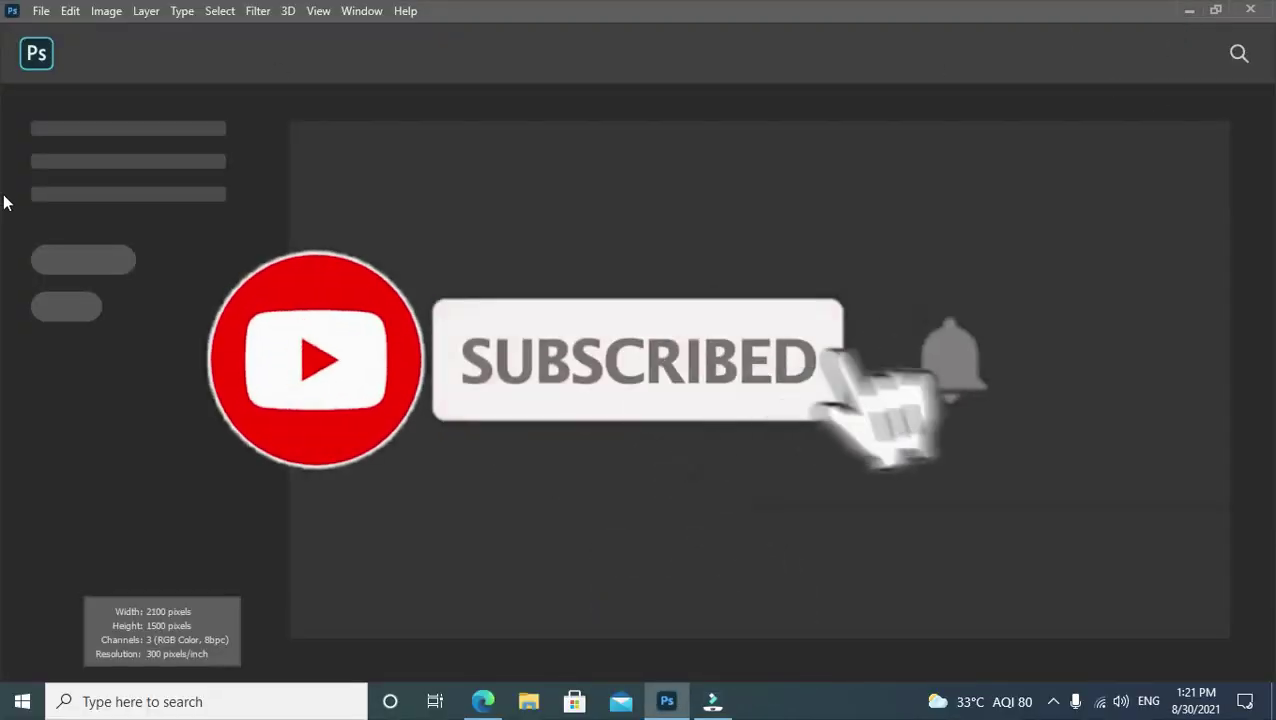
Create a new blank white 8.5 × 11 inch document at 300 ppi.
left_click(41, 11)
left_click(83, 31)
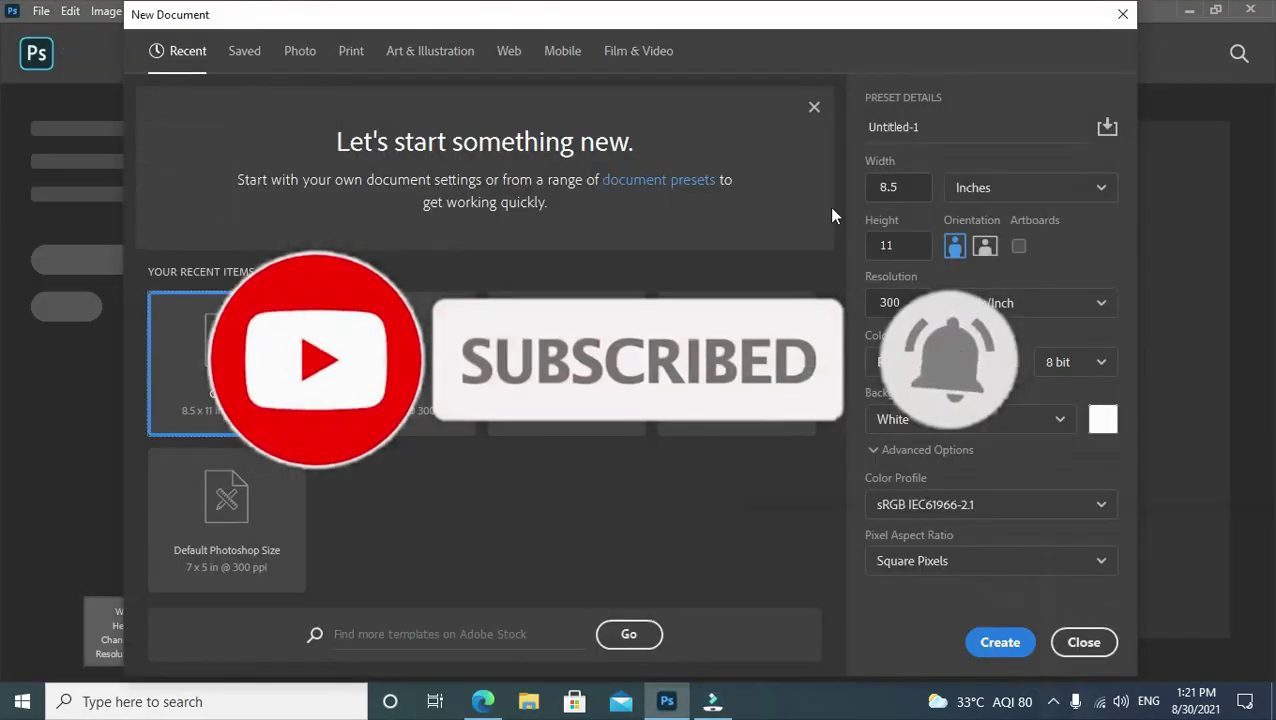
left_click(1000, 640)
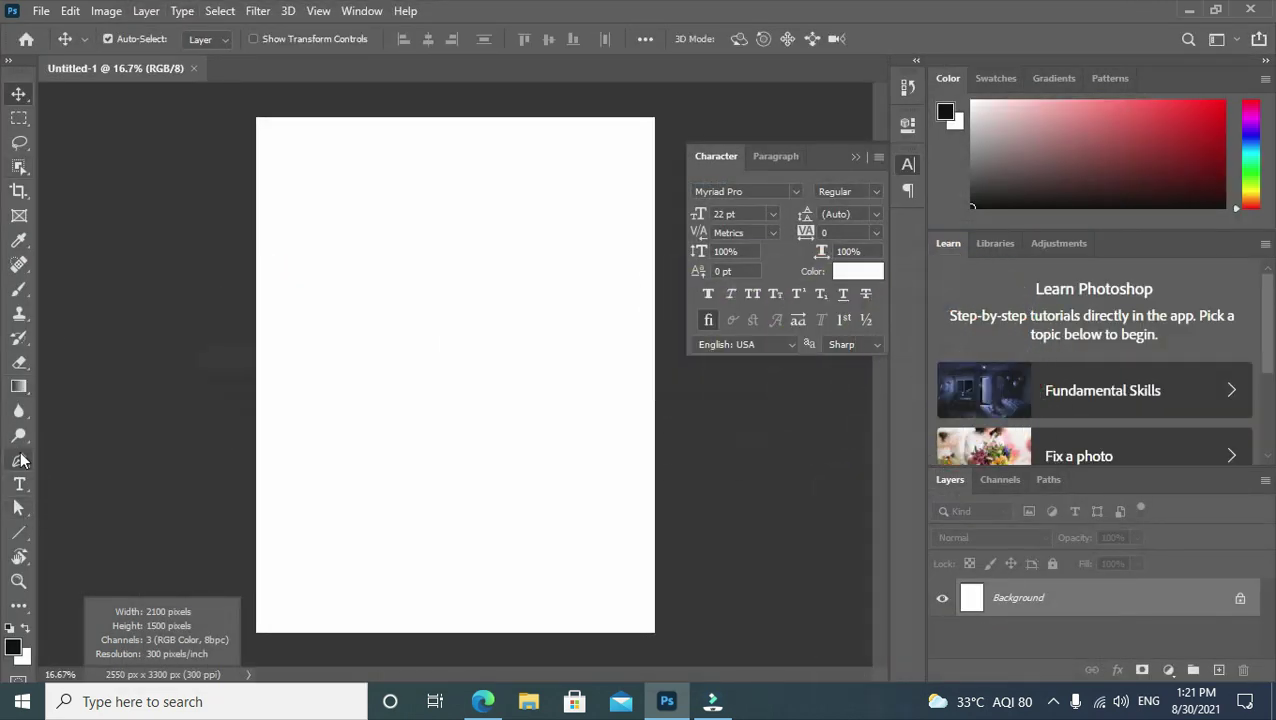
Draw a rectangle in the upper page and fill it yellow.
left_click(19, 532)
left_click(100, 533)
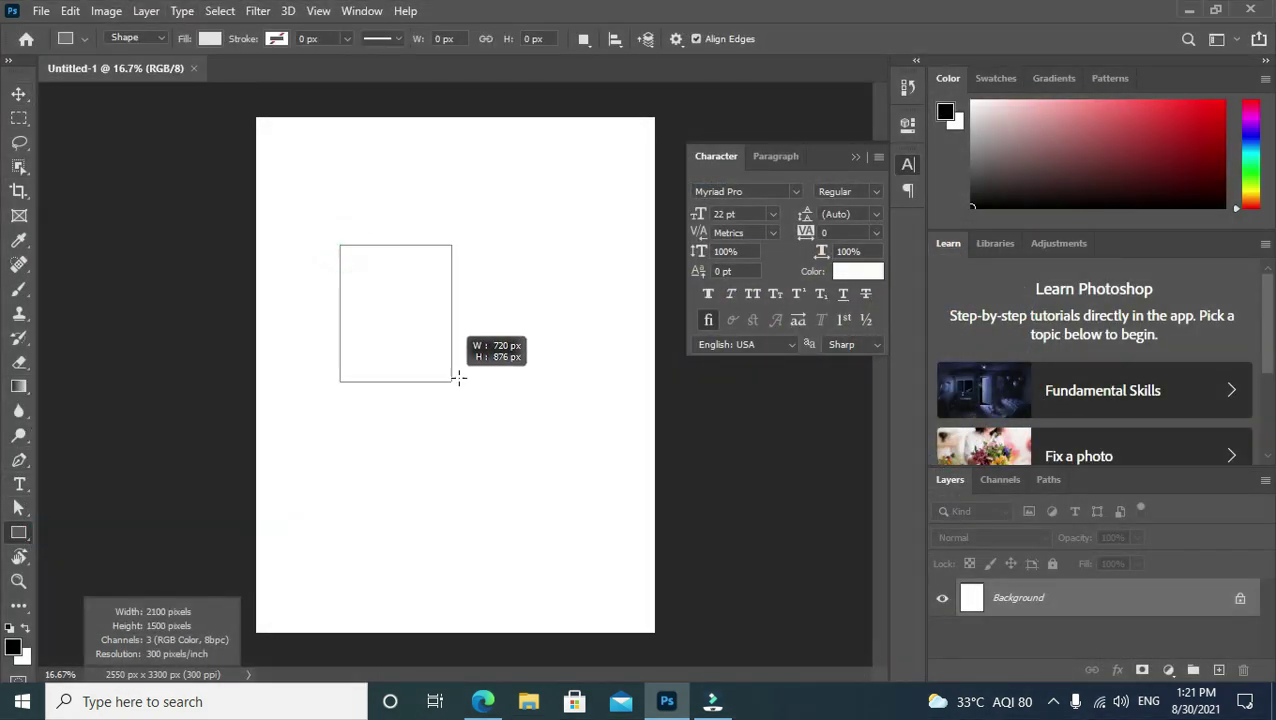
left_click_drag(340, 246, 531, 401)
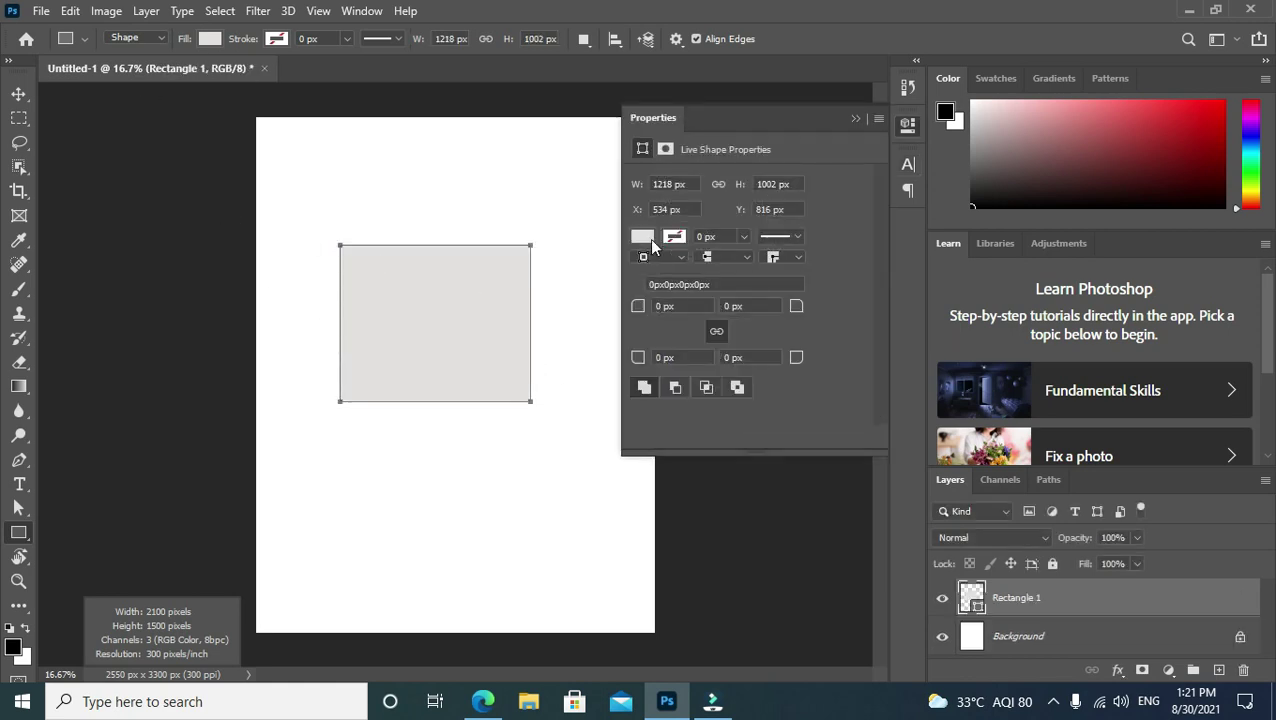
left_click(643, 237)
left_click(797, 336)
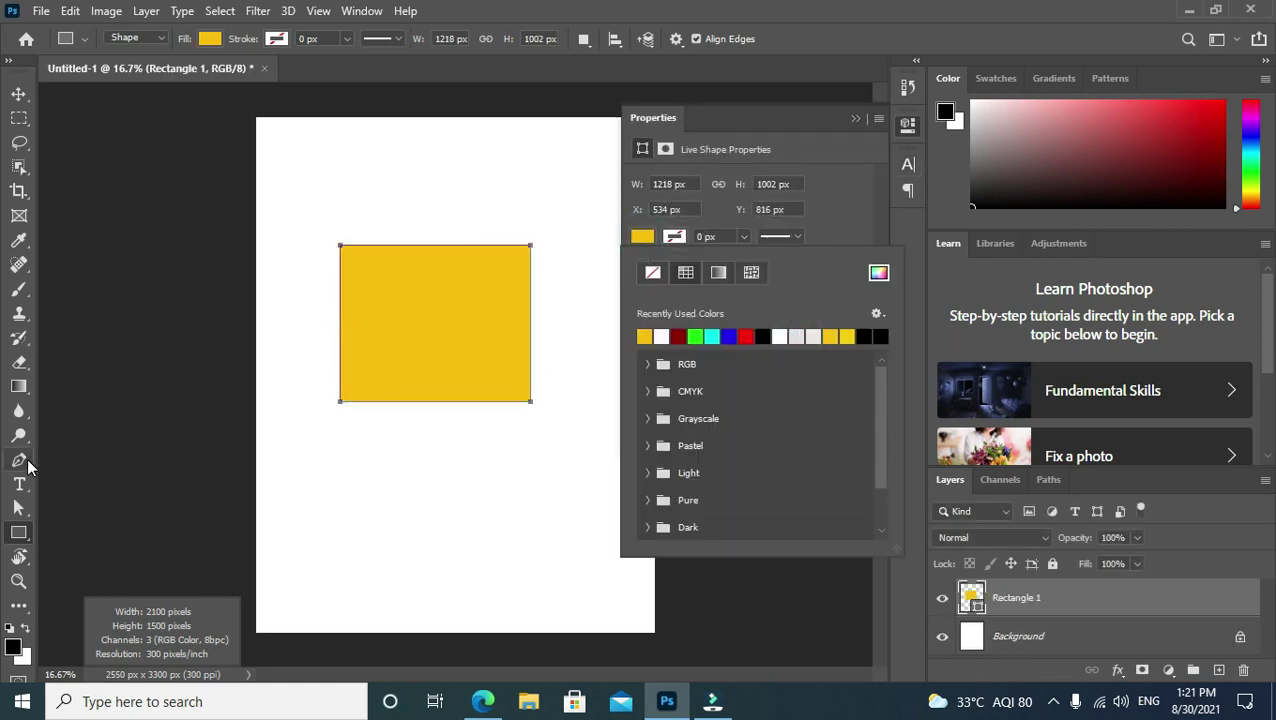
Rotate the yellow rectangle about -43°, widen it, and set it into the top-left corner.
left_click(19, 508)
mouse_move(323, 226)
left_mouse_down()
mouse_move(322, 356)
mouse_move(570, 427)
mouse_move(555, 313)
left_mouse_up()
key("ctrl+t")
left_click_drag(447, 313, 300, 140)
left_click_drag(214, 222, 173, 266)
mouse_move(313, 203)
left_mouse_down()
mouse_move(342, 170)
mouse_move(352, 182)
left_mouse_up()
left_click(855, 118)
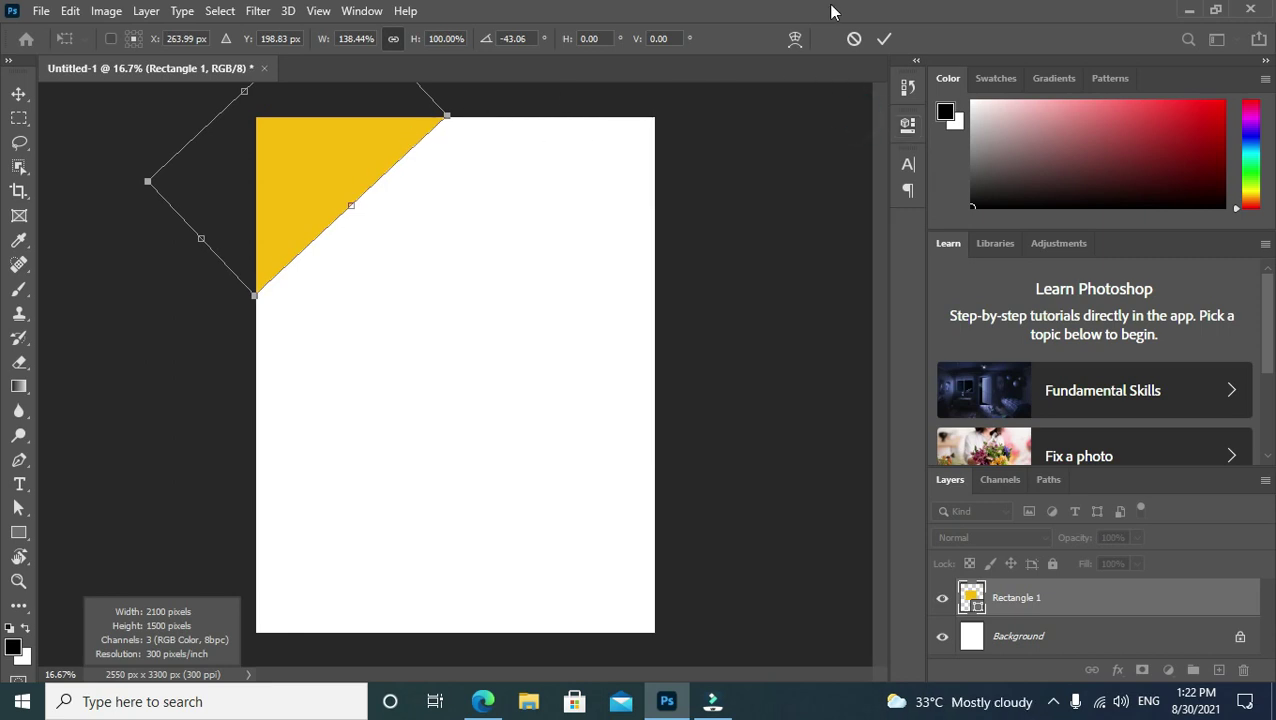
left_click(884, 38)
left_click(581, 273)
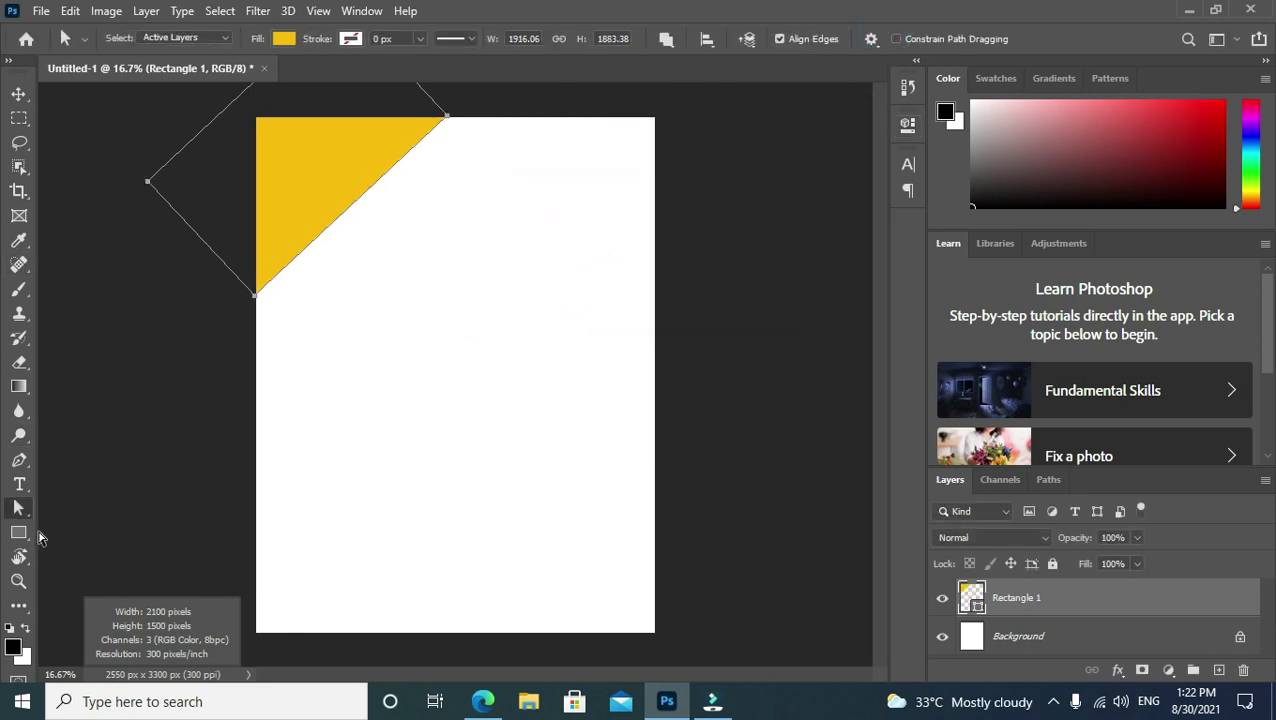
Draw a second rectangle mid-page and fill it light grey.
left_click(22, 536)
left_click_drag(320, 308, 571, 487)
left_click(640, 237)
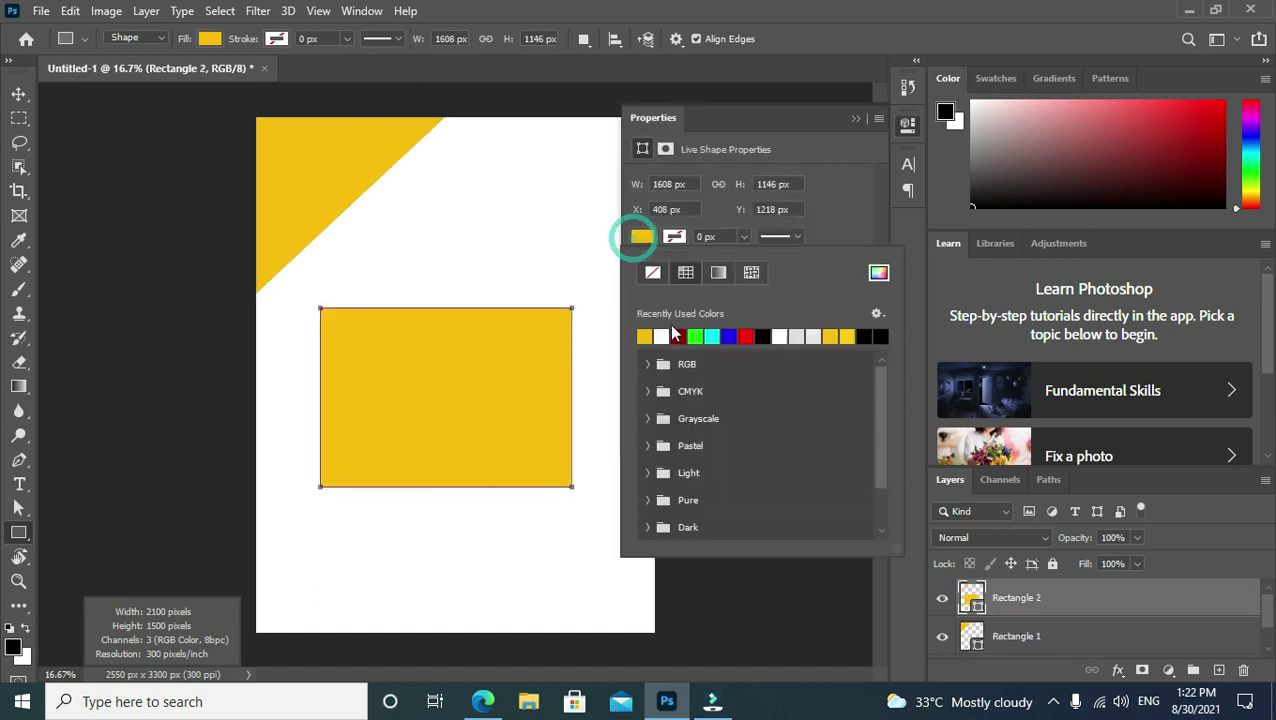
left_click(644, 336)
left_click(796, 336)
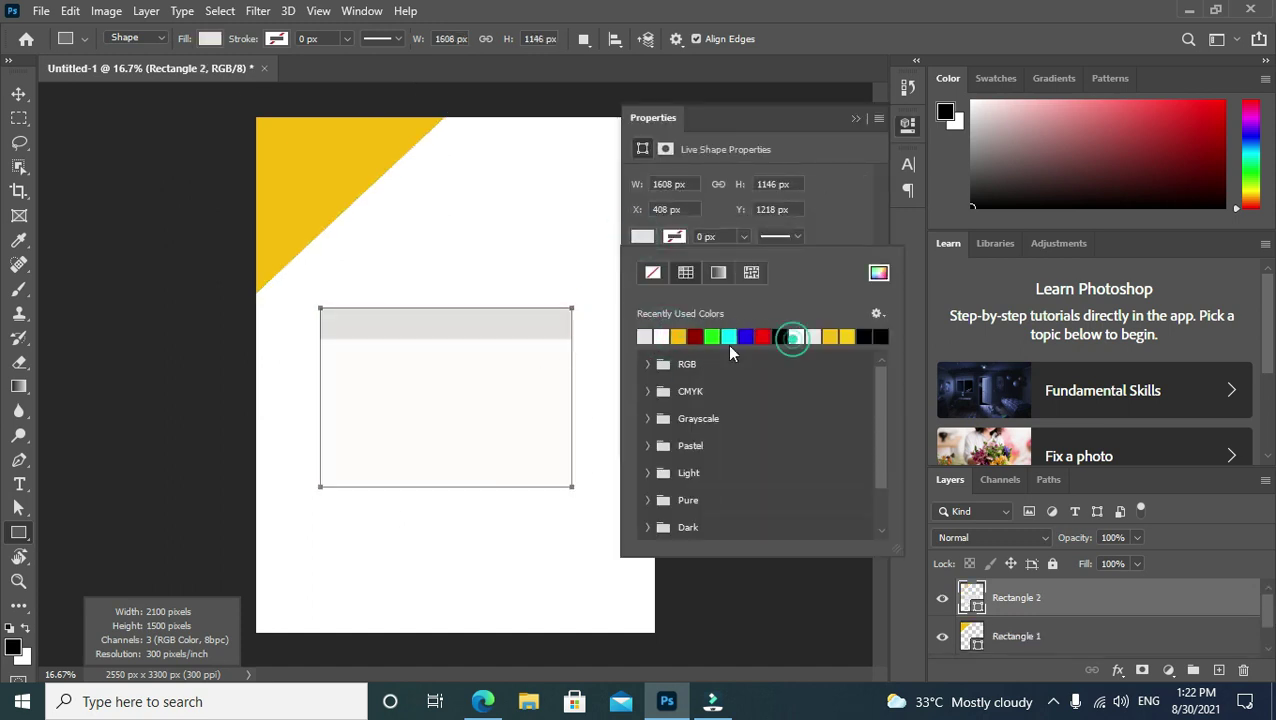
Rotate the grey rectangle to about -44° and scale it up slightly.
left_click(19, 508)
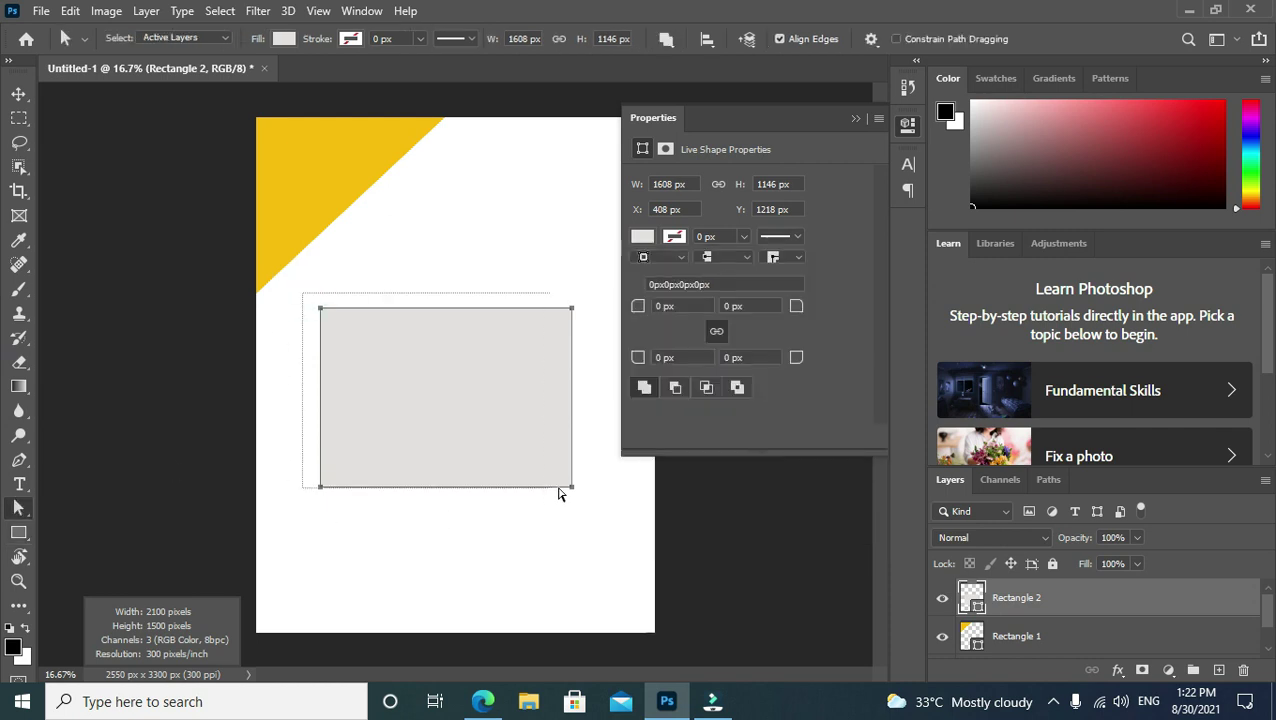
key("ctrl+t")
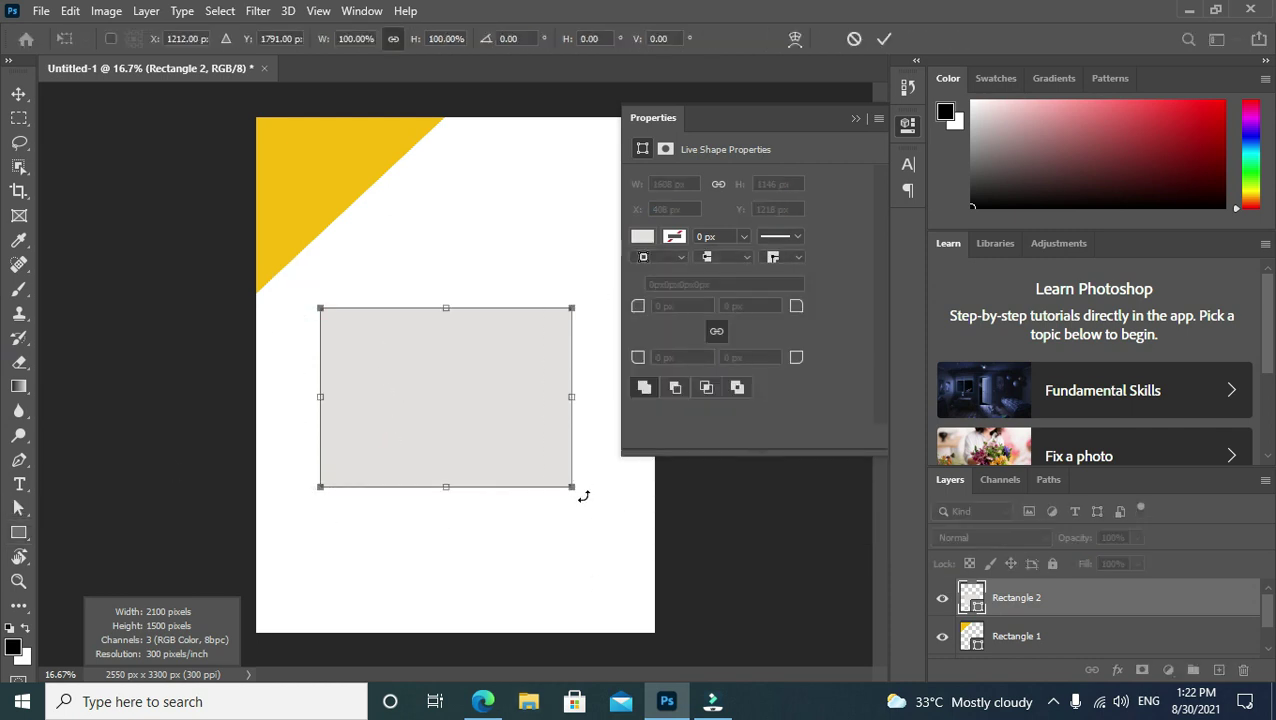
mouse_move(583, 496)
left_mouse_down()
mouse_move(456, 393)
mouse_move(584, 194)
left_mouse_up()
left_click(855, 118)
left_click_drag(541, 238, 387, 333)
left_click_drag(570, 350, 565, 297)
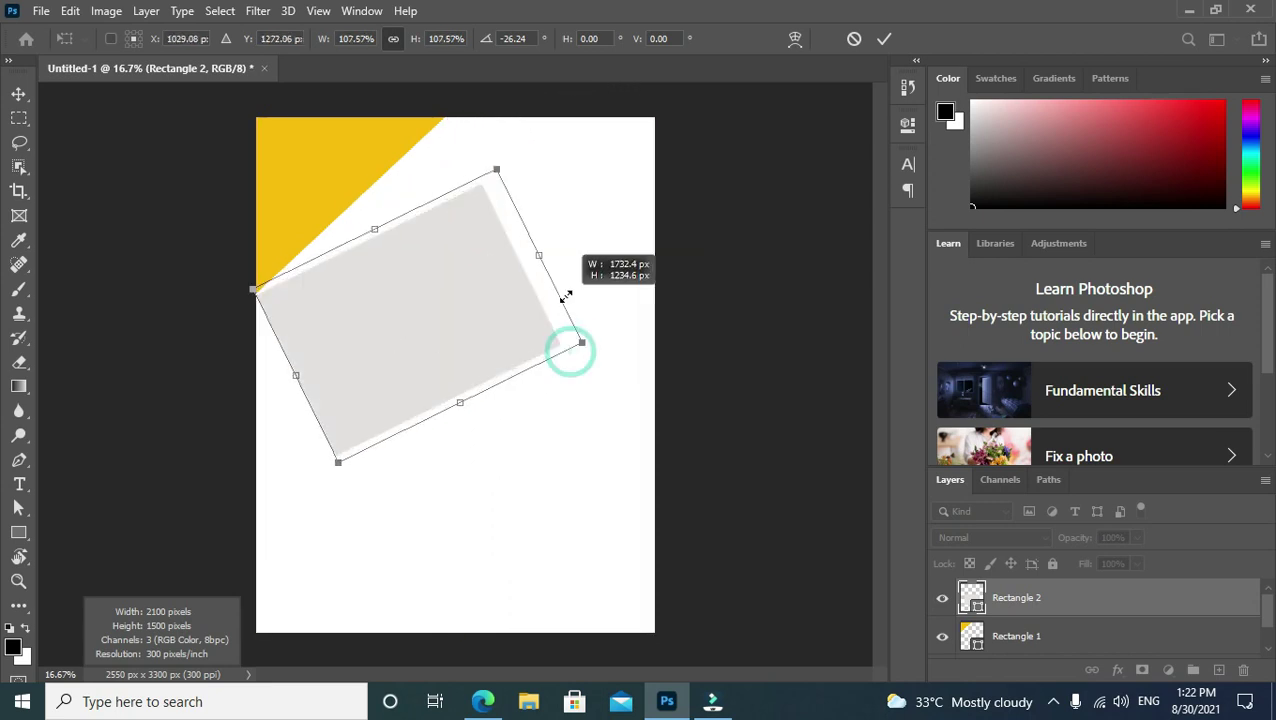
left_click_drag(595, 342, 584, 285)
left_click_drag(443, 340, 452, 310)
left_click_drag(410, 461, 397, 458)
Move the grey shape to the top-right, partly off-page, adjust its length and commit.
mouse_move(433, 333)
left_mouse_down()
mouse_move(541, 263)
mouse_move(553, 210)
left_mouse_up()
left_click_drag(637, 213, 770, 349)
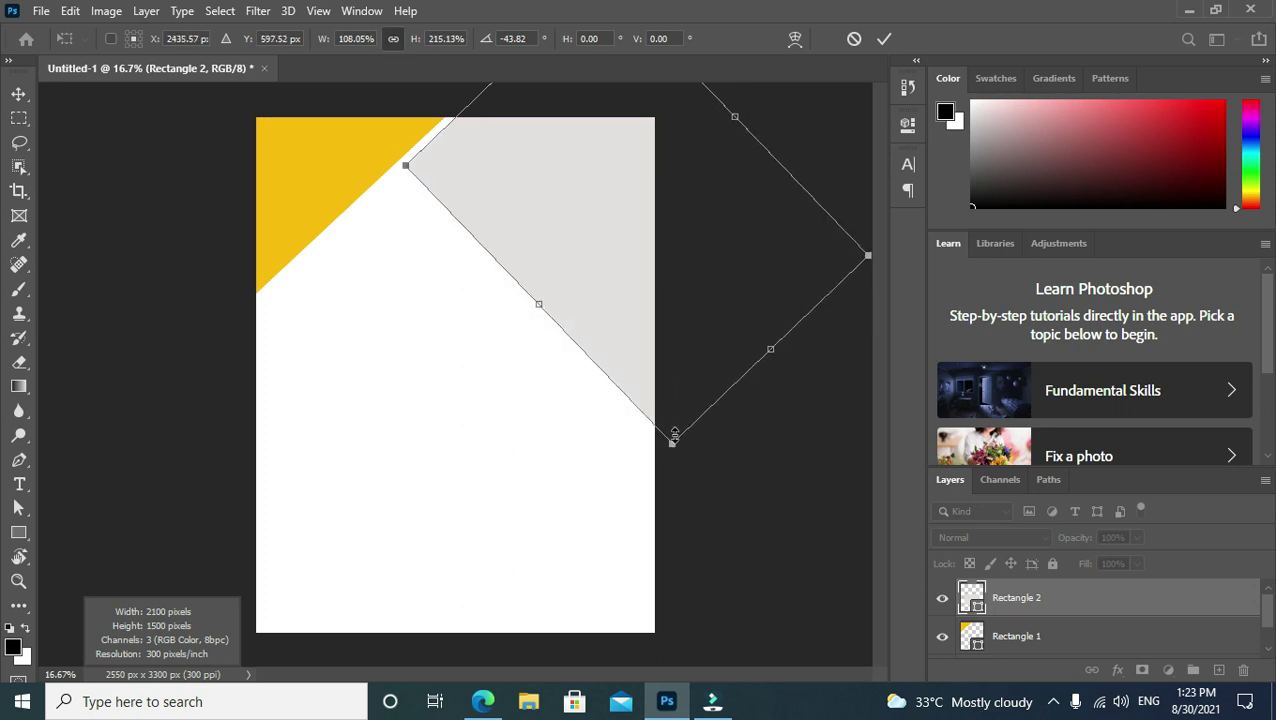
left_click_drag(765, 348, 707, 285)
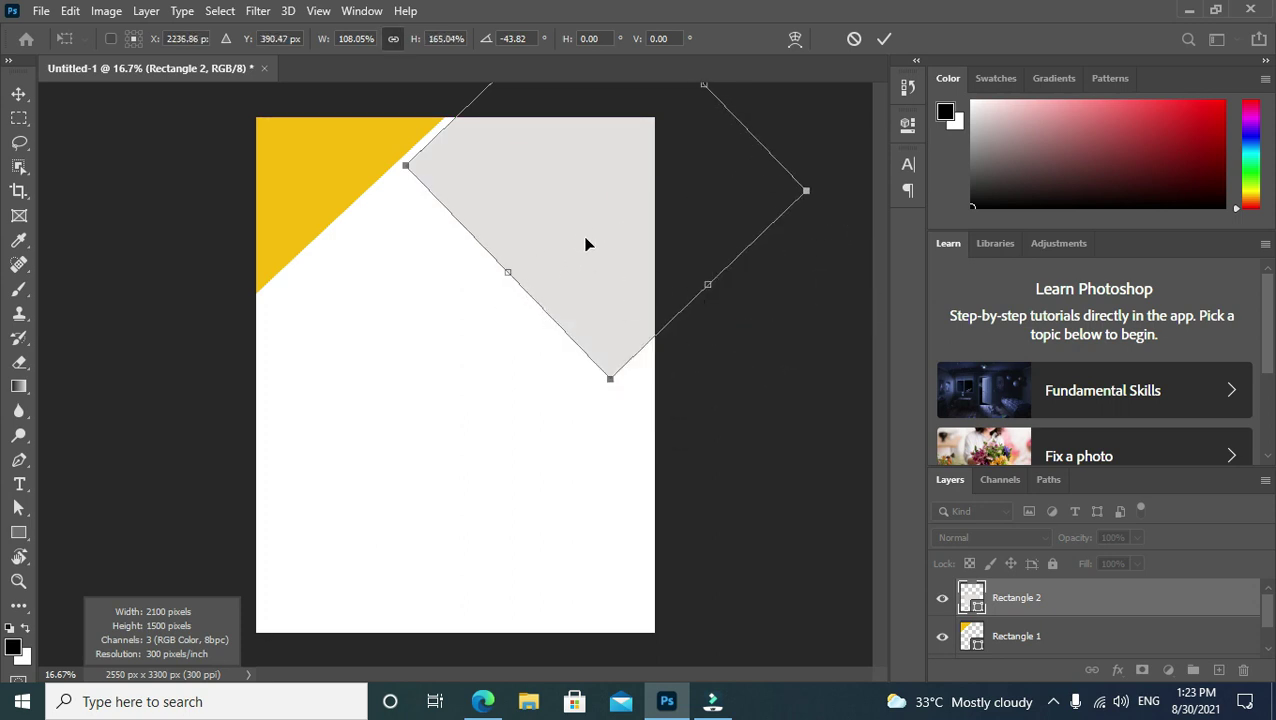
left_click(884, 38)
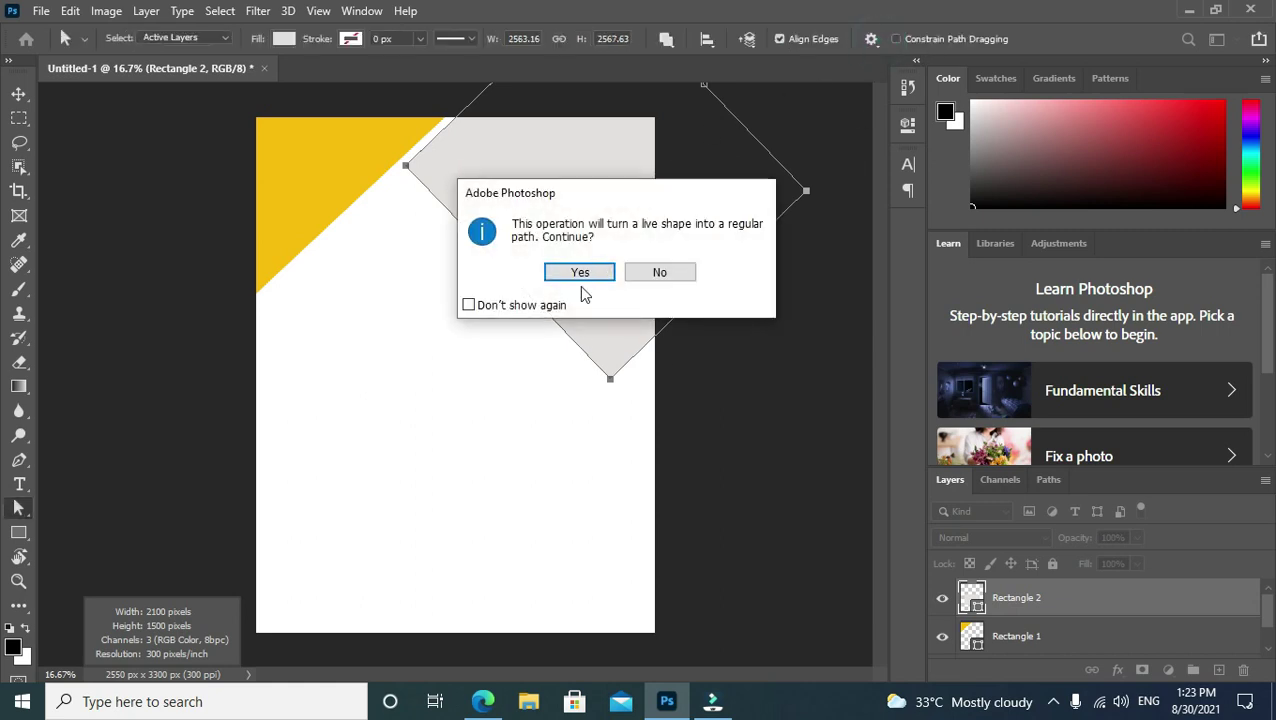
left_click(469, 305)
left_click(582, 272)
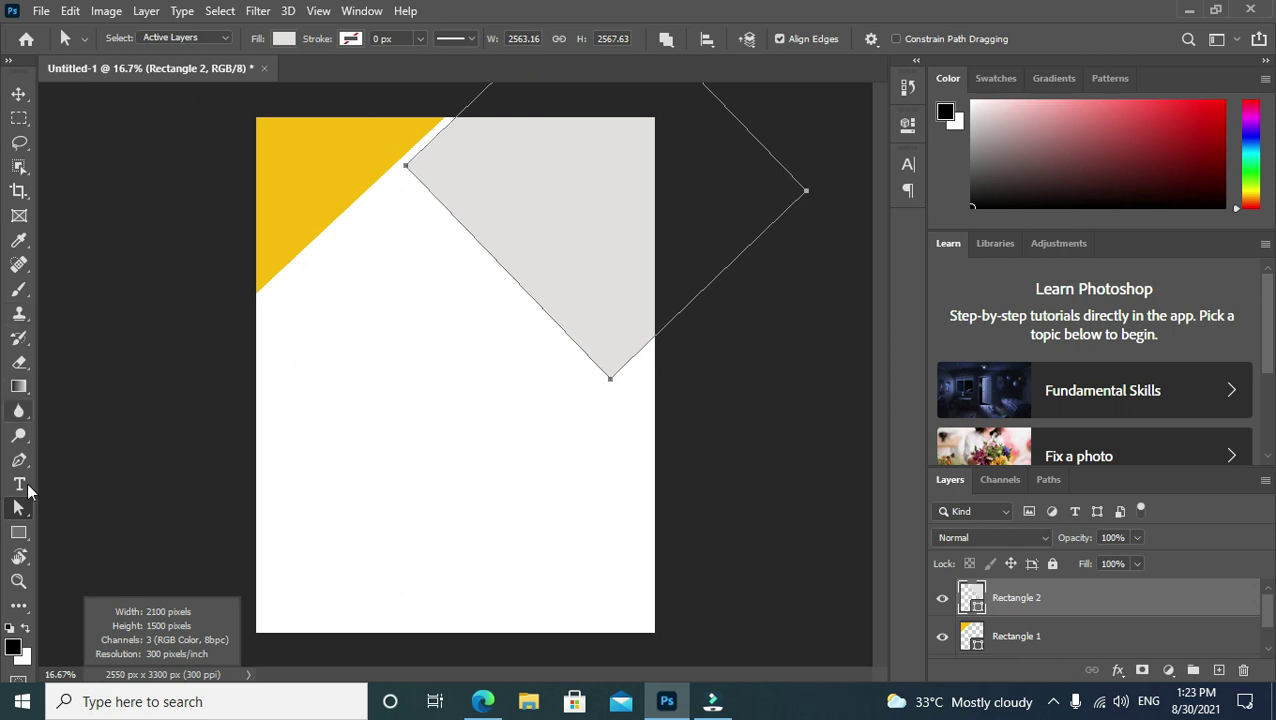
Draw a third rectangle in the lower page and fill it yellow.
left_click(19, 532)
left_click_drag(303, 375, 534, 536)
left_click(642, 236)
left_click(677, 337)
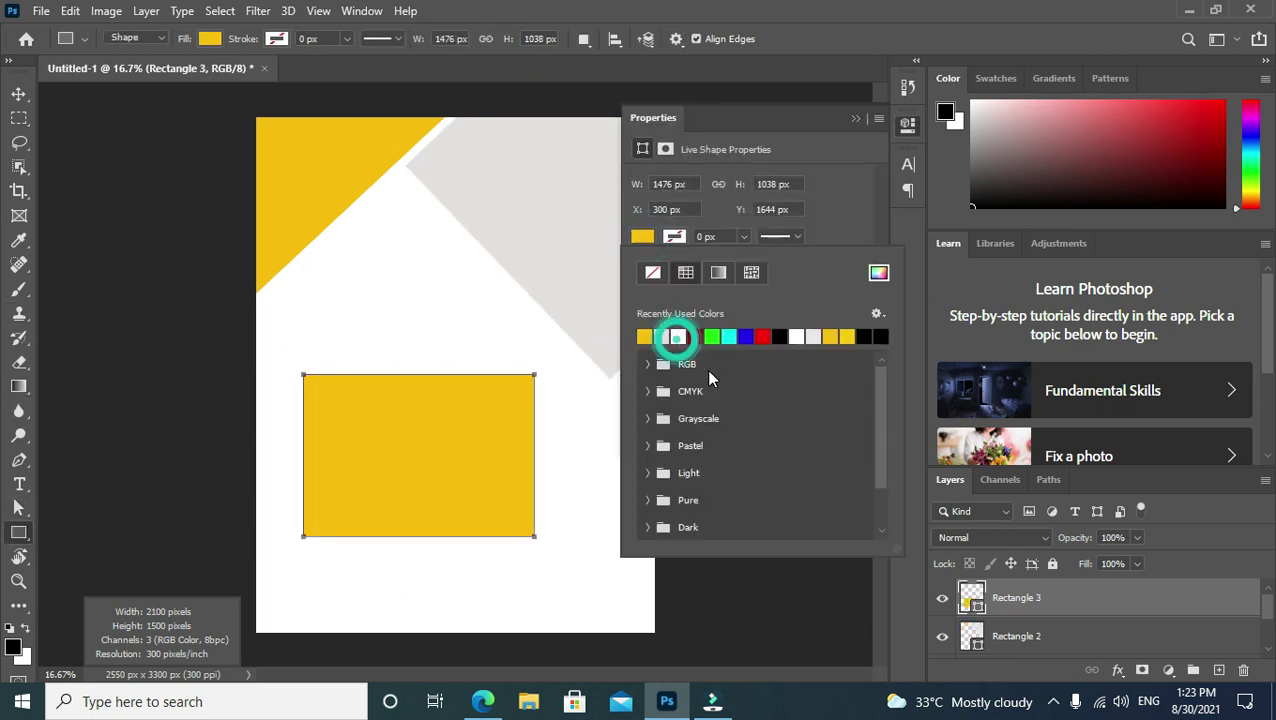
left_click(855, 118)
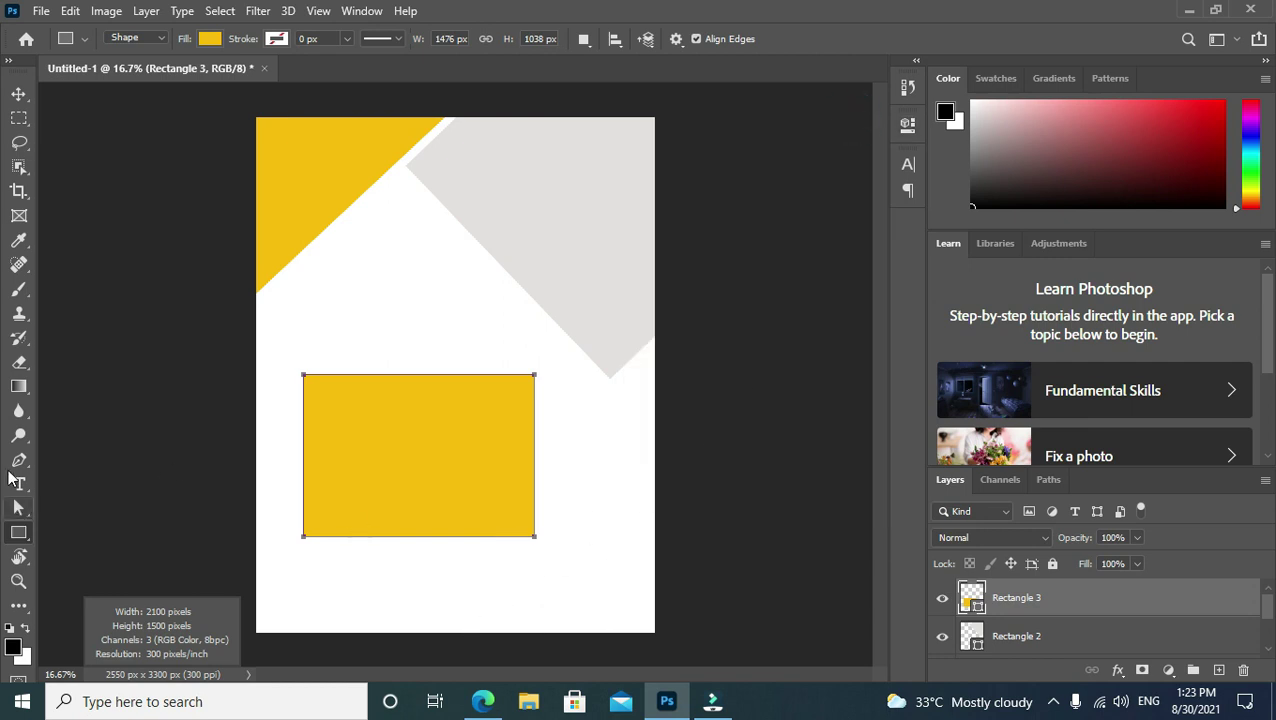
Select the yellow rectangle's path, then rotate it about -42° and enlarge it.
left_click(19, 507)
left_click_drag(285, 362, 543, 553)
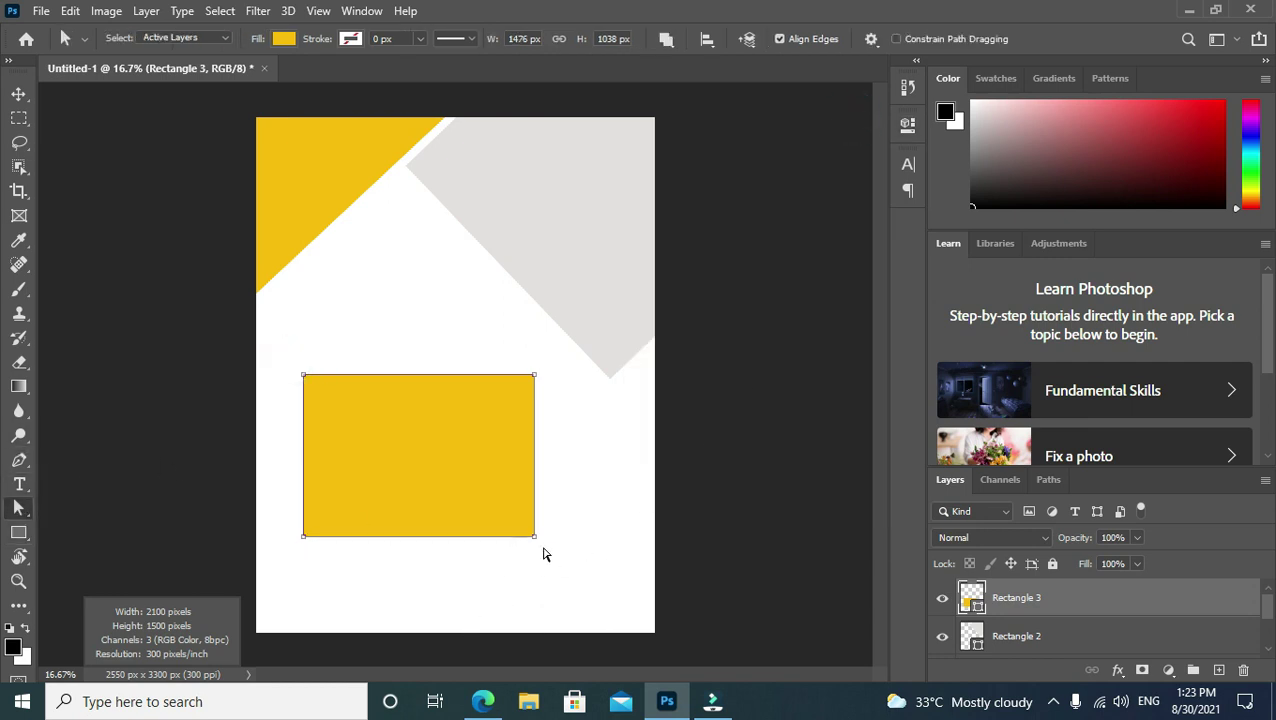
left_click_drag(289, 358, 552, 593)
left_click(425, 457)
mouse_move(290, 346)
left_mouse_down()
mouse_move(548, 562)
mouse_move(565, 513)
left_mouse_up()
key("ctrl+t")
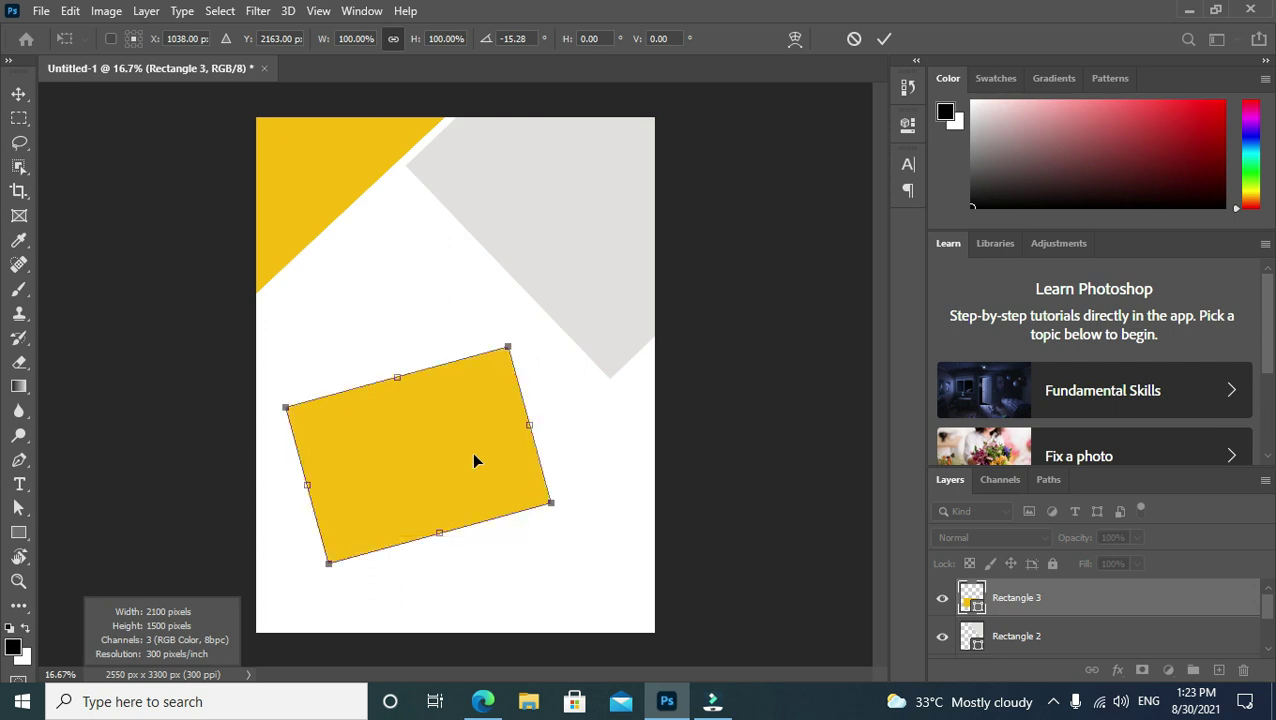
left_click_drag(476, 459, 671, 470)
mouse_move(745, 509)
left_mouse_down()
mouse_move(763, 522)
mouse_move(772, 450)
left_mouse_up()
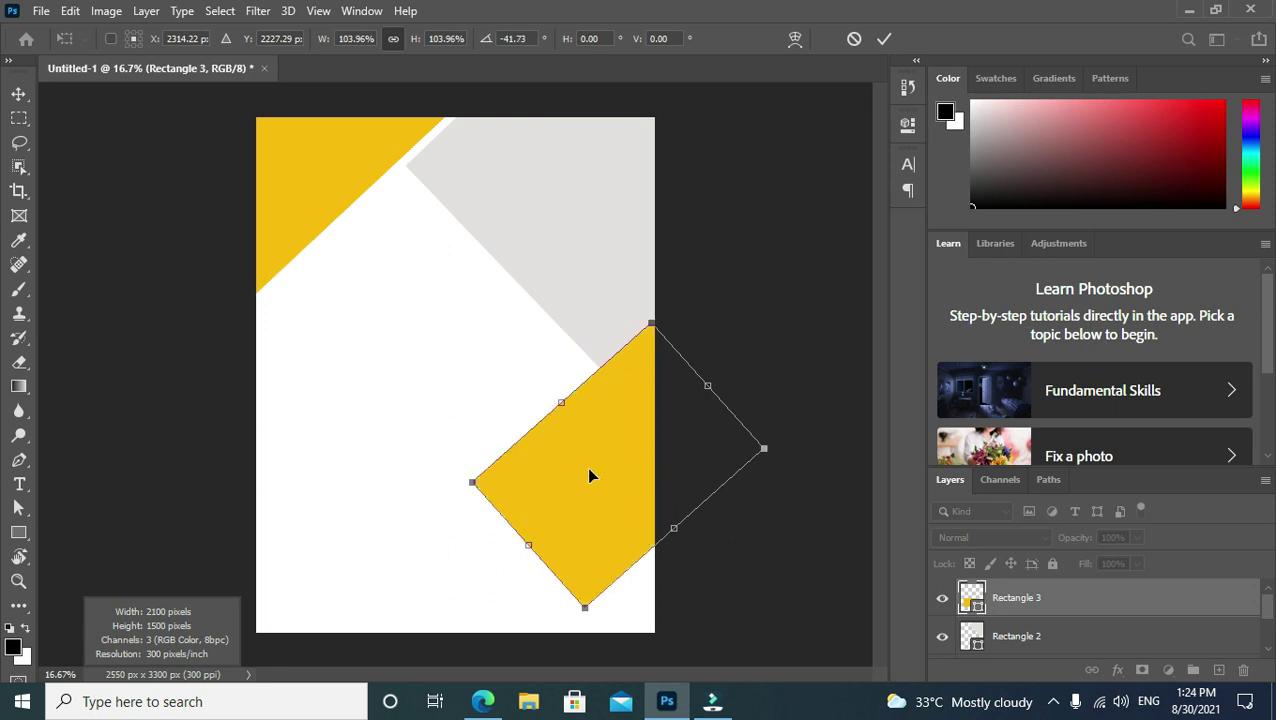
Stretch the yellow shape into the bottom-right corner and commit the transform.
left_click_drag(589, 476, 675, 516)
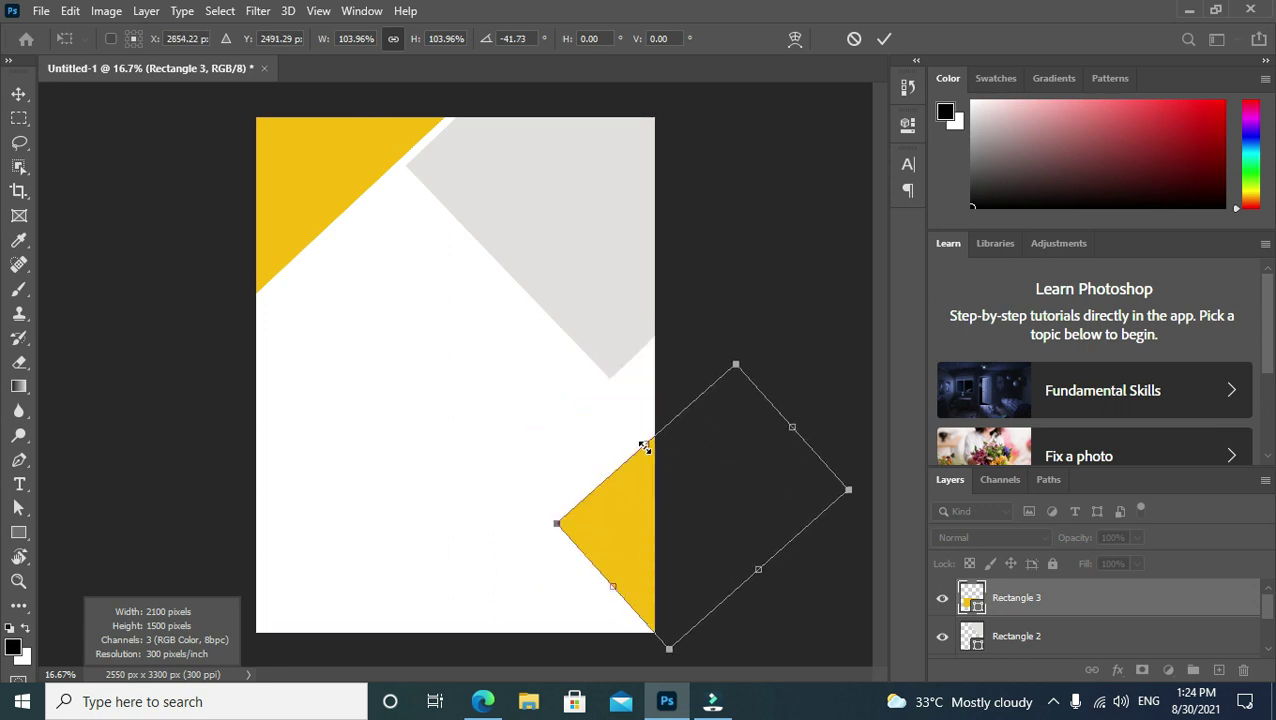
left_click_drag(645, 447, 607, 393)
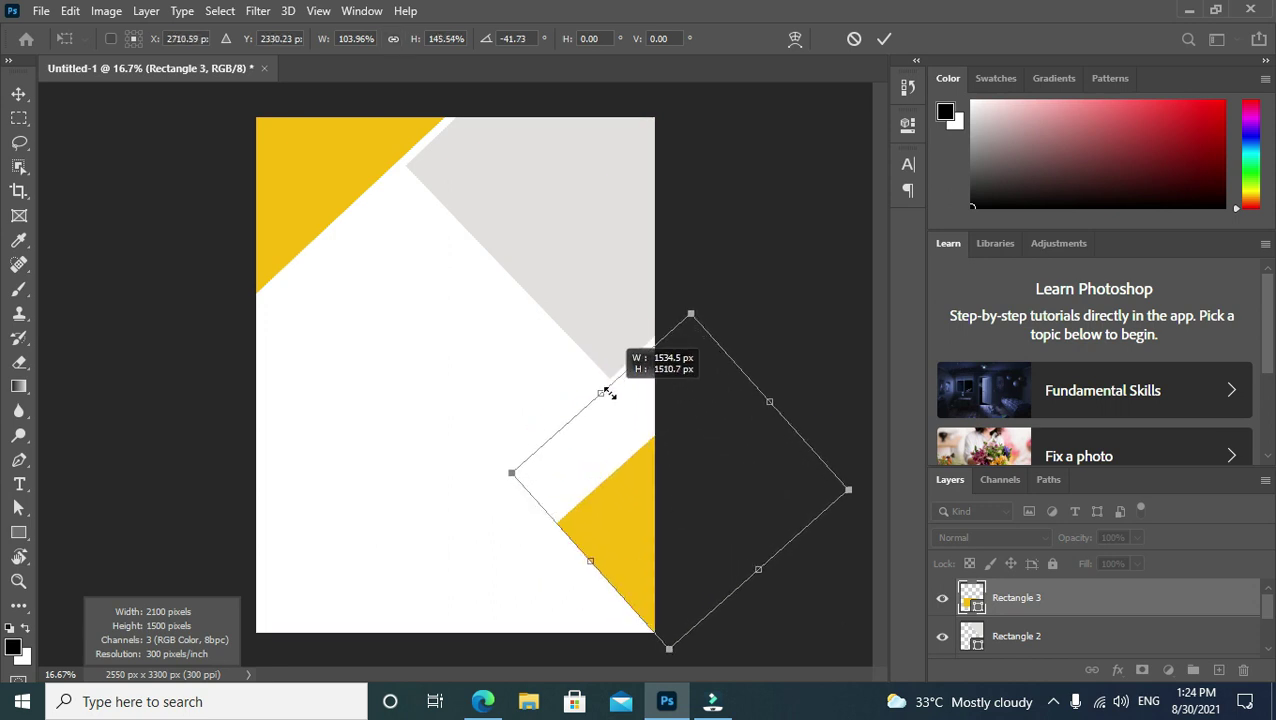
key("Down")
key("Down")
key("Down")
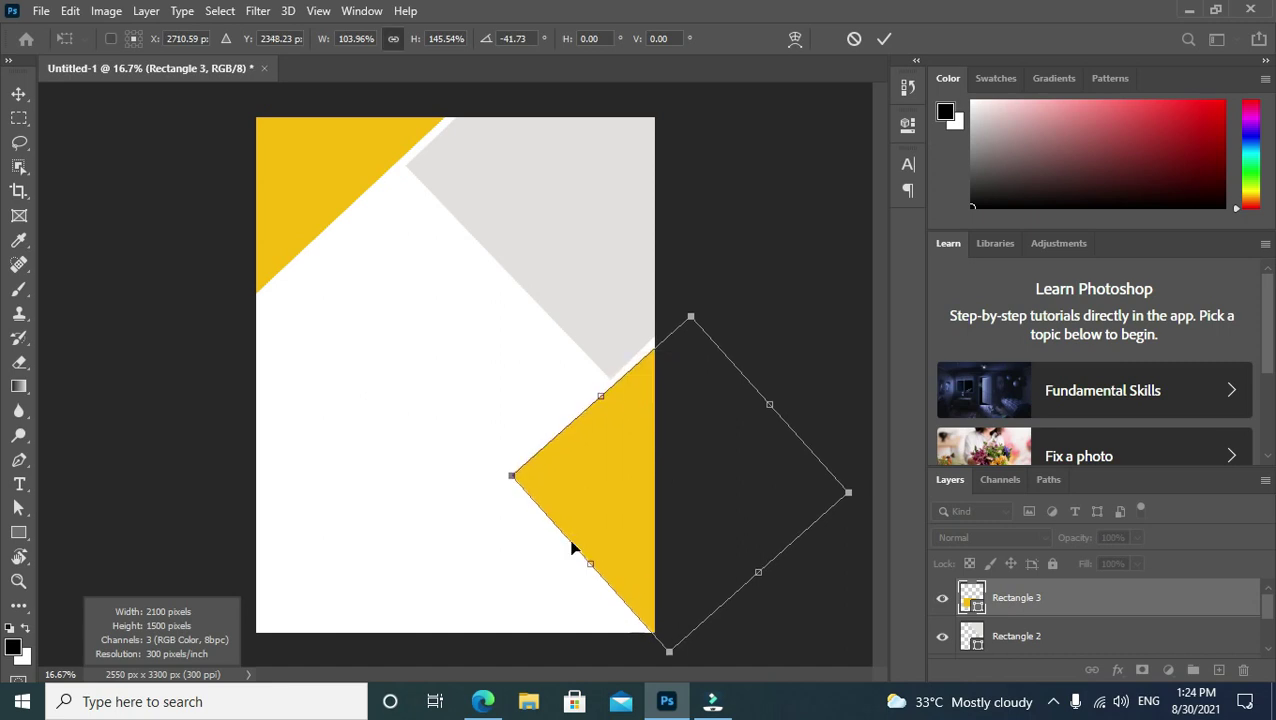
left_click(884, 38)
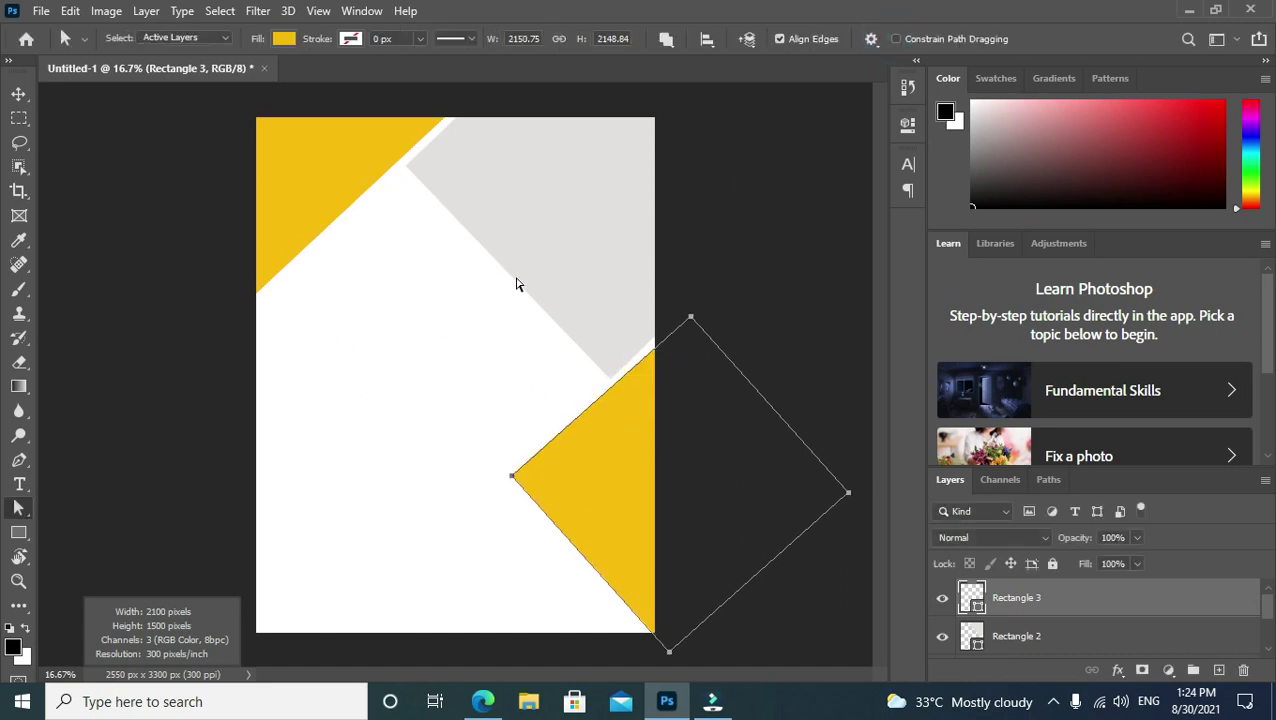
left_click(545, 199)
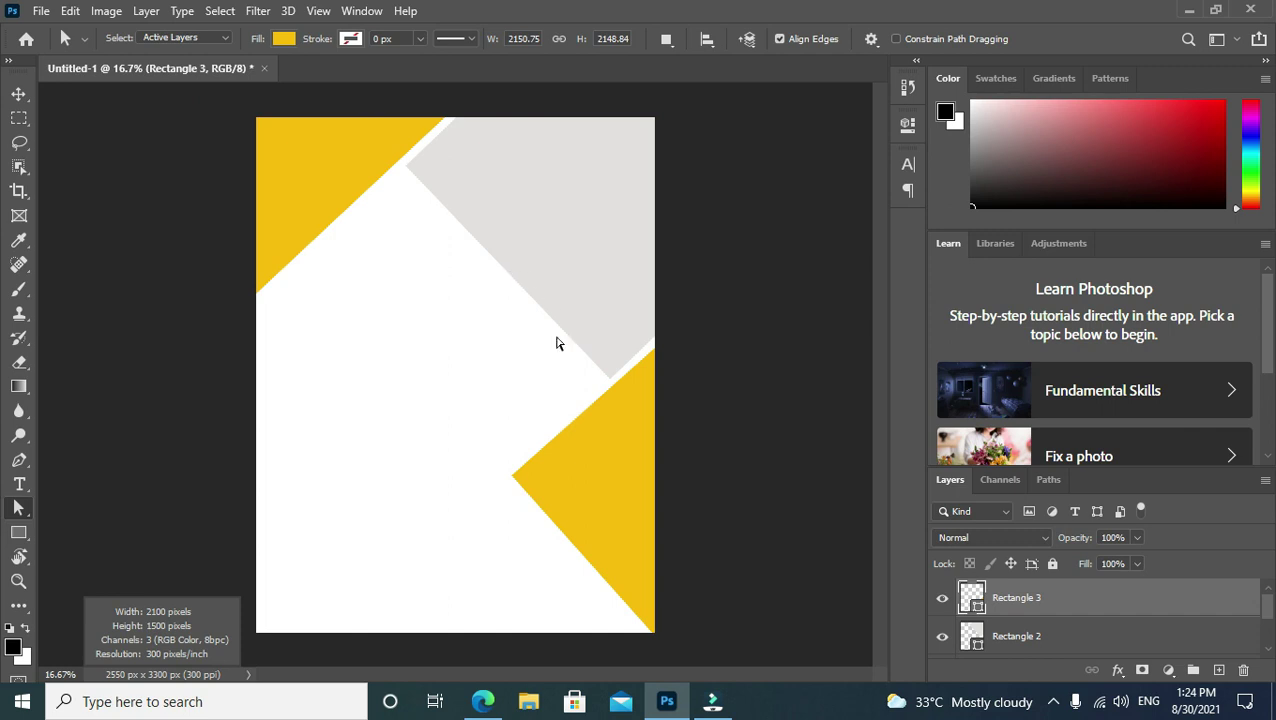
right_click(601, 504)
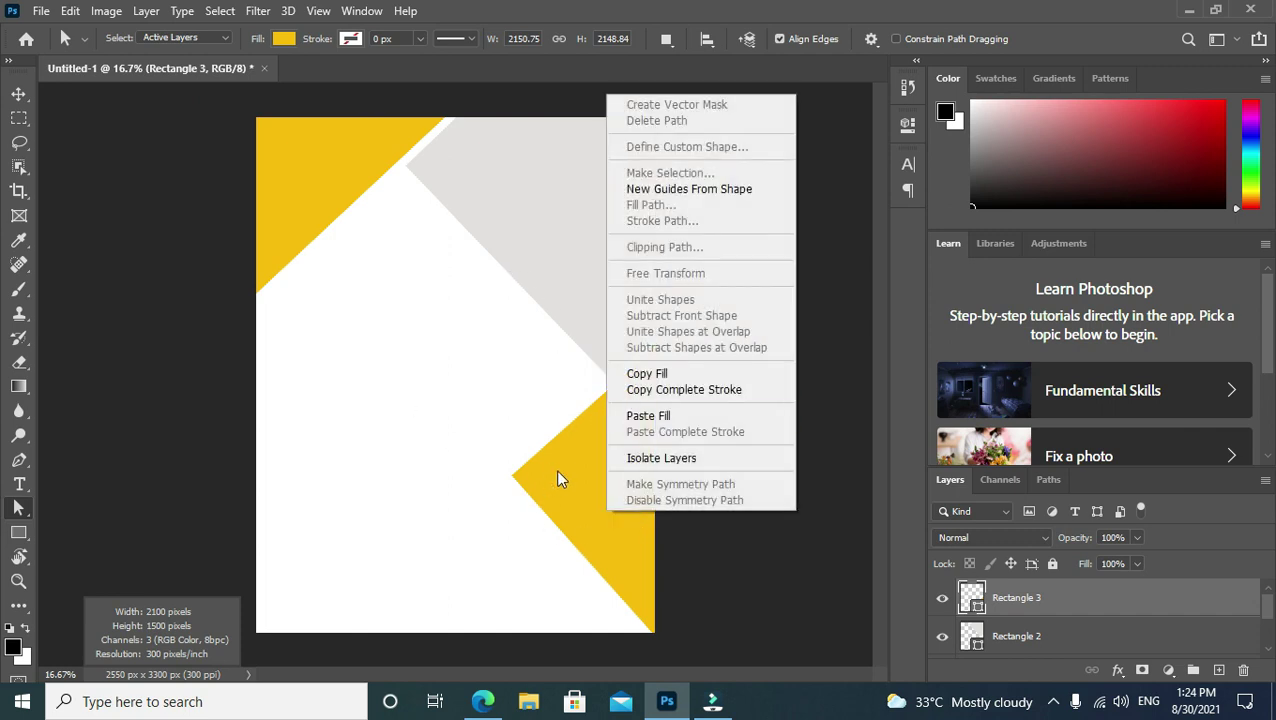
key("Escape")
left_click(19, 532)
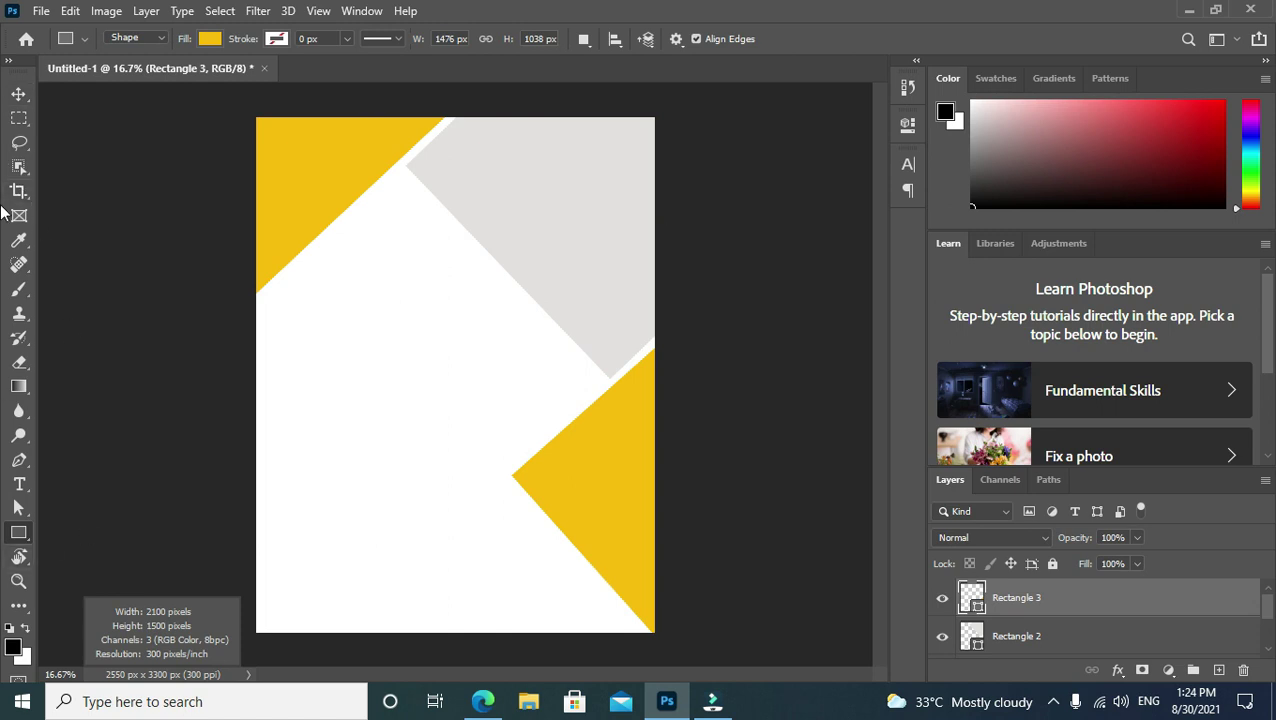
With Rectangle 2 selected, place the embedded photo 1_travel-the-world.
key("v")
right_click(496, 192)
left_click(545, 203)
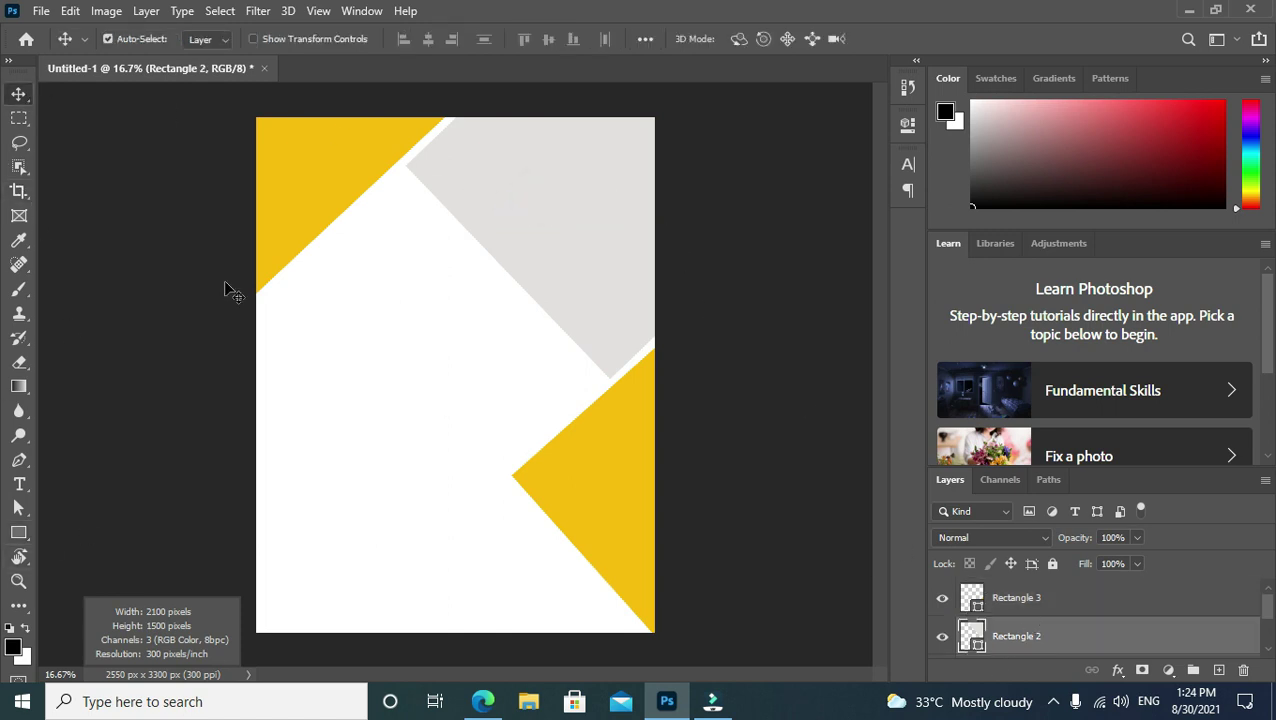
left_click(40, 12)
left_click(125, 381)
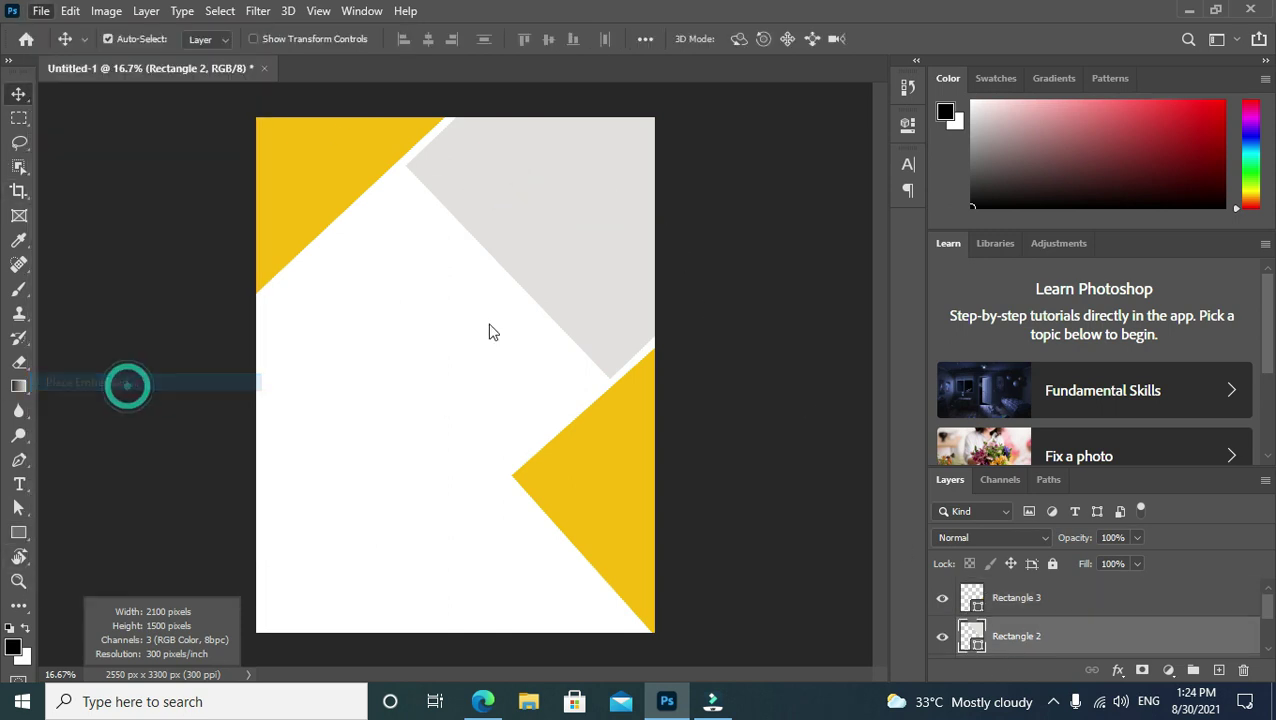
double_click(253, 163)
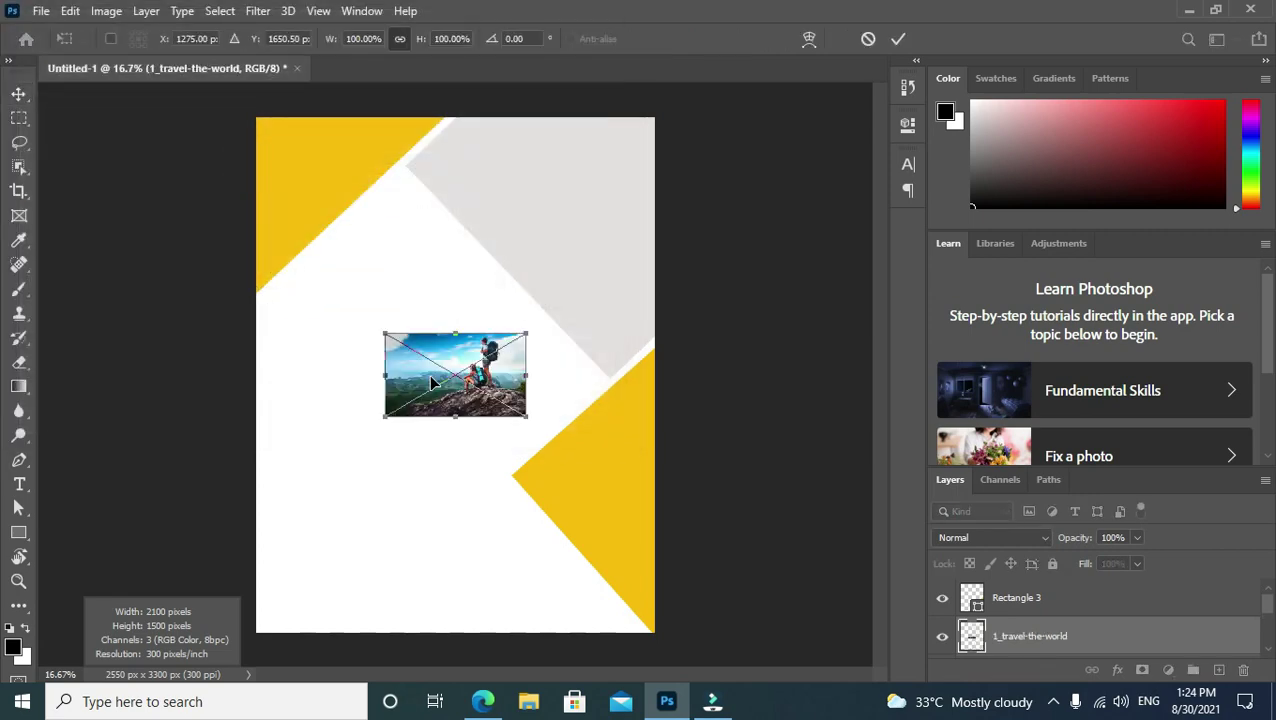
Enlarge the travel photo over the top-right and align it with the page edge.
left_click_drag(405, 382, 513, 197)
left_click_drag(464, 148, 366, 86)
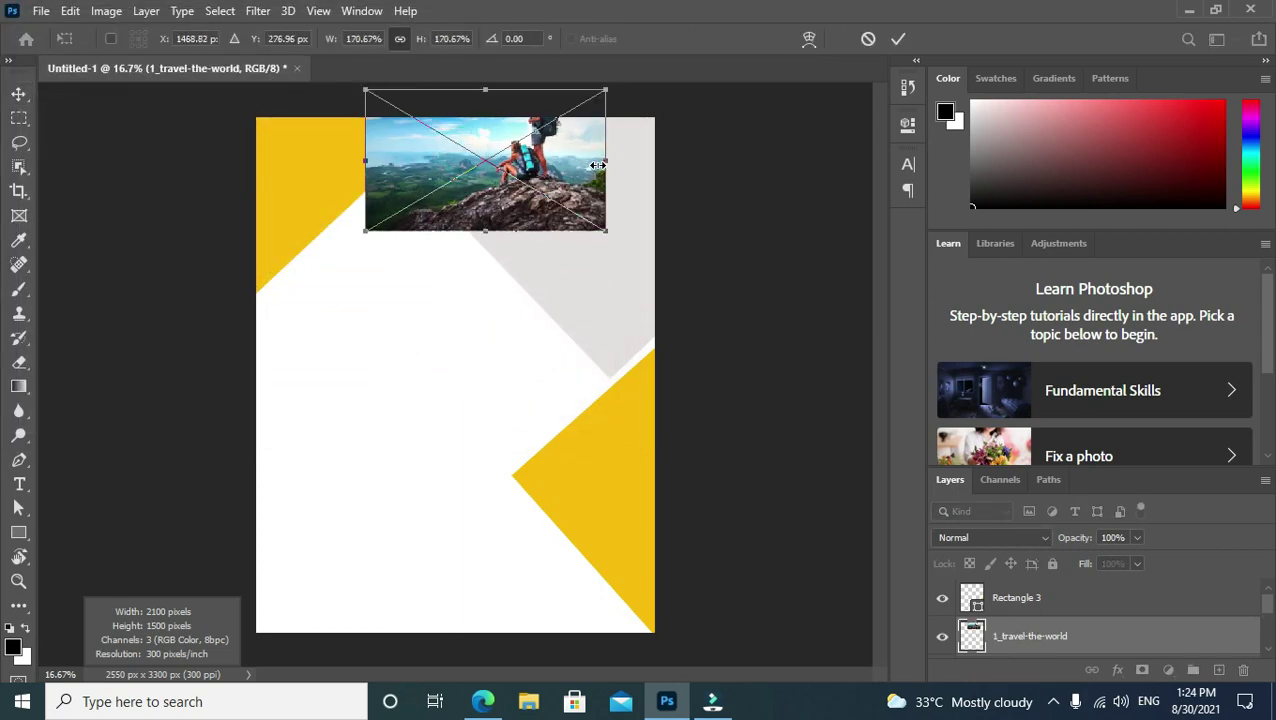
left_click_drag(606, 161, 767, 162)
left_click_drag(569, 280, 571, 345)
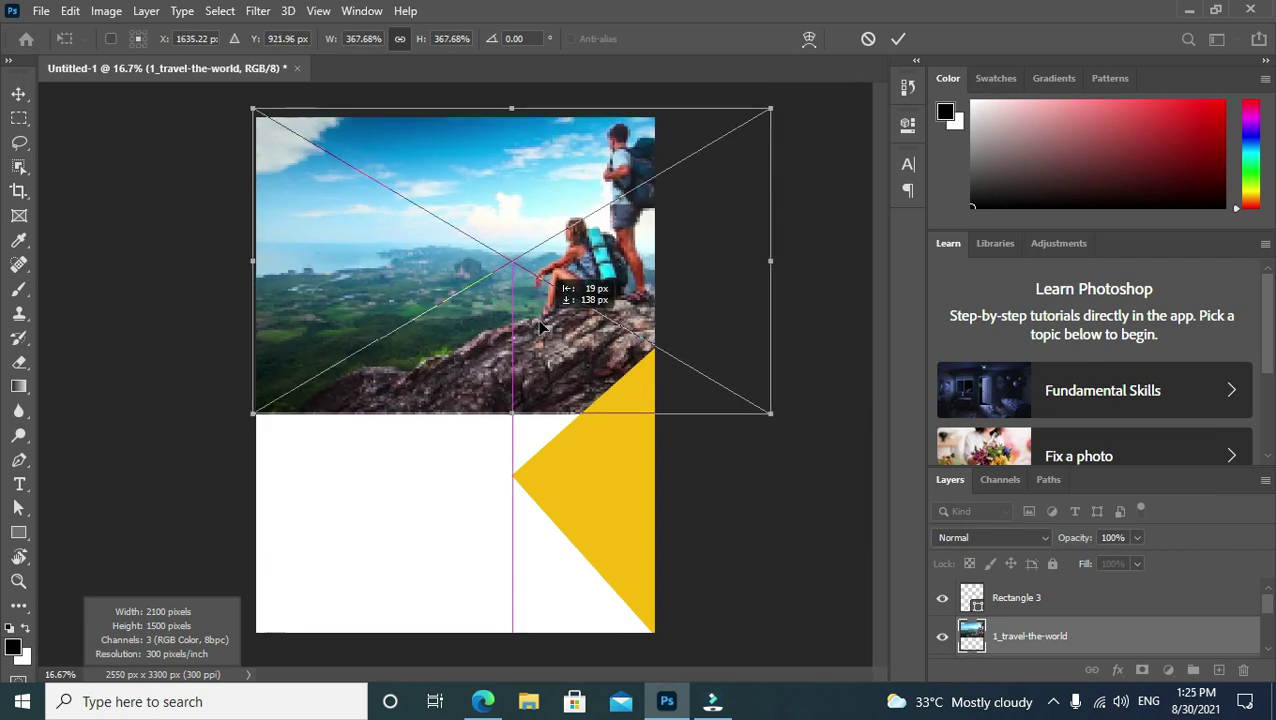
left_click_drag(573, 290, 515, 353)
key("Return")
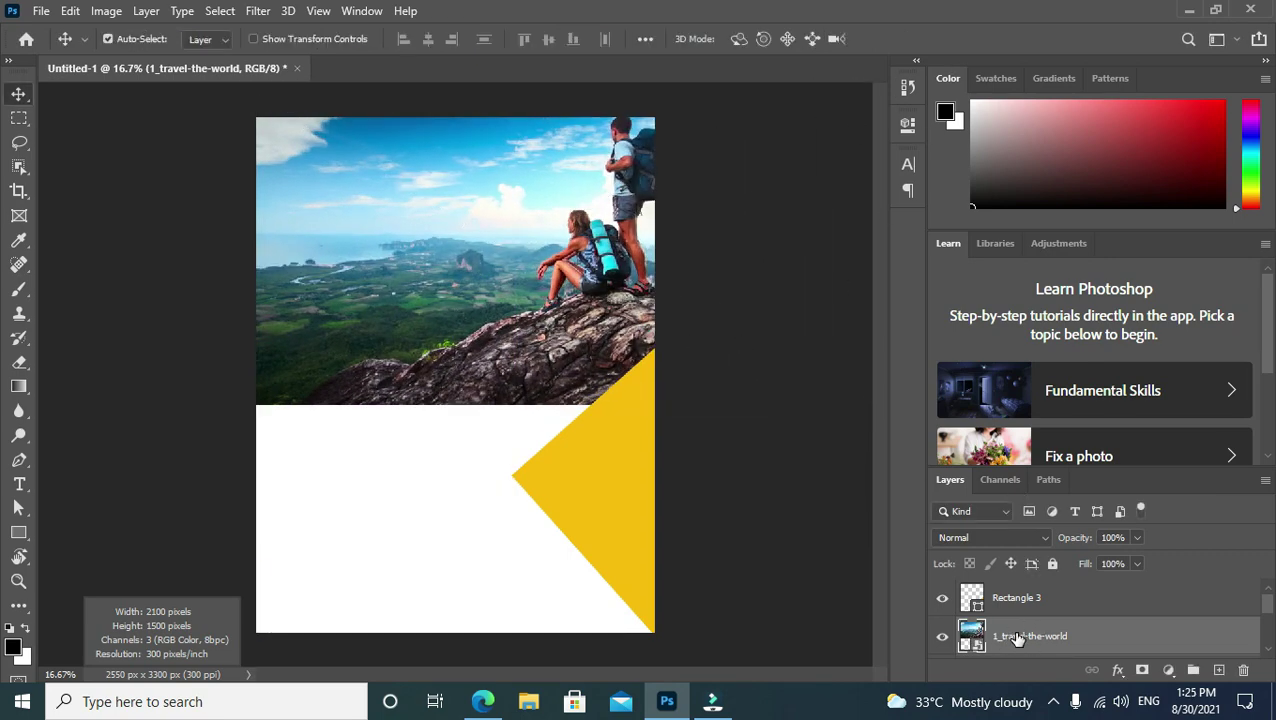
Clip the photo into the diagonal shape and nudge it slightly down.
right_click(1020, 635)
left_click(853, 422)
left_click_drag(535, 213, 532, 233)
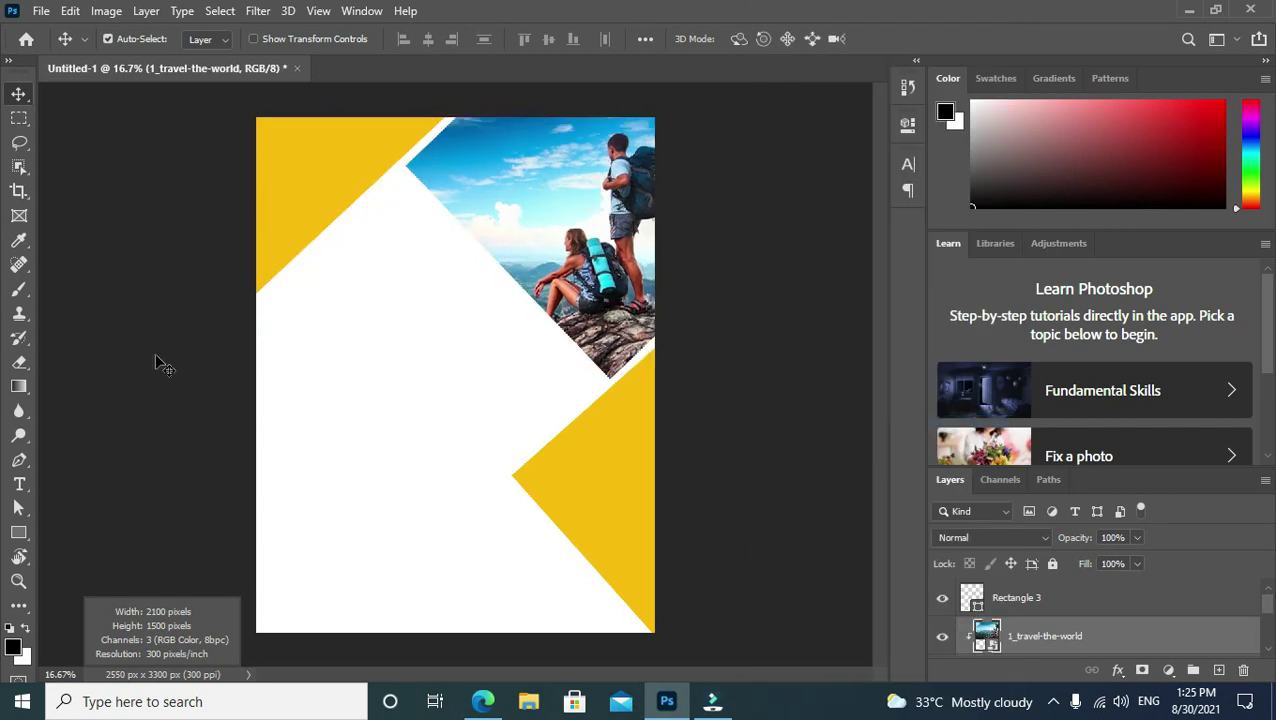
Add a red 28 pt 'TRAVEL WORLD' heading on the page's left below the yellow triangle.
left_click(19, 484)
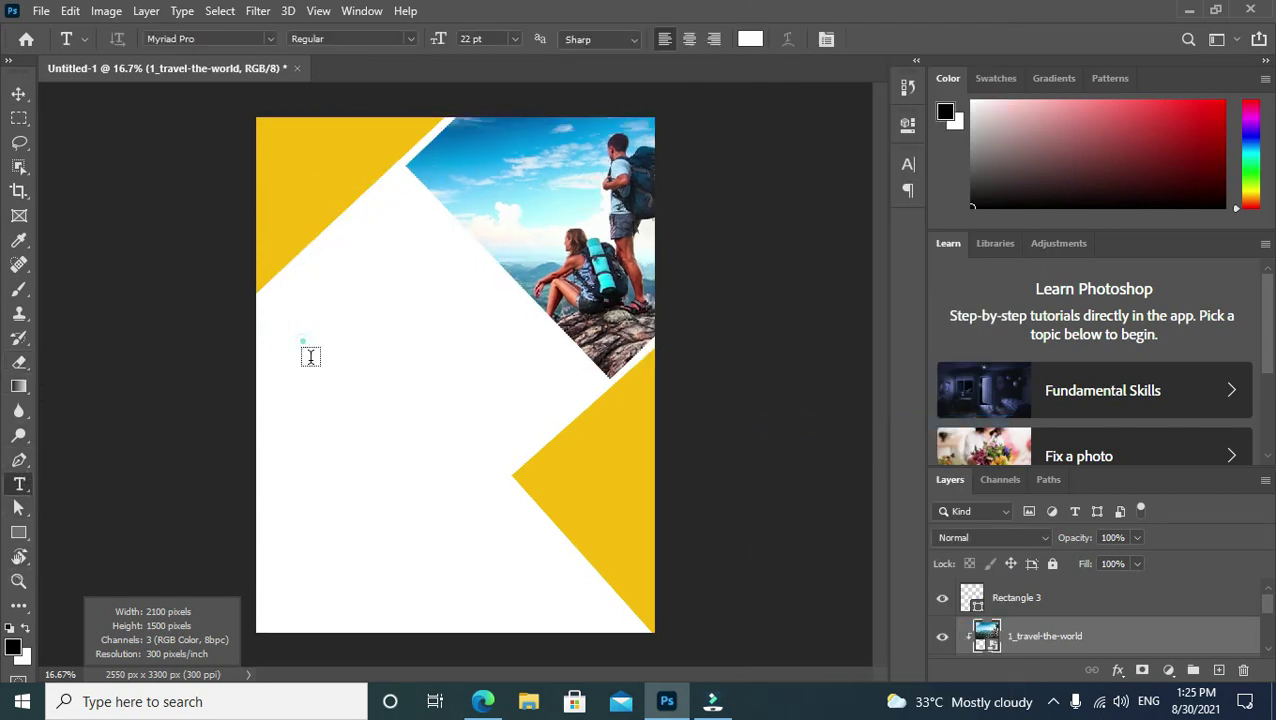
left_click(310, 357)
key("BackSpace")
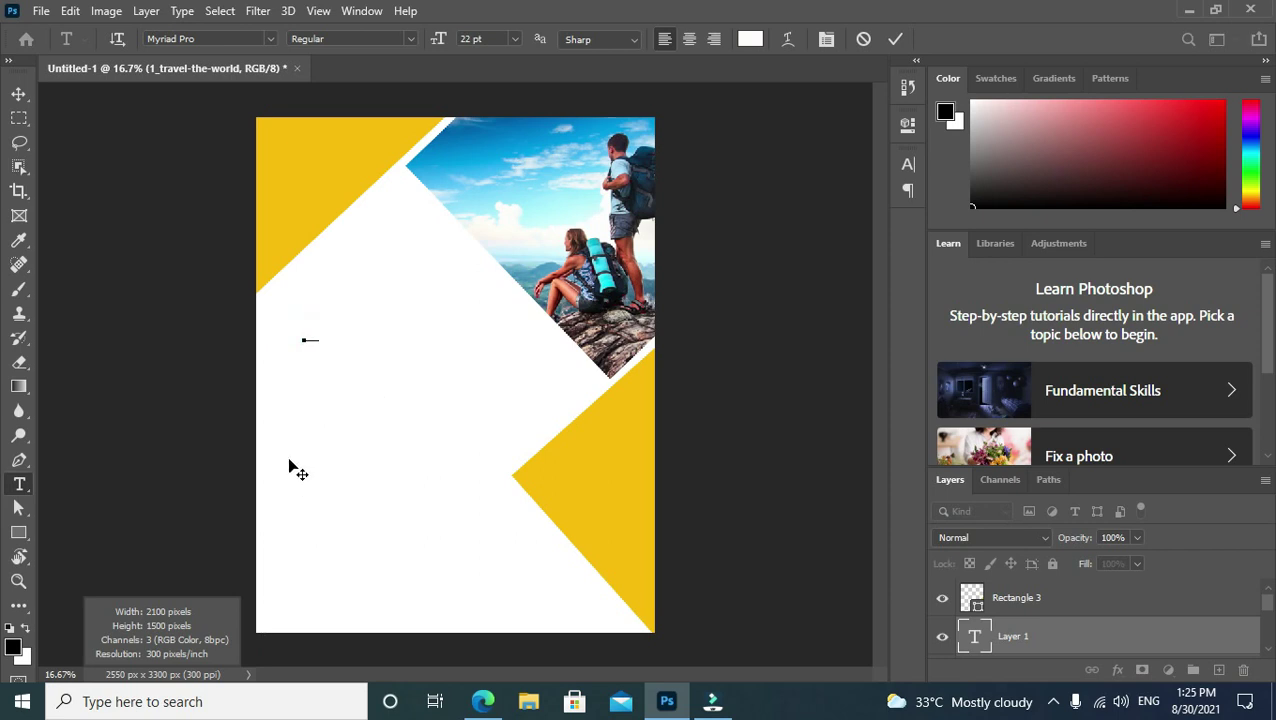
key("ctrl+a")
left_click(908, 164)
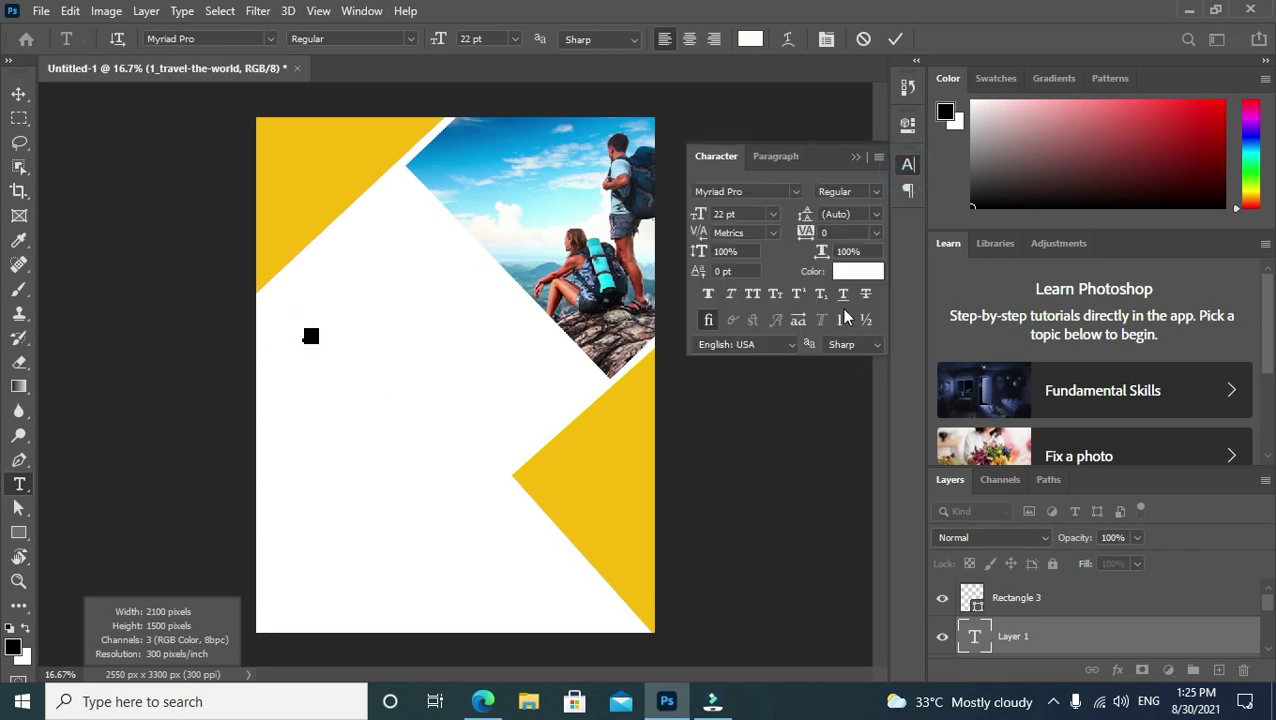
left_click(862, 270)
left_click(628, 130)
left_click(816, 121)
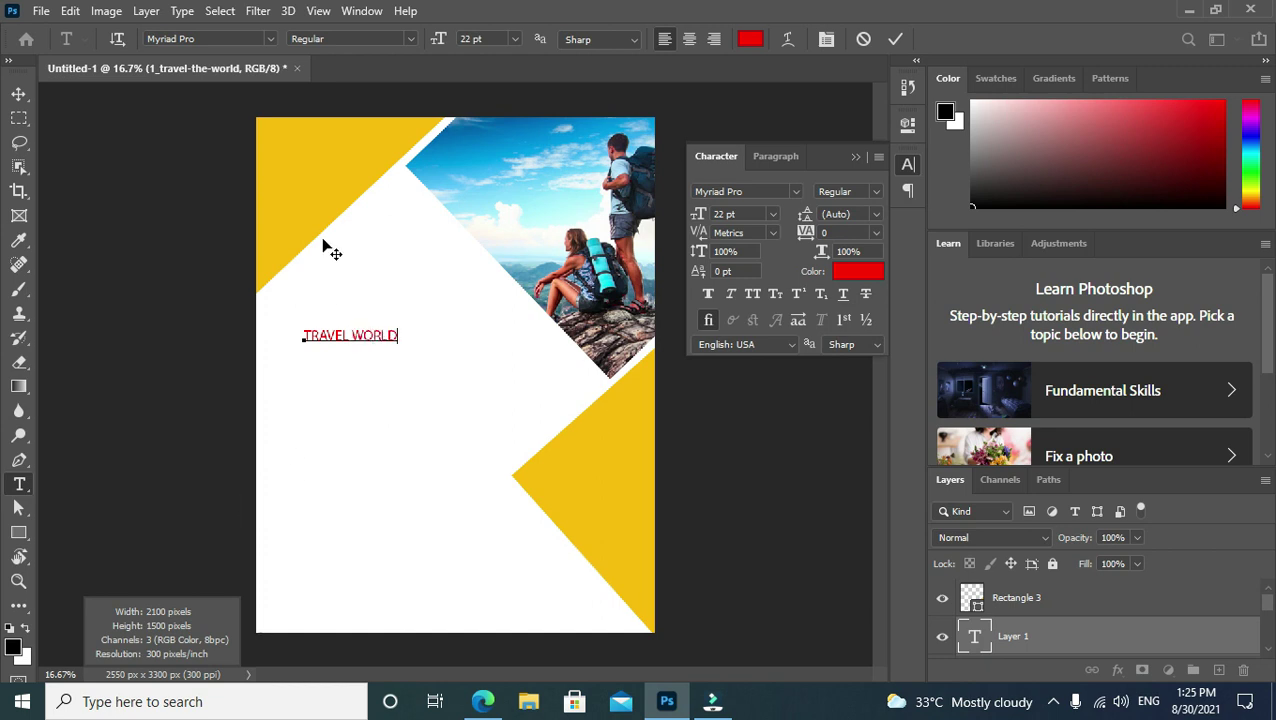
key("ctrl+a")
key("ctrl+shift+period")
key("ctrl+shift+period")
key("ctrl+shift+period")
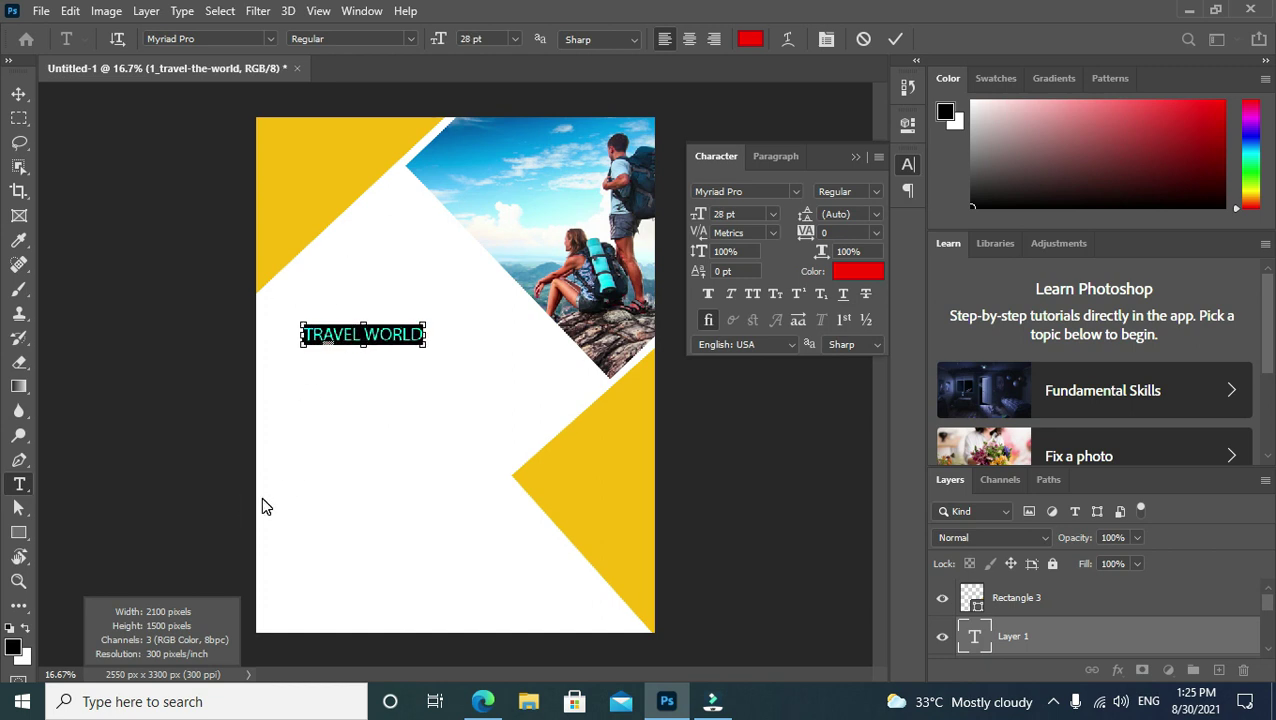
left_click(18, 95)
Draw a light grey box around TRAVEL WORLD and move it behind the text.
key("u")
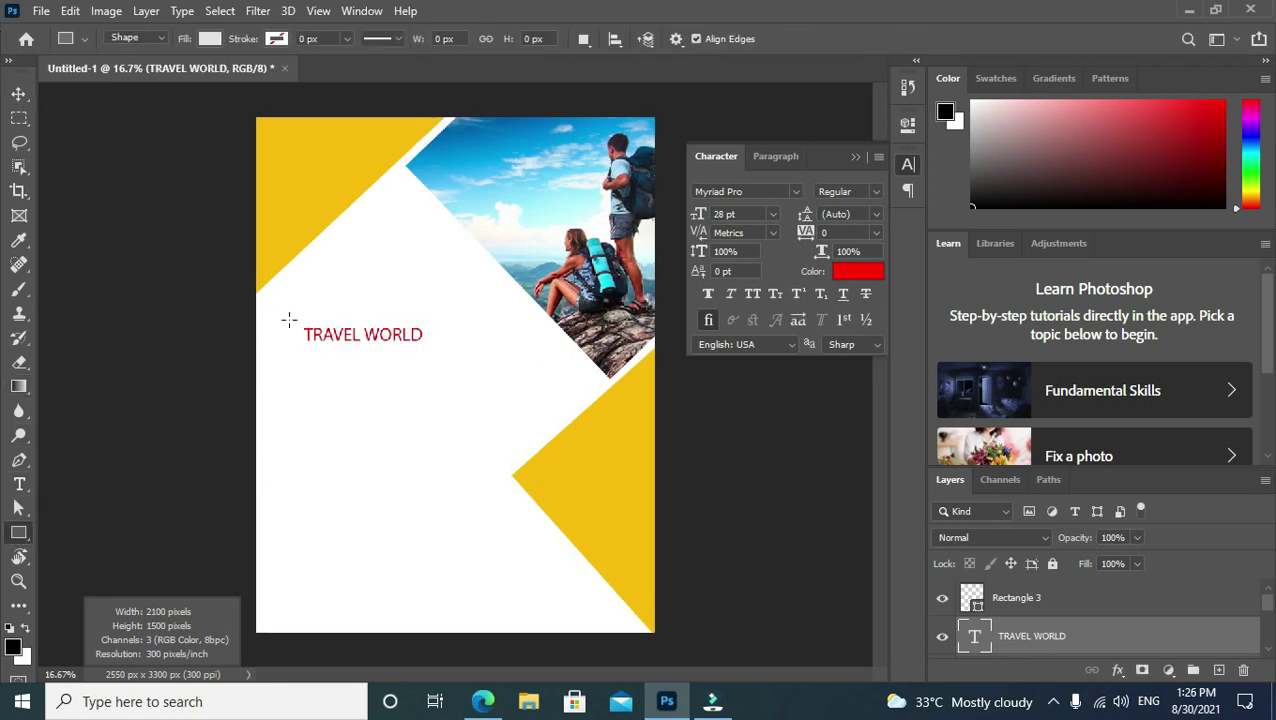
left_click_drag(295, 323, 430, 347)
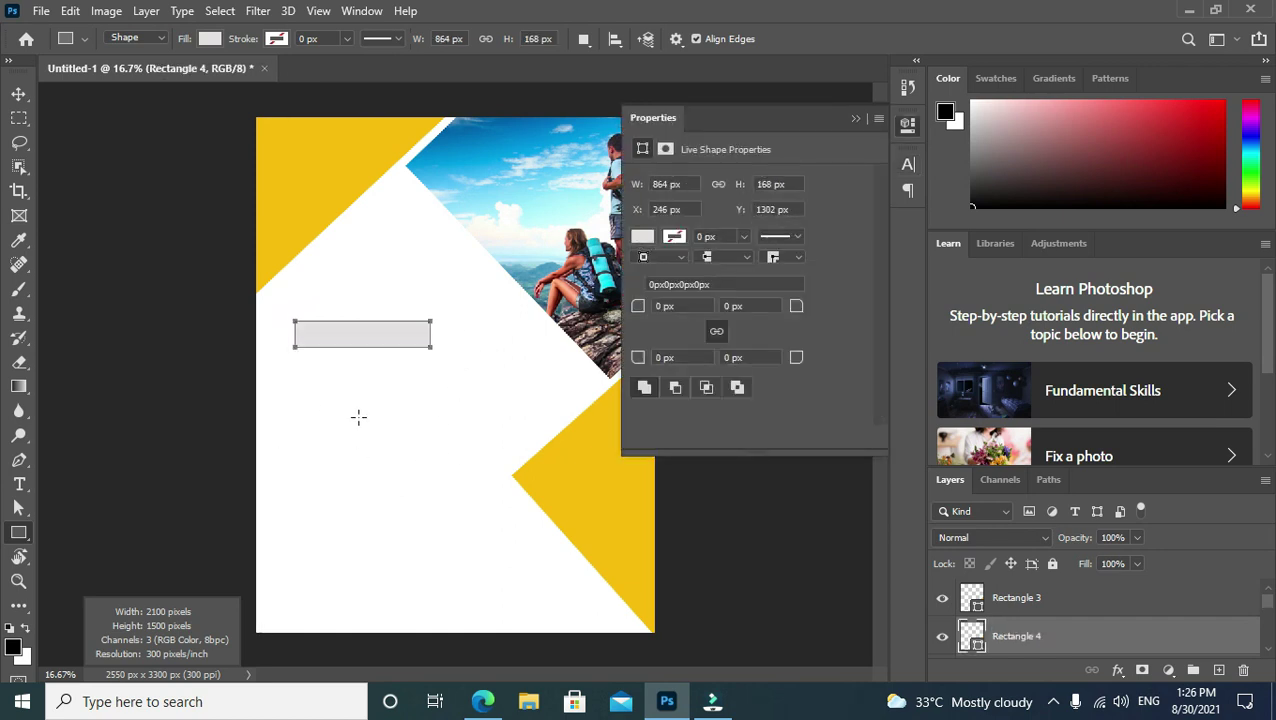
key("ctrl+bracketleft")
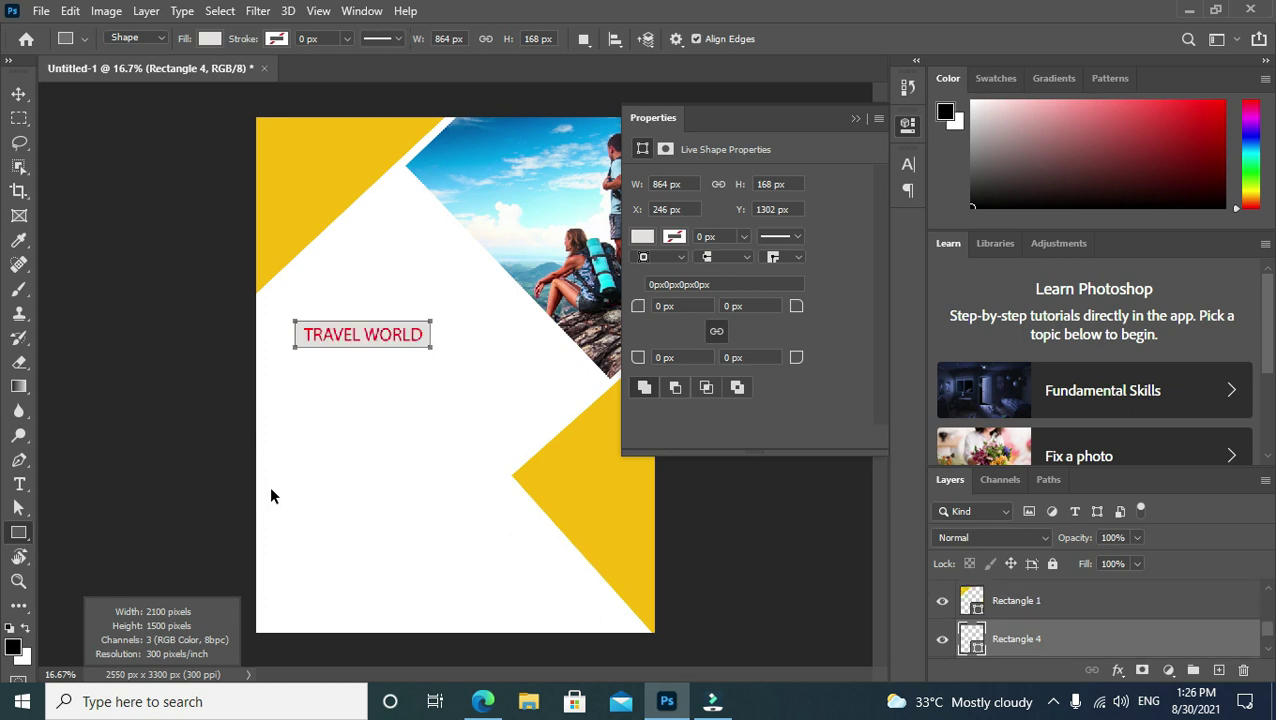
left_click(855, 119)
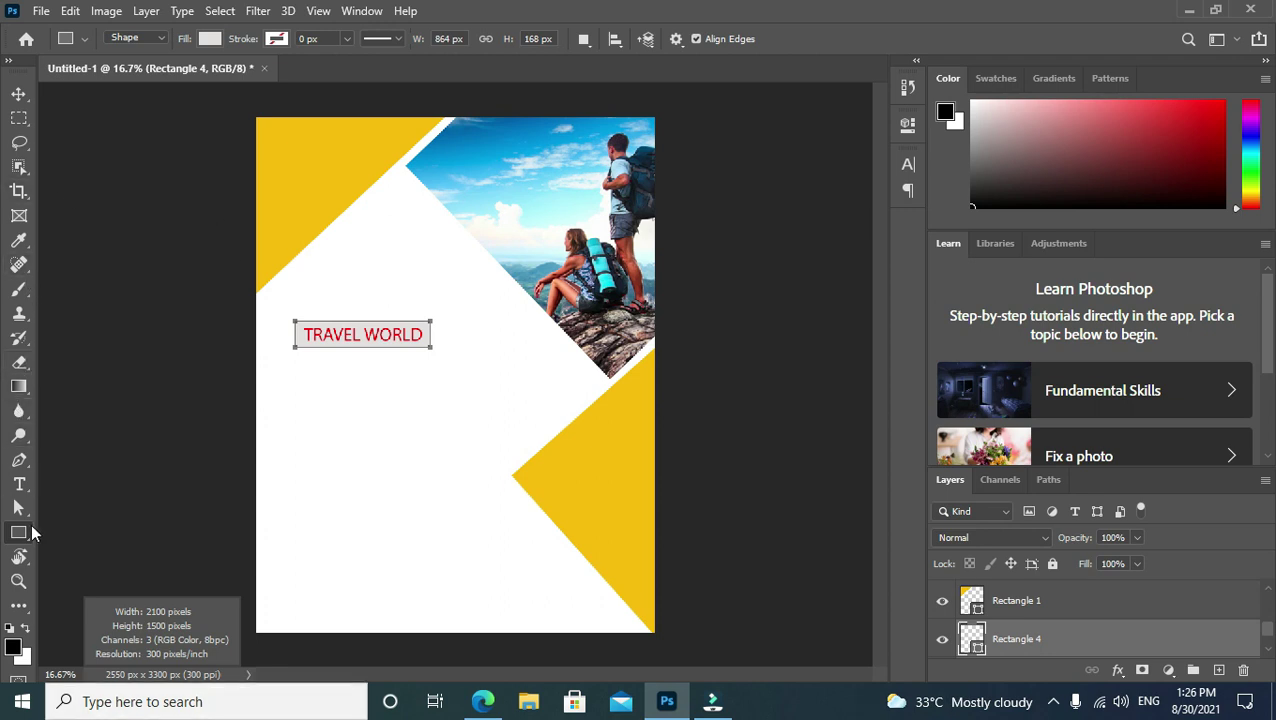
right_click(32, 533)
Draw a small rectangle below the TRAVEL WORLD heading and select its layer.
left_click(30, 537)
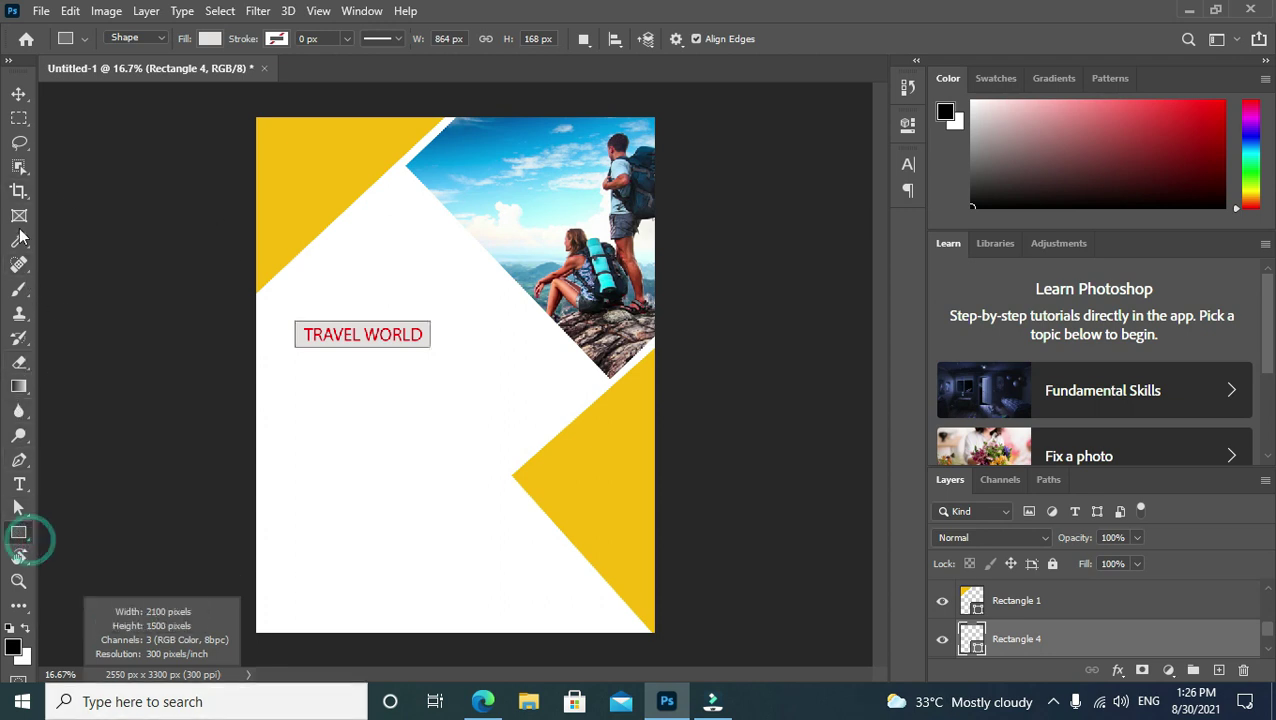
left_click(19, 117)
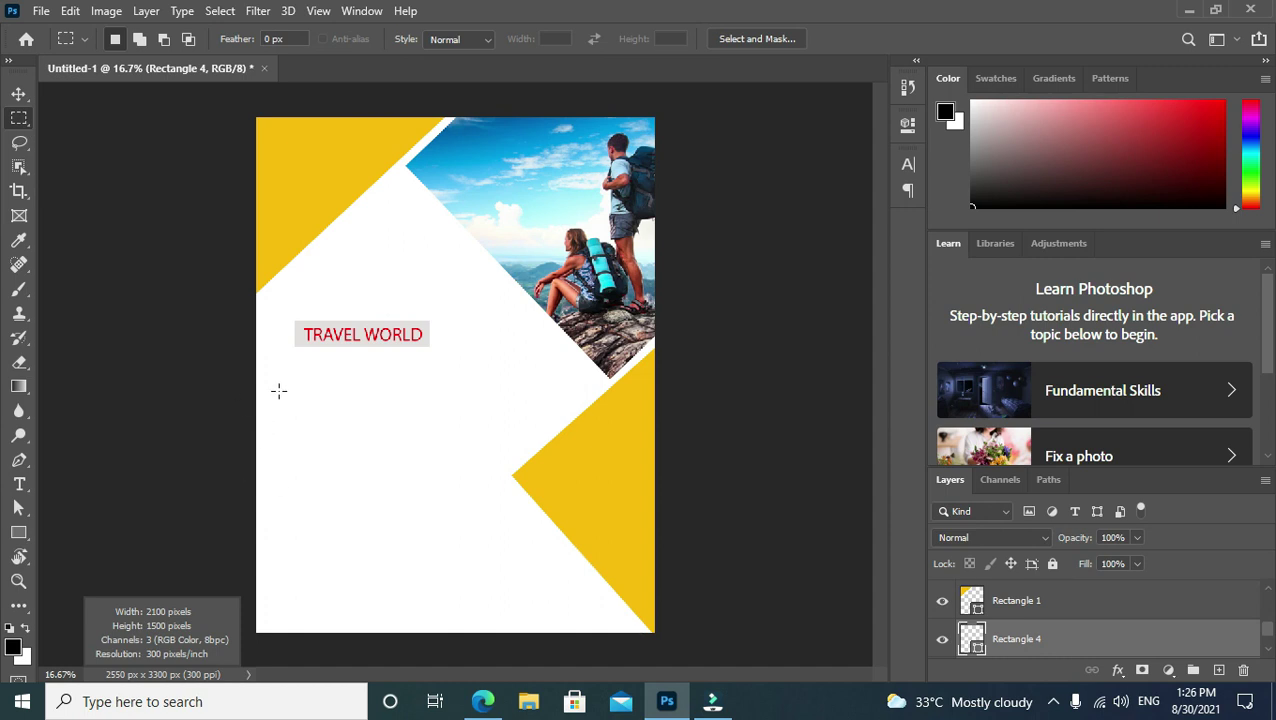
left_click(19, 533)
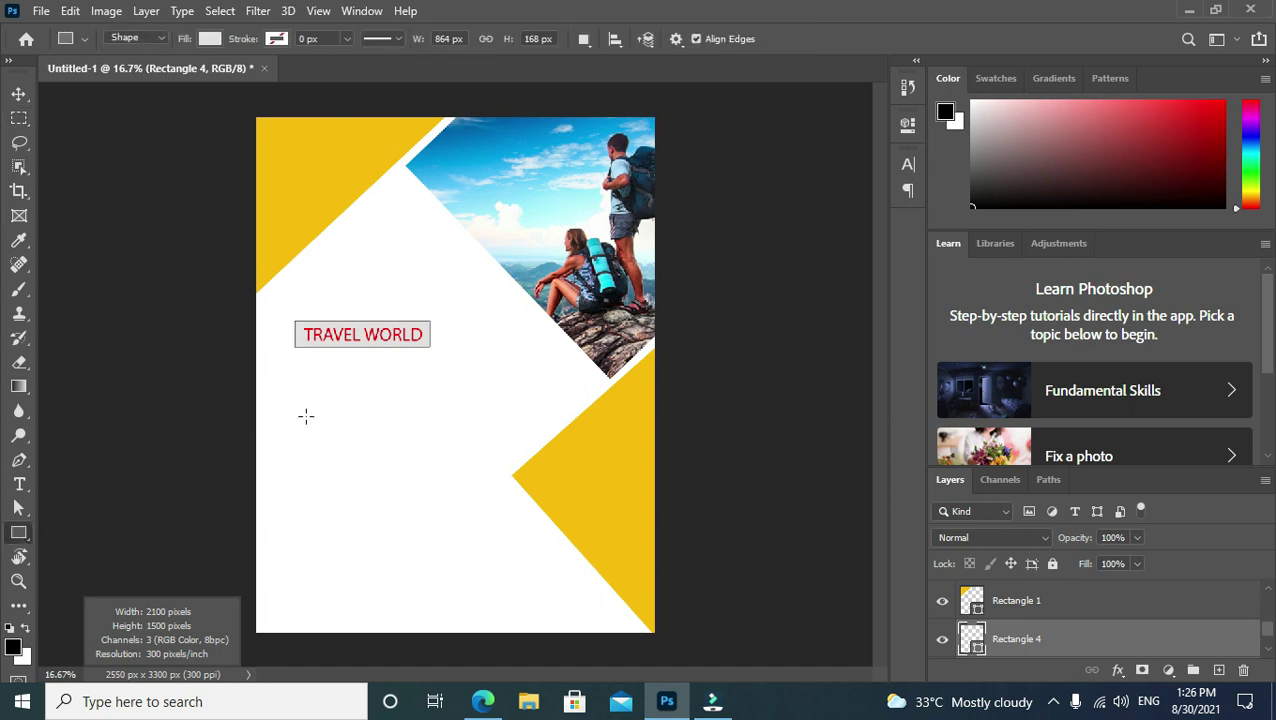
mouse_move(300, 416)
left_mouse_down()
mouse_move(333, 439)
mouse_move(340, 365)
mouse_move(312, 419)
mouse_move(351, 513)
mouse_move(427, 555)
left_mouse_up()
key("v")
right_click(319, 385)
left_click(360, 391)
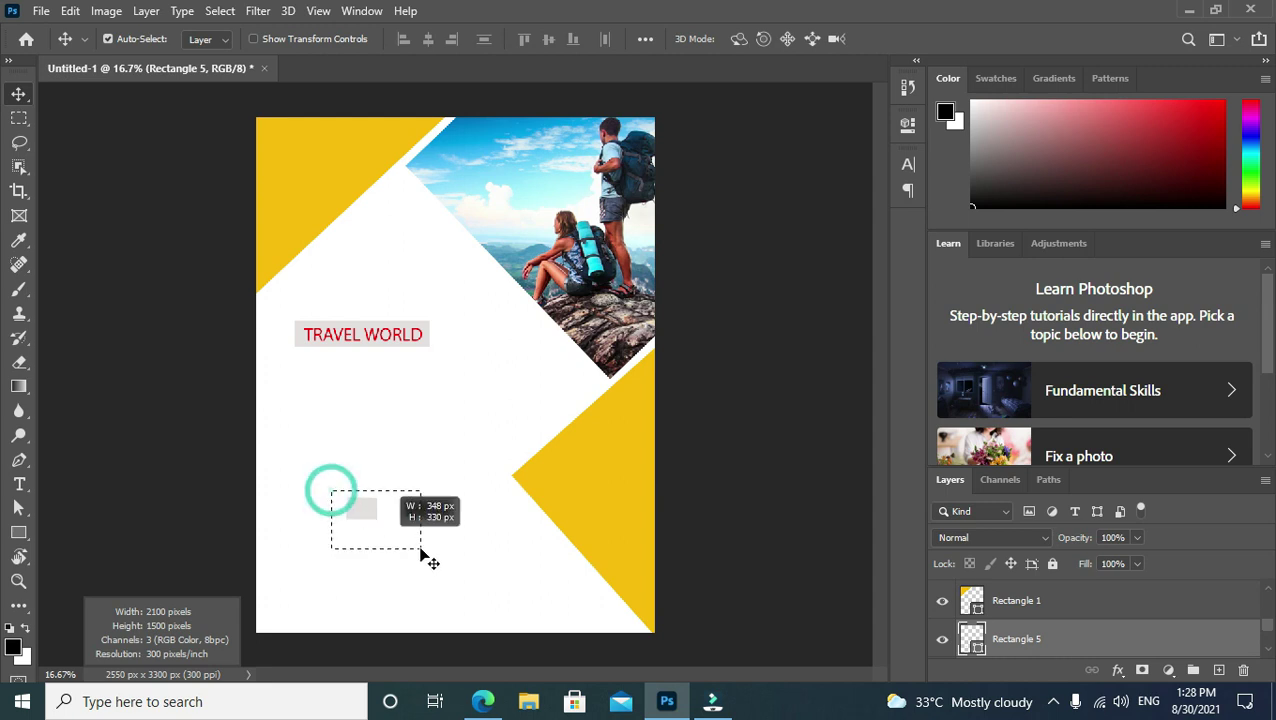
Skew the small rectangle into a triangle and place it at the label's left end.
key("ctrl+t")
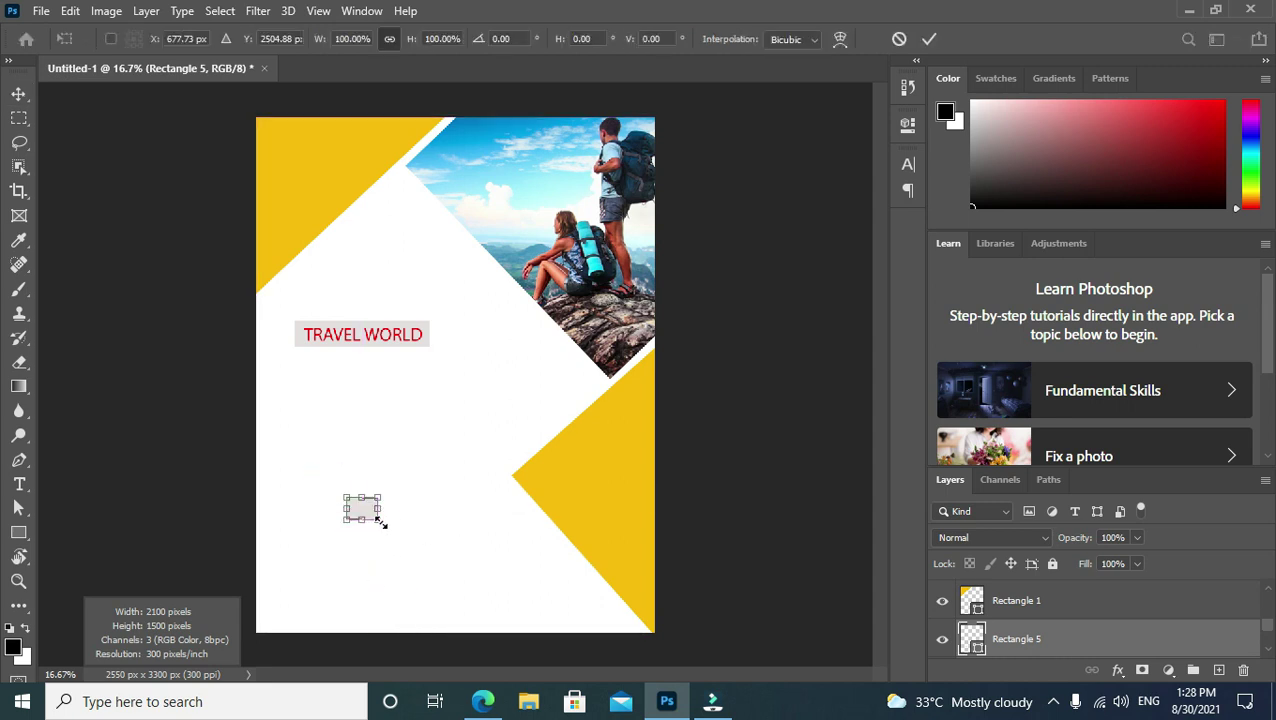
mouse_move(379, 519)
left_mouse_down()
mouse_move(389, 524)
mouse_move(367, 512)
mouse_move(380, 484)
mouse_move(402, 512)
mouse_move(379, 464)
left_mouse_up()
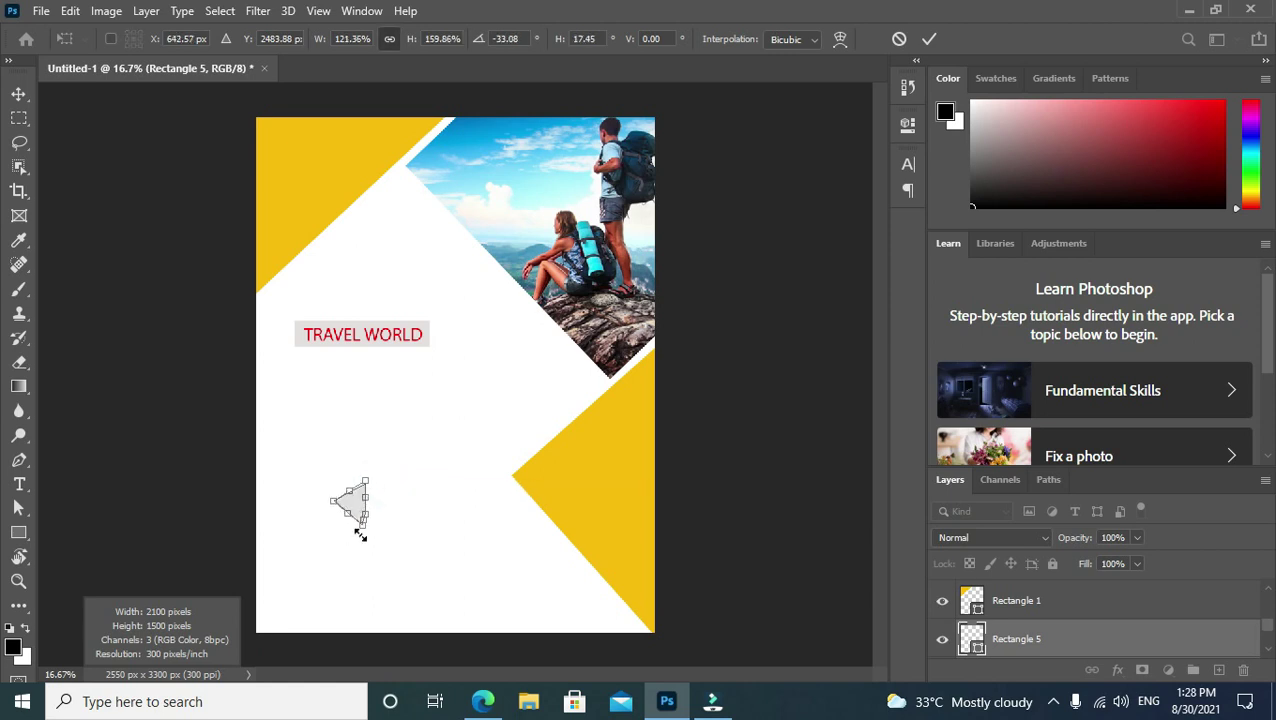
left_click(928, 39)
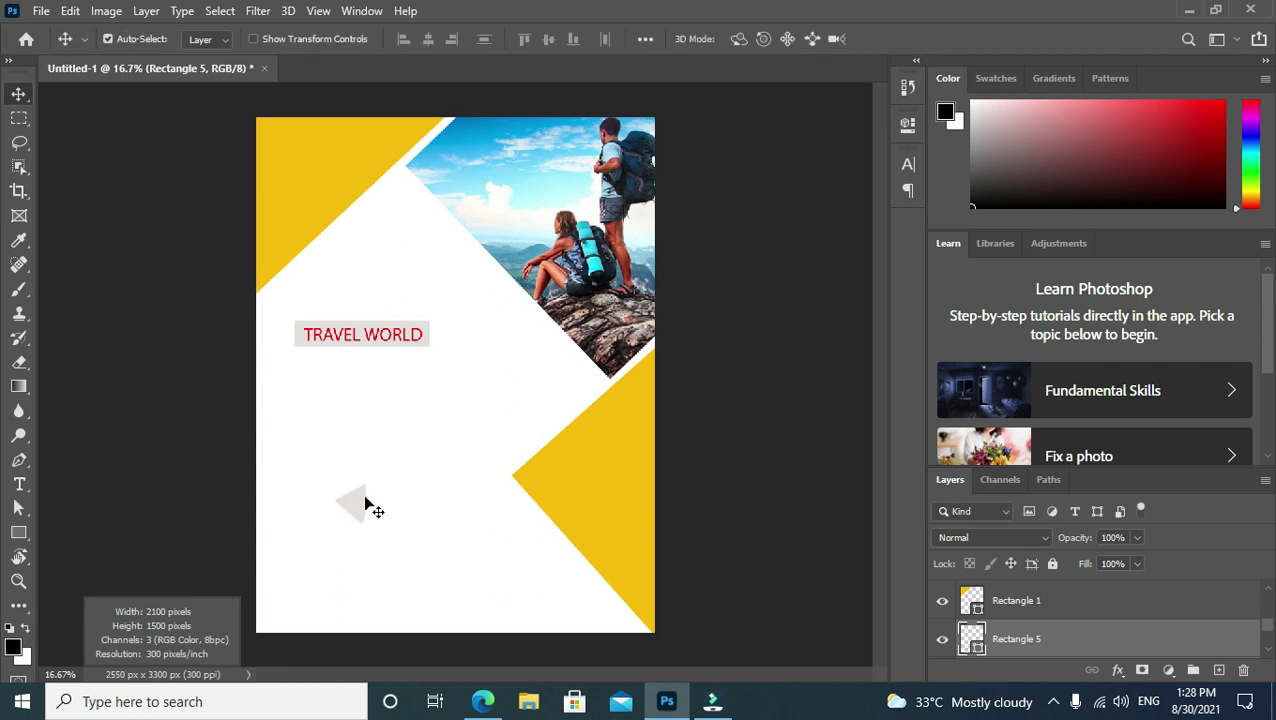
left_click_drag(368, 505, 303, 335)
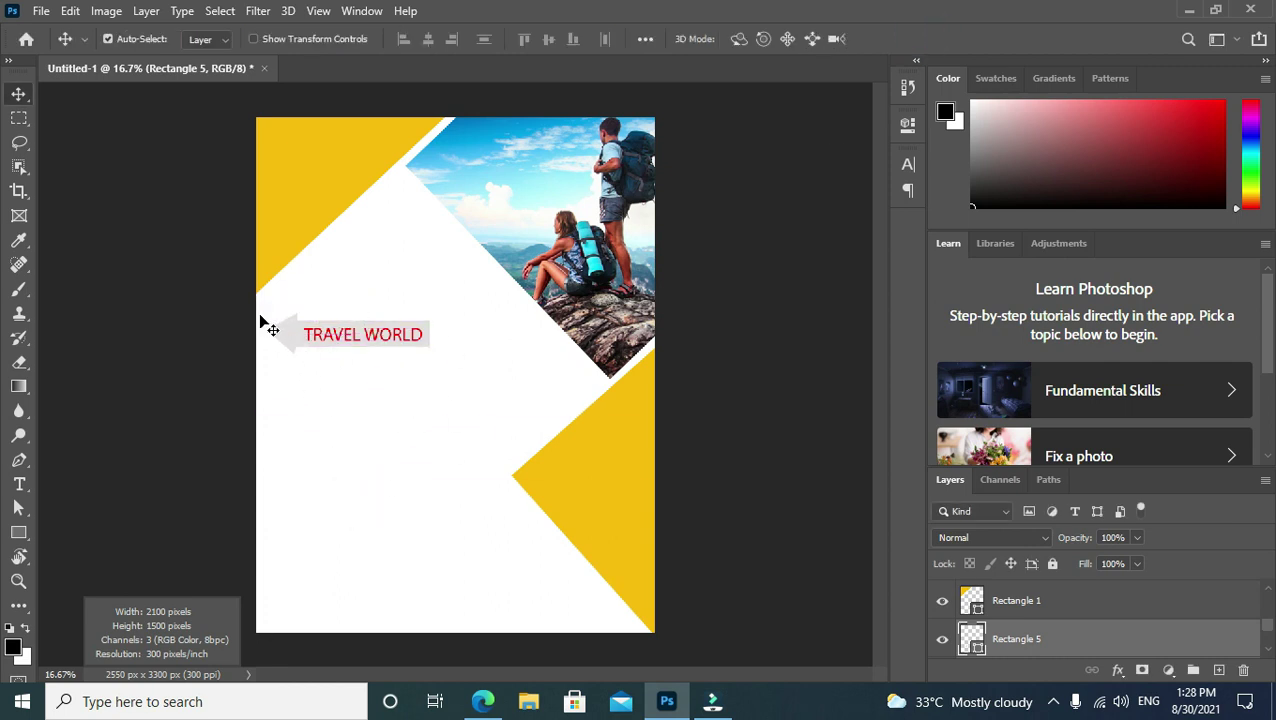
left_click_drag(262, 312, 441, 370)
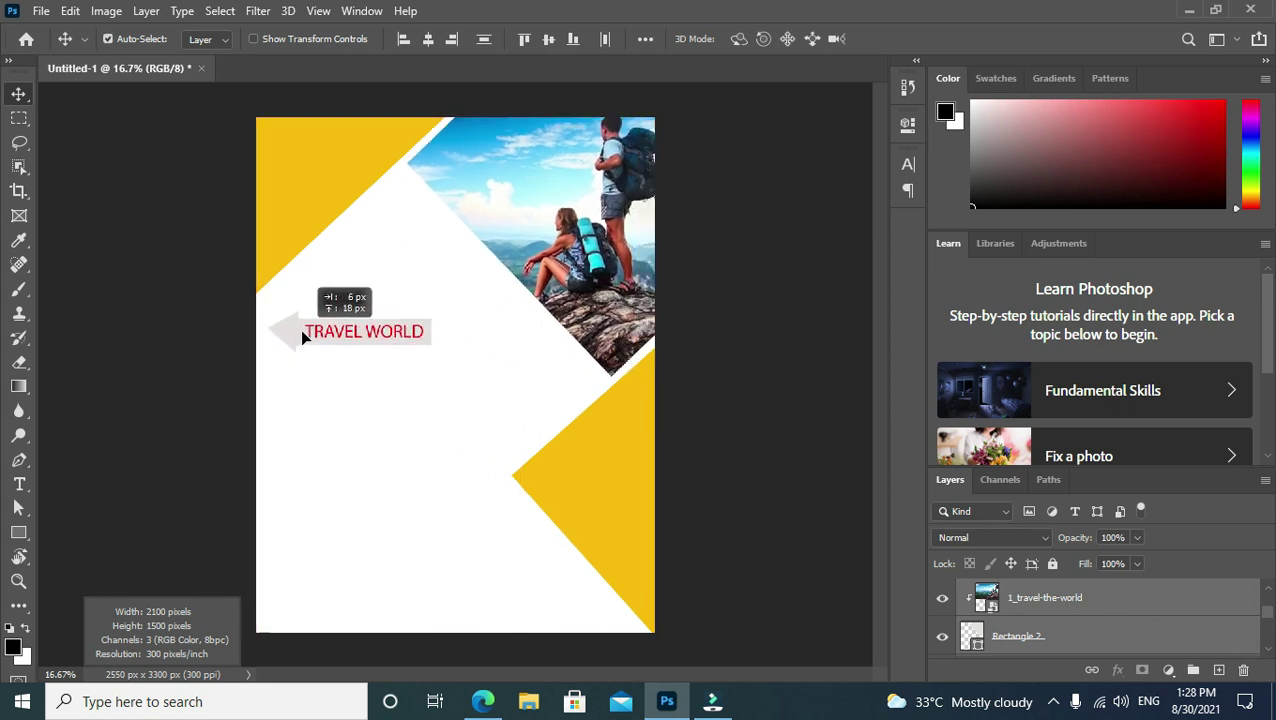
mouse_move(352, 345)
left_mouse_down()
mouse_move(304, 334)
mouse_move(478, 370)
left_mouse_up()
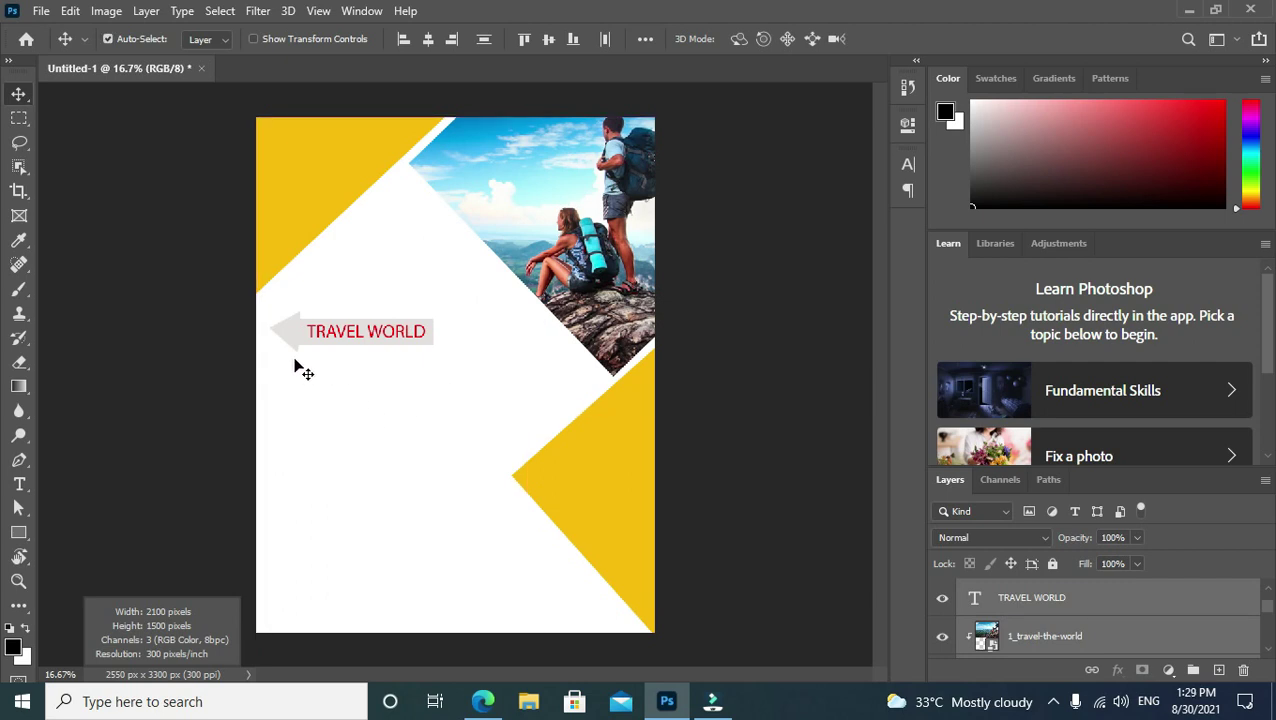
Realign the TRAVEL WORLD text, grey box and triangle together lower on the page.
mouse_move(296, 366)
left_mouse_down()
mouse_move(370, 487)
mouse_move(370, 532)
left_mouse_up()
right_click(352, 340)
left_click(421, 347)
right_click(352, 334)
left_click(365, 344)
mouse_move(365, 342)
left_mouse_down()
mouse_move(370, 530)
mouse_move(362, 516)
left_mouse_up()
right_click(291, 341)
left_click(312, 350)
left_click_drag(300, 352, 297, 528)
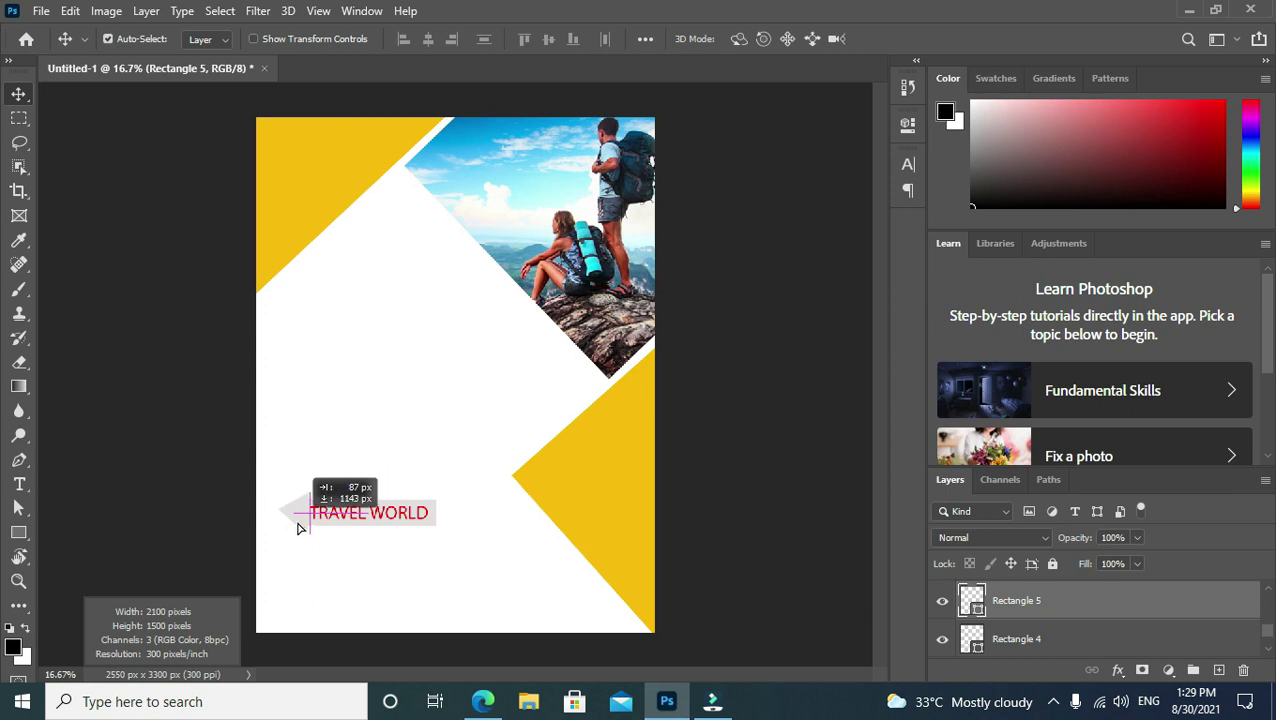
left_click(421, 570)
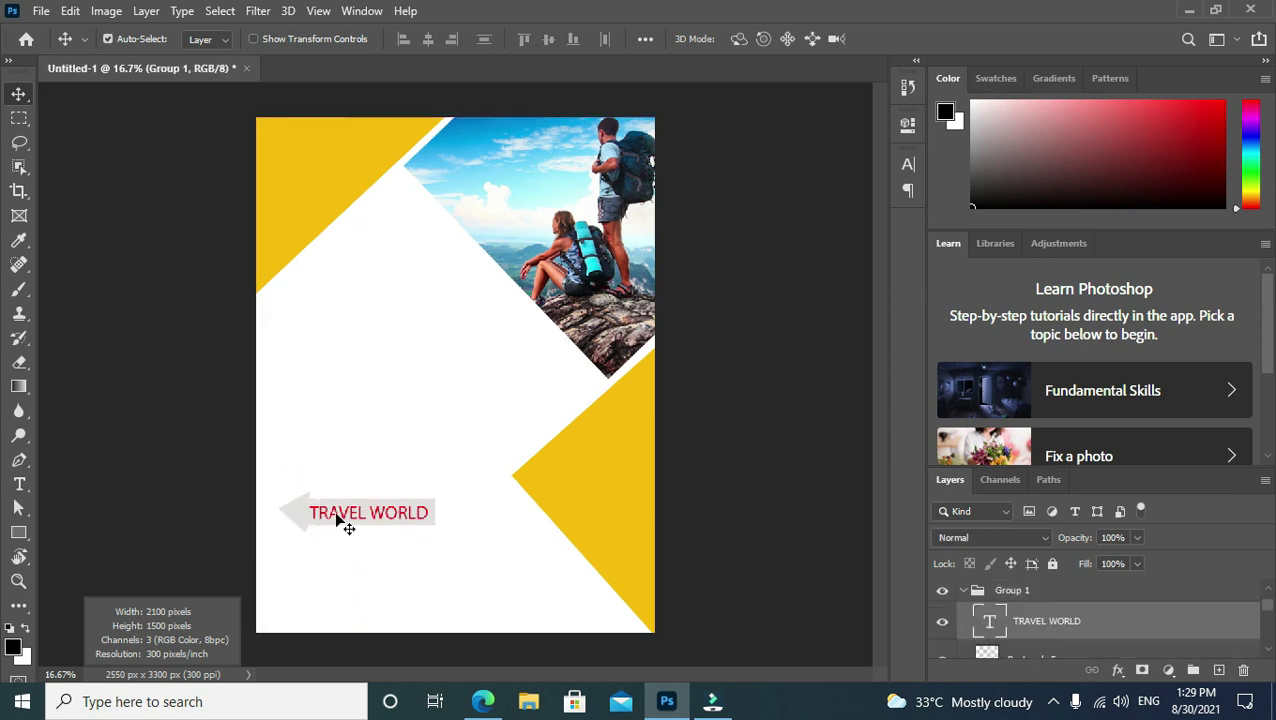
mouse_move(345, 525)
left_mouse_down()
mouse_move(296, 535)
mouse_move(288, 505)
mouse_move(449, 541)
left_mouse_up()
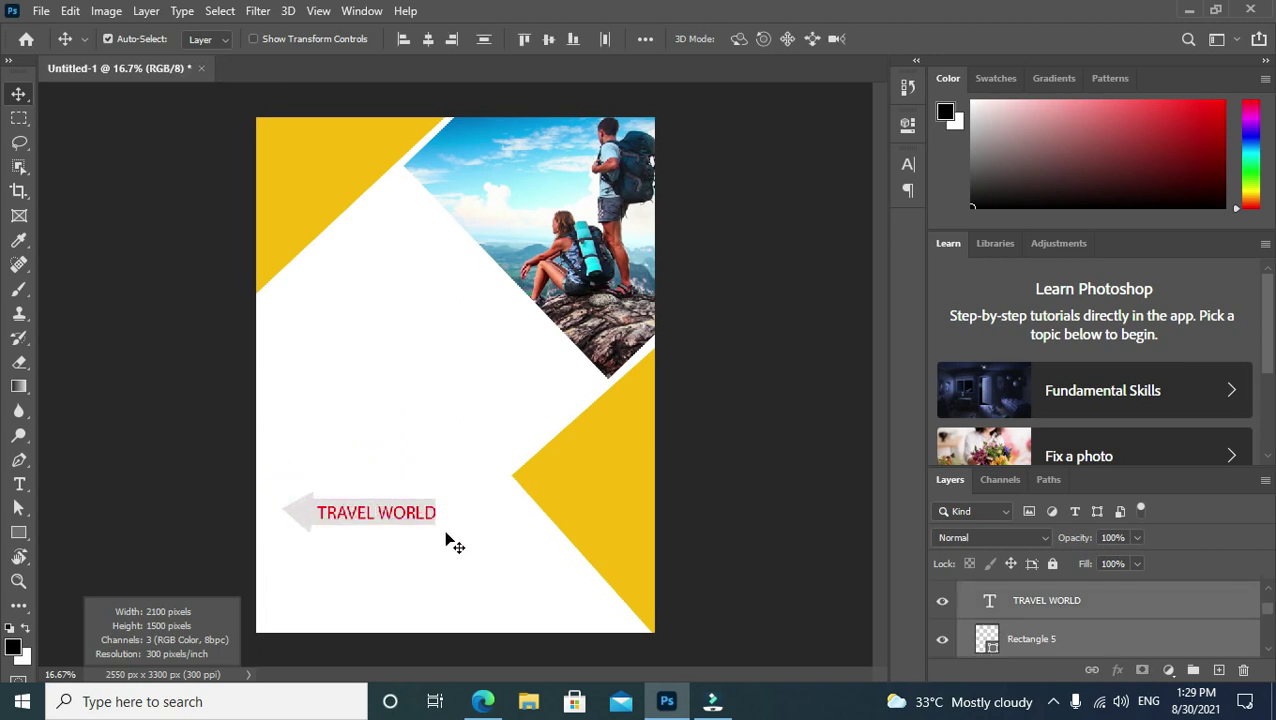
Move the TRAVEL WORLD arrow label to the flyer's top, over the photo's edge.
right_click(303, 512)
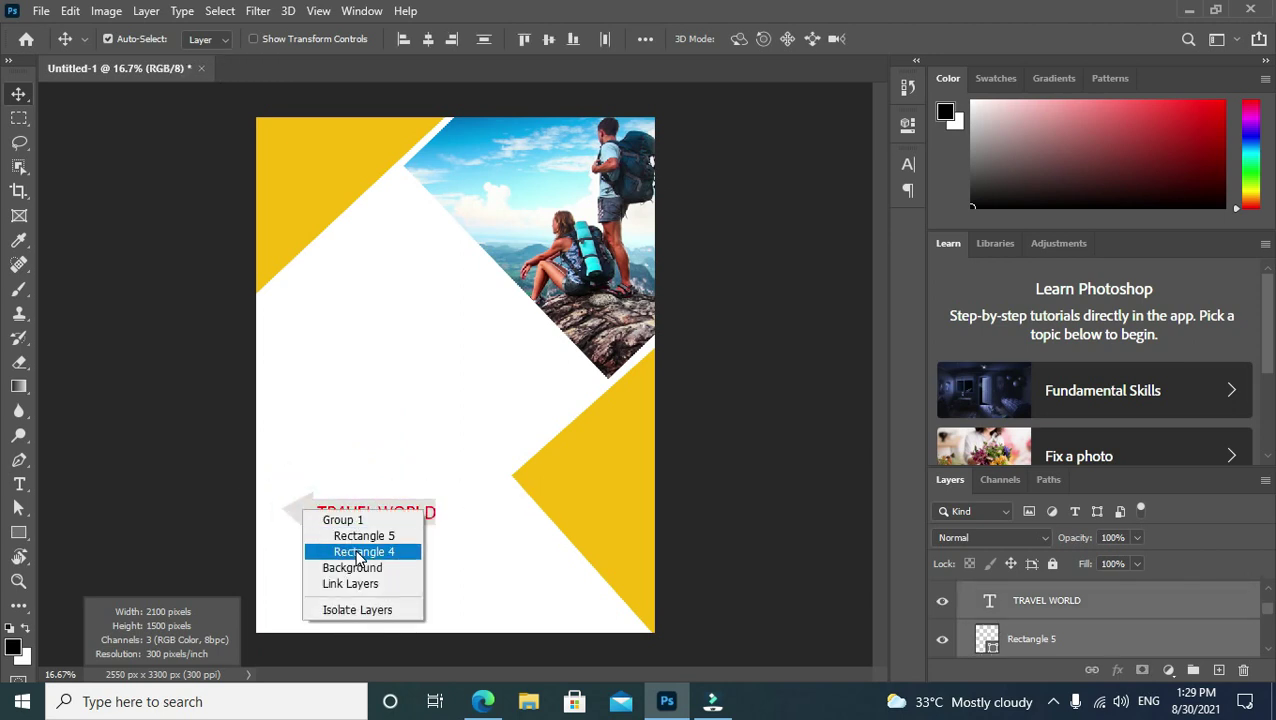
left_click(464, 566)
left_click_drag(281, 496, 458, 139)
right_click(482, 137)
left_click(530, 181)
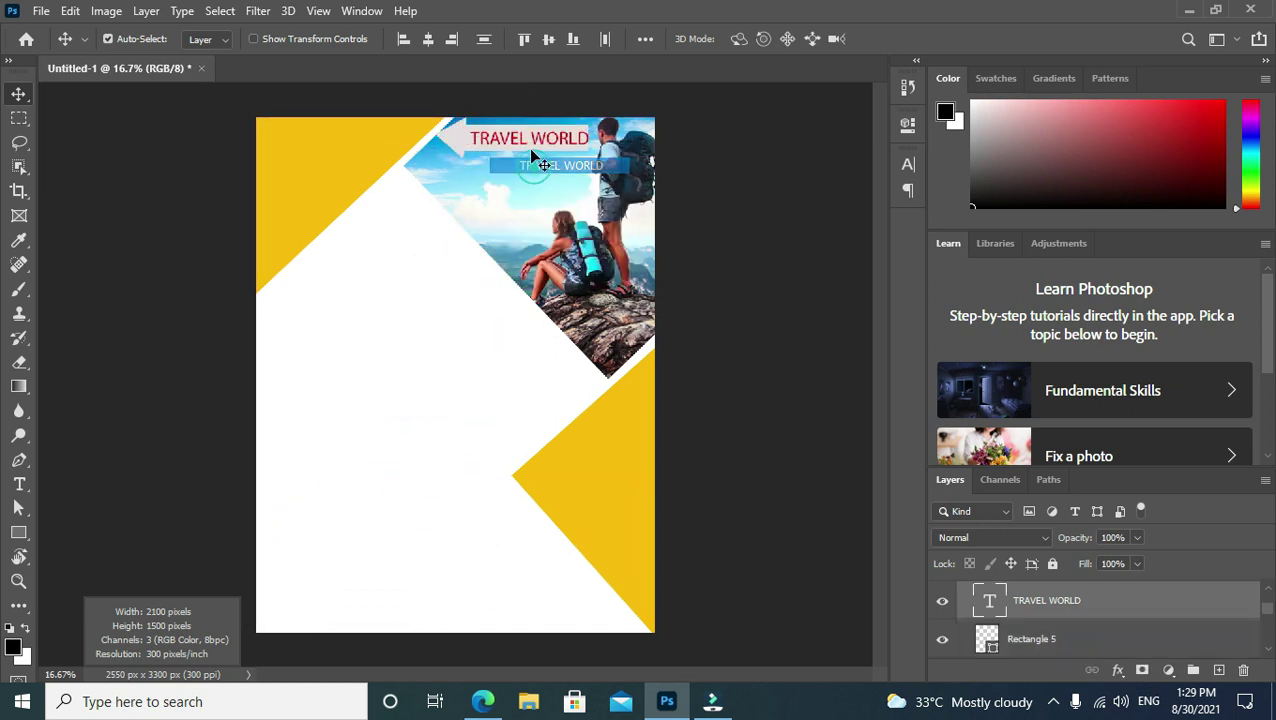
key("shift+Left")
key("shift+Left")
key("shift+Left")
key("shift+Left")
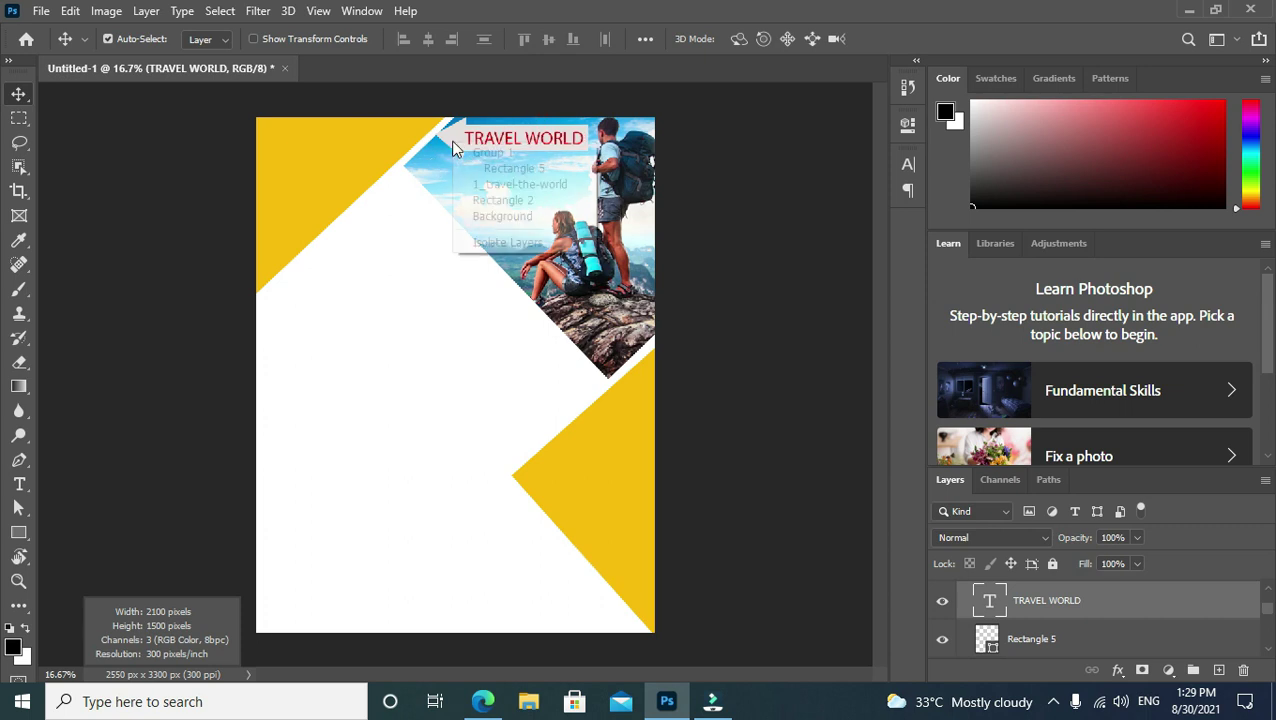
right_click(460, 142)
left_click(485, 166)
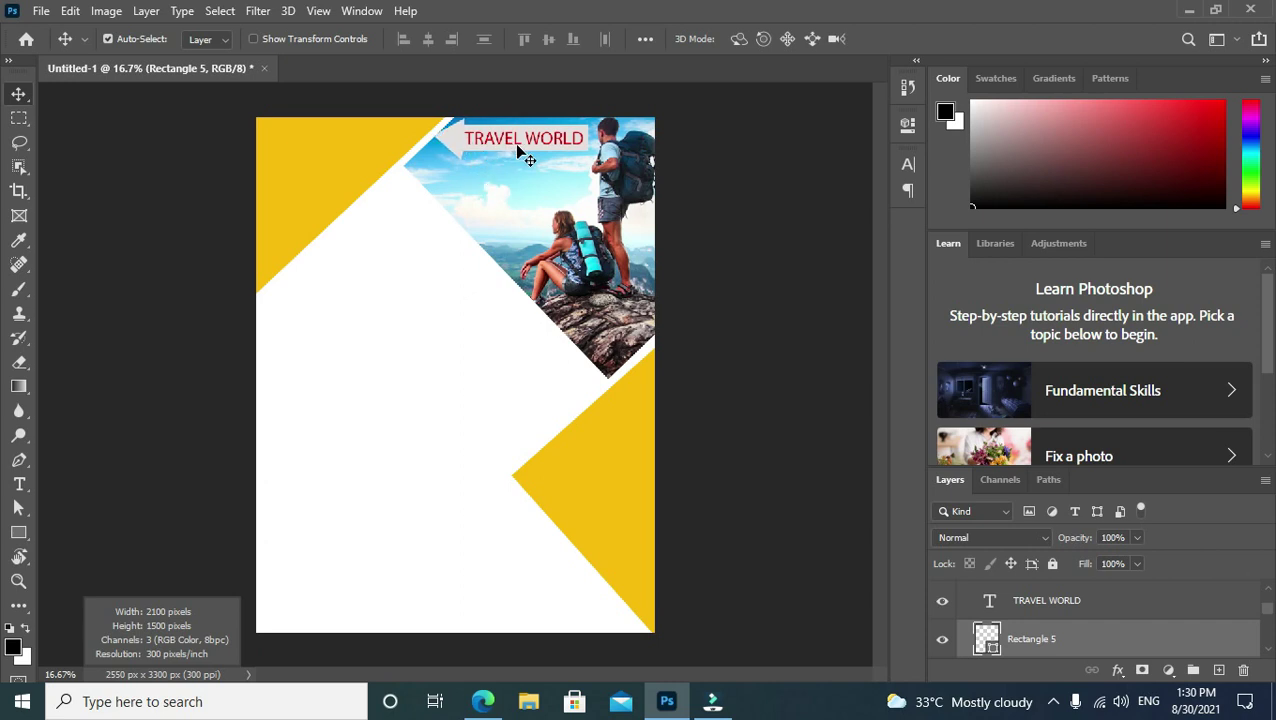
right_click(518, 150)
left_click(526, 180)
right_click(455, 135)
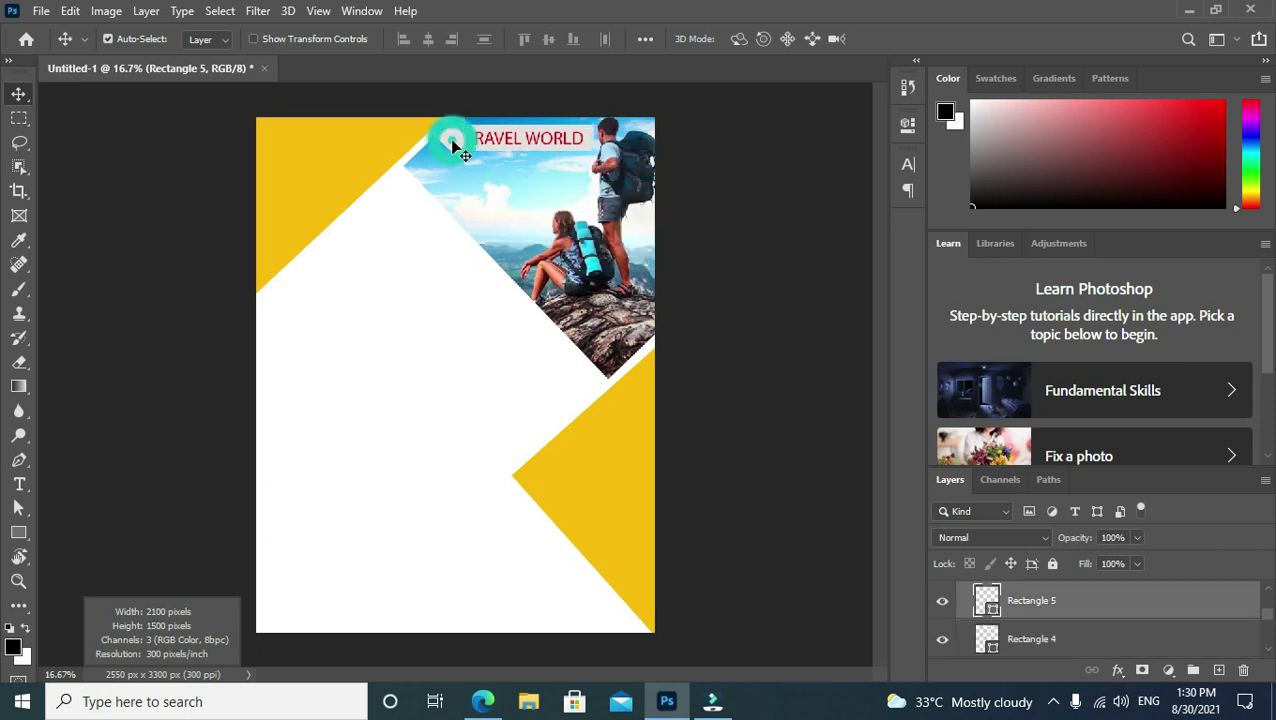
left_click(485, 166)
Add a 'LOGO HERE' text layer and colour it white.
left_click(19, 484)
left_click(304, 320)
type("LO")
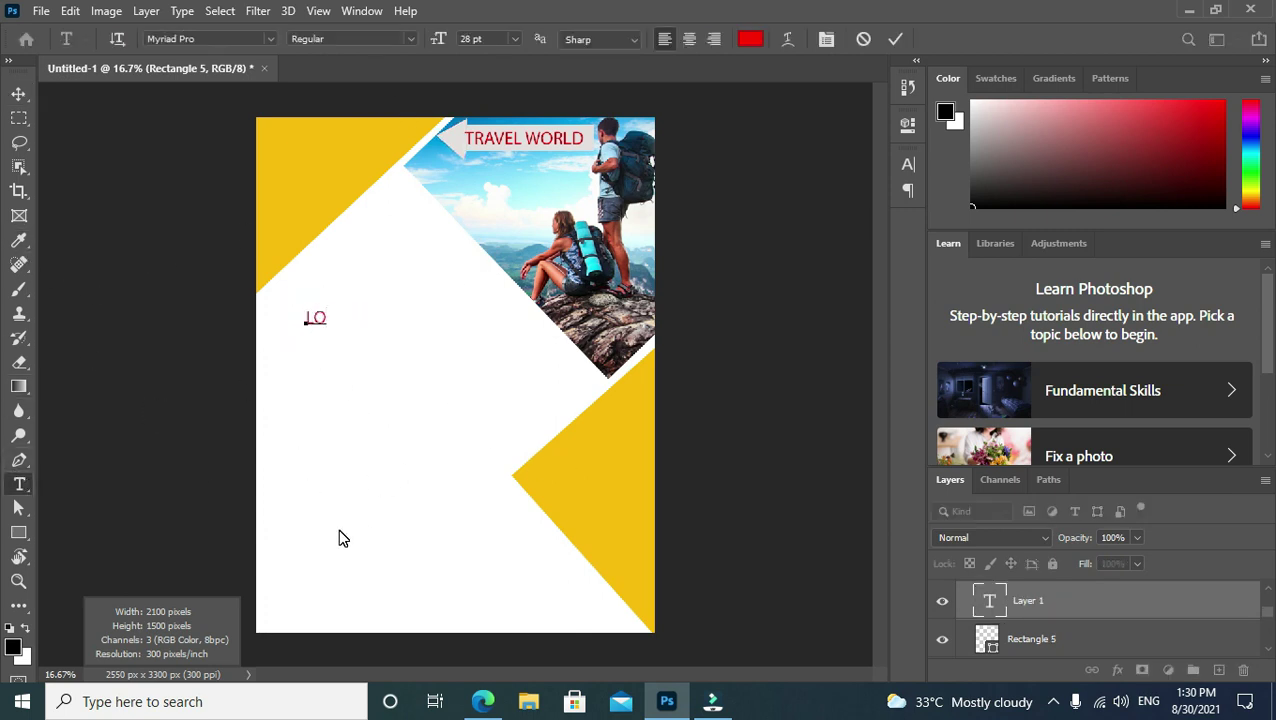
type("GO HERE")
key("ctrl+a")
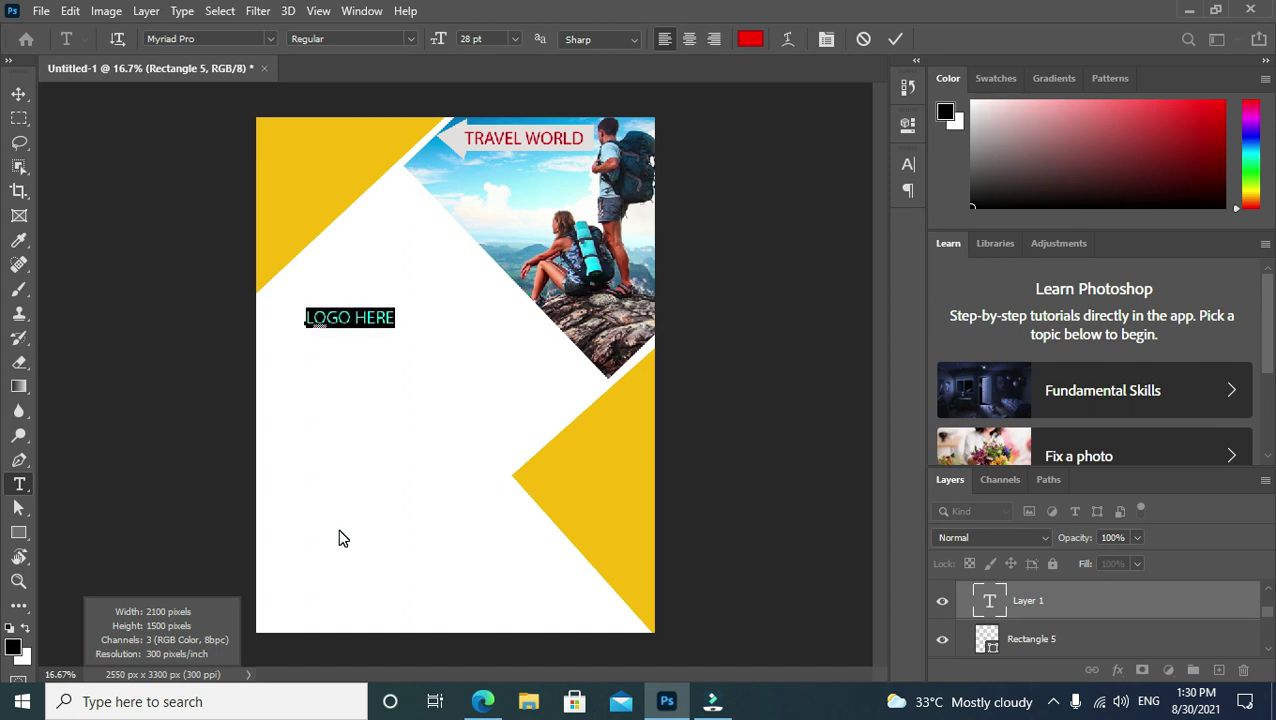
left_click(908, 164)
left_click(860, 271)
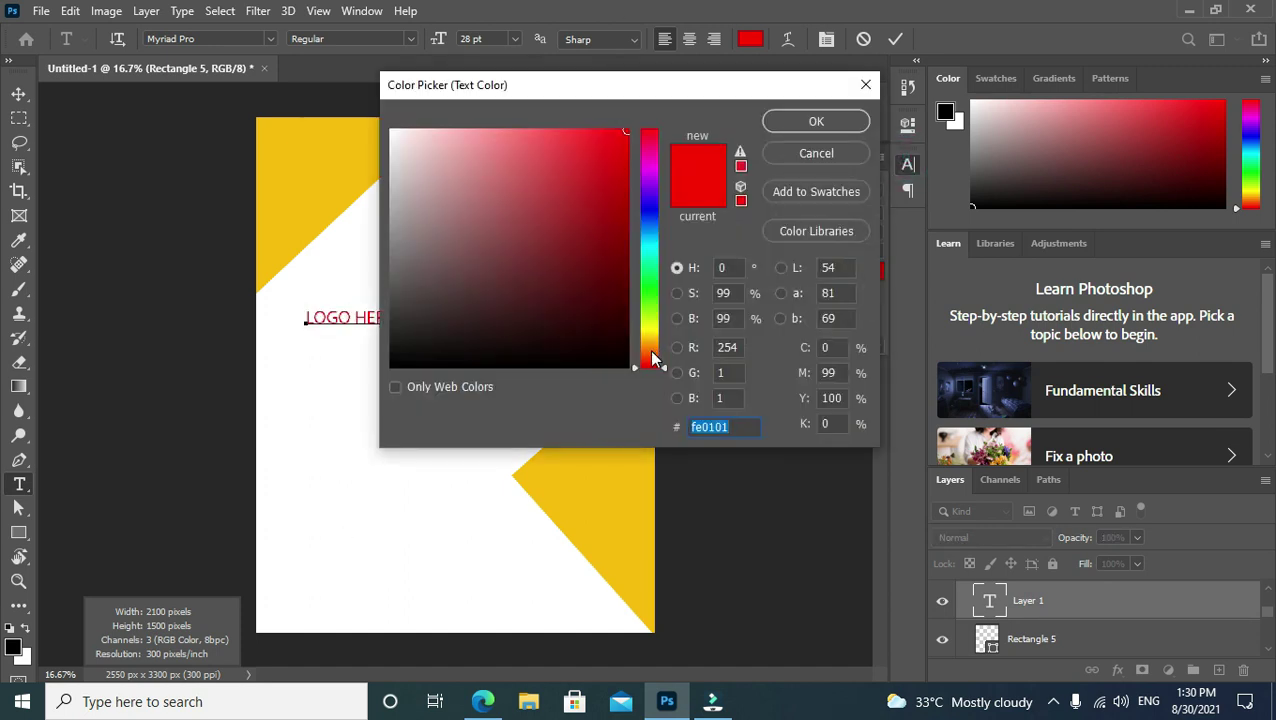
left_click(393, 132)
left_click(816, 121)
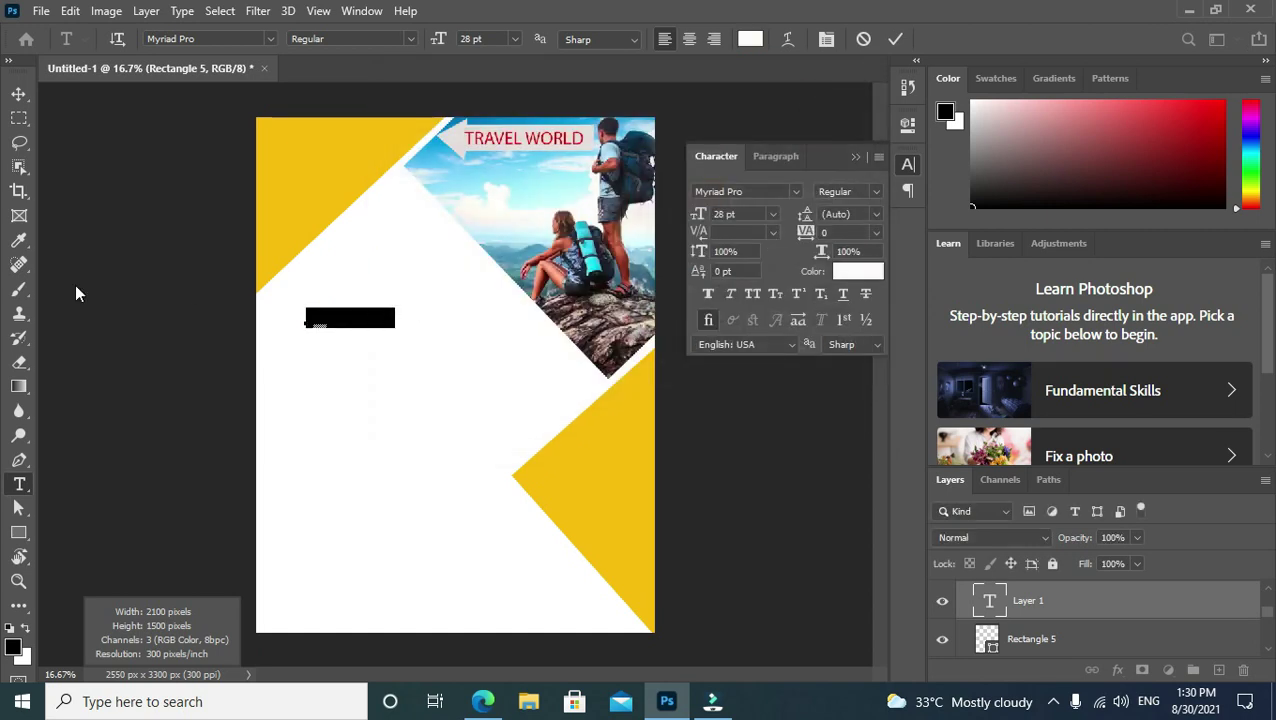
Move LOGO HERE onto the top-left yellow corner and make it Bold Condensed.
left_click(19, 93)
mouse_move(333, 316)
left_mouse_down()
mouse_move(296, 142)
mouse_move(266, 140)
left_mouse_up()
left_click(20, 485)
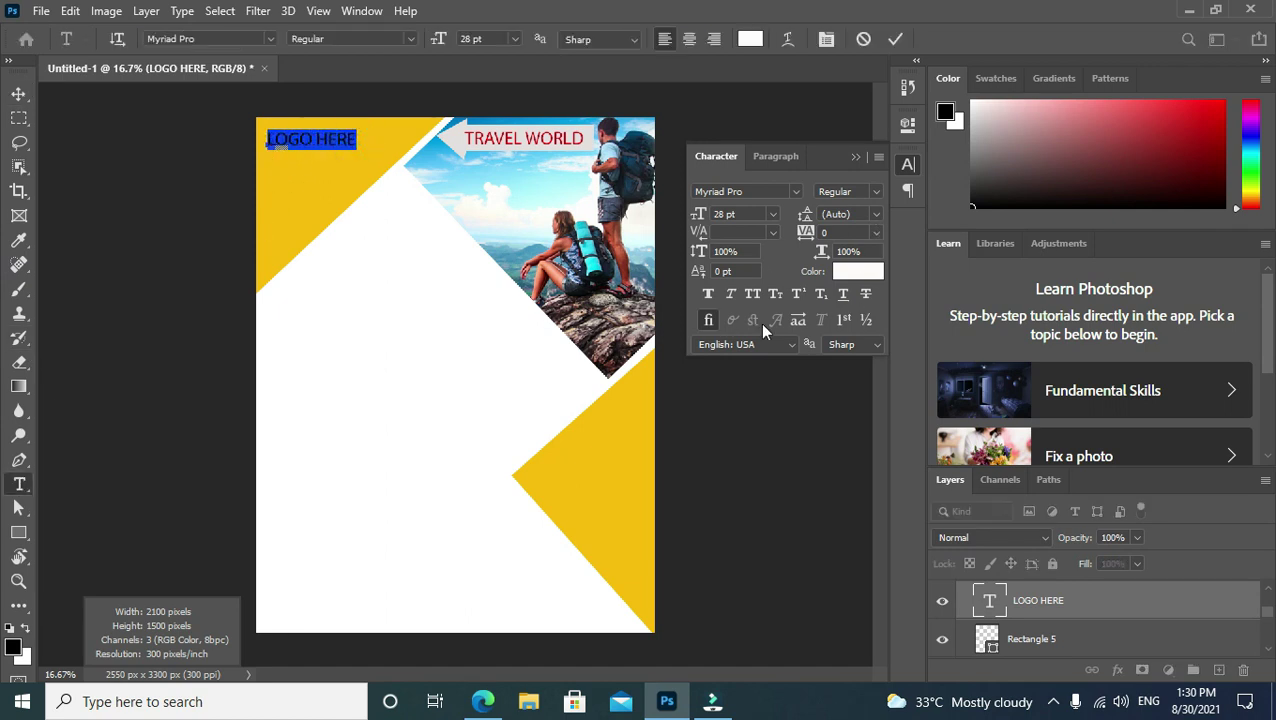
left_click(398, 38)
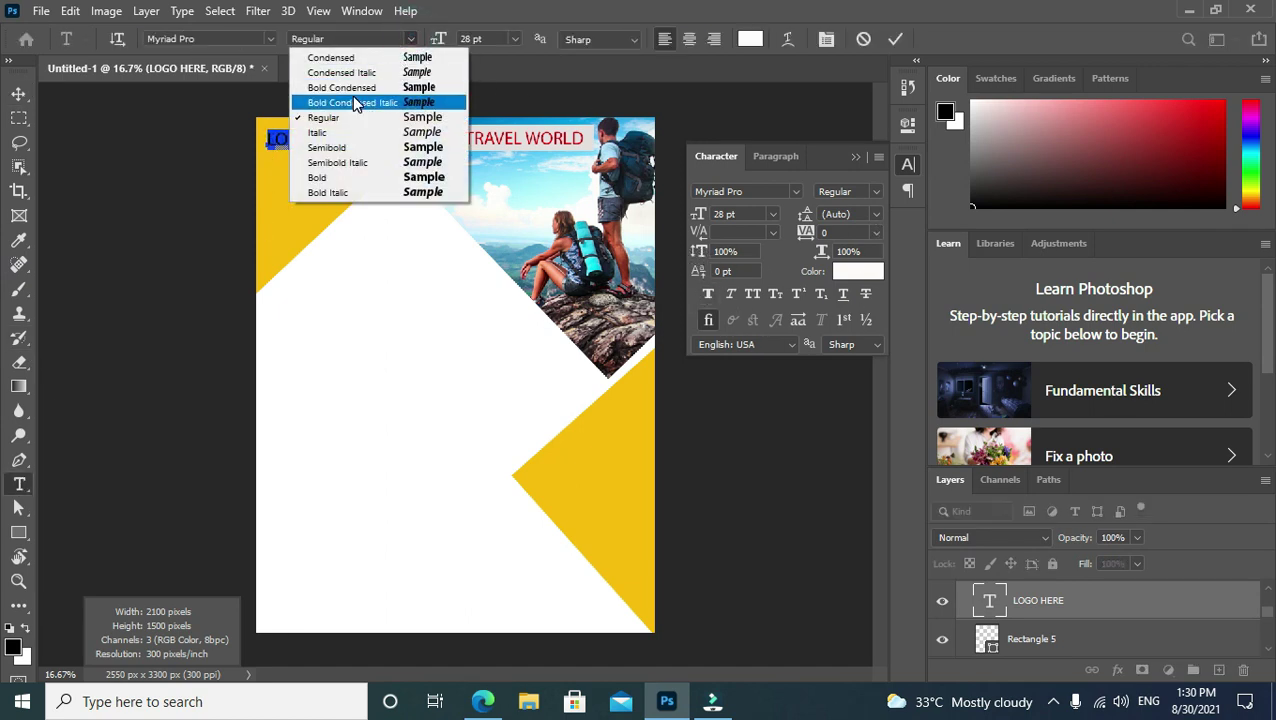
left_click(388, 88)
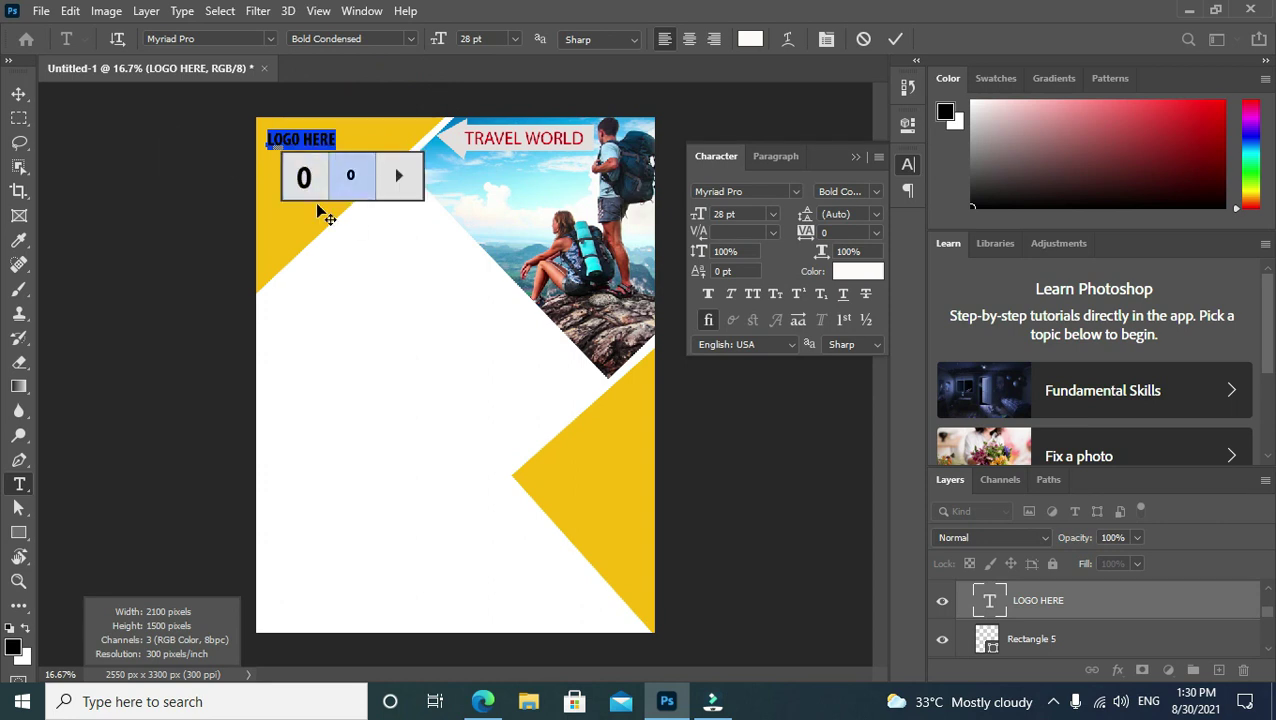
left_click(895, 38)
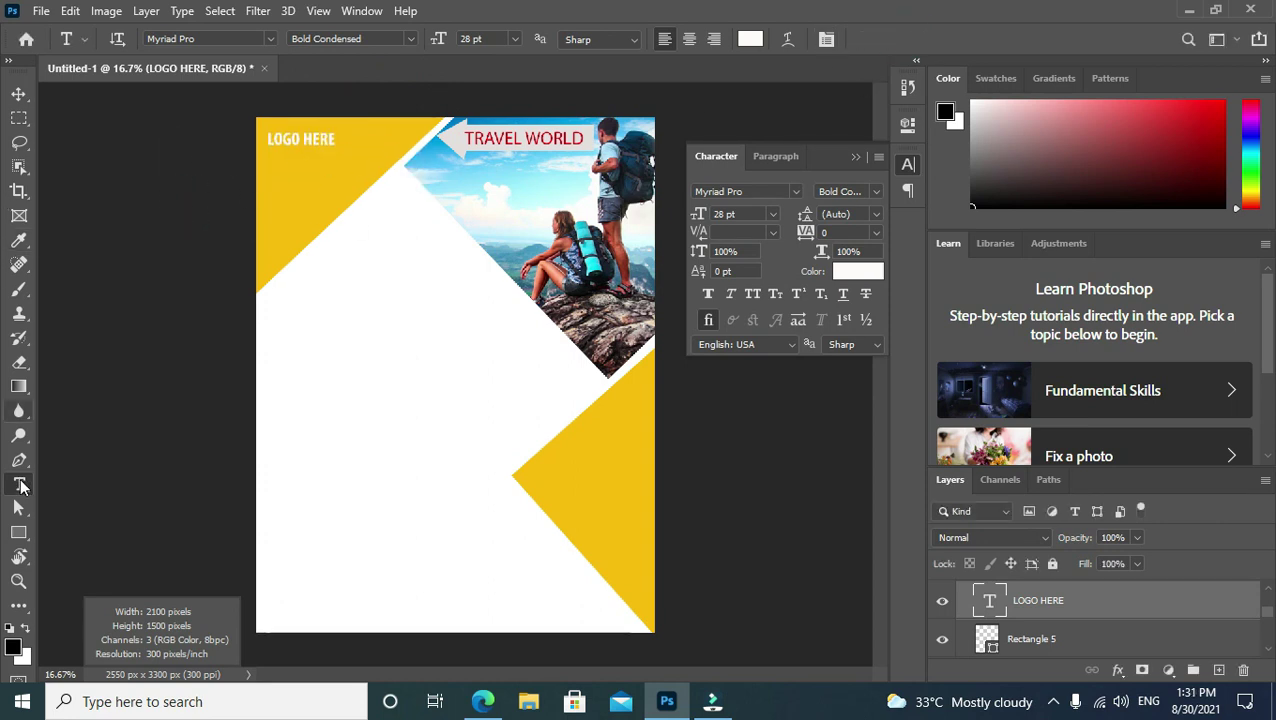
Draw a thin line under LOGO HERE with the Line tool, discarding two trial polygons.
left_click(19, 533)
left_click(100, 586)
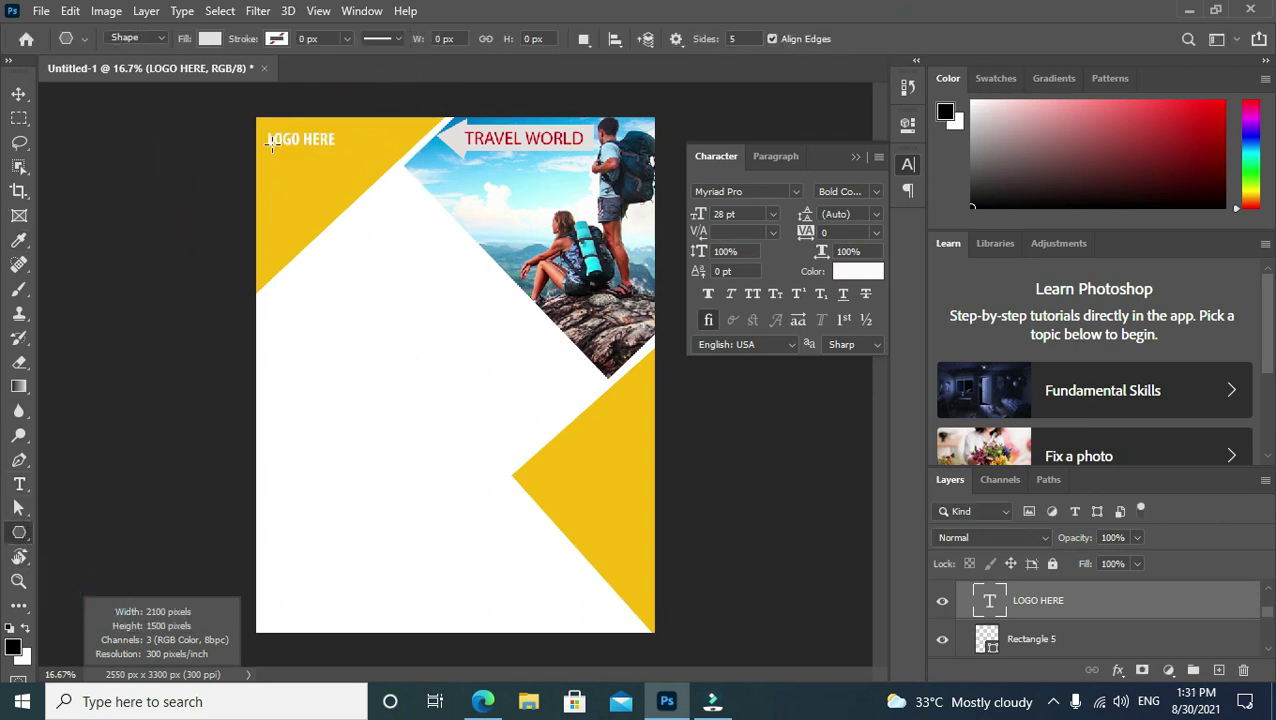
left_click_drag(268, 148, 280, 163)
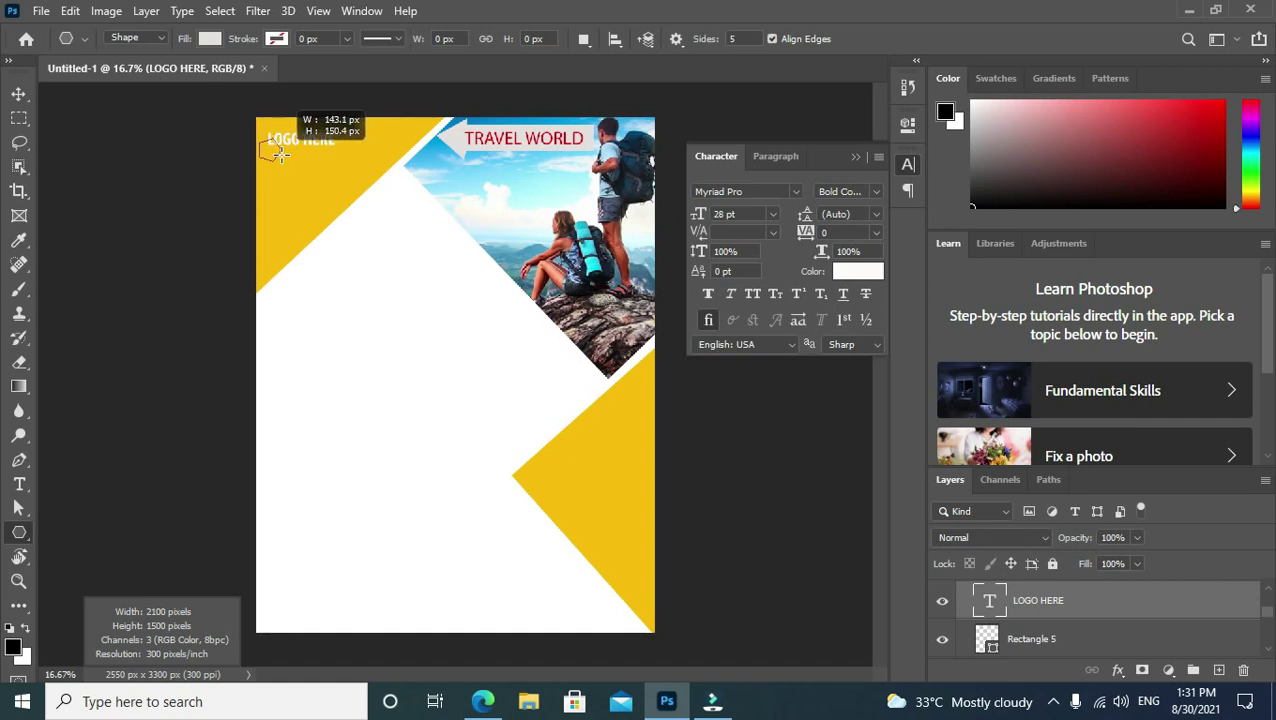
key("ctrl+z")
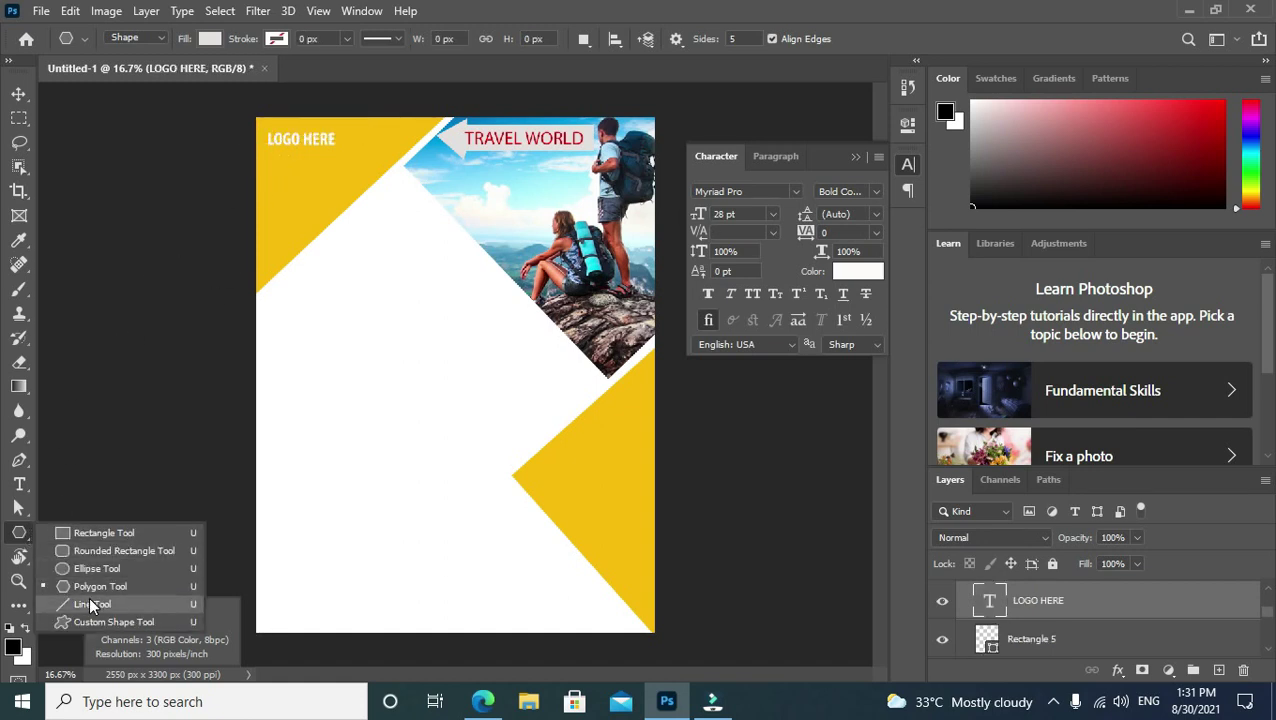
left_click_drag(263, 150, 272, 160)
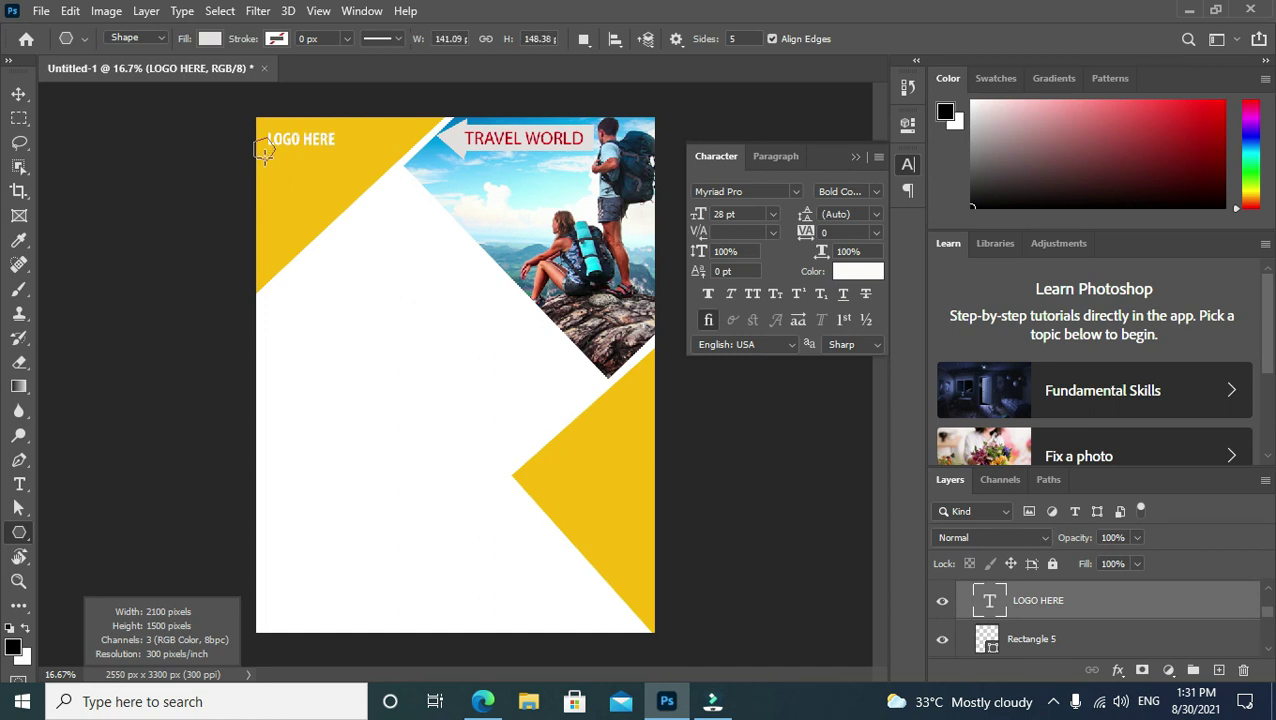
key("ctrl+z")
right_click(22, 538)
left_click(70, 596)
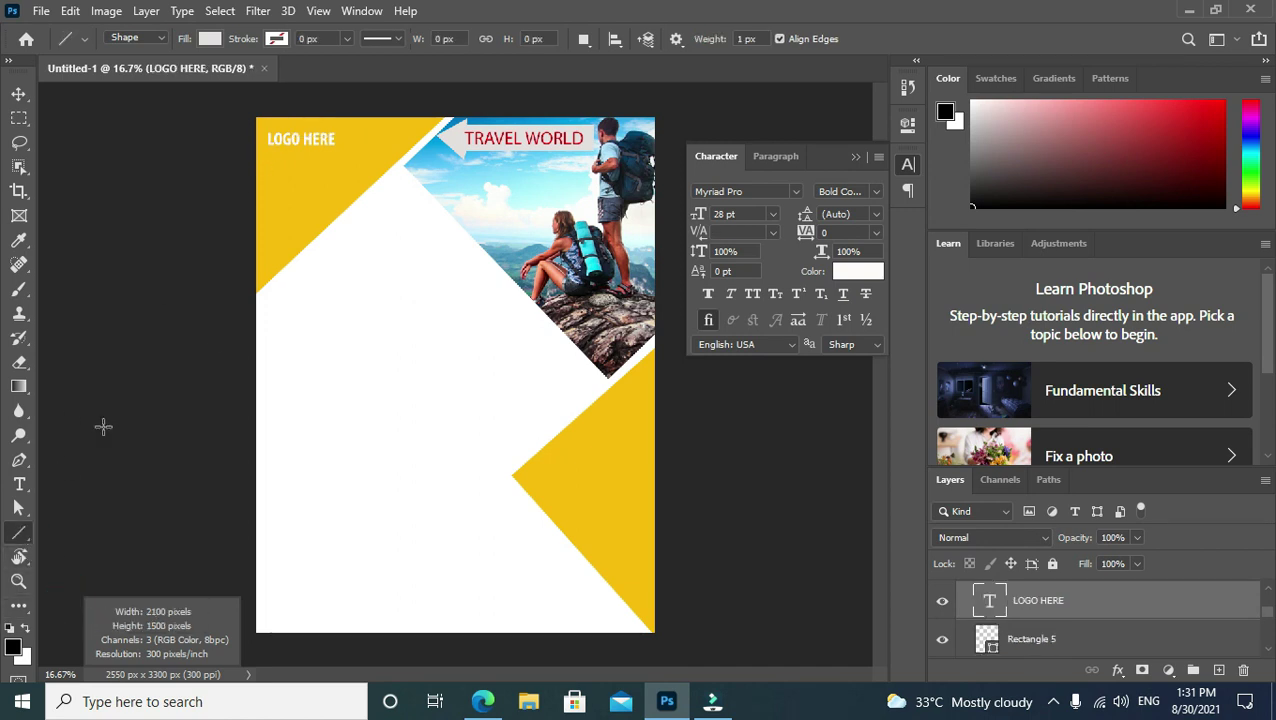
left_click_drag(266, 149, 338, 160)
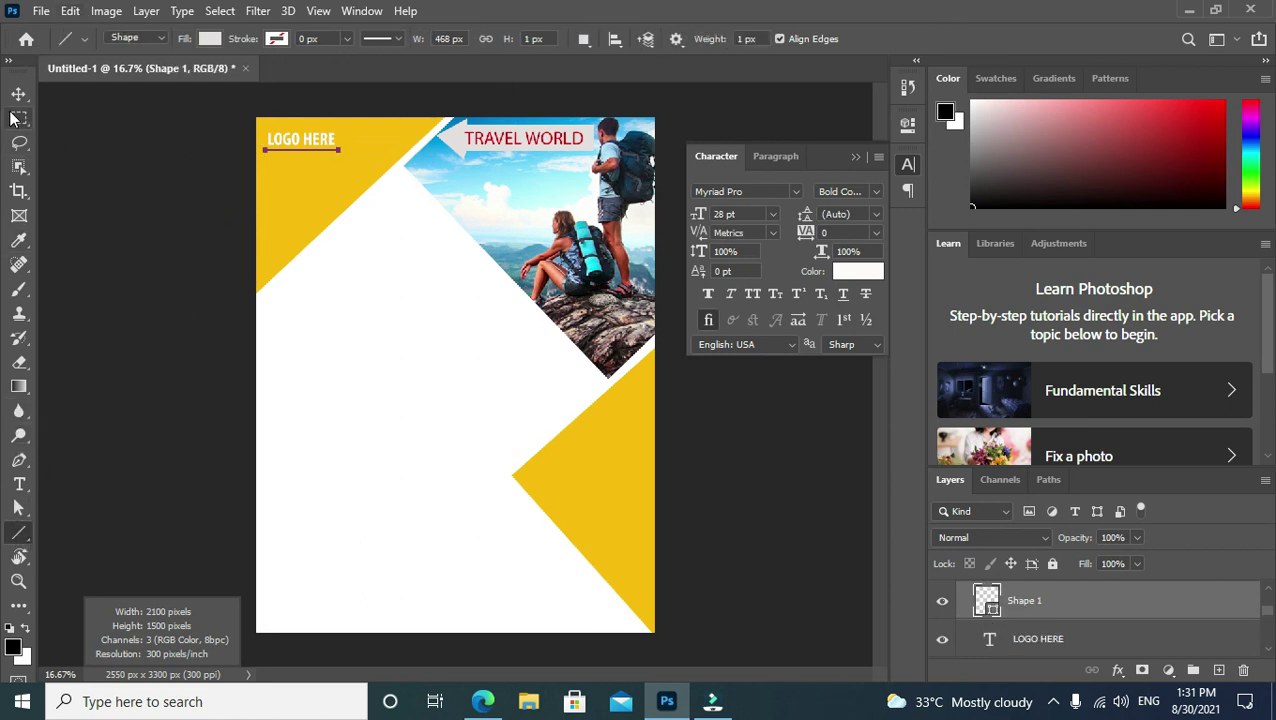
Give the LOGO HERE underline a white fill using the Path Selection tool.
left_click(18, 93)
left_click(22, 535)
left_click(19, 511)
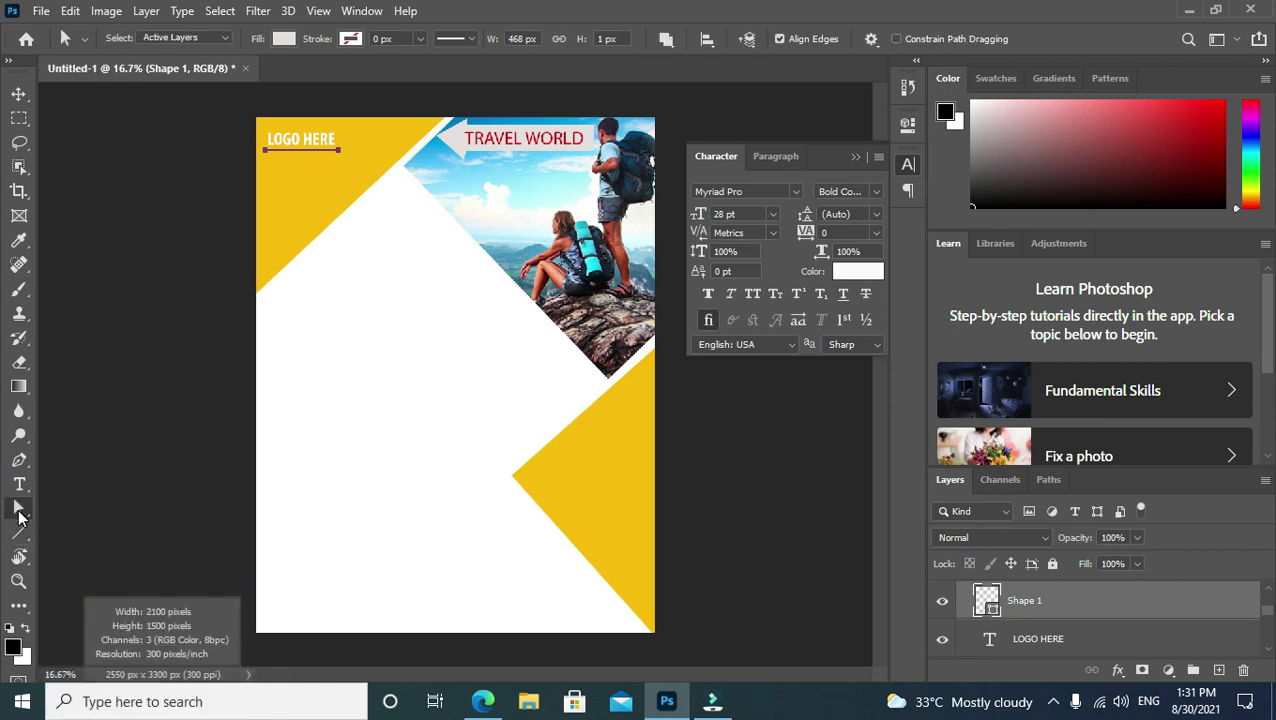
right_click(308, 151)
left_click(289, 150)
left_click(283, 39)
left_click(164, 137)
right_click(337, 152)
left_click(96, 203)
Start a new placeholder text layer further down the page.
right_click(24, 468)
left_click(19, 484)
left_click(300, 293)
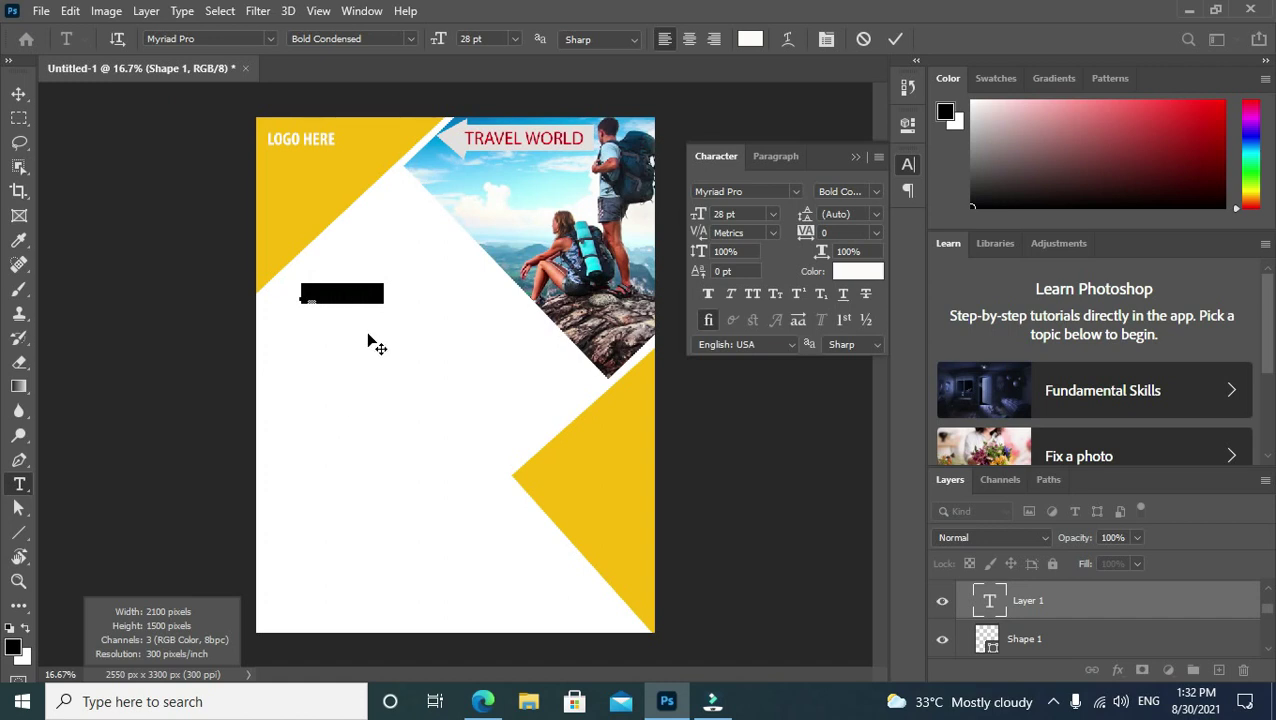
Move the placeholder text up under LOGO HERE and delete its Lorem Ipsum content.
left_click(899, 40)
key("v")
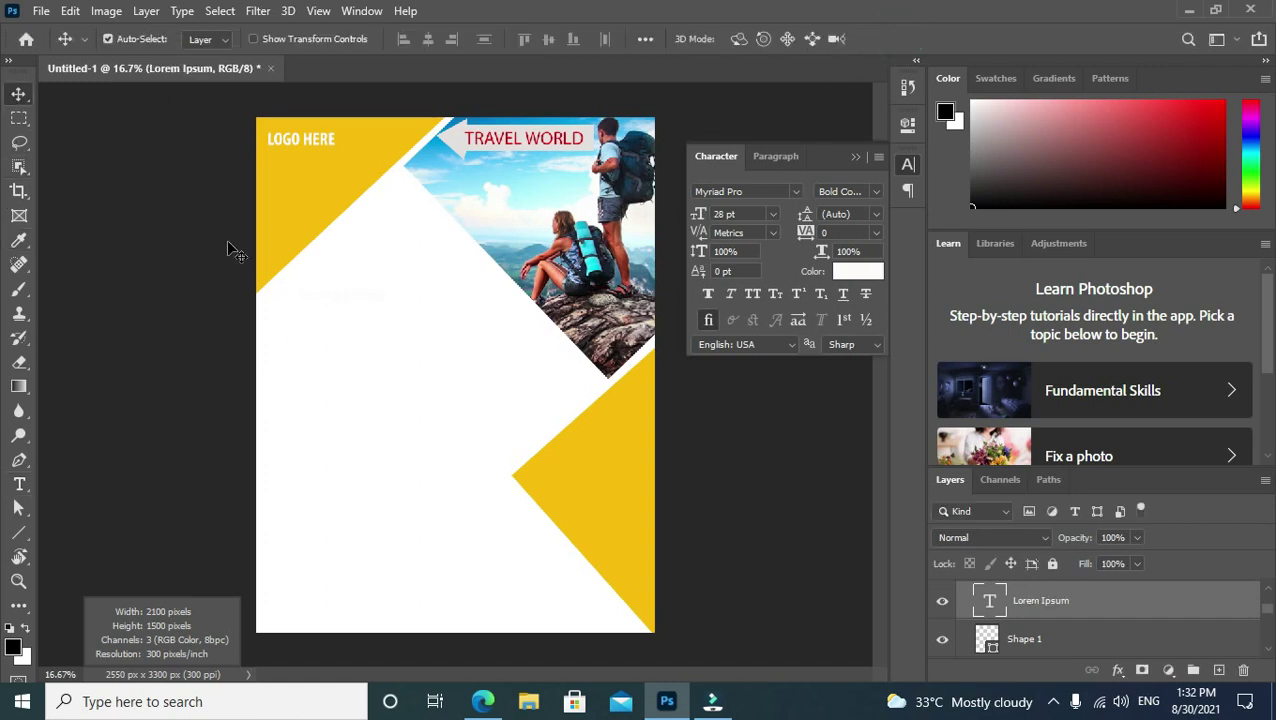
left_click_drag(303, 292, 267, 190)
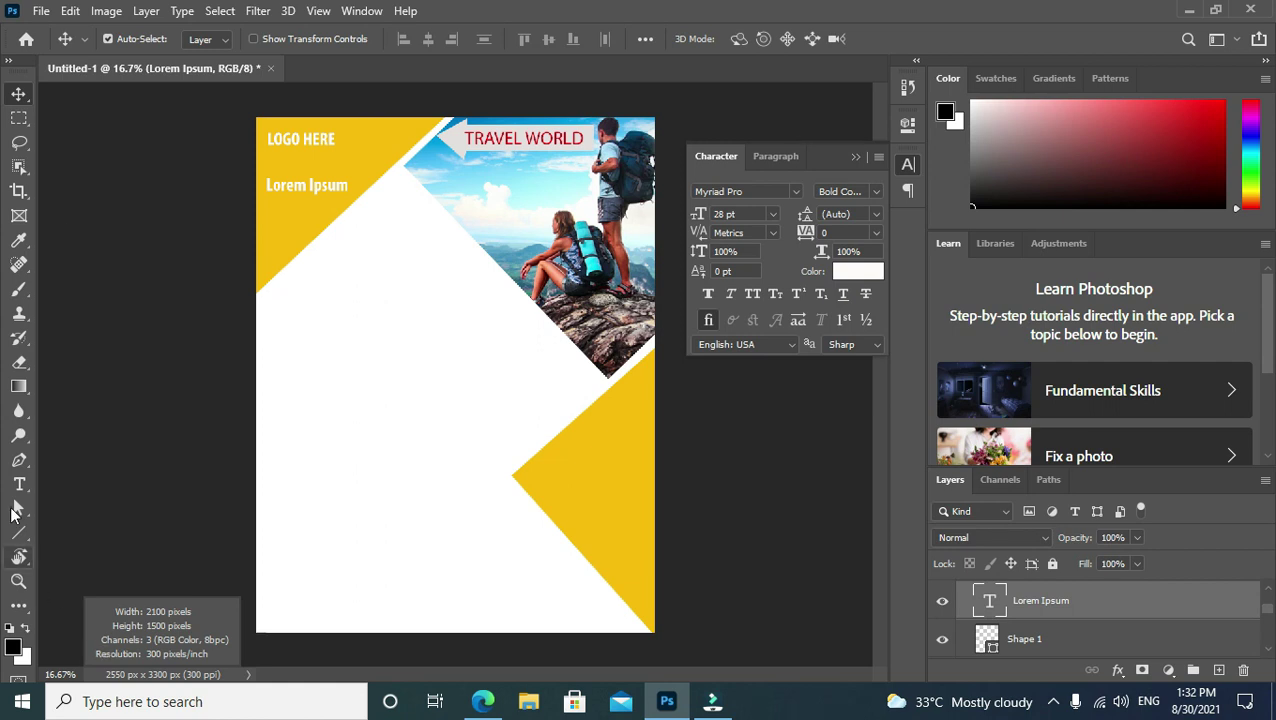
left_click(19, 484)
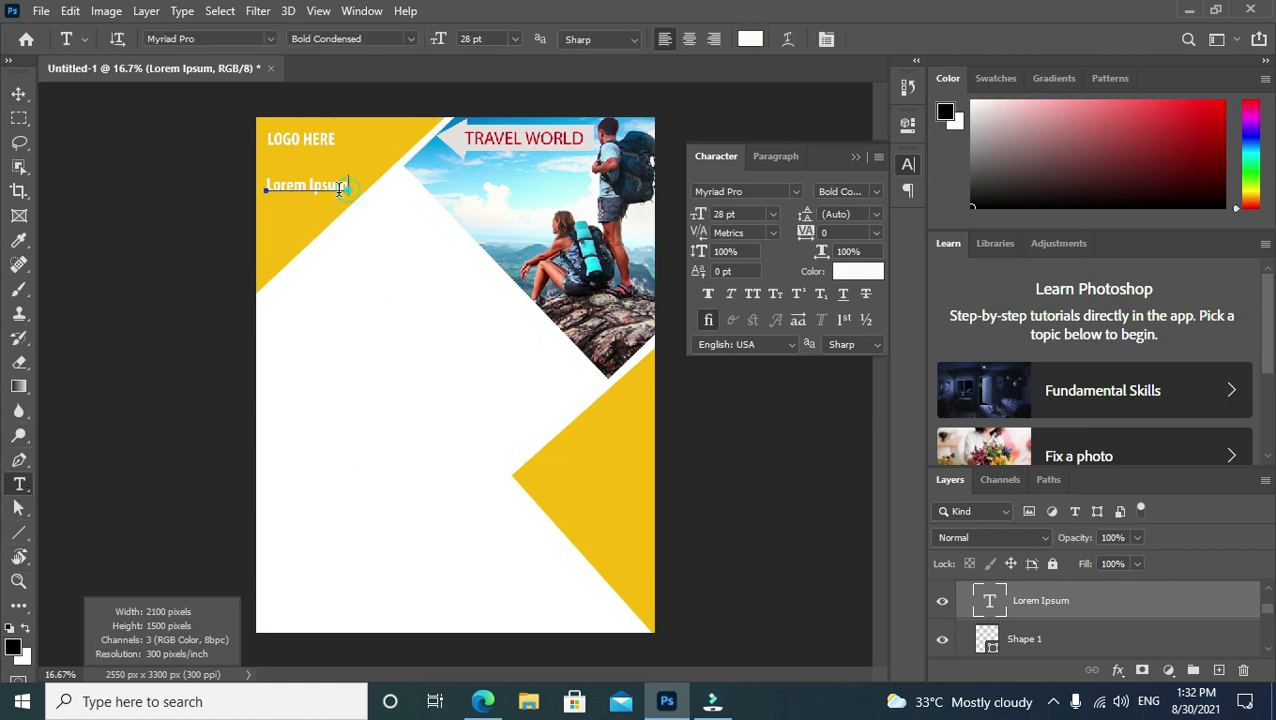
left_click_drag(340, 190, 265, 188)
key("BackSpace")
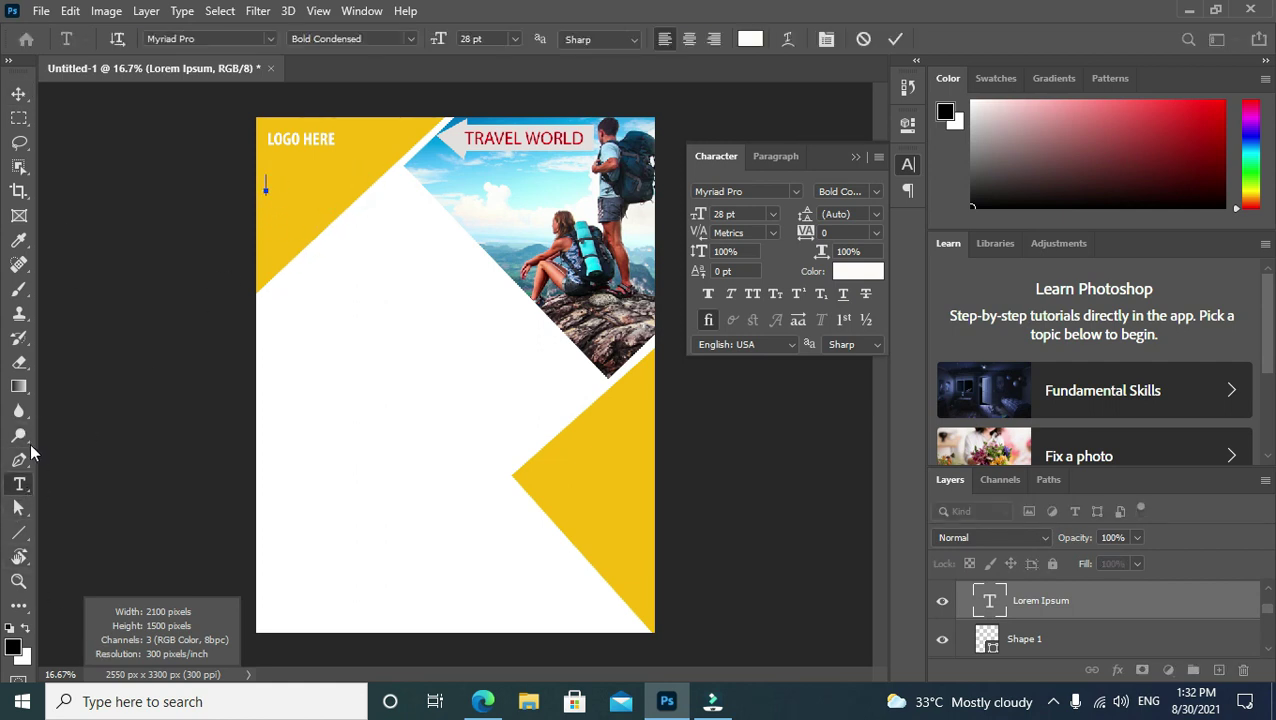
left_click(19, 459)
Create a white 16 pt Lorem ipsum paragraph box beneath LOGO HERE.
key("t")
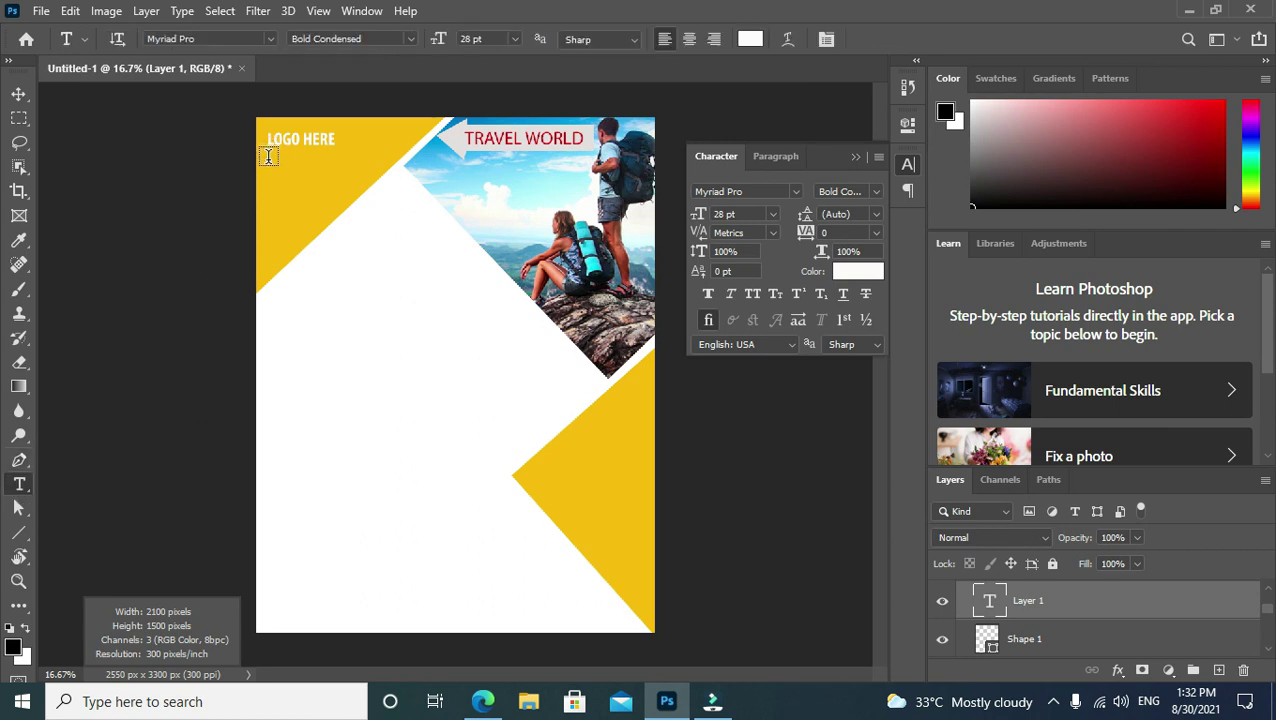
left_click_drag(268, 157, 334, 216)
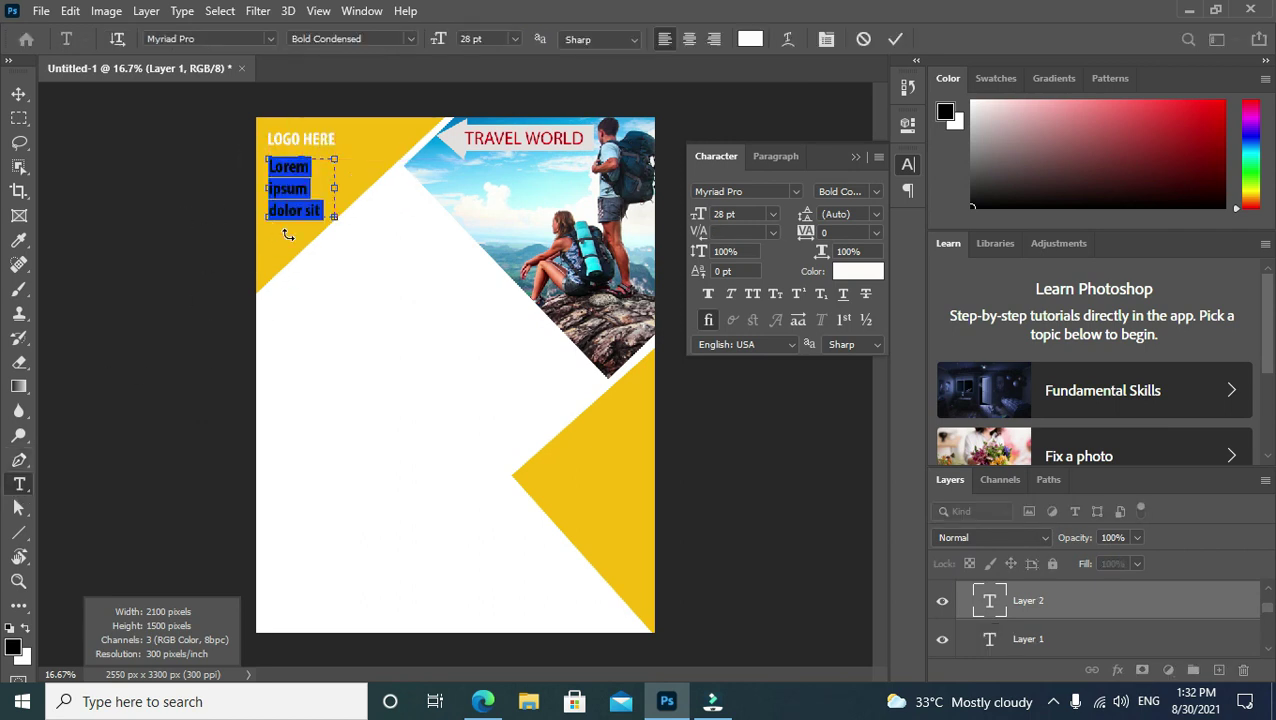
key("ctrl+shift+comma")
key("ctrl+shift+comma")
key("ctrl+shift+comma")
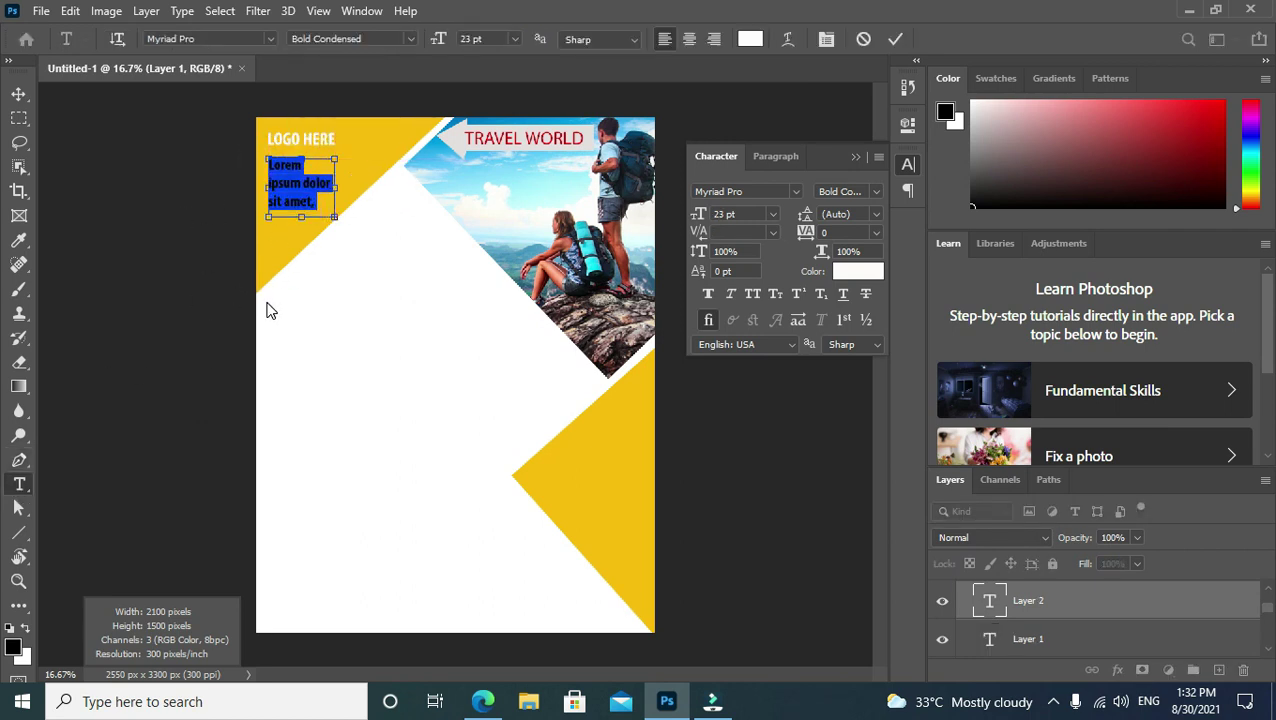
key("ctrl+shift+comma")
key("ctrl+shift+comma")
key("ctrl+shift+comma")
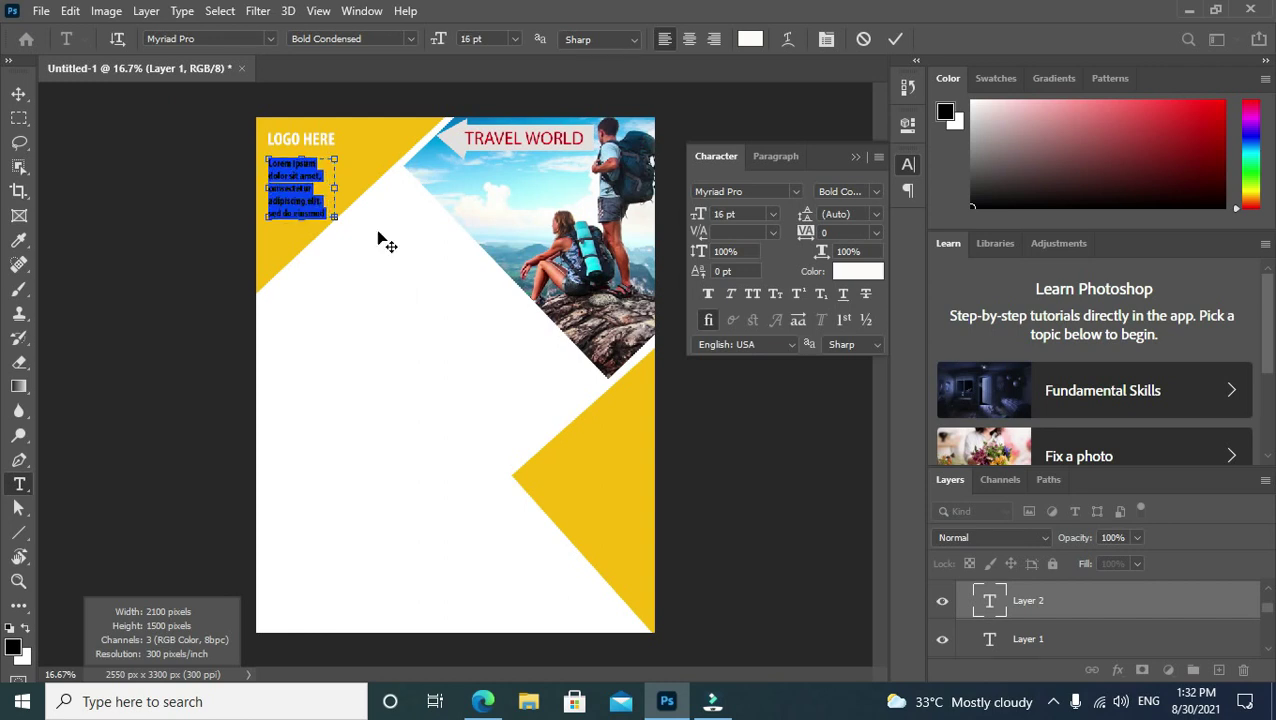
left_click(894, 39)
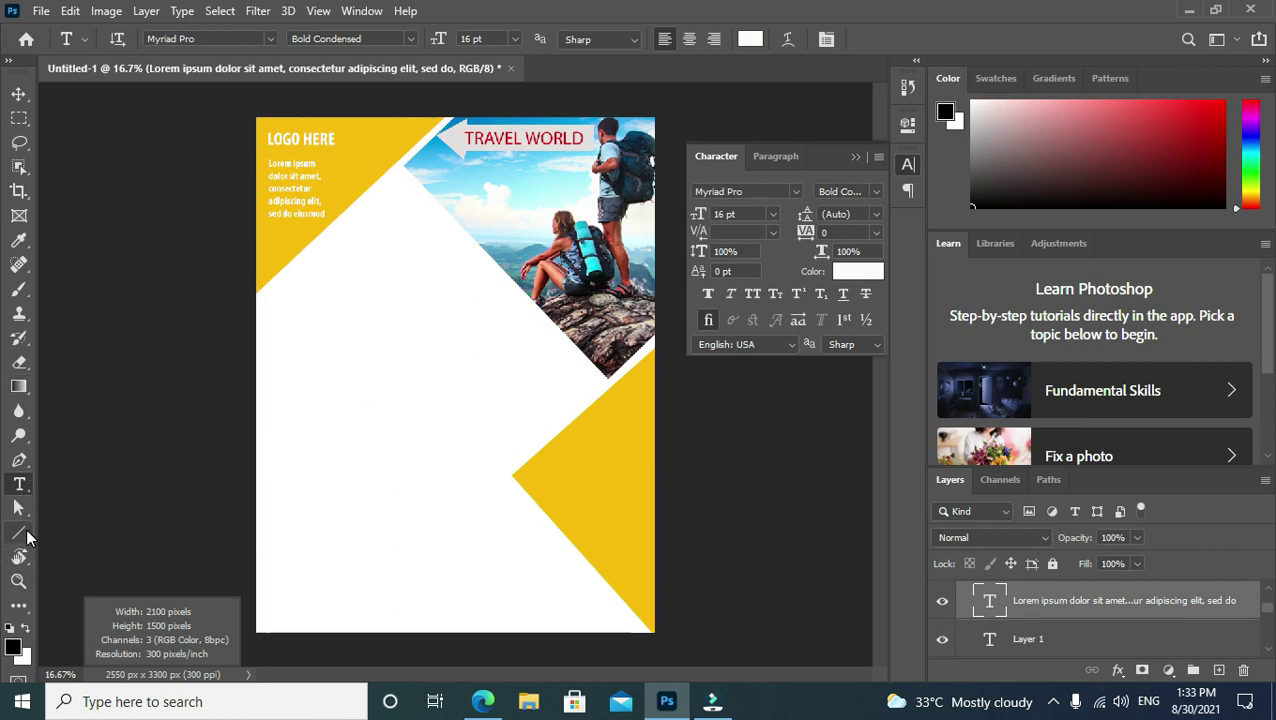
right_click(19, 532)
left_click(100, 528)
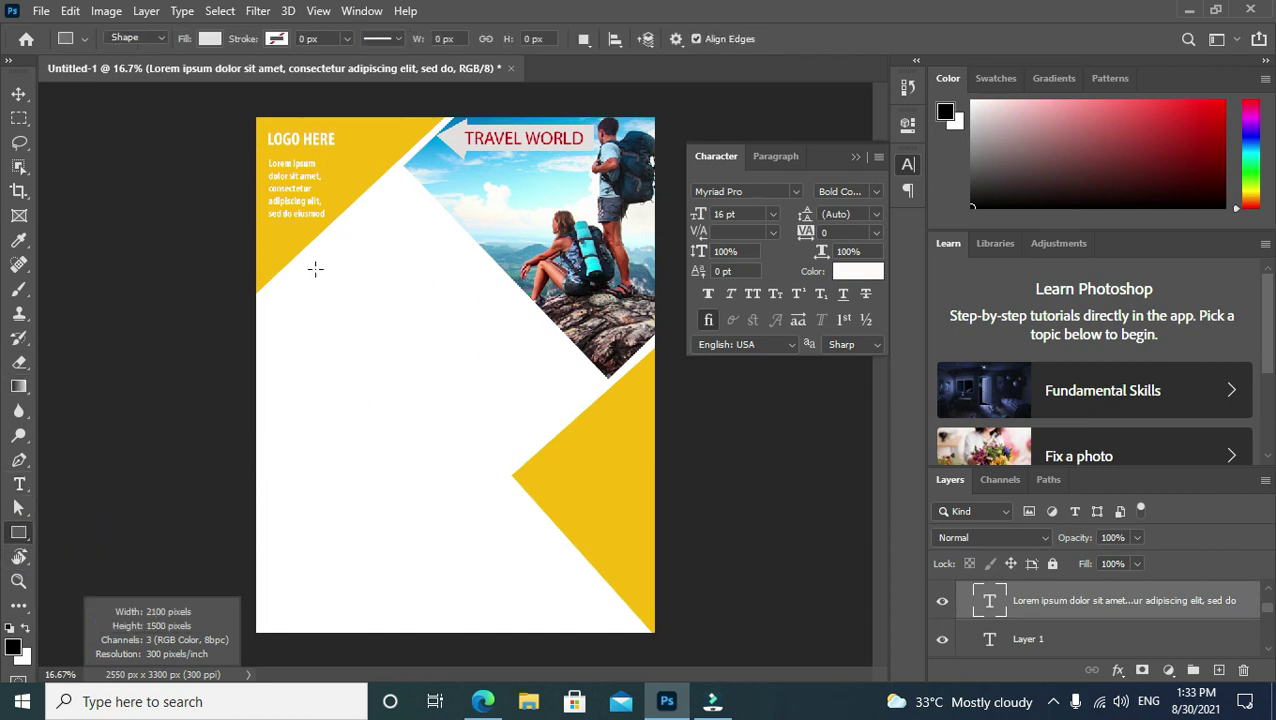
Draw a gray rectangle and rotate it into a diamond beside the travel photo.
left_click_drag(316, 279, 408, 356)
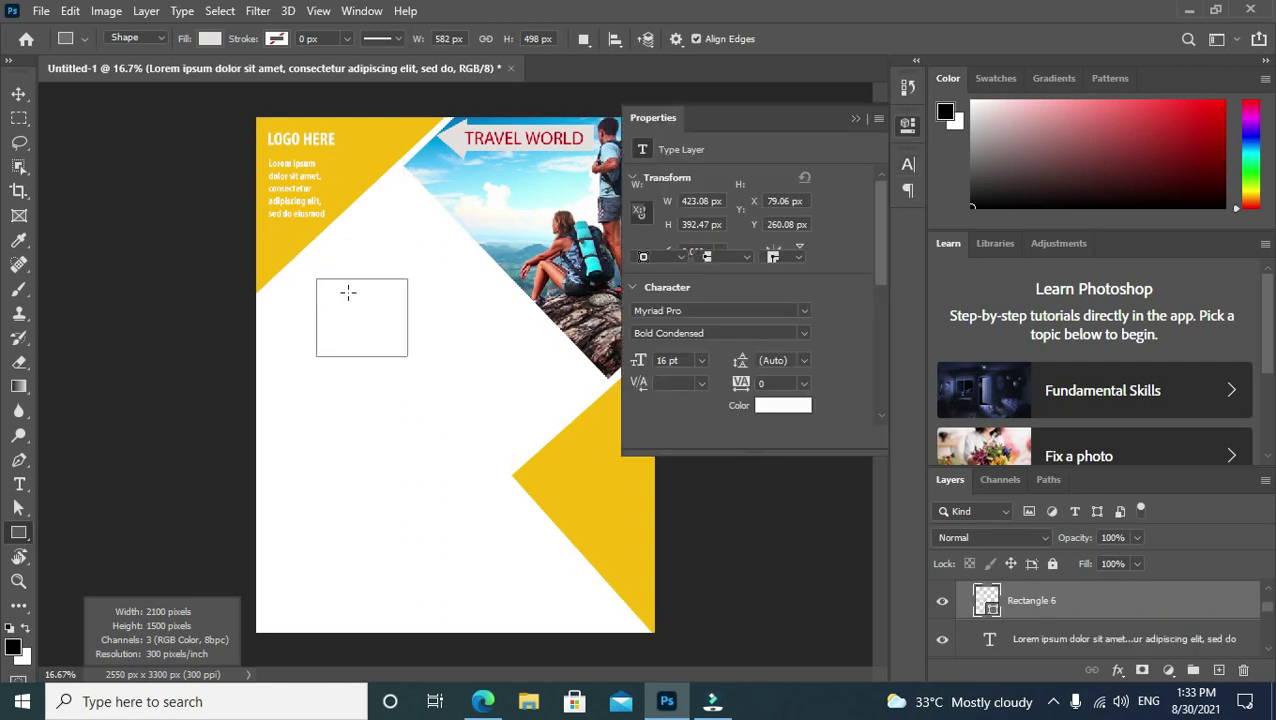
left_click(19, 508)
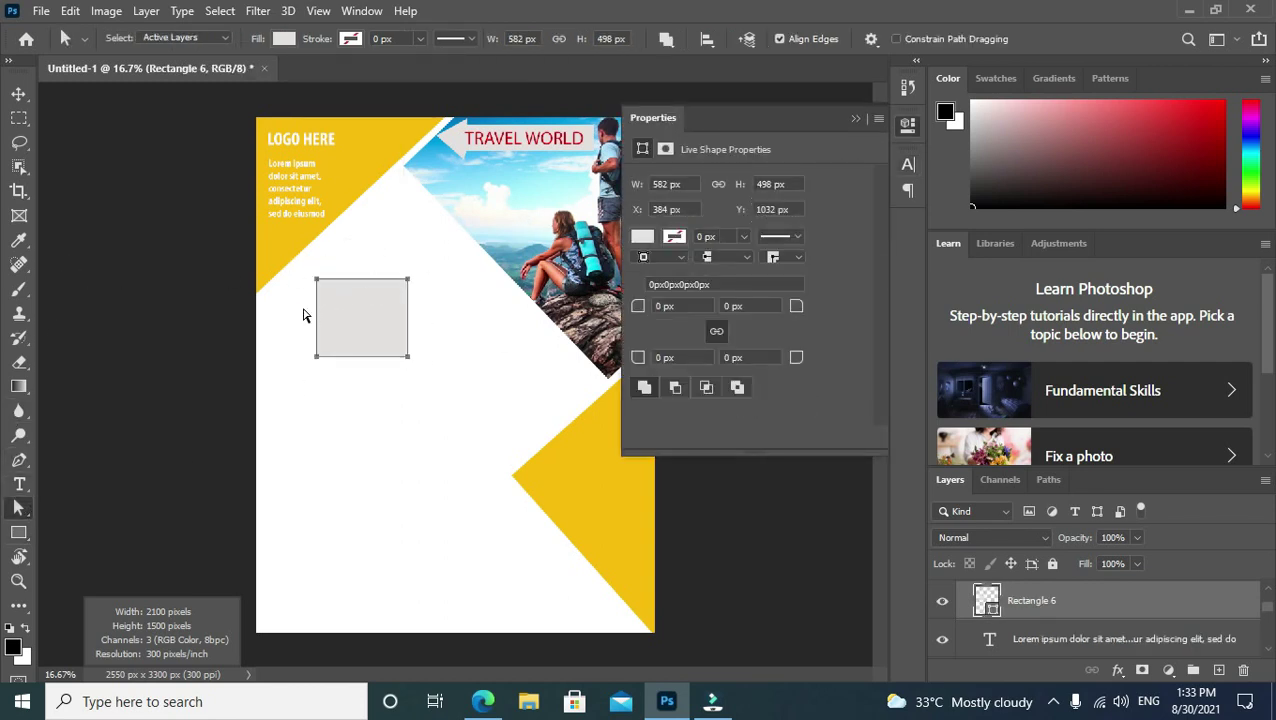
left_click_drag(303, 268, 407, 404)
key("Delete")
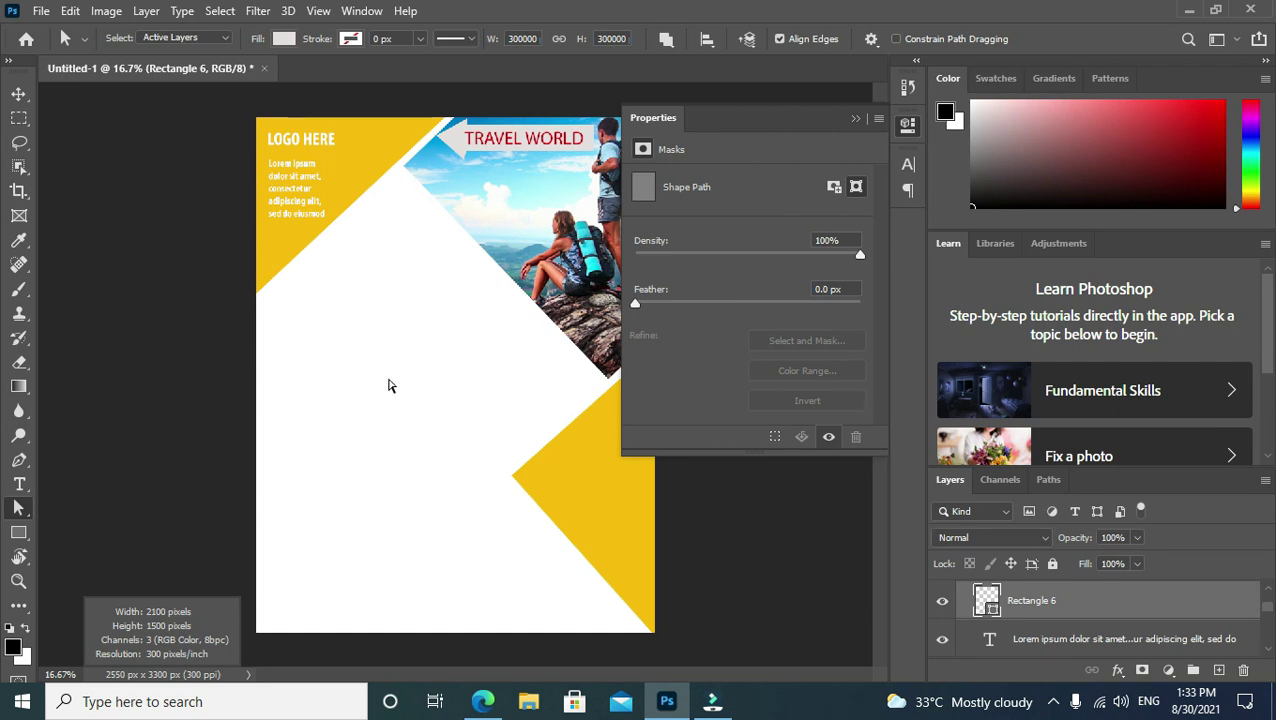
key("ctrl+z")
mouse_move(298, 264)
left_mouse_down()
mouse_move(478, 396)
mouse_move(370, 322)
mouse_move(401, 219)
left_mouse_up()
key("ctrl+t")
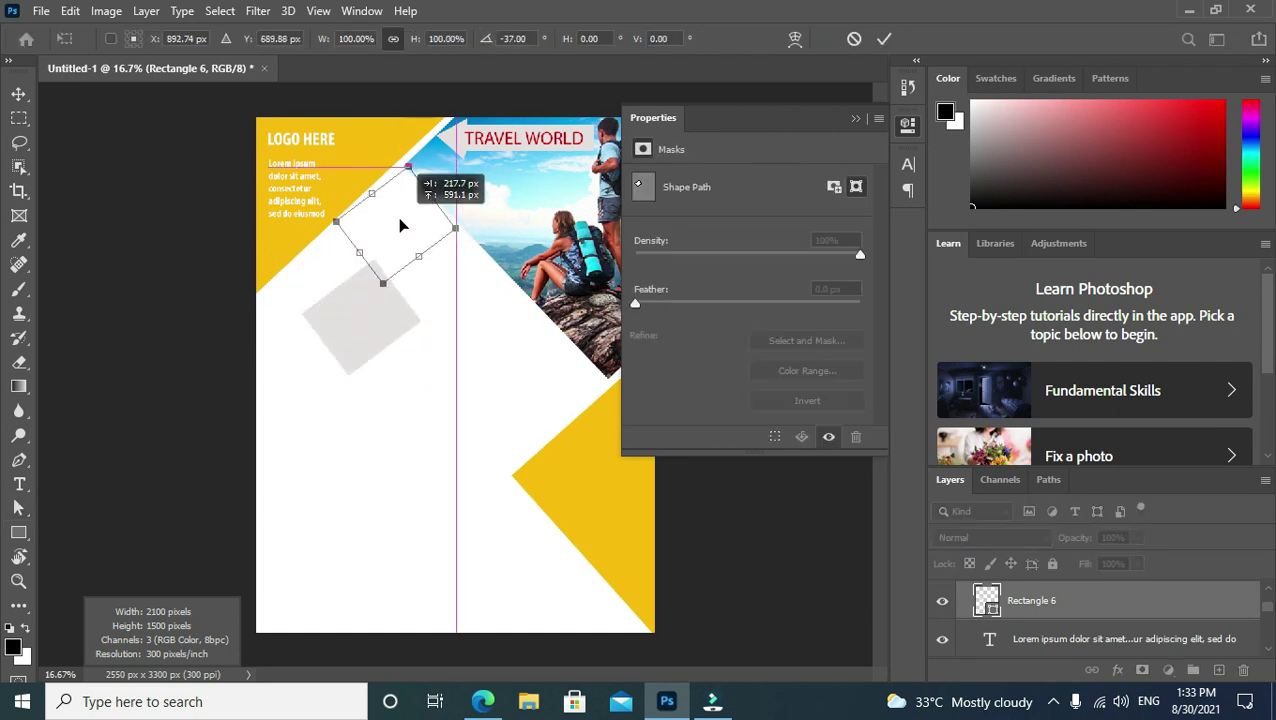
mouse_move(376, 299)
left_mouse_down()
mouse_move(393, 265)
mouse_move(383, 300)
left_mouse_up()
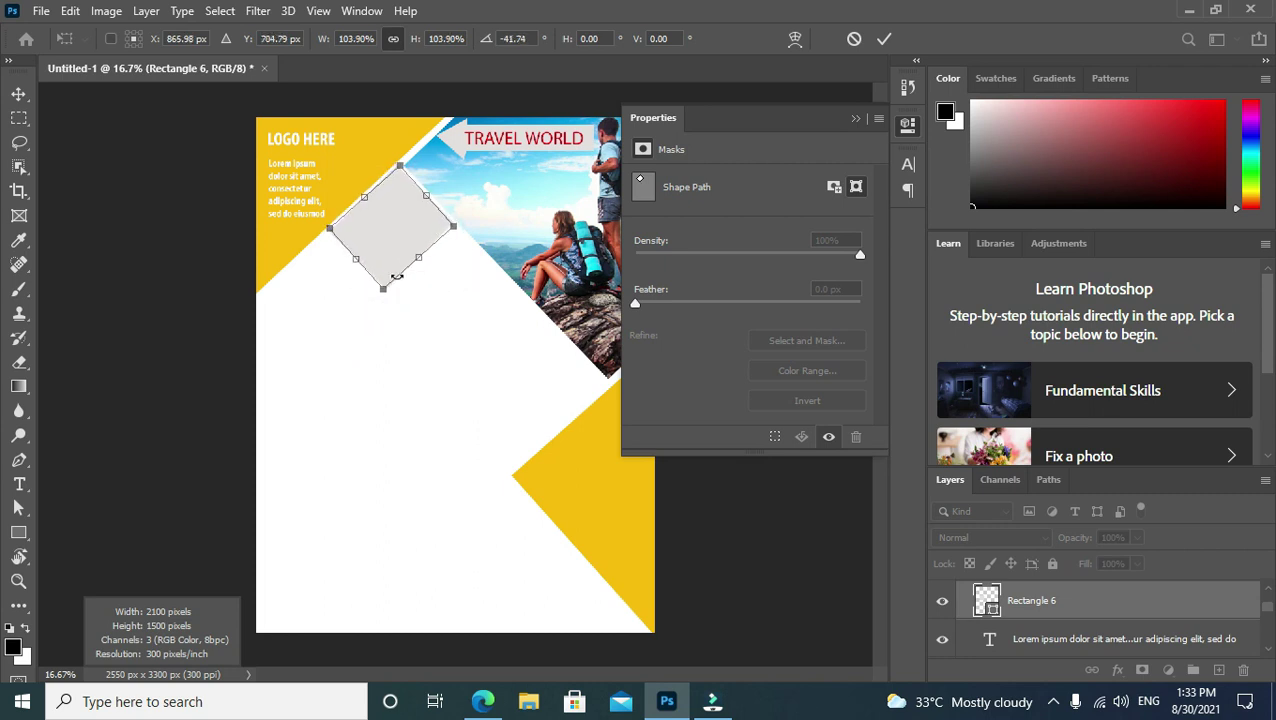
left_click_drag(387, 241, 399, 243)
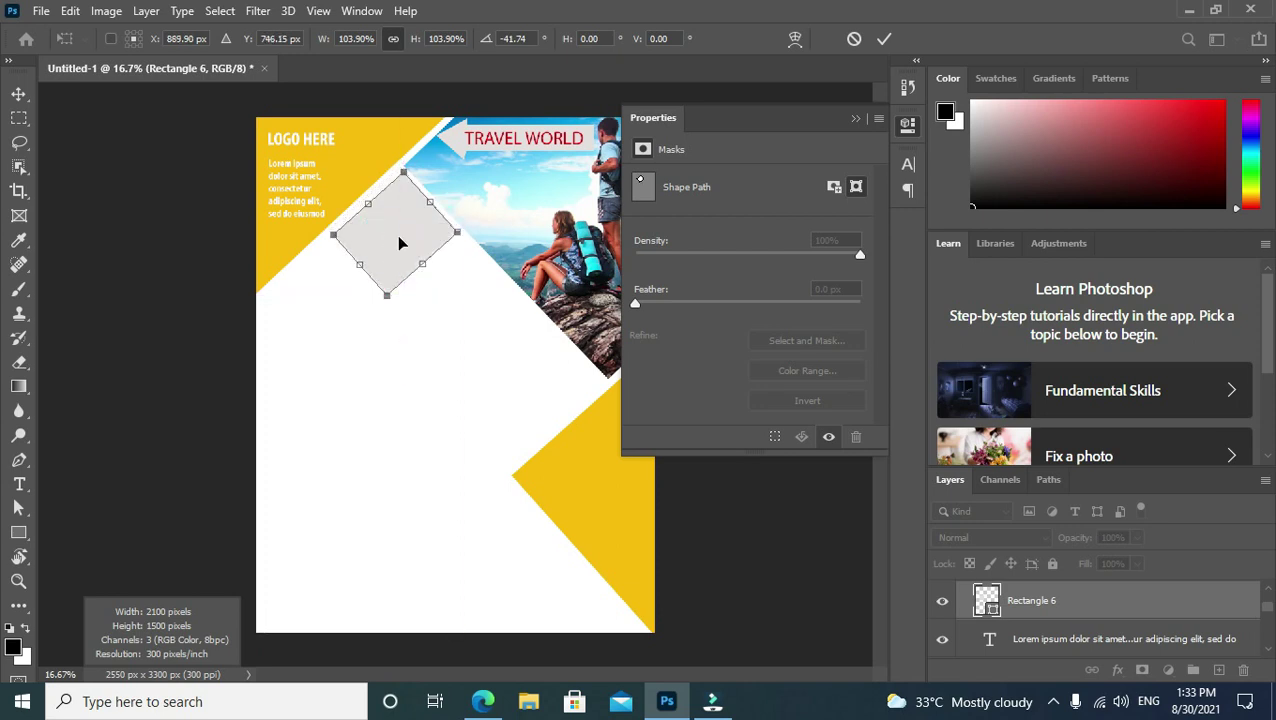
left_click(18, 93)
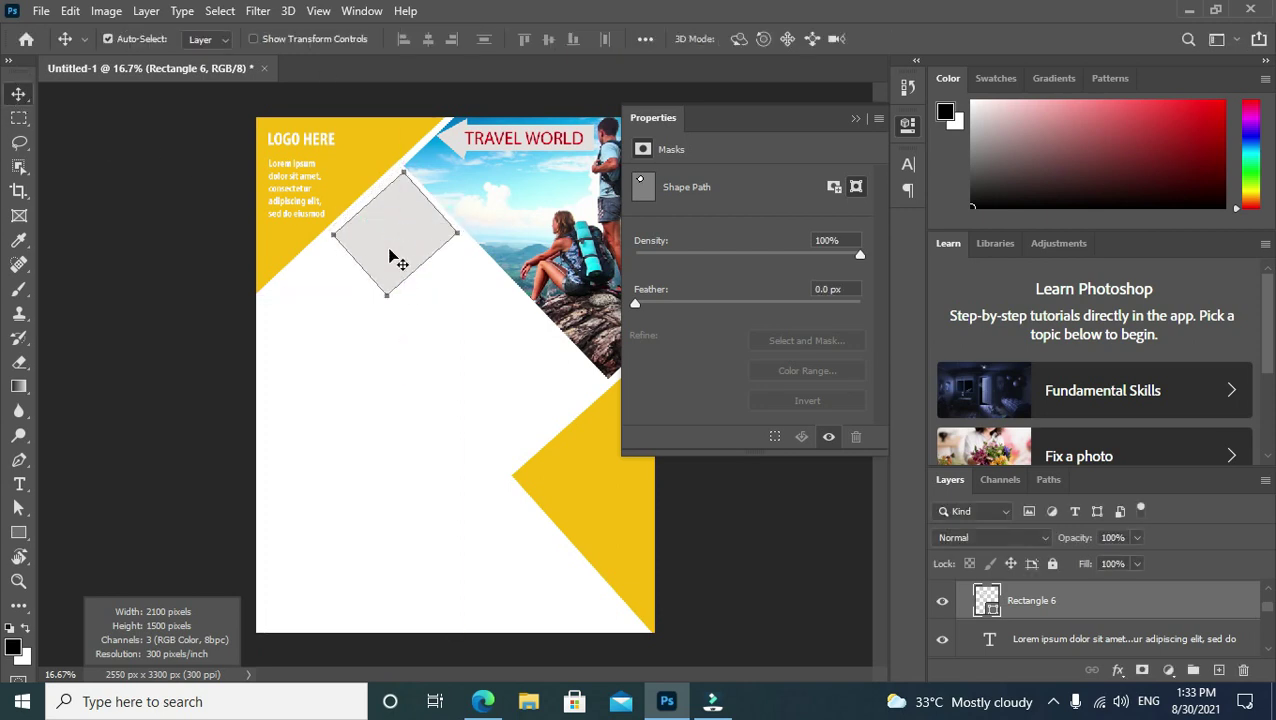
Duplicate the diamond twice, placing the copies diagonally down the flyer.
left_click_drag(390, 257, 385, 480, "alt")
left_click_drag(399, 340, 463, 290, "ctrl")
mouse_move(387, 478)
left_mouse_down()
mouse_move(518, 366)
mouse_move(518, 345)
left_mouse_up()
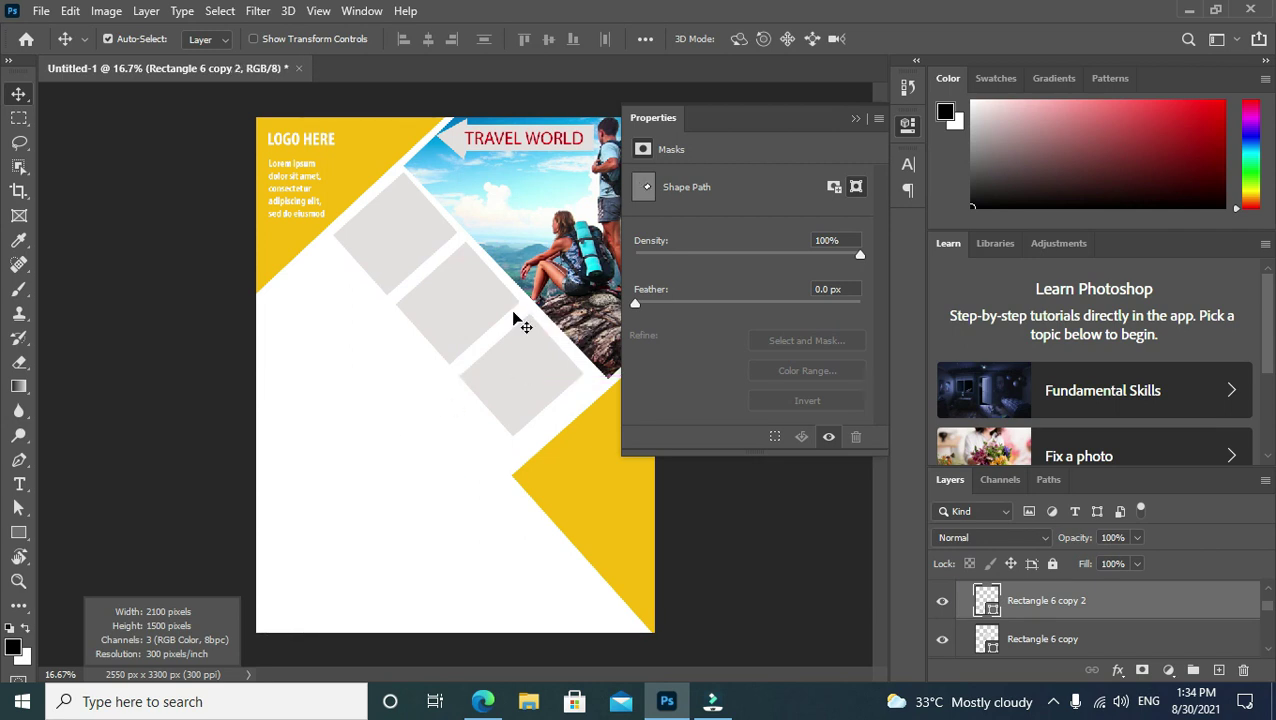
Shift the photo's clipping shape, Rectangle 2, slightly up-left.
left_click(597, 343)
left_click(855, 118)
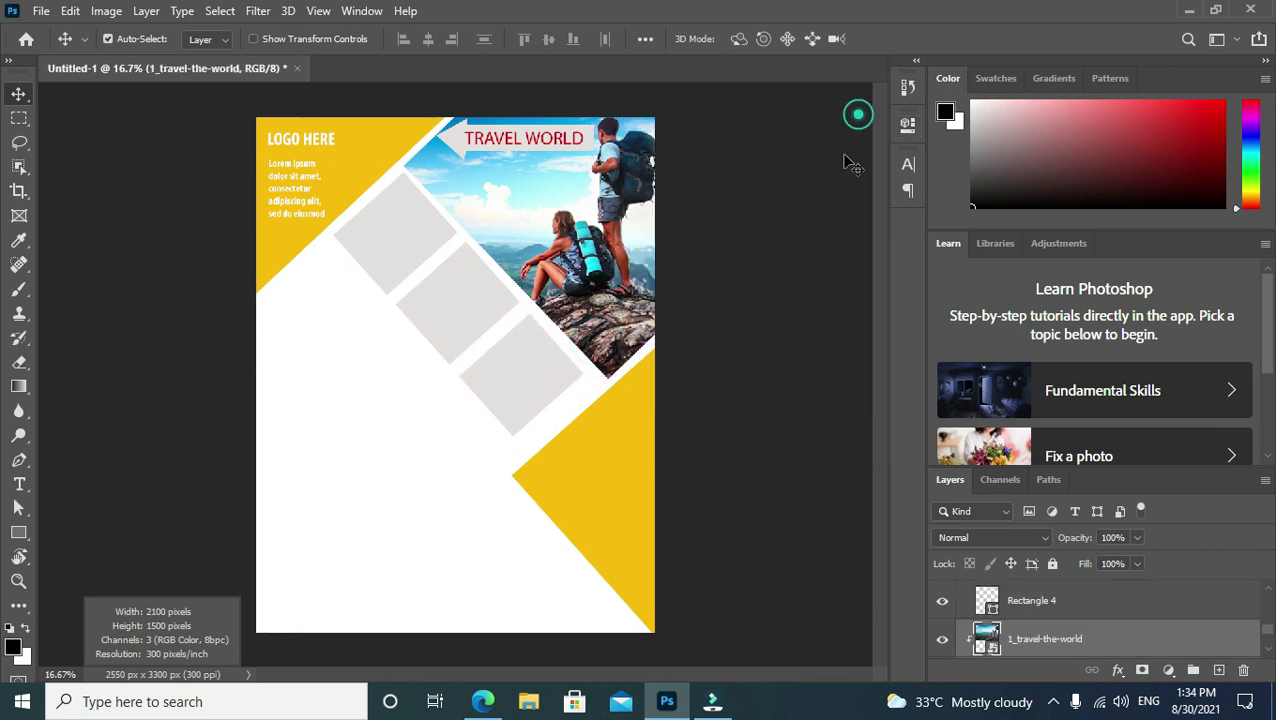
left_click(469, 318)
left_click(622, 317)
right_click(622, 317)
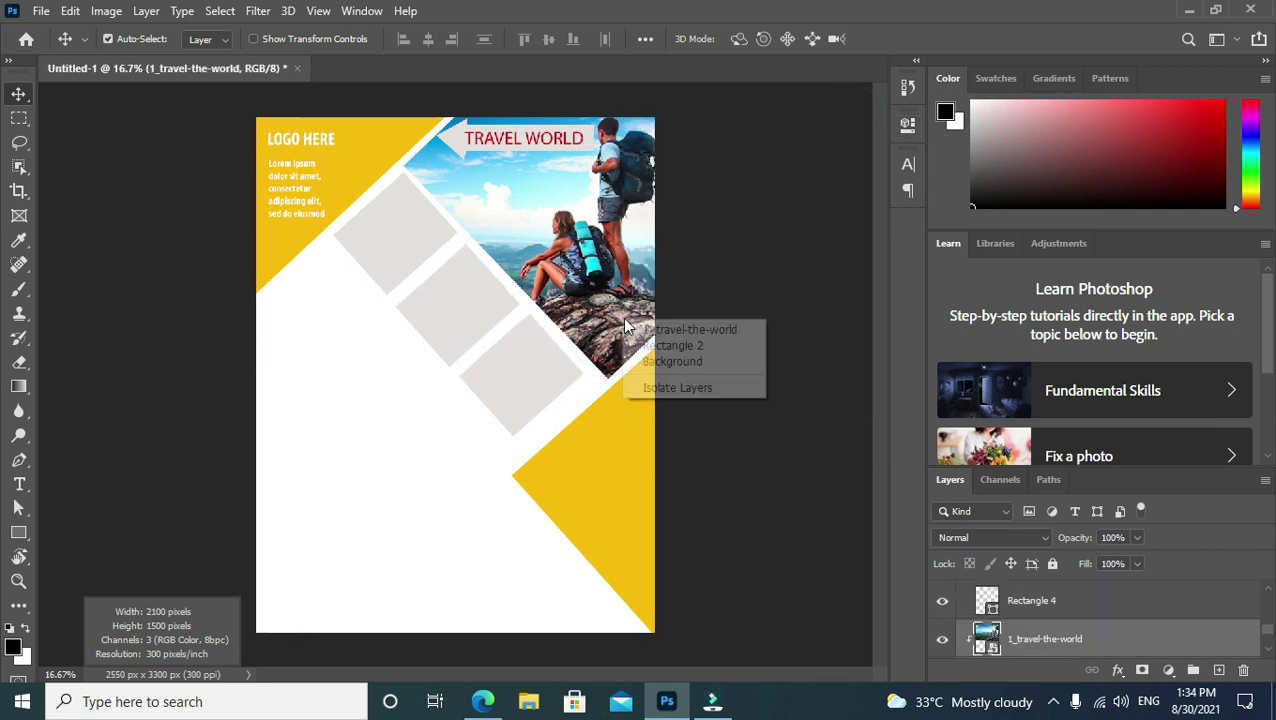
left_click(645, 350)
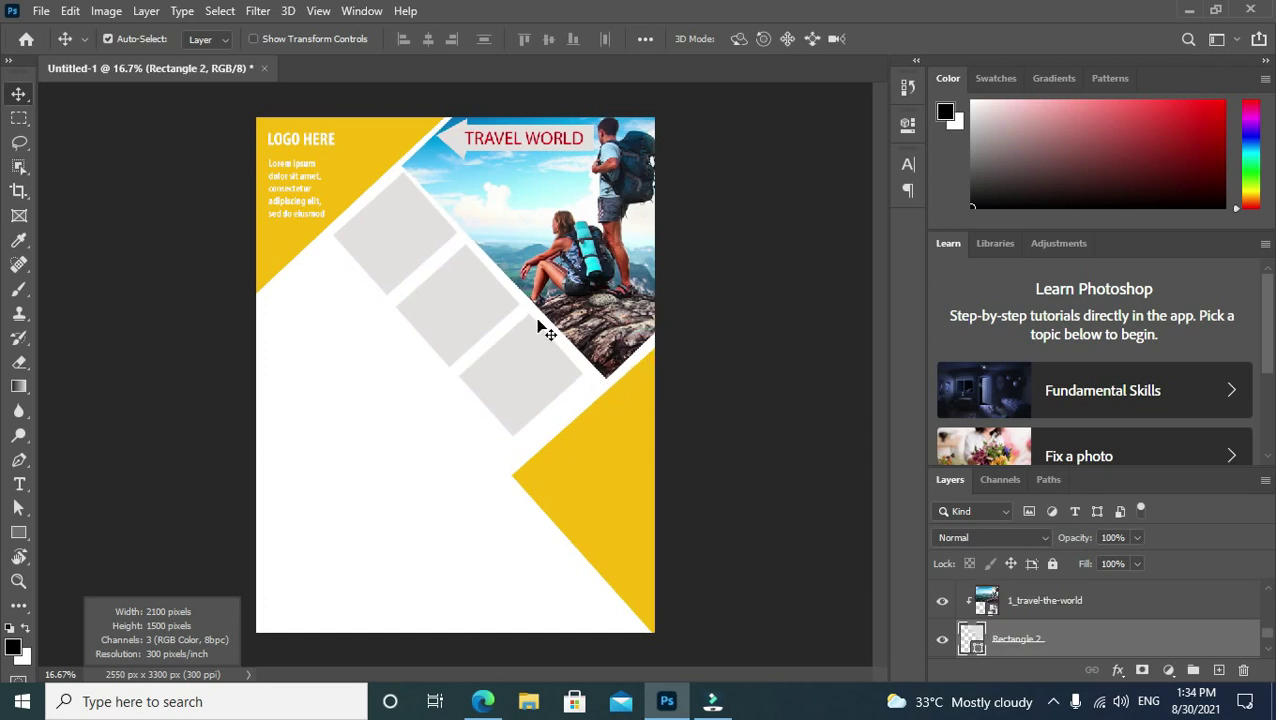
left_click_drag(449, 236, 449, 243)
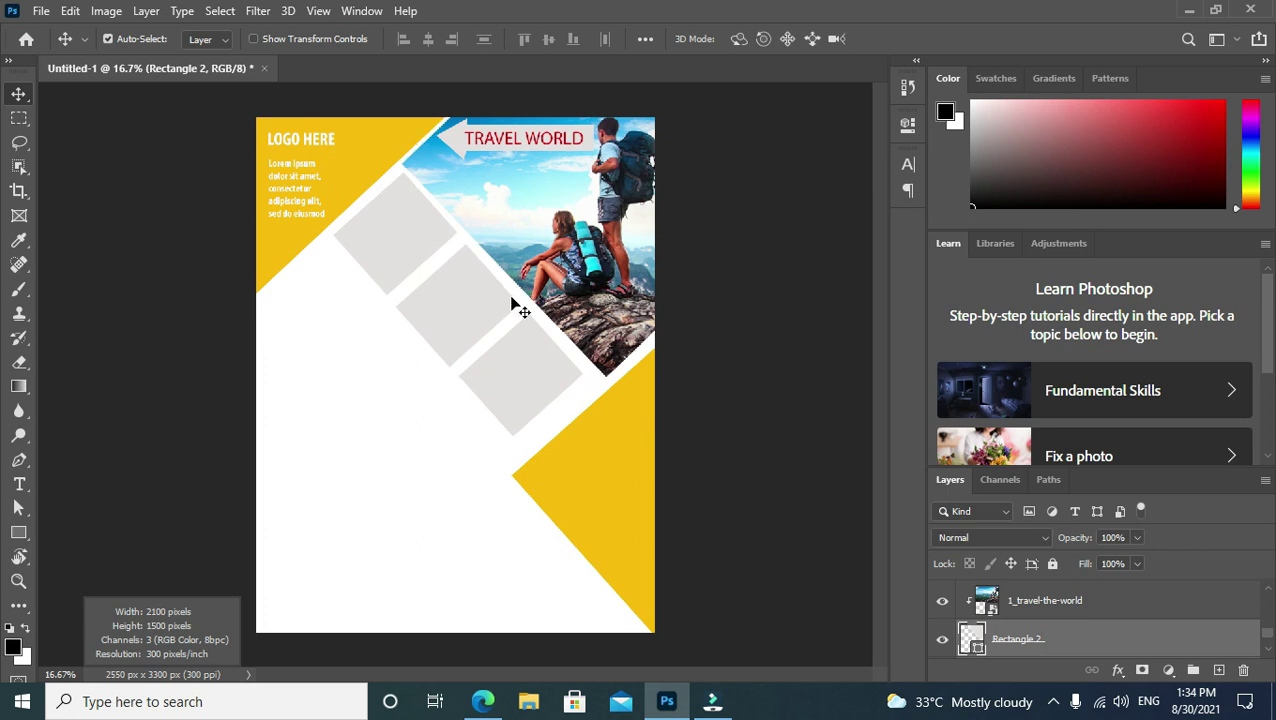
Rotate the lowest diamond, Rectangle 6 copy 2, a further -2.71° and commit.
left_click(555, 383)
right_click(555, 384)
left_click(576, 392)
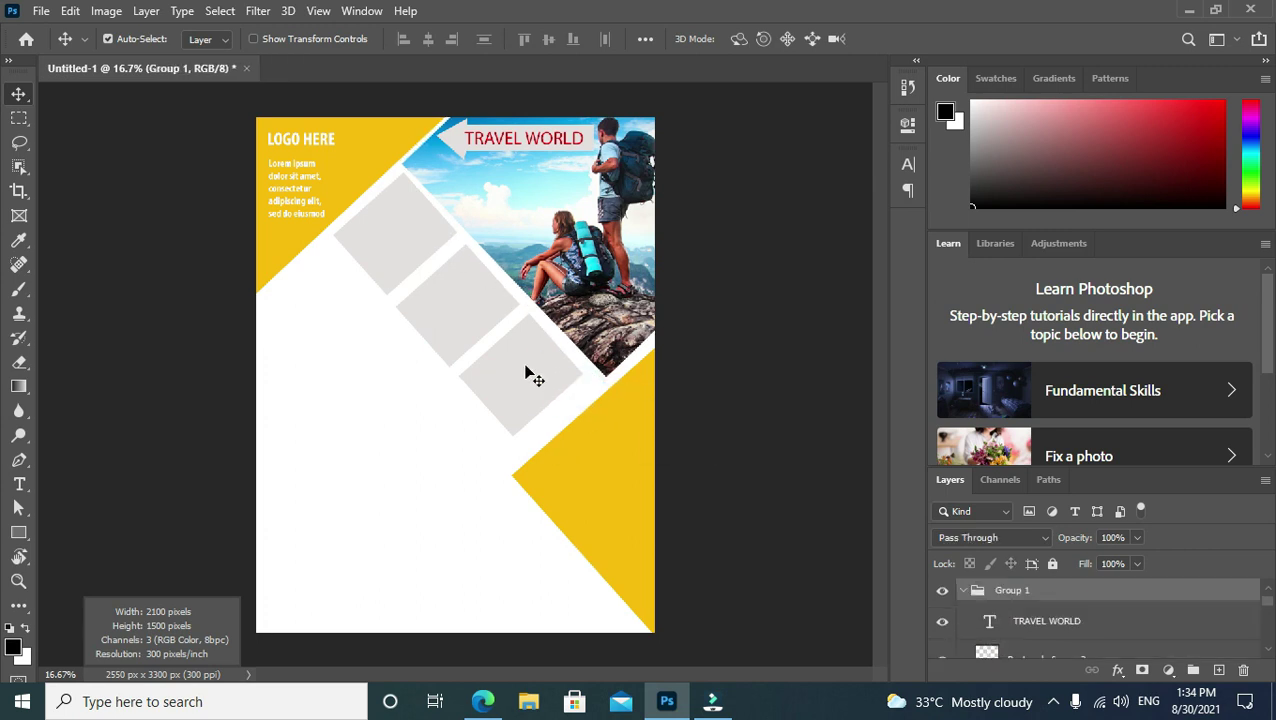
right_click(528, 369)
left_click(595, 393)
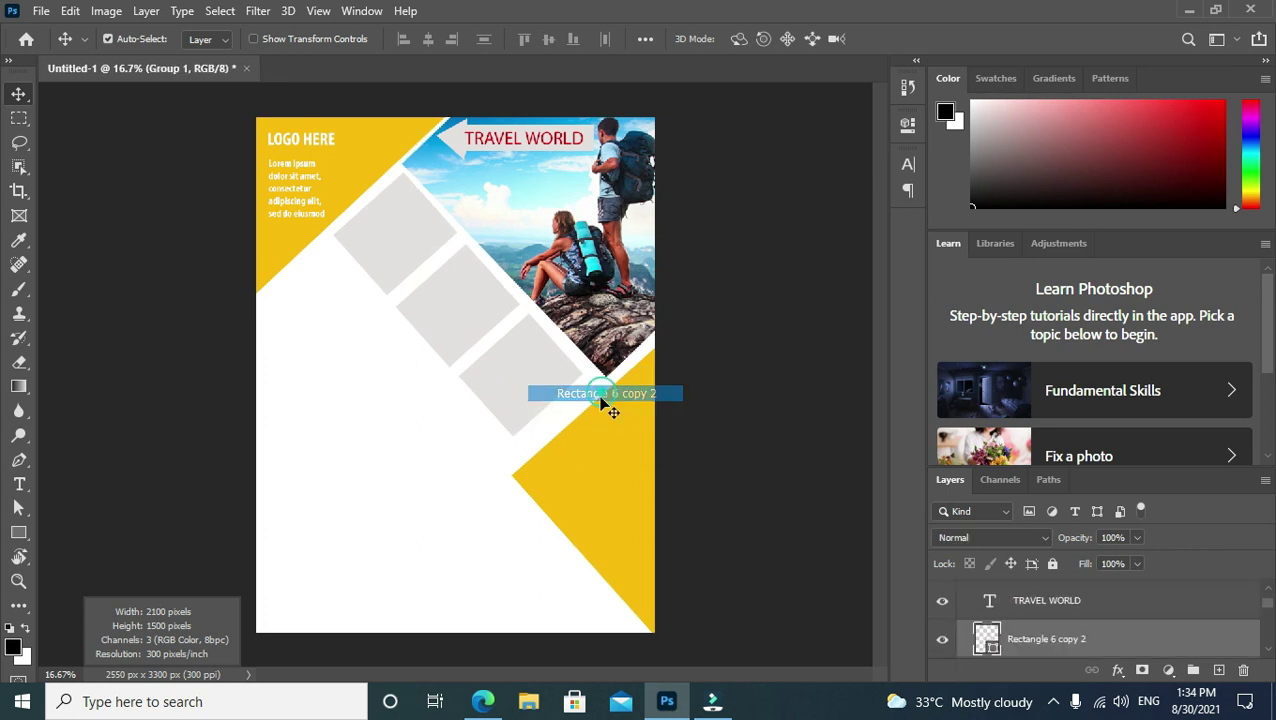
key("ctrl+t")
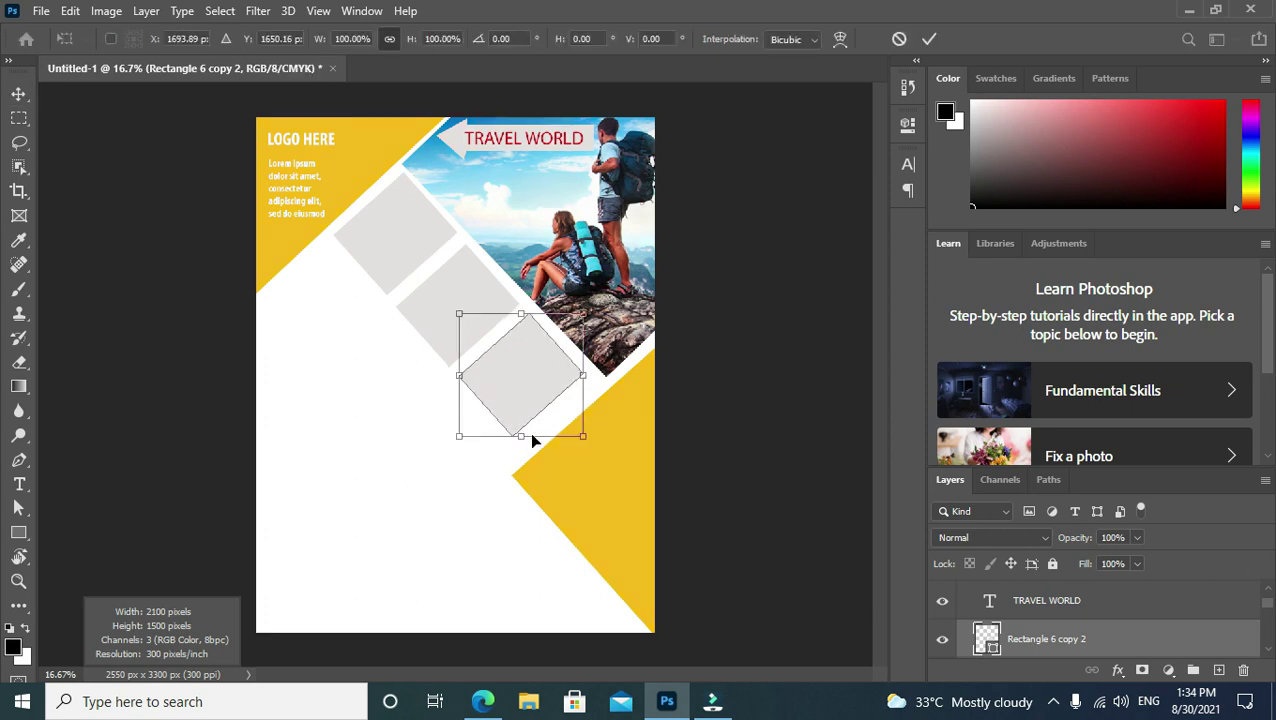
mouse_move(593, 445)
left_mouse_down()
mouse_move(586, 437)
mouse_move(601, 450)
left_mouse_up()
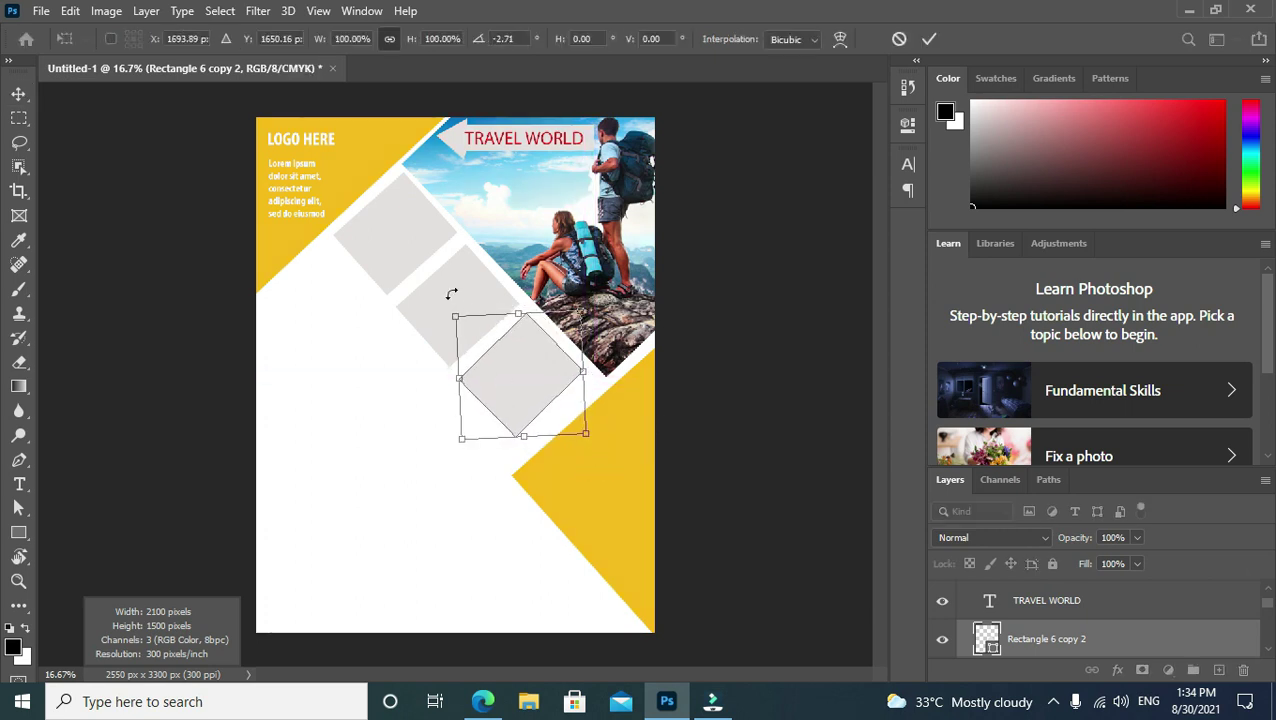
left_click(930, 42)
right_click(462, 262)
Delete the two upper diamond layers, Rectangle 6 copy and Rectangle 6.
left_click(445, 318)
right_click(432, 313)
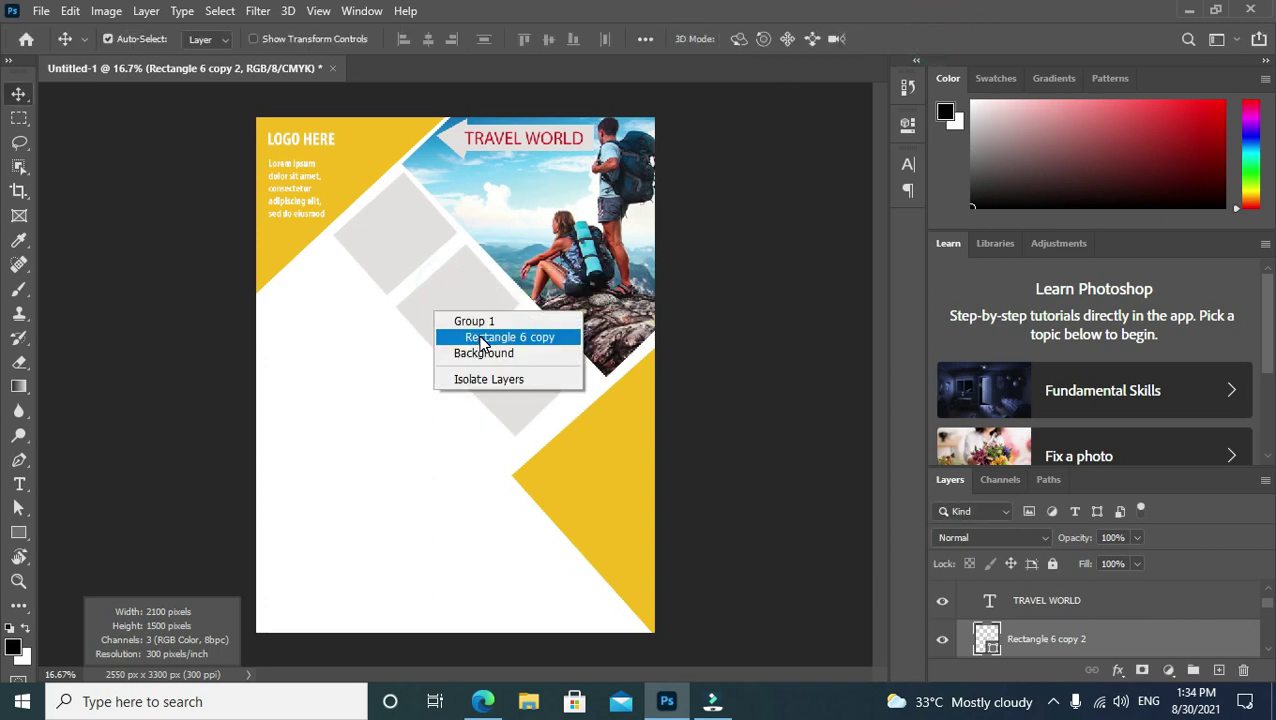
left_click(482, 337)
right_click(1065, 641)
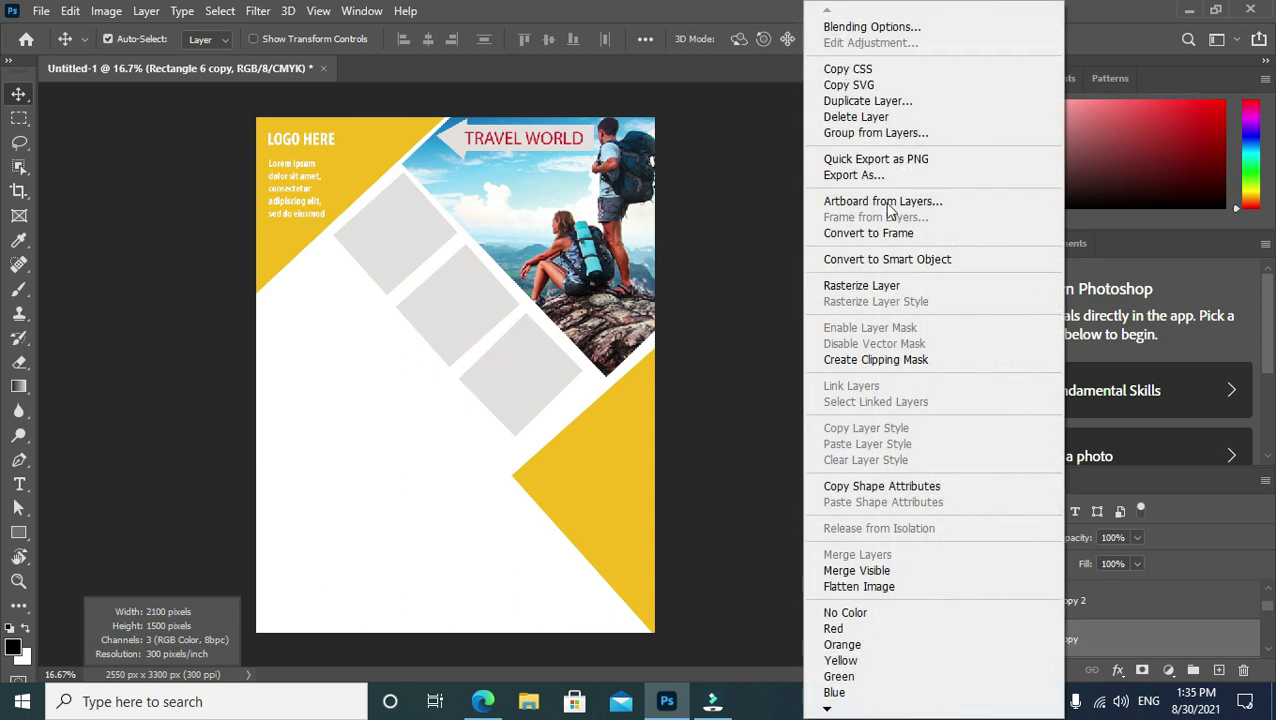
left_click(860, 117)
left_click(570, 272)
right_click(382, 252)
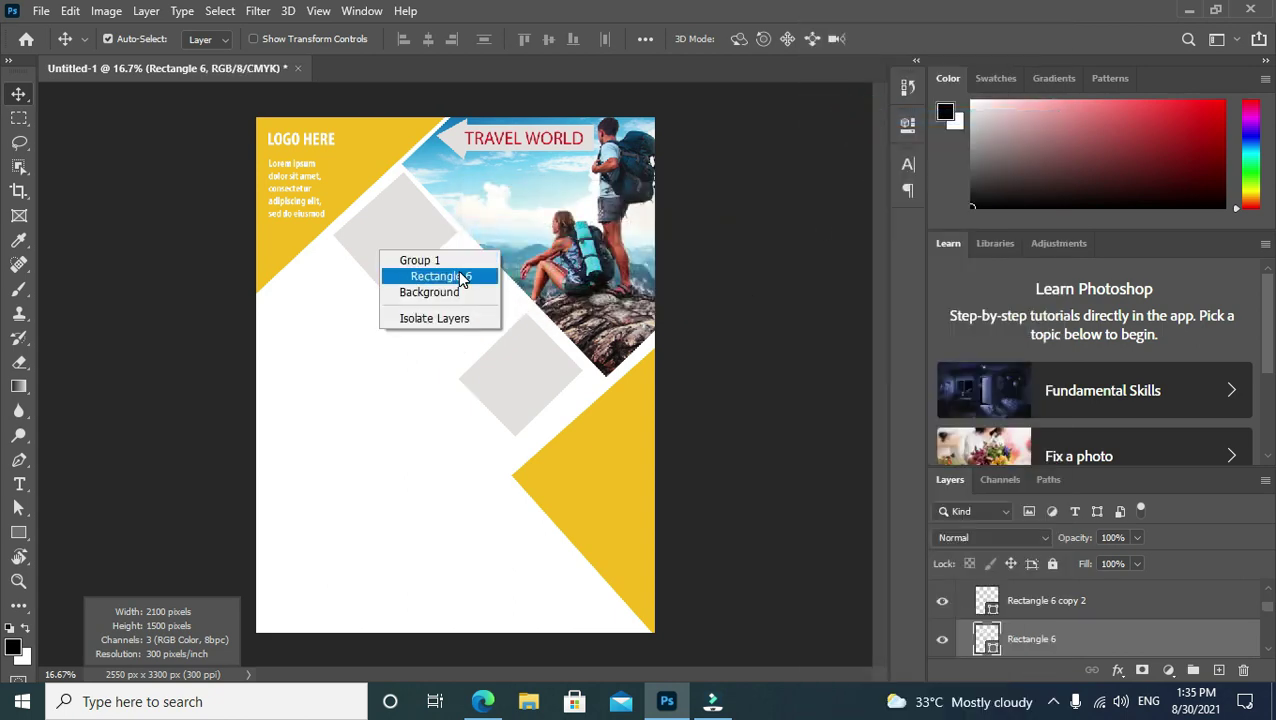
left_click(462, 276)
right_click(1030, 640)
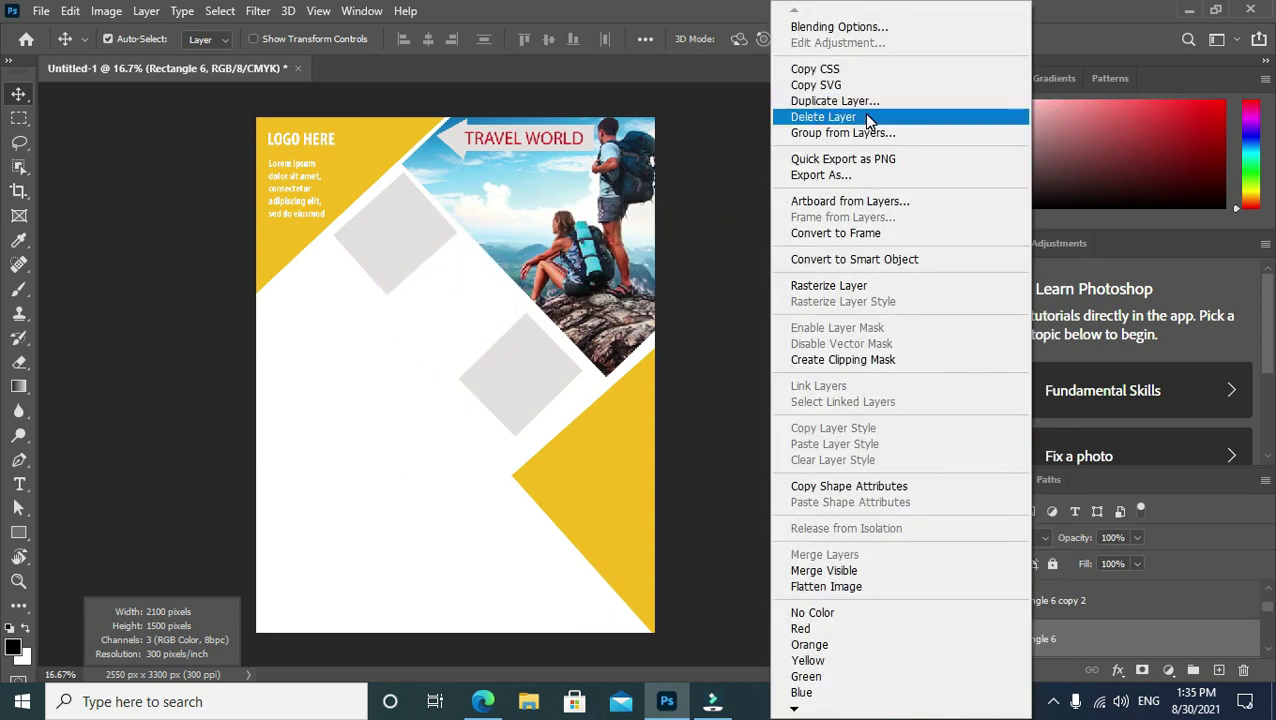
left_click(868, 119)
left_click(555, 272)
Duplicate the remaining diamond up-left along the diagonal and nudge it into line.
left_click(517, 396)
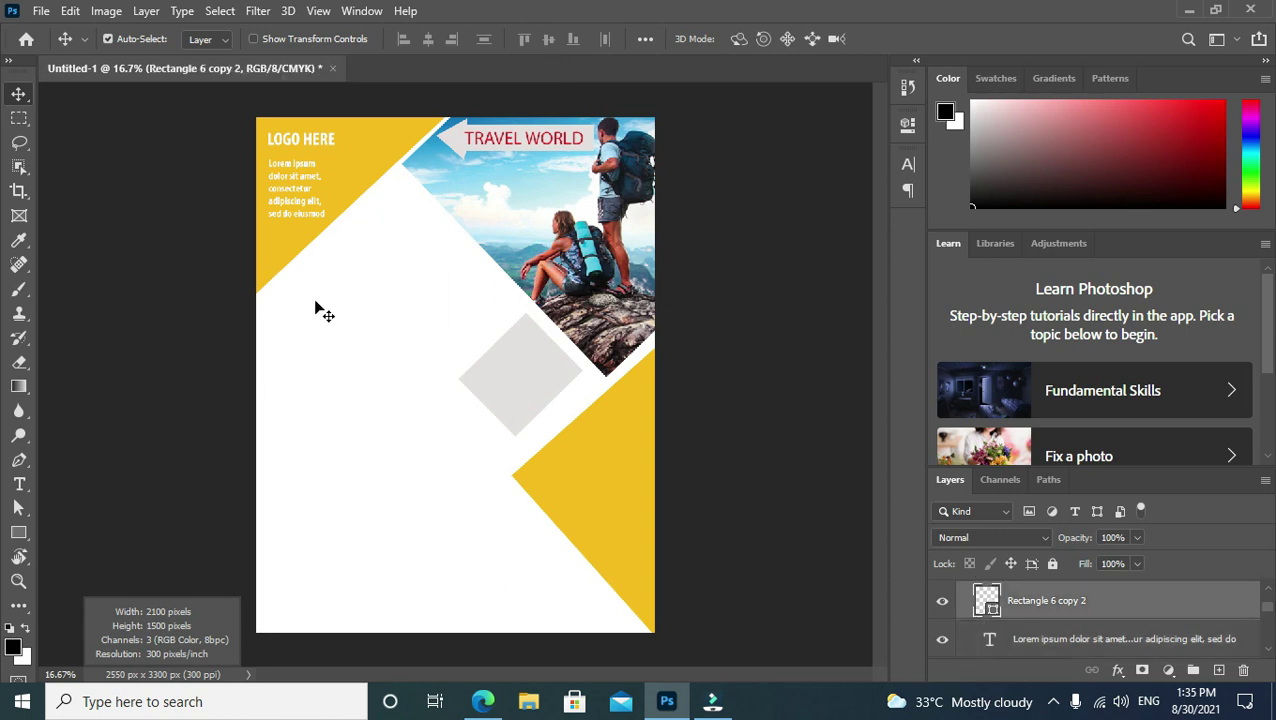
right_click(513, 372)
left_click(560, 396)
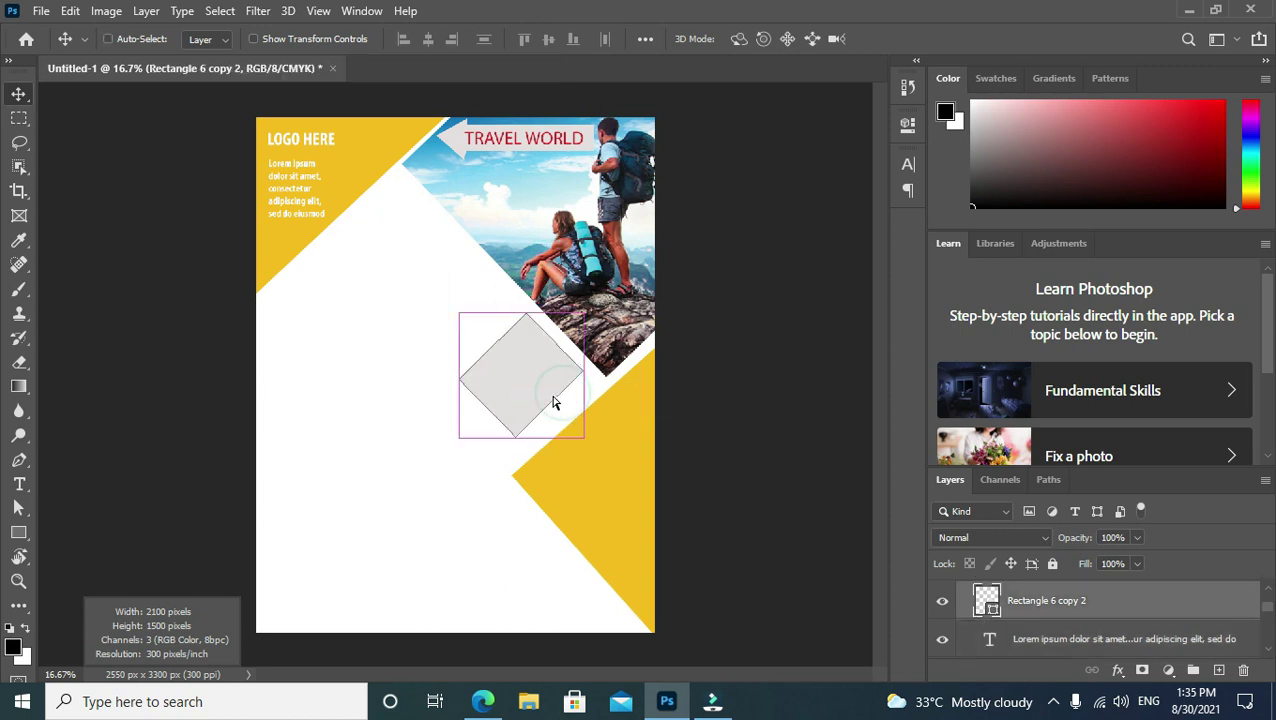
mouse_move(553, 400)
left_mouse_down()
mouse_move(396, 196)
mouse_move(396, 172)
left_mouse_up()
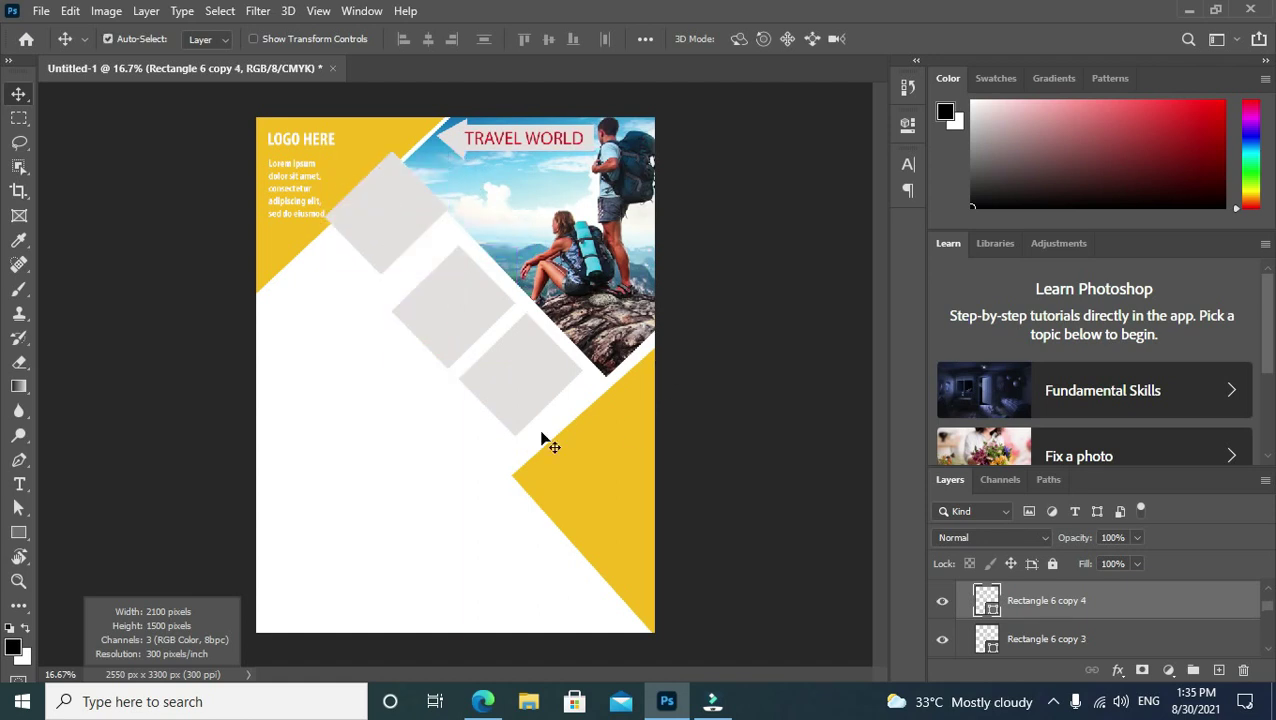
key("shift+Down")
key("shift+Down")
key("shift+Down")
key("shift+Down")
key("shift+Down")
key("shift+Down")
key("shift+Down")
key("shift+Down")
key("shift+Down")
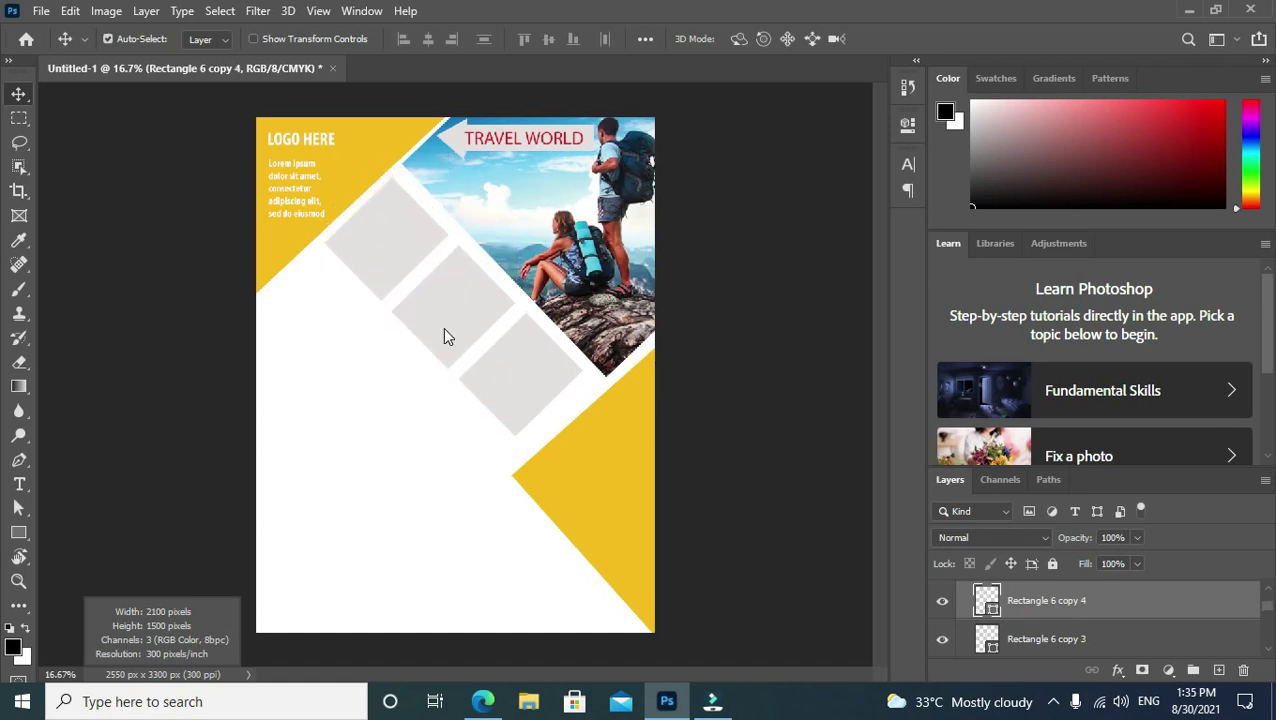
Shift the lowest diamond, Rectangle 6 copy 2, slightly left.
left_click(483, 348)
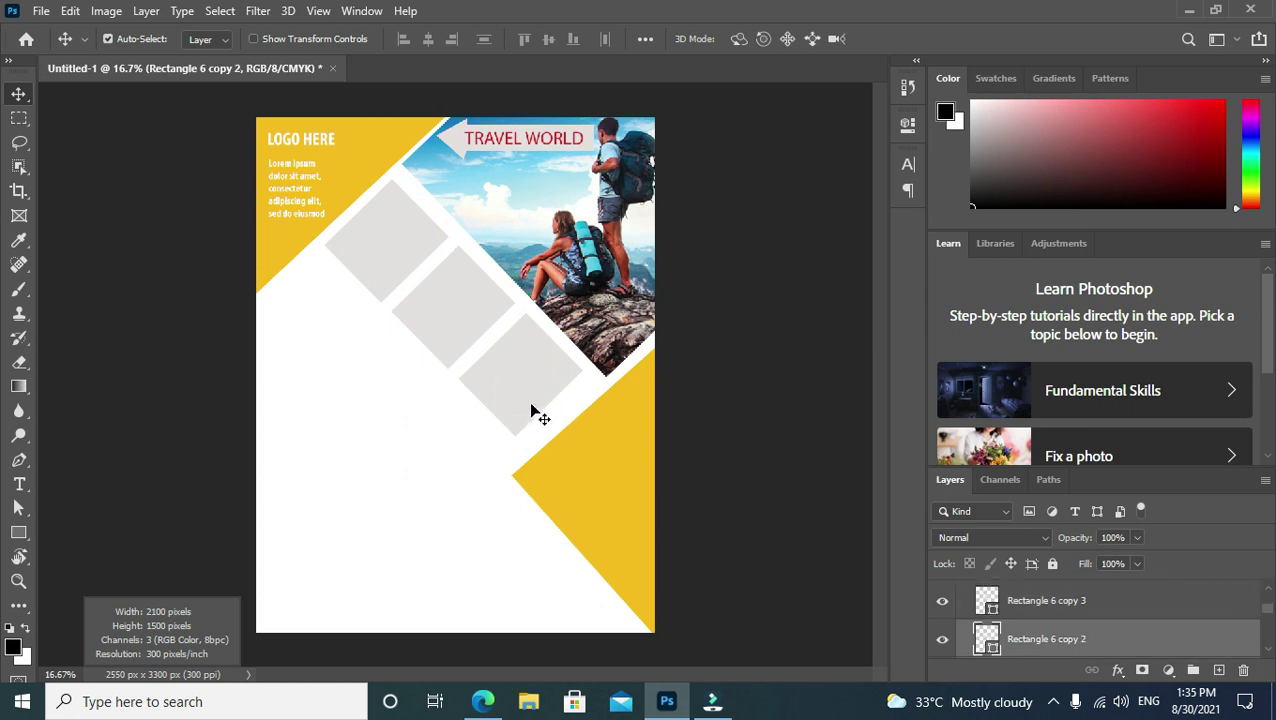
right_click(530, 414)
left_click(520, 395)
right_click(530, 395)
left_click(556, 421)
left_click_drag(549, 418, 541, 417)
Select diamond layers Rectangle 6 copy 4, copy 3 and copy 2 to check alignment.
left_click(470, 322)
right_click(470, 322)
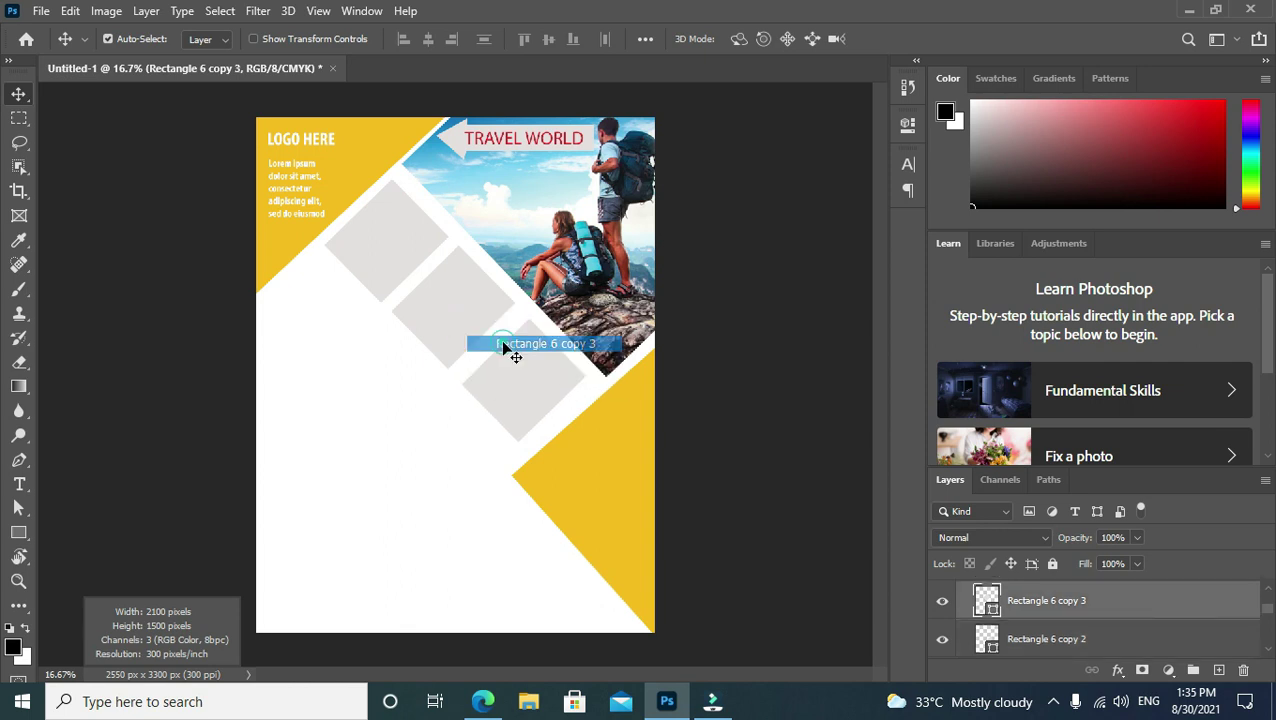
left_click(513, 350)
left_click(399, 271)
right_click(392, 252)
left_click(425, 280)
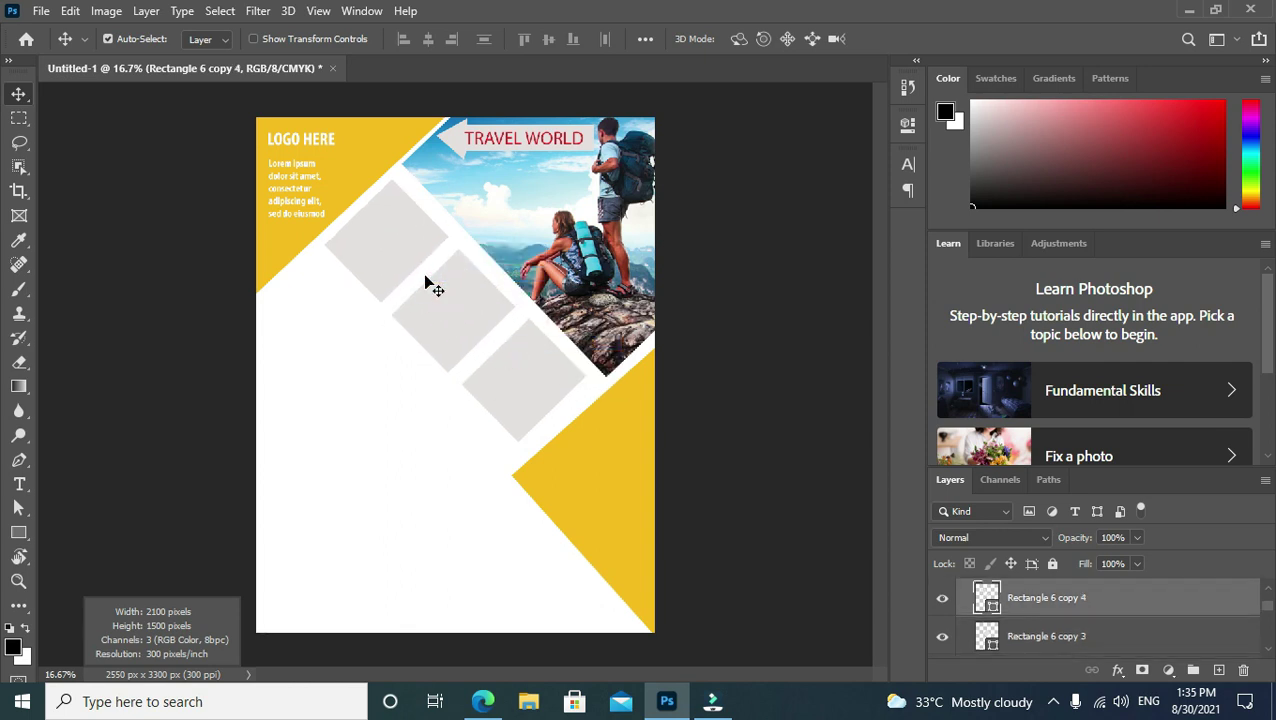
right_click(467, 344)
left_click(467, 344)
left_click(531, 386)
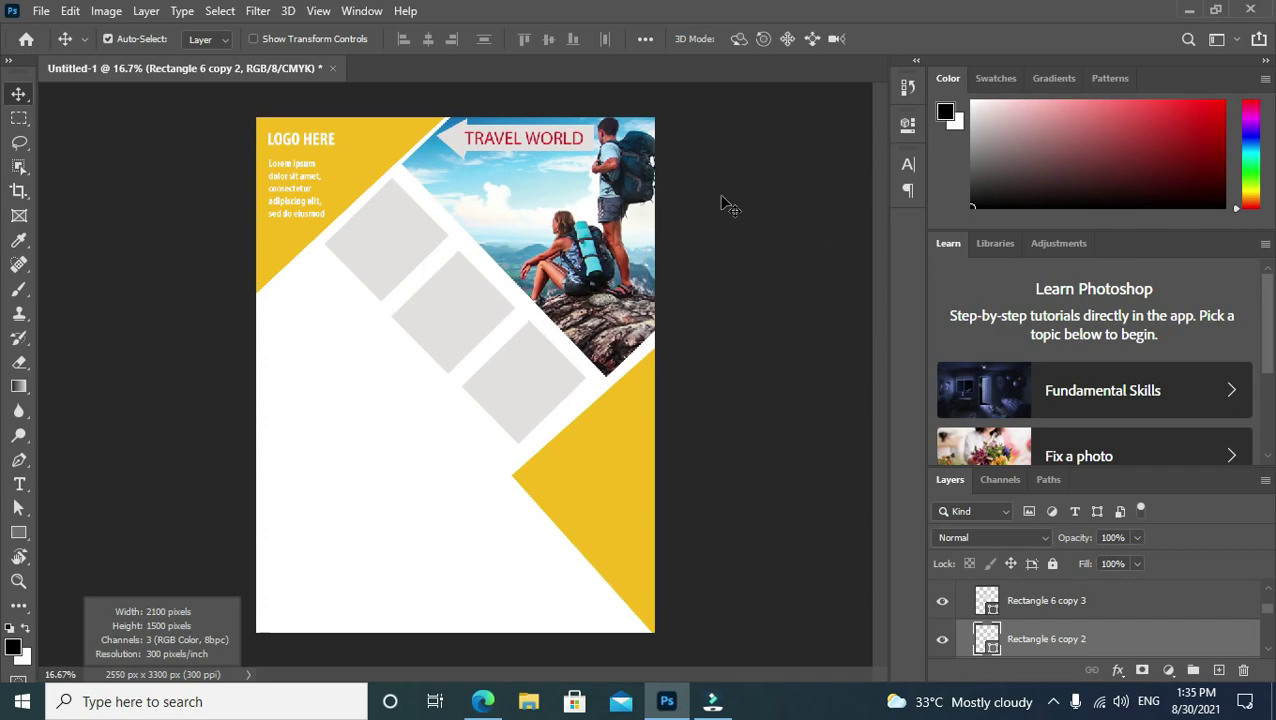
Save the flyer on the computer as POl.psd, then bring up the Bing image results.
key("ctrl+s")
left_click(715, 507)
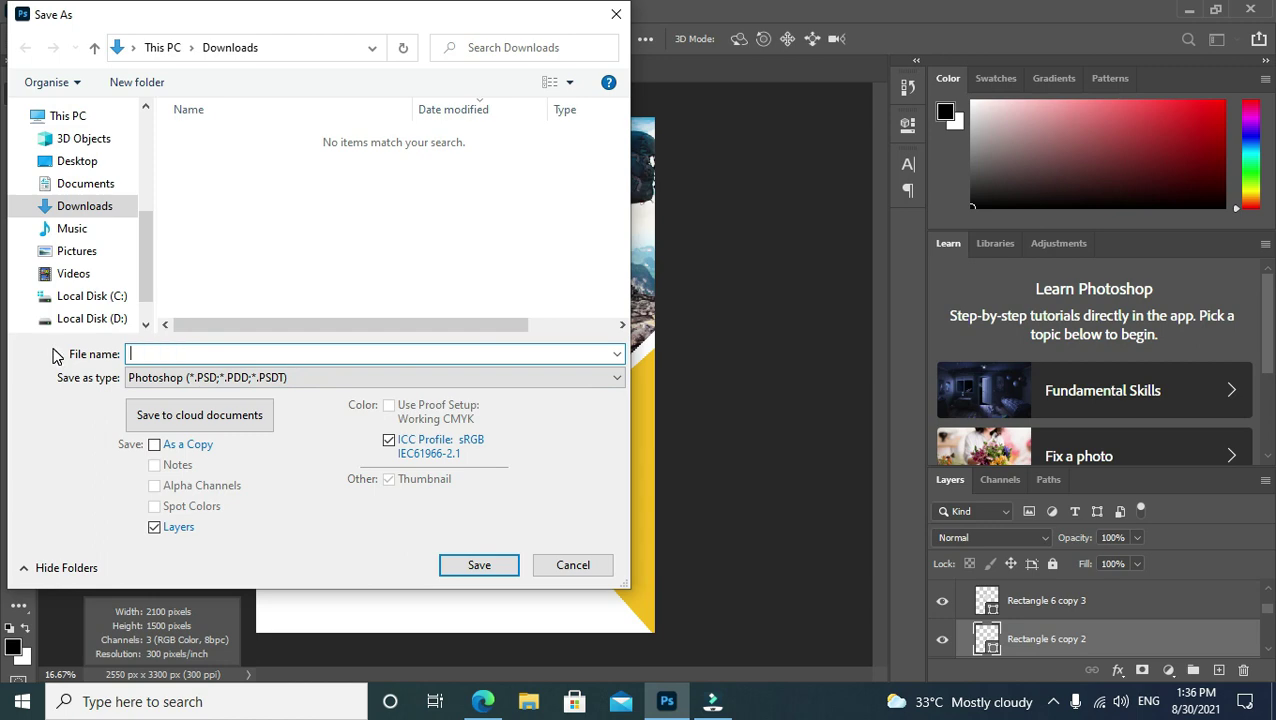
type("POl")
left_click(484, 565)
left_click(845, 184)
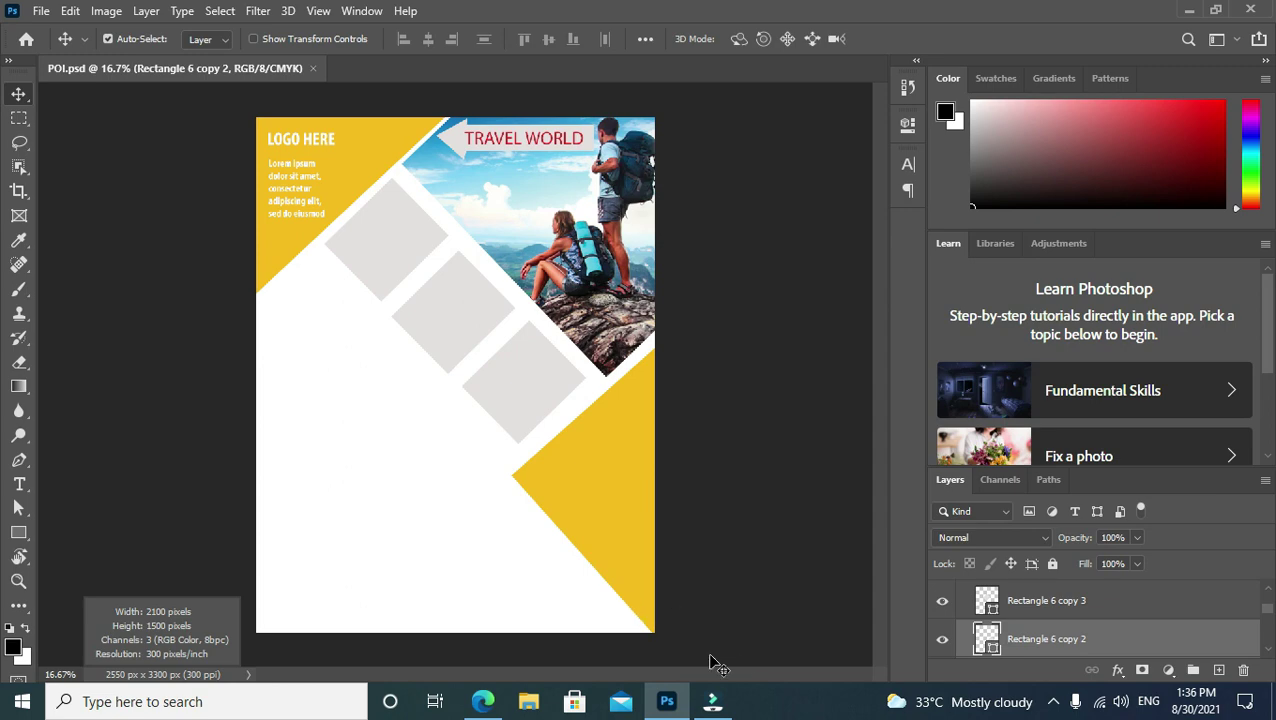
left_click(483, 702)
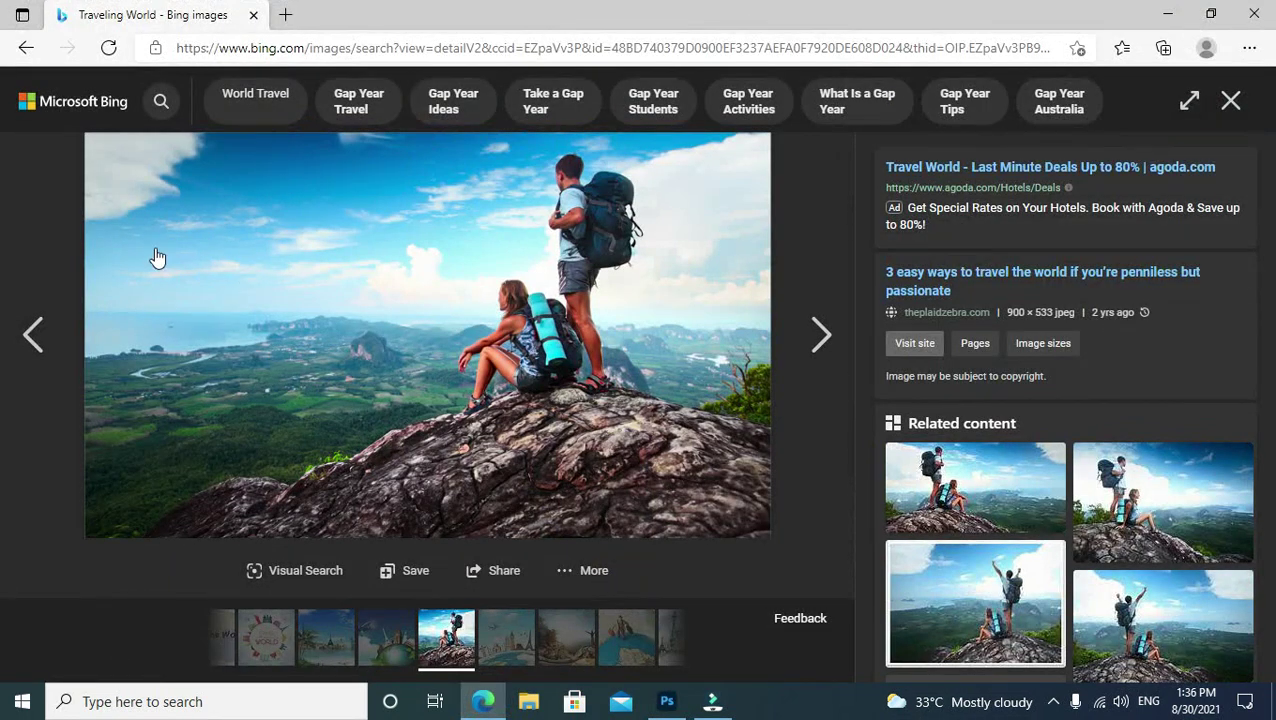
Save the palm-tree travel image from the Traveling World results to Downloads.
left_click(1230, 100)
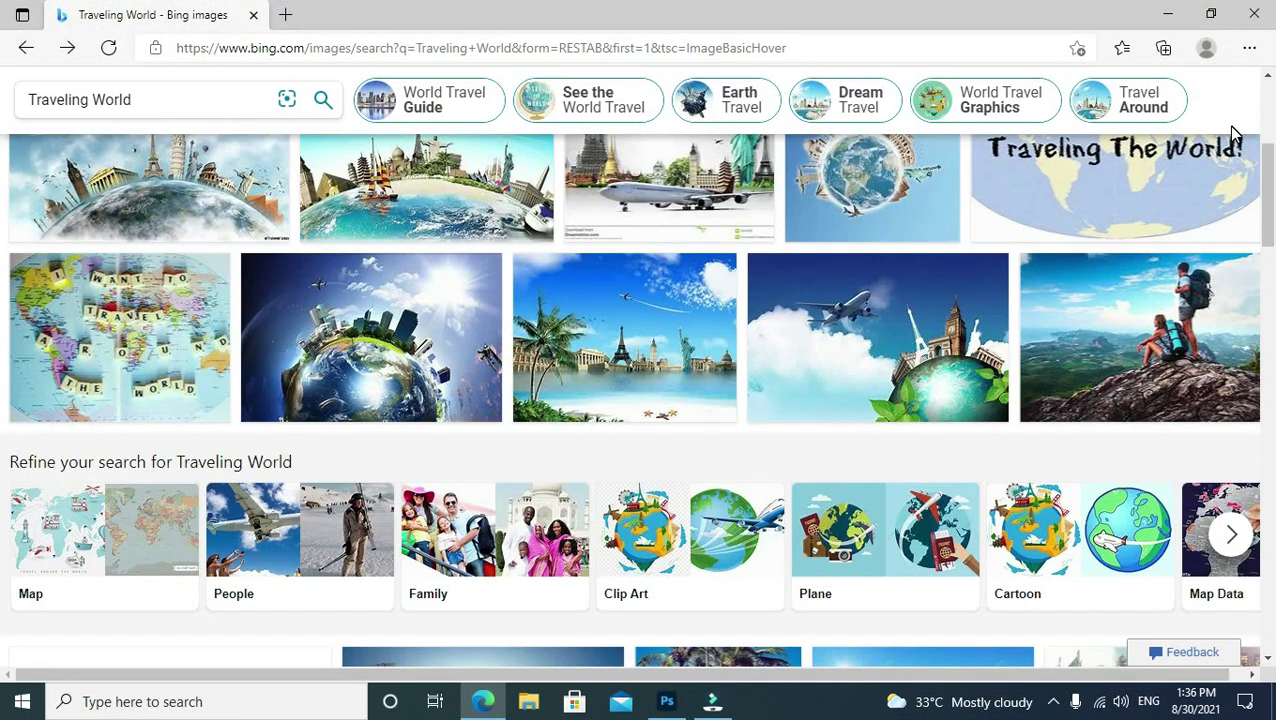
left_click(530, 330)
right_click(390, 314)
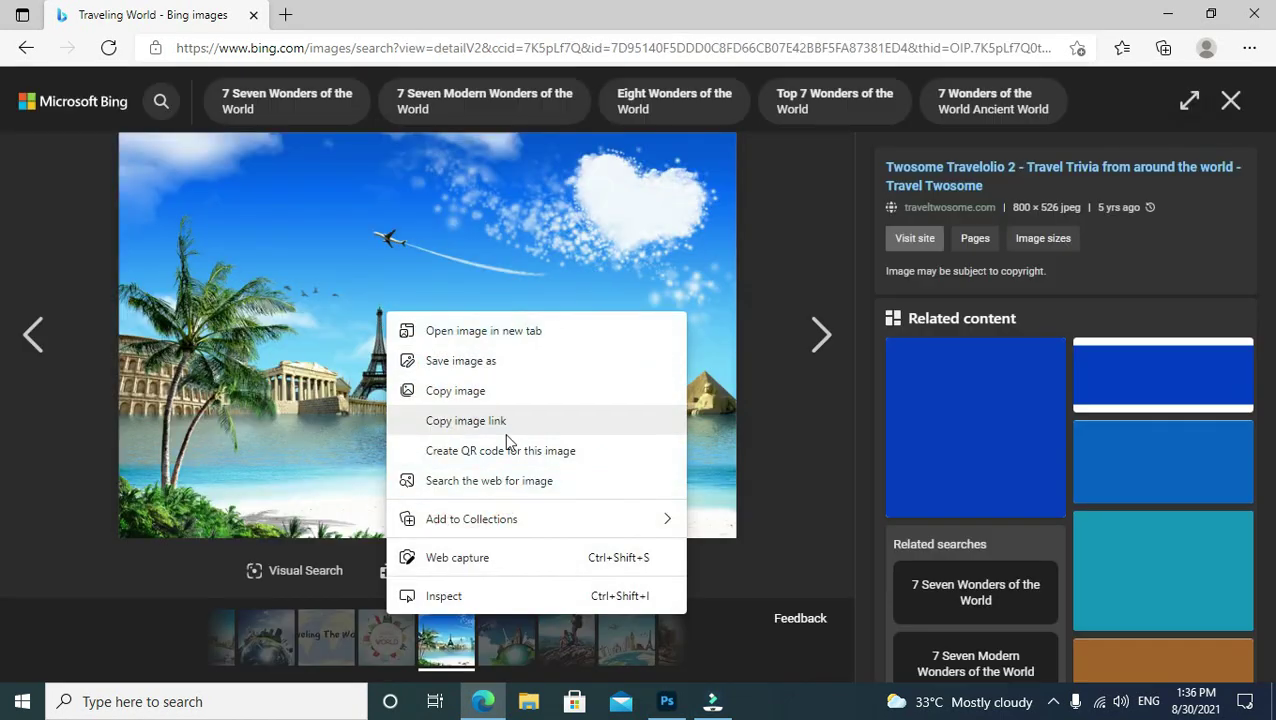
left_click(510, 362)
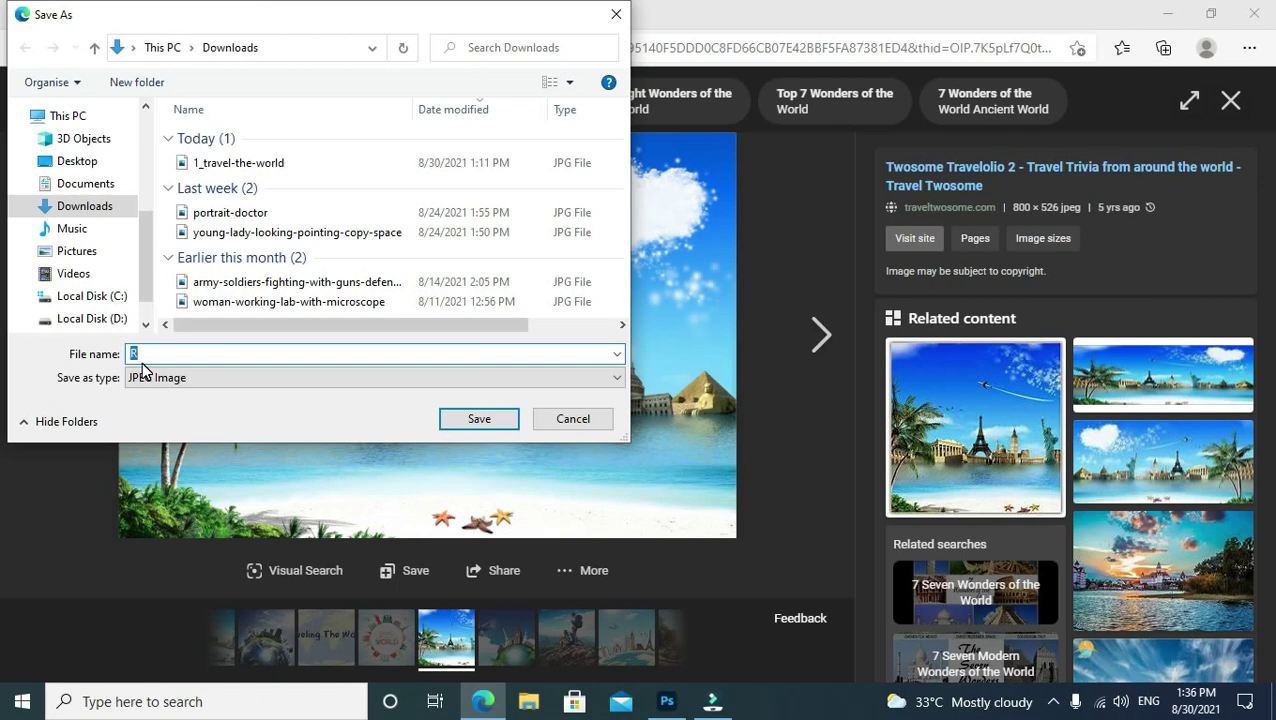
left_click(512, 418)
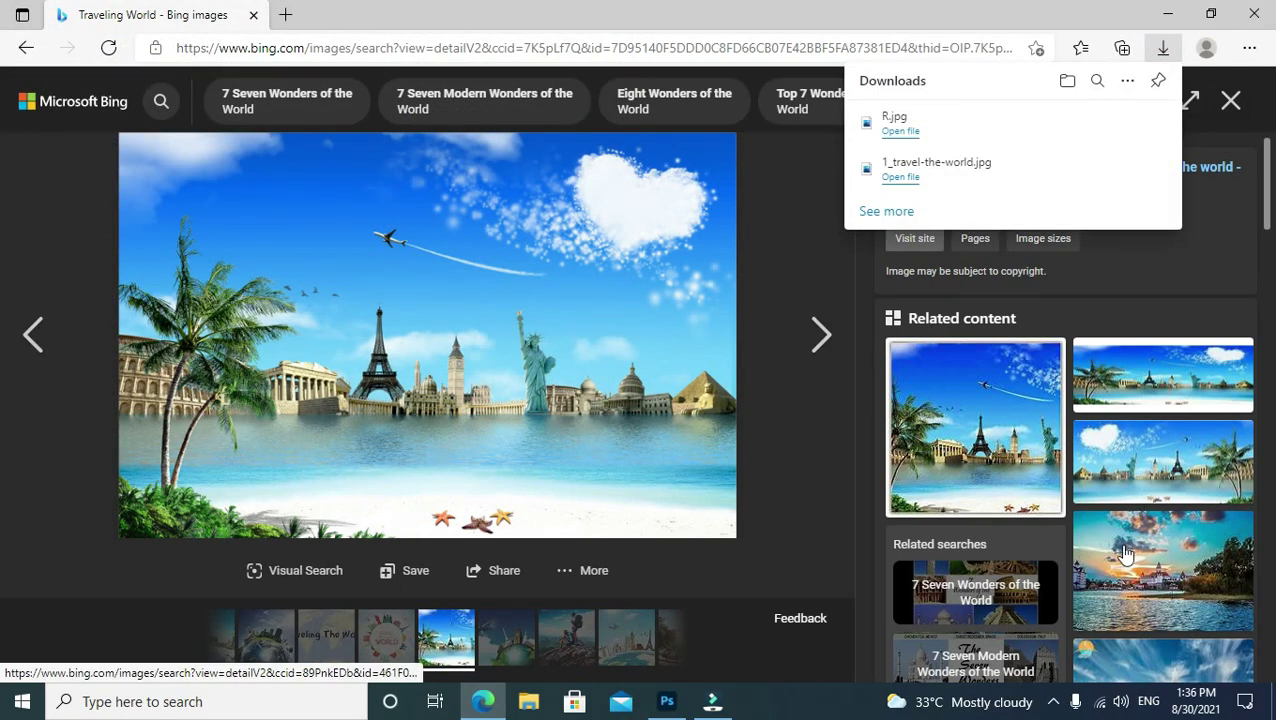
Save the Grand Floridian sunset image to Downloads under an earlier S name.
scroll(1175, 598, "down", 2)
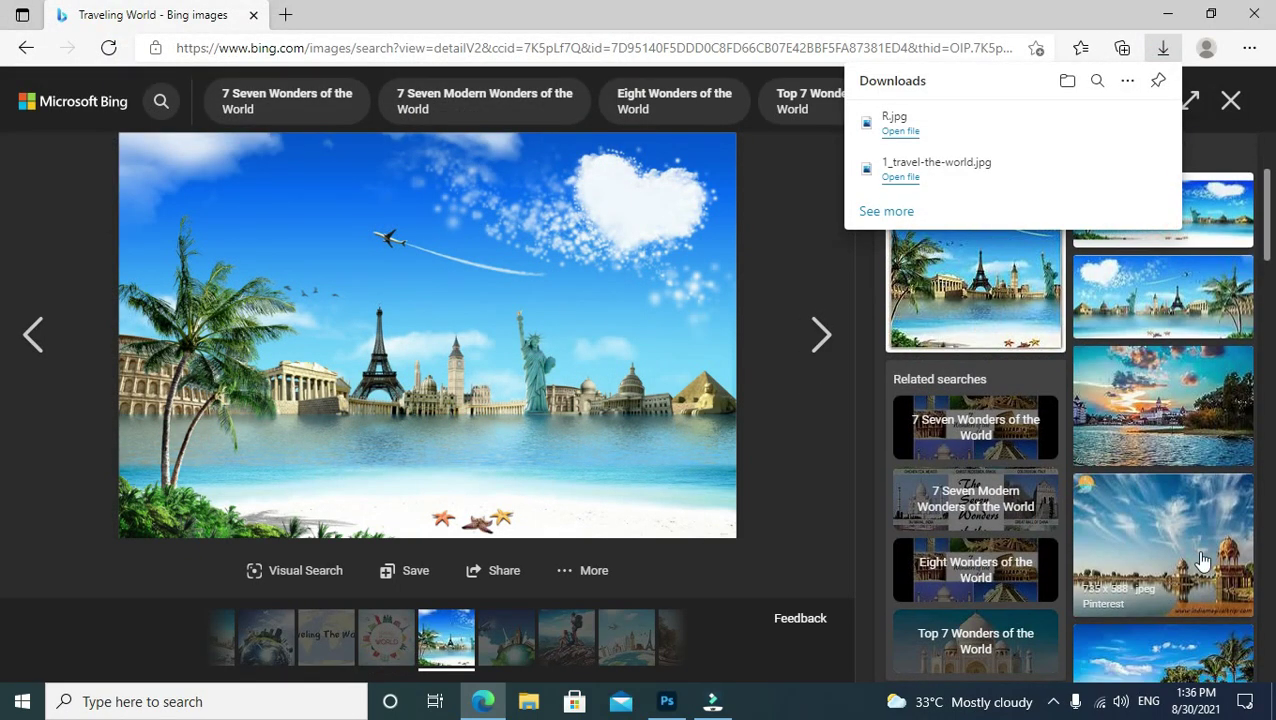
left_click(1215, 418)
right_click(398, 328)
left_click(465, 403)
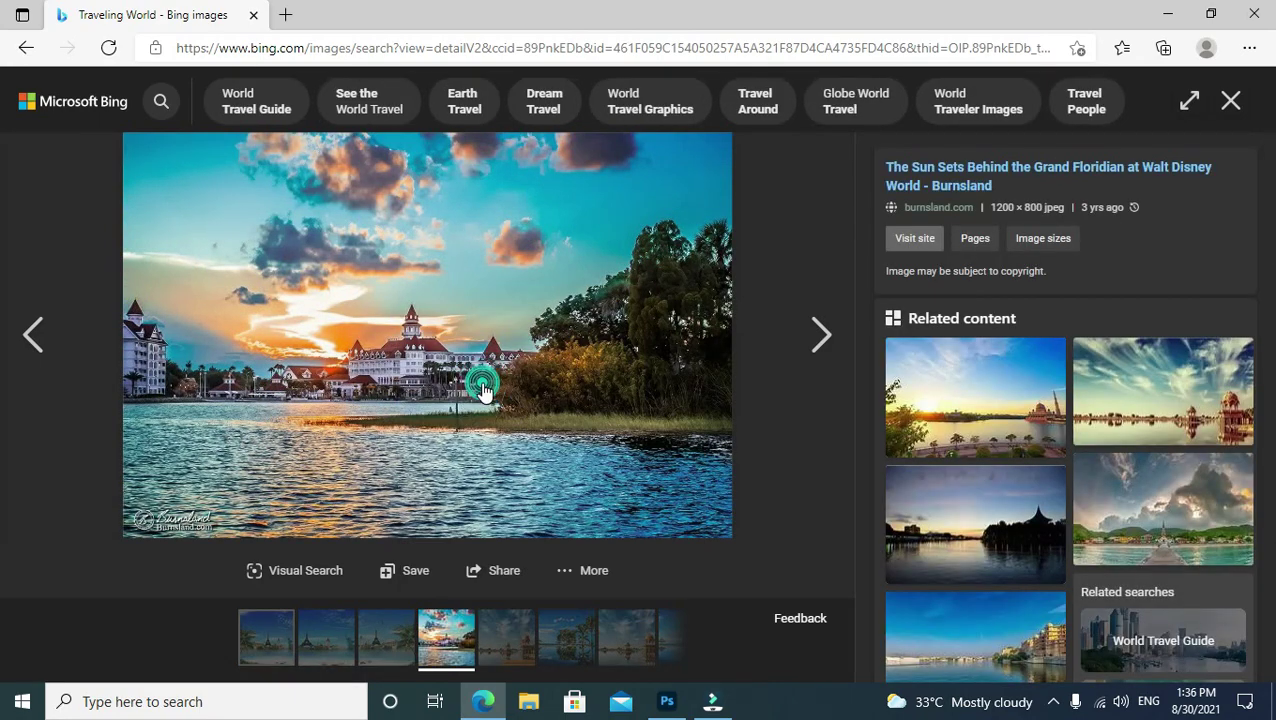
type("S")
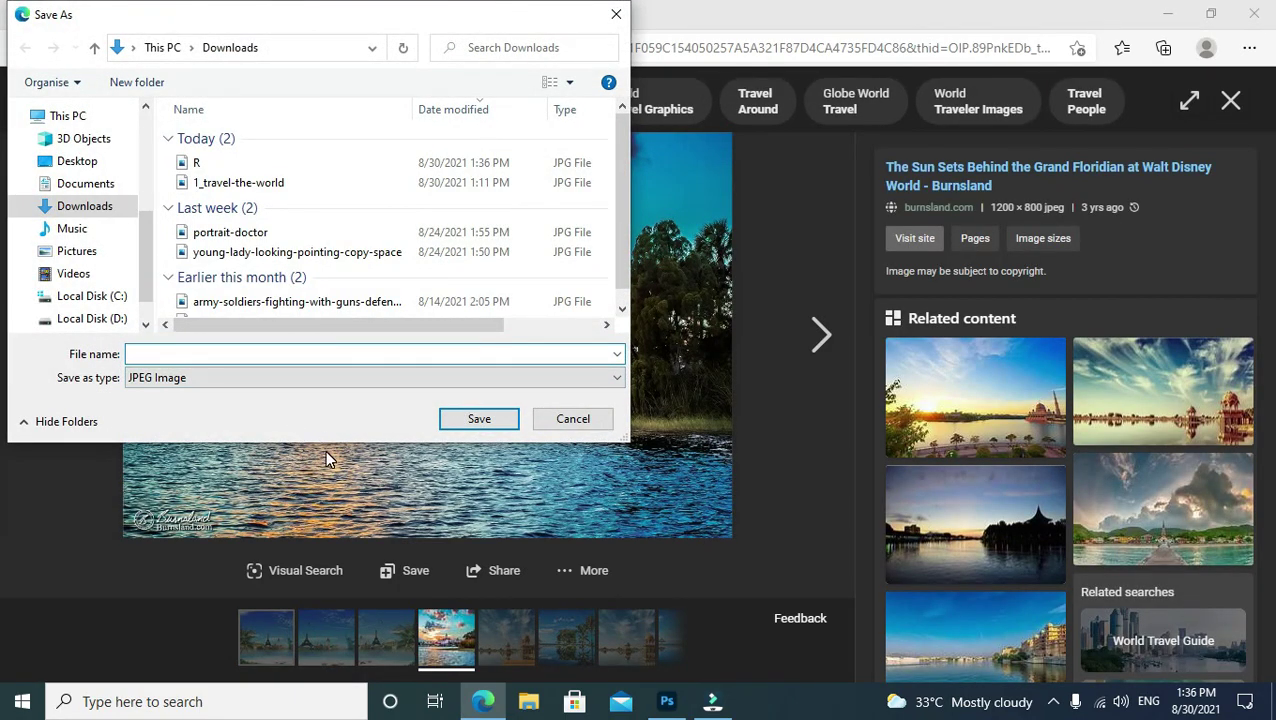
left_click(614, 355)
left_click(478, 425)
Save the Martinique pier photo to Downloads as T and return to Photoshop.
left_click(1074, 594)
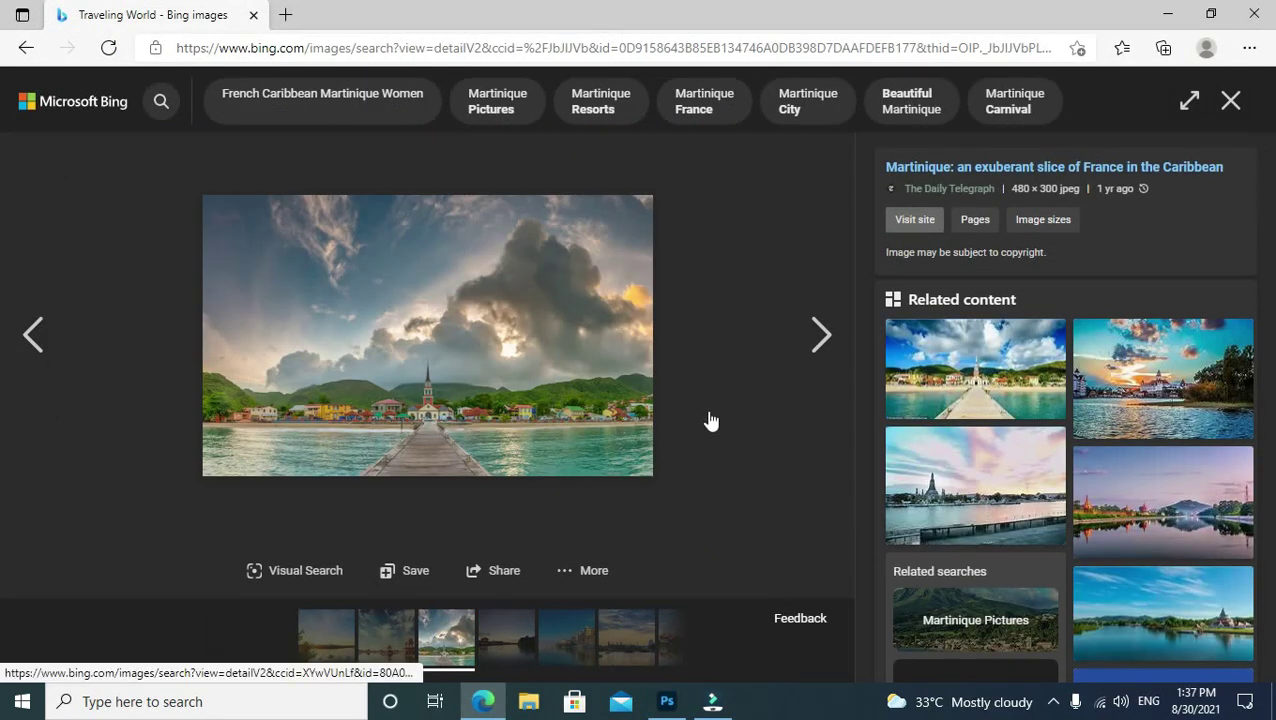
right_click(468, 314)
left_click(549, 370)
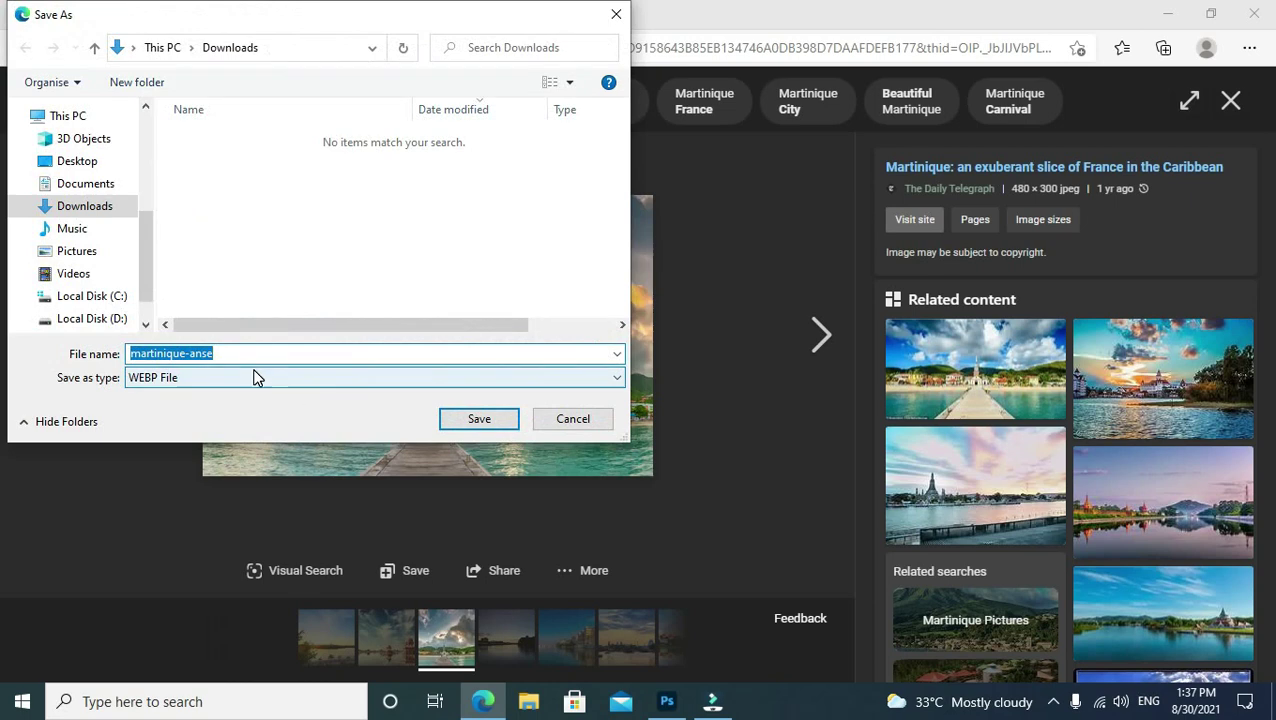
key("BackSpace")
type("T")
left_click(445, 421)
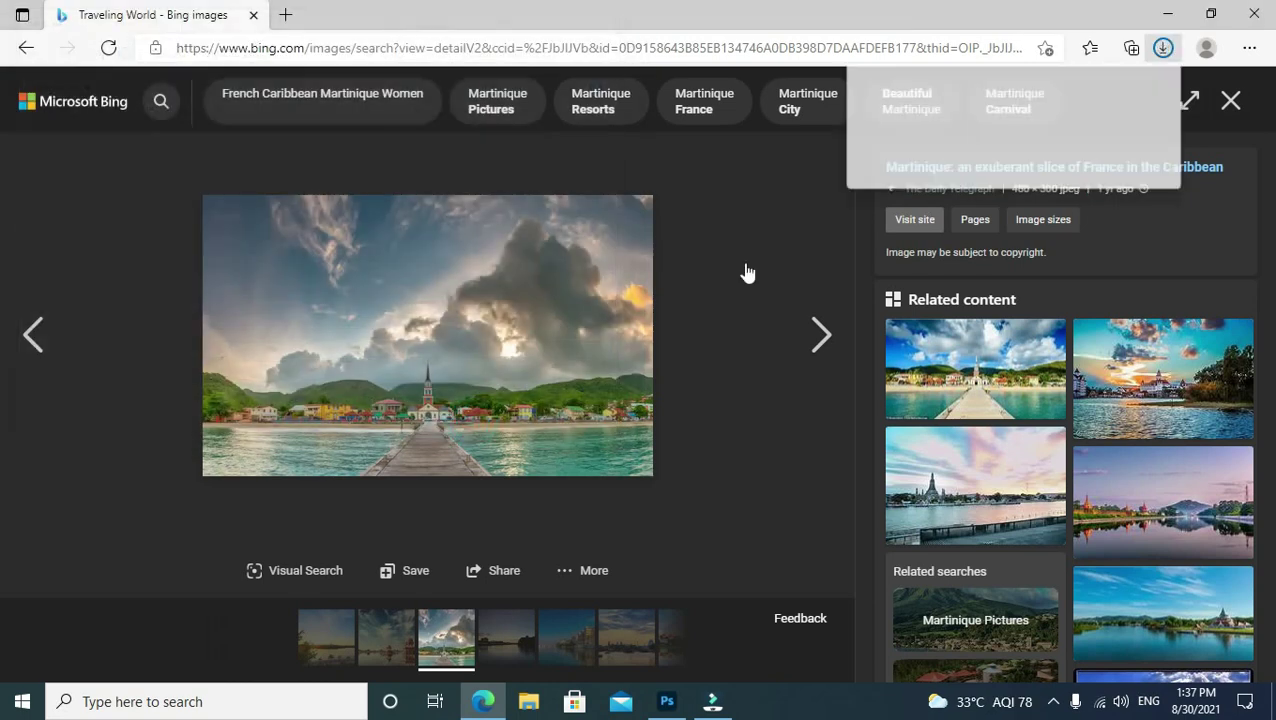
left_click(660, 708)
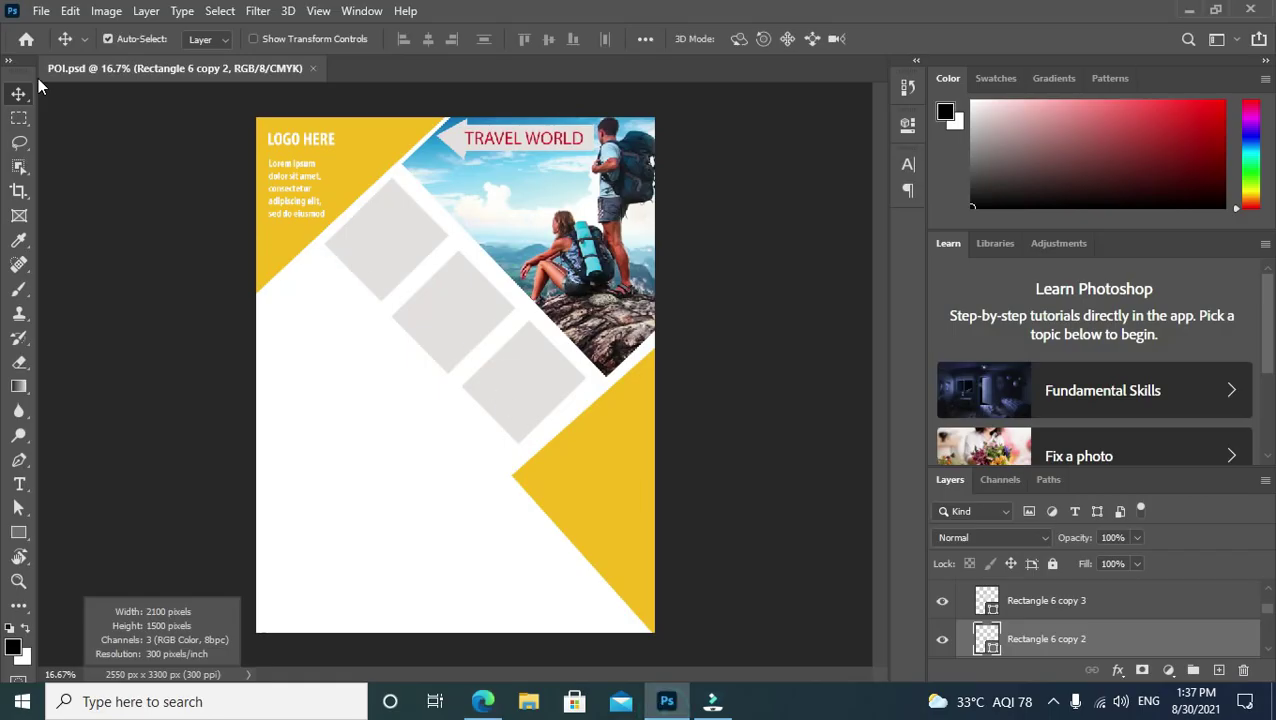
Embed photo R above the top-left diamond layer and scale it to the diamond's size.
left_click(30, 9)
right_click(382, 238)
left_click(440, 263)
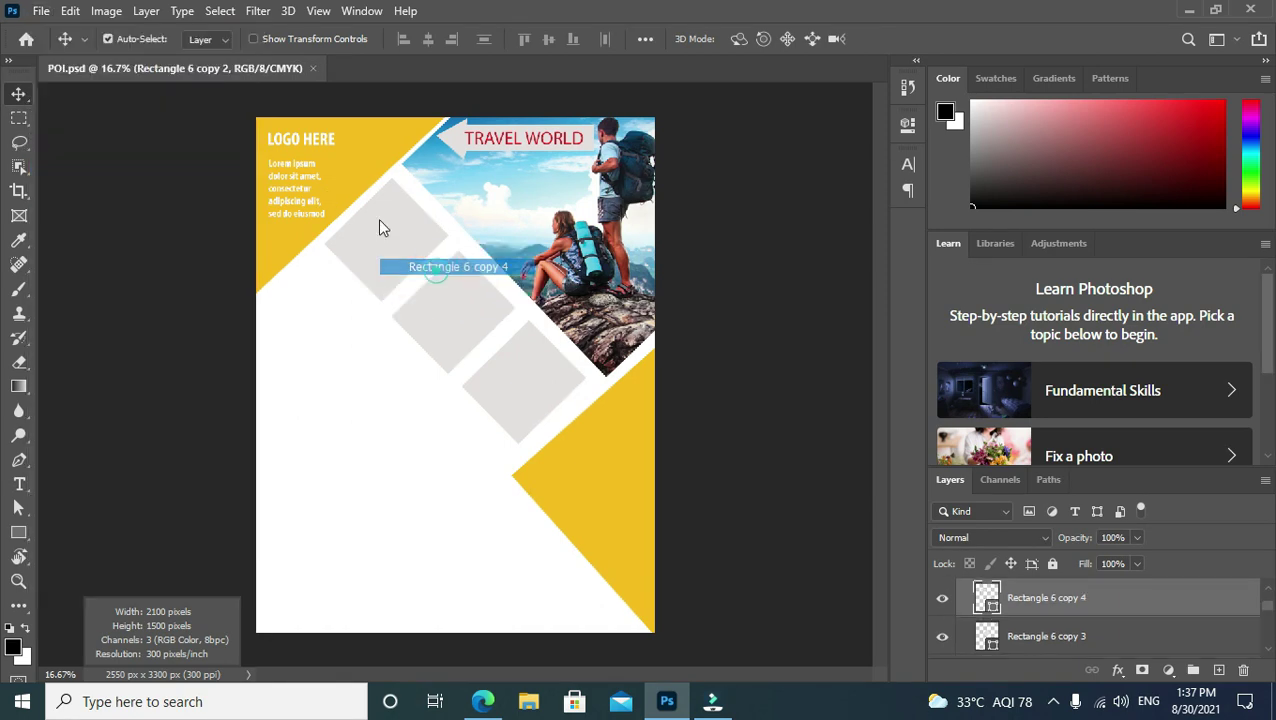
left_click(45, 10)
mouse_move(71, 446)
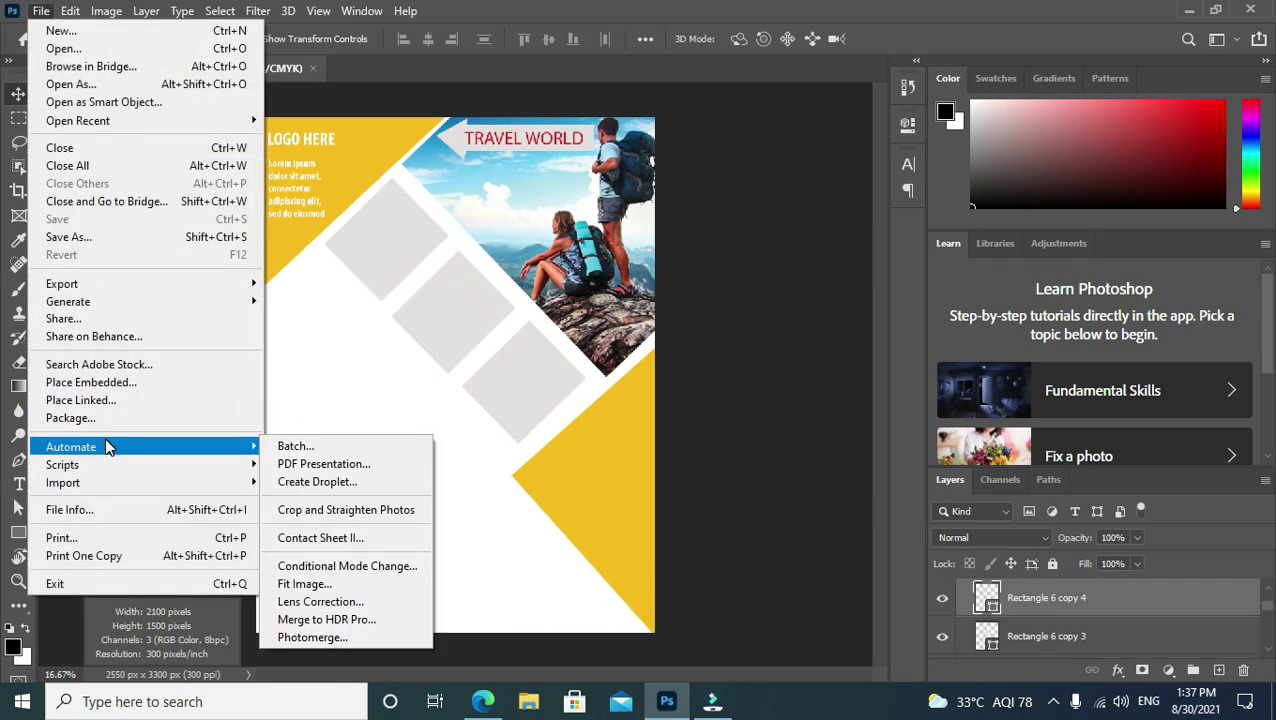
left_click(100, 382)
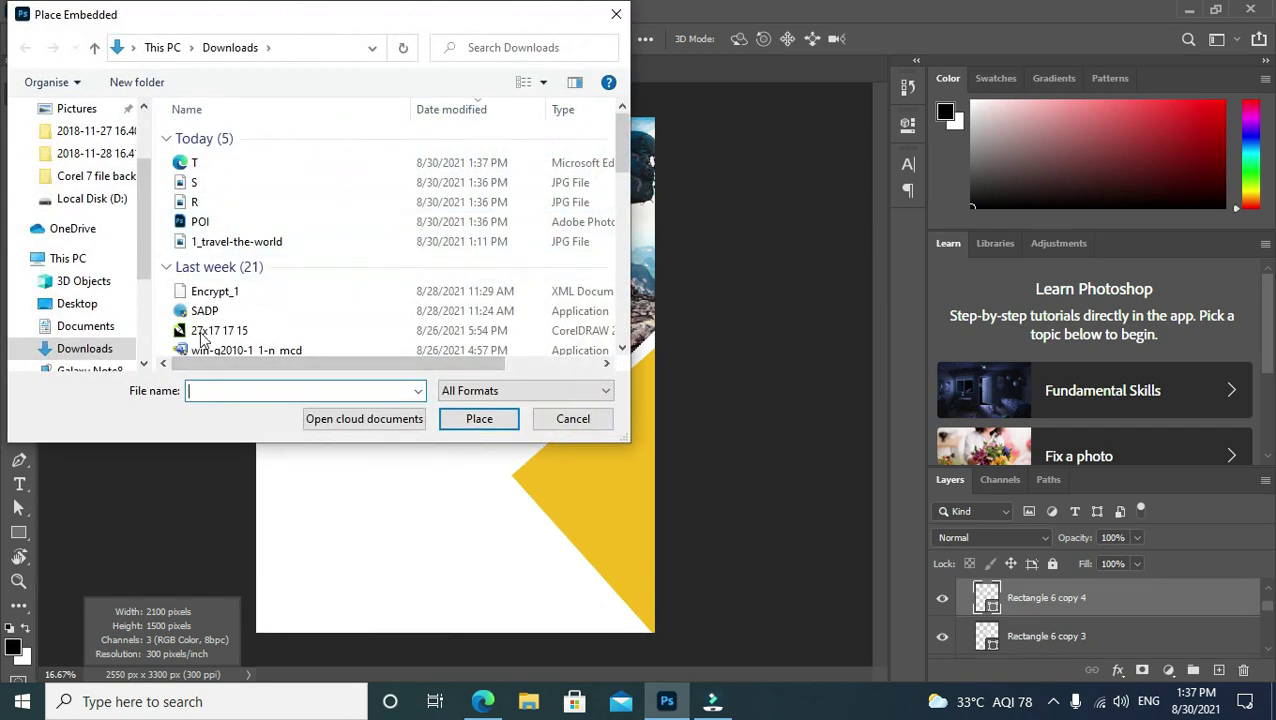
double_click(196, 205)
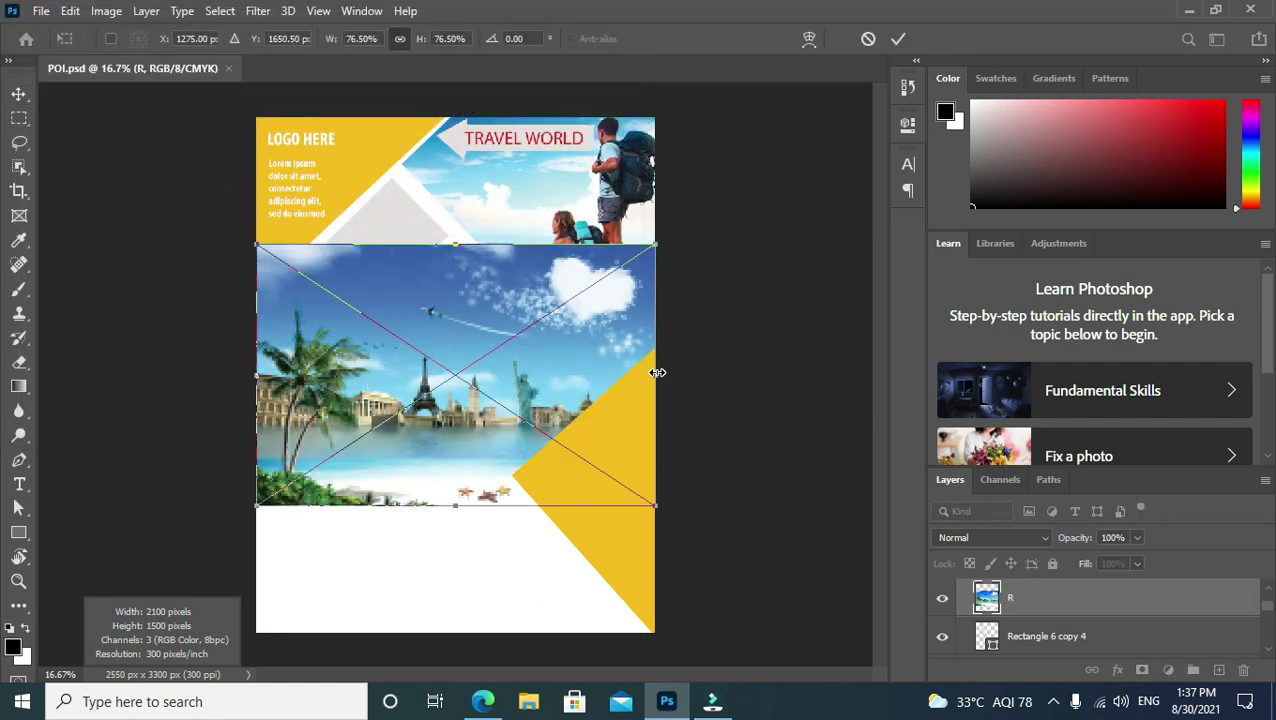
mouse_move(652, 240)
left_mouse_down()
mouse_move(337, 409)
mouse_move(378, 393)
mouse_move(397, 201)
left_mouse_up()
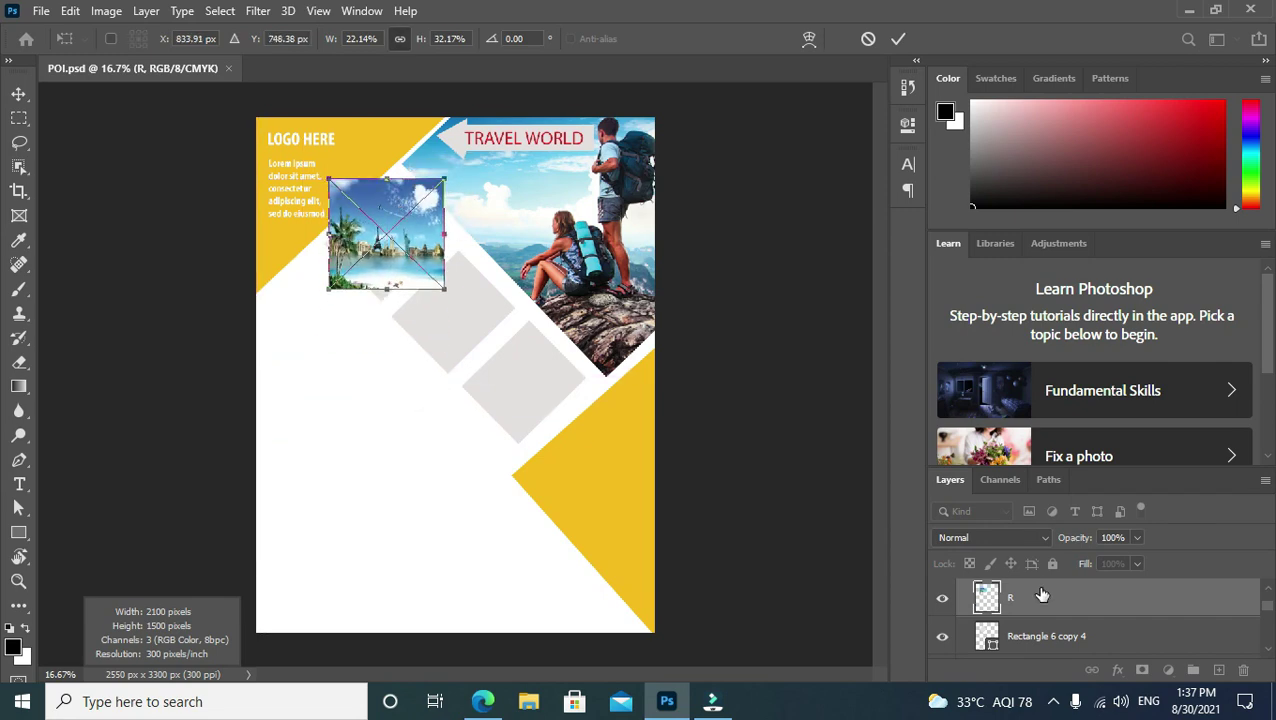
key("Return")
Clip photo R into the diamond, reposition it, then release the clipping mask.
right_click(1040, 597)
left_click(897, 420)
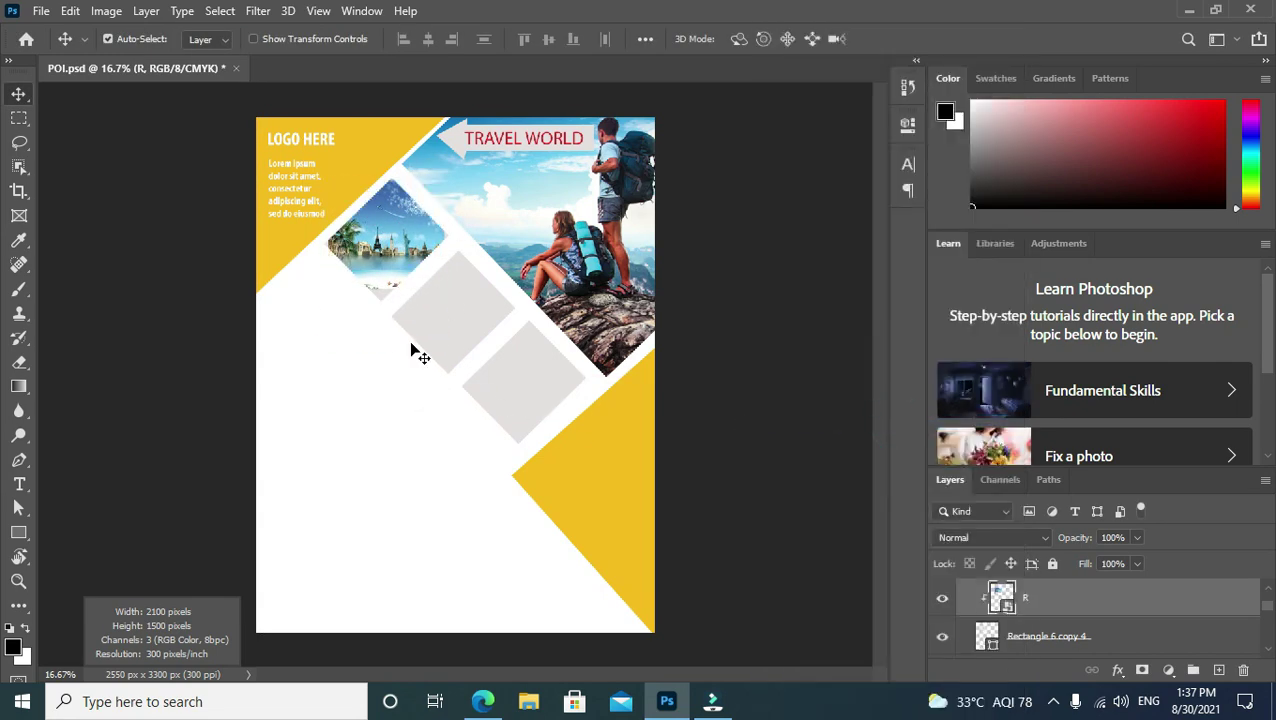
left_click_drag(385, 265, 378, 245)
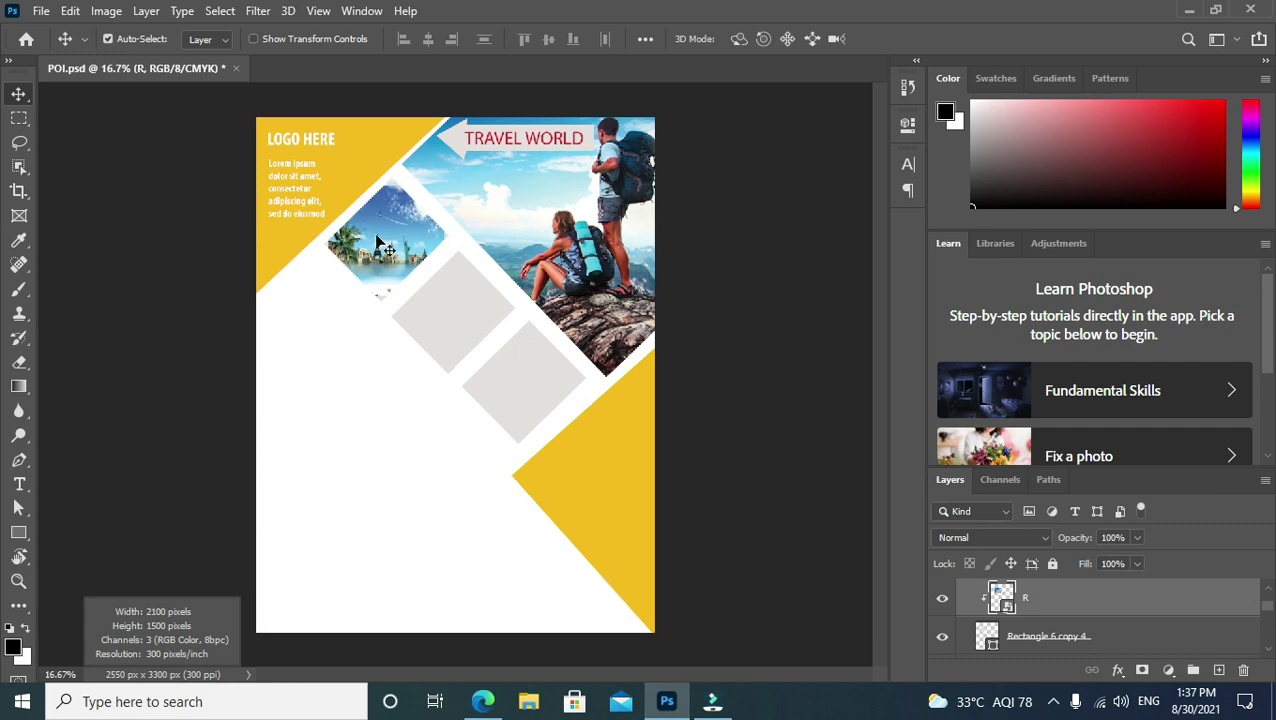
right_click(378, 245)
left_click(688, 496)
right_click(1086, 594)
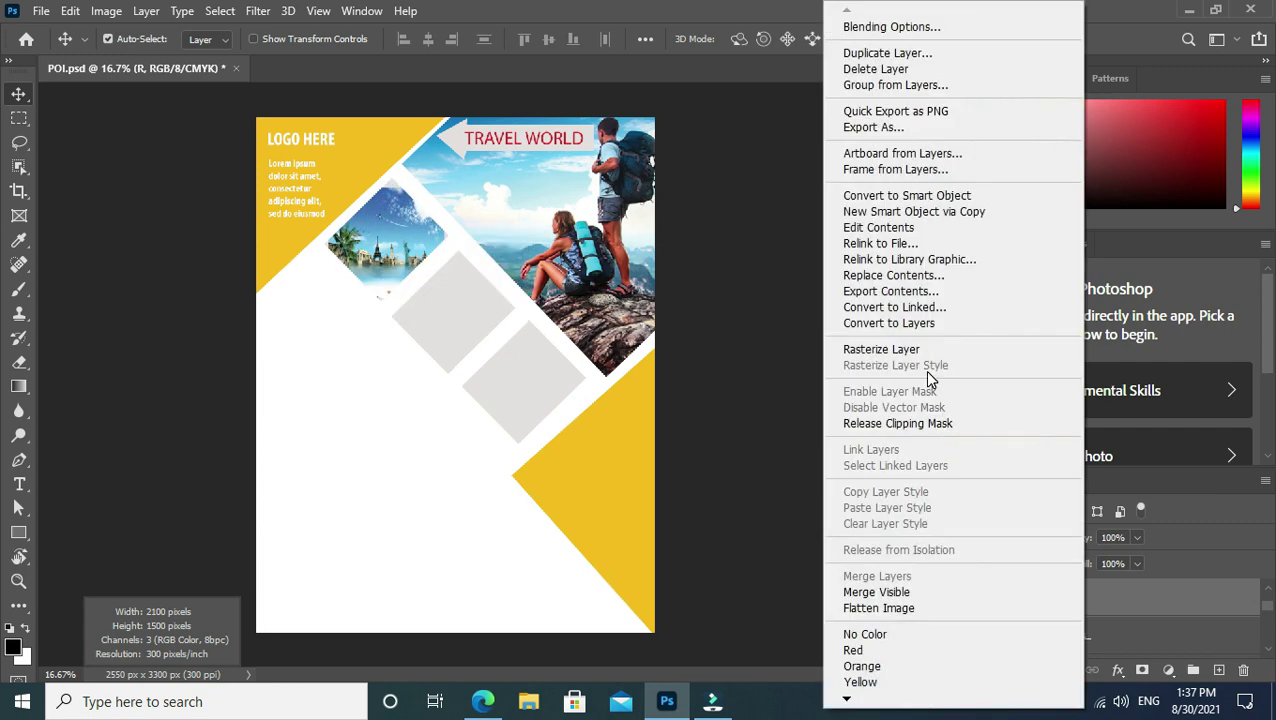
left_click(927, 423)
Move photo R to the lower left of the page and rotate it slightly.
right_click(377, 218)
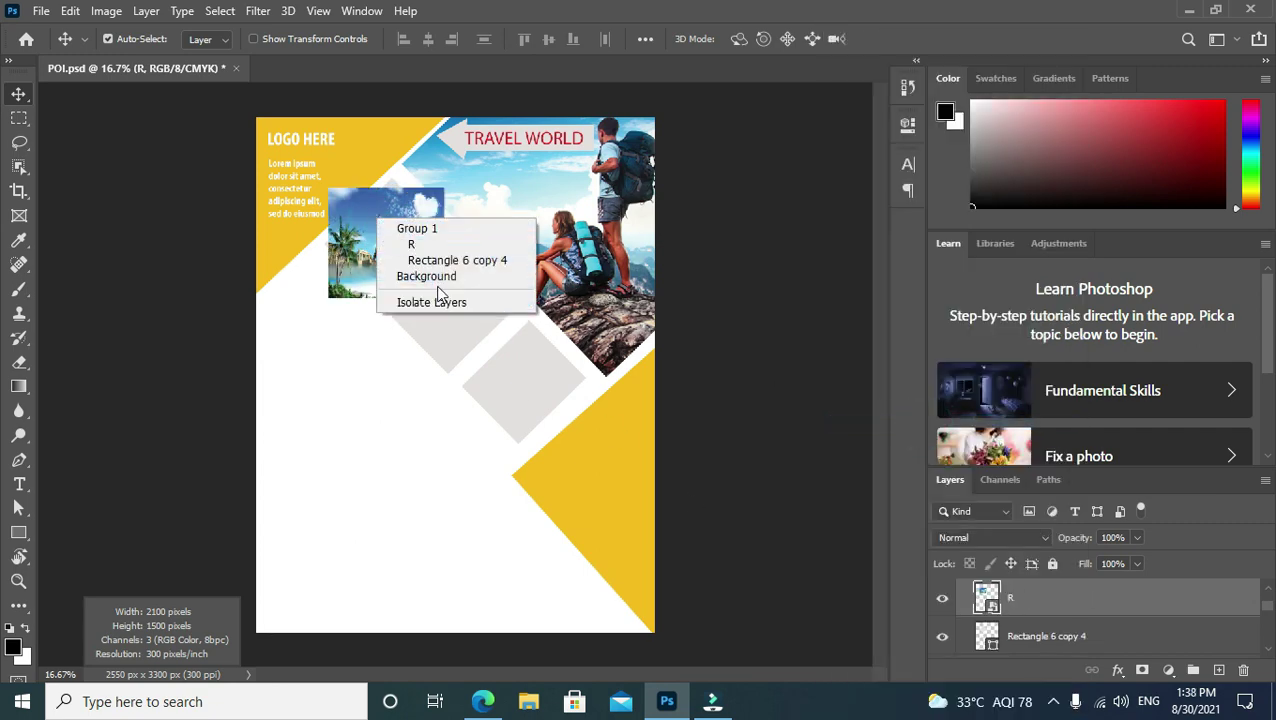
left_click(355, 293)
left_click_drag(342, 319, 312, 466)
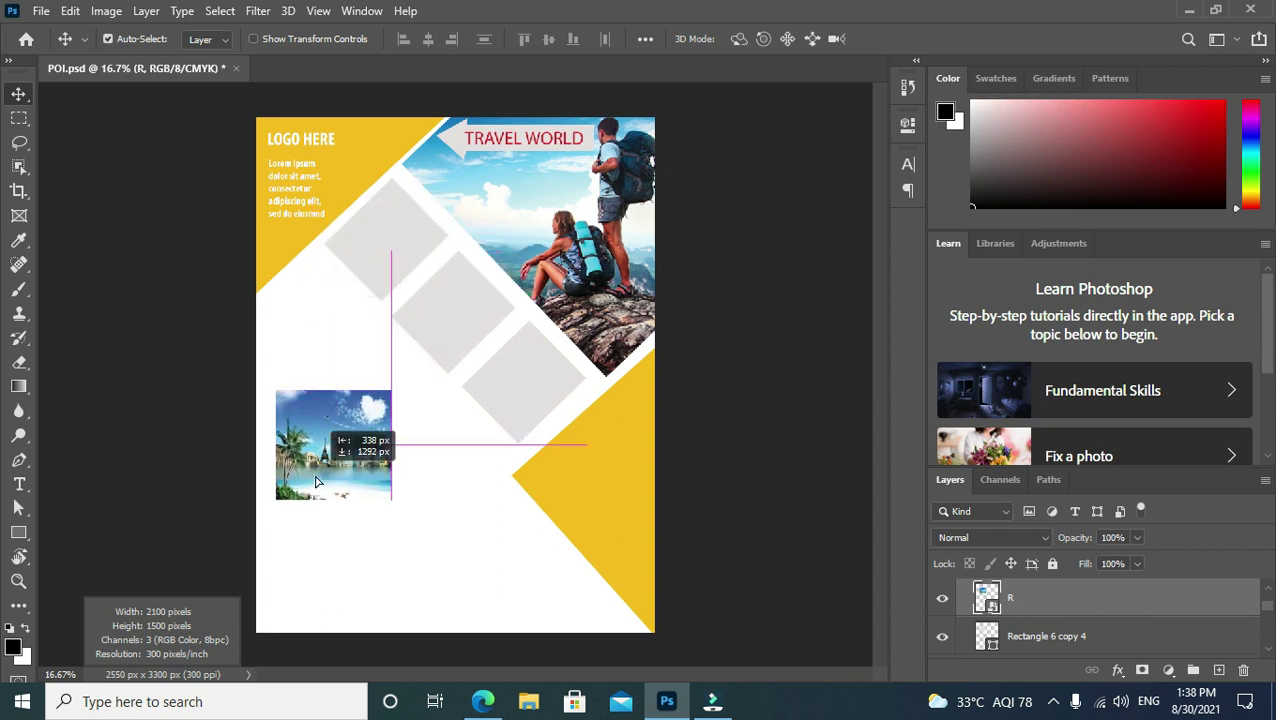
right_click(312, 466)
right_click(316, 414)
left_click(348, 441)
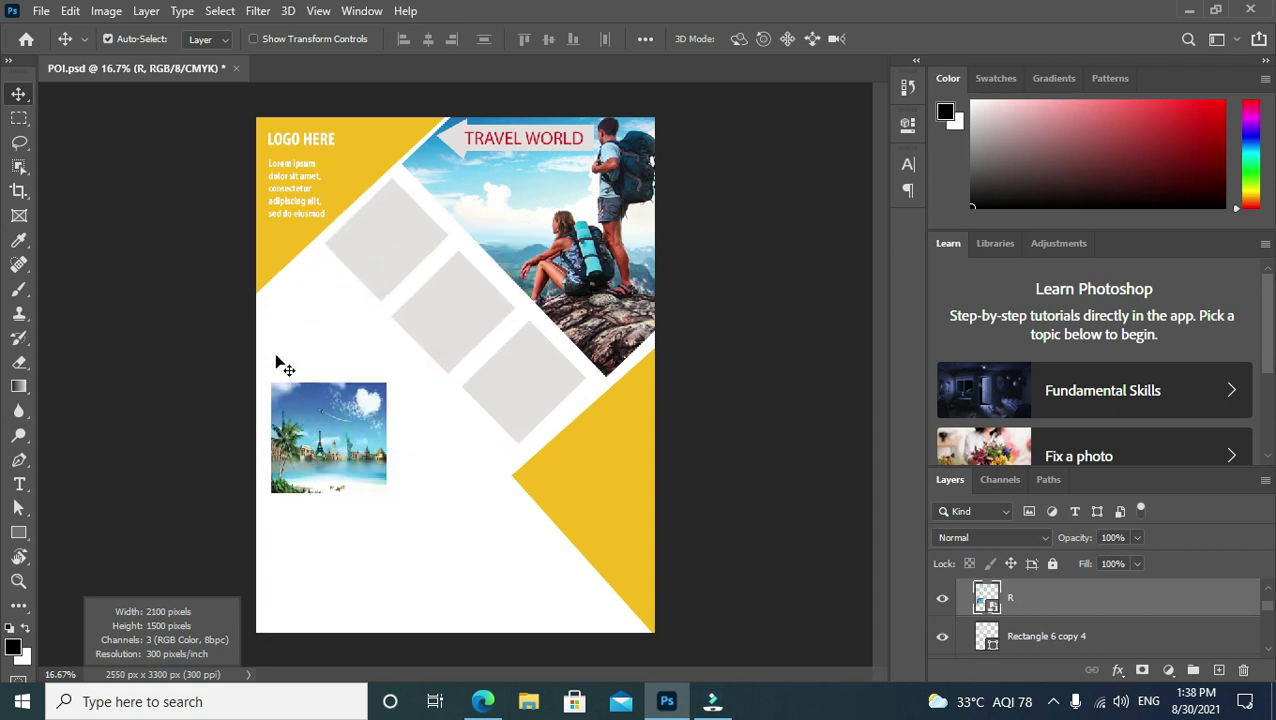
key("ctrl+t")
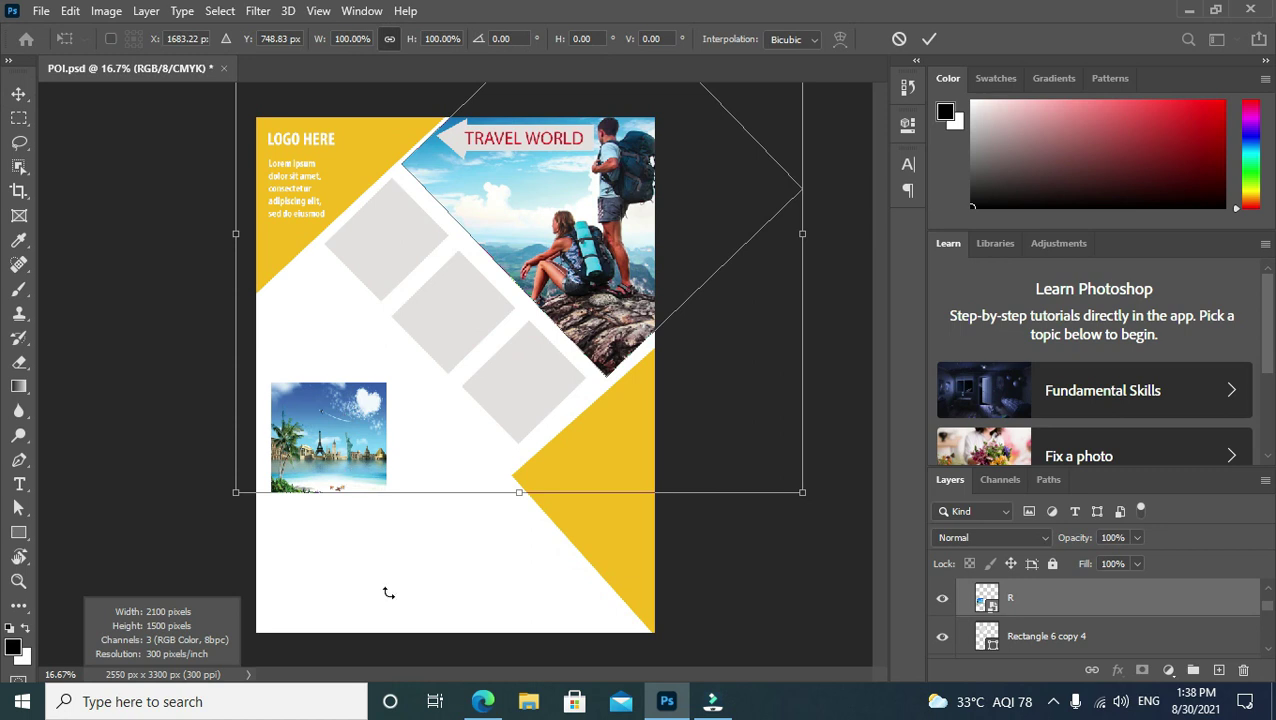
left_click_drag(388, 593, 395, 594)
left_click(925, 38)
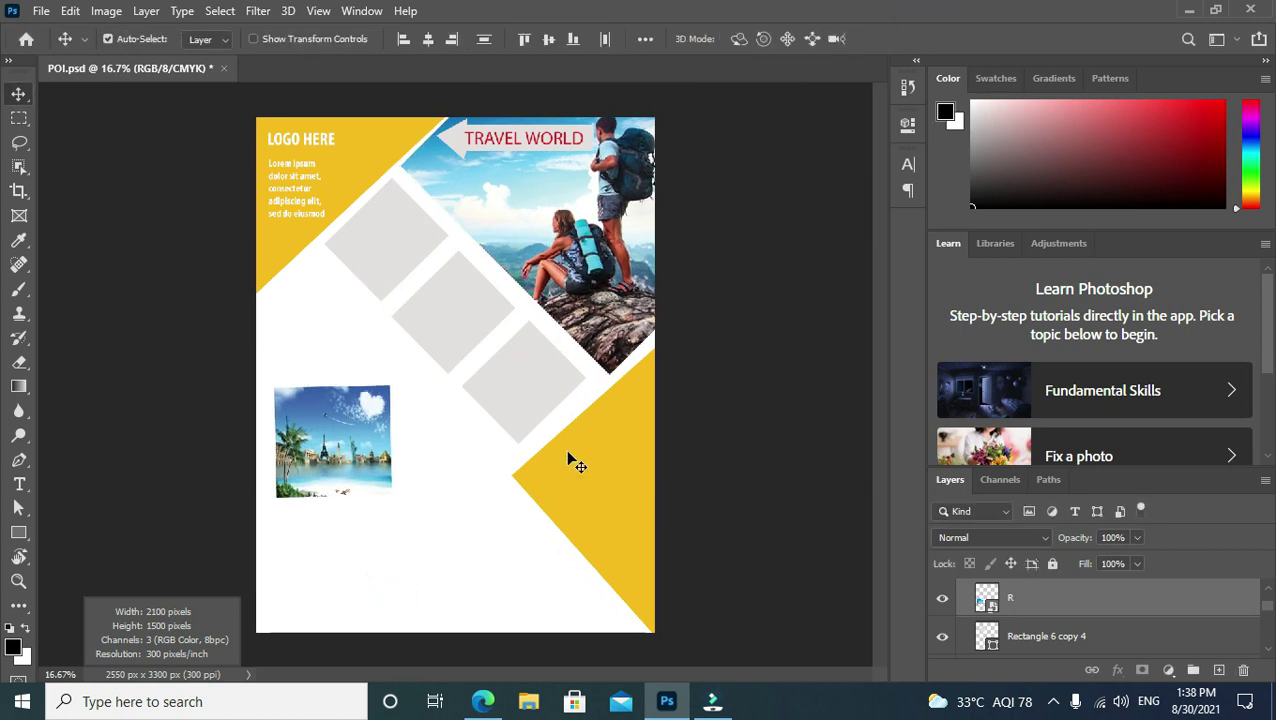
Return photo R over the top-left diamond and make its layer active.
left_click_drag(319, 464, 356, 420)
key("ctrl+z")
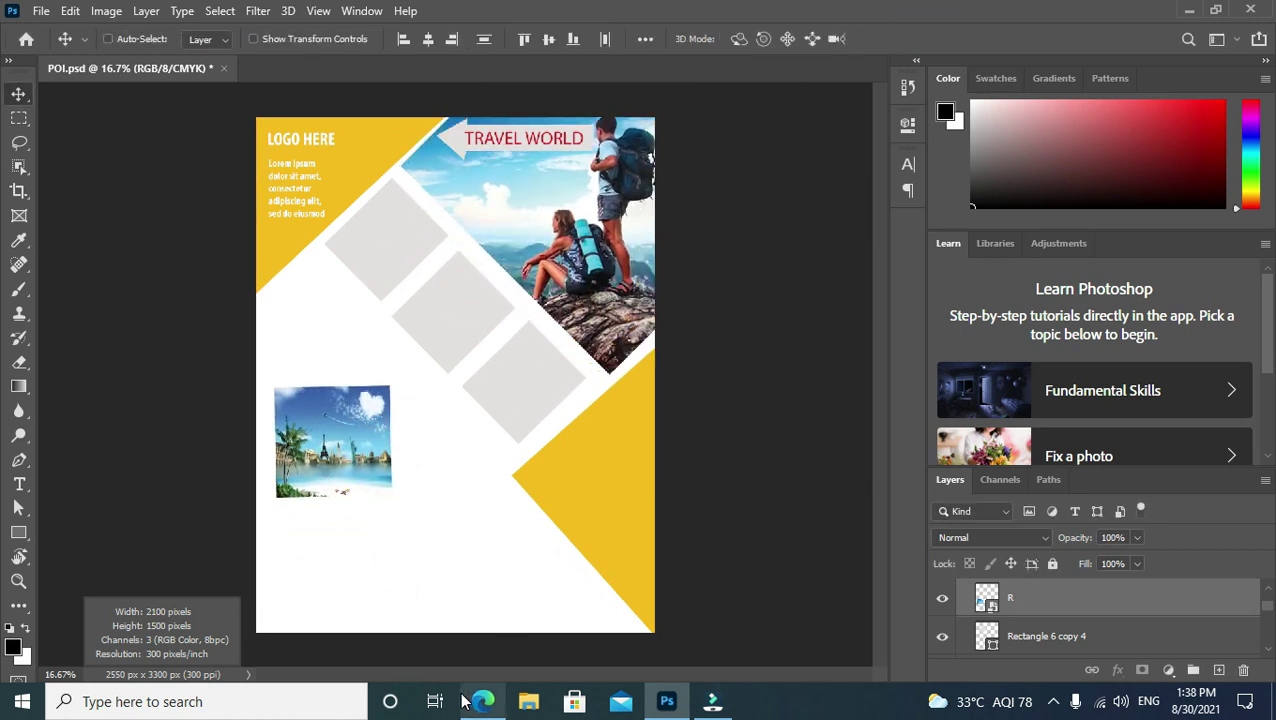
key("ctrl+shift+z")
right_click(393, 260)
left_click(419, 263)
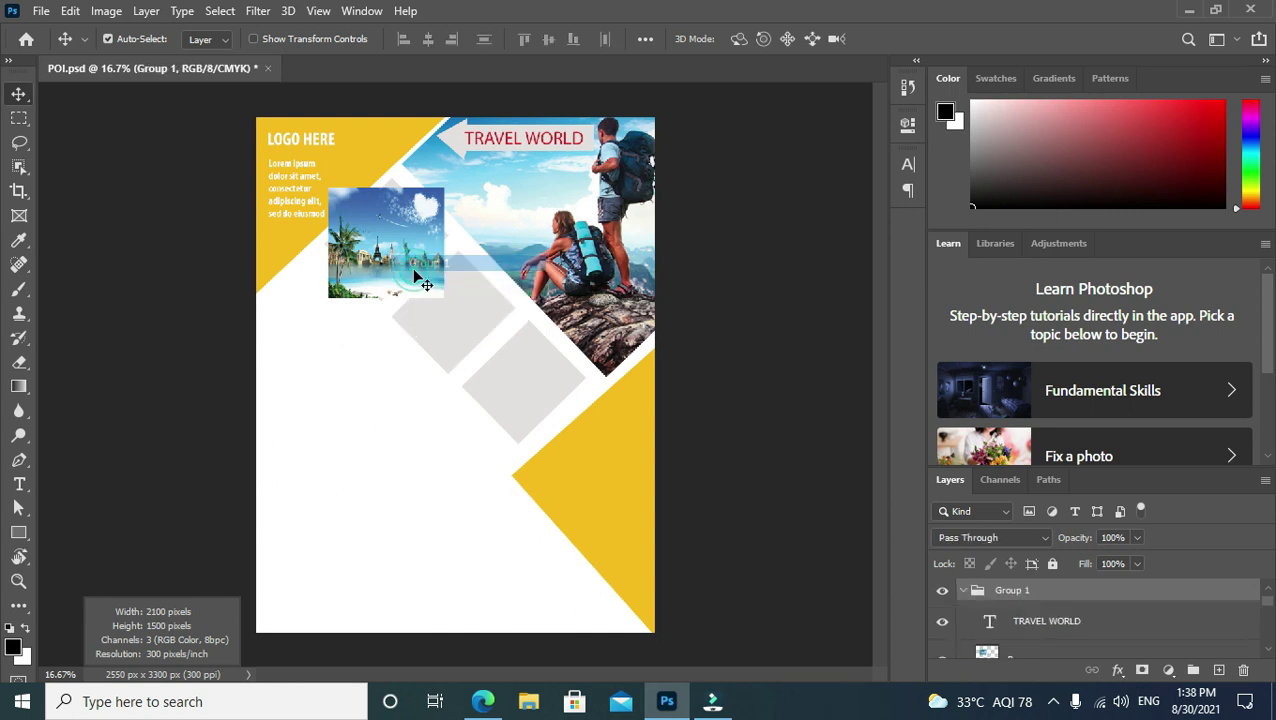
right_click(414, 266)
left_click(437, 275)
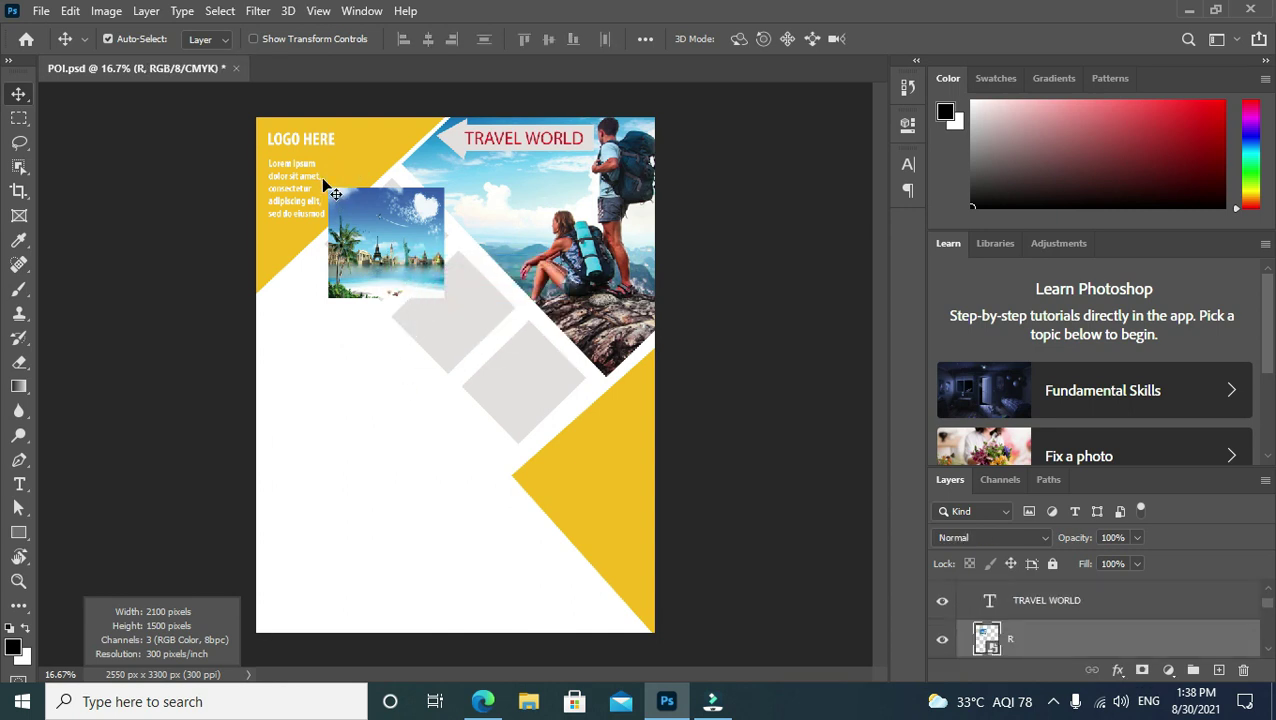
Nudge the Lorem ipsum block, then enlarge photo R over the top-left diamond.
left_click_drag(323, 186, 321, 181)
left_click(409, 286)
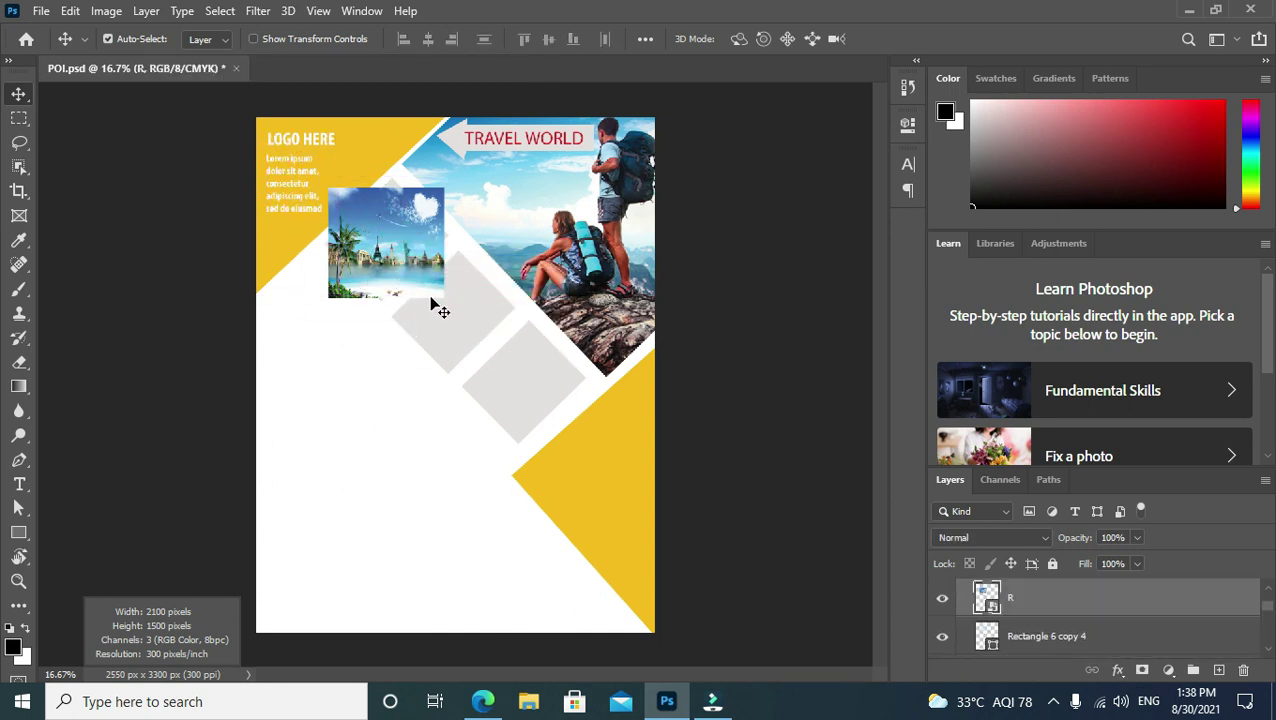
left_click_drag(395, 290, 353, 624)
left_click_drag(278, 520, 437, 668)
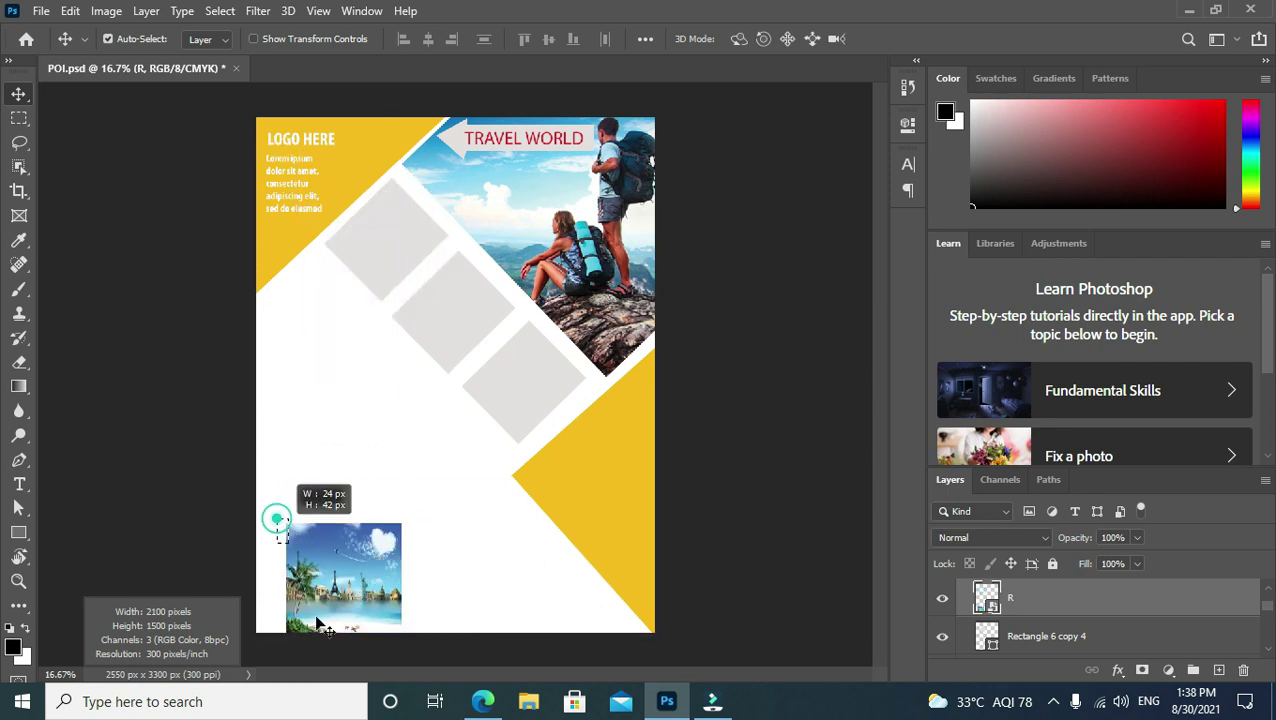
key("ctrl+t")
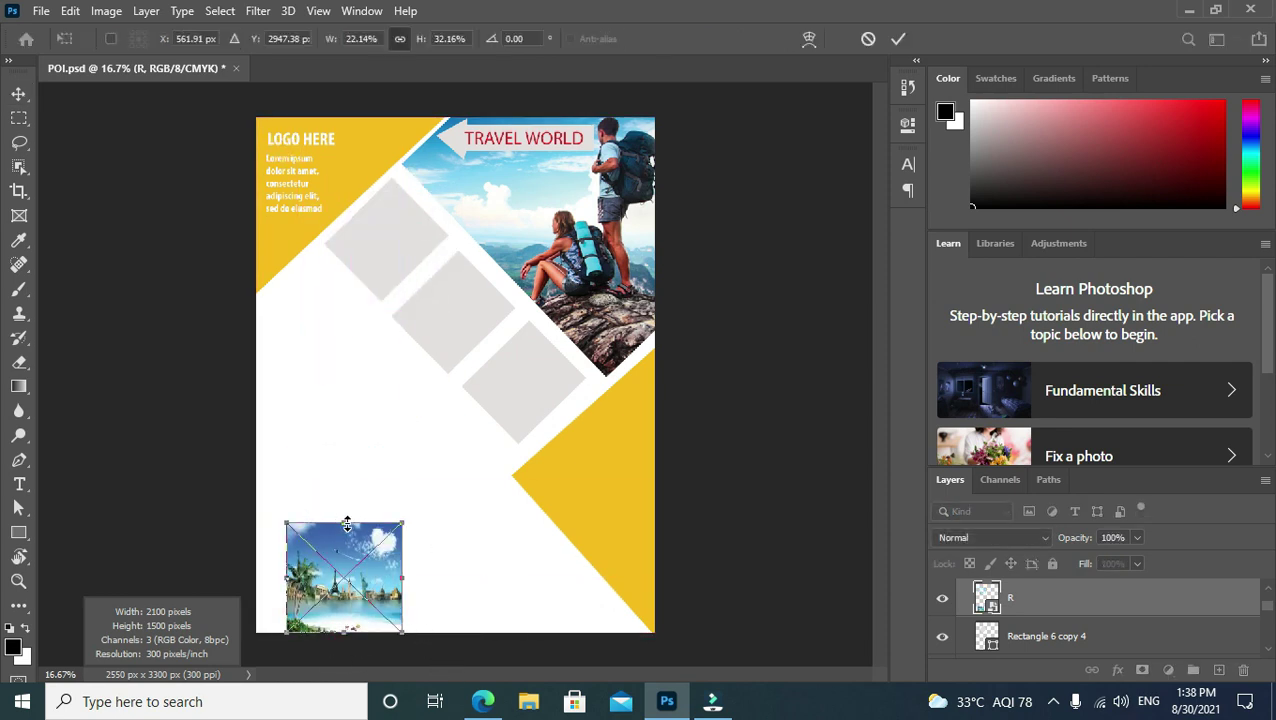
left_click_drag(397, 522, 413, 512)
left_click_drag(390, 576, 423, 240)
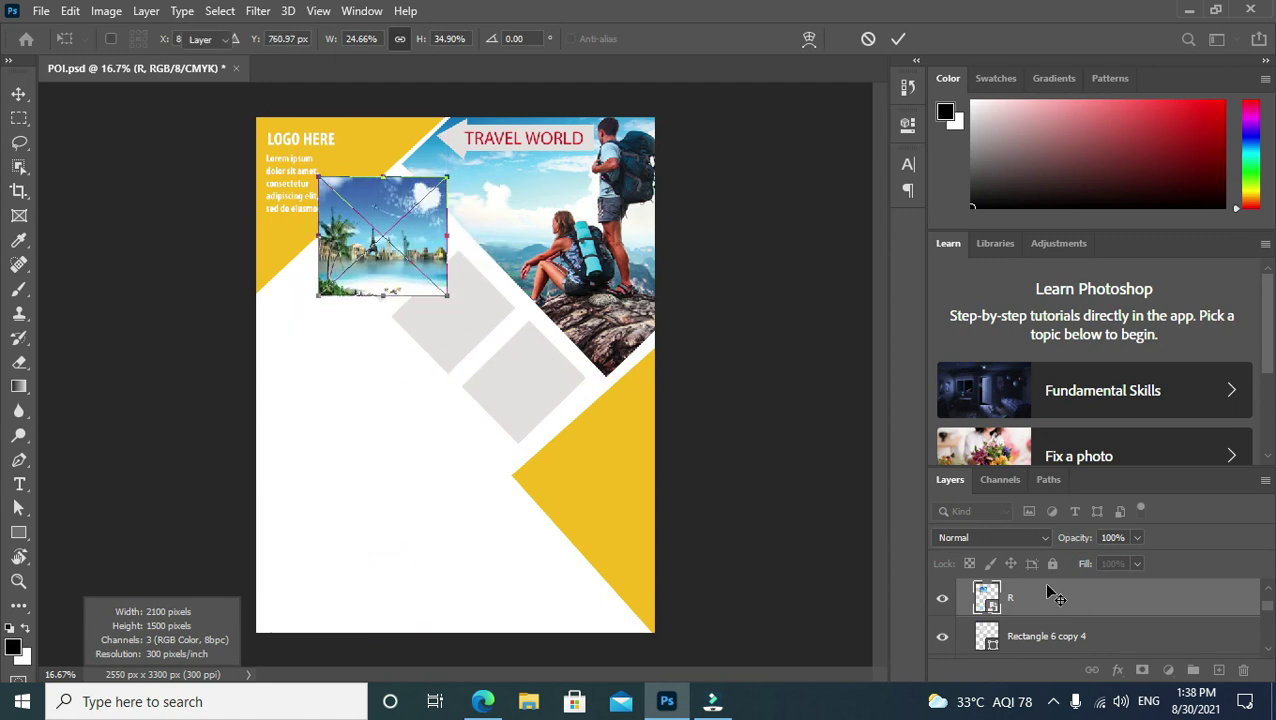
key("Return")
Clip photo R into the top-left diamond and shift it slightly down-left.
right_click(1031, 600)
left_click(1100, 423)
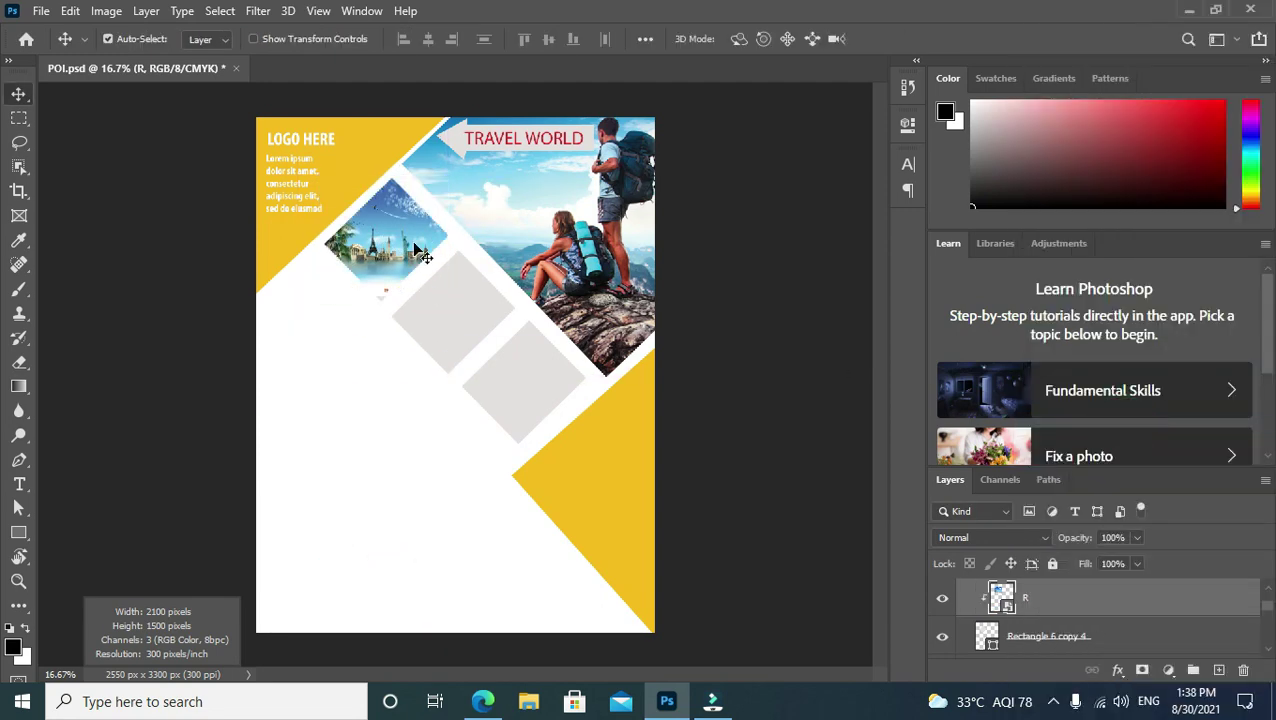
left_click_drag(313, 291, 308, 296)
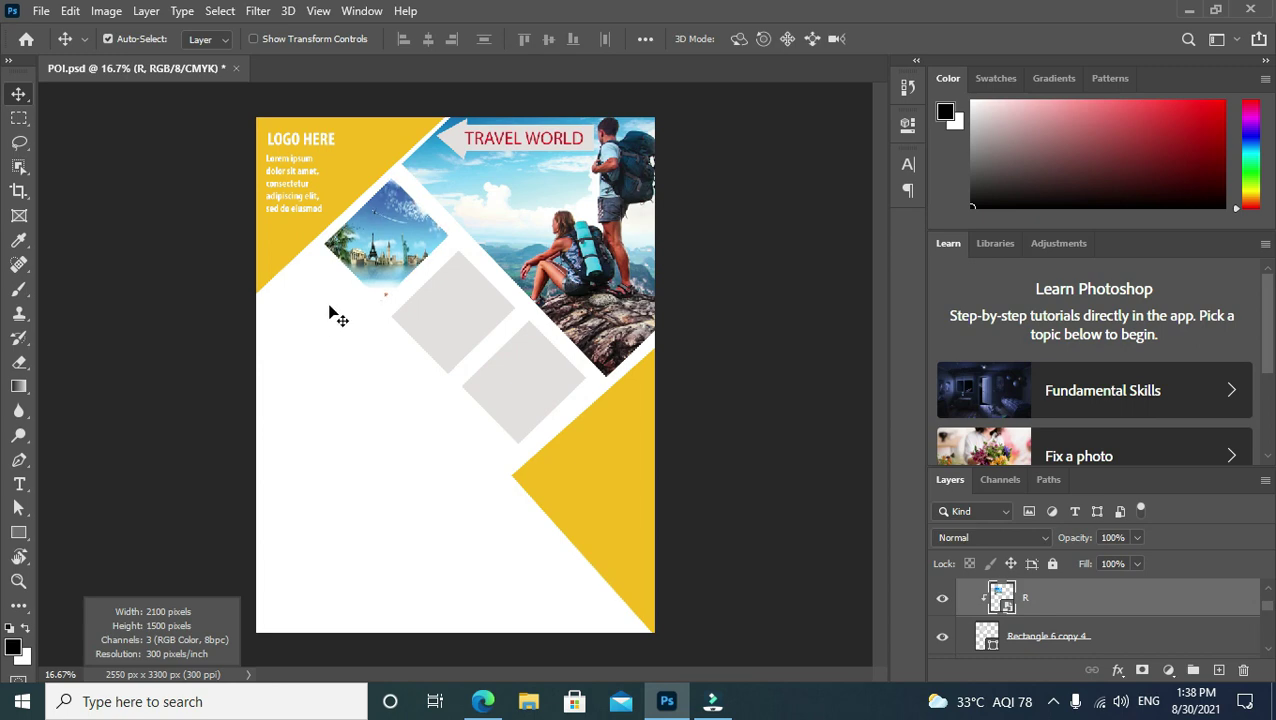
Embed photo S into the flyer and shrink it.
left_click(41, 11)
left_click(100, 382)
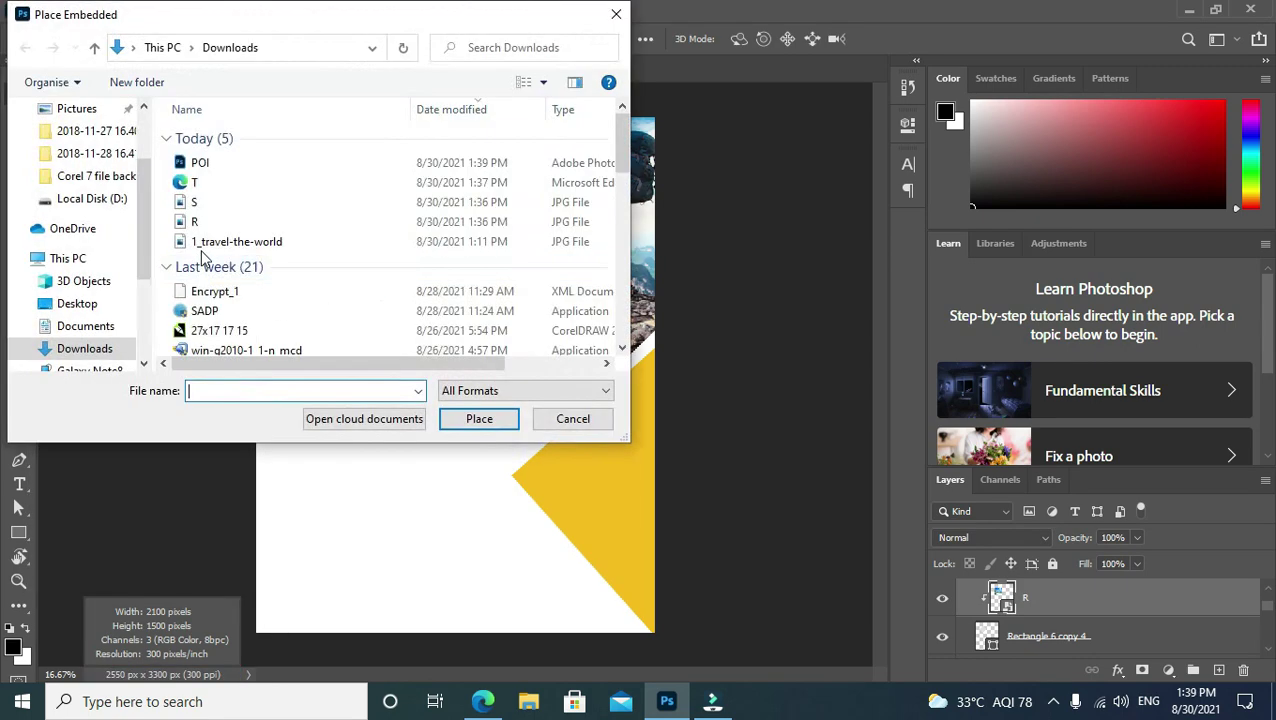
double_click(200, 205)
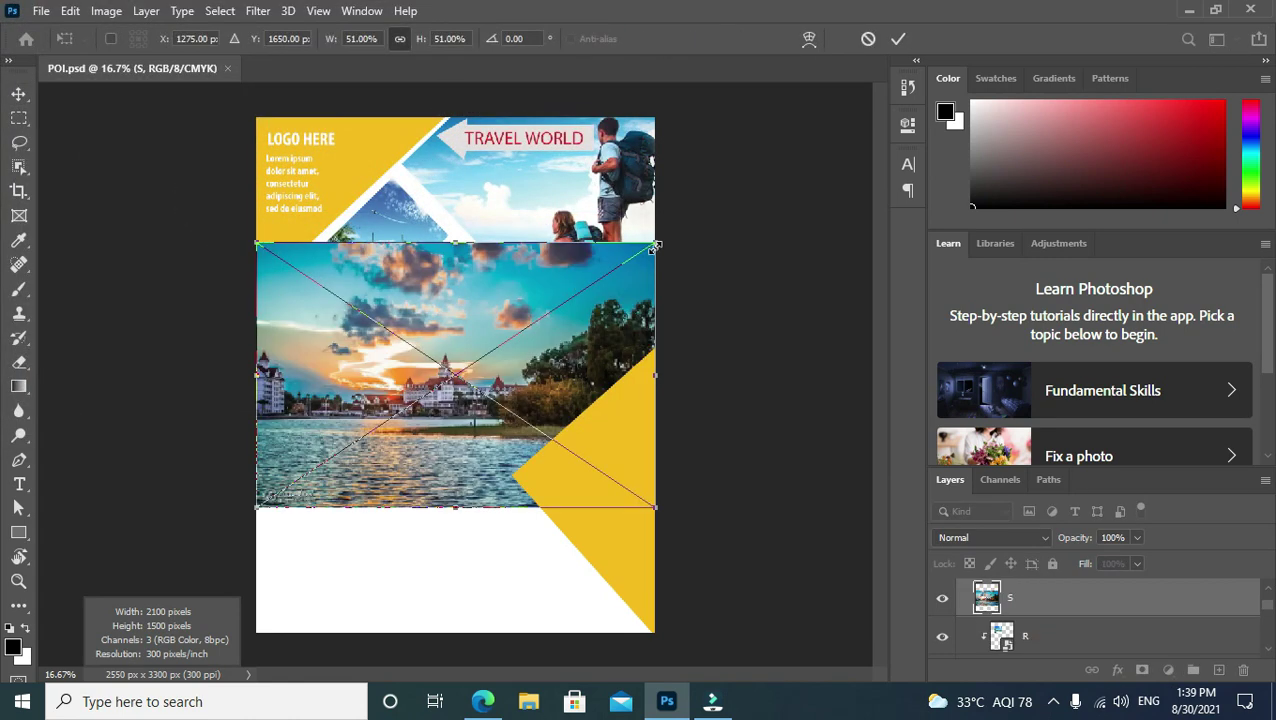
mouse_move(655, 245)
left_mouse_down()
mouse_move(424, 391)
mouse_move(505, 280)
left_mouse_up()
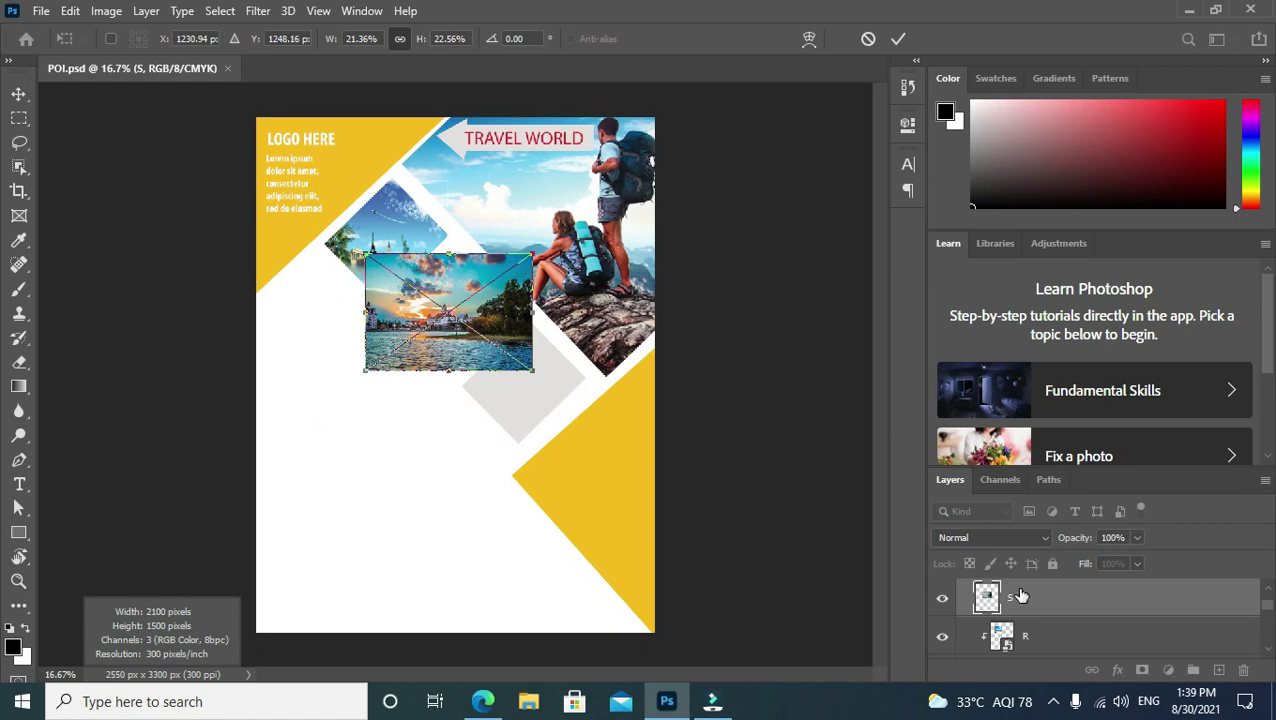
key("Return")
Clip photo S to the diamond below, then release it and move it bottom-left.
right_click(1024, 597)
left_click(862, 423)
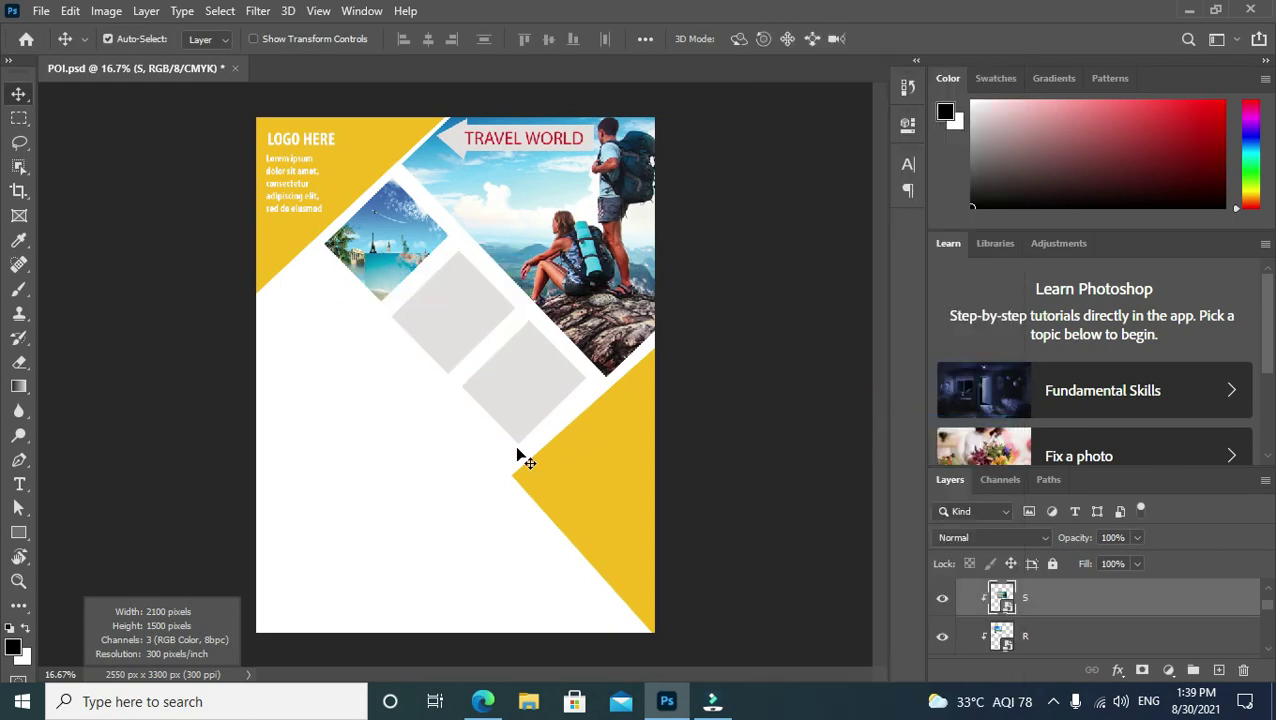
key("ctrl+alt+g")
left_click(108, 39)
left_click_drag(450, 310, 341, 592)
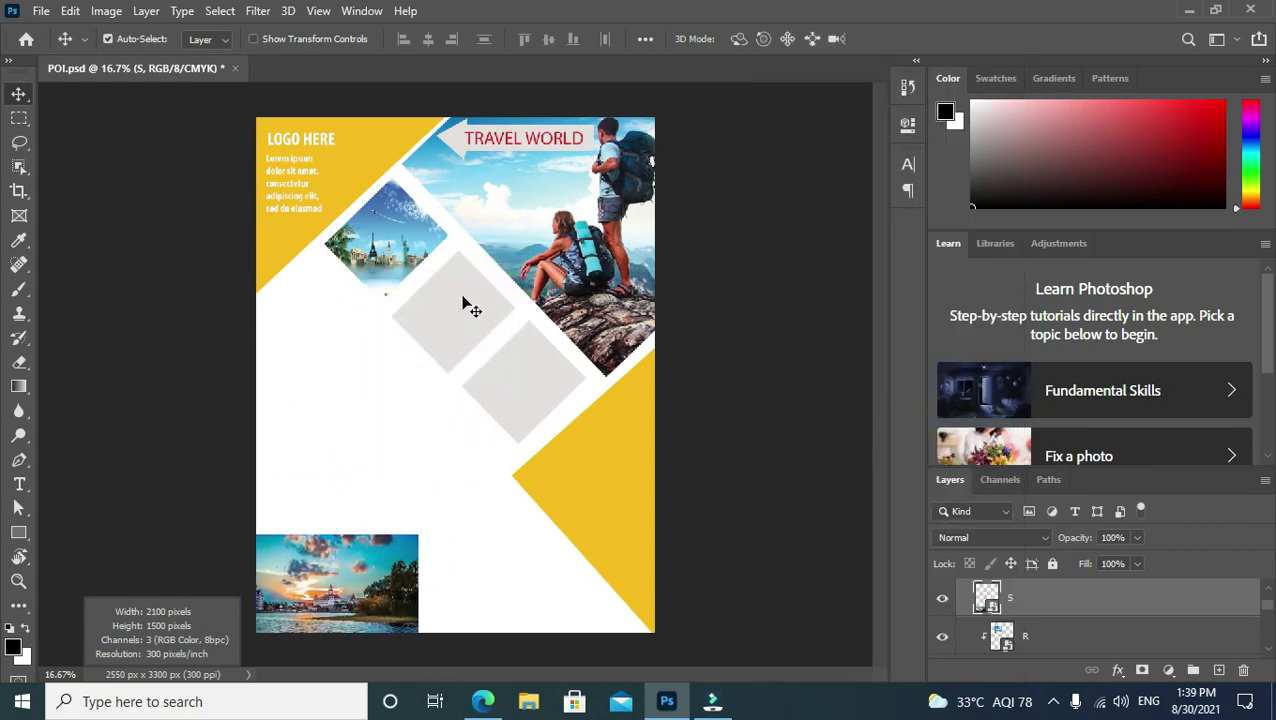
Delete the photo S layer.
right_click(460, 310)
right_click(340, 588)
left_click(292, 592)
right_click(1165, 585)
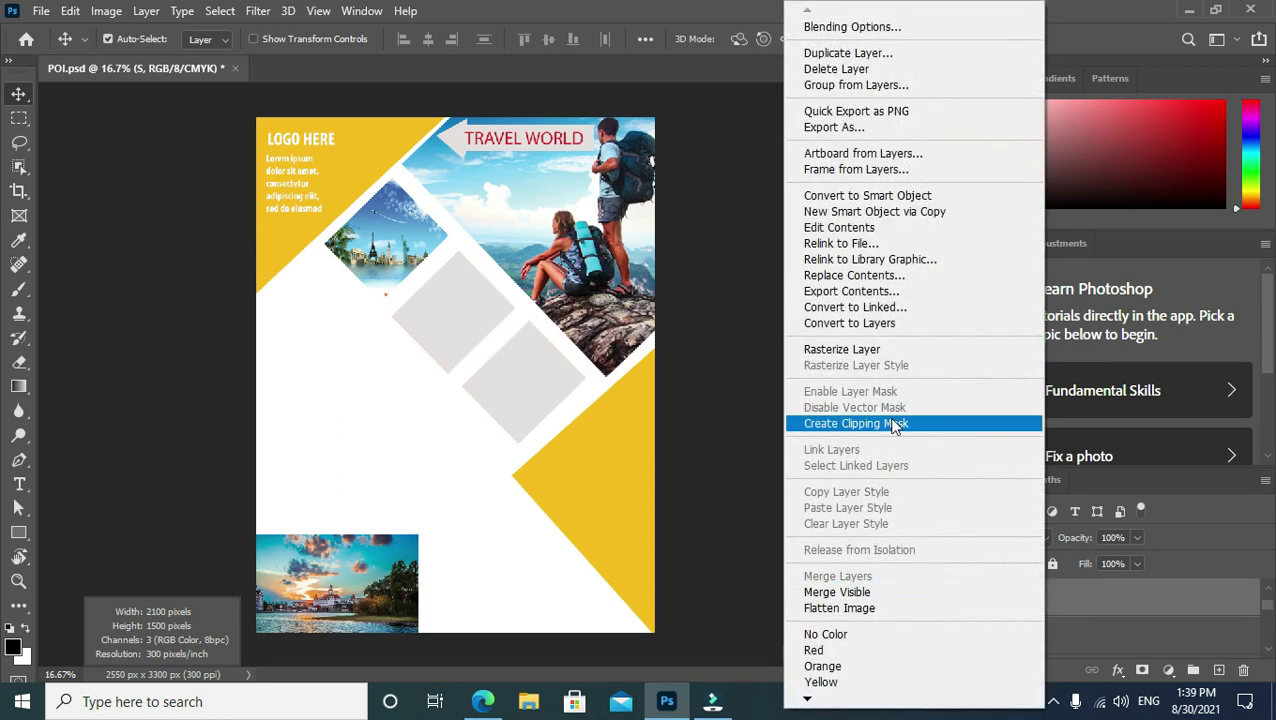
left_click(836, 69)
left_click(547, 272)
Embed photo S again above the middle diamond layer and shrink it.
right_click(423, 308)
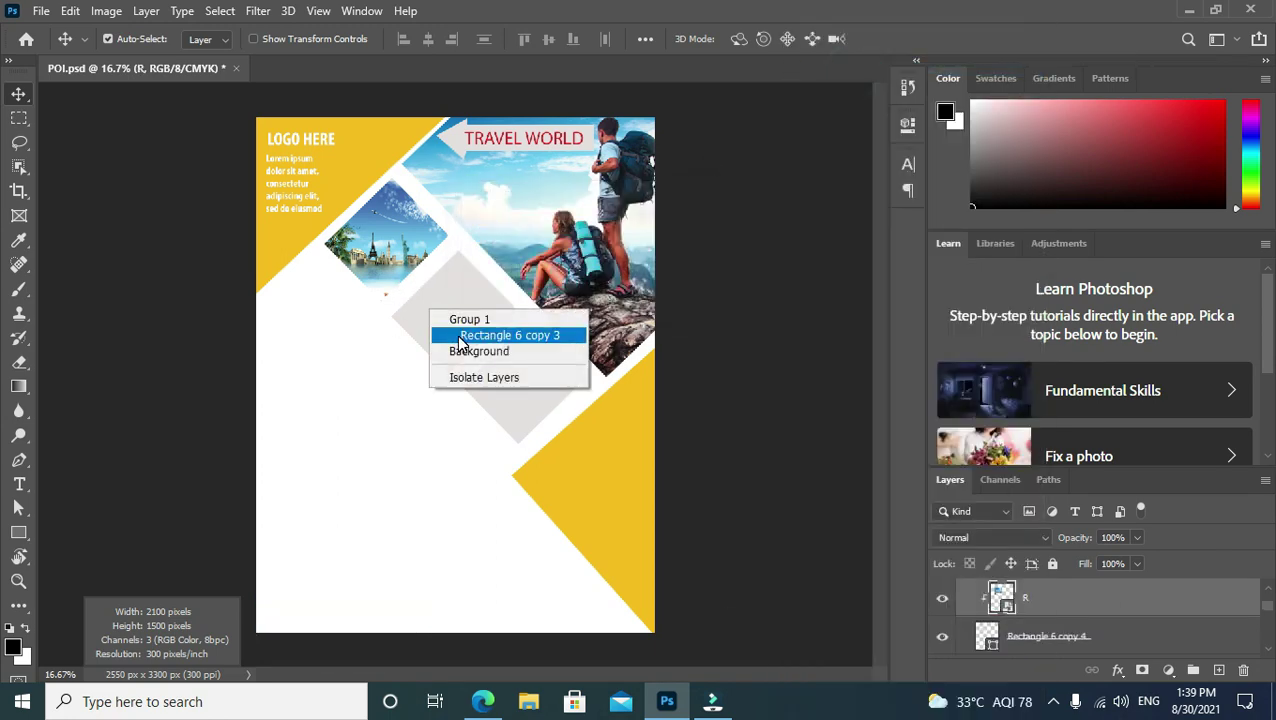
left_click(440, 334)
left_click(40, 10)
left_click(115, 382)
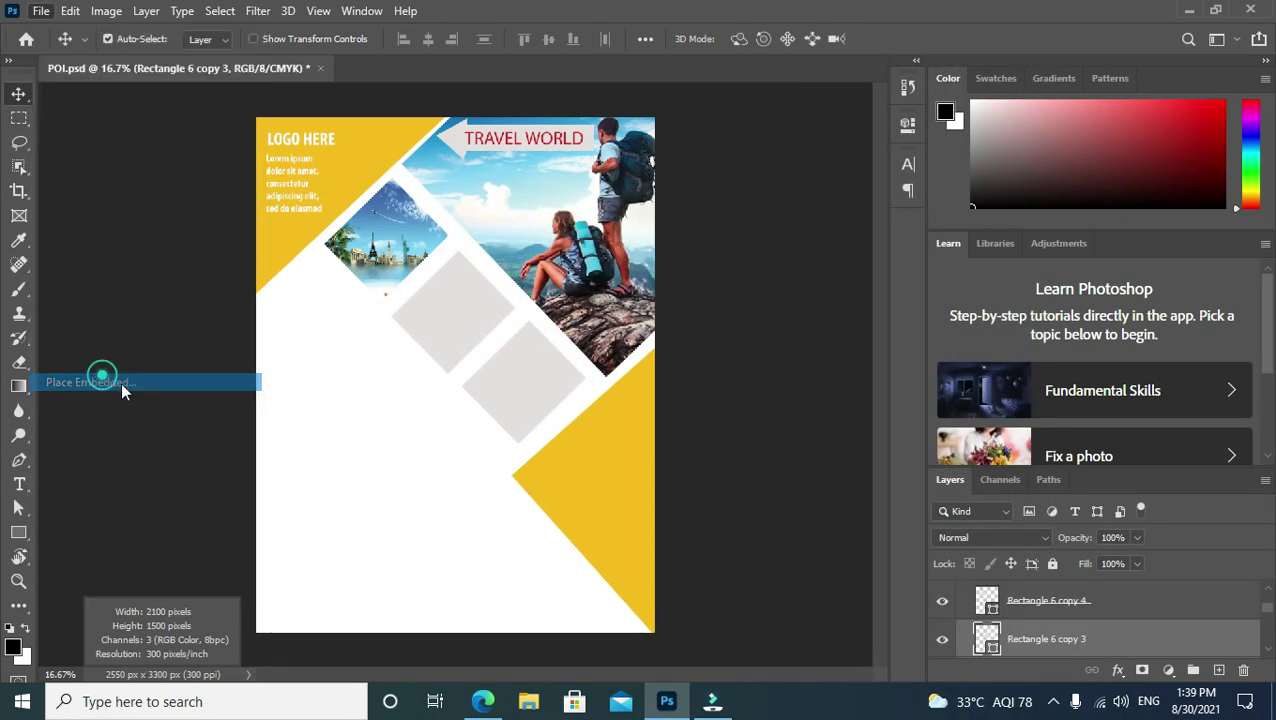
double_click(308, 202)
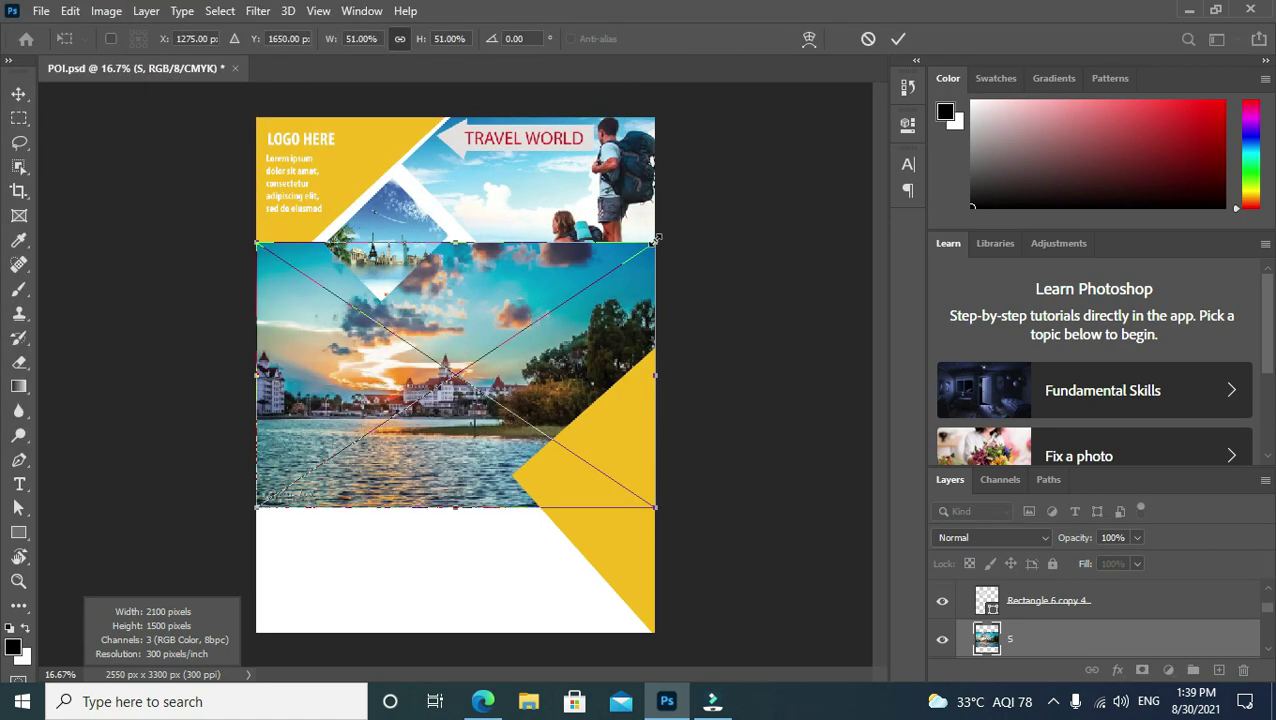
left_click_drag(655, 240, 470, 348)
left_click_drag(381, 443, 456, 335)
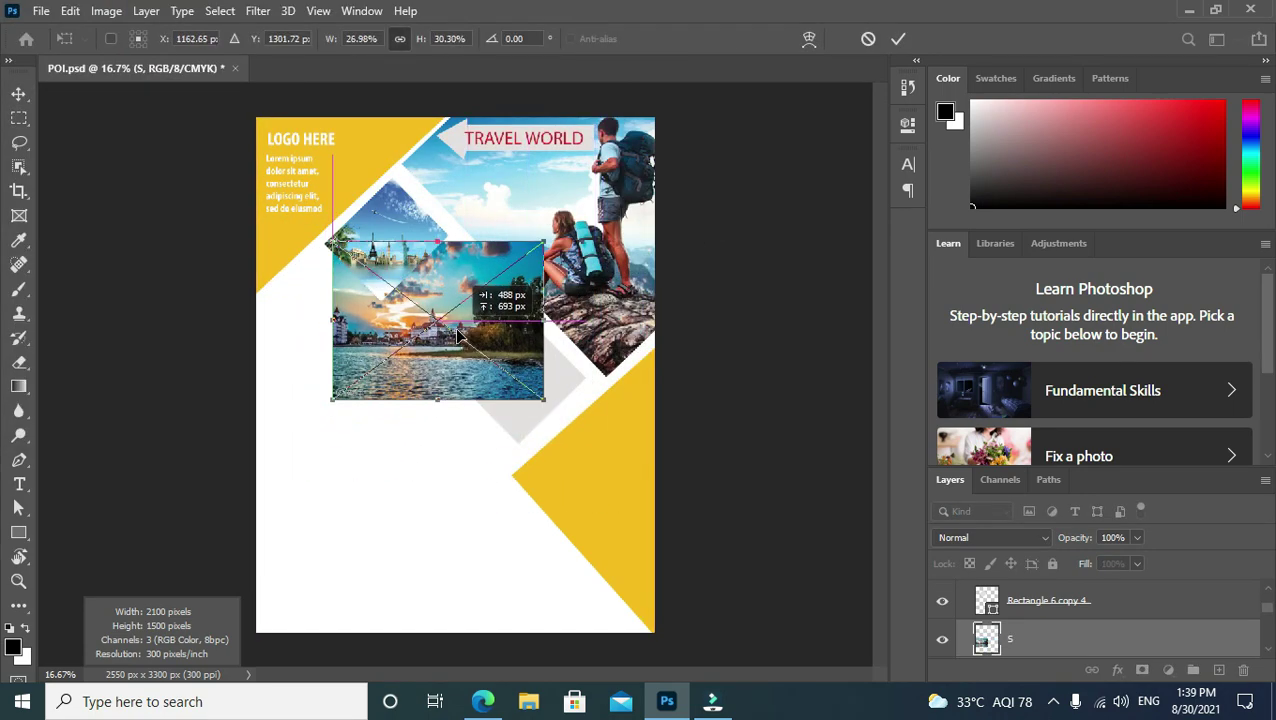
Fit the sunset photo over the second diamond and clip it to the shape.
left_click_drag(545, 240, 523, 259)
left_click_drag(461, 346, 481, 328)
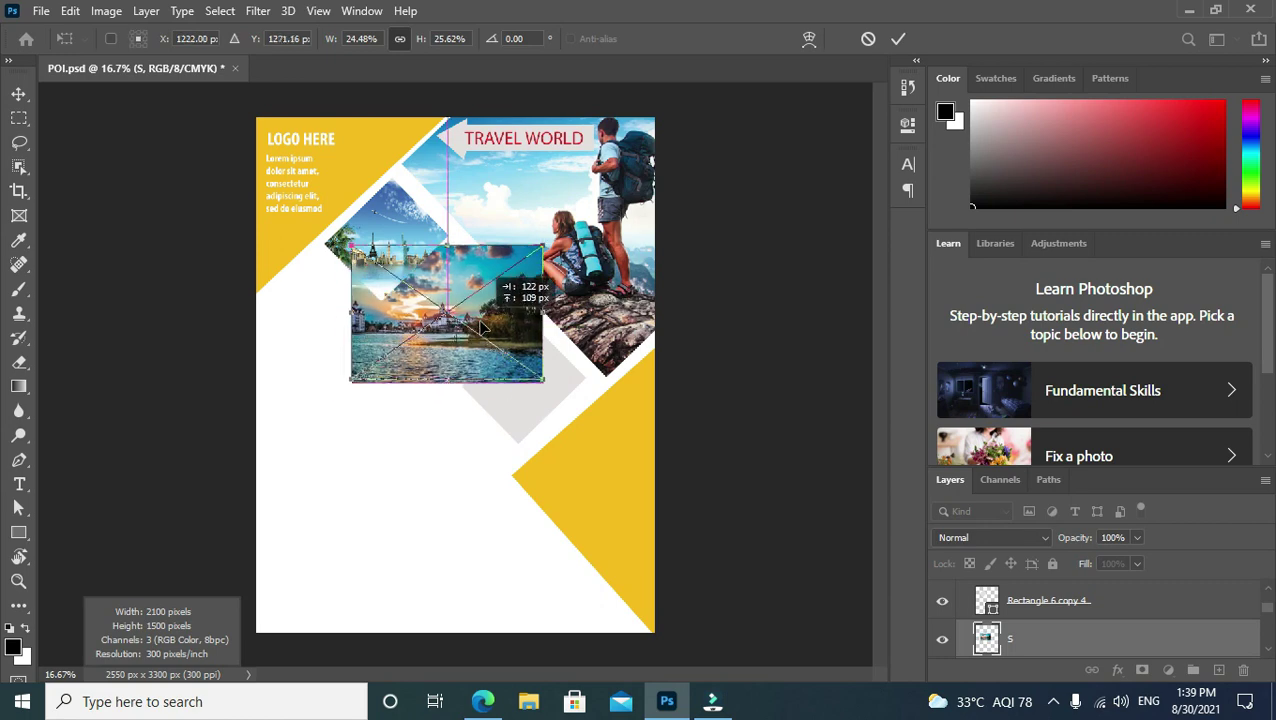
left_click_drag(544, 245, 500, 300)
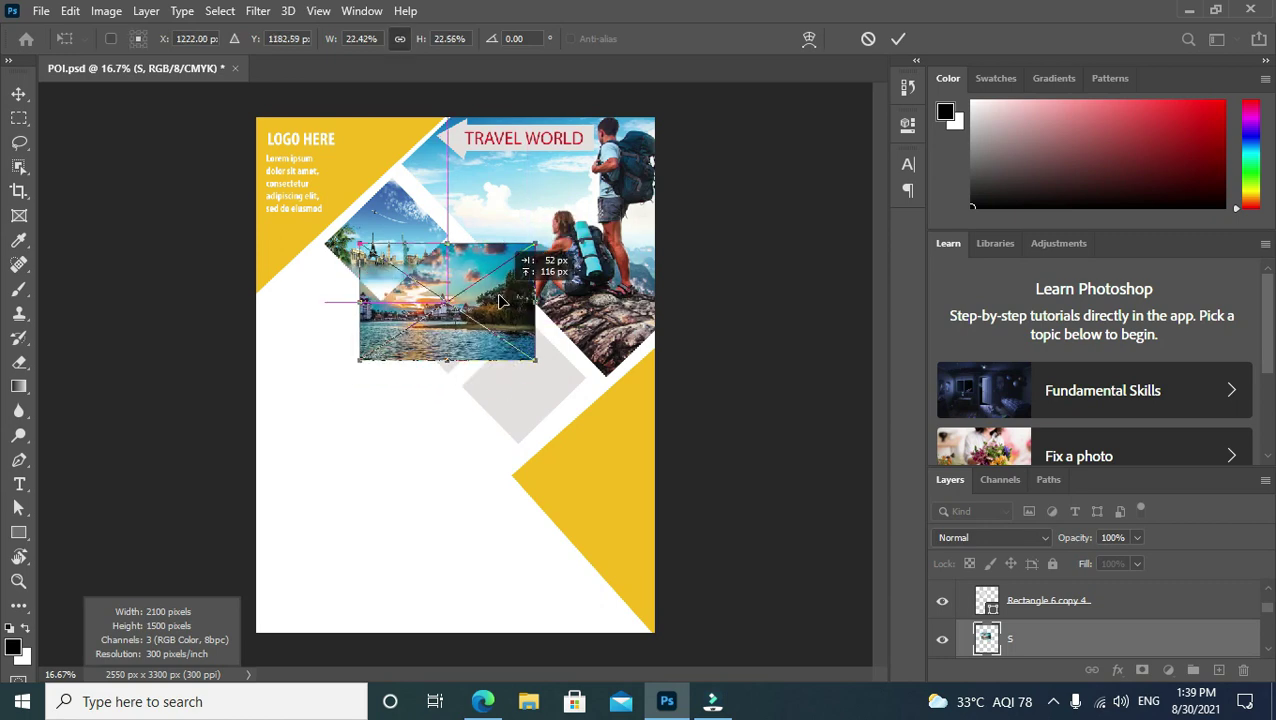
left_click_drag(447, 361, 447, 373)
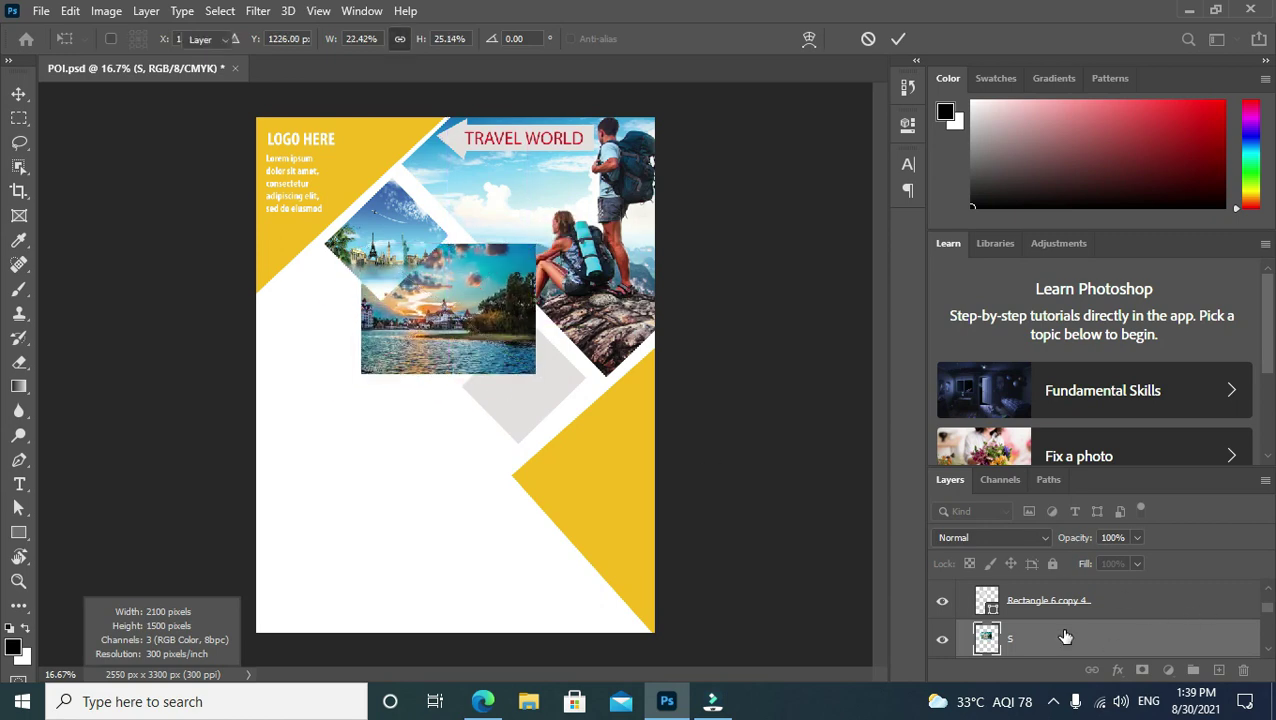
key("Return")
right_click(1022, 636)
left_click(826, 428)
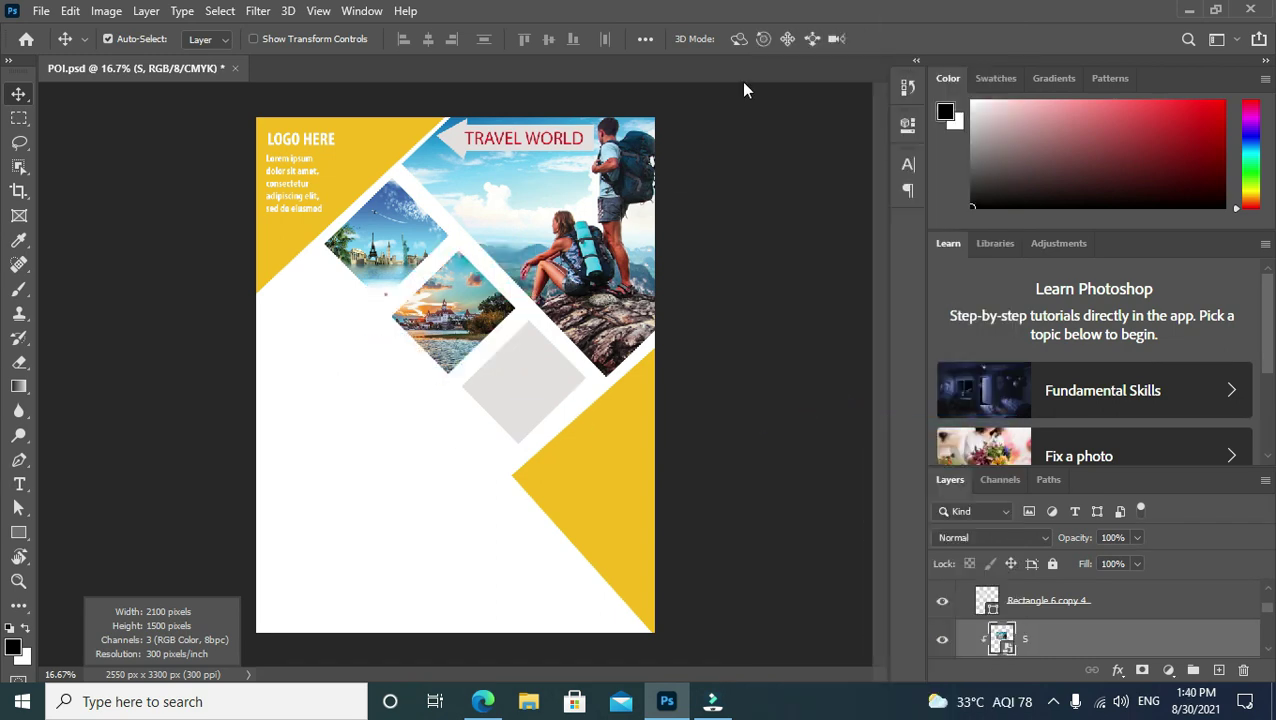
Select the Rectangle 6 copy 2 layer; placing image T fails, so return to Bing Images.
right_click(557, 389)
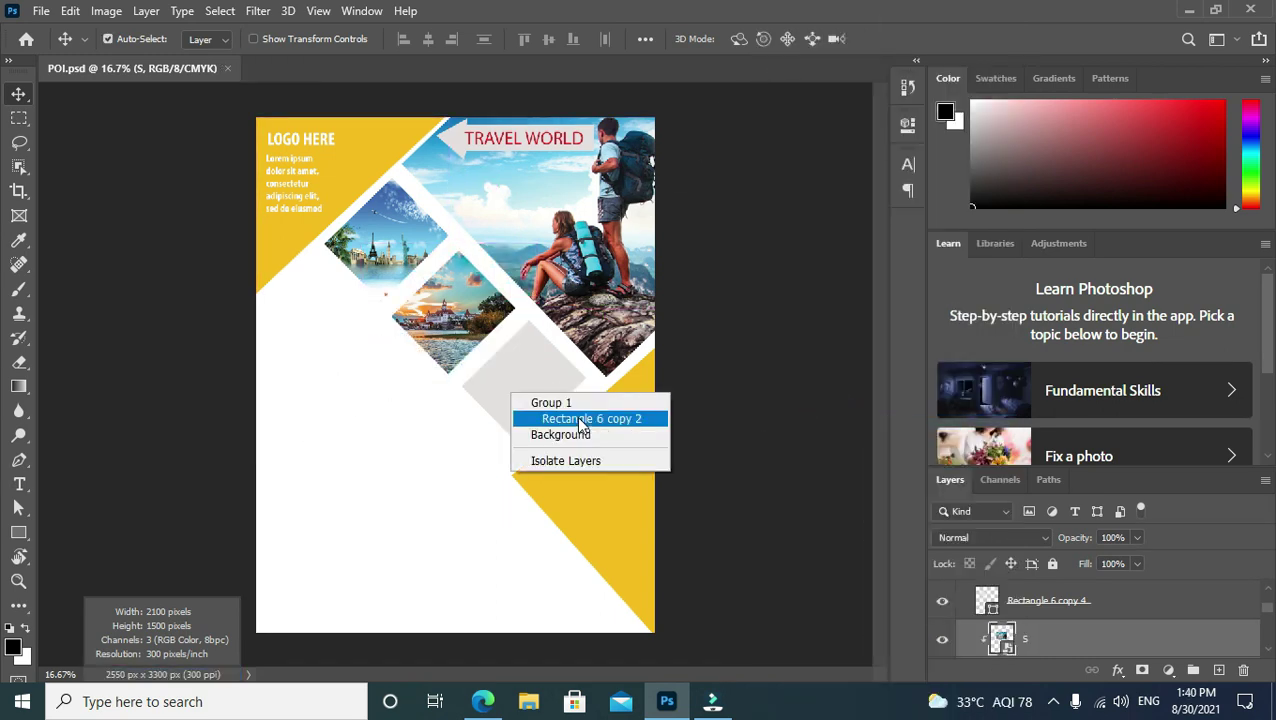
left_click(582, 420)
left_click(41, 11)
left_click(91, 382)
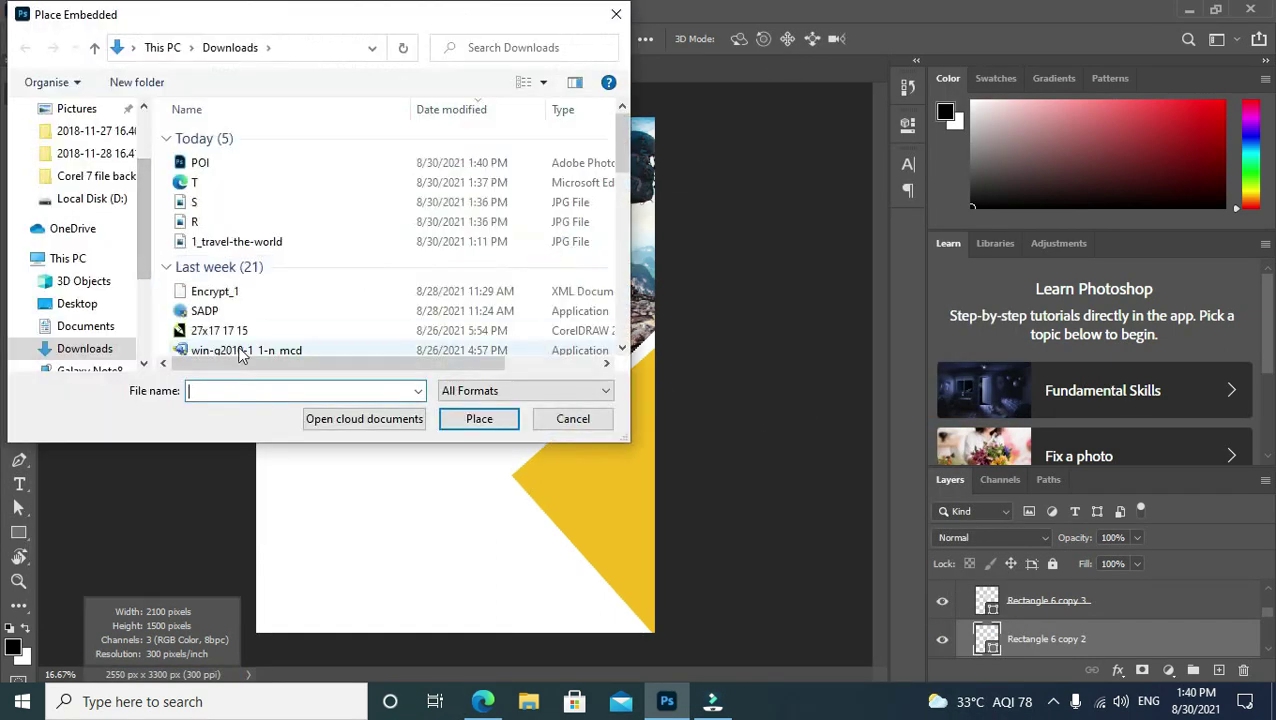
double_click(237, 185)
left_click(629, 281)
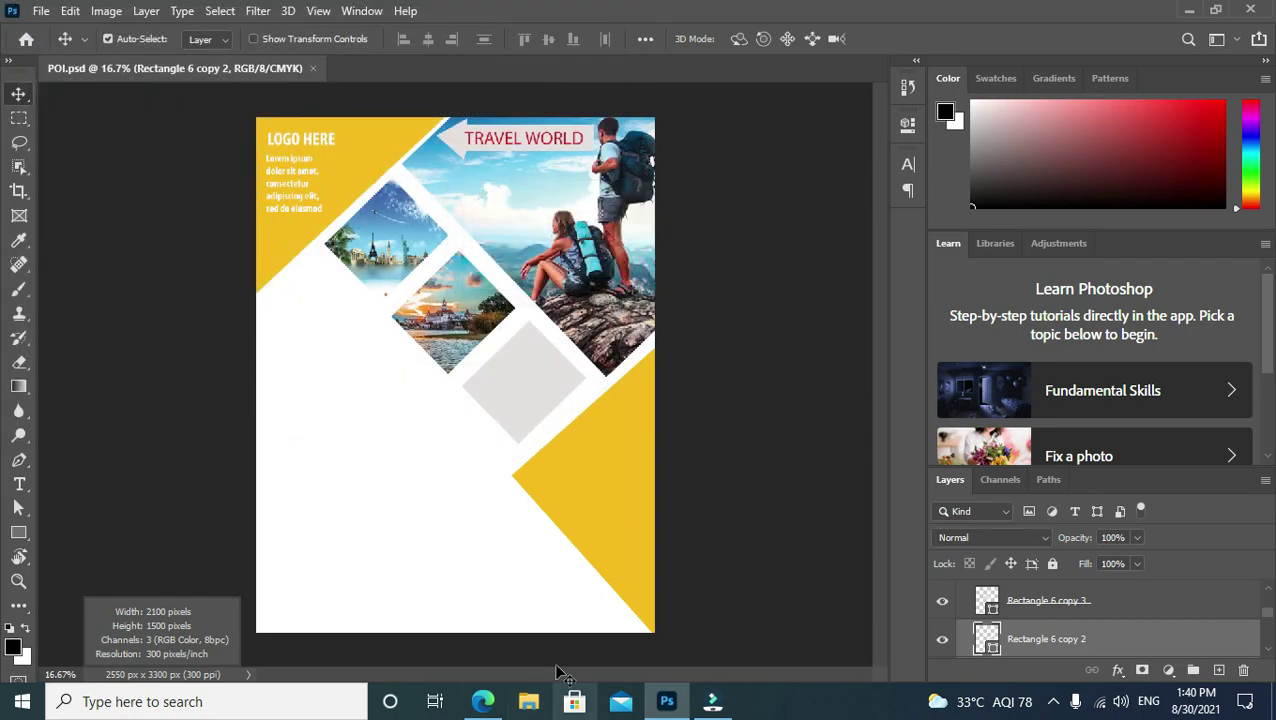
left_click(483, 701)
Save the Bali lake-temple image from the Bing results into Downloads as U.
scroll(1050, 560, "down", 3)
scroll(1100, 555, "down", 2)
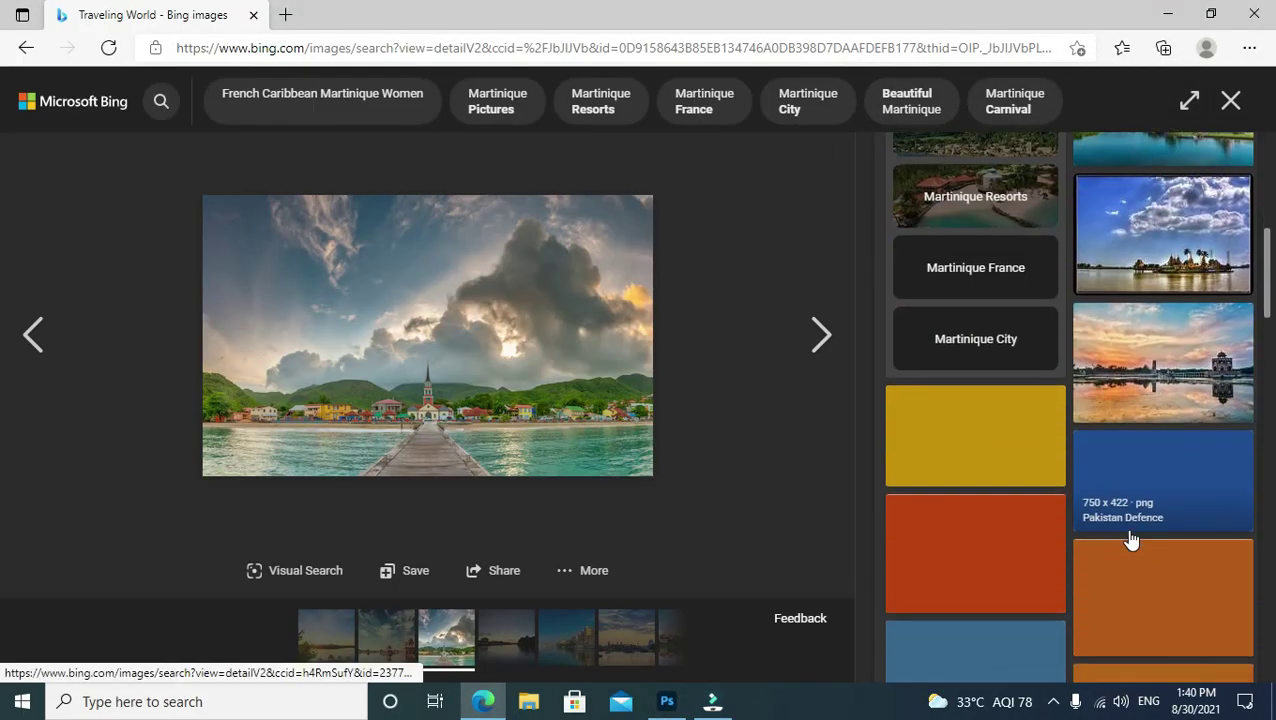
left_click(1169, 334)
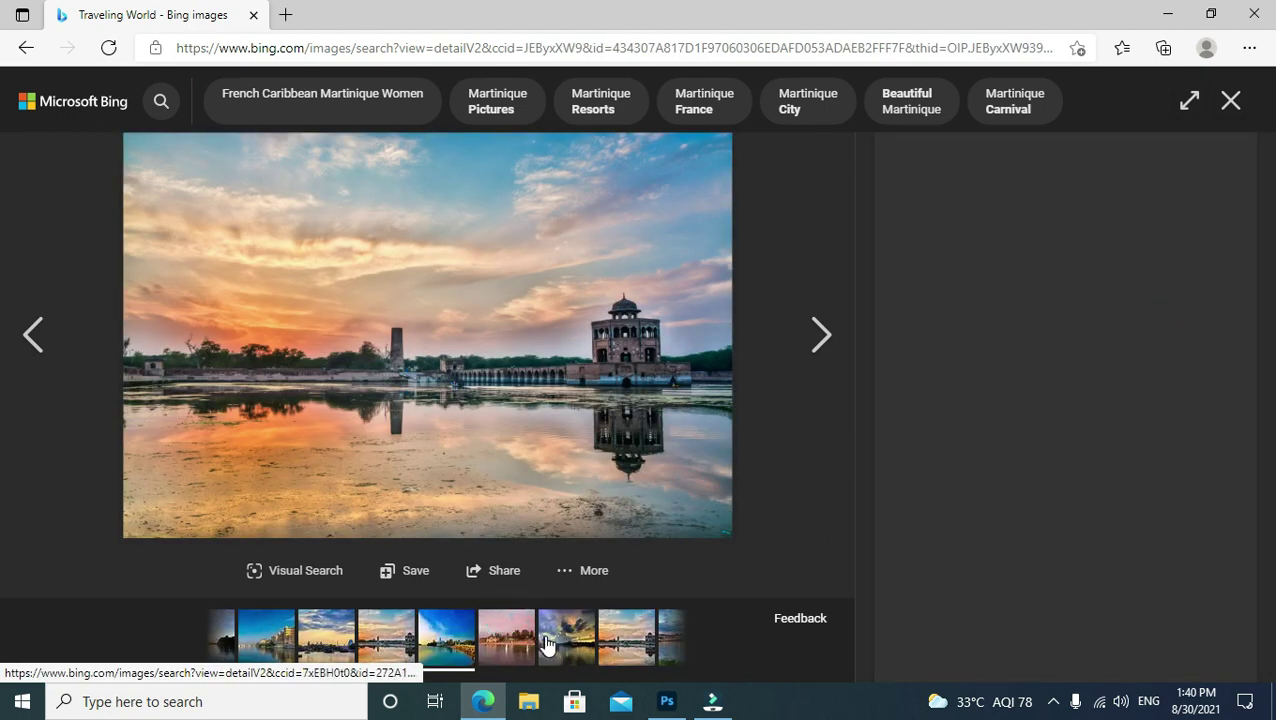
left_click(550, 645)
right_click(482, 333)
left_click(520, 340)
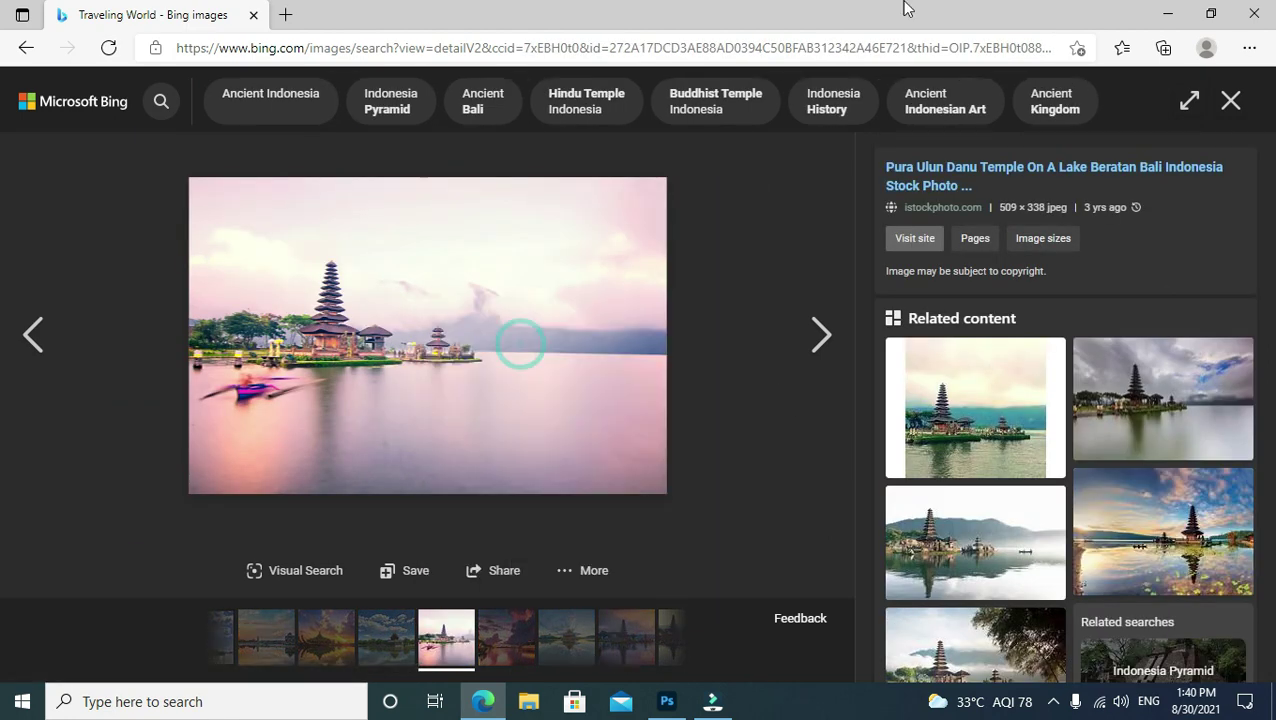
type("1")
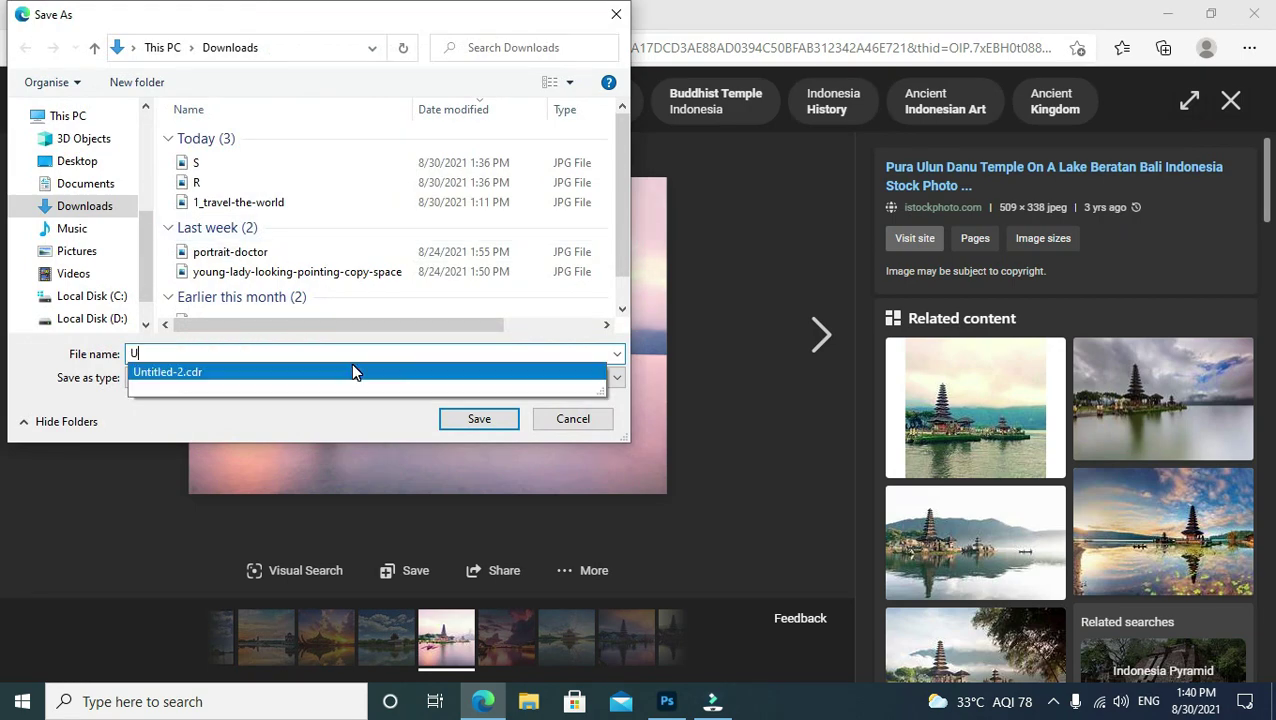
left_click(479, 419)
Back in Photoshop, embed the temple image U into the flyer.
key("alt+Tab")
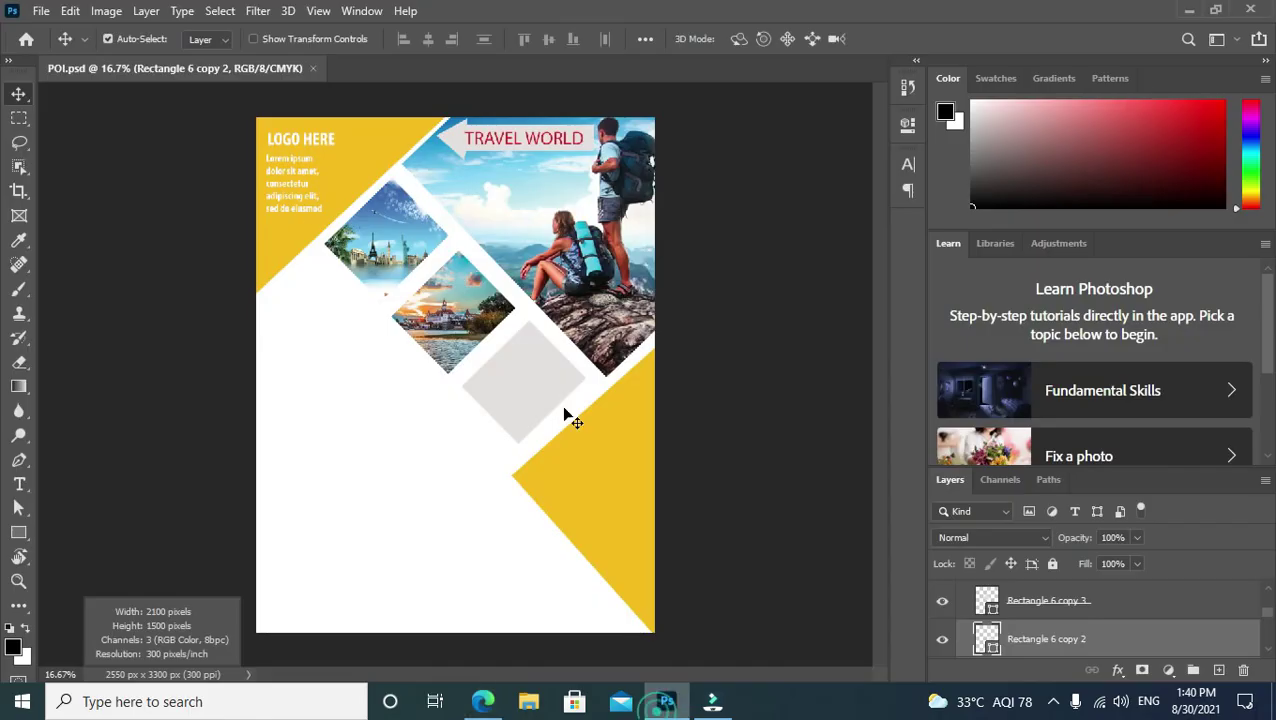
right_click(505, 358)
left_click(517, 420)
left_click(41, 11)
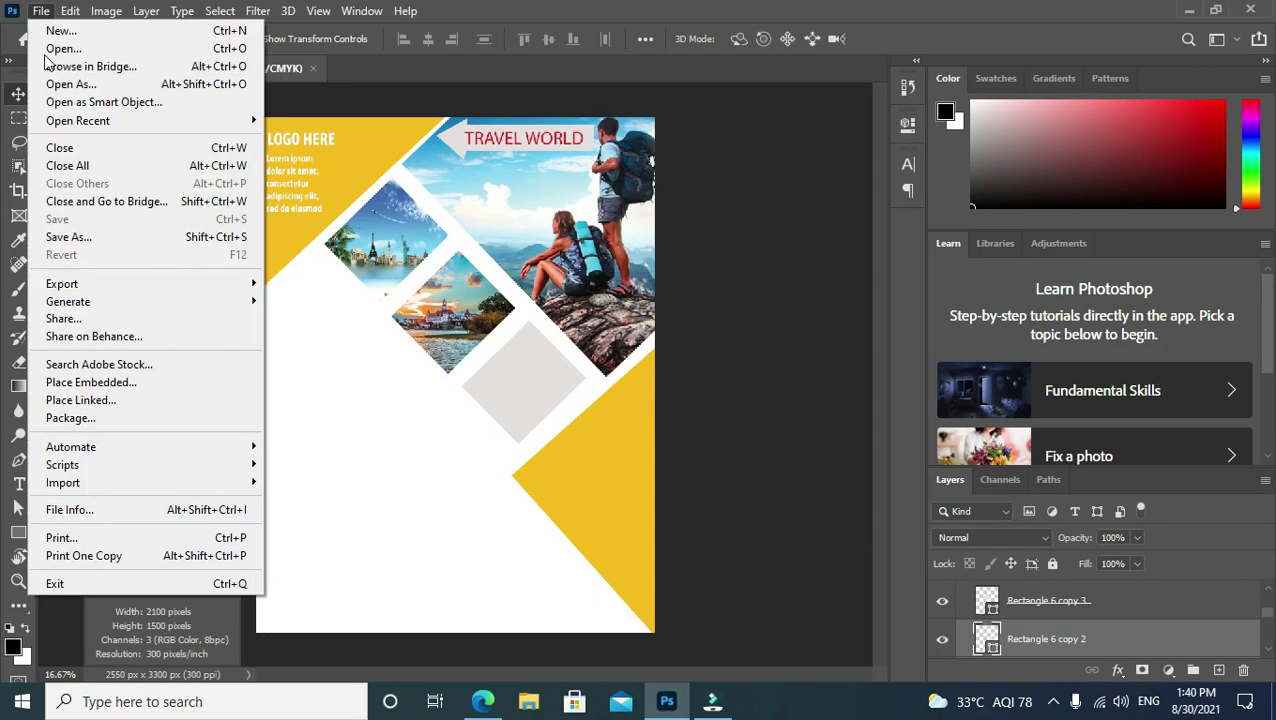
left_click(82, 382)
double_click(200, 162)
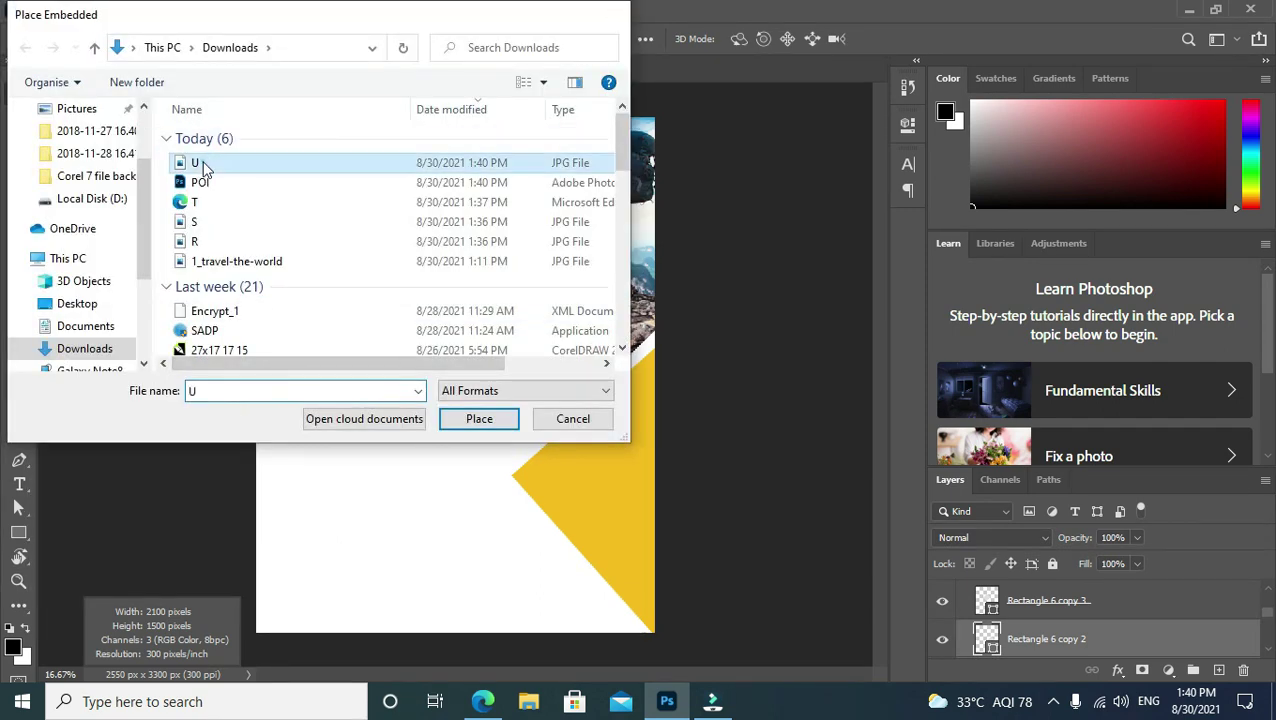
Scale and position the temple photo to cover the third diamond.
left_click_drag(450, 393, 410, 461)
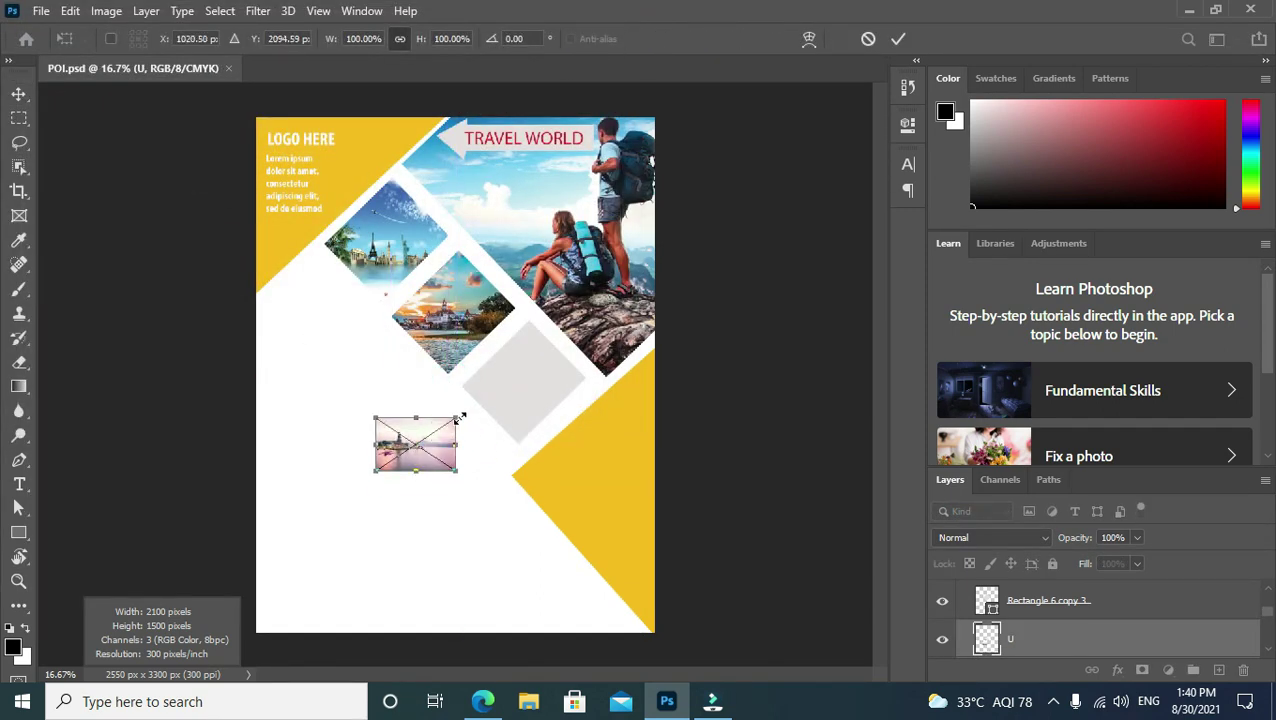
left_click_drag(454, 420, 557, 384)
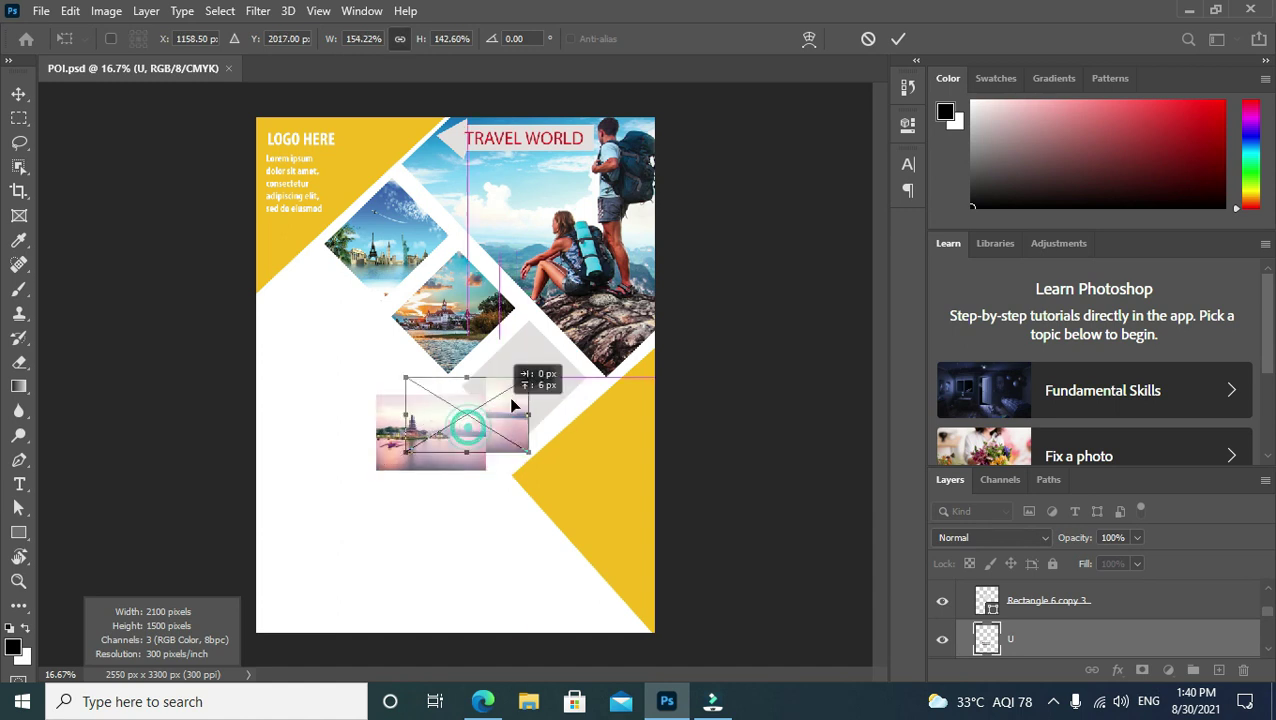
left_click_drag(523, 345, 525, 320)
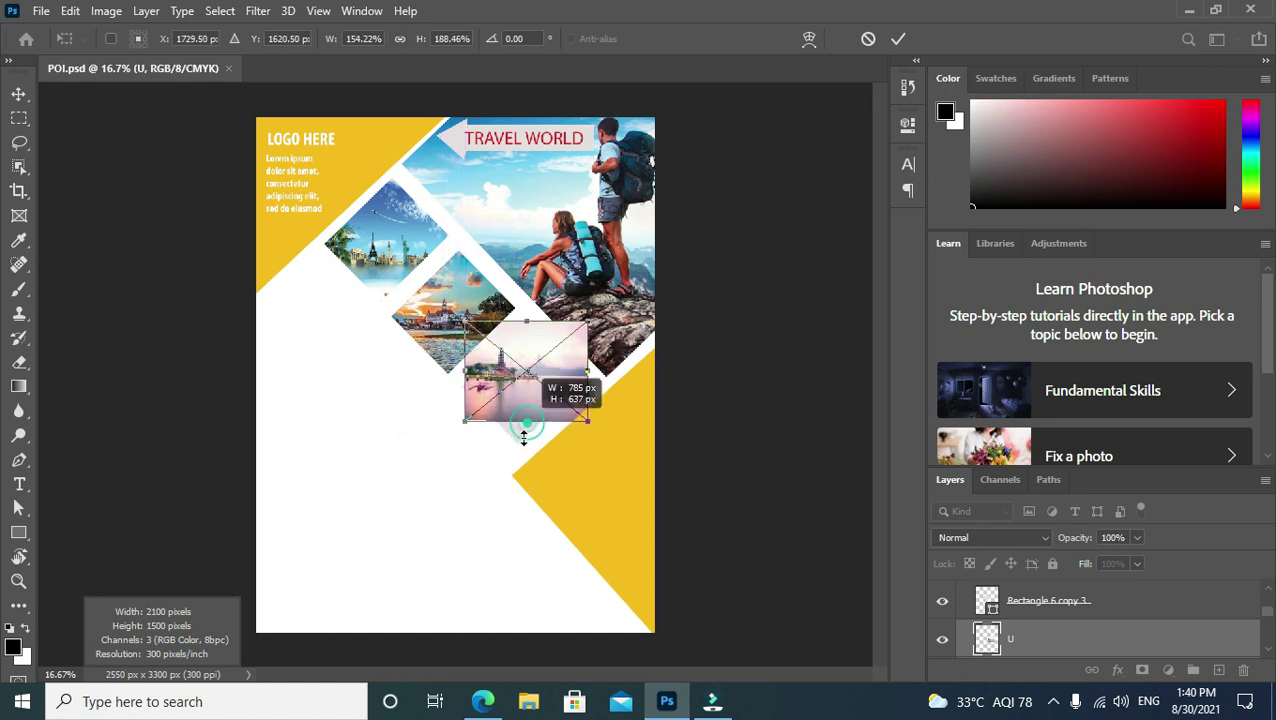
left_click_drag(525, 414, 527, 444)
mouse_move(560, 380)
left_mouse_down()
mouse_move(602, 383)
mouse_move(551, 398)
left_mouse_up()
key("Return")
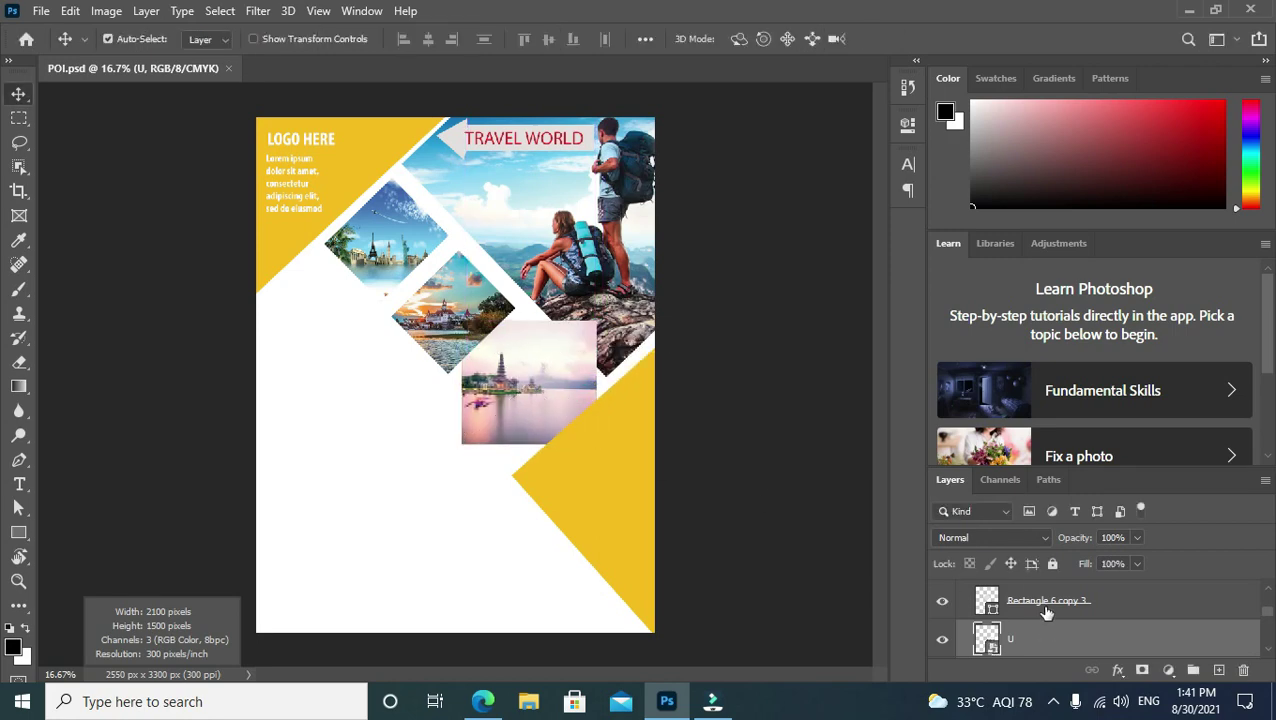
Clip the temple photo into the third diamond and save POI.psd.
right_click(1024, 638)
left_click(877, 421)
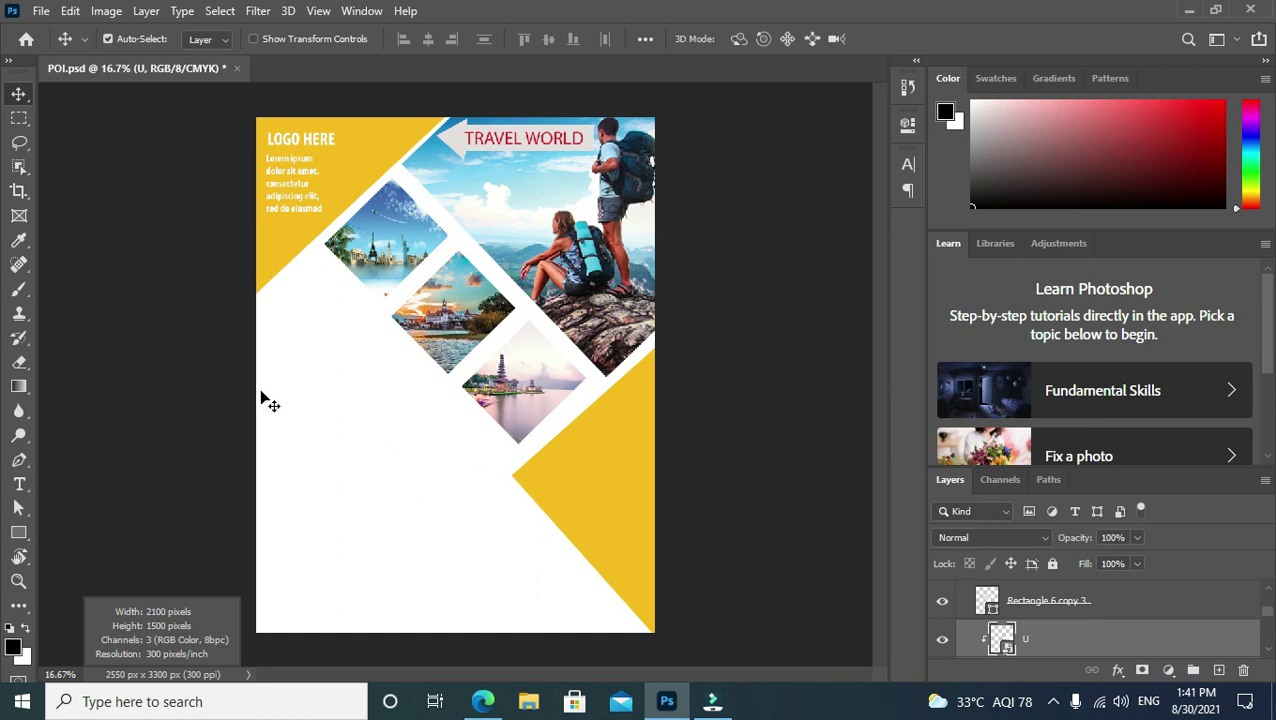
key("ctrl+s")
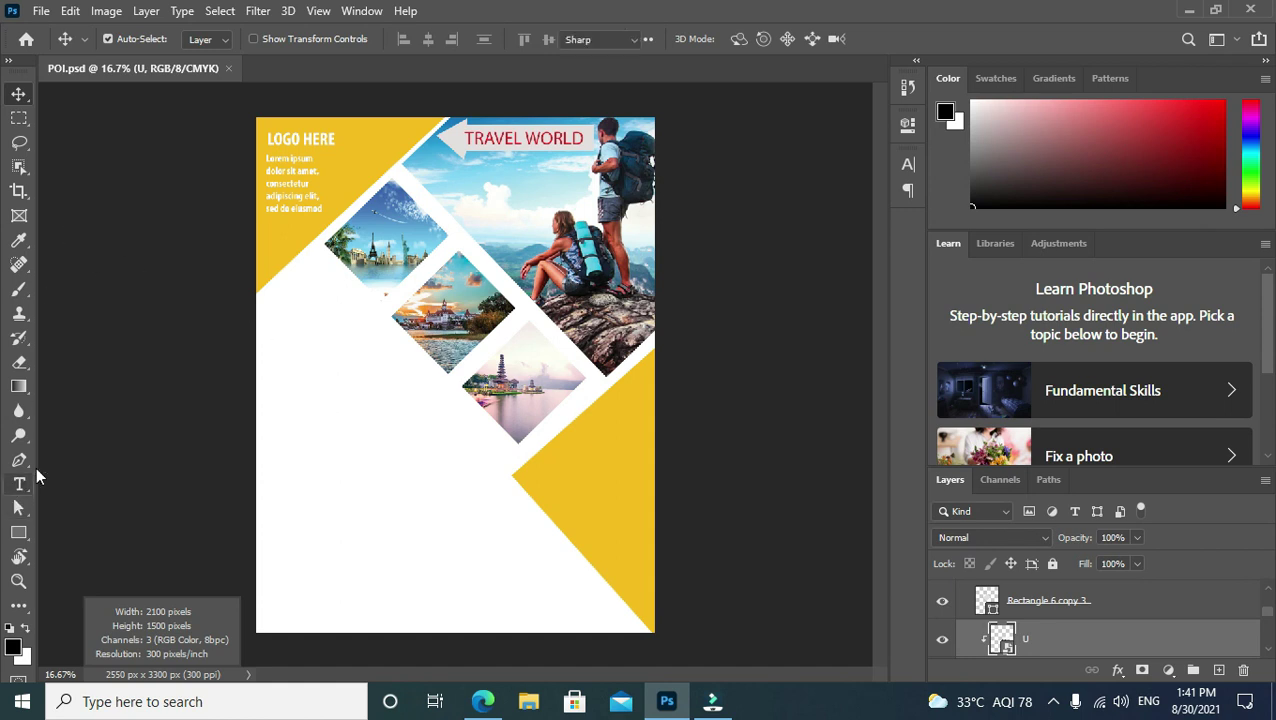
Add the logo-yellow TRAVEL ADENCY heading left of the diamonds, below the logo text.
left_click(18, 484)
left_click(292, 390)
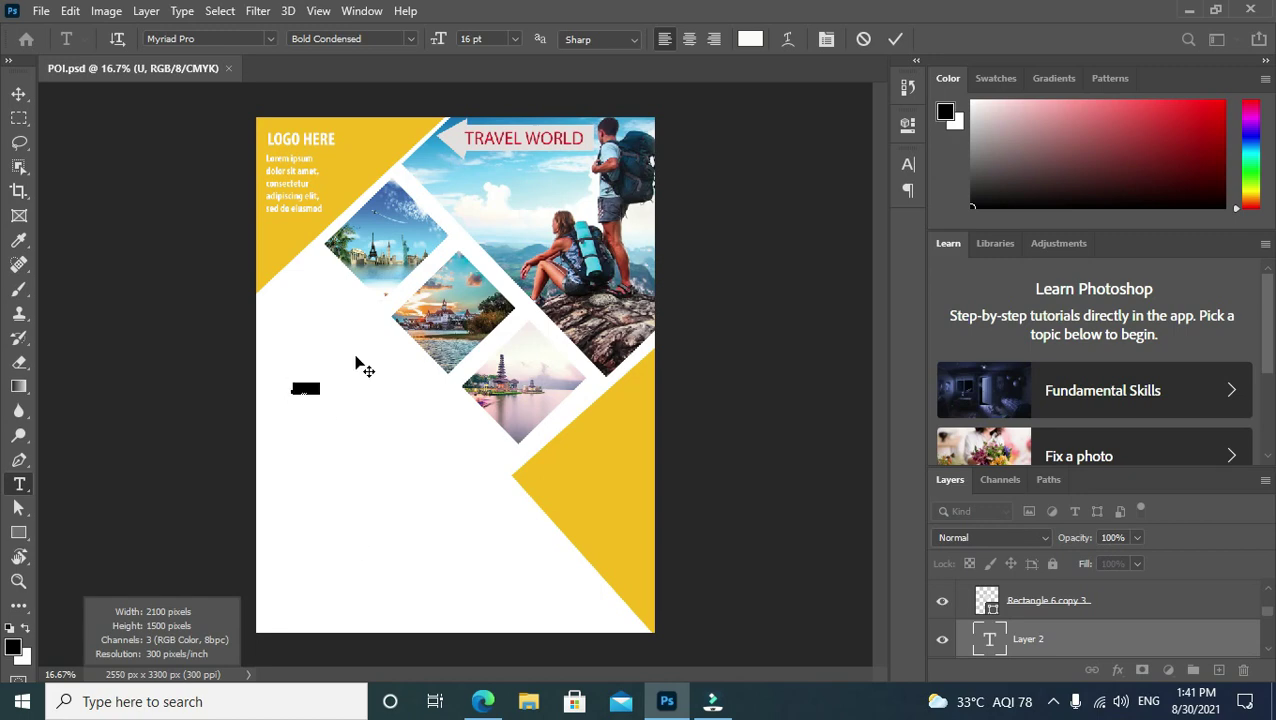
left_click(907, 164)
left_click(858, 272)
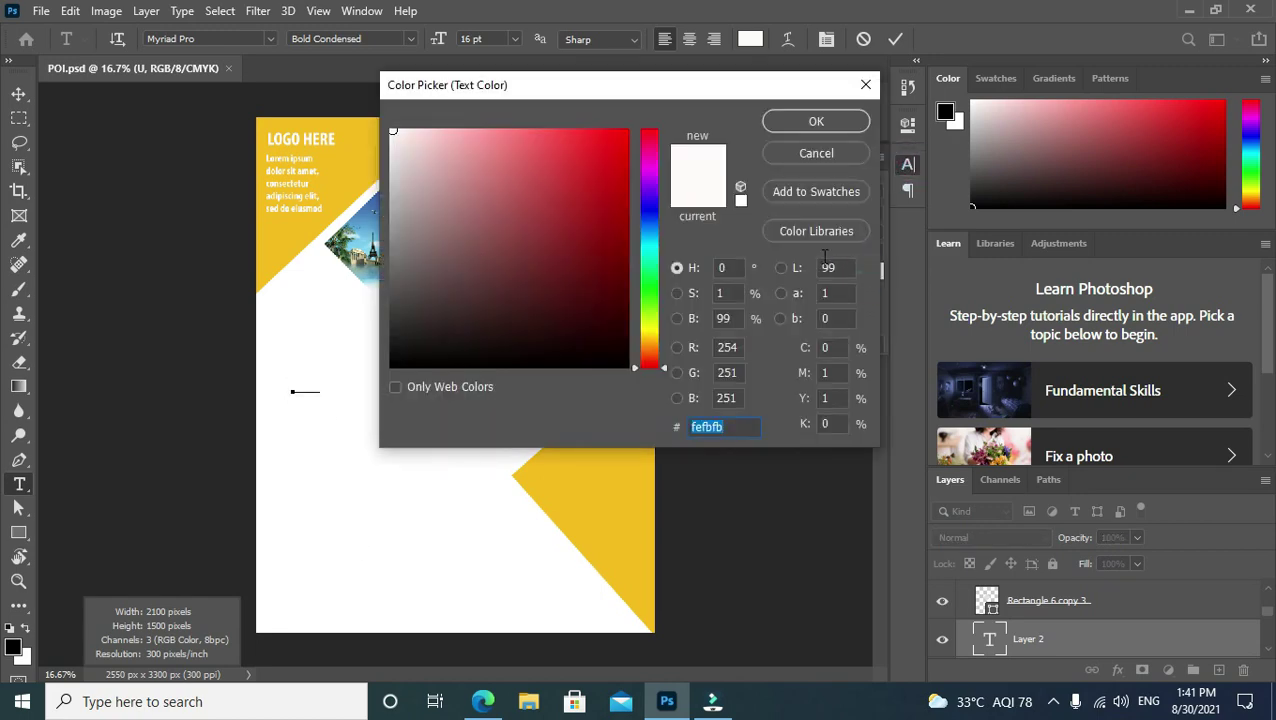
left_click(360, 173)
left_click(830, 120)
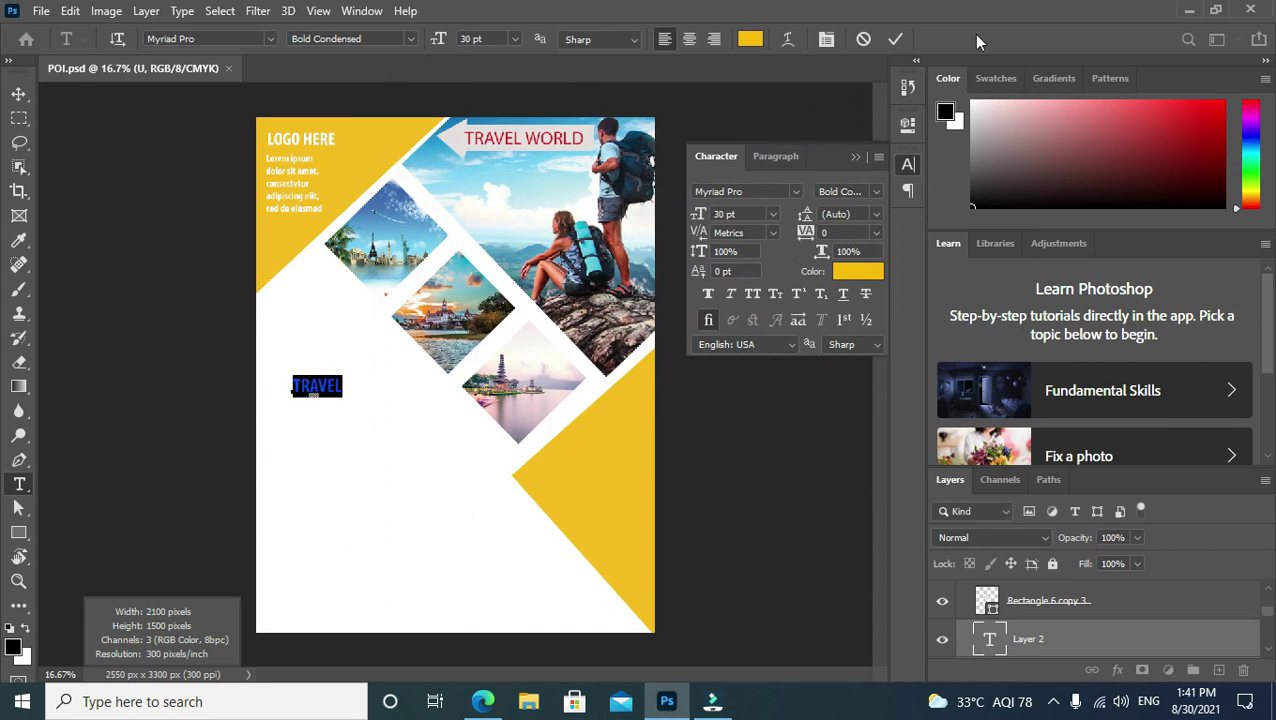
left_click(895, 39)
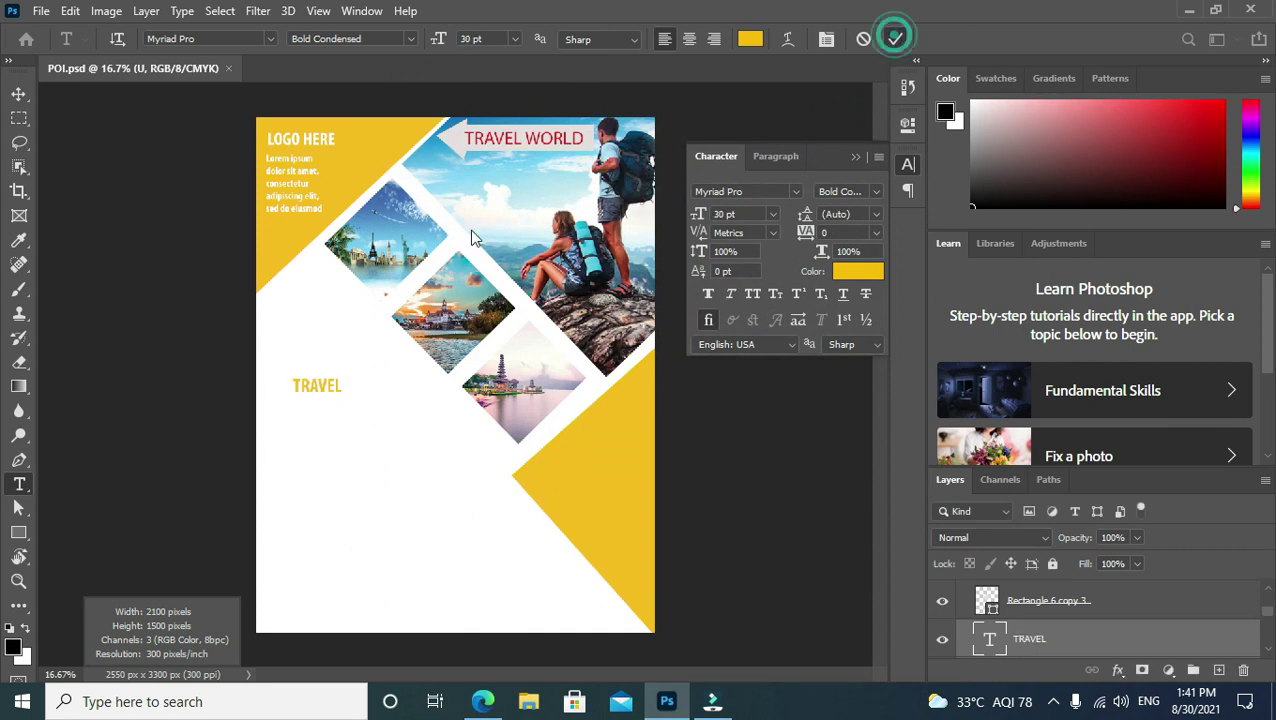
left_click(341, 386)
type("AGENCY")
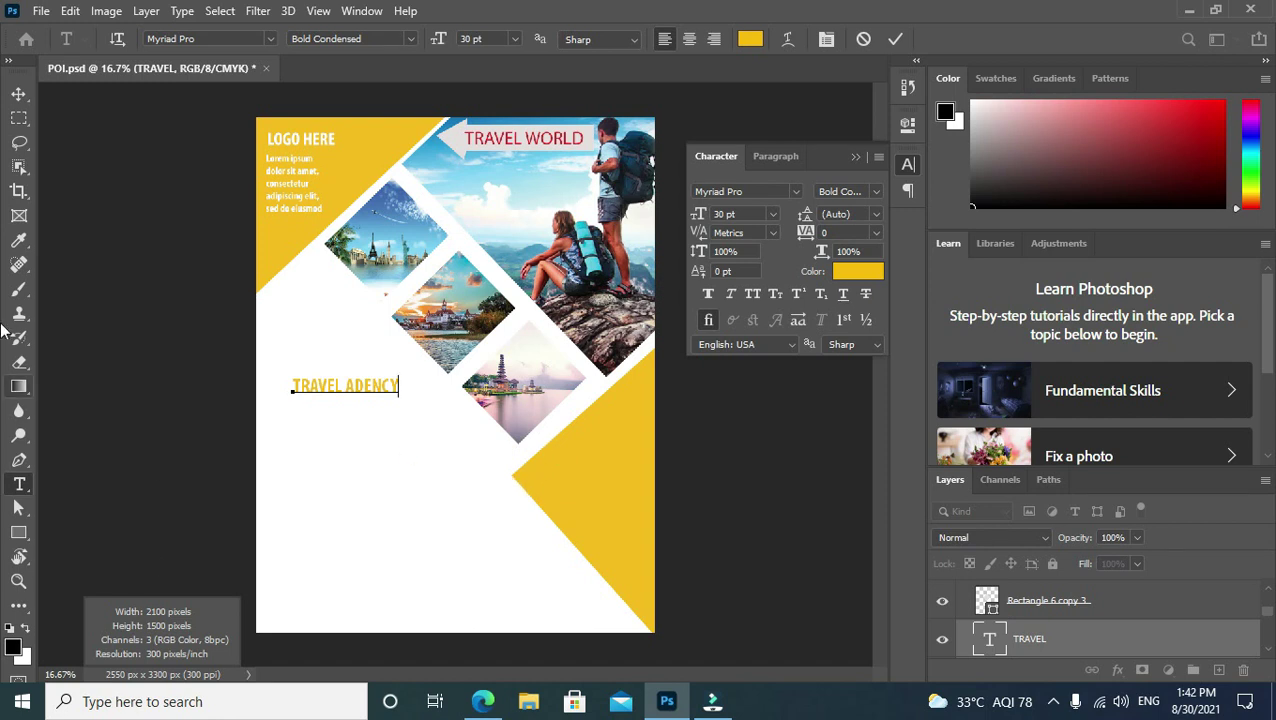
left_click(19, 94)
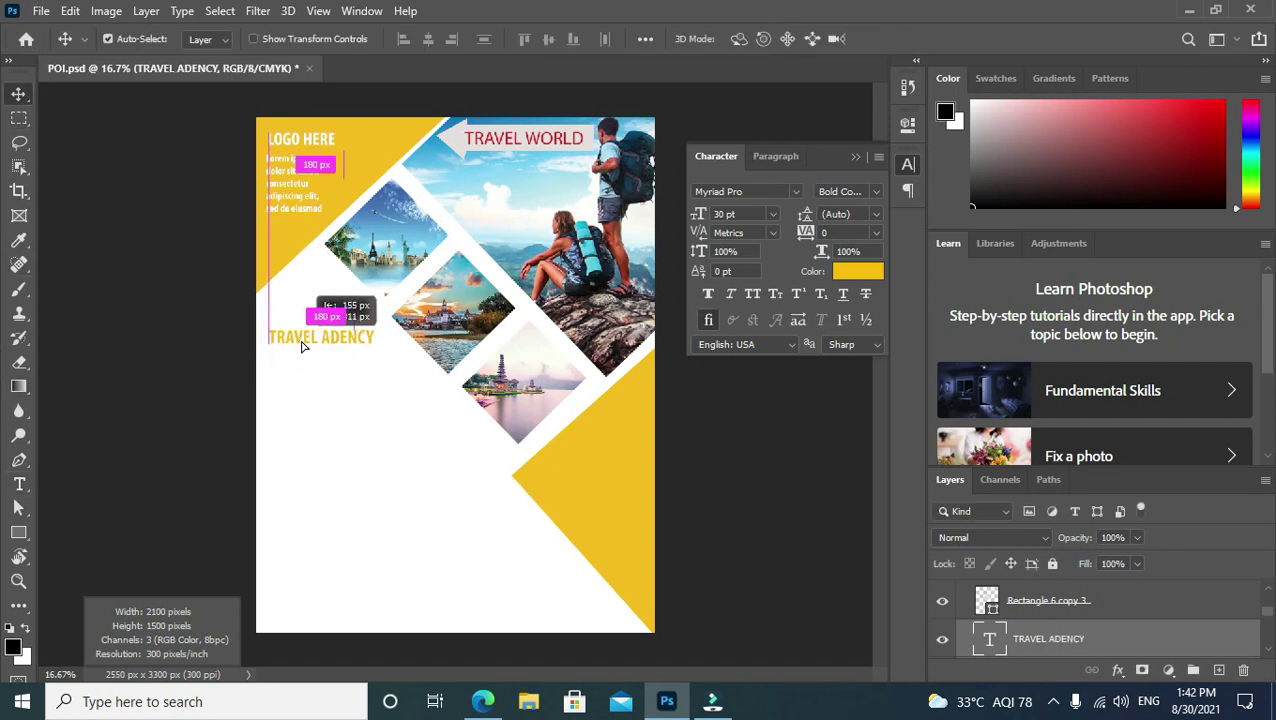
left_click_drag(306, 380, 300, 343)
Start the second heading below TRAVEL ADENCY, typing DESION TEMPLE and inserting FLYER before it.
left_click(19, 484)
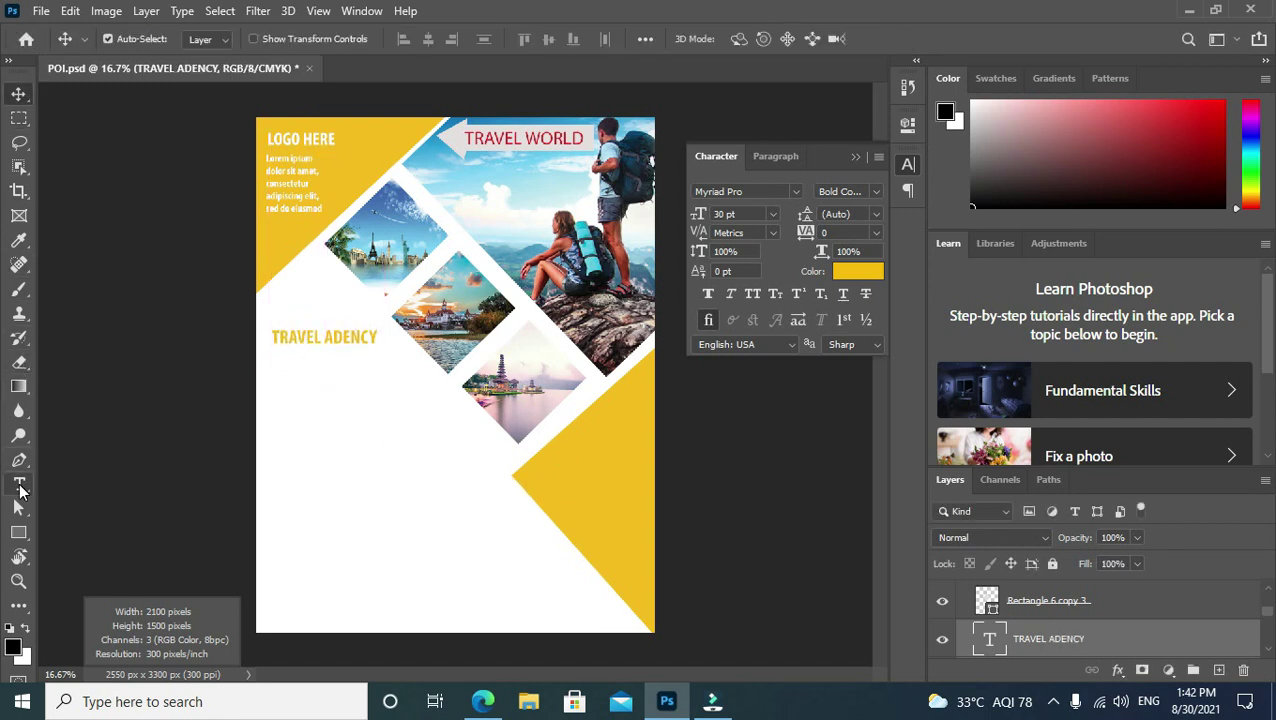
left_click(279, 366)
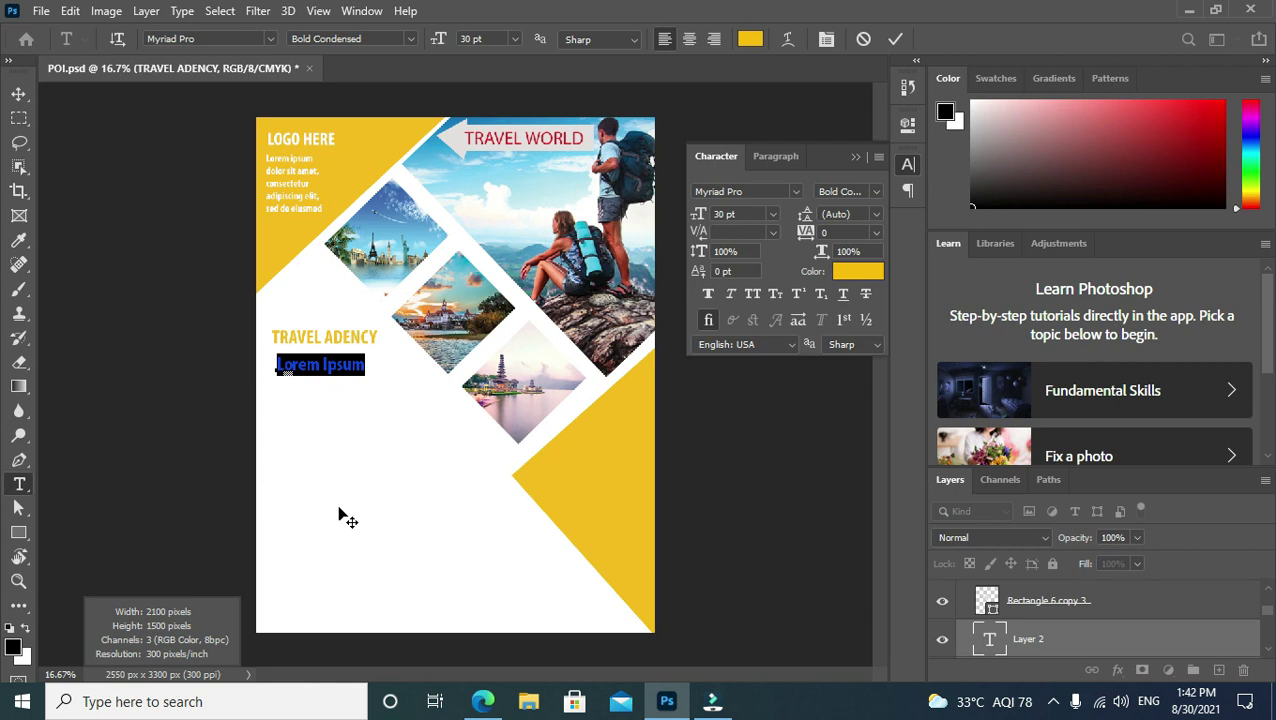
type("DESION TEMPLE")
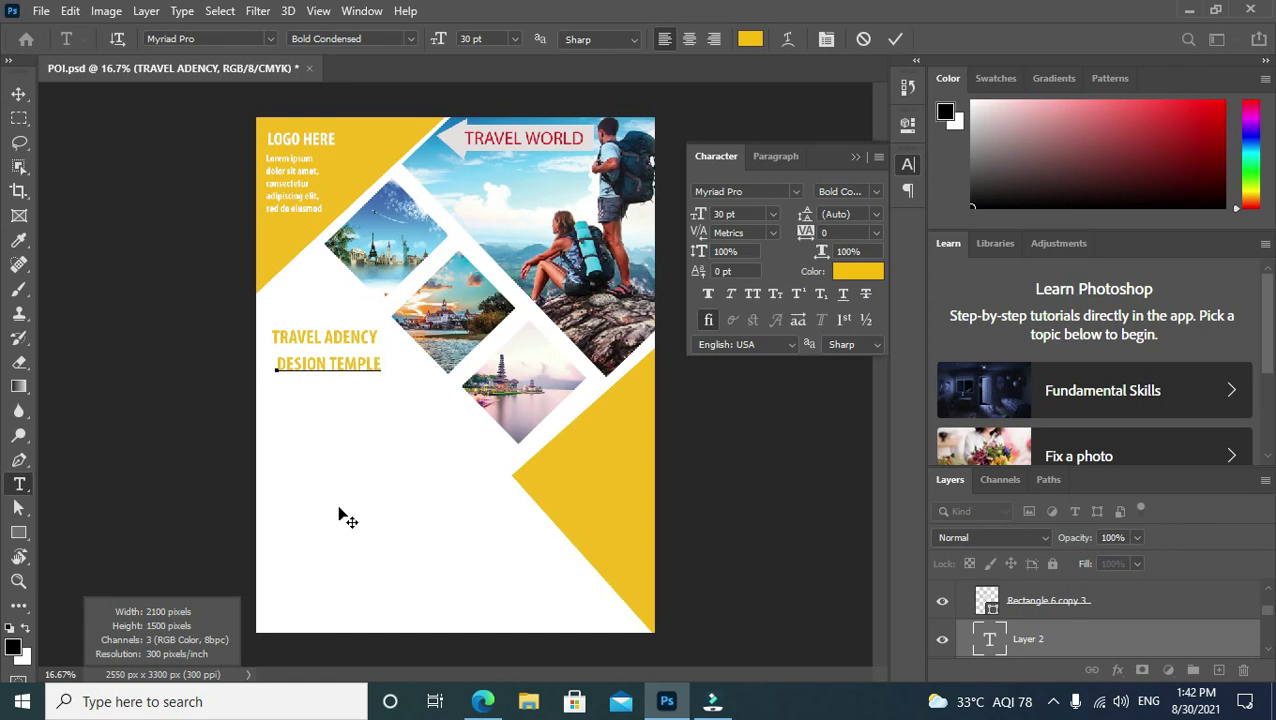
left_click(274, 364)
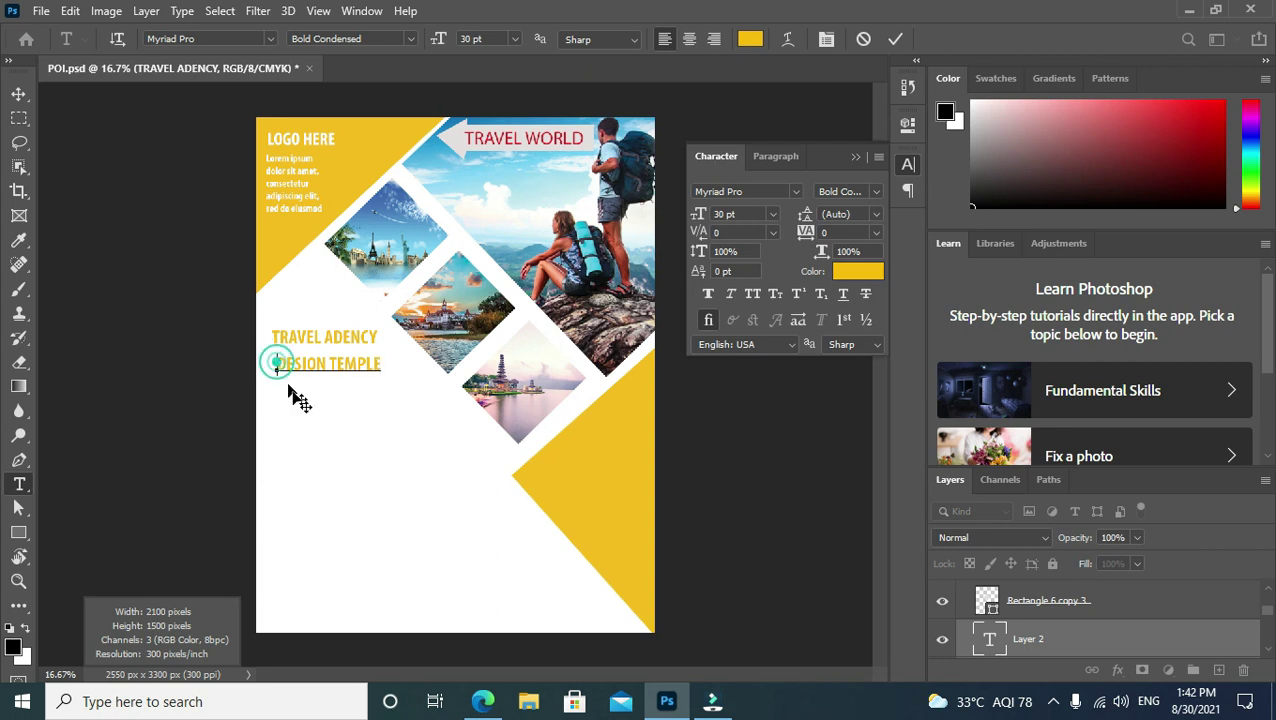
type("FLYER")
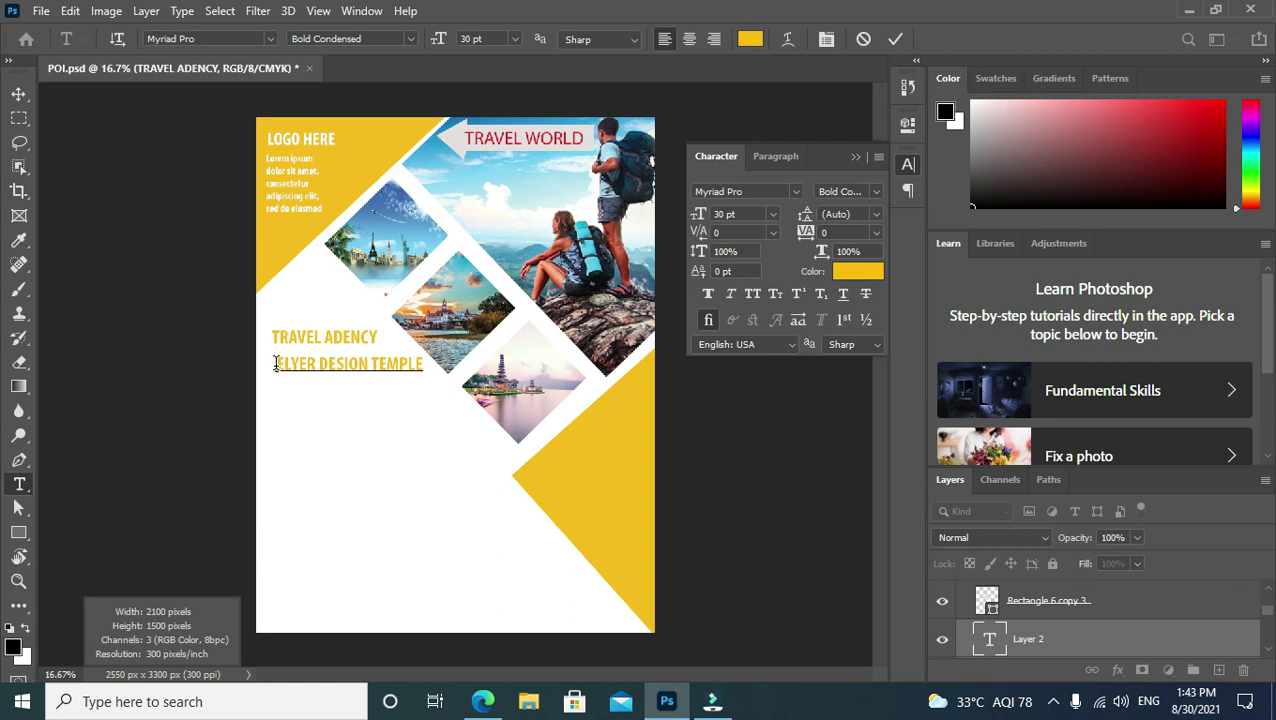
Enlarge the second heading to 31 pt, nudge it into line, and save.
left_click_drag(276, 364, 431, 377)
key("ctrl+shift+period")
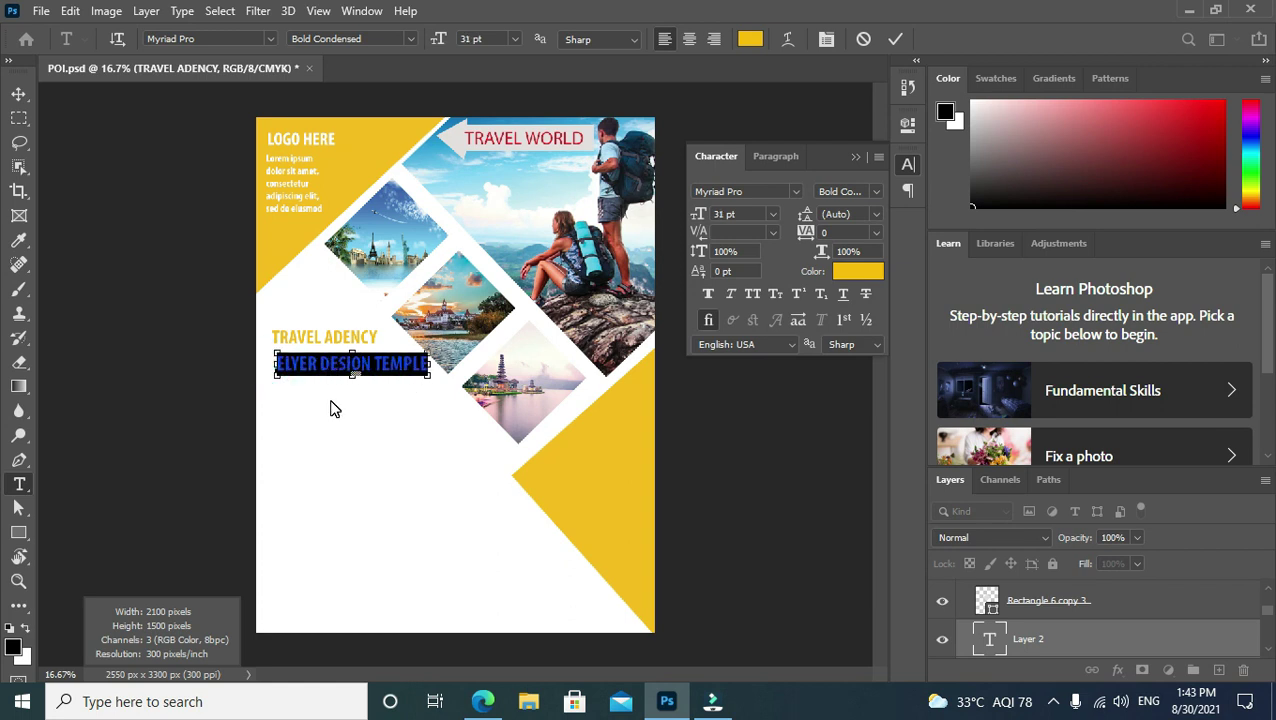
left_click(18, 93)
left_click_drag(324, 364, 316, 368)
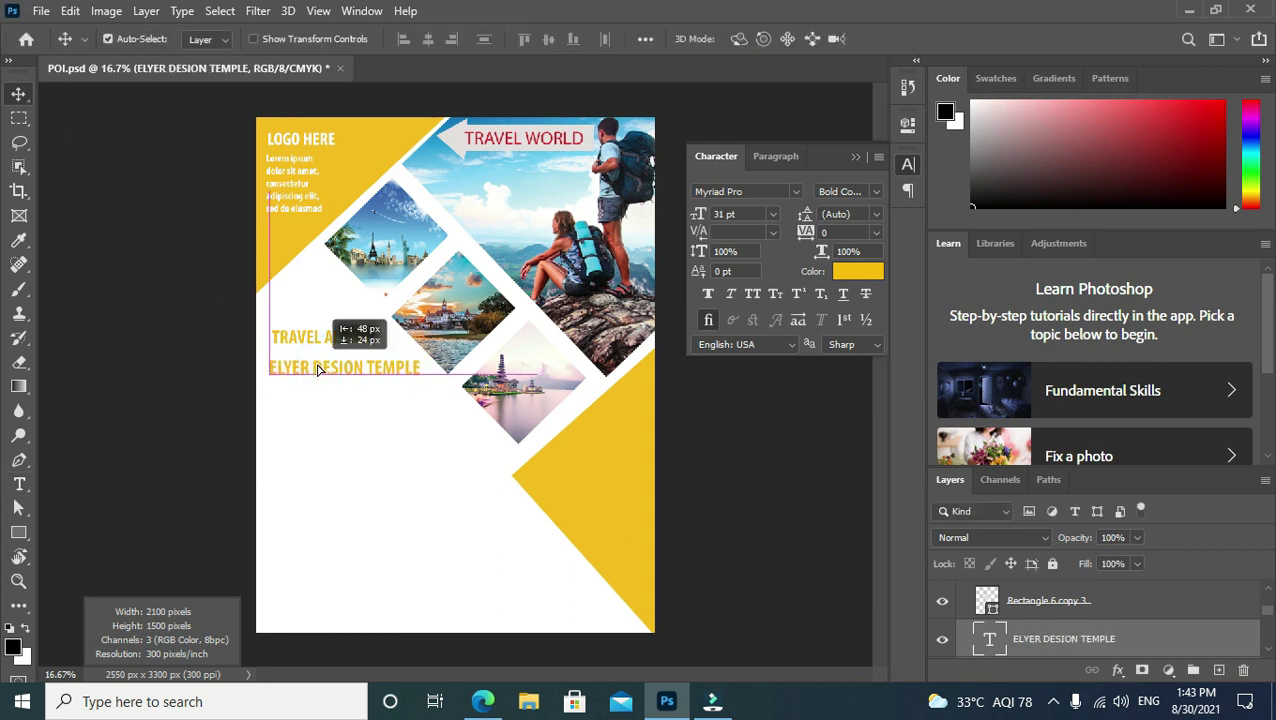
key("ctrl+s")
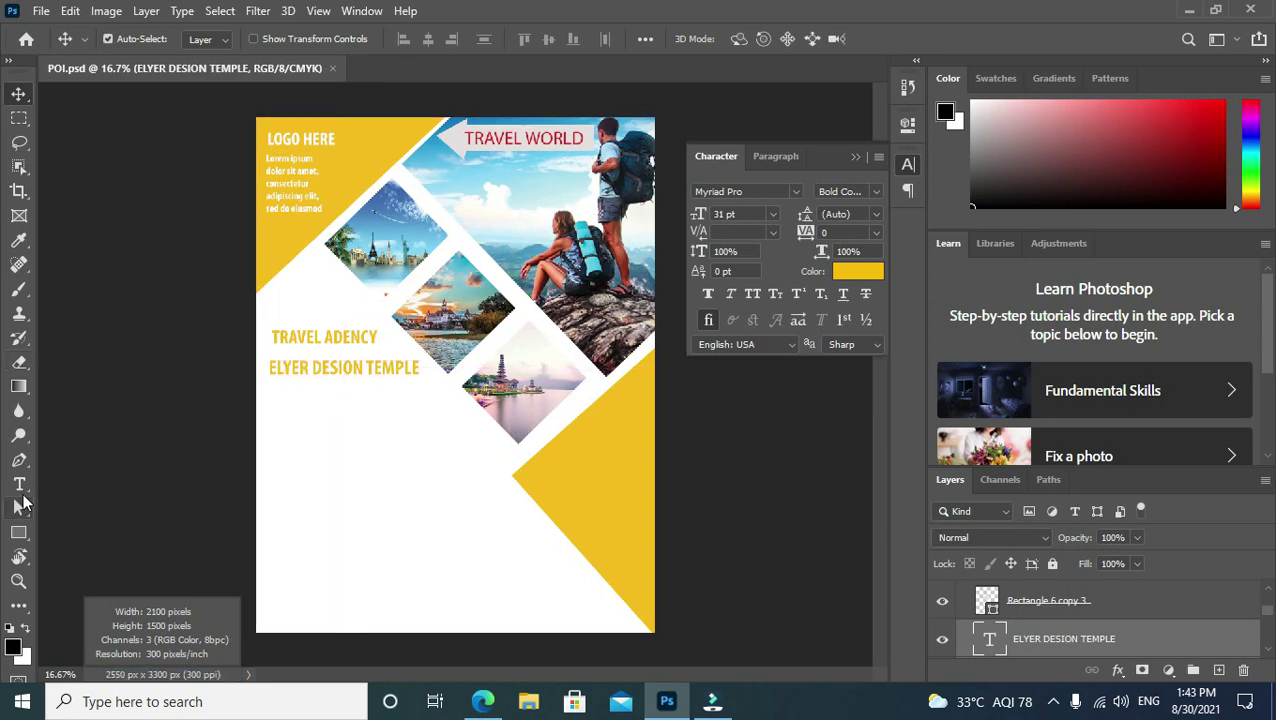
Add an OUR COMPANY subheading in black (000000) Bold, just under the yellow headings.
left_click(19, 486)
left_click(273, 413)
key("BackSpace")
type("OUR COMPANY")
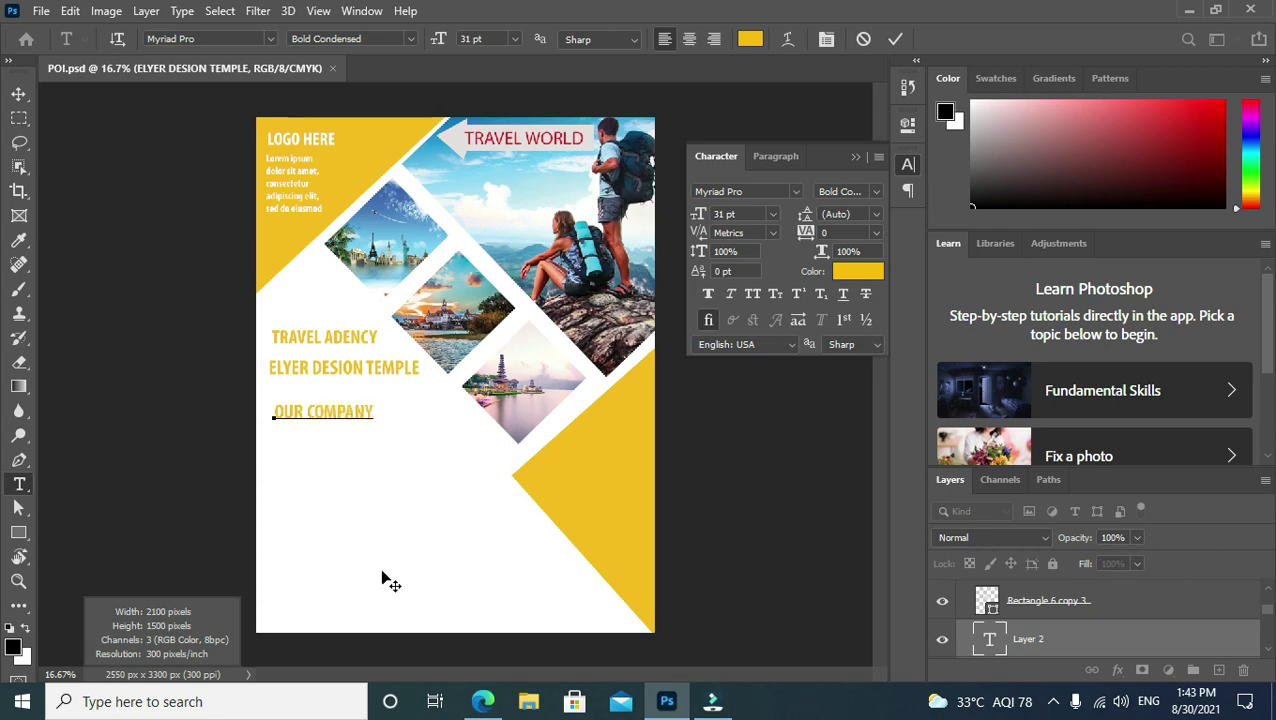
key("ctrl+a")
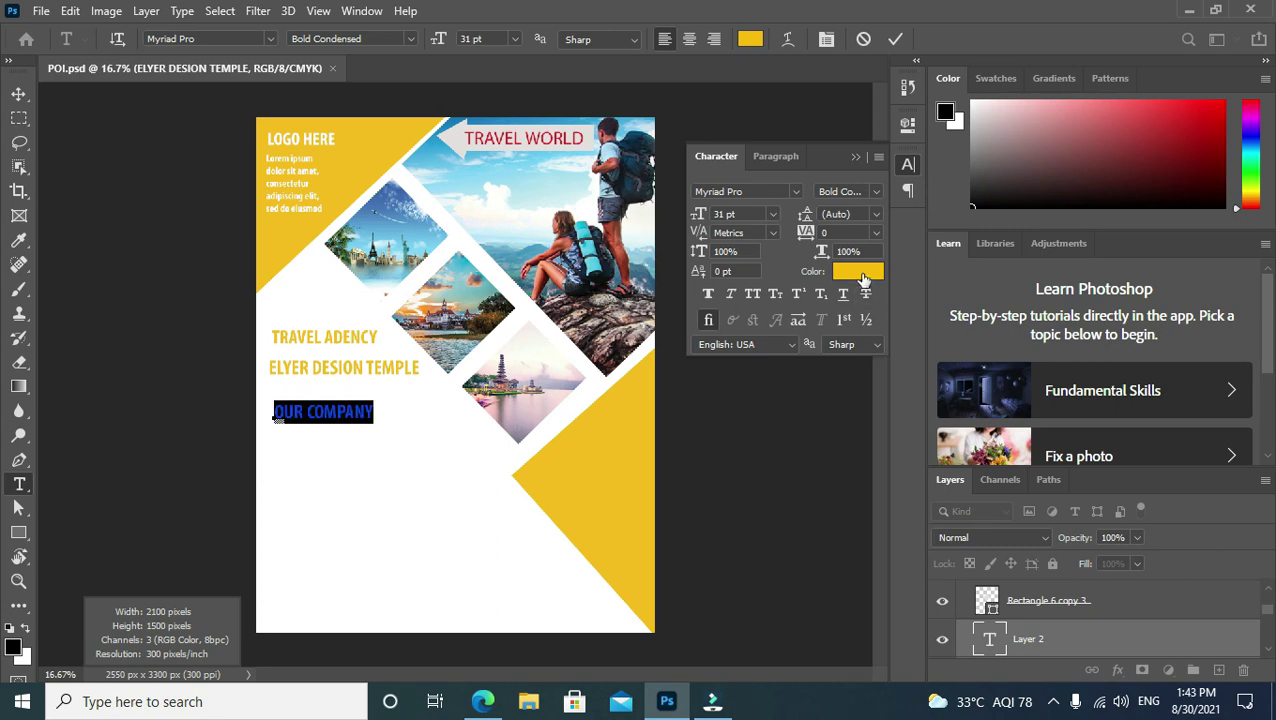
left_click(858, 271)
type("000000")
key("Return")
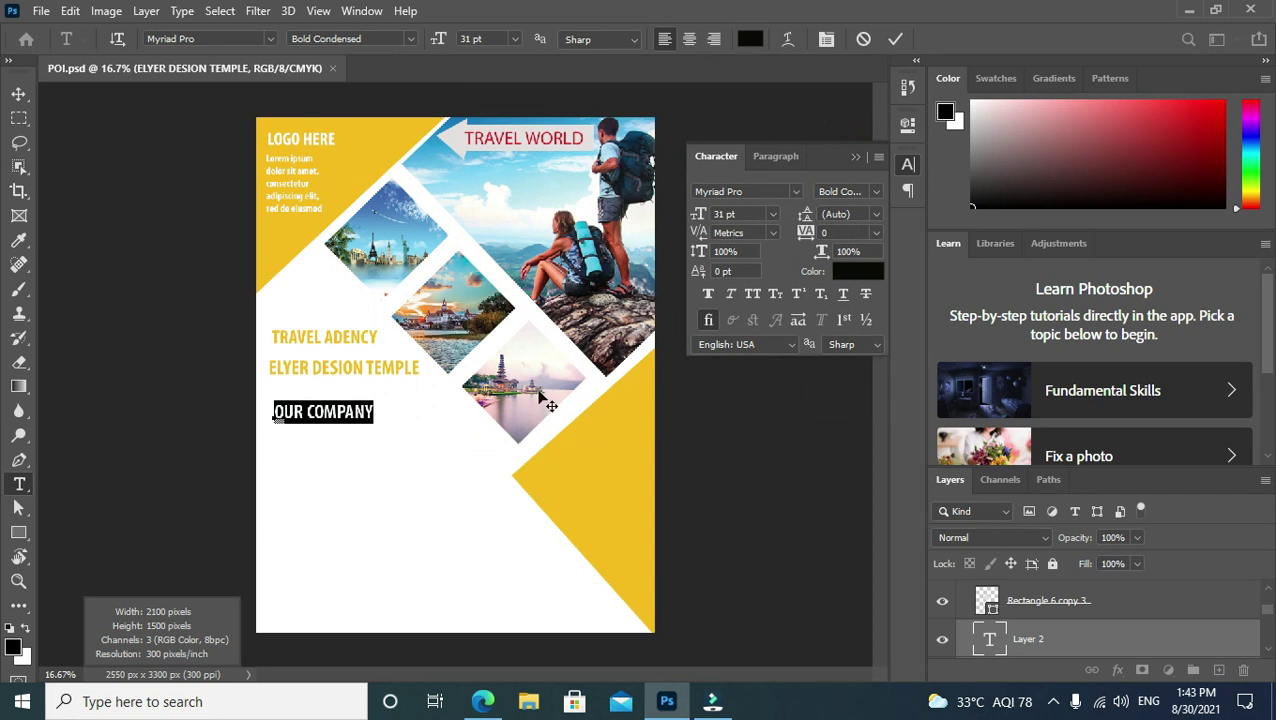
left_click(410, 39)
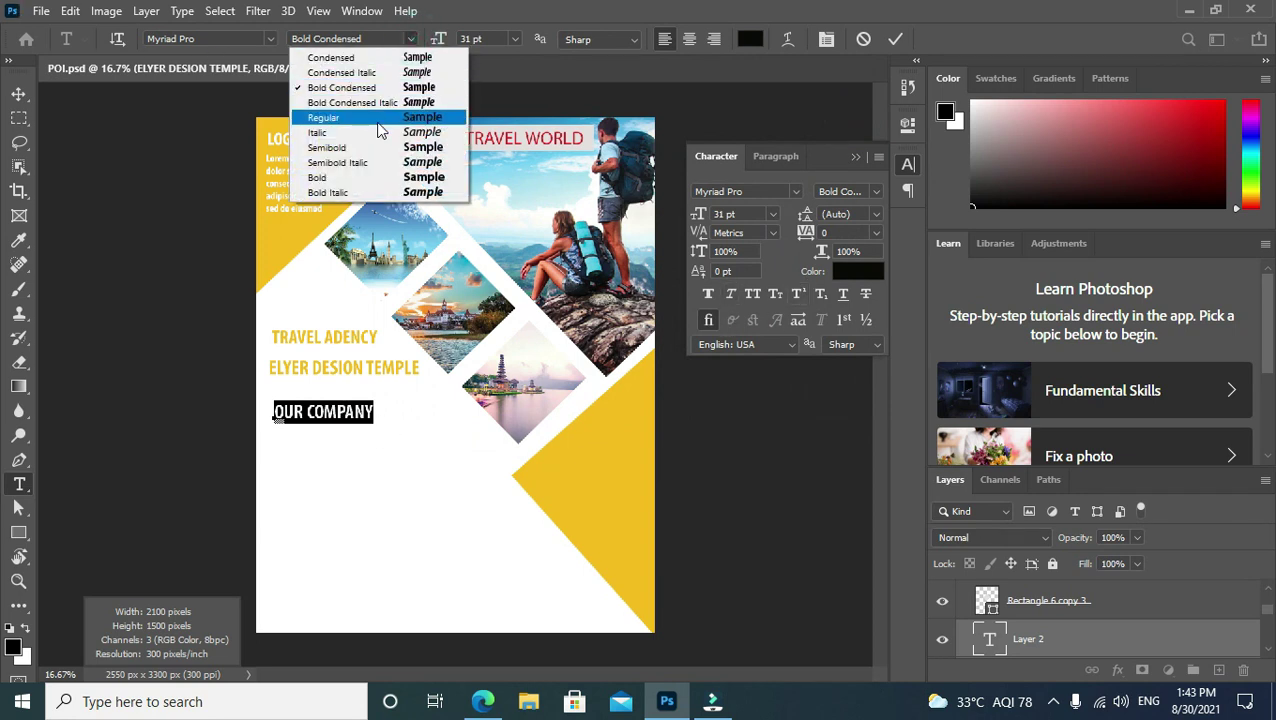
left_click(380, 180)
left_click(19, 93)
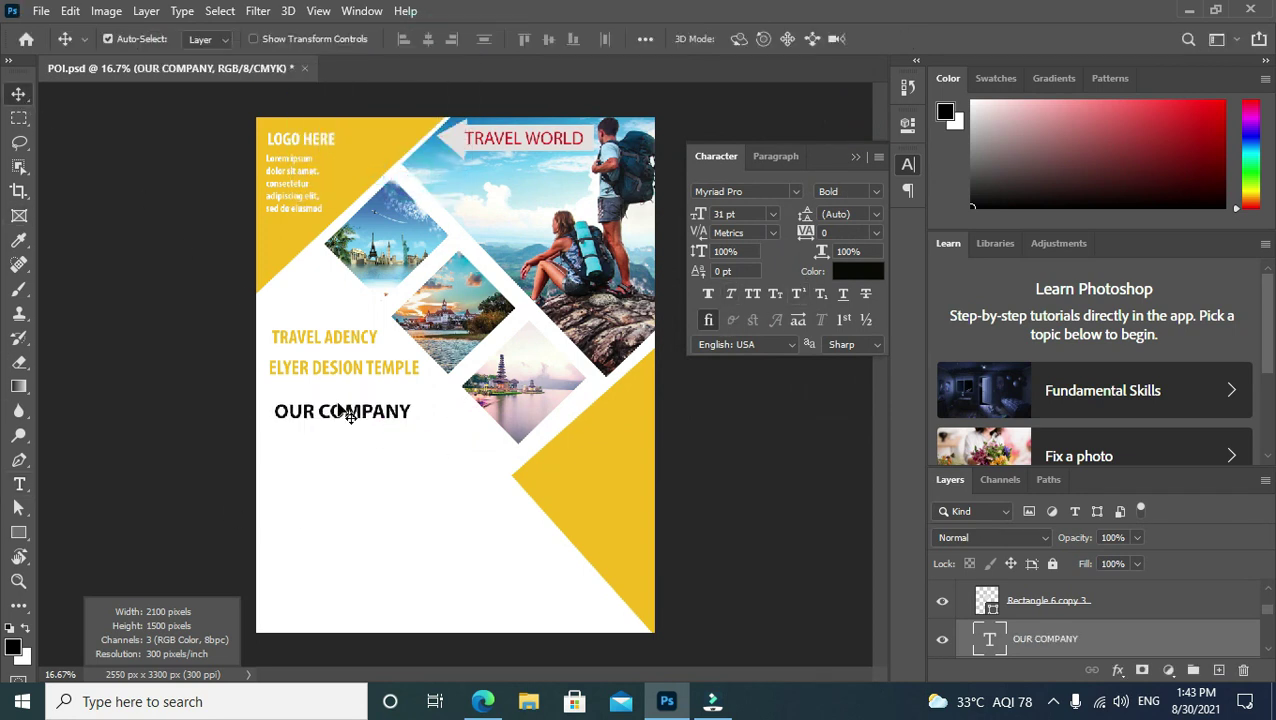
left_click_drag(342, 412, 341, 405)
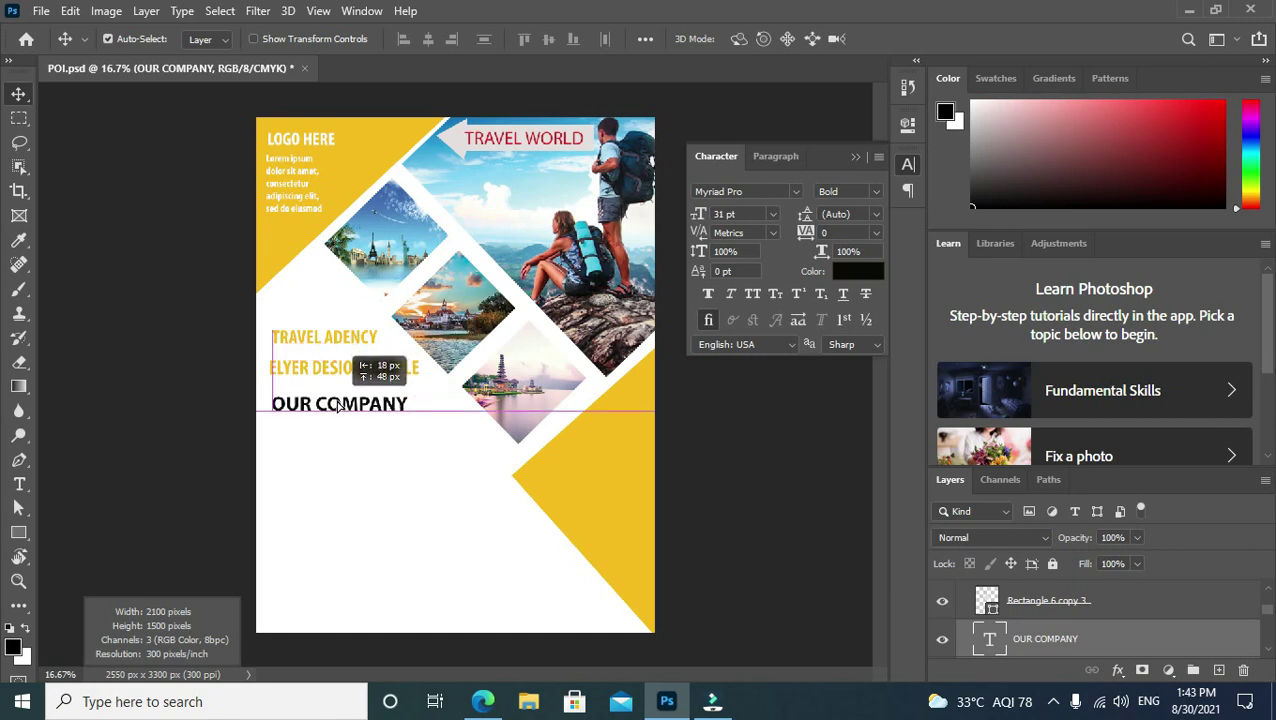
left_click(322, 384)
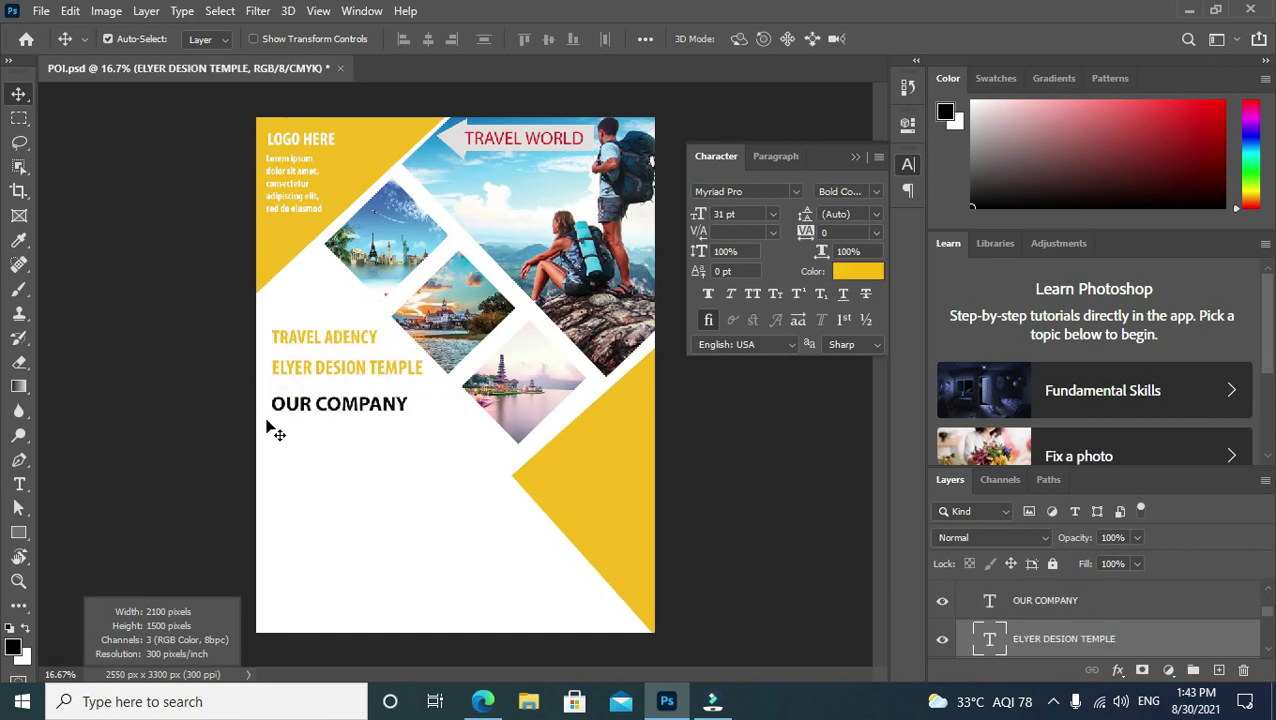
Add a Lorem ipsum paragraph text box below OUR COMPANY at 17 pt.
left_click(19, 484)
left_click_drag(273, 428, 451, 498)
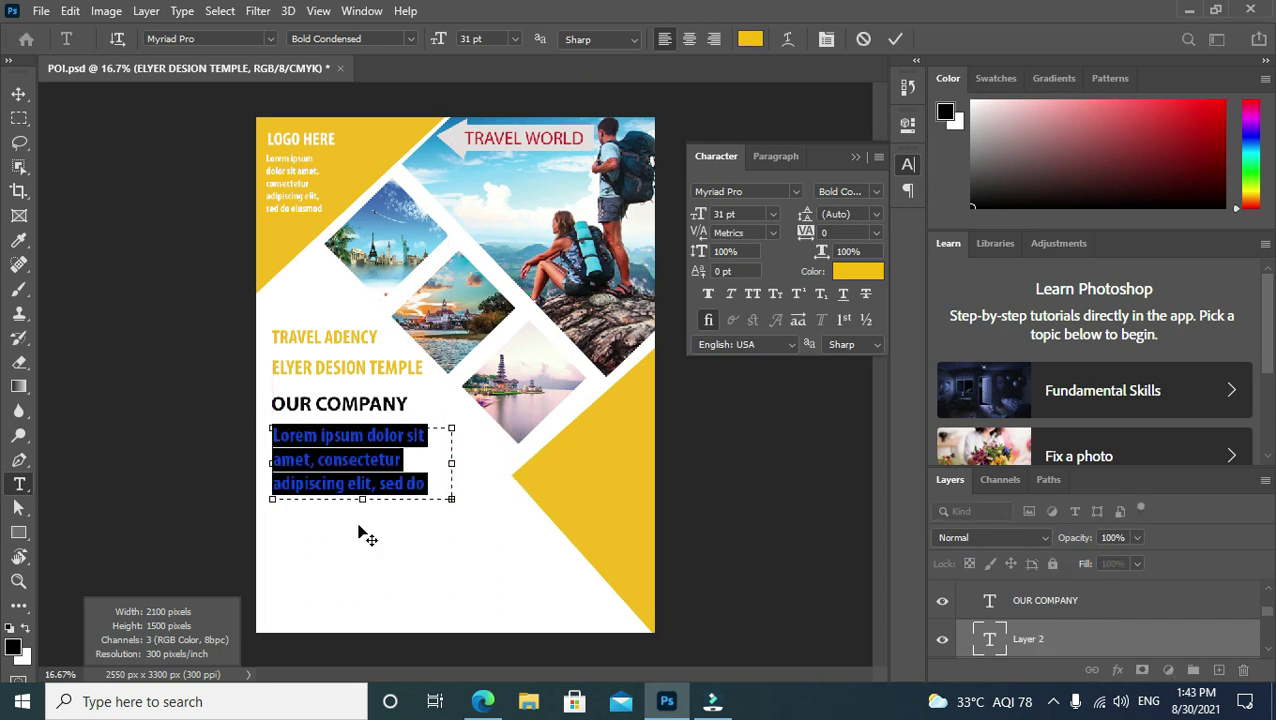
key("ctrl+shift+comma")
key("ctrl+shift+comma")
key("ctrl+shift+comma")
key("ctrl+shift+comma")
key("ctrl+shift+comma")
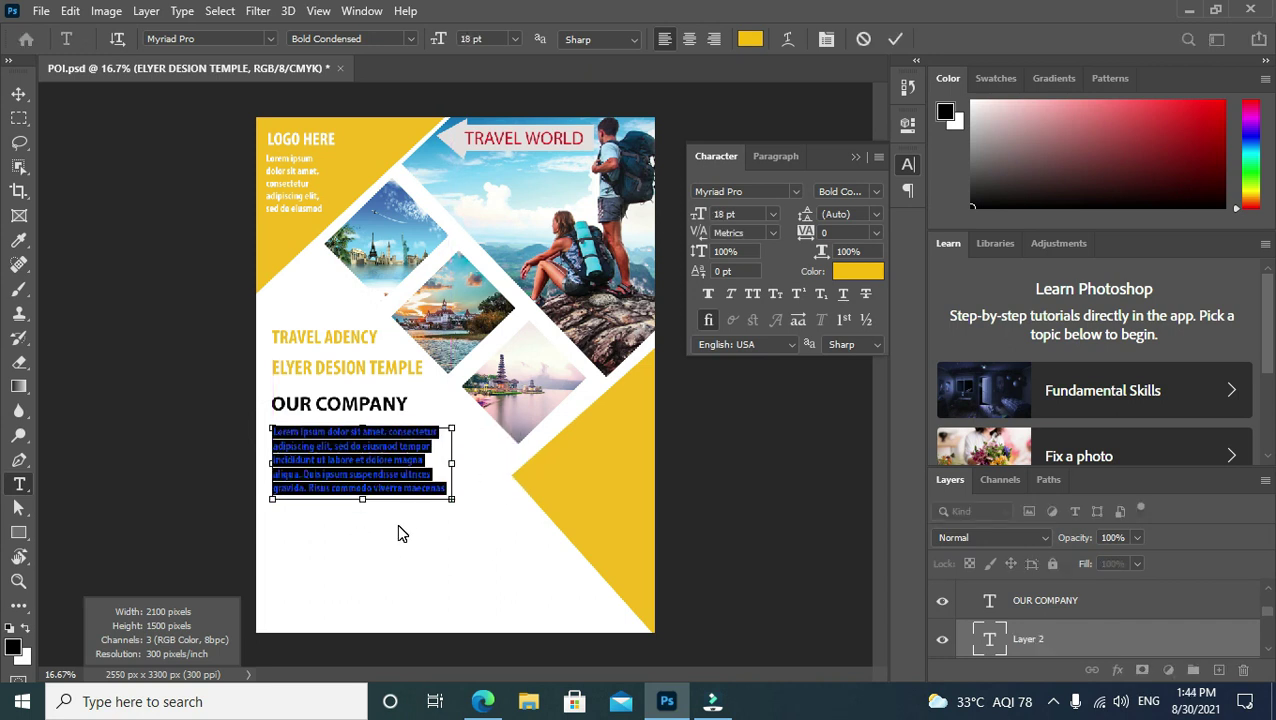
key("ctrl+shift+comma")
key("ctrl+shift+comma")
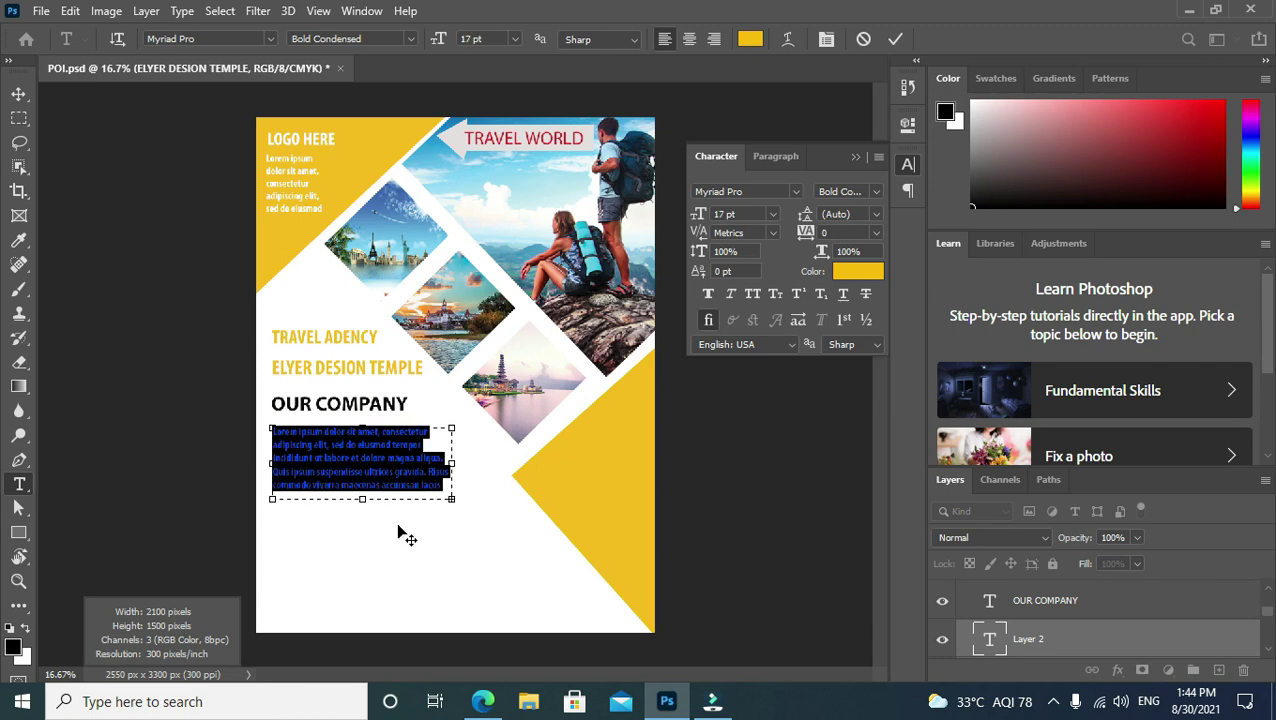
left_click(895, 39)
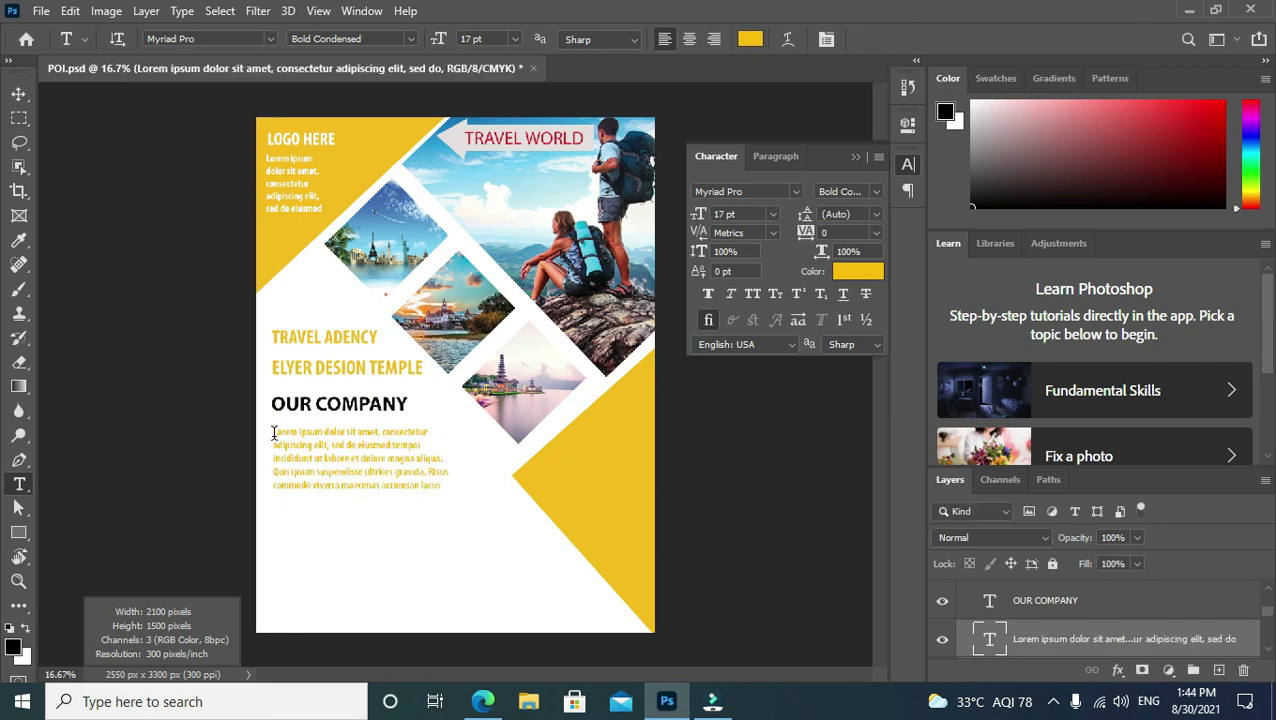
Color the paragraph text light gray and nudge it up a few pixels.
left_click(273, 432)
key("ctrl+a")
left_click(852, 271)
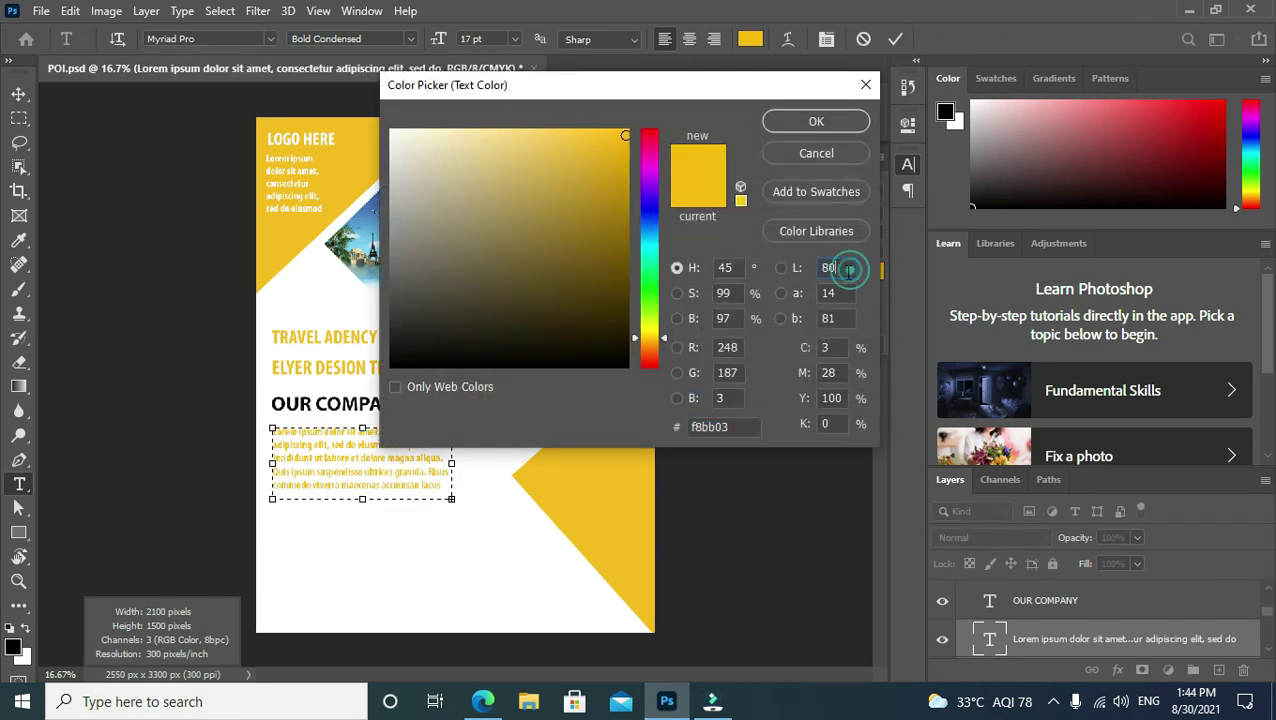
left_click(414, 147)
left_click_drag(399, 134, 390, 188)
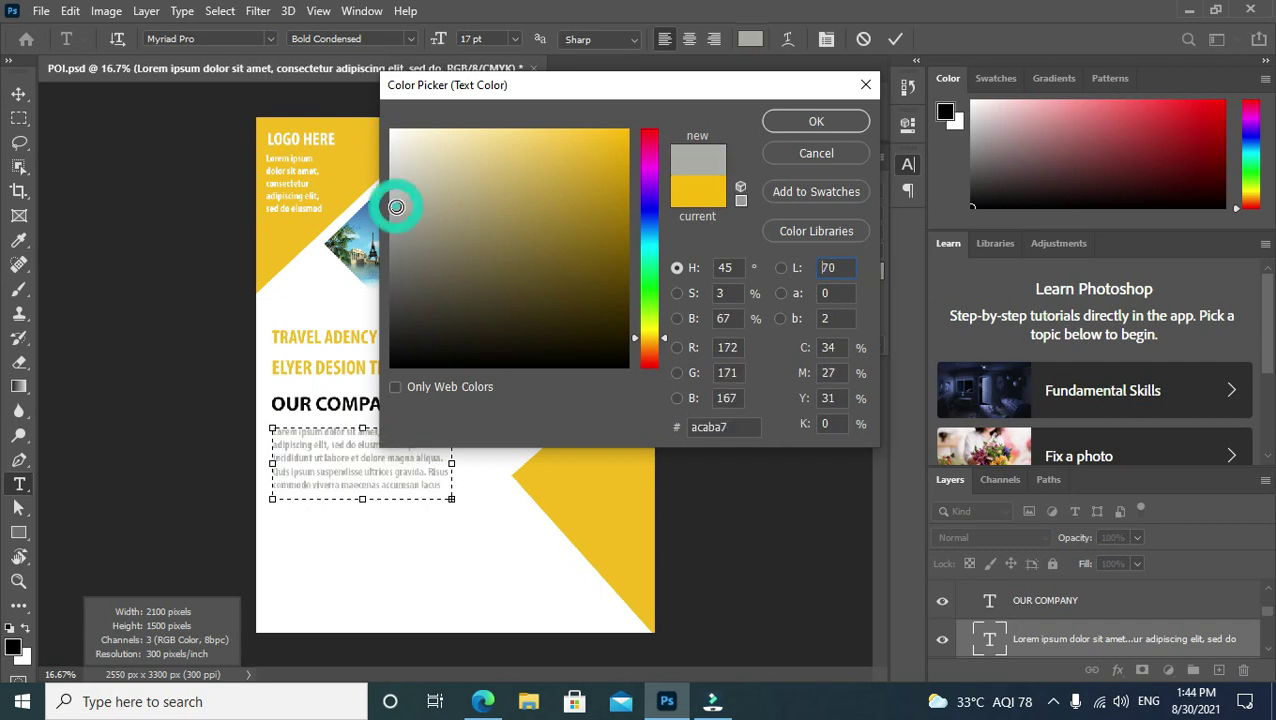
left_click(816, 121)
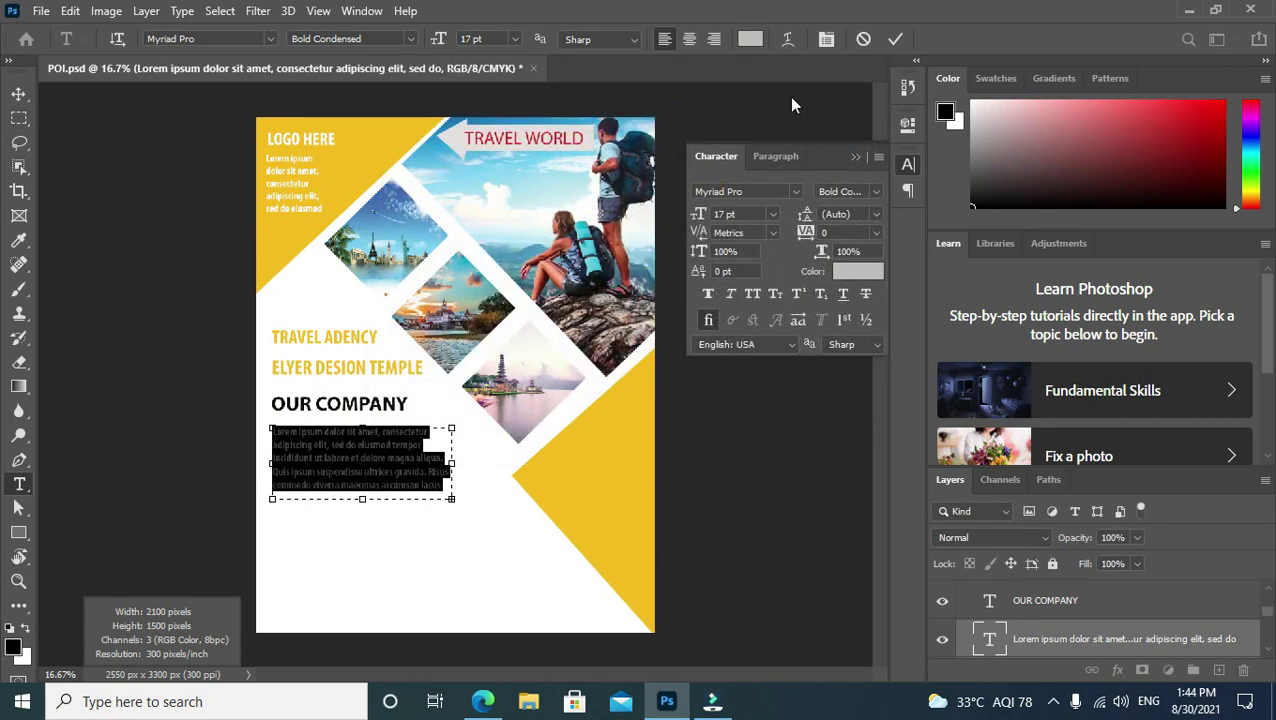
left_click(894, 38)
key("v")
left_click(306, 446)
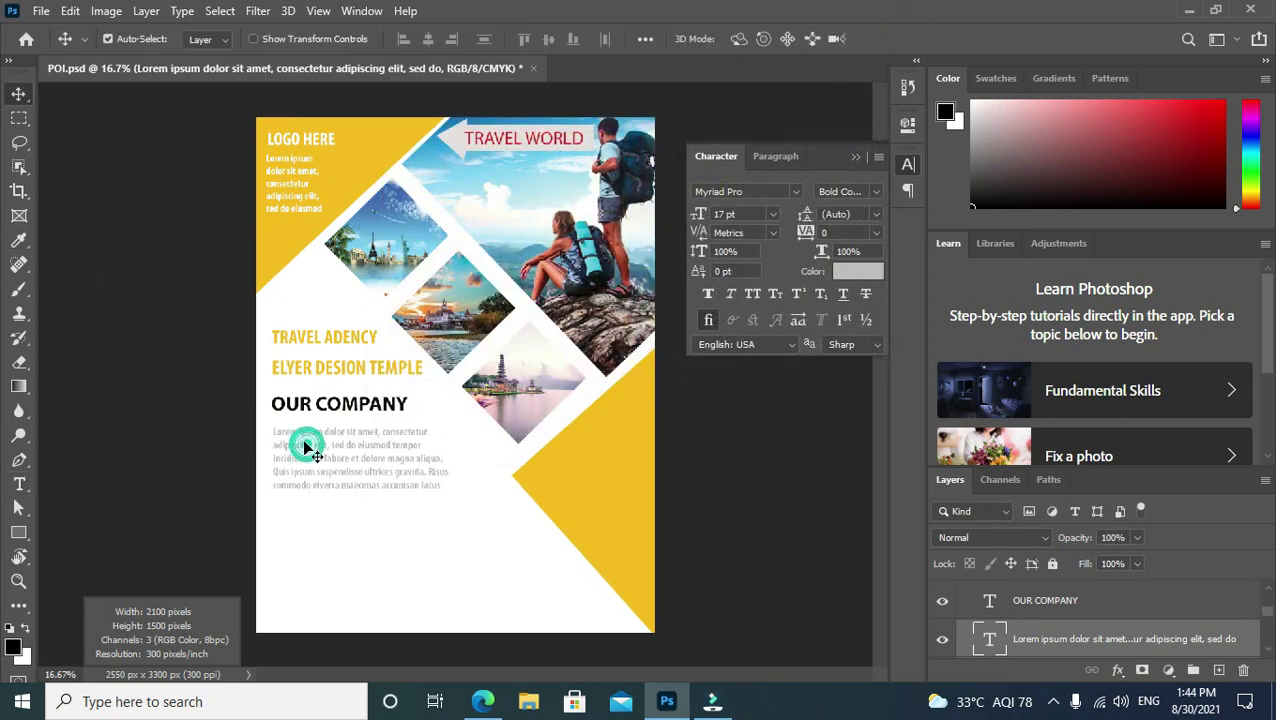
left_click_drag(306, 446, 307, 442)
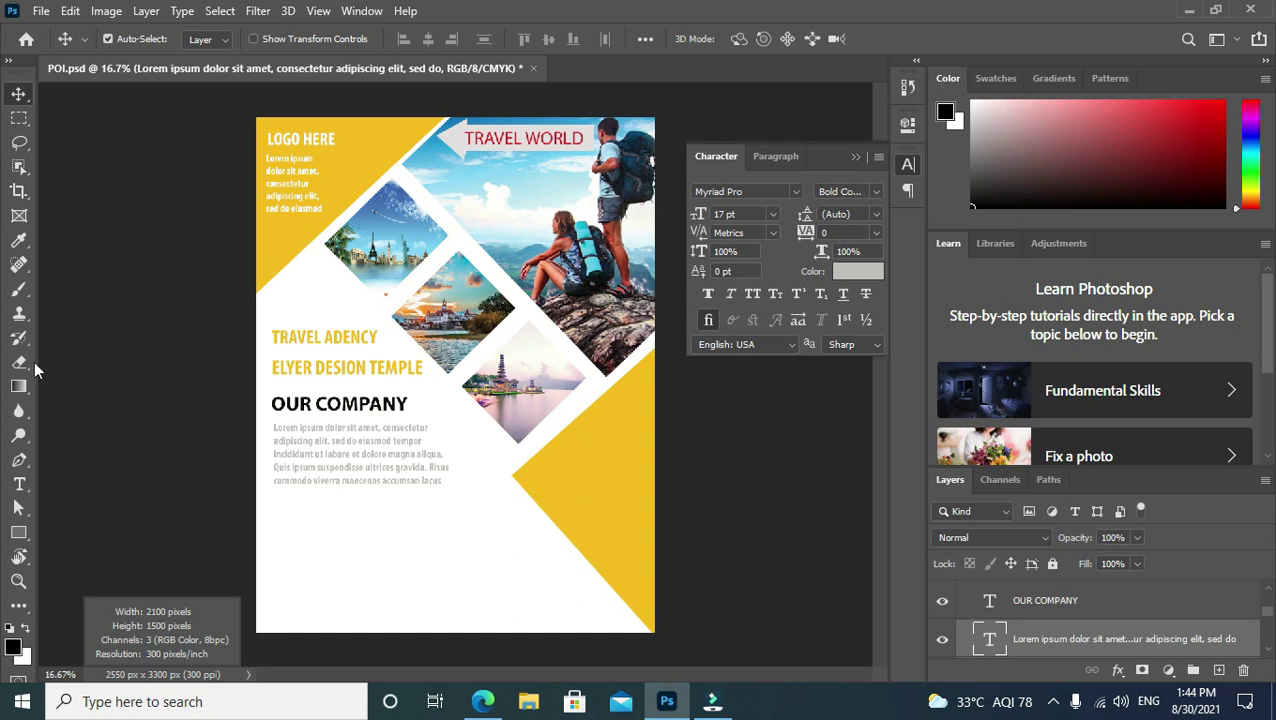
Add a near-black 42 pt Lorem Ipsum subheading below the first paragraph.
left_click(19, 486)
left_click(279, 510)
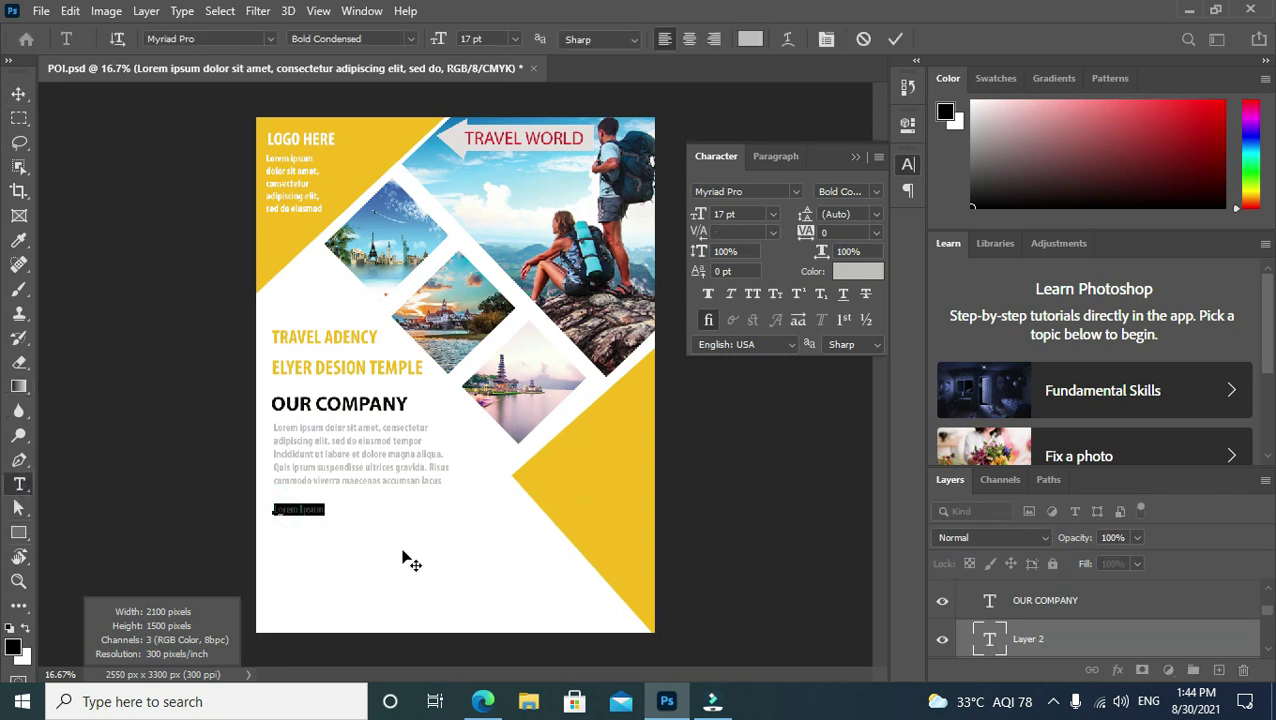
key("ctrl+shift+period")
key("ctrl+shift+period")
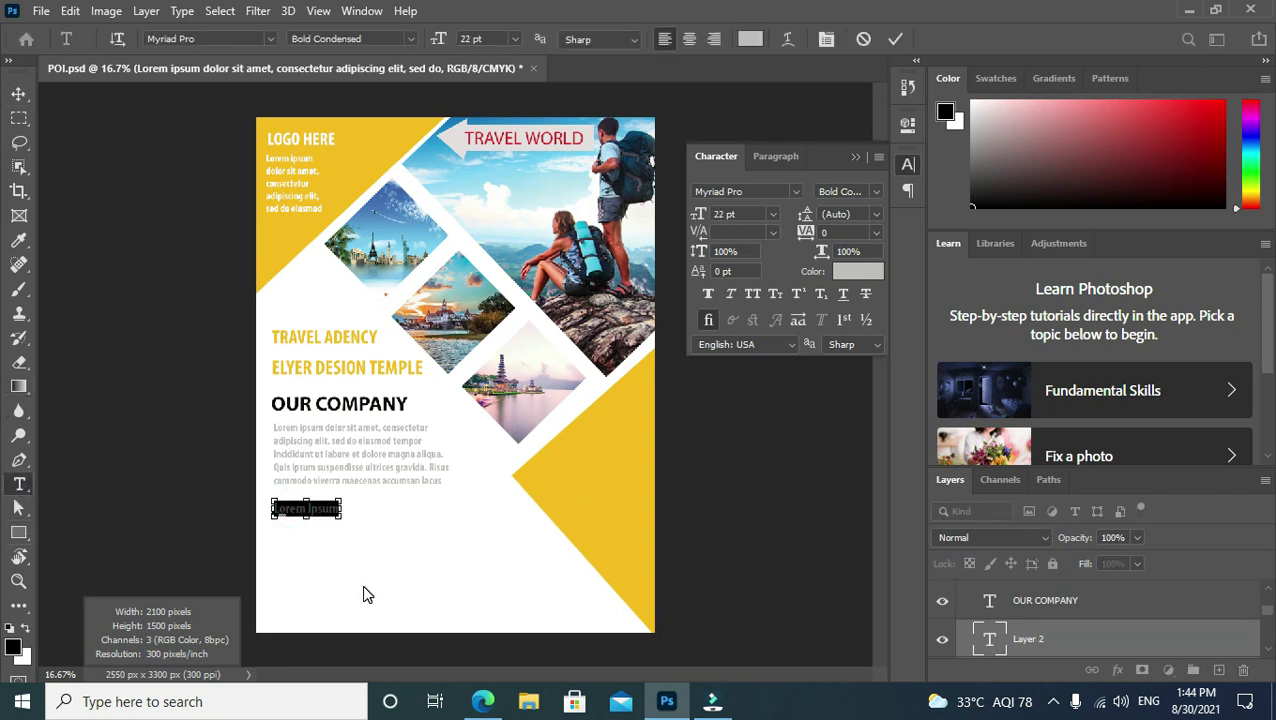
key("ctrl+shift+period")
key("ctrl+shift+period")
key("ctrl+shift+period")
key("ctrl+shift+period")
key("ctrl+shift+period")
key("ctrl+shift+period")
key("ctrl+shift+period")
key("ctrl+shift+period")
key("ctrl+shift+period")
key("ctrl+shift+period")
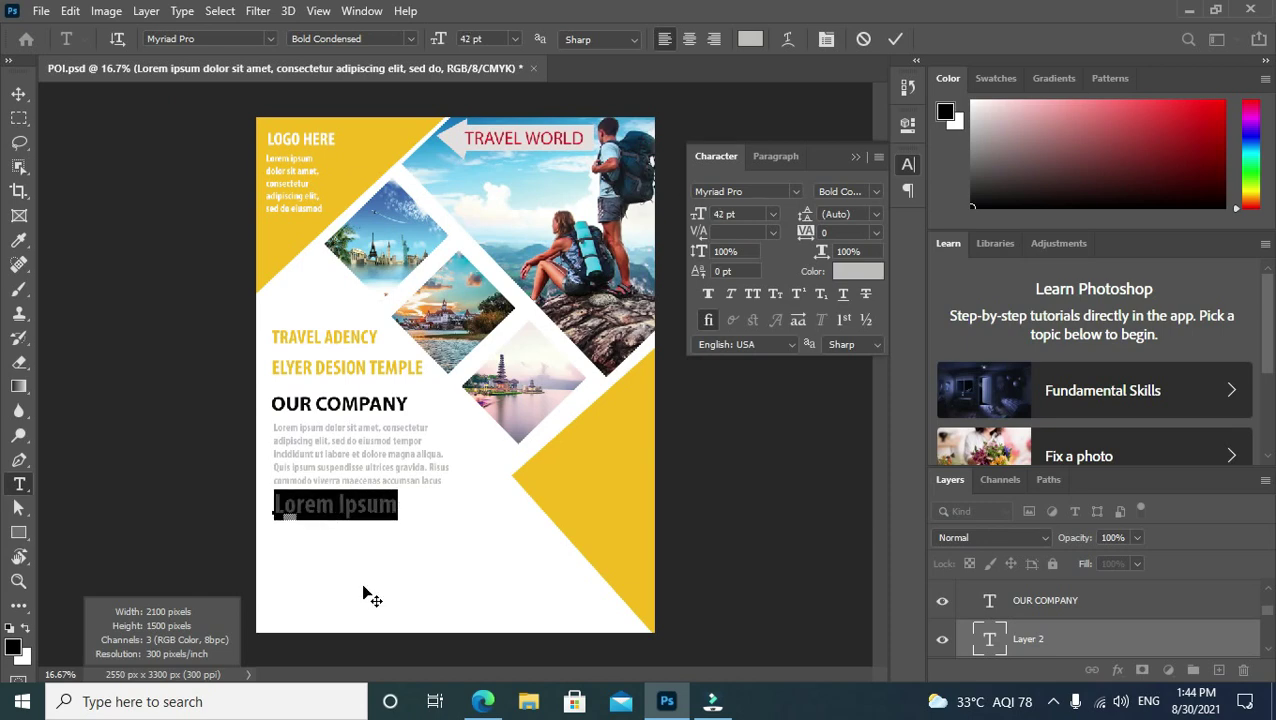
left_click(847, 280)
left_click_drag(406, 349, 400, 462)
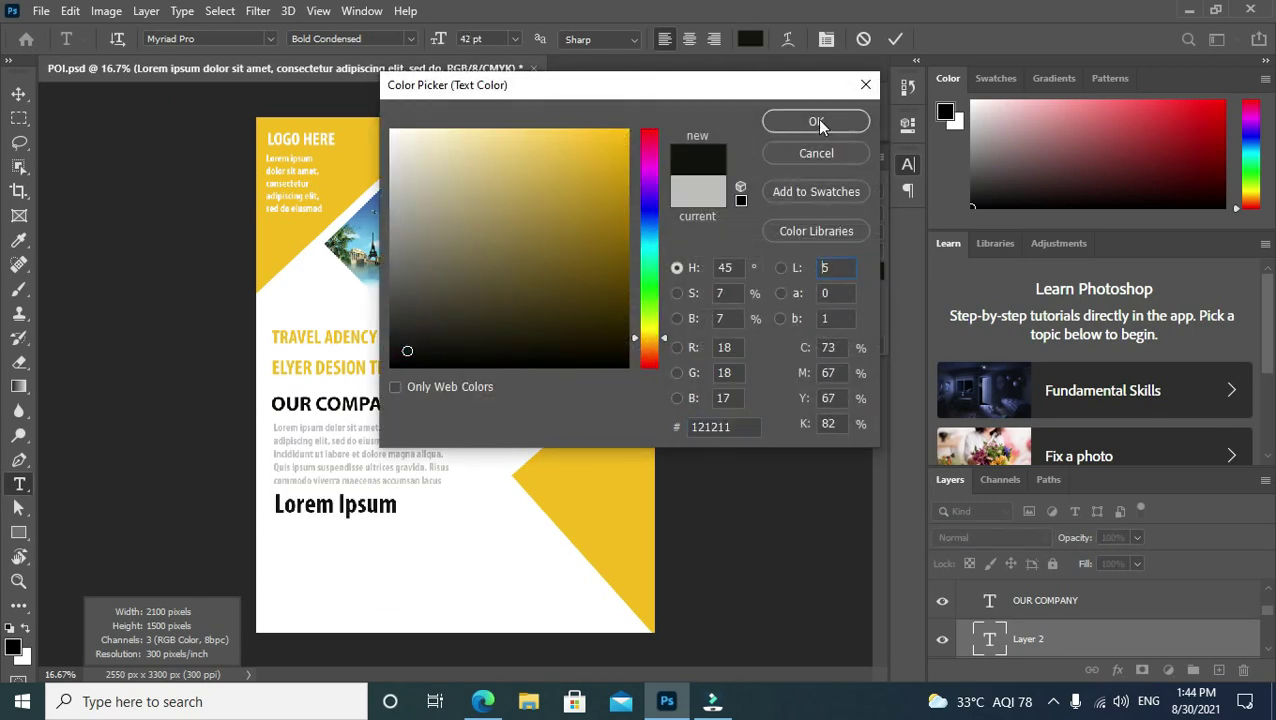
left_click(817, 119)
left_click(145, 320)
key("v")
left_click_drag(313, 507, 305, 526)
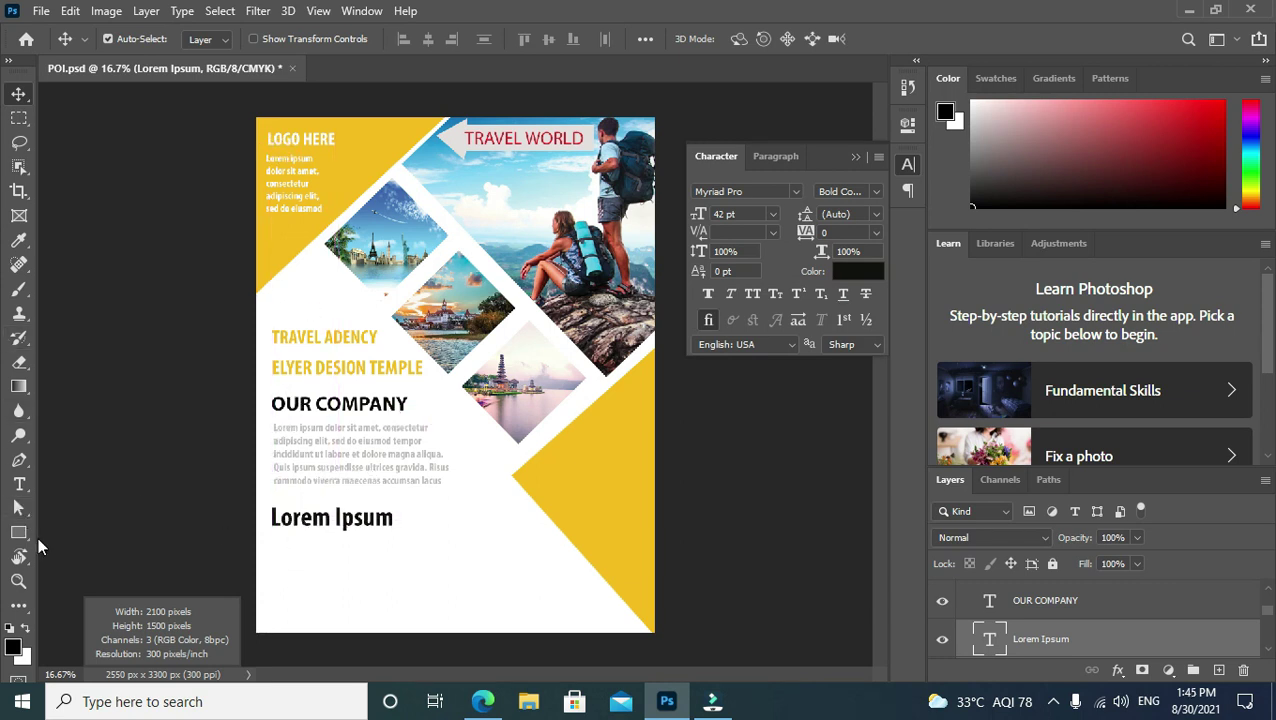
Alt-drag a copy of the gray paragraph to sit below Lorem Ipsum.
left_click(19, 484)
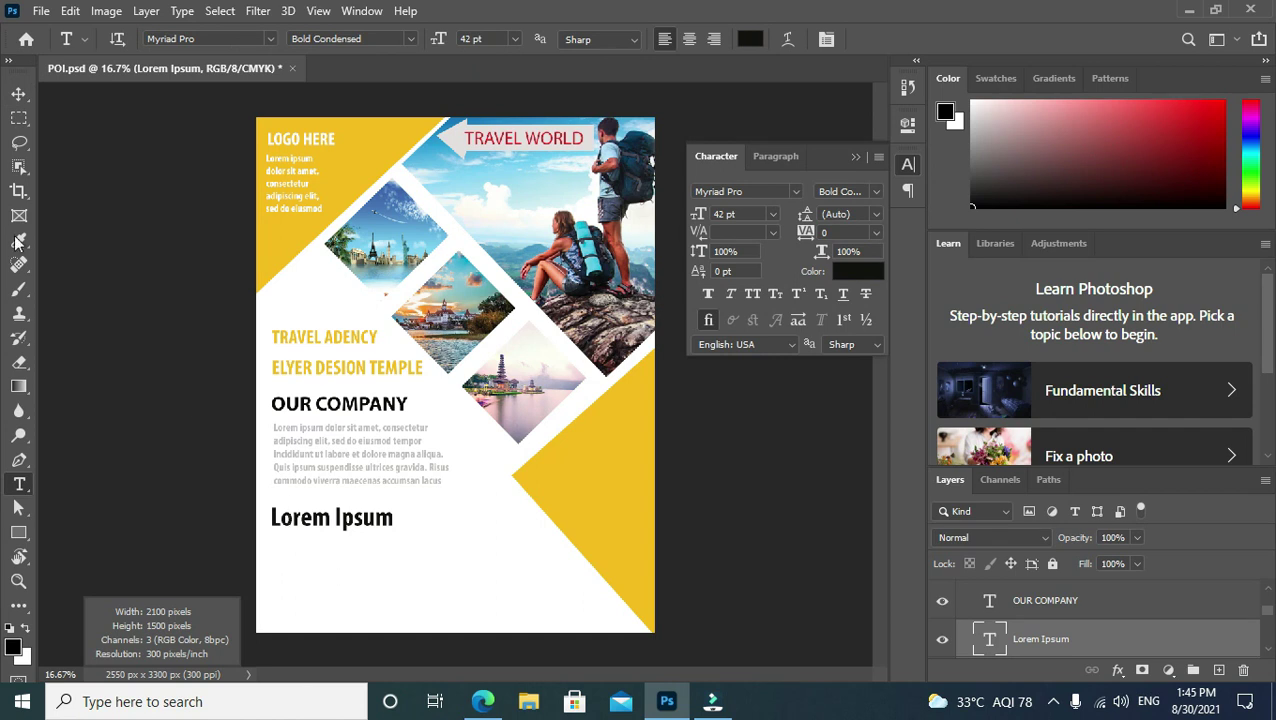
left_click(19, 93)
left_click_drag(318, 478, 309, 550)
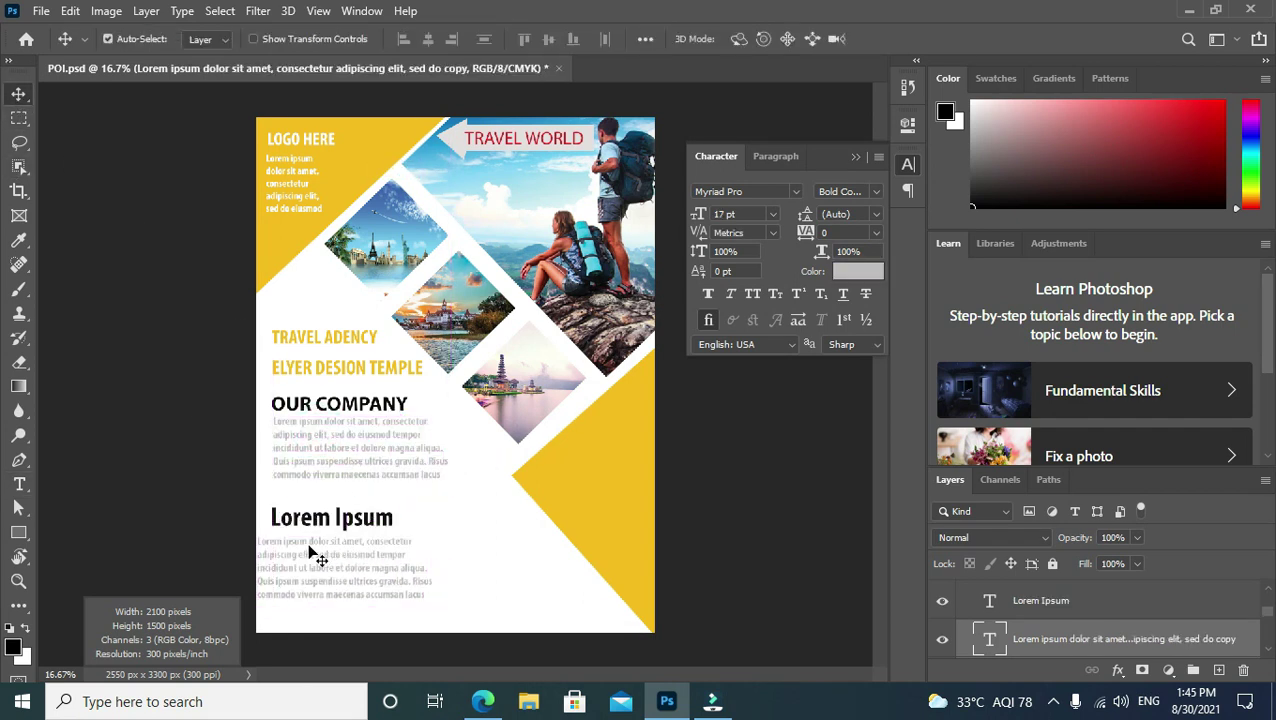
key("ctrl+z")
mouse_move(318, 450)
left_mouse_down()
mouse_move(314, 566)
mouse_move(314, 471)
left_mouse_up()
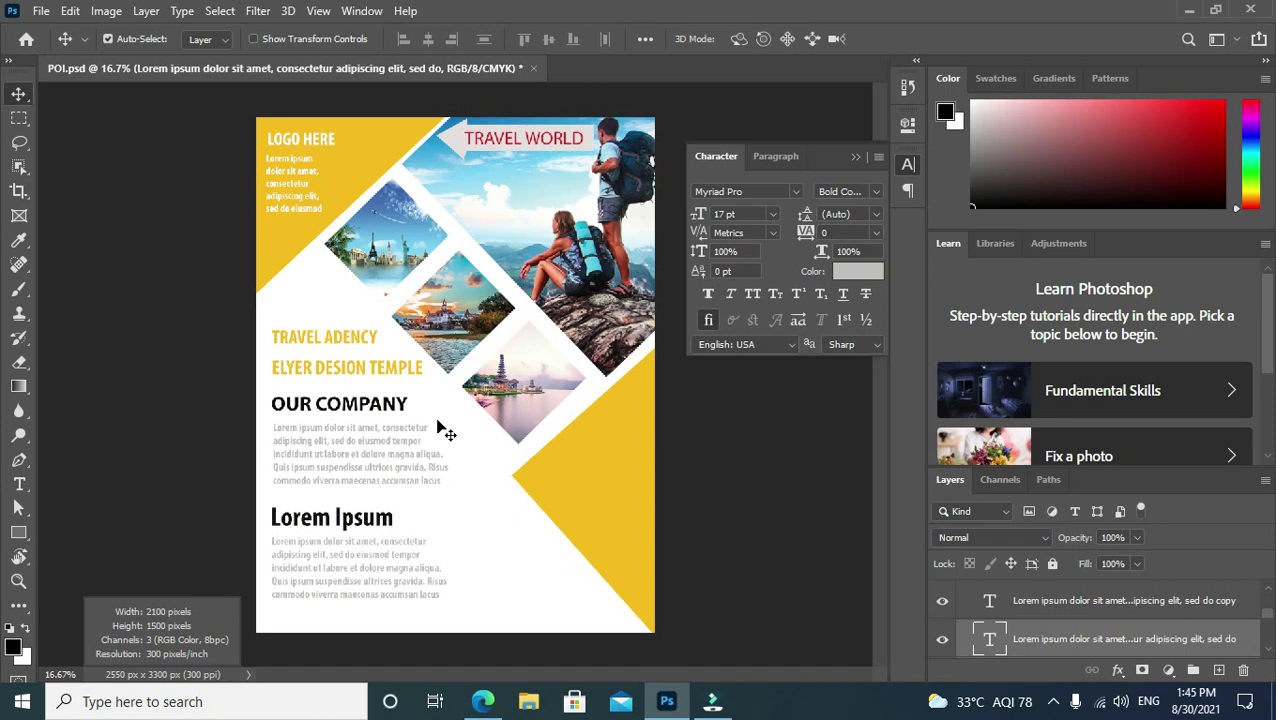
Nudge the second Lorem Ipsum heading and its paragraph slightly upward.
right_click(352, 530)
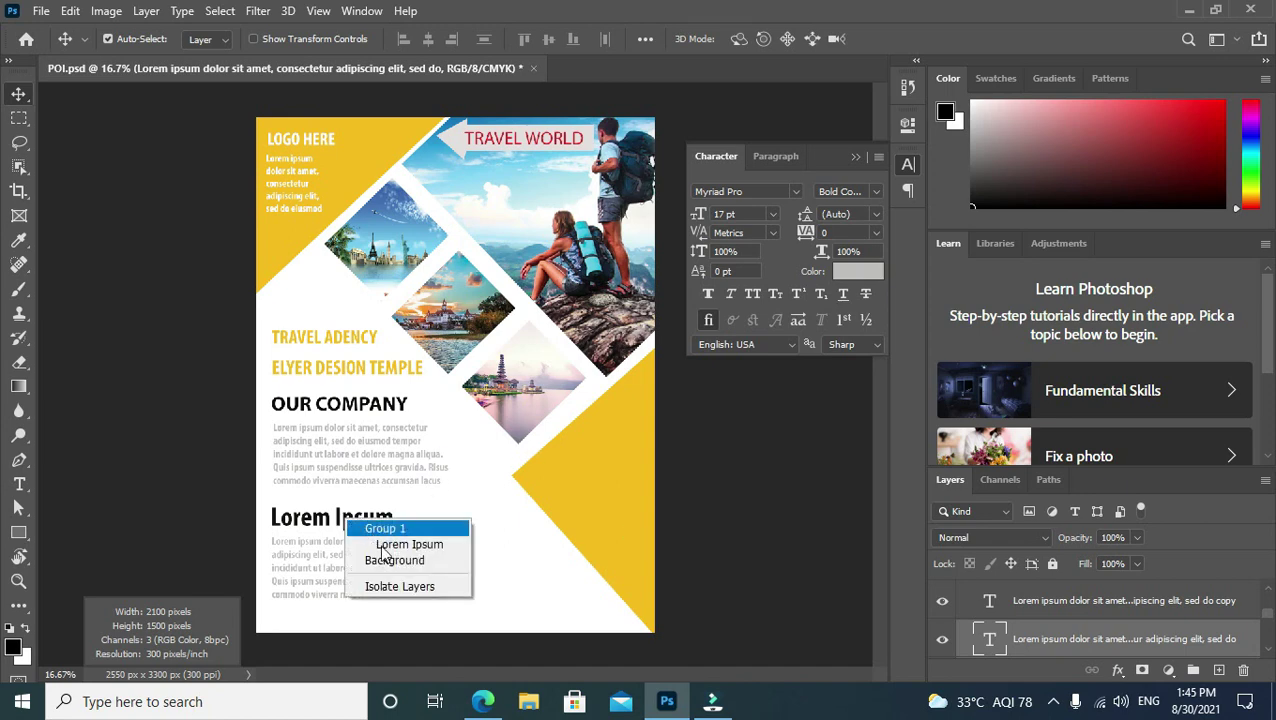
left_click(400, 543)
key("shift+Up")
key("shift+Up")
key("shift+Up")
key("shift+Up")
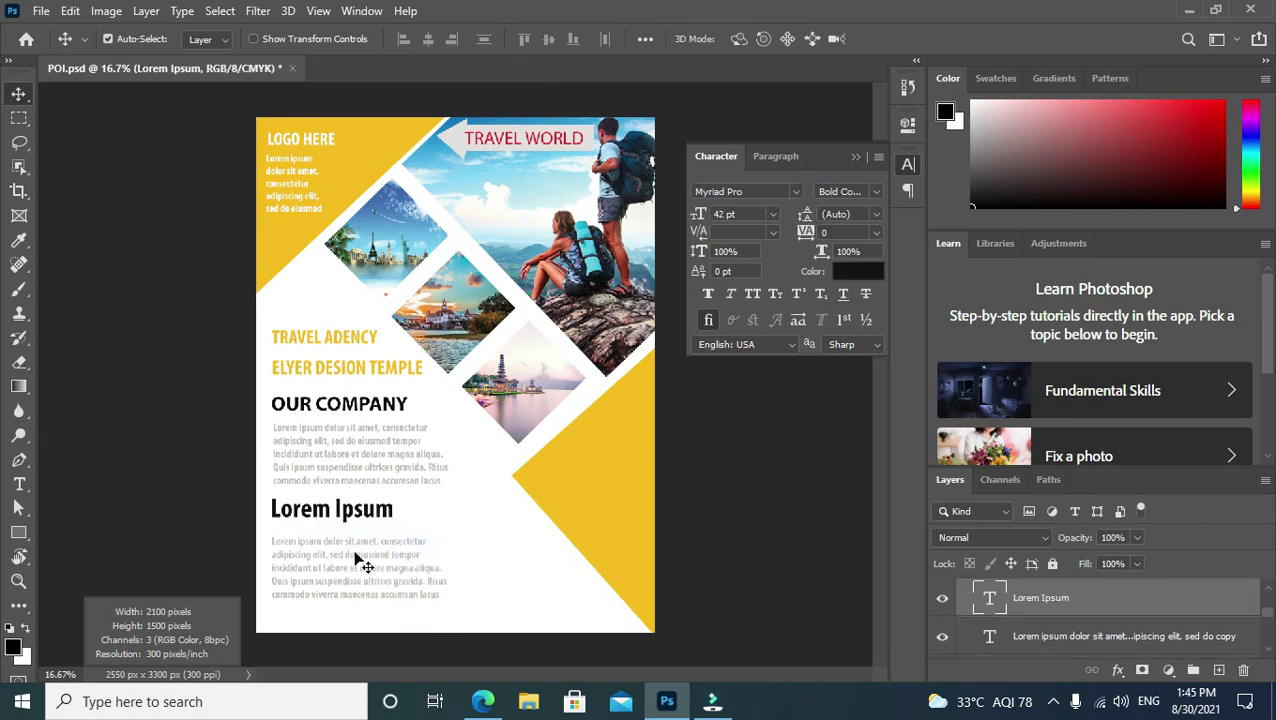
right_click(365, 562)
left_click(392, 580)
key("shift+Up")
key("shift+Up")
key("shift+Up")
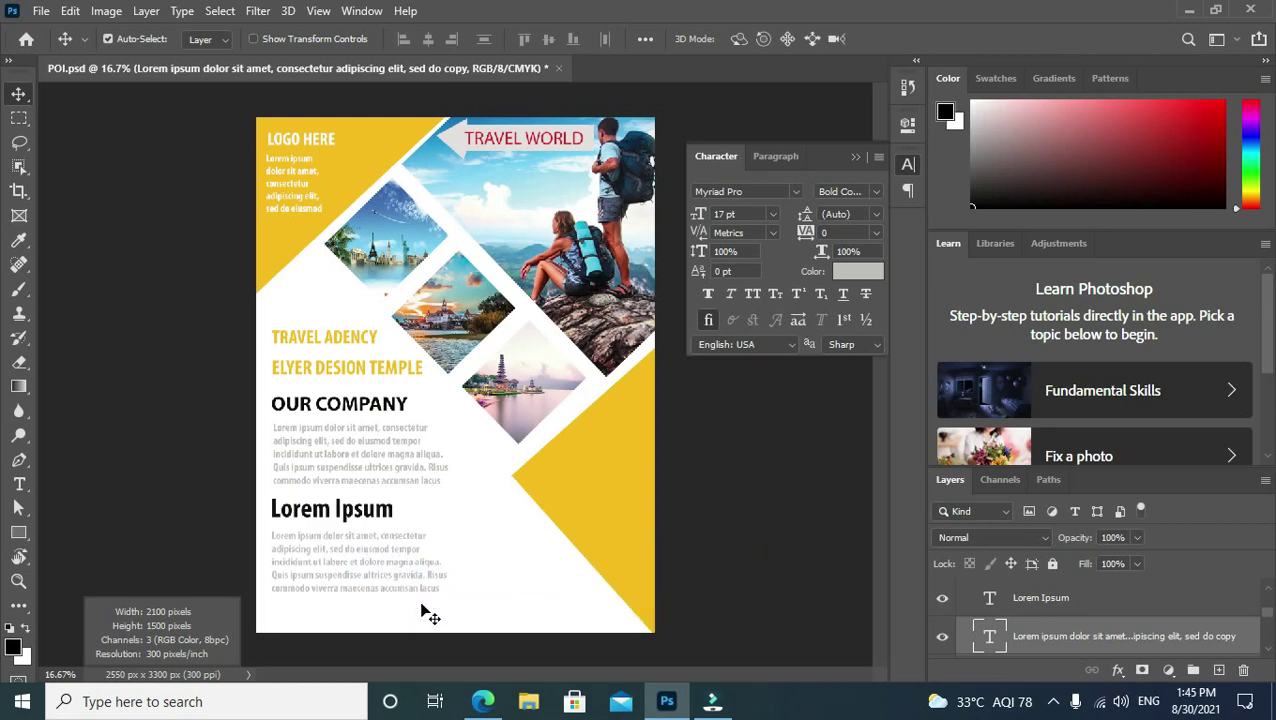
key("shift+Up")
key("shift+Up")
key("shift+Up")
Draw a wide yellow rectangle across the flyer's bottom edge as a footer bar.
left_click(17, 534)
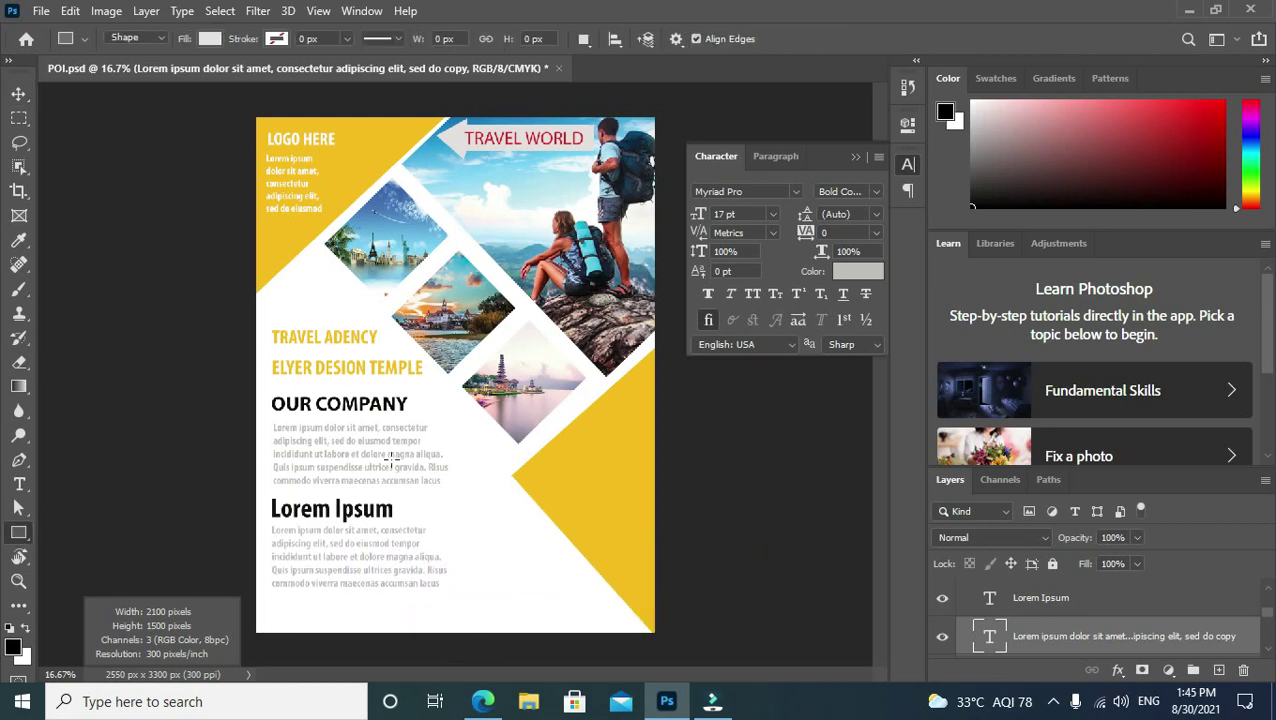
left_click_drag(248, 597, 668, 645)
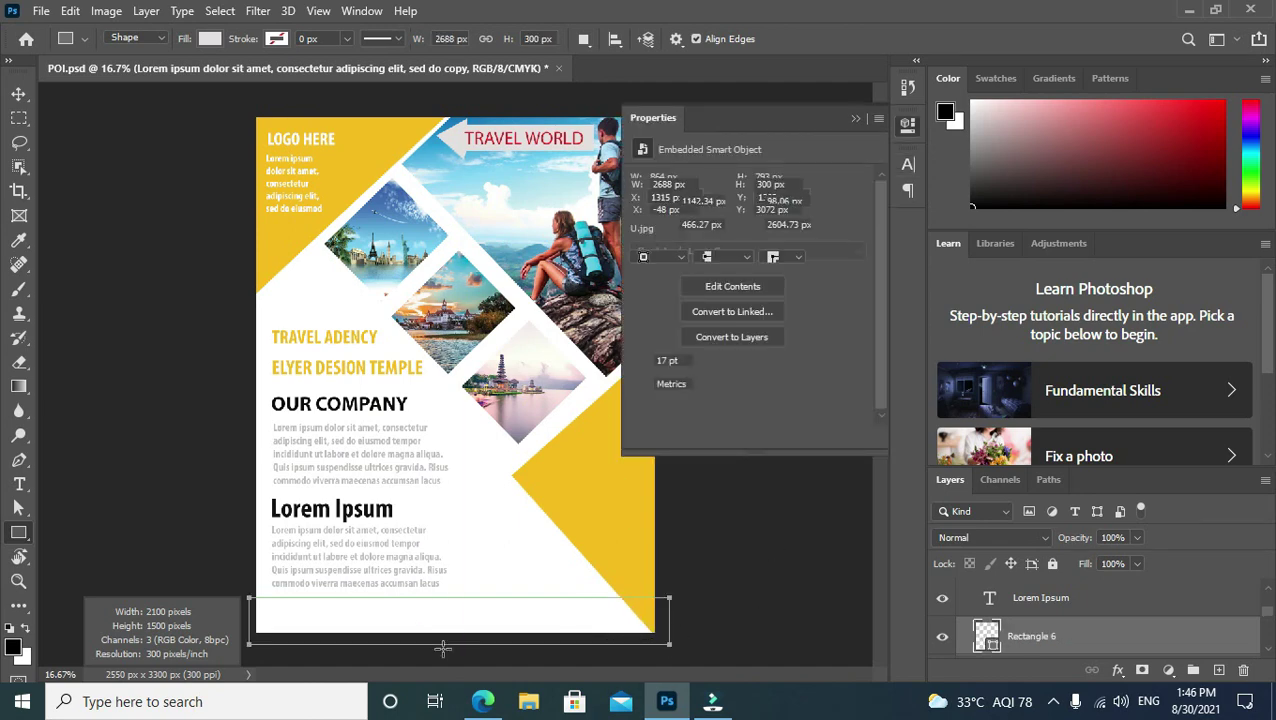
left_click(640, 237)
left_click(694, 336)
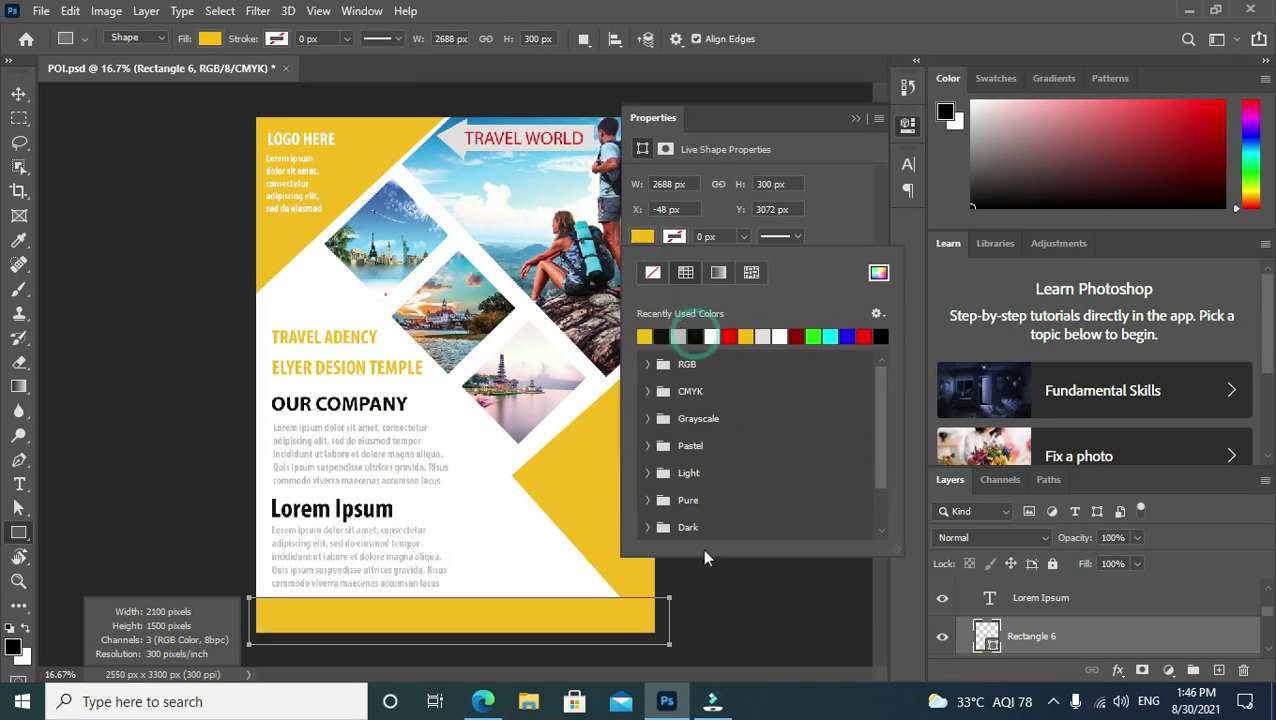
left_click(857, 118)
key("Escape")
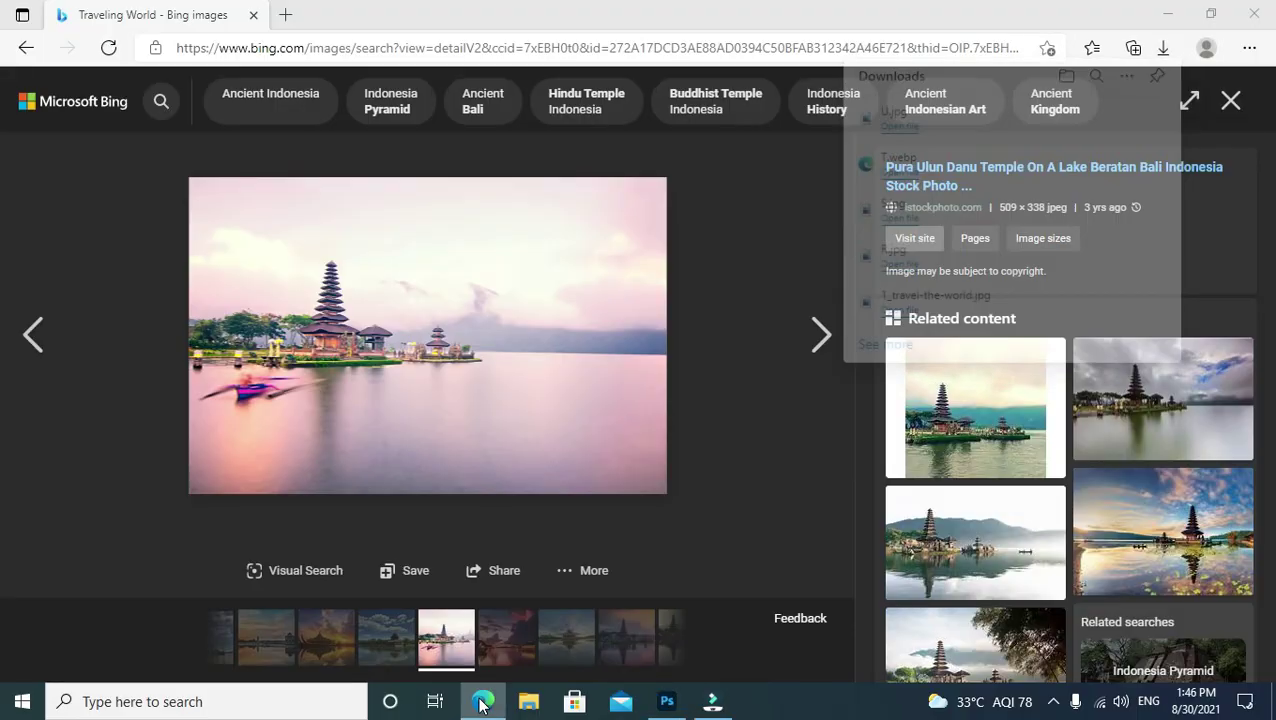
Search Bing Images for 'PHONE LOGO PNG'.
left_click(482, 701)
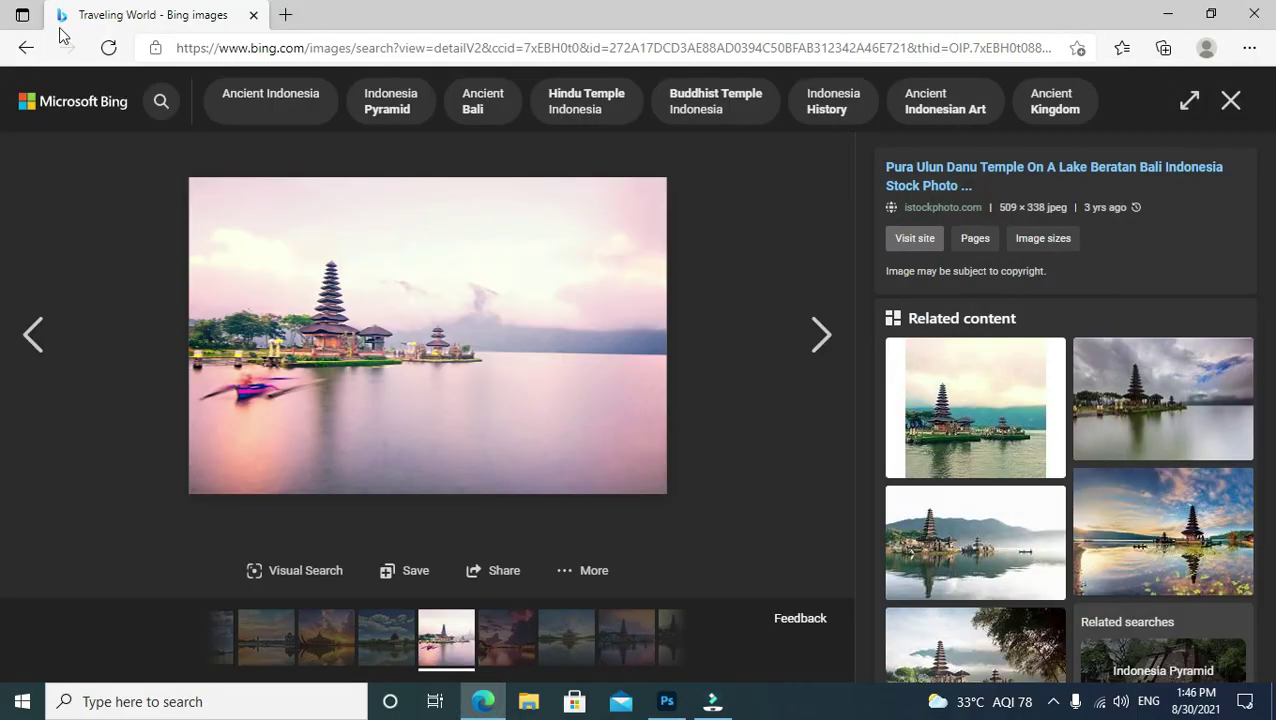
left_click(1230, 100)
left_click(26, 48)
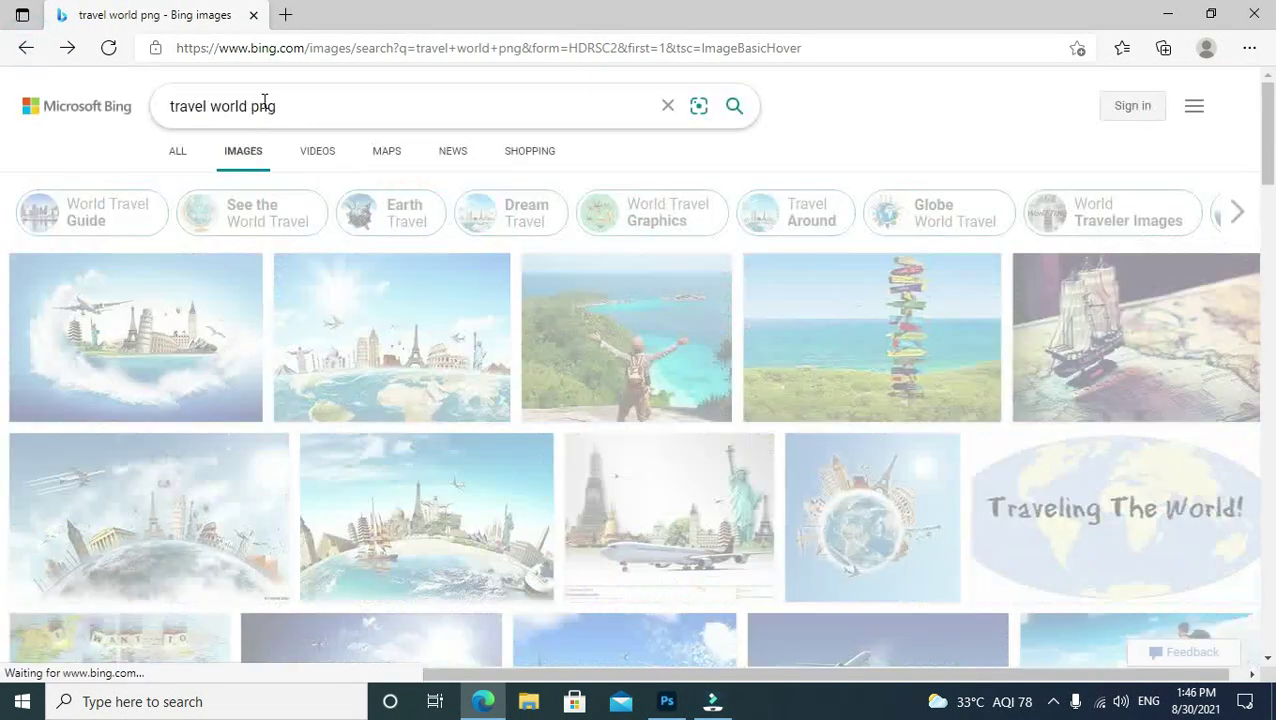
left_click_drag(280, 106, 130, 112)
left_click_drag(288, 108, 148, 119)
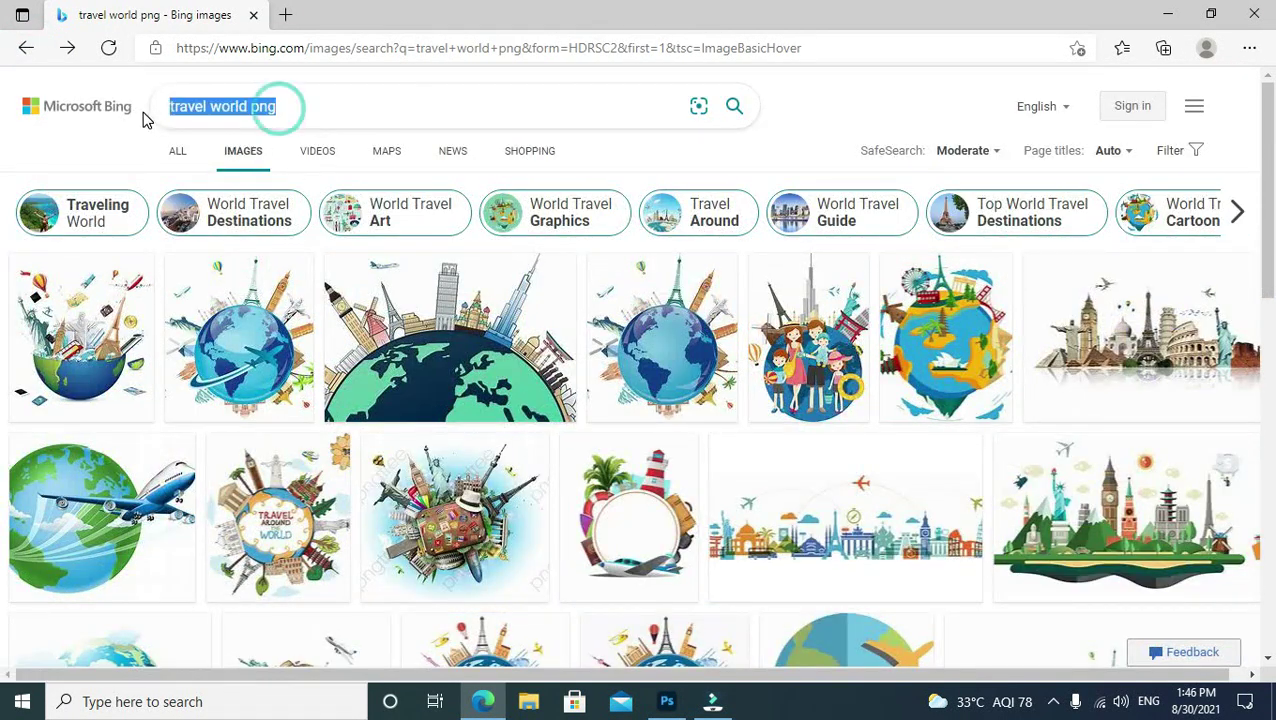
type("PHONE LO")
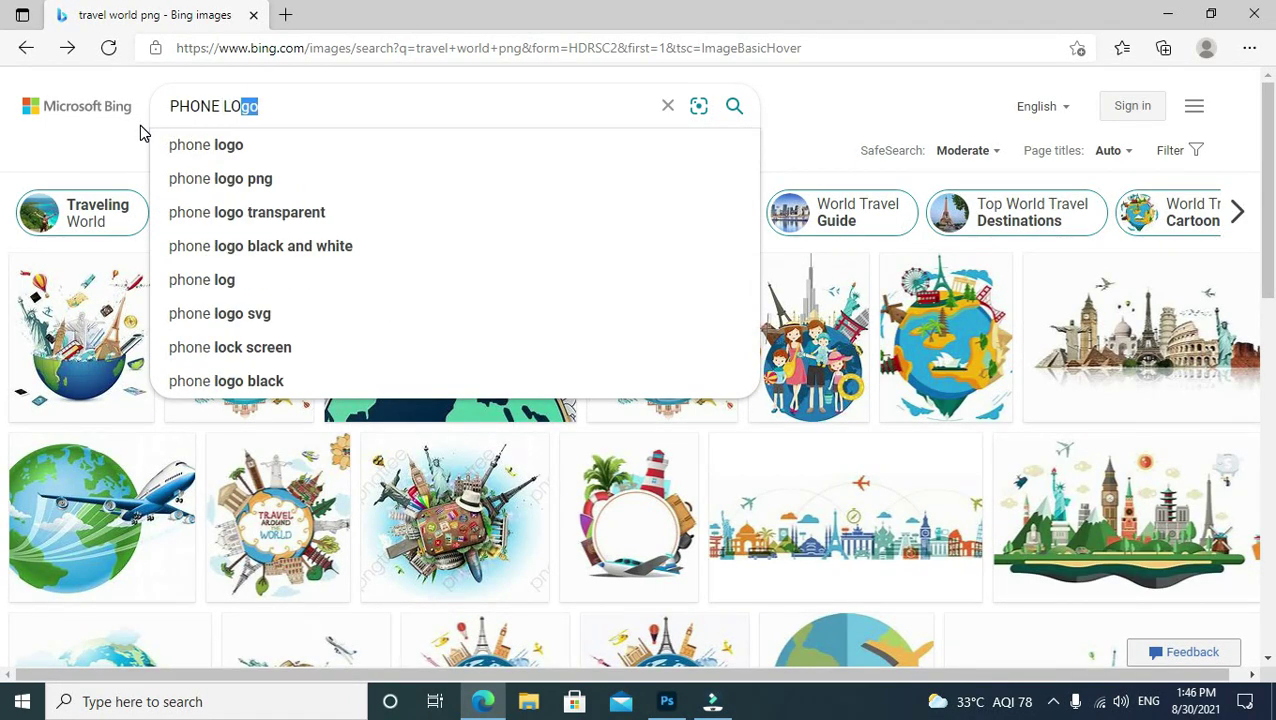
type("GO PNG")
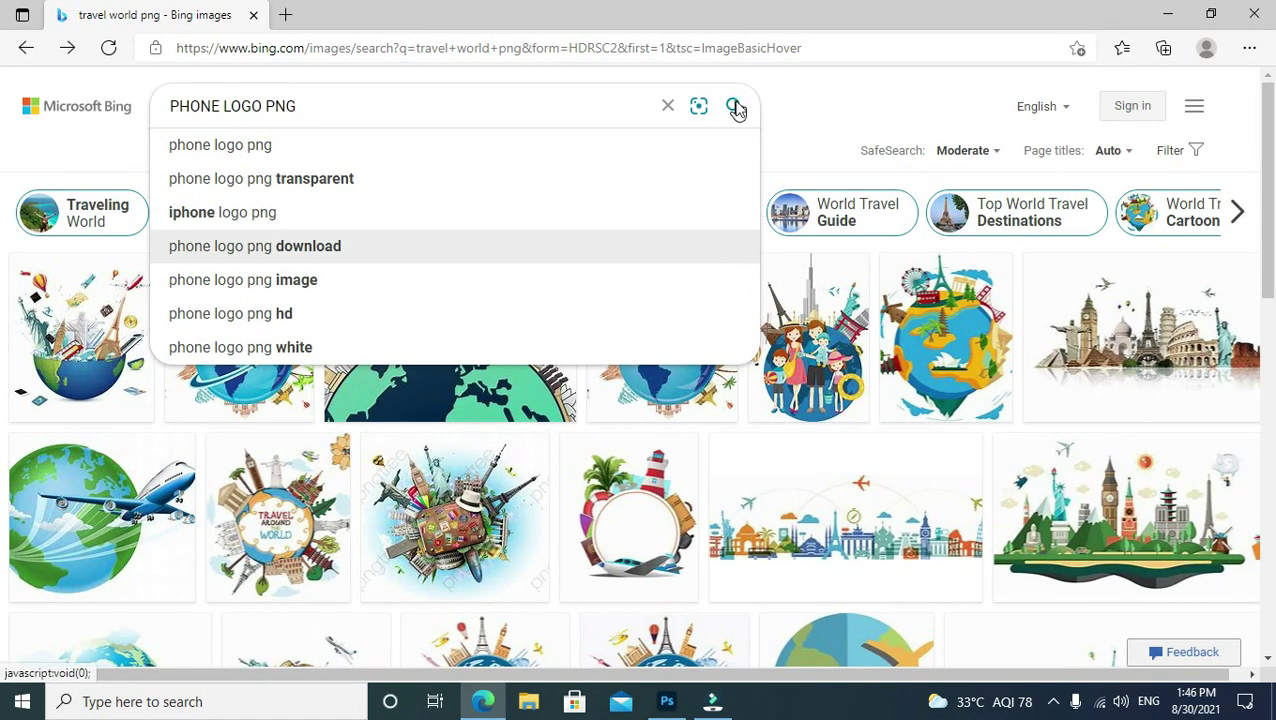
left_click(734, 106)
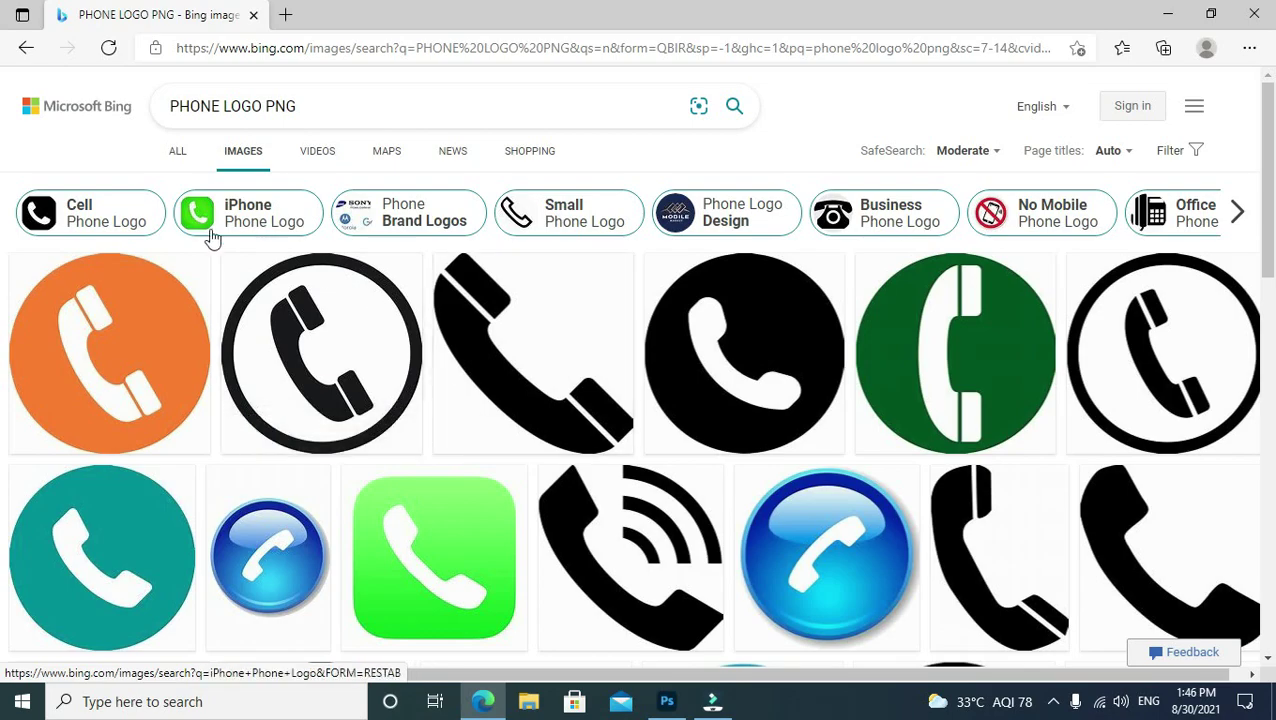
Save the circle-framed mobile phone icon to Downloads as R.png.
scroll(521, 356, "down", 3)
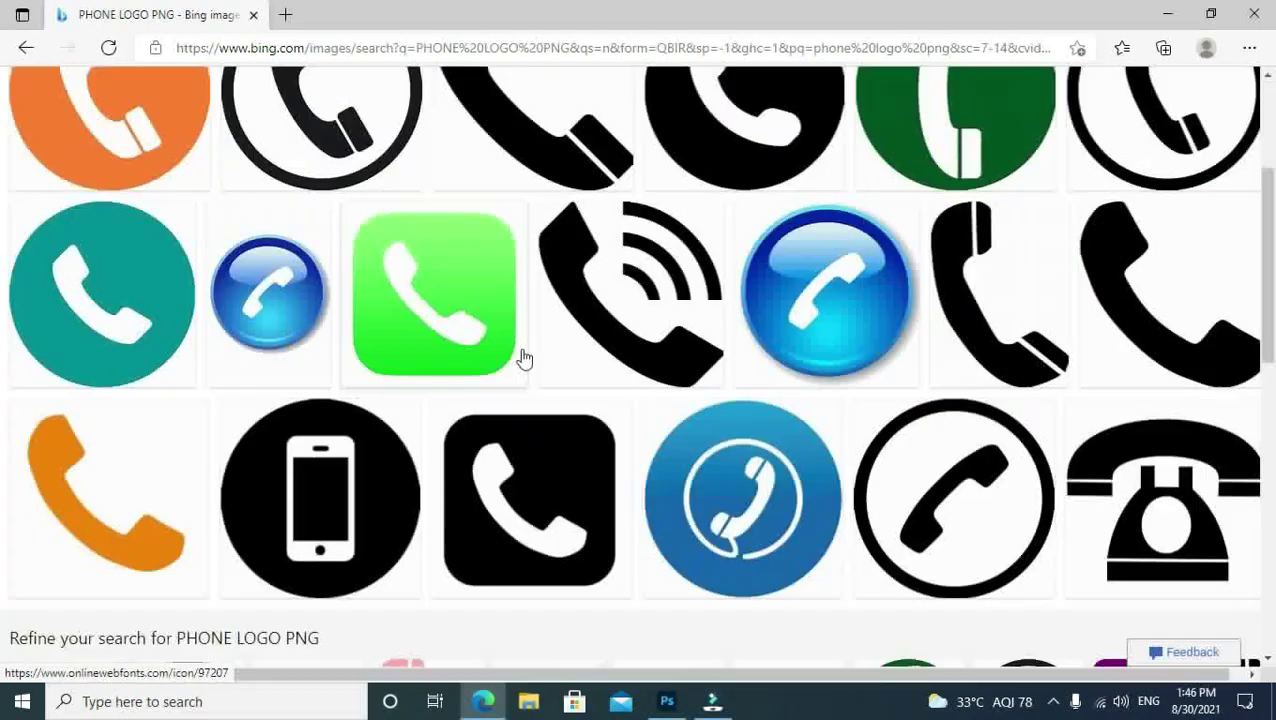
scroll(545, 316, "down", 5)
scroll(545, 316, "down", 5)
scroll(536, 310, "down", 5)
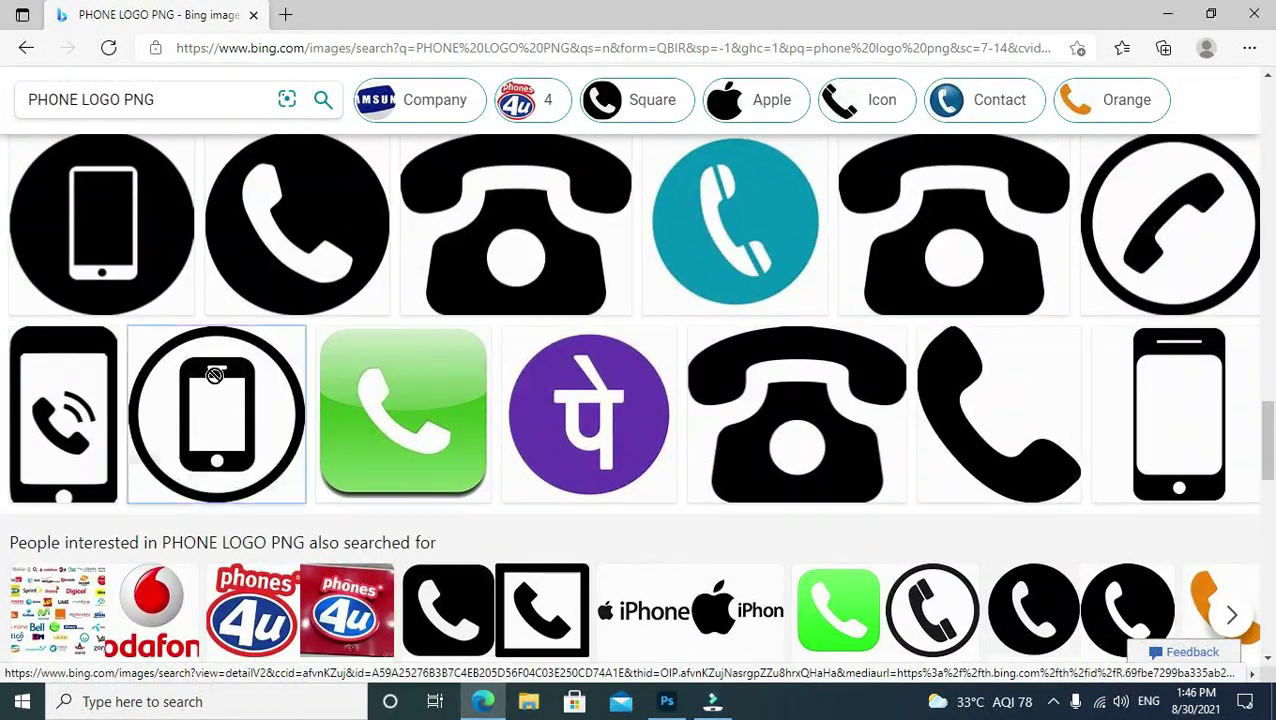
left_click(262, 401)
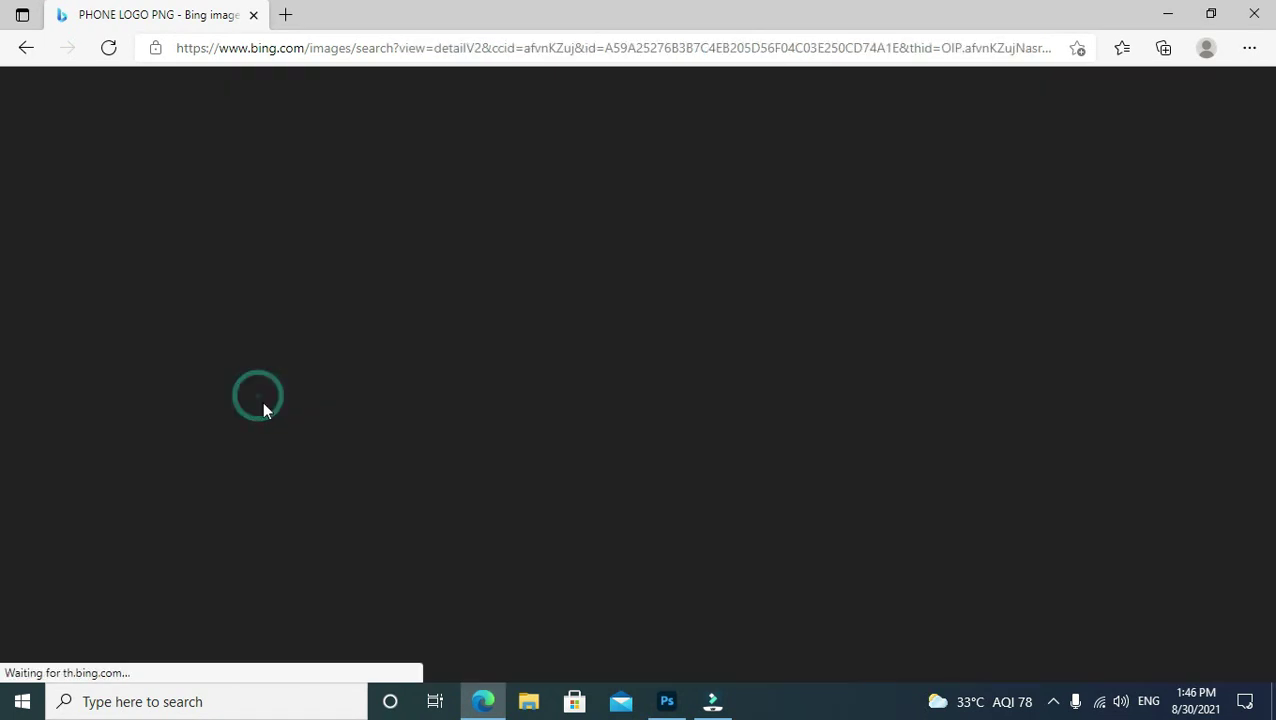
right_click(407, 300)
left_click(470, 339)
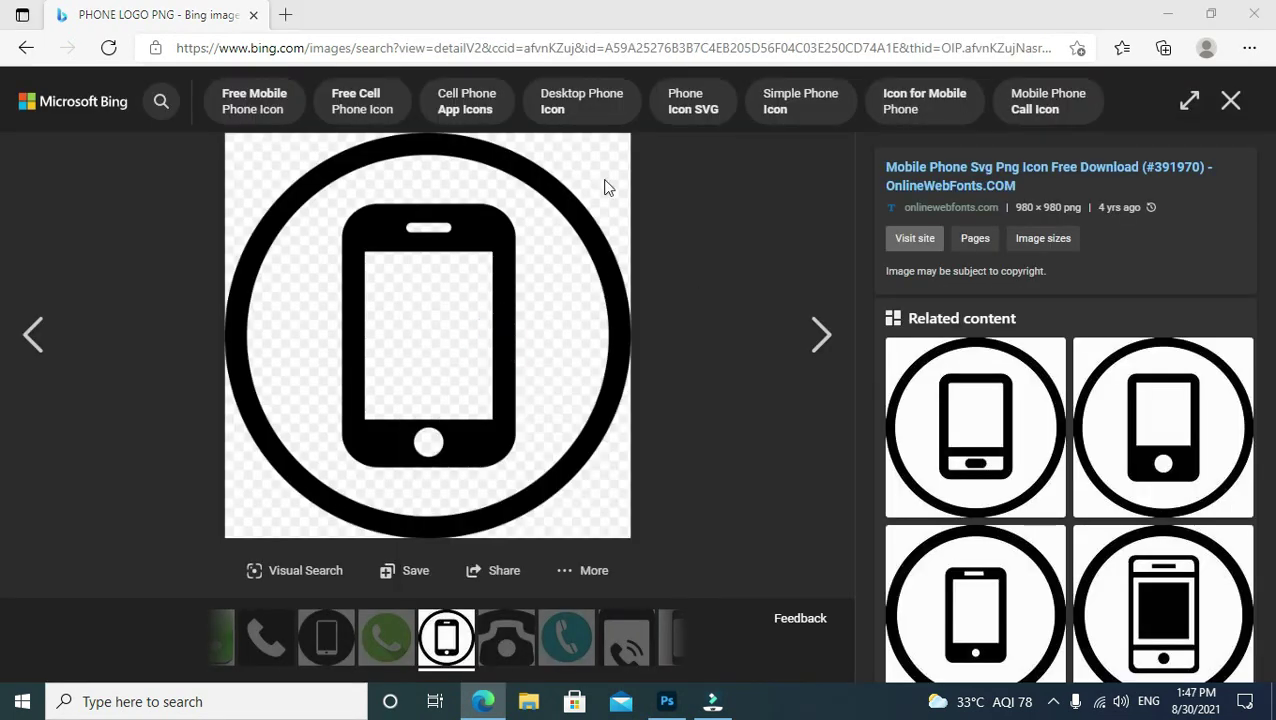
left_click(462, 421)
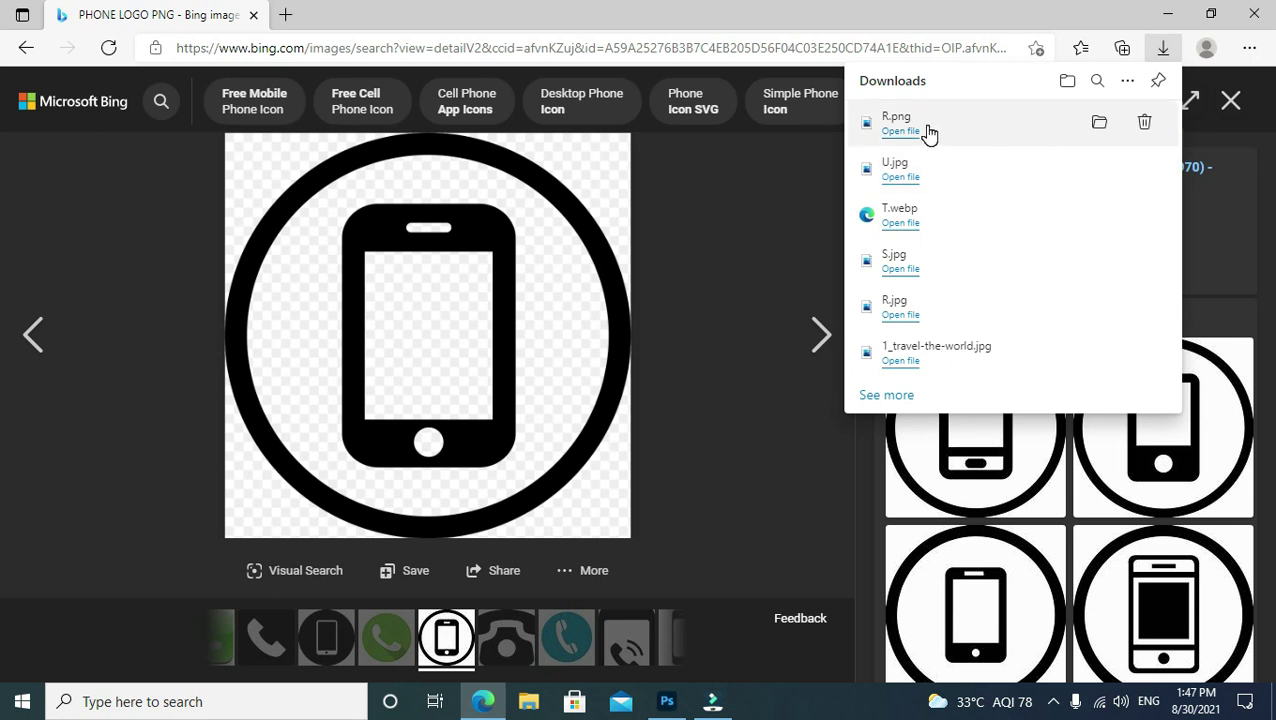
left_click(688, 697)
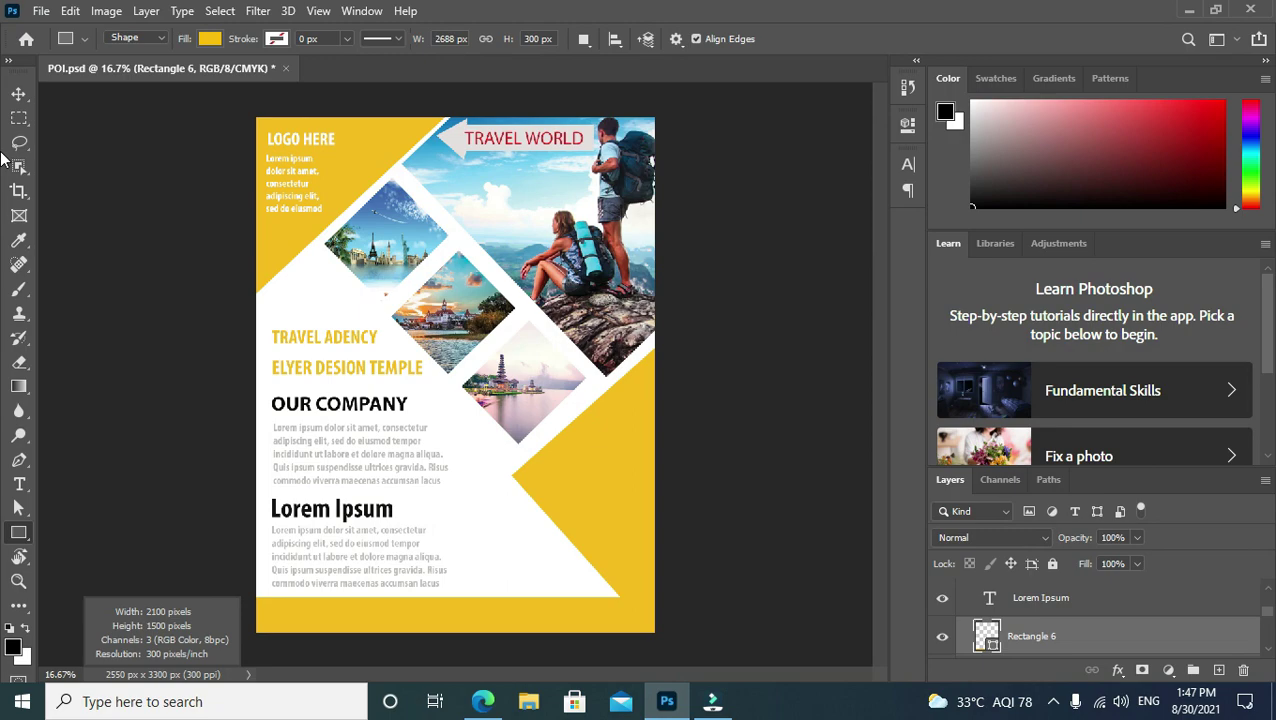
Open R.png and drag its phone icon onto the flyer over the text area.
left_click(41, 12)
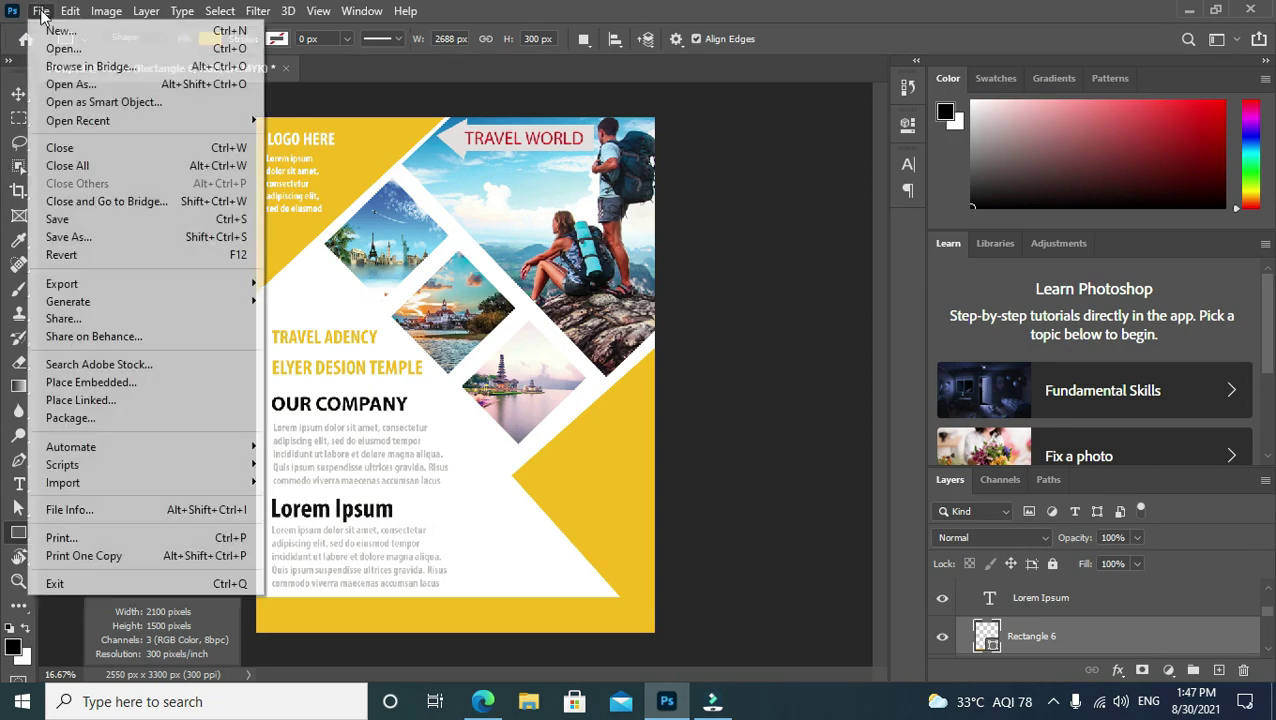
left_click(63, 48)
double_click(227, 163)
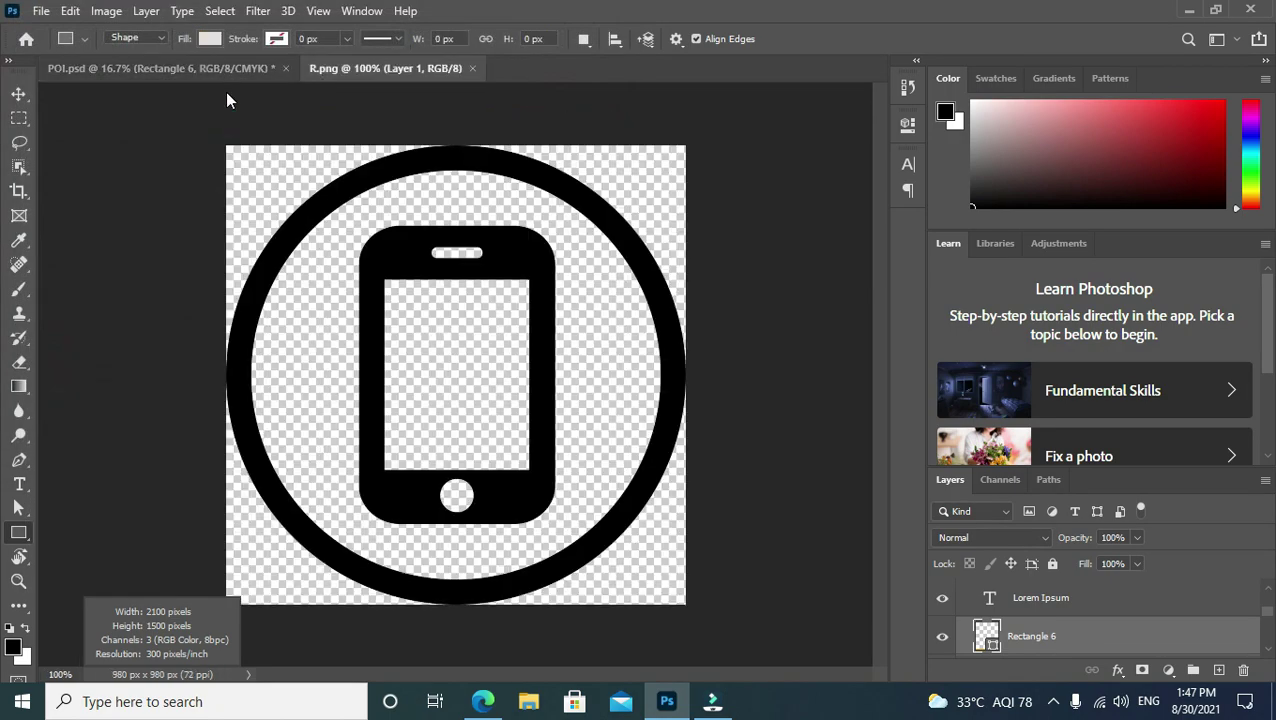
left_click(18, 94)
left_click_drag(420, 320, 228, 70)
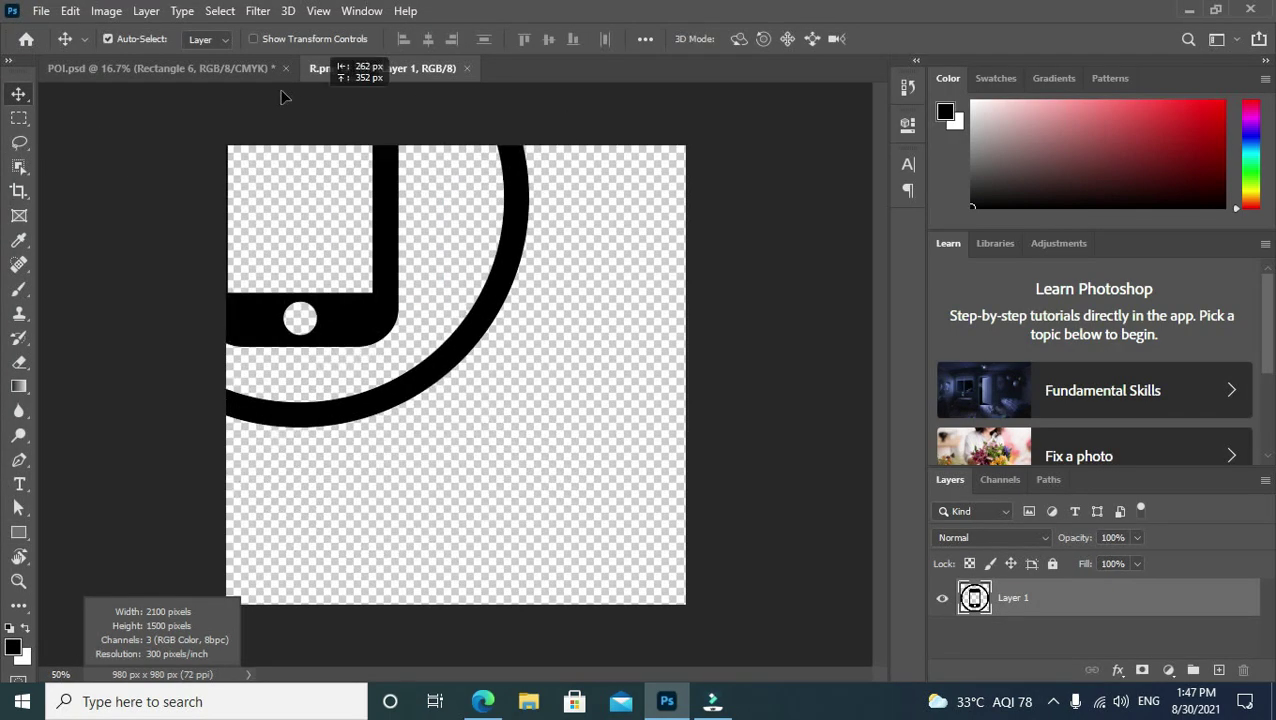
left_click_drag(447, 337, 436, 326)
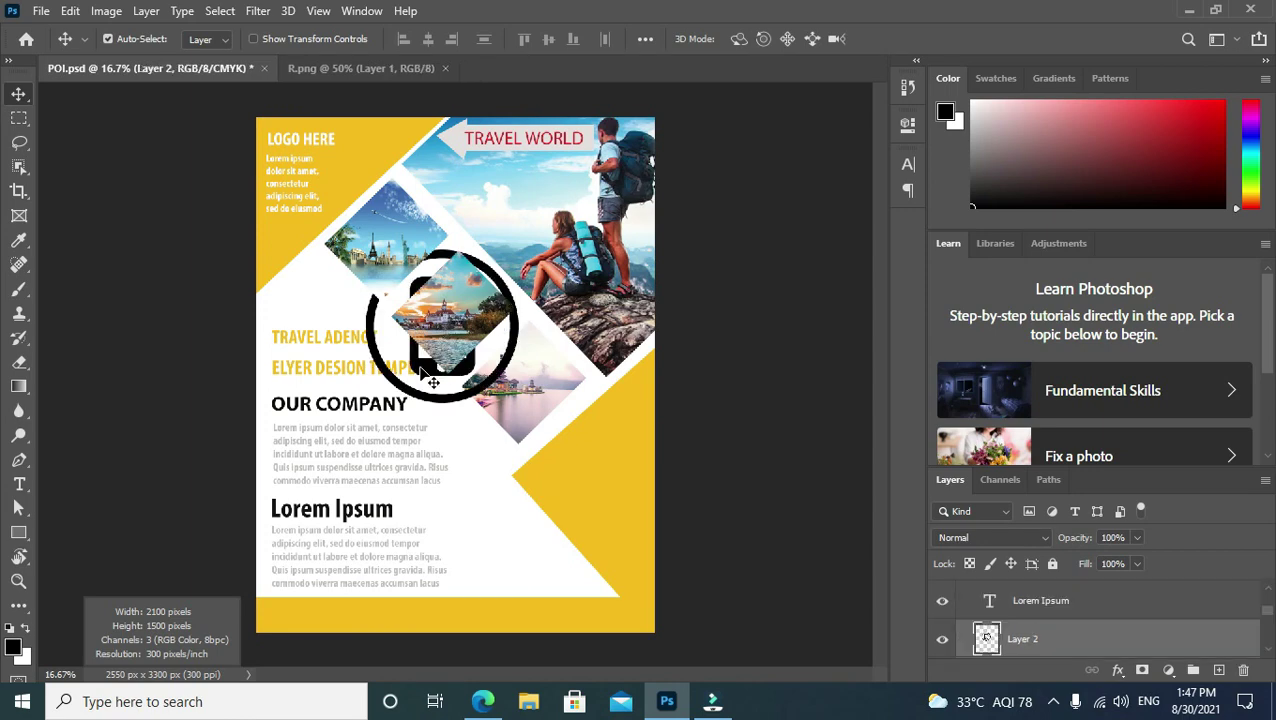
left_click_drag(425, 372, 428, 490)
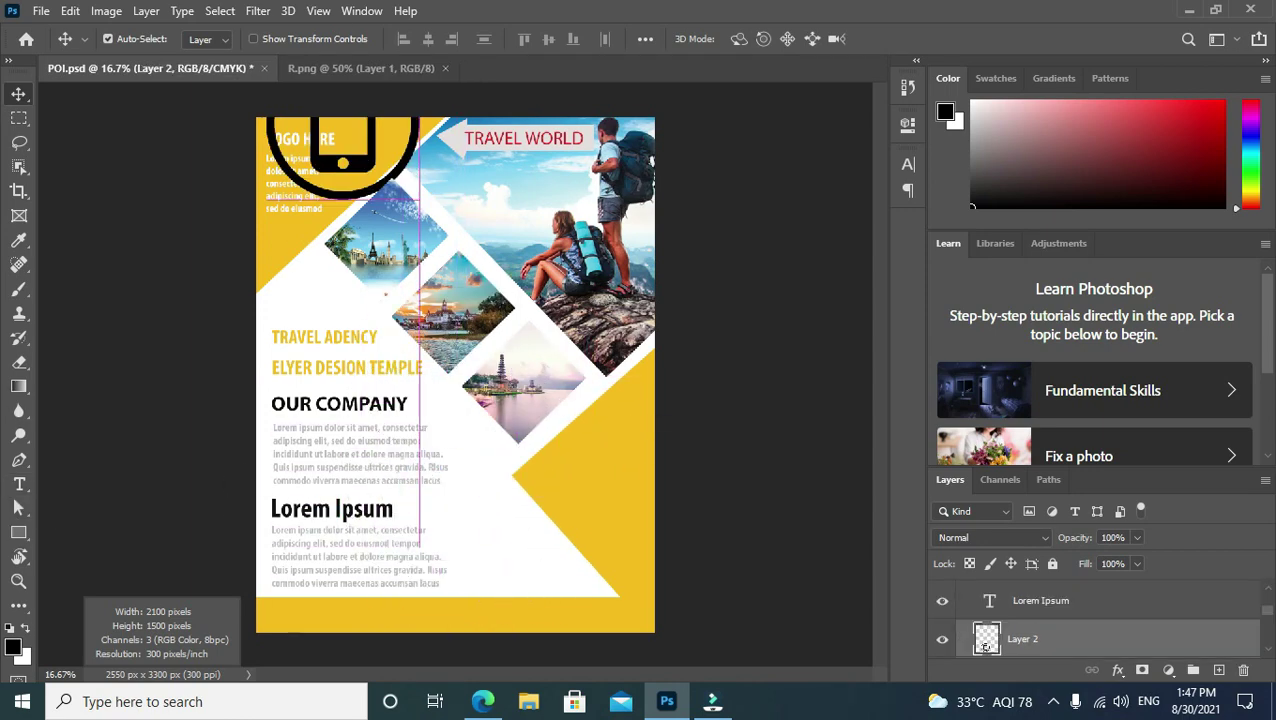
Return the phone icon to R.png and delete the original phone layer.
mouse_move(436, 500)
left_mouse_down()
mouse_move(375, 68)
mouse_move(285, 162)
mouse_move(383, 345)
mouse_move(348, 352)
left_mouse_up()
right_click(348, 352)
left_click(365, 357)
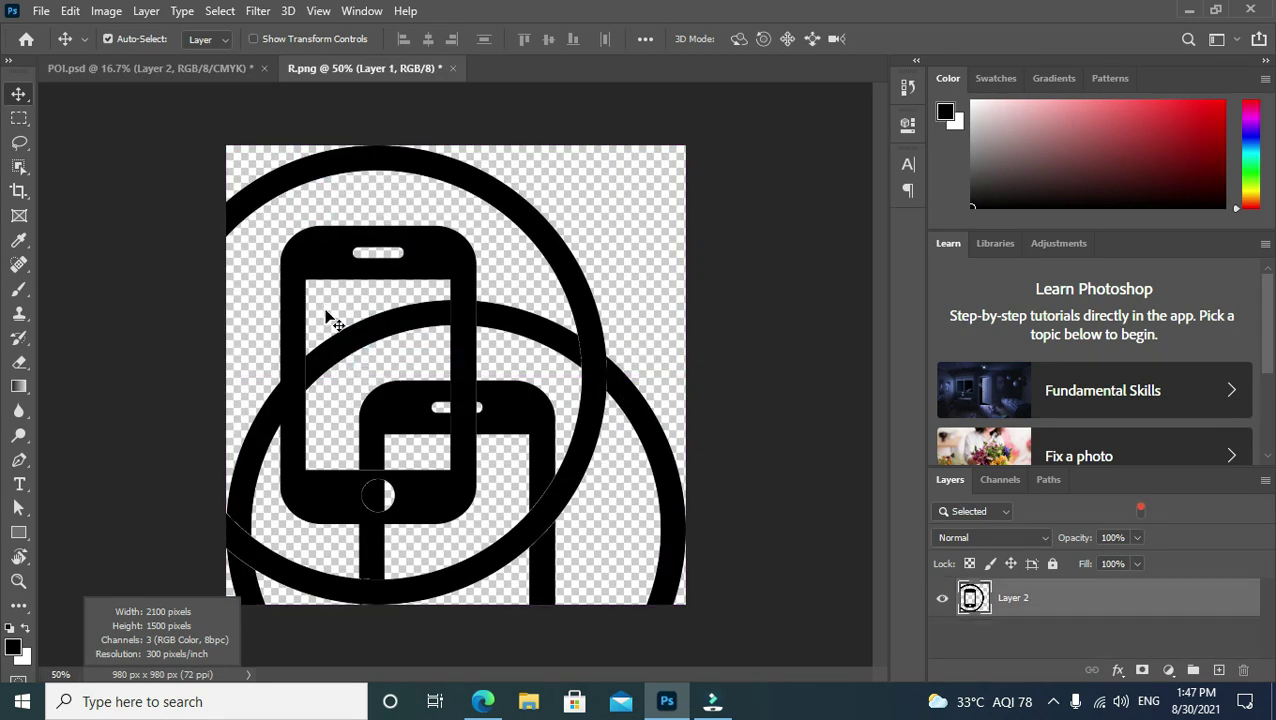
left_click_drag(257, 218, 698, 604)
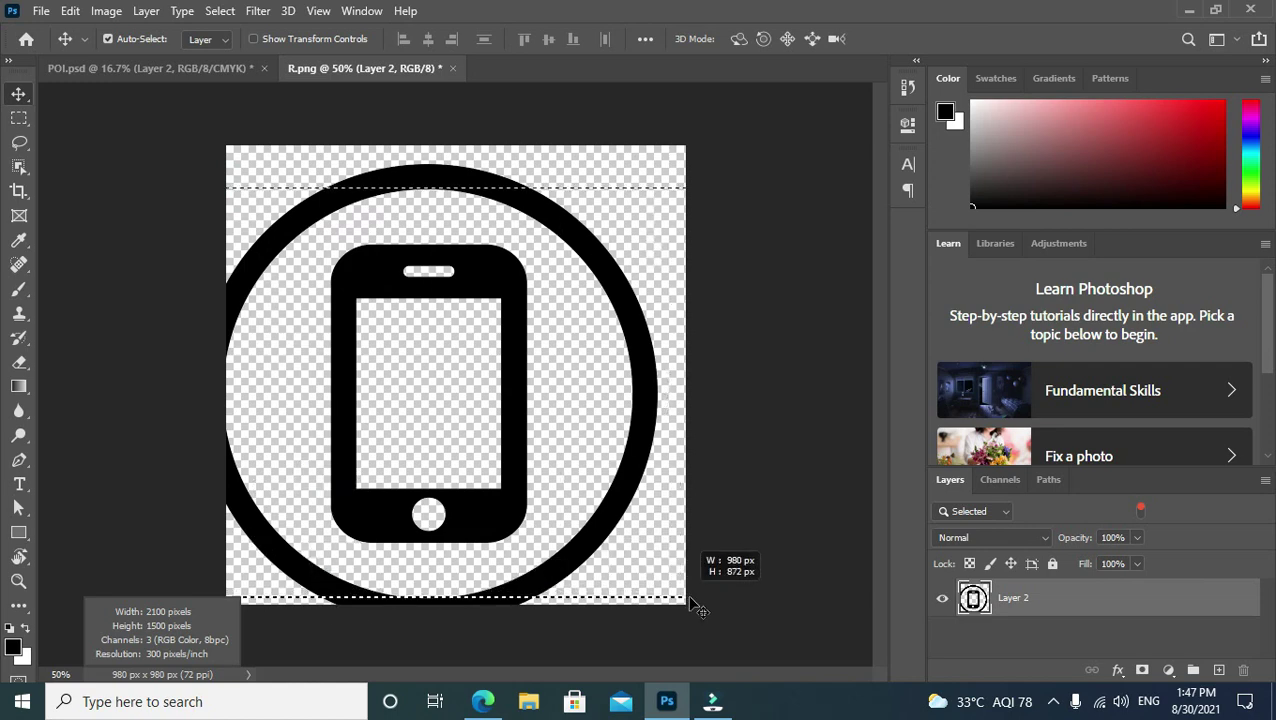
Scale the phone icon to about 46 percent and drop it onto the flyer.
key("ctrl+t")
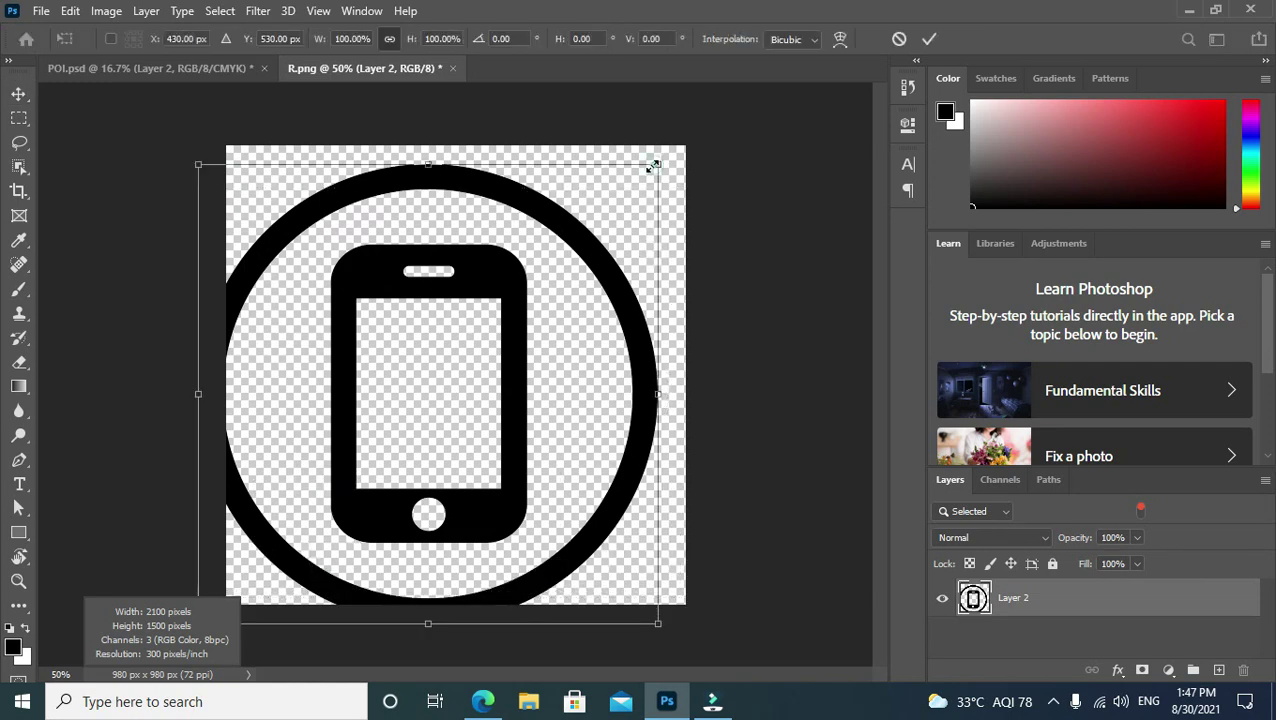
left_click_drag(652, 166, 464, 373)
left_click_drag(299, 478, 427, 336)
left_click_drag(601, 209, 554, 261)
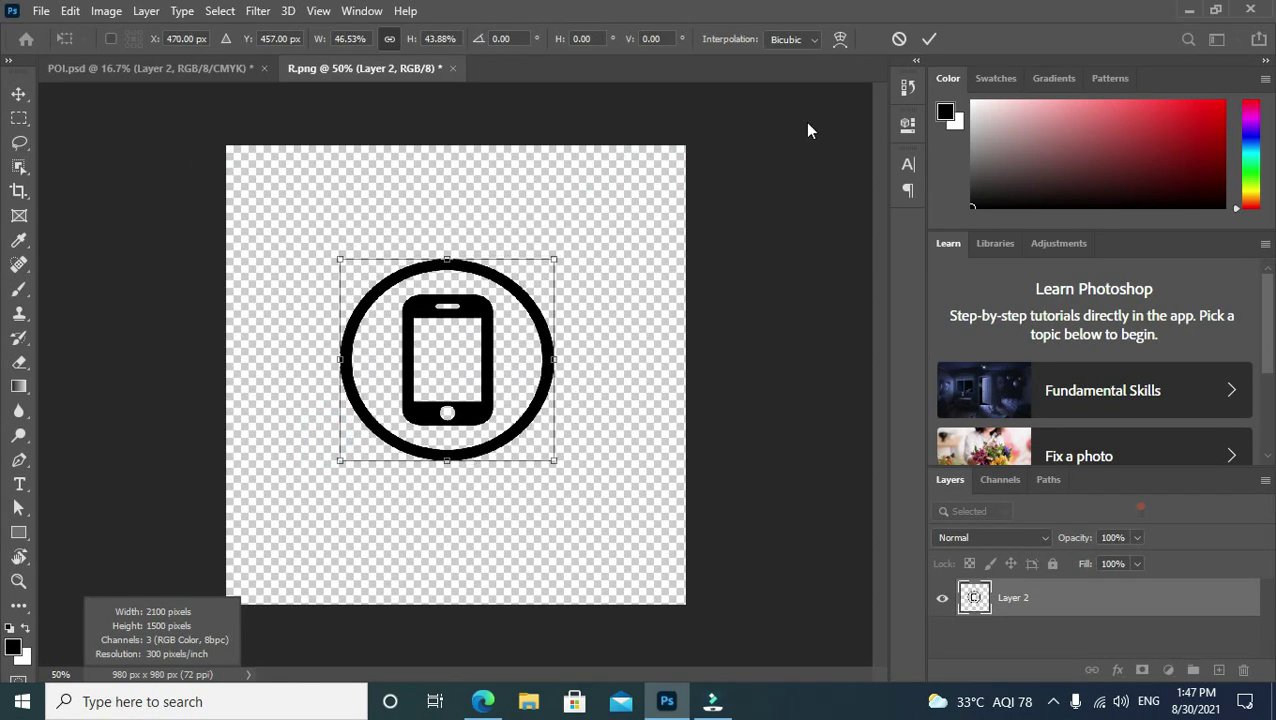
left_click(928, 38)
left_click_drag(399, 370, 232, 68)
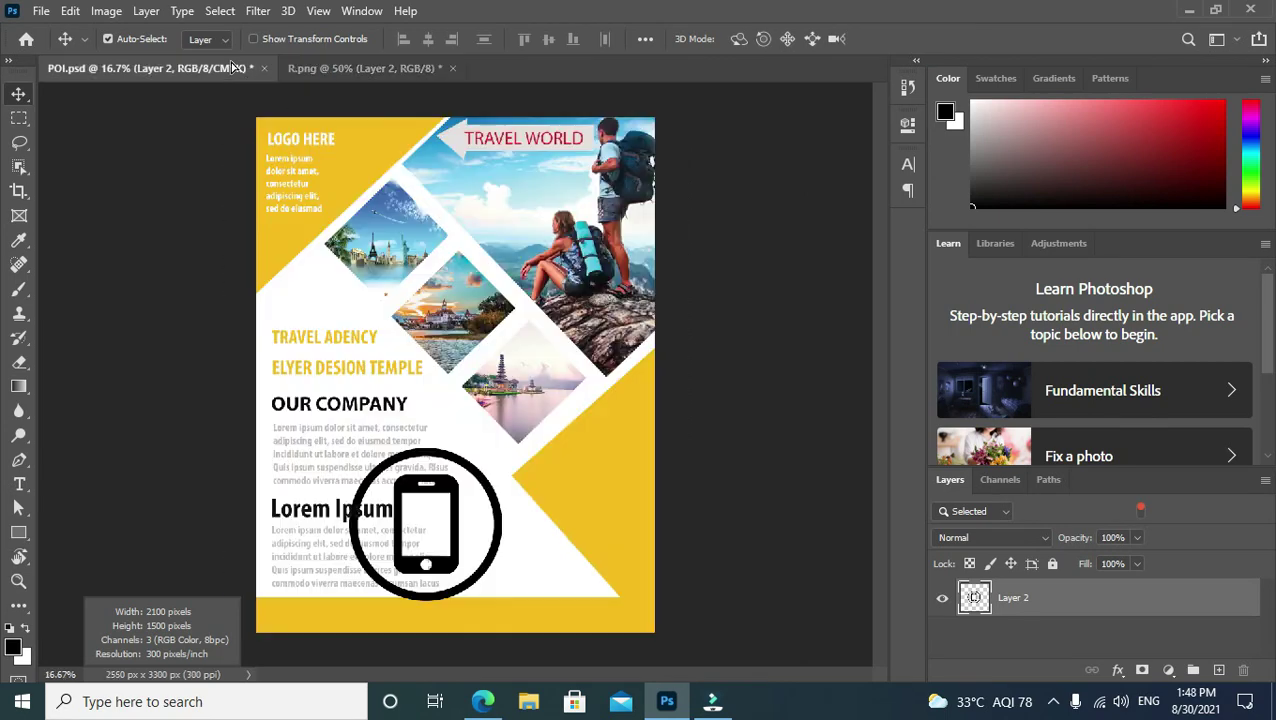
left_click_drag(443, 478, 445, 480)
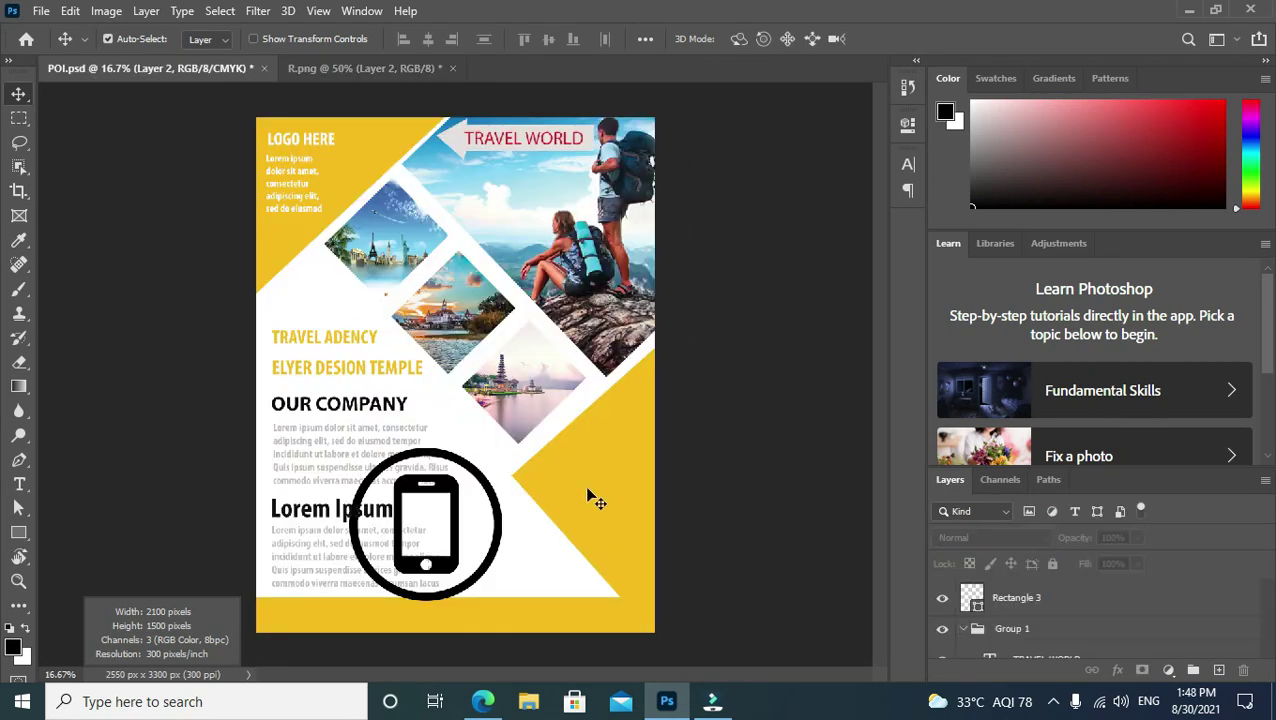
Delete the large phone icon from the flyer.
right_click(447, 493)
left_click(515, 555)
mouse_move(442, 489)
left_mouse_down()
mouse_move(565, 527)
mouse_move(532, 537)
mouse_move(595, 481)
mouse_move(593, 467)
left_mouse_up()
key("Delete")
Select the Rectangle 6 bottom bar and open its shape fill properties.
right_click(520, 617)
left_click(568, 553)
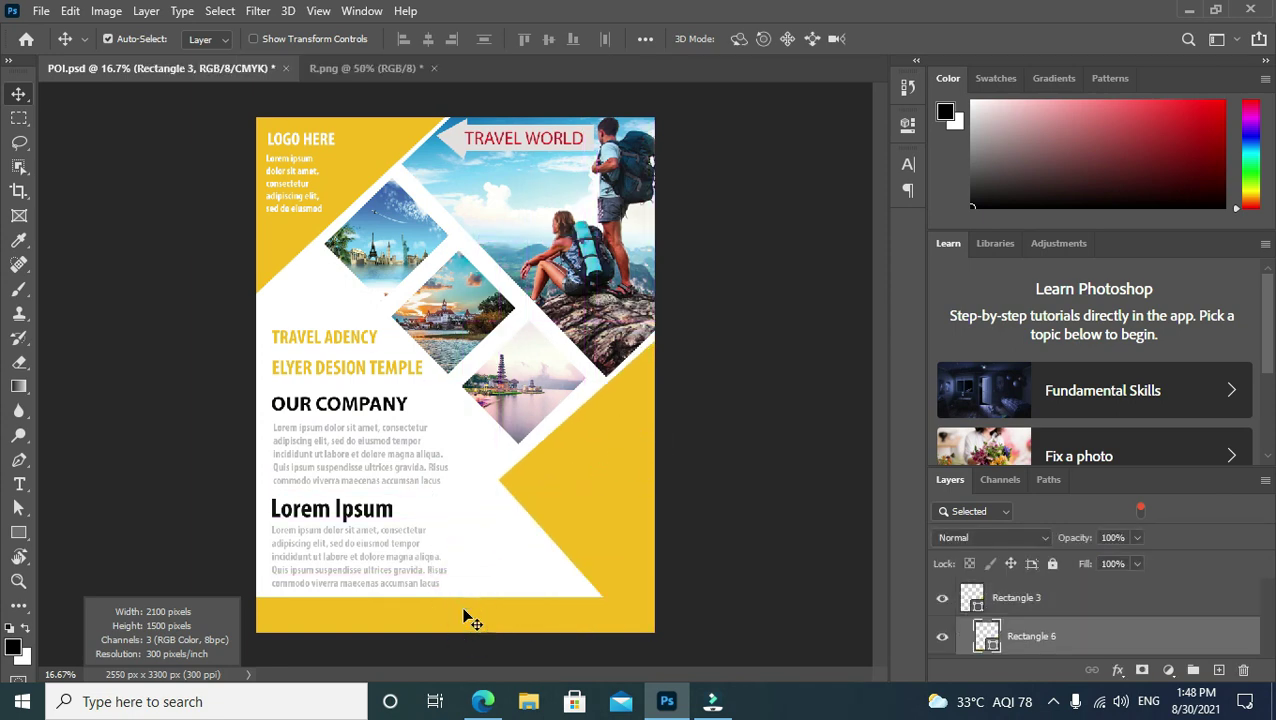
right_click(466, 617)
left_click(548, 558)
left_click(908, 88)
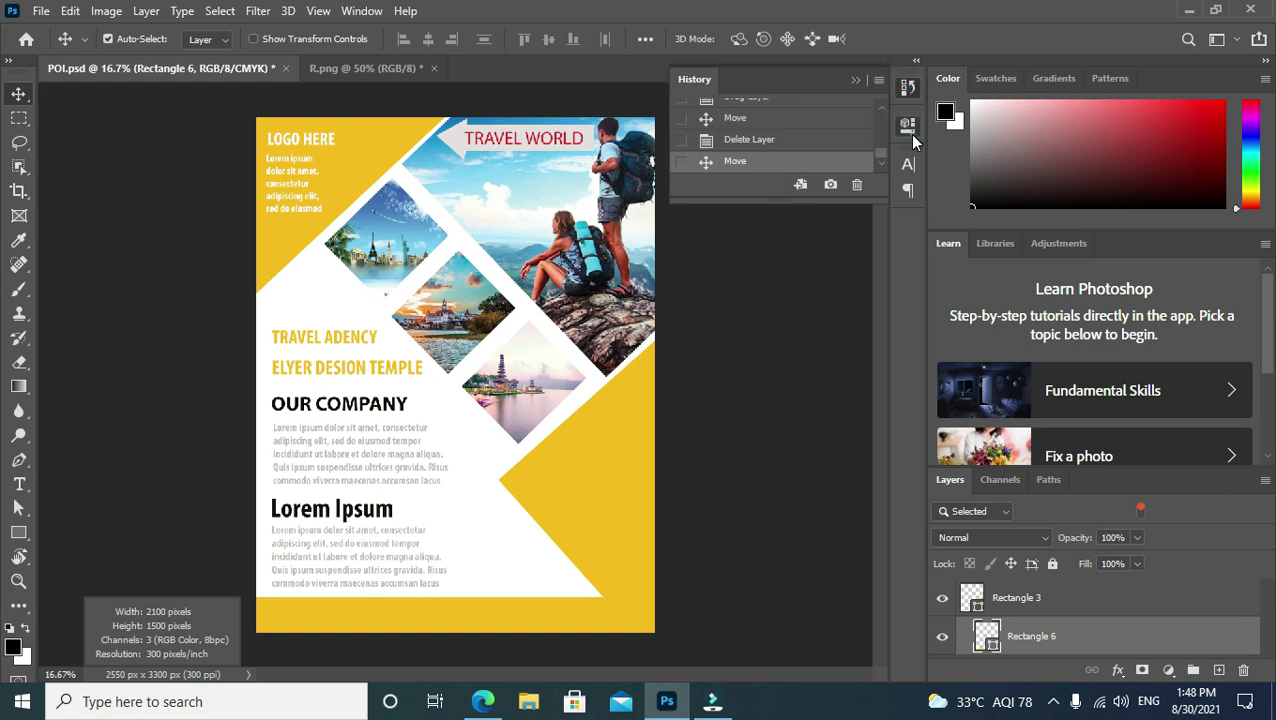
left_click(909, 132)
left_click(643, 236)
left_click(646, 238)
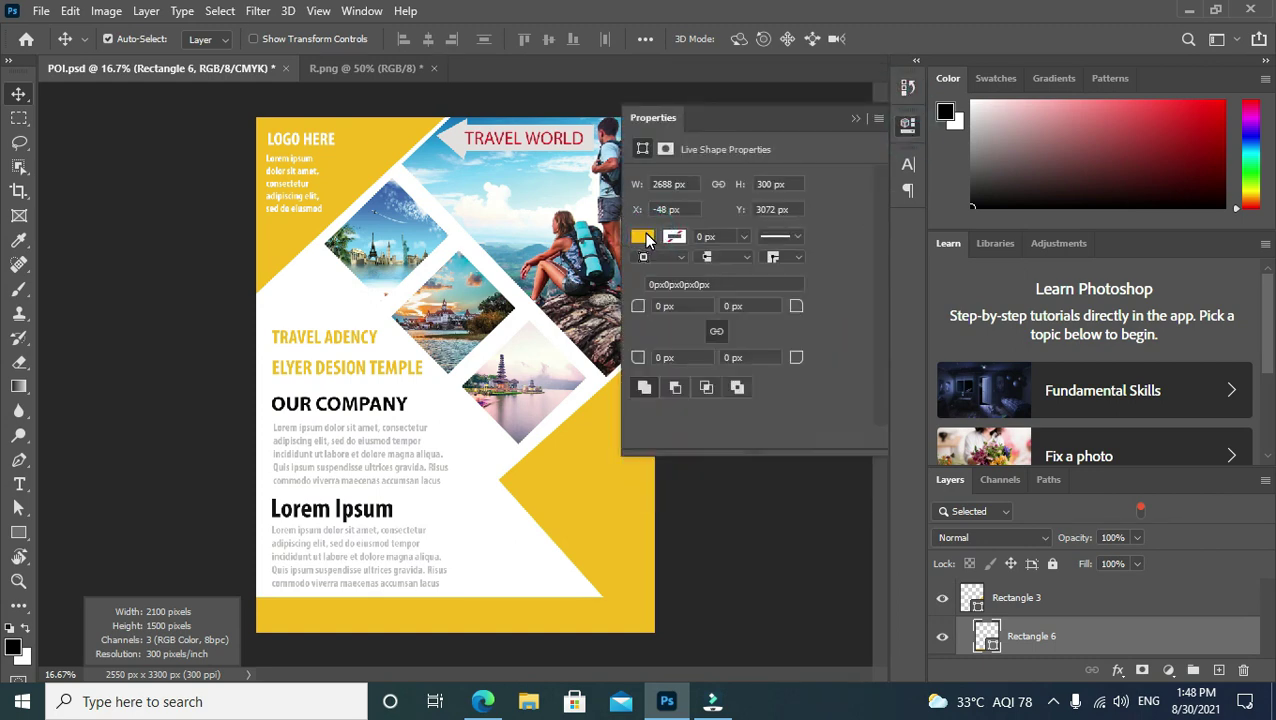
Adjust the foreground colour to bright yellow and review the bar's fill options.
left_click(18, 532)
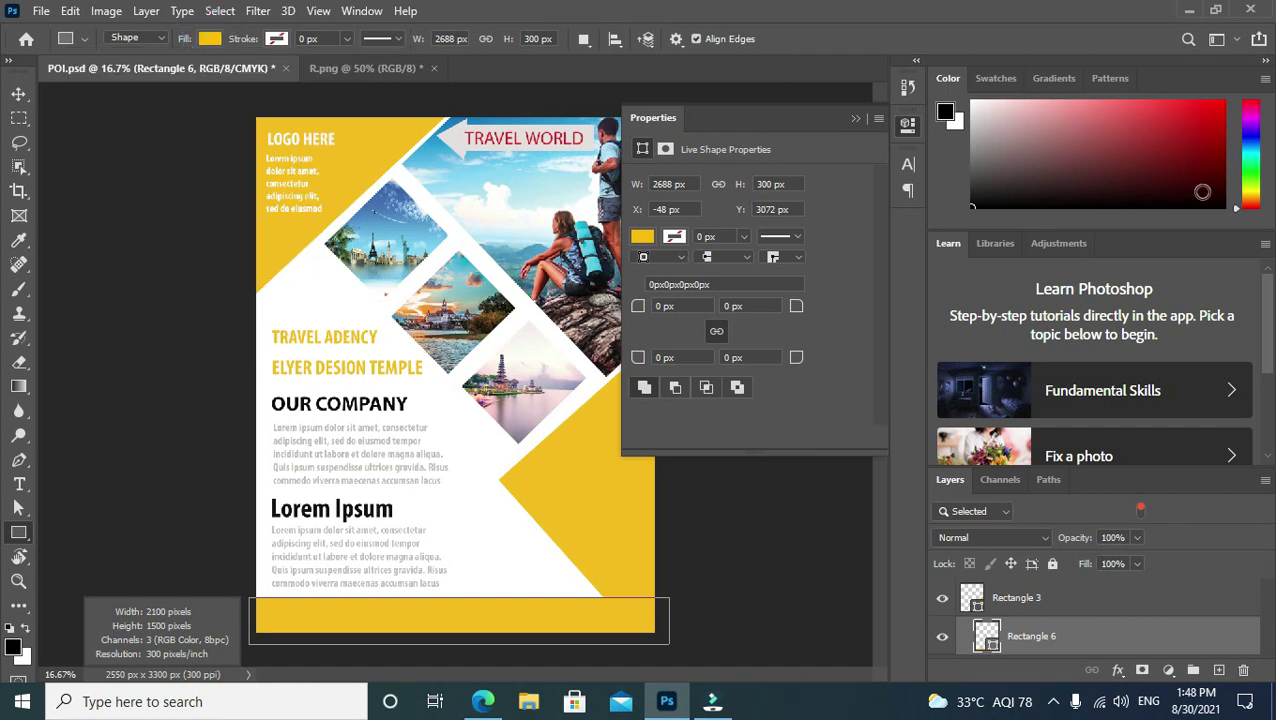
left_click_drag(1252, 200, 1257, 197)
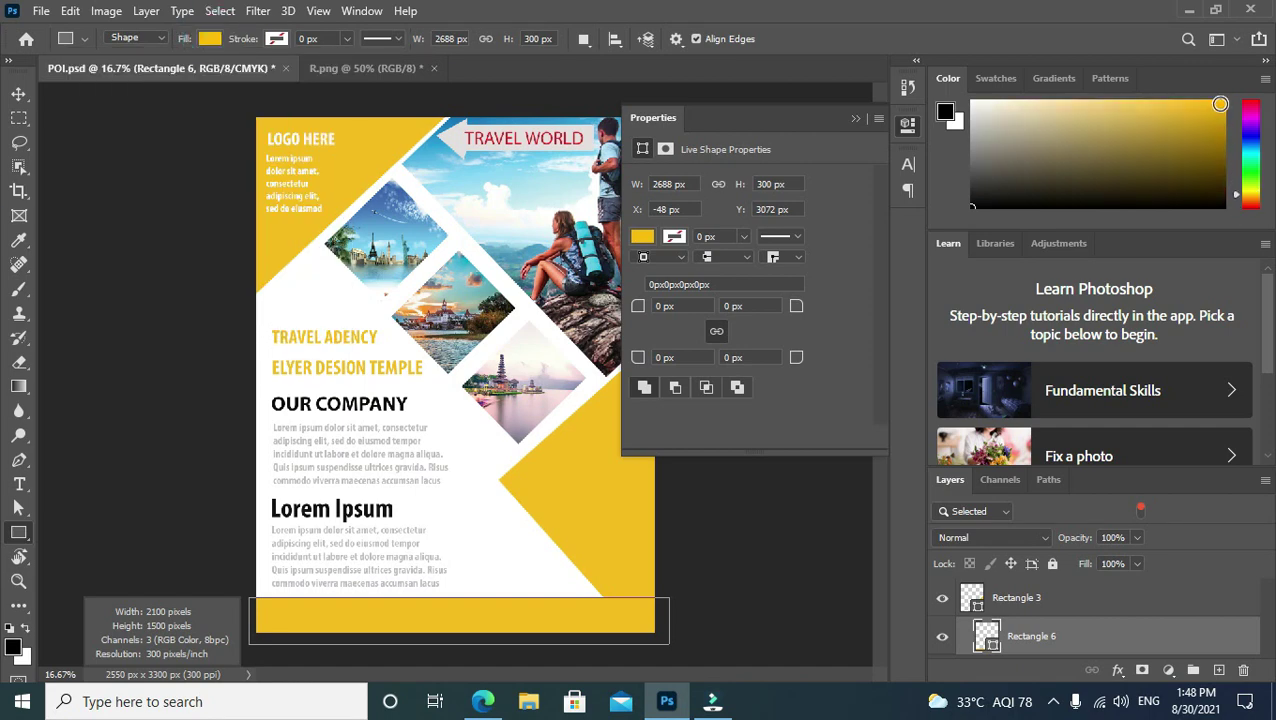
left_click_drag(1220, 104, 1229, 118)
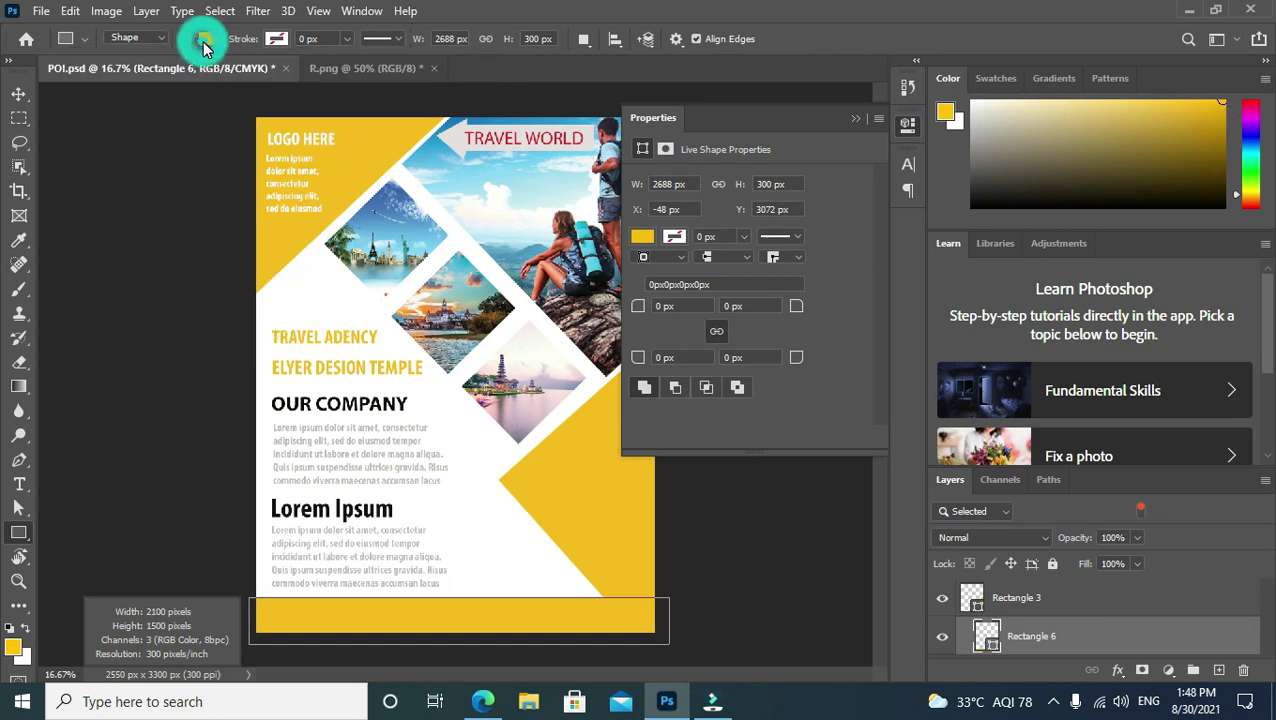
left_click(210, 40)
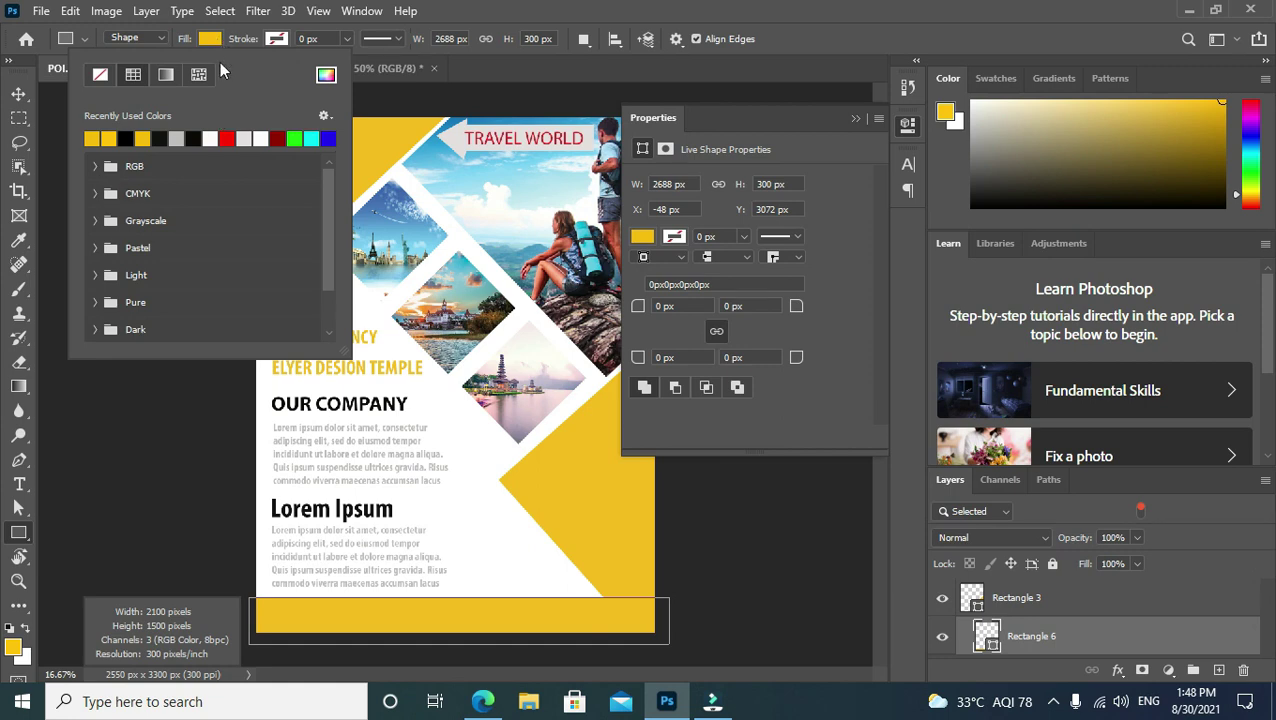
left_click(643, 240)
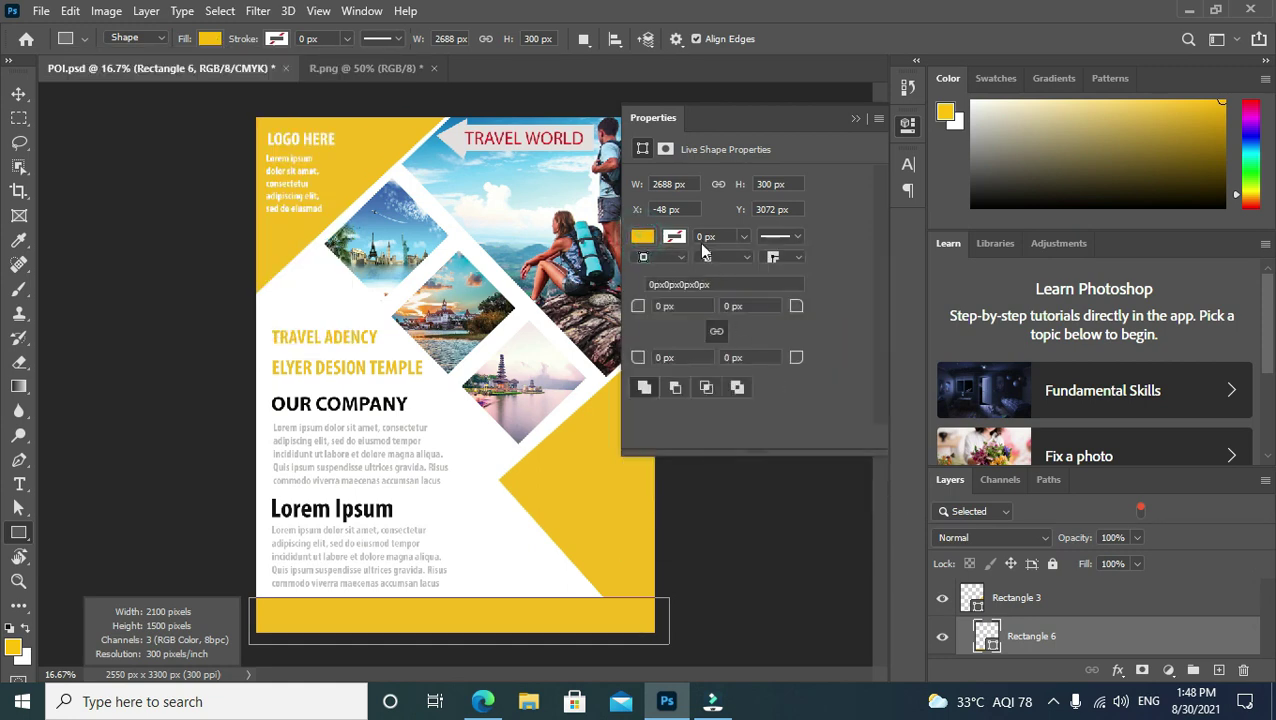
left_click(855, 119)
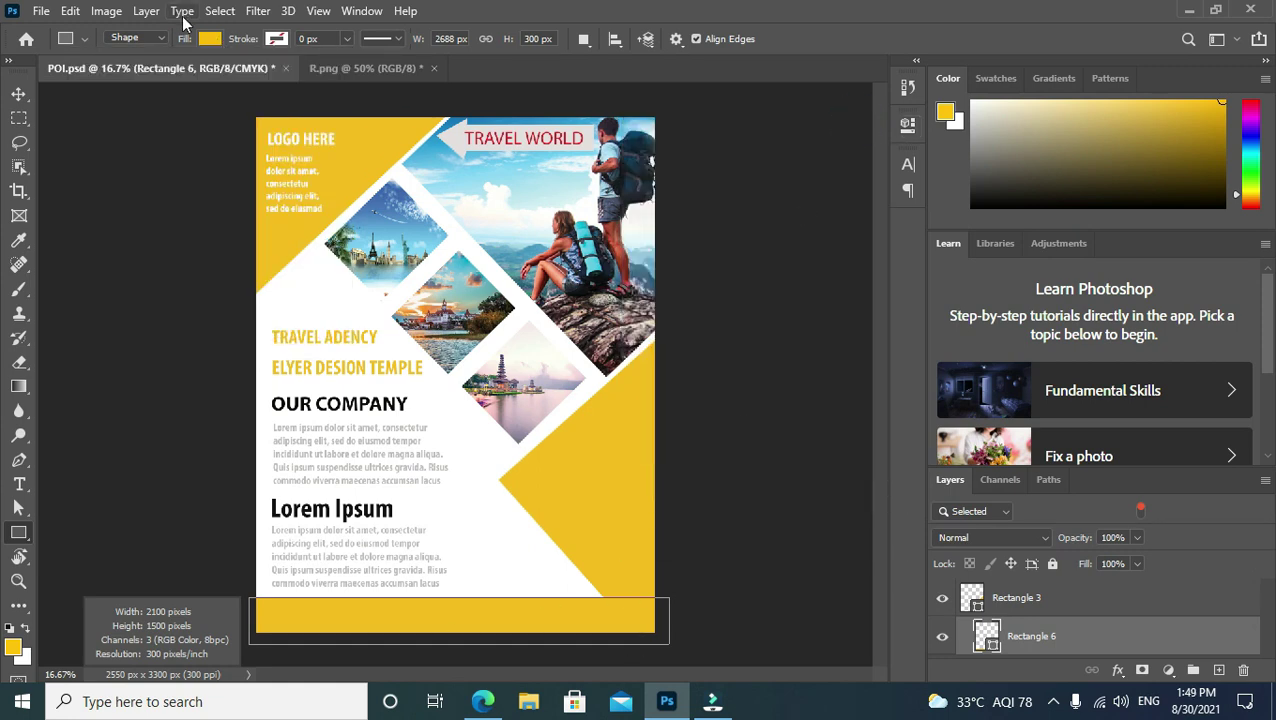
left_click(211, 38)
key("ctrl+t")
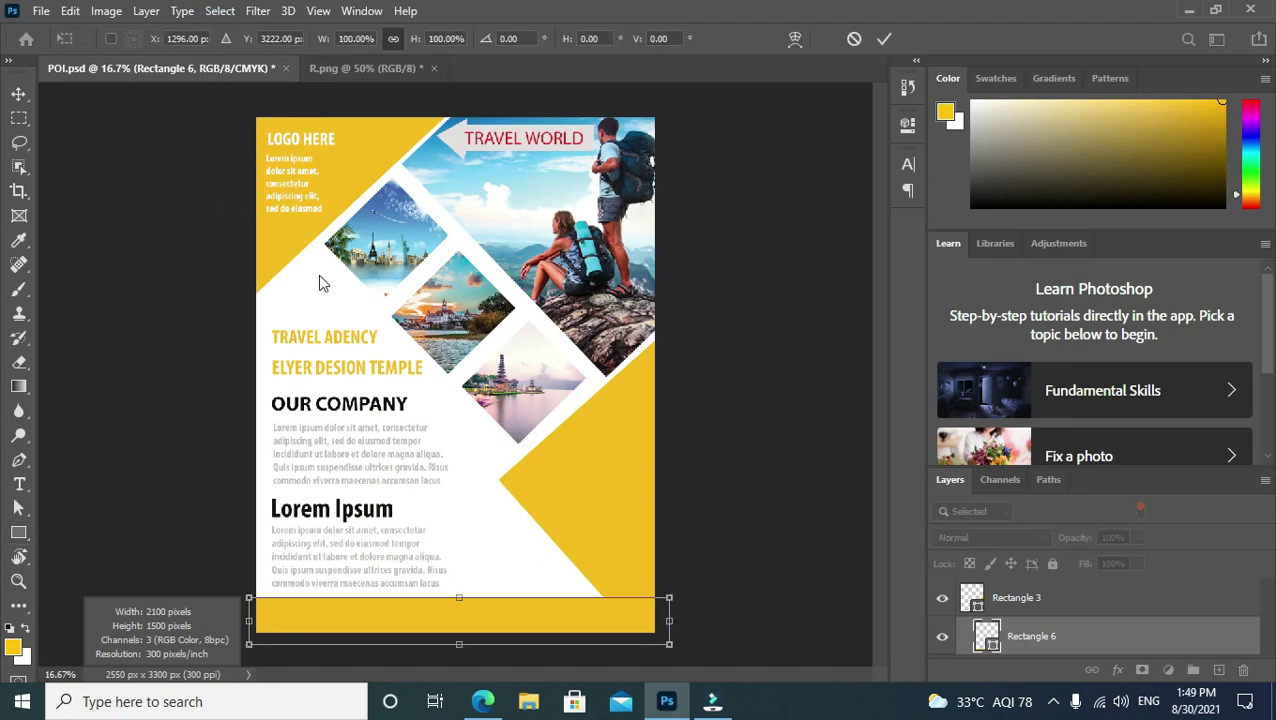
key("Return")
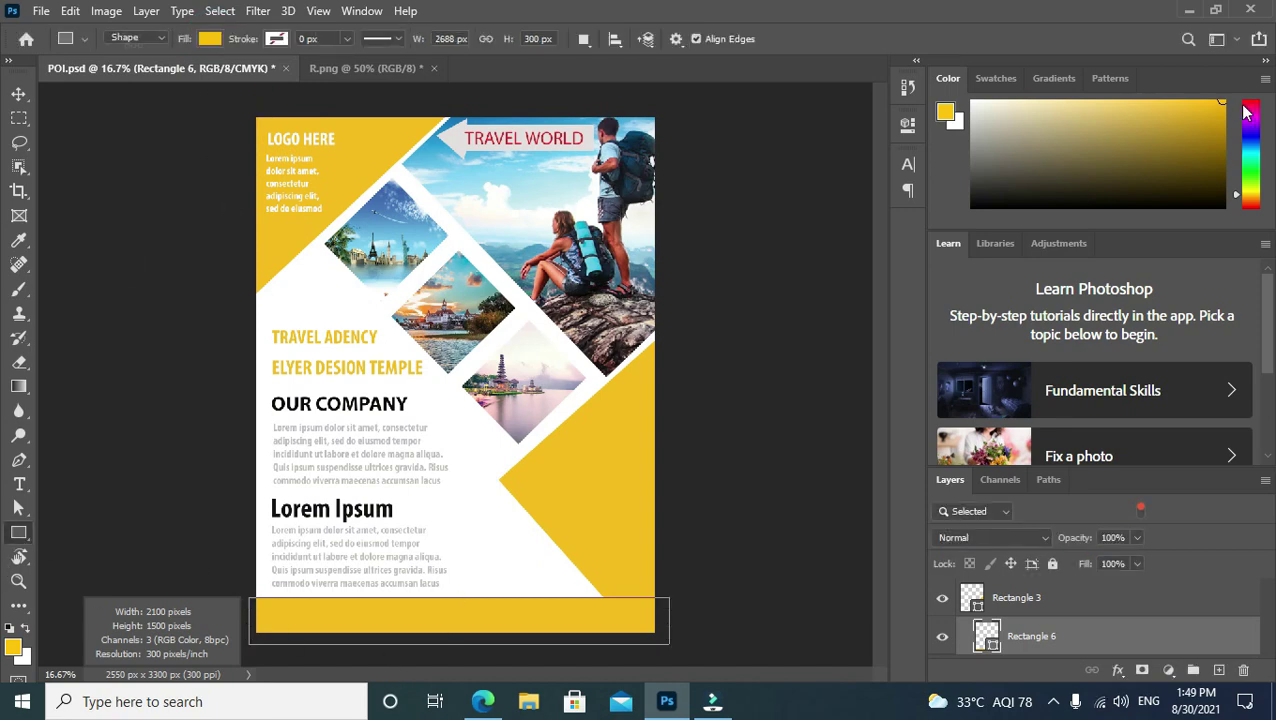
Set the foreground to orange ff9703 and apply it as the bar's fill.
left_click(945, 113)
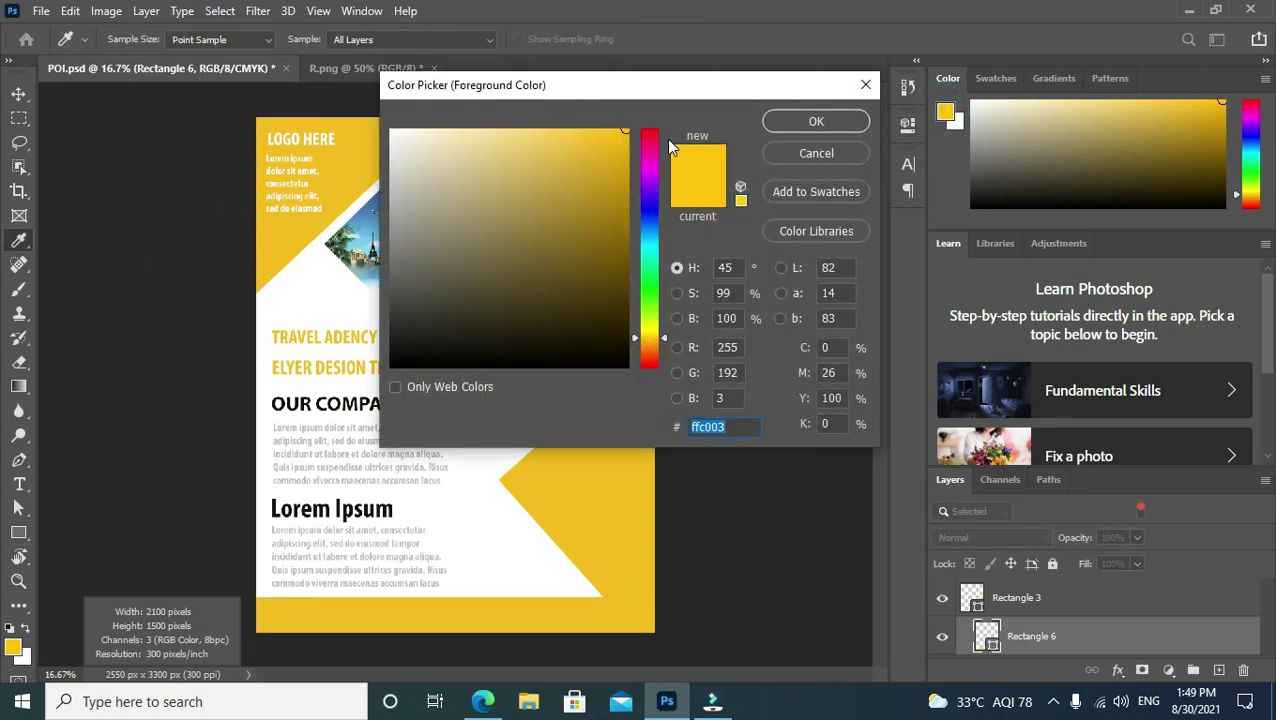
left_click_drag(645, 340, 645, 345)
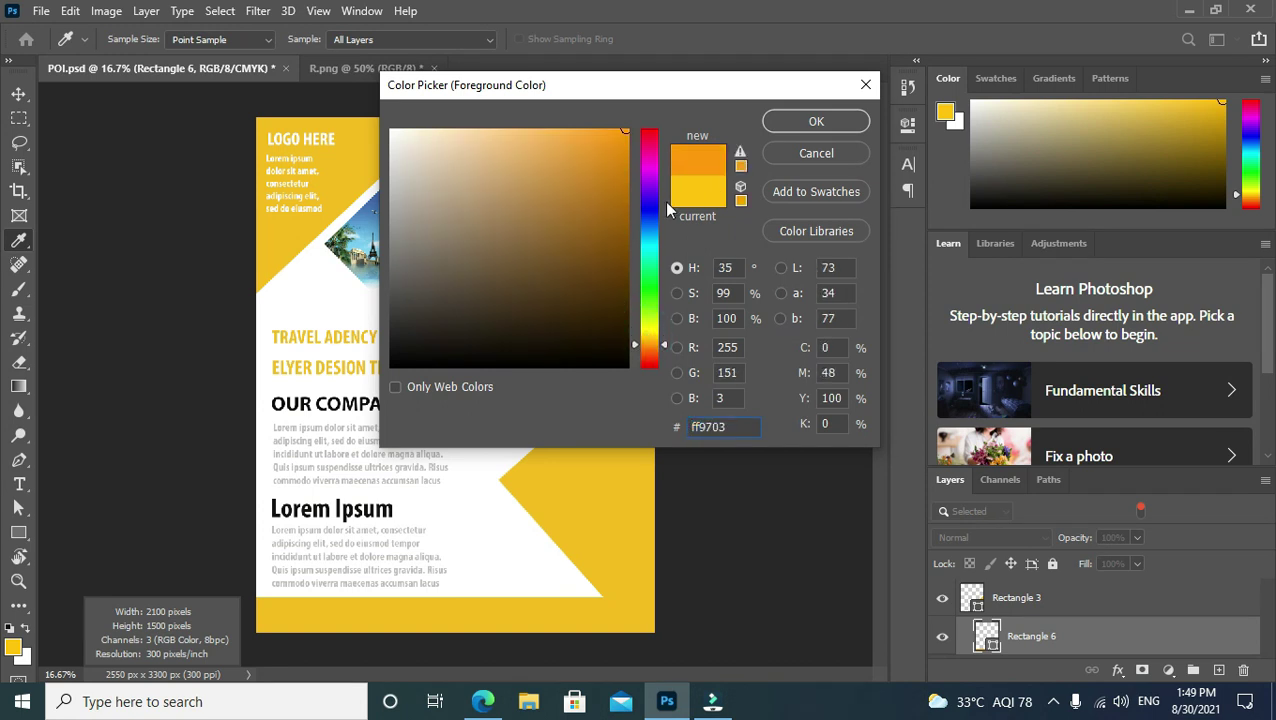
left_click(799, 124)
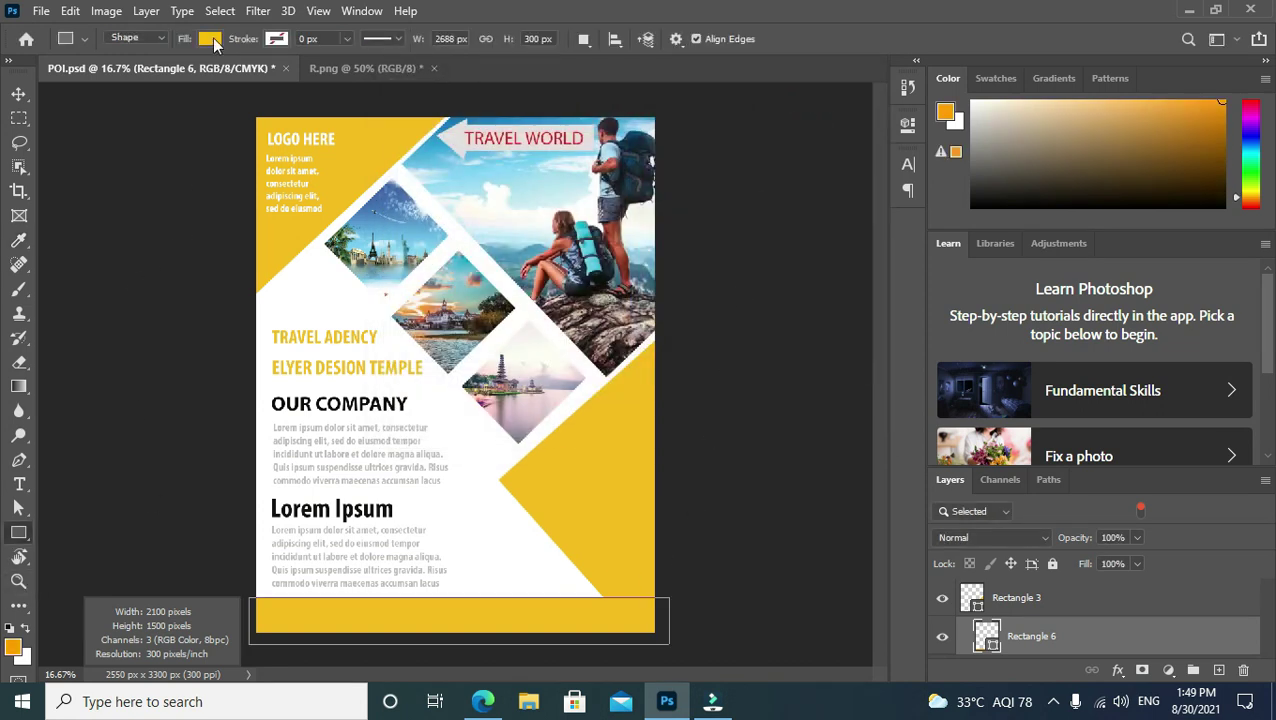
left_click(210, 39)
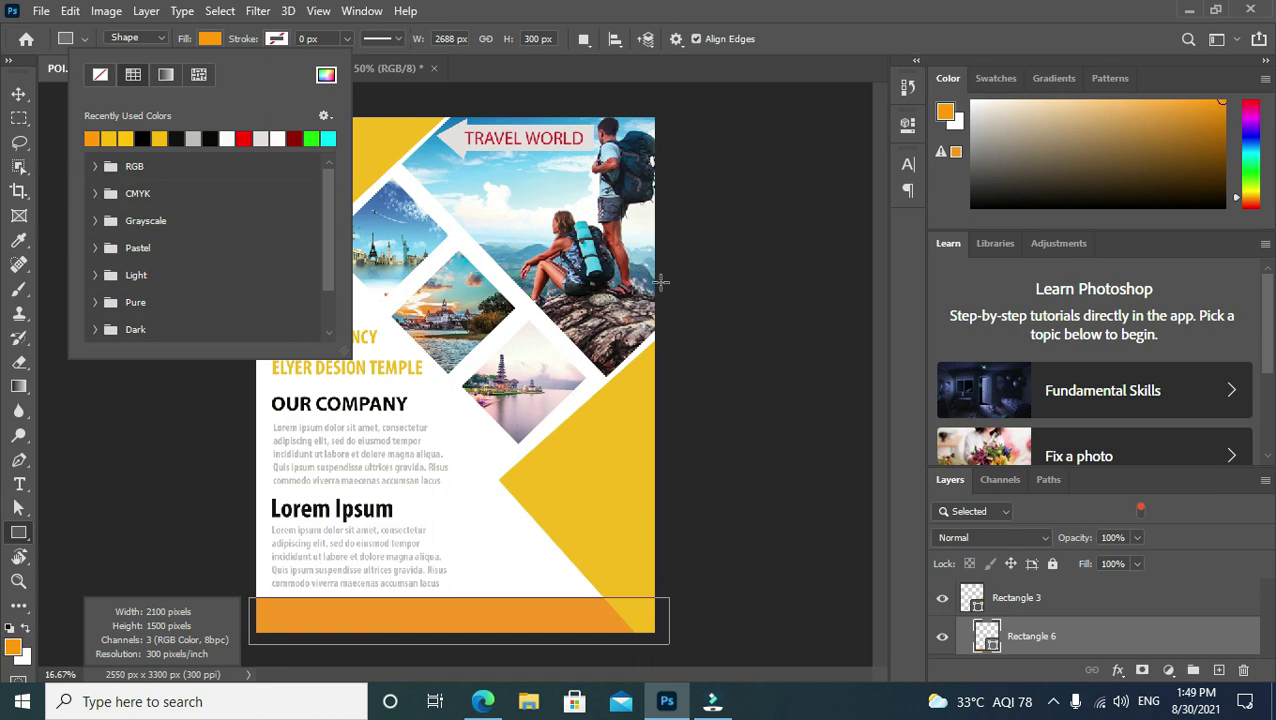
key("Return")
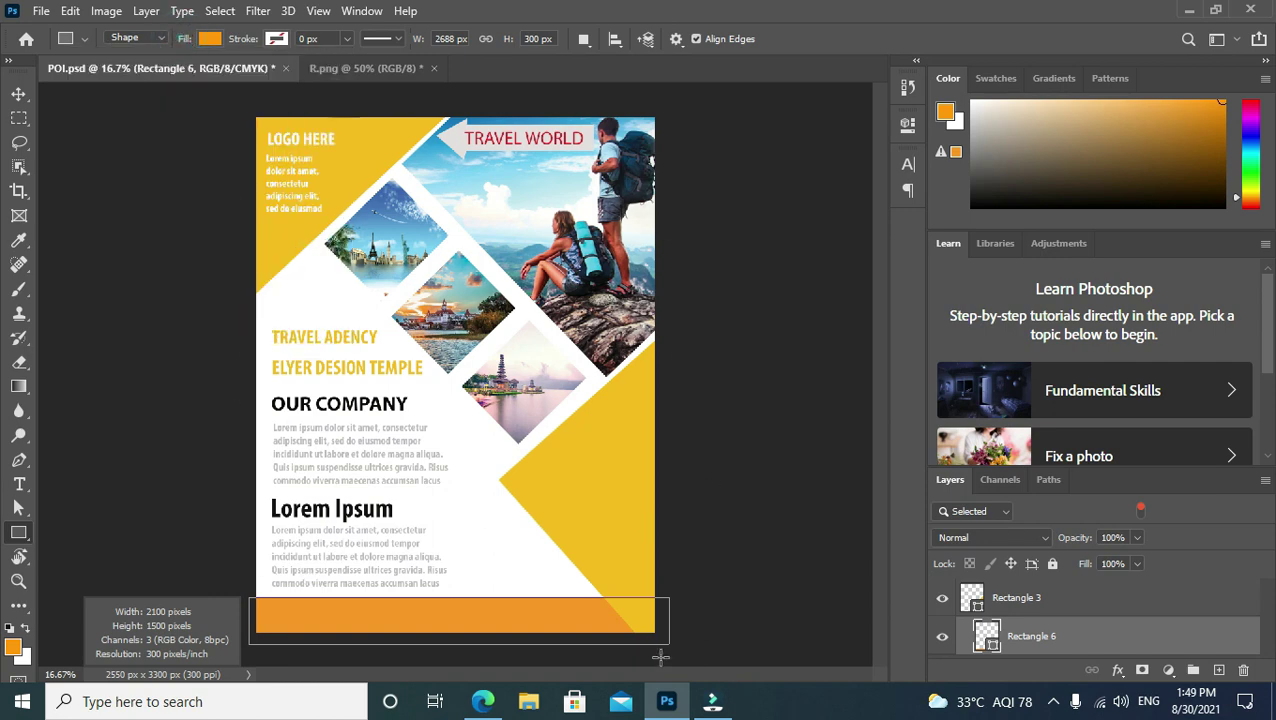
Copy the phone icon from R.png into the flyer over the orange bar.
left_click(410, 68)
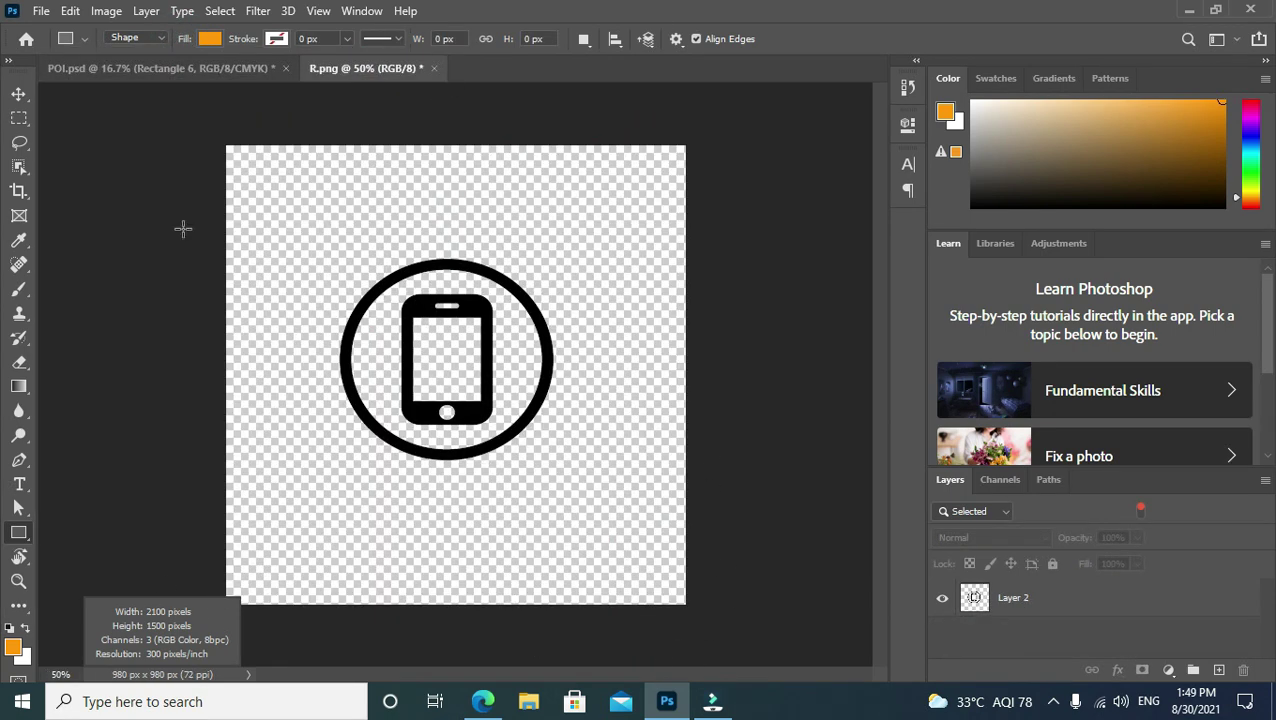
key("v")
left_click_drag(408, 318, 484, 538)
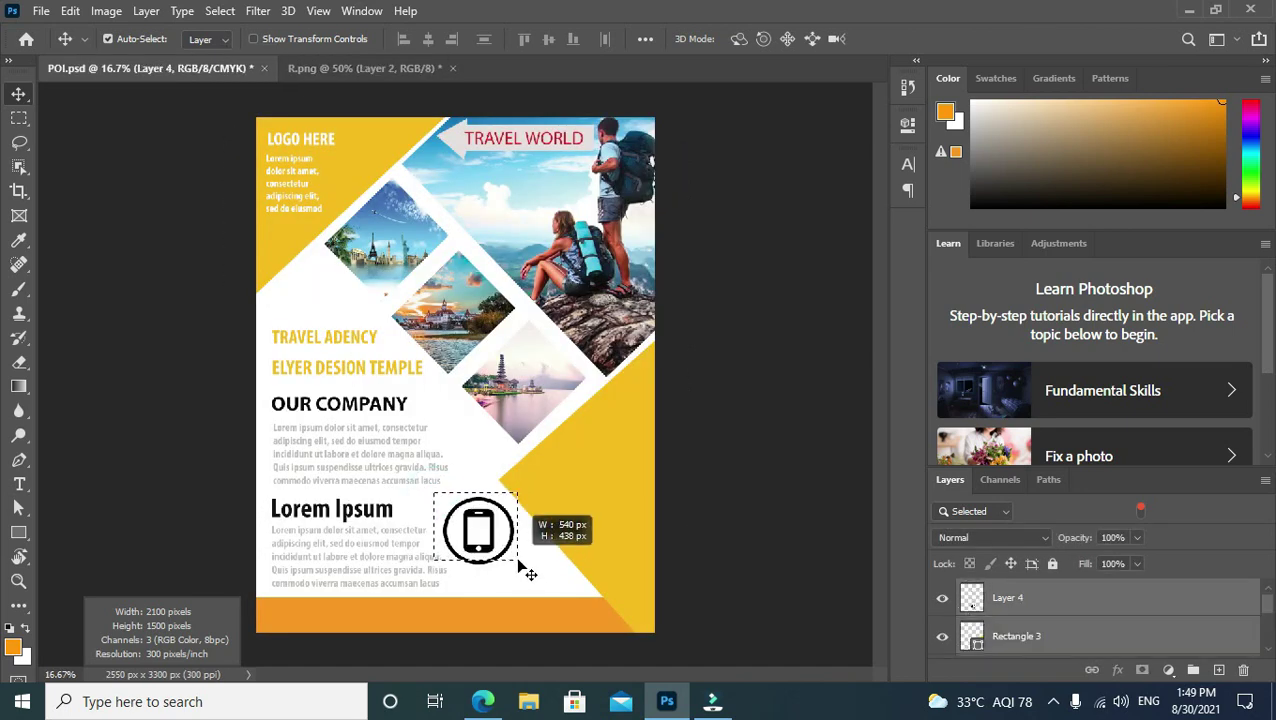
key("ctrl+t")
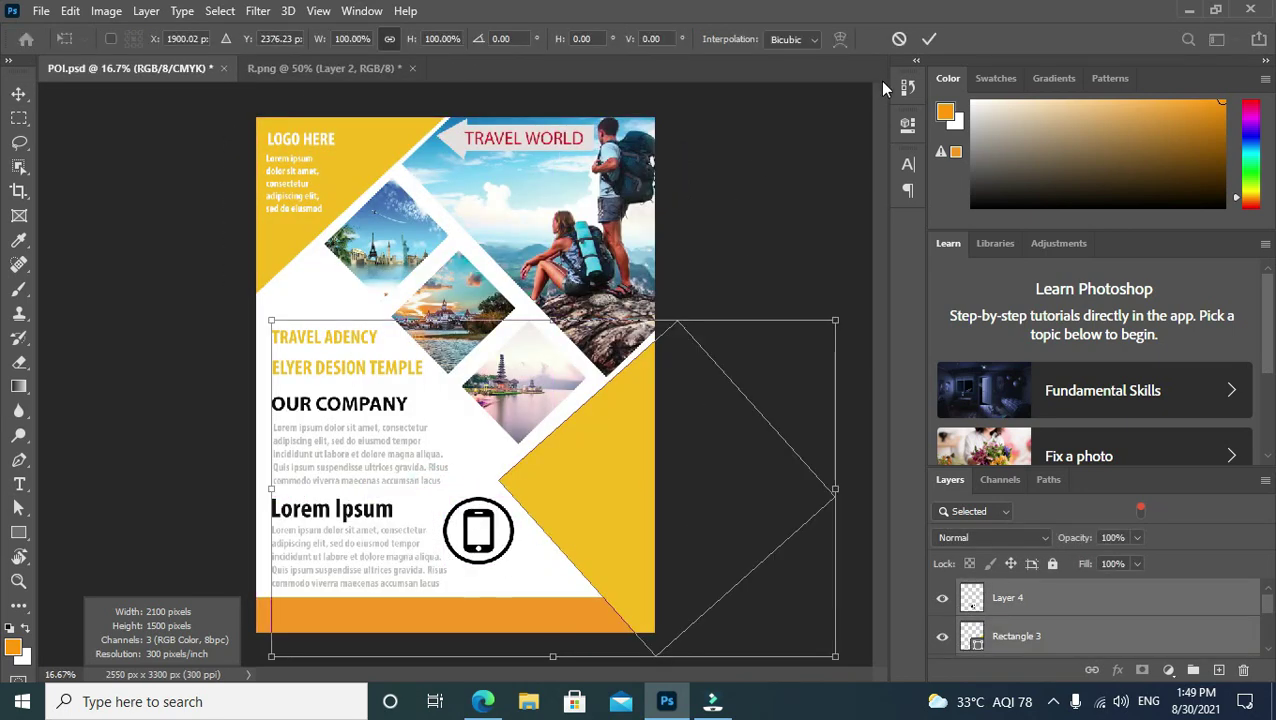
left_click(928, 39)
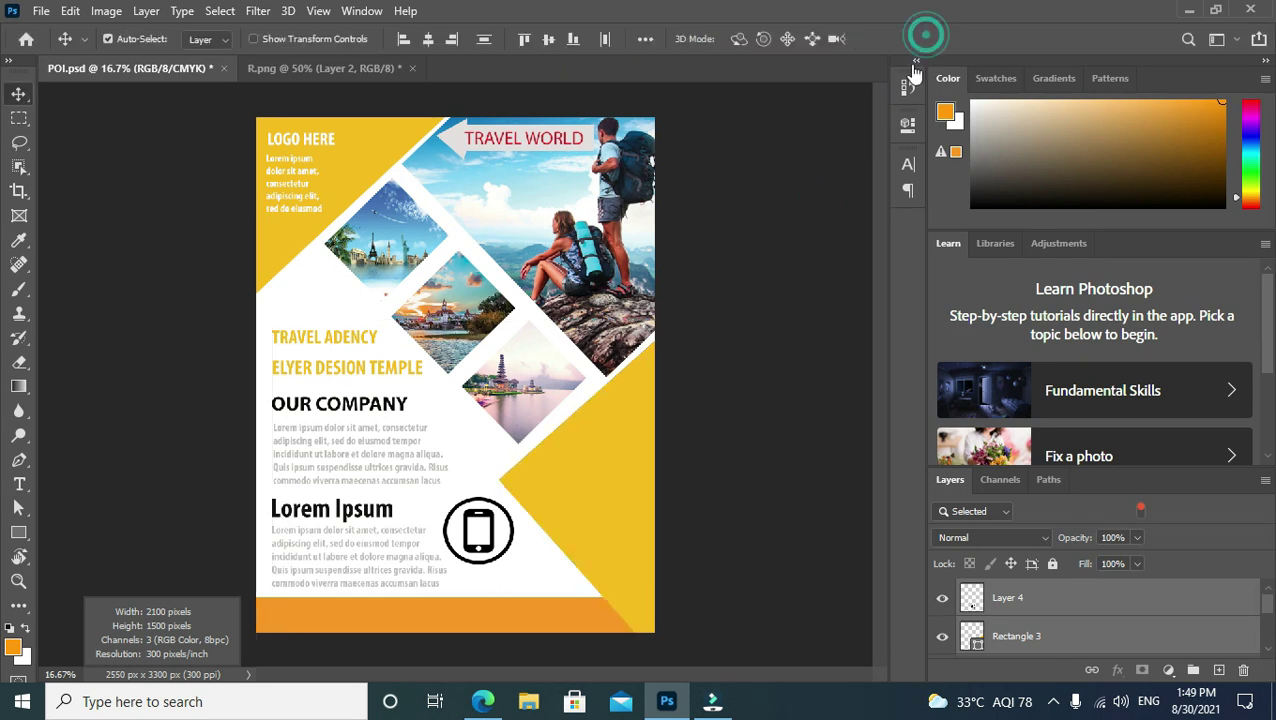
Check the layers under the icon and select the Rectangle 6 bar layer.
right_click(487, 555)
left_click(535, 617)
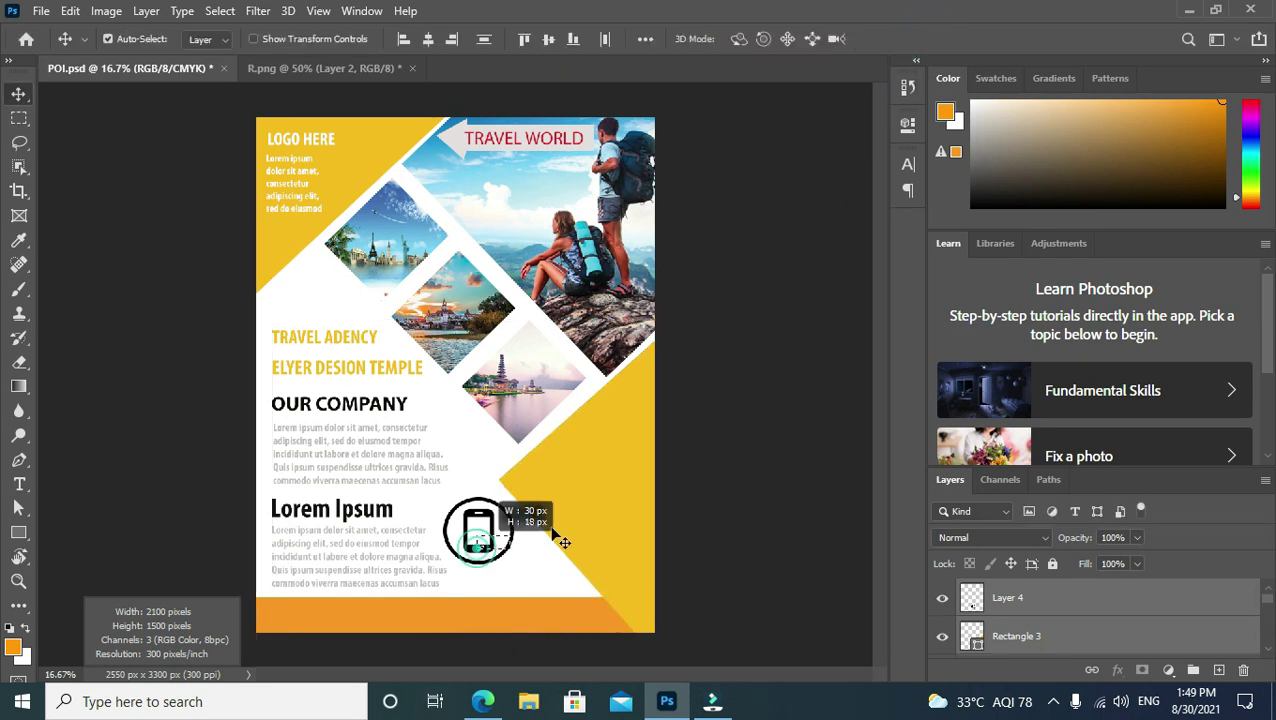
right_click(470, 543)
left_click(522, 615)
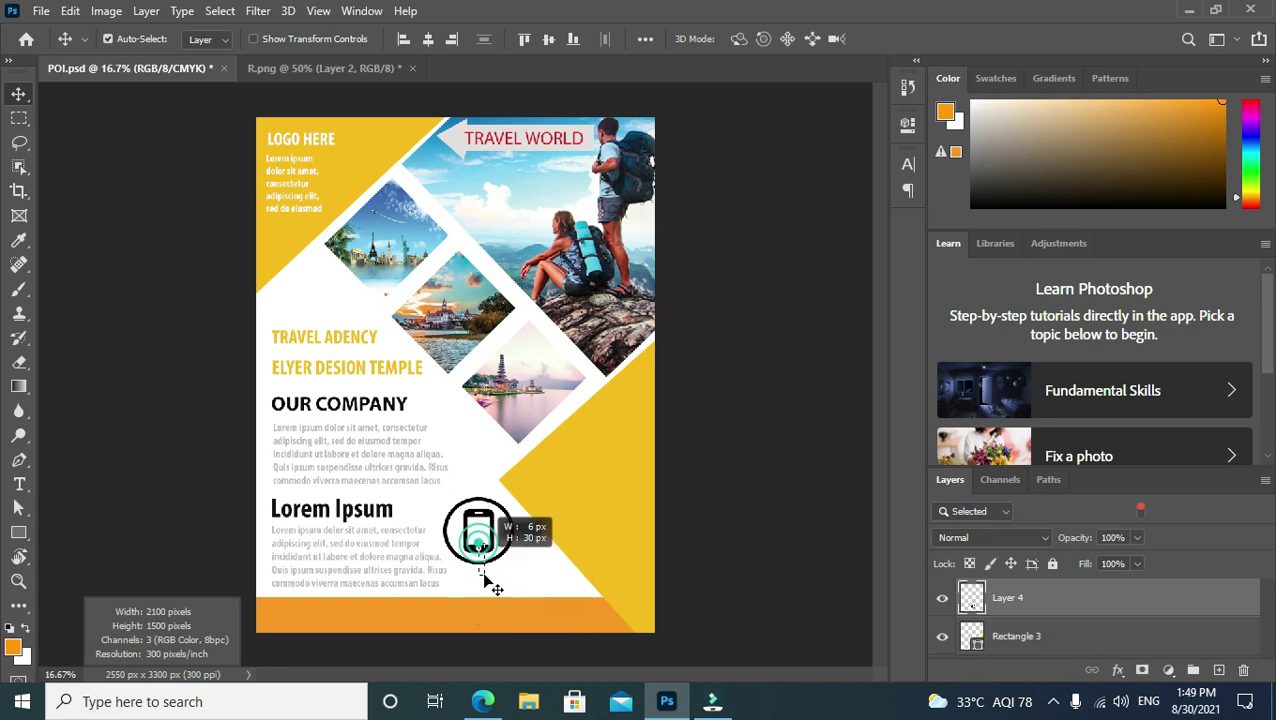
right_click(476, 508)
left_click(484, 584)
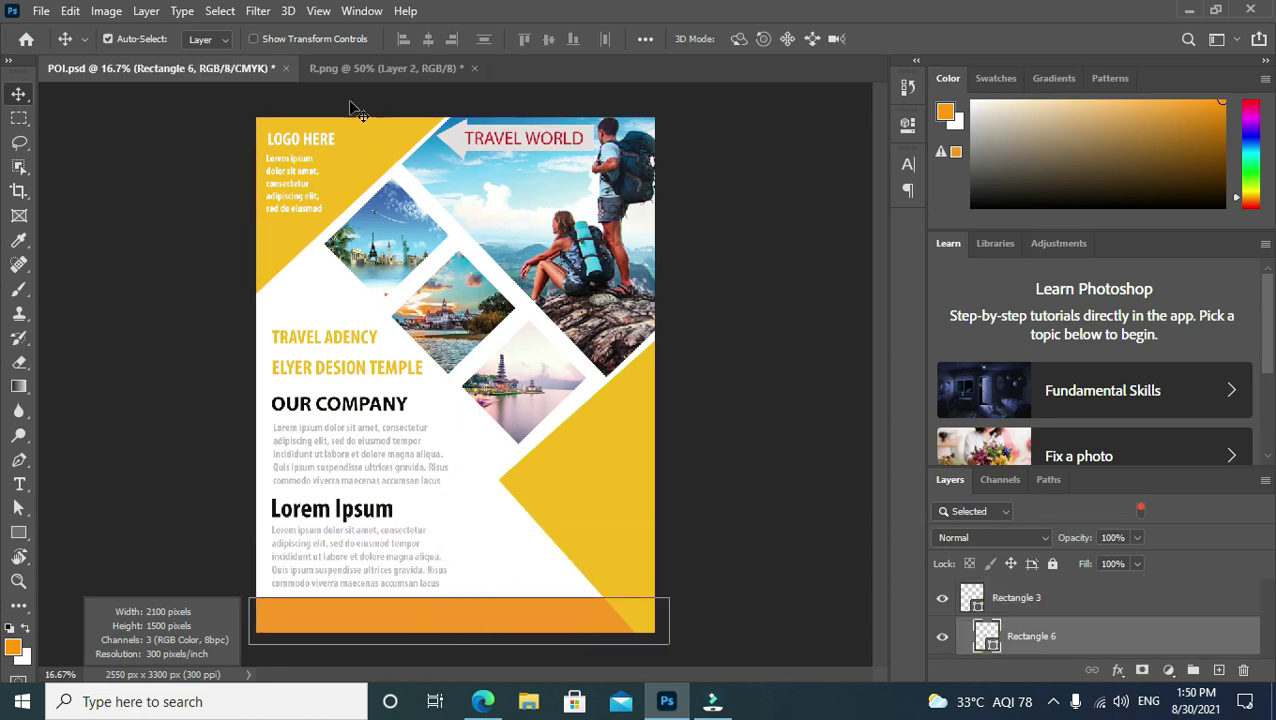
Shrink the phone icon in R.png to about 210 × 182 px.
left_click(350, 68)
left_click(442, 312)
left_click_drag(336, 203, 558, 482)
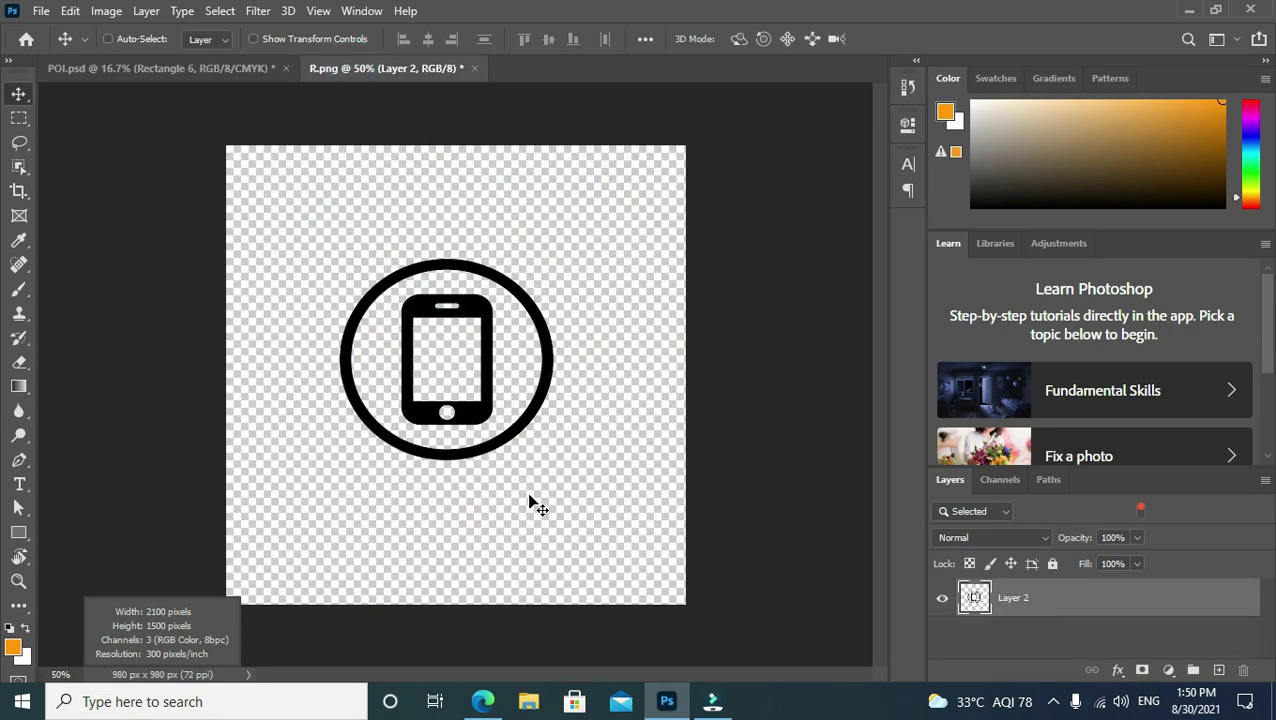
key("ctrl+t")
mouse_move(557, 258)
left_mouse_down()
mouse_move(441, 374)
mouse_move(213, 85)
mouse_move(430, 378)
mouse_move(285, 612)
mouse_move(273, 598)
mouse_move(281, 614)
left_mouse_up()
left_click(928, 39)
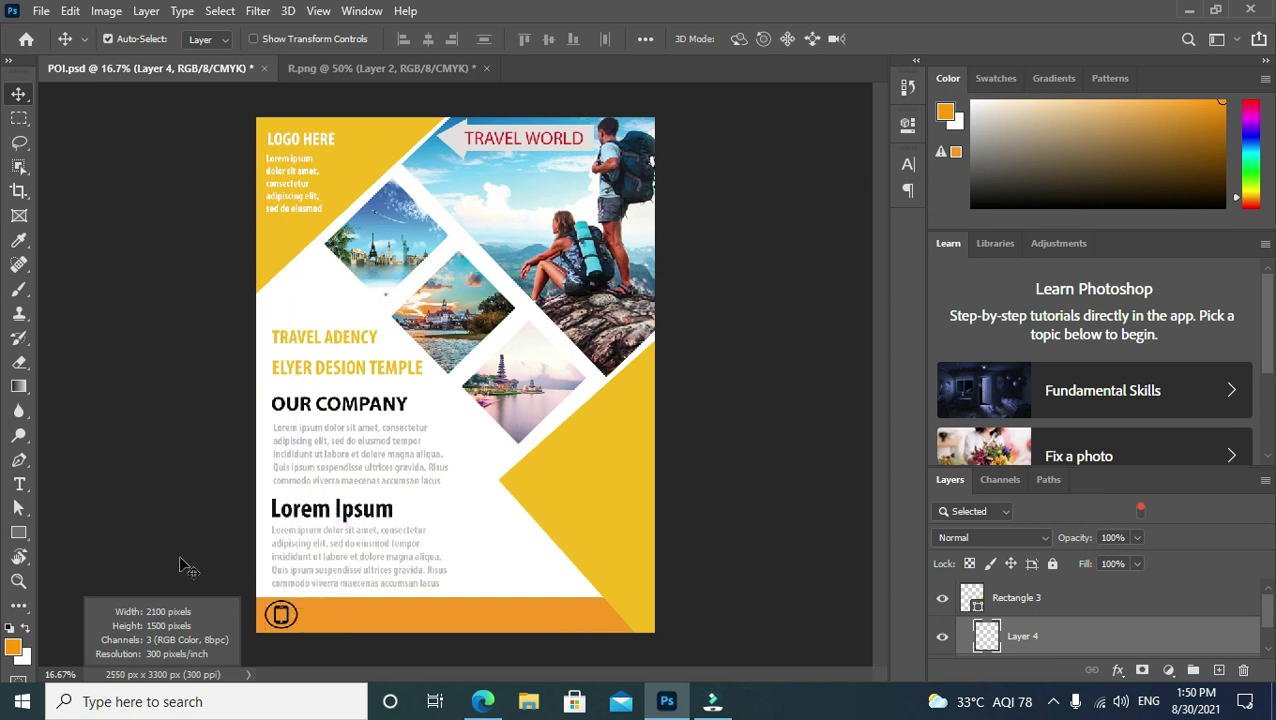
Add a new text box on the flyer with pasted CALL NOW text.
left_click(19, 484)
left_click(489, 540)
key("BackSpace")
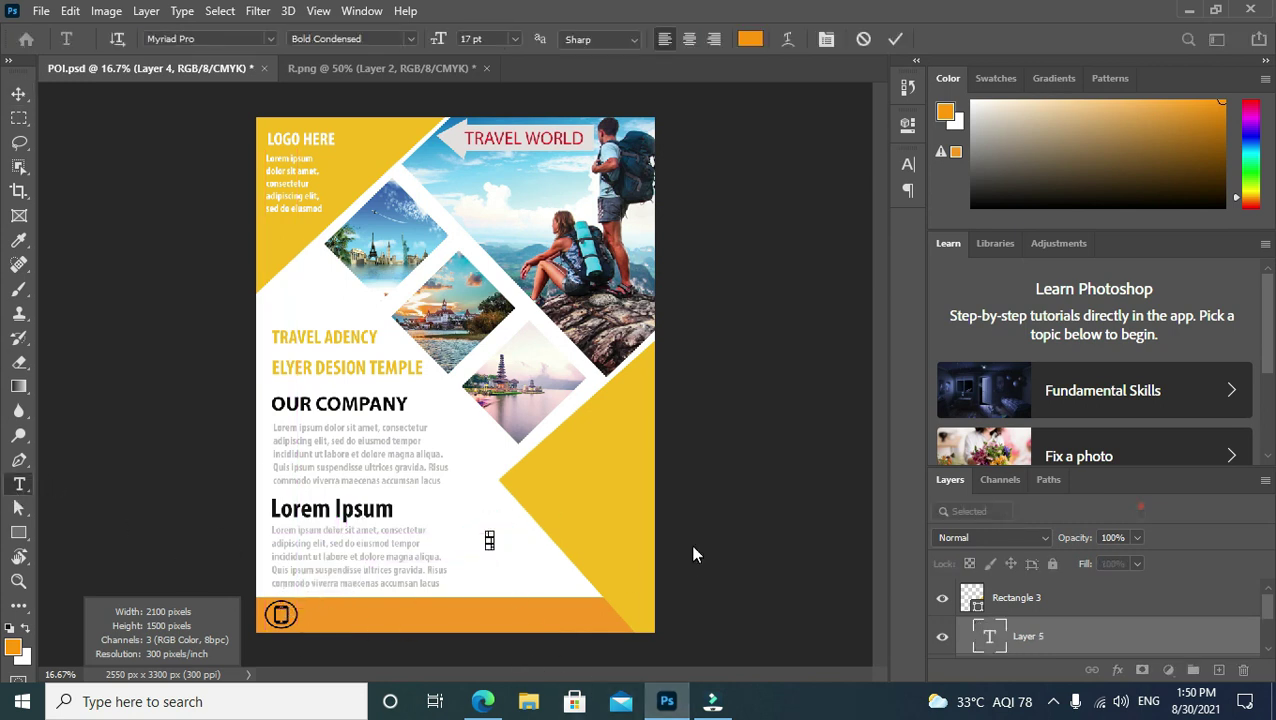
key("ctrl+v")
key("ctrl+a")
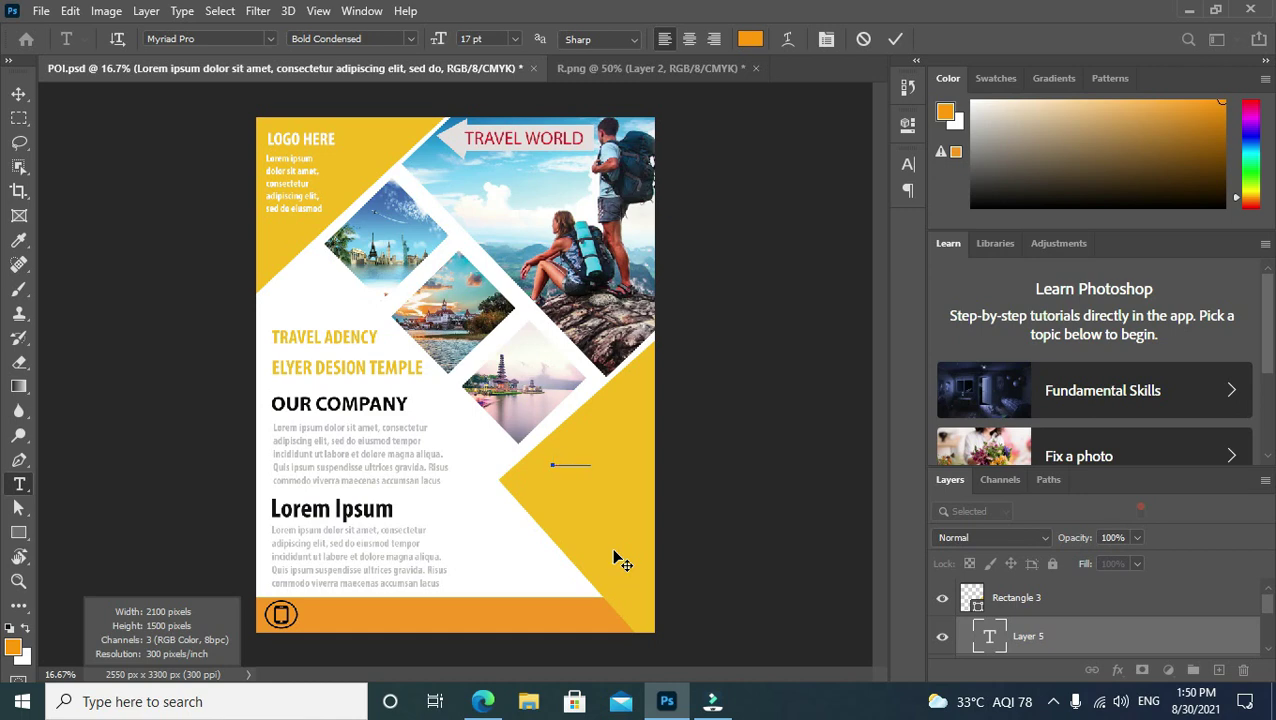
key("ctrl+a")
Colour the CALL NOW text dark brown and enlarge it to 19 pt.
left_click(910, 164)
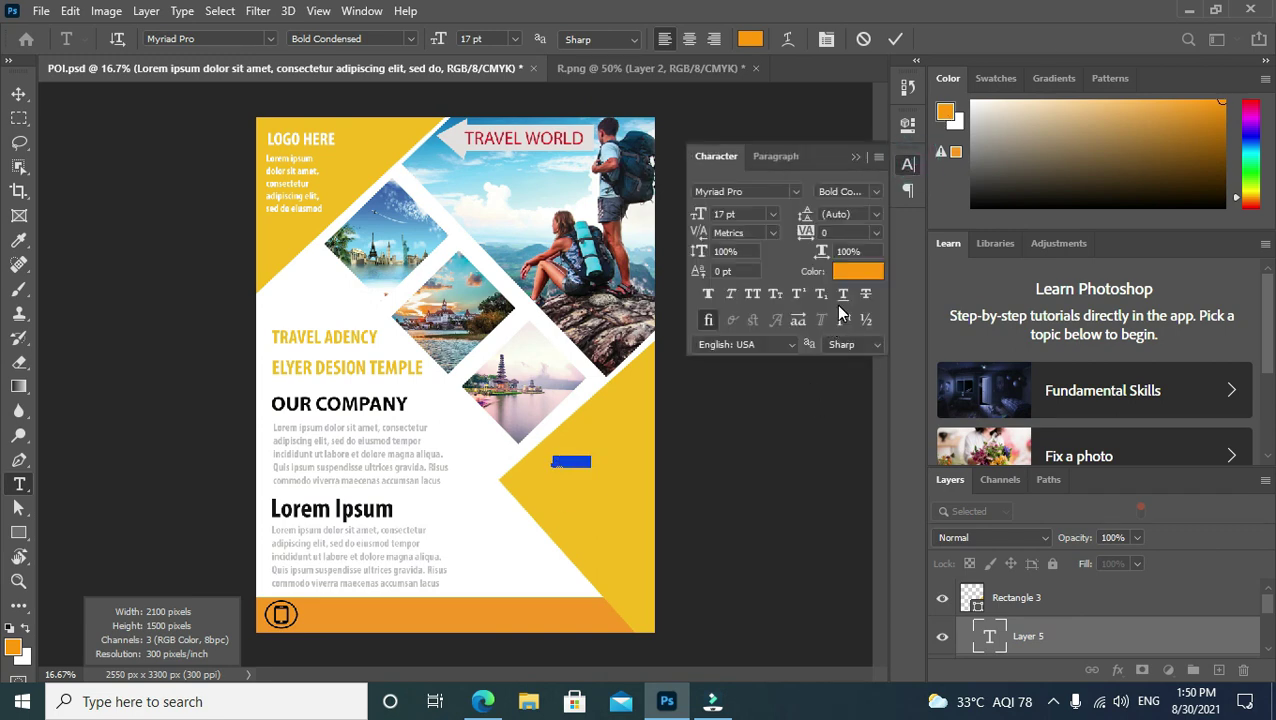
left_click(858, 271)
left_click(607, 353)
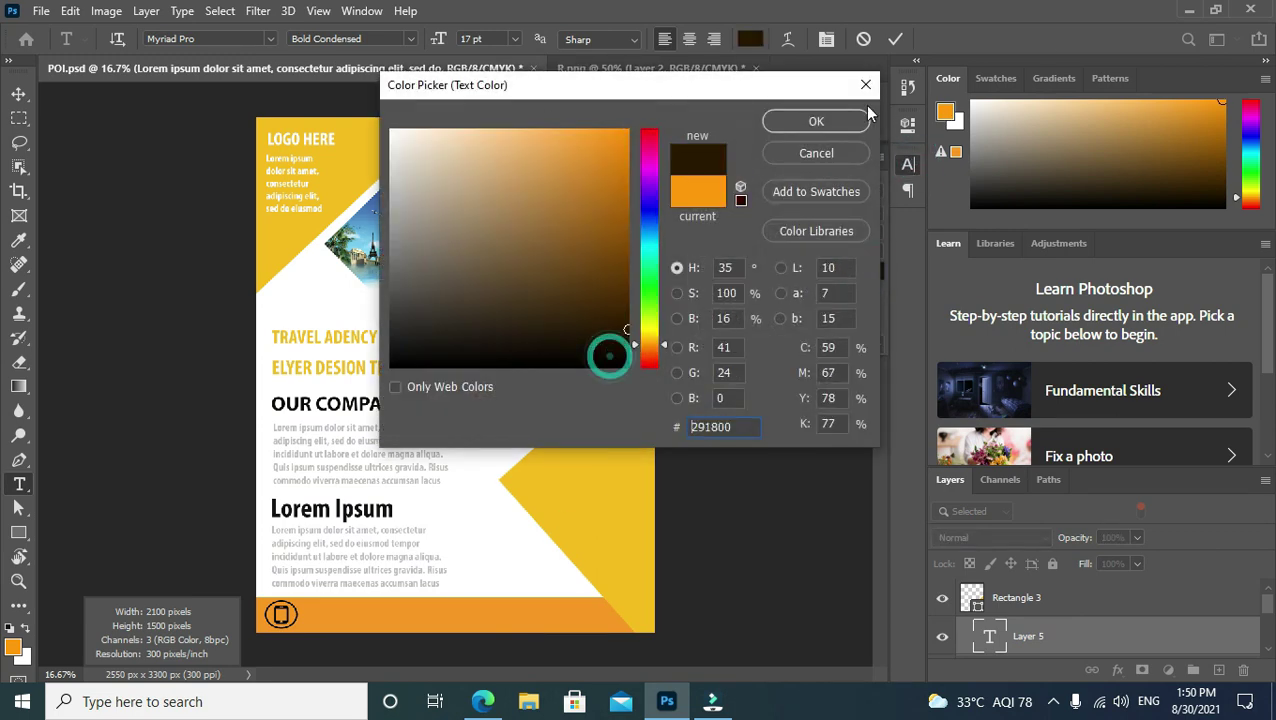
left_click(815, 120)
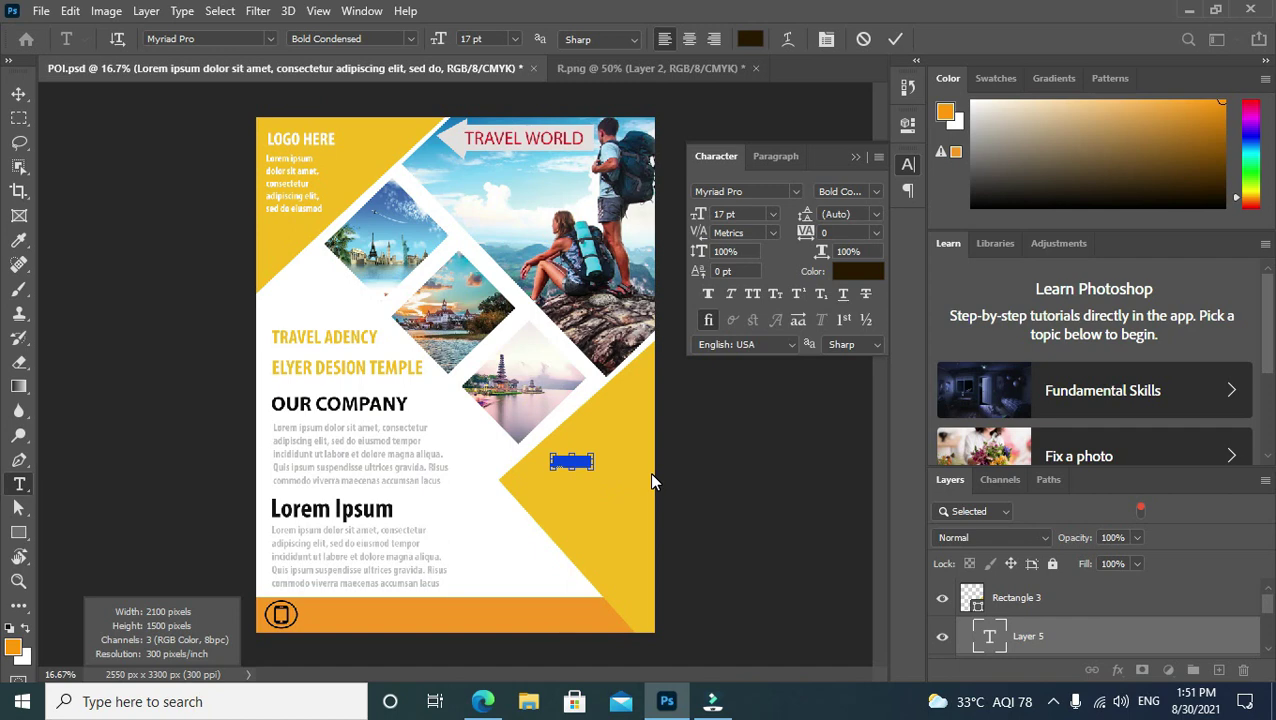
key("ctrl+shift+period")
left_click(895, 39)
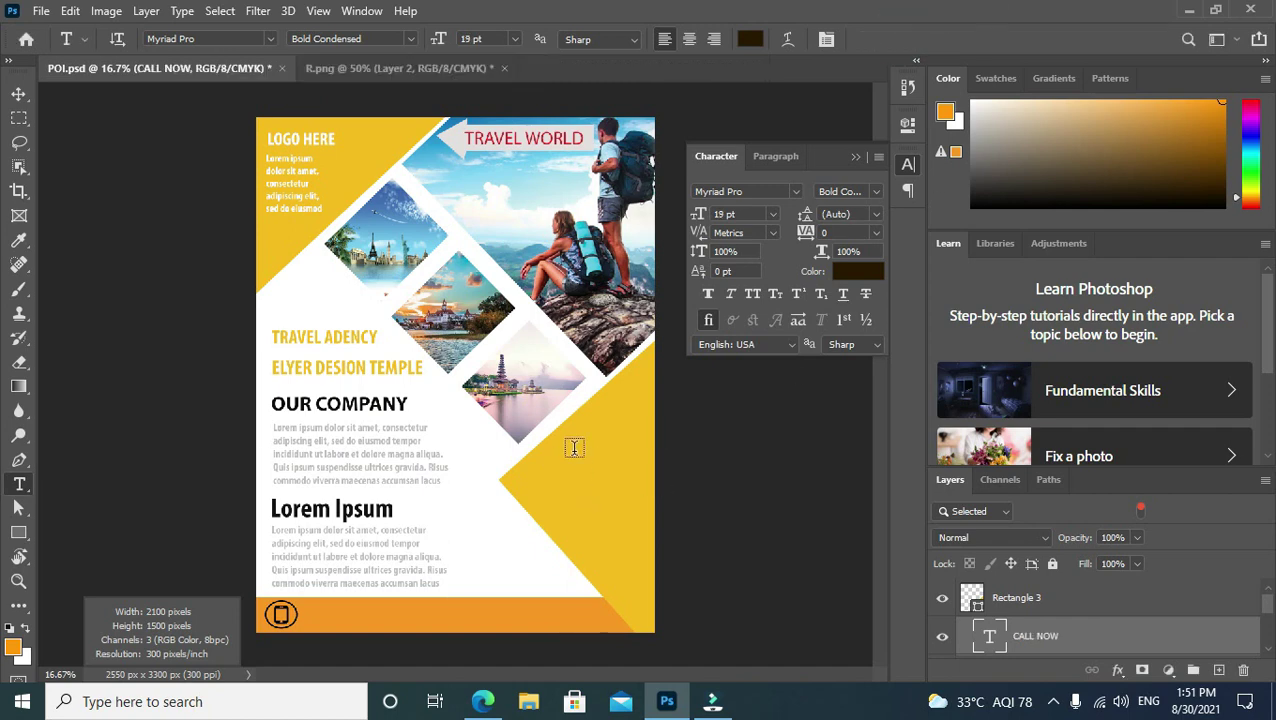
Reposition the CALL NOW text and shift the yellow Rectangle 3 diamond.
key("v")
left_click(561, 472)
right_click(564, 469)
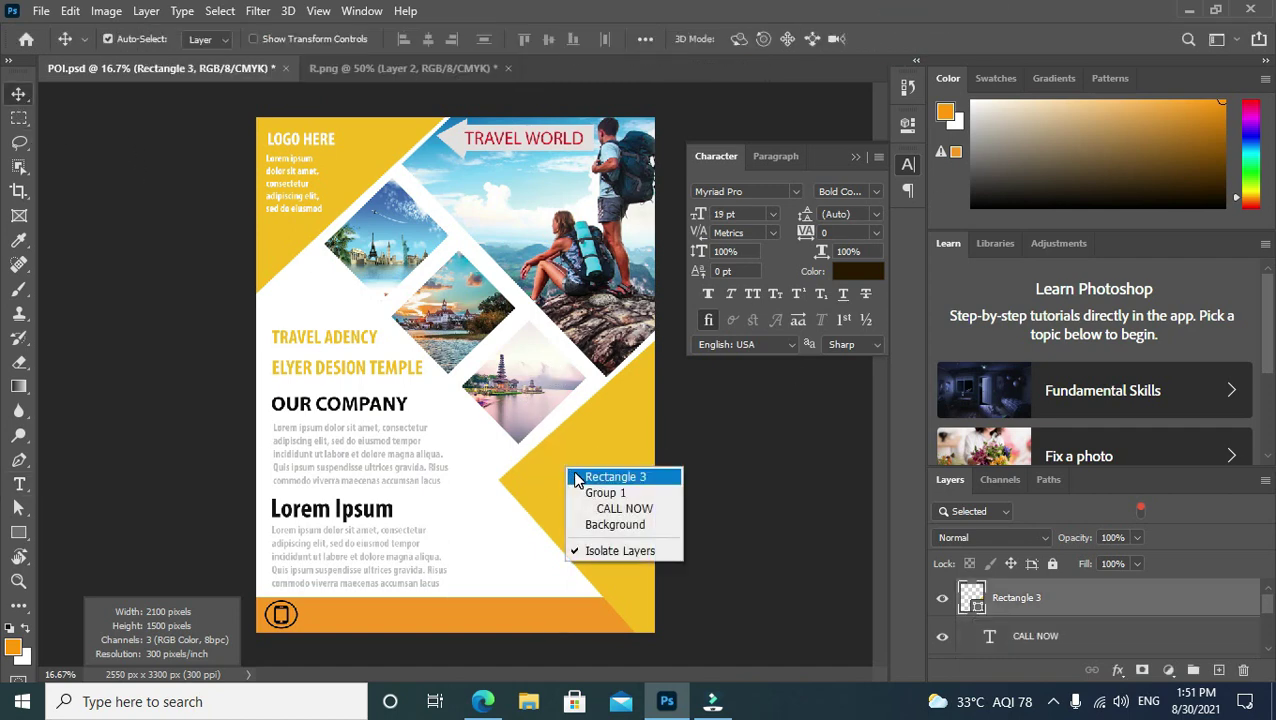
left_click(624, 508)
left_click_drag(573, 462, 580, 460)
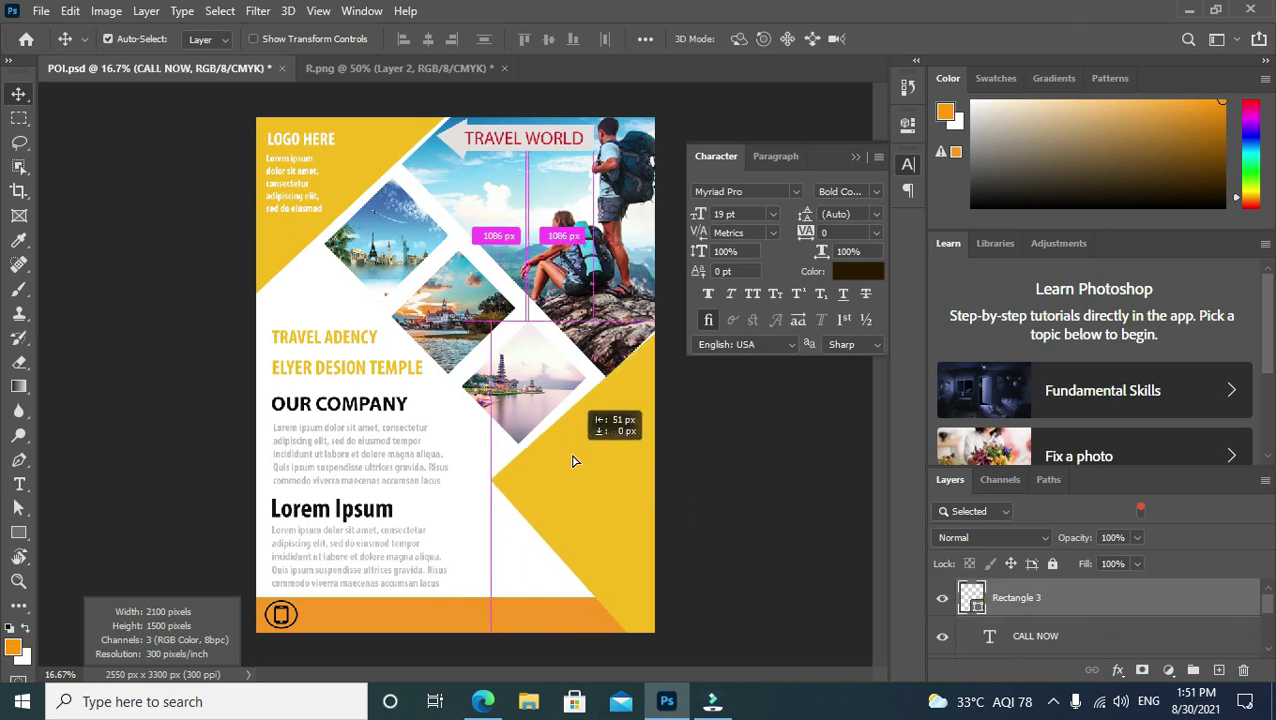
right_click(580, 460)
left_click(615, 484)
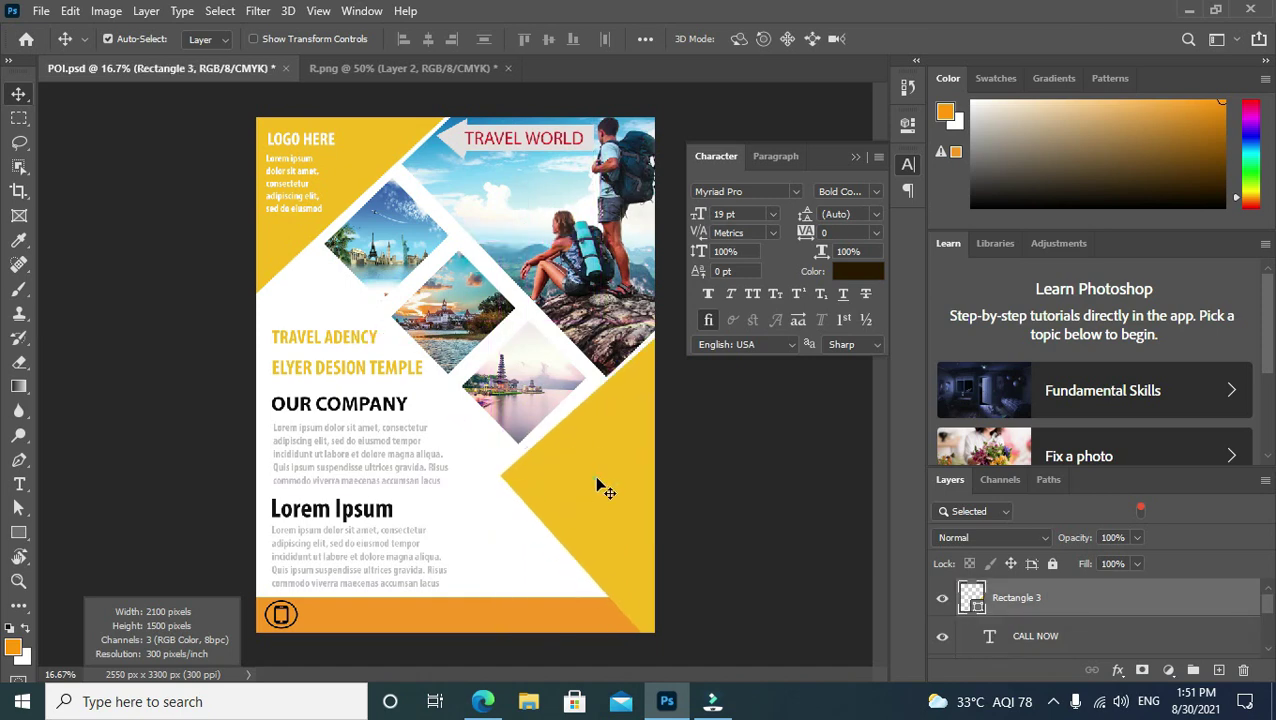
mouse_move(598, 487)
left_mouse_down()
mouse_move(595, 463)
mouse_move(643, 550)
left_mouse_up()
Delete the CALL NOW layer and move the yellow diamond down and left.
scroll(1087, 649, "down", 2)
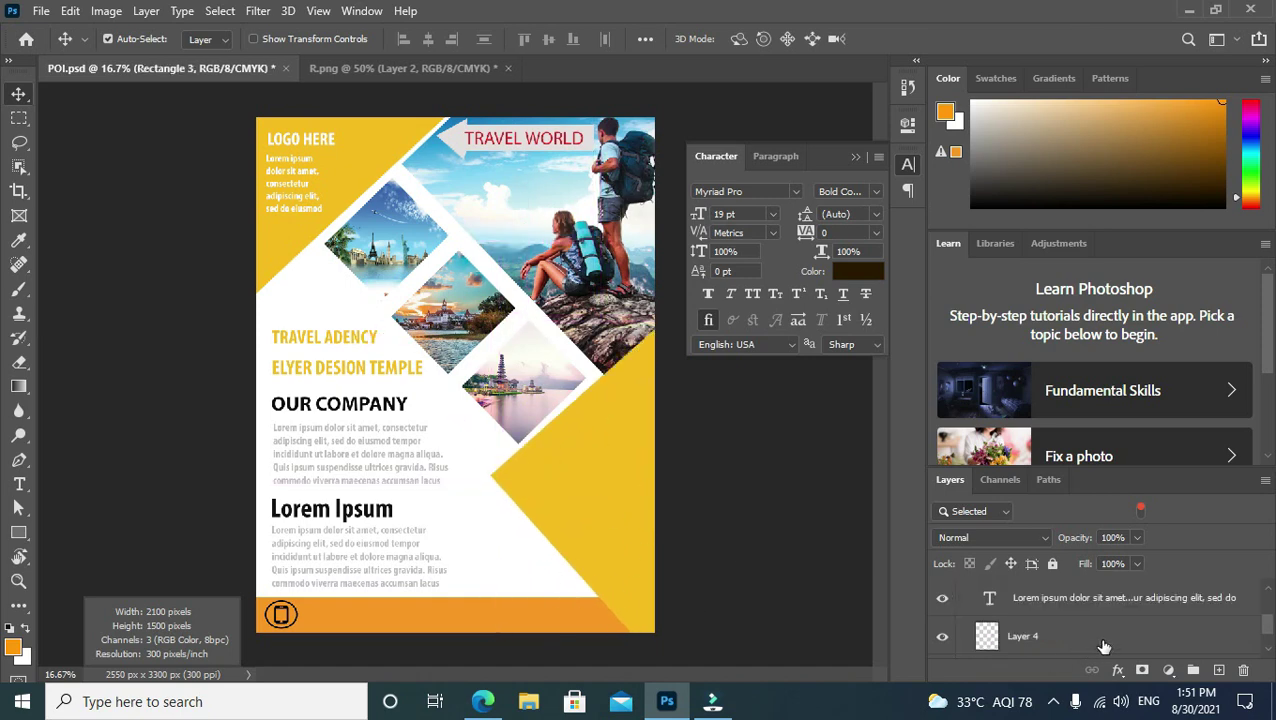
scroll(1104, 647, "down", 1)
scroll(1075, 647, "up", 1)
left_click(1048, 638)
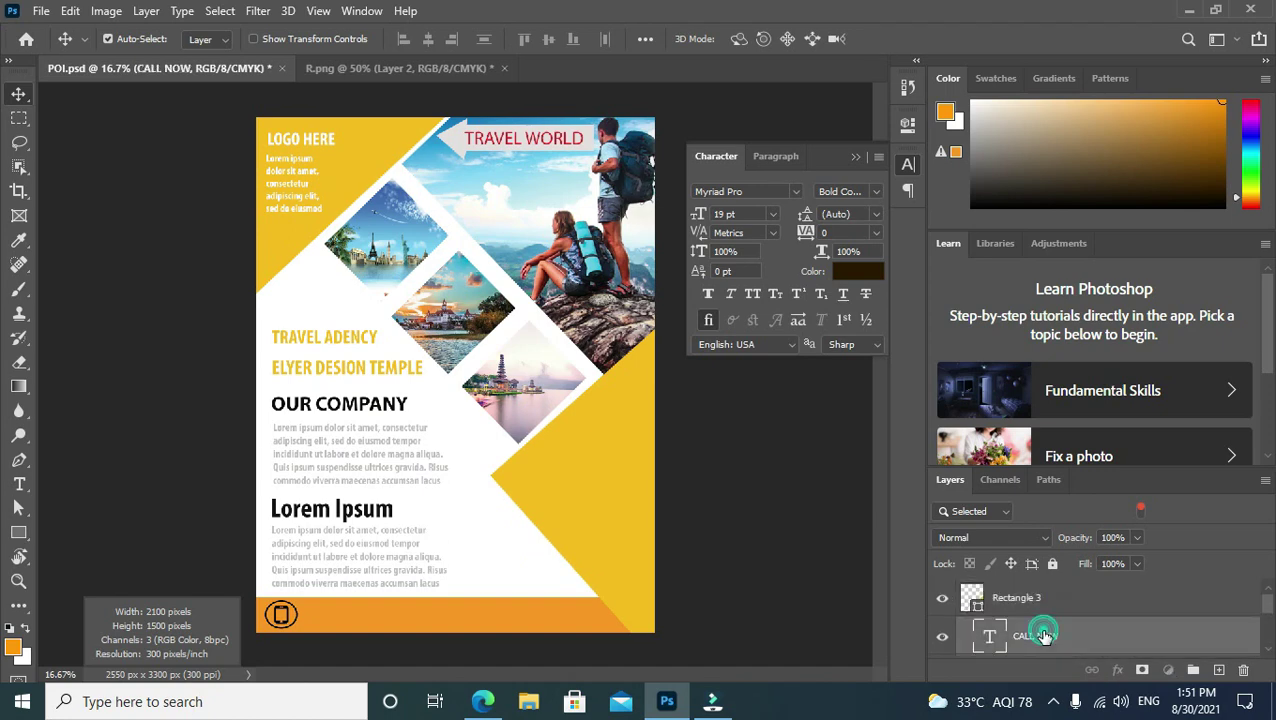
right_click(1050, 638)
left_click(855, 112)
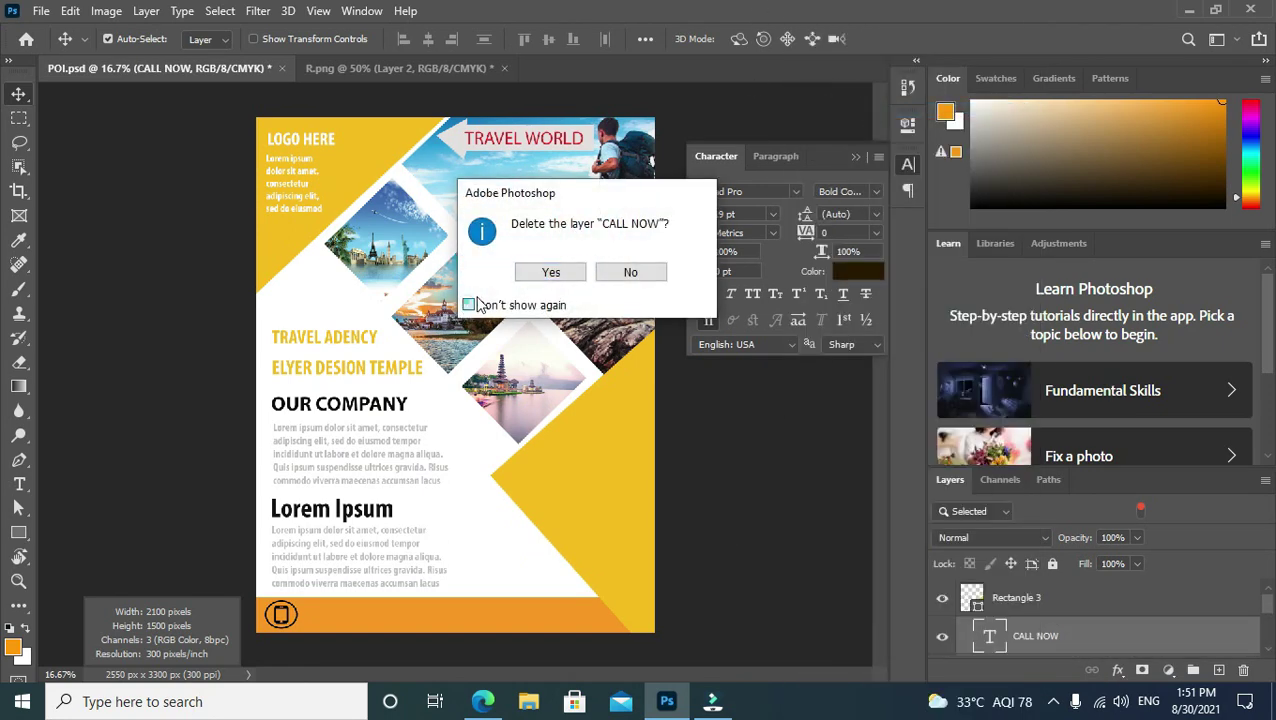
left_click(572, 274)
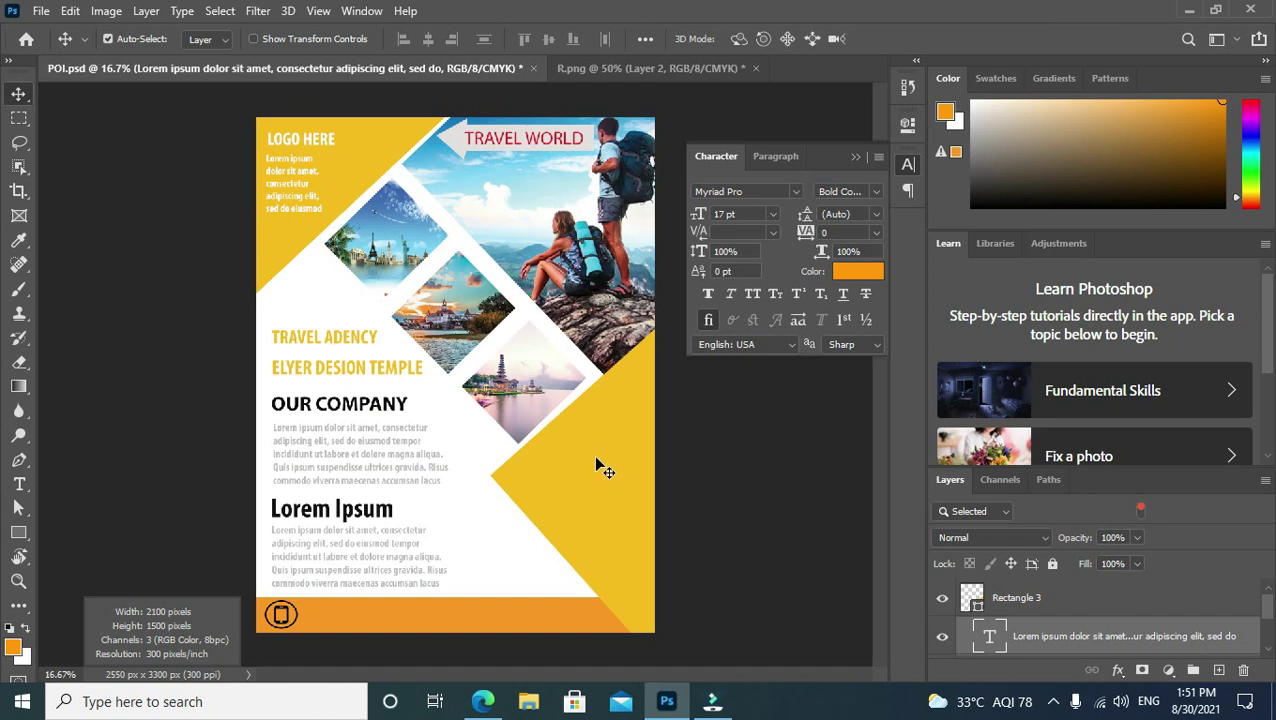
left_click_drag(607, 490, 598, 515)
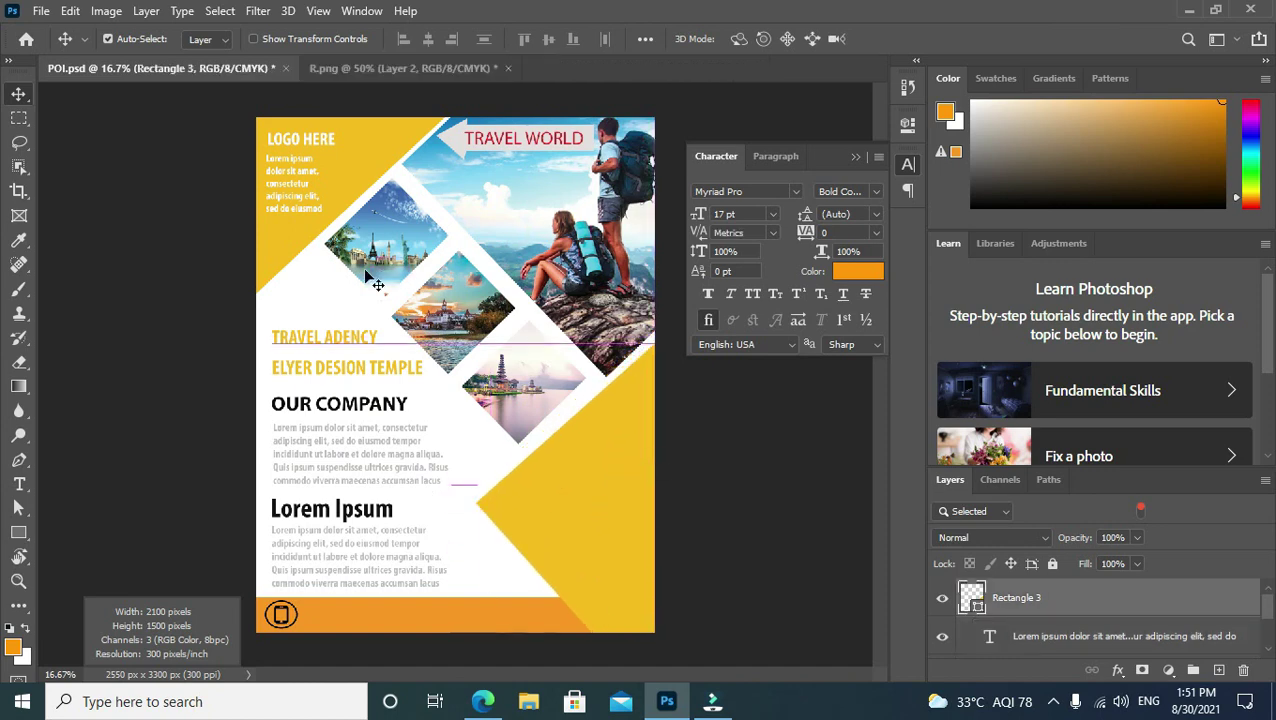
Add near-black CALL NOW text beside the phone icon in the orange bar.
left_click(19, 484)
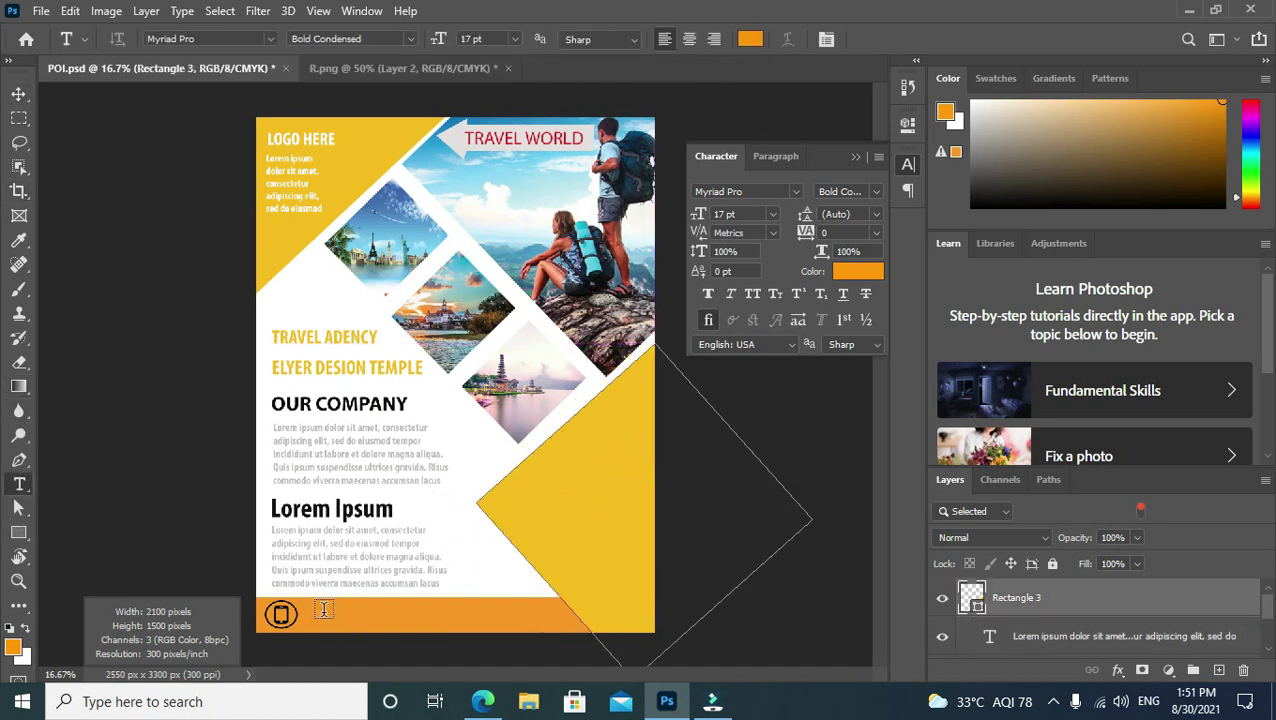
left_click(320, 610)
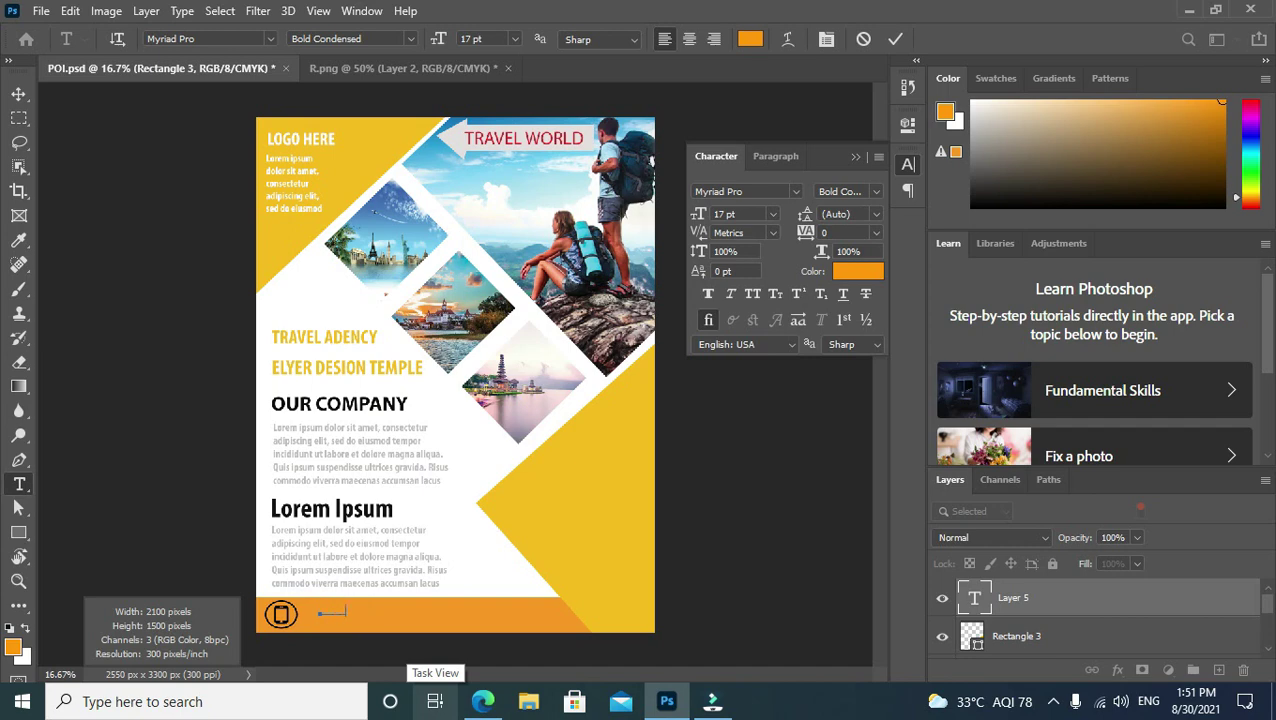
left_click(858, 271)
left_click_drag(575, 331, 601, 380)
left_click(795, 121)
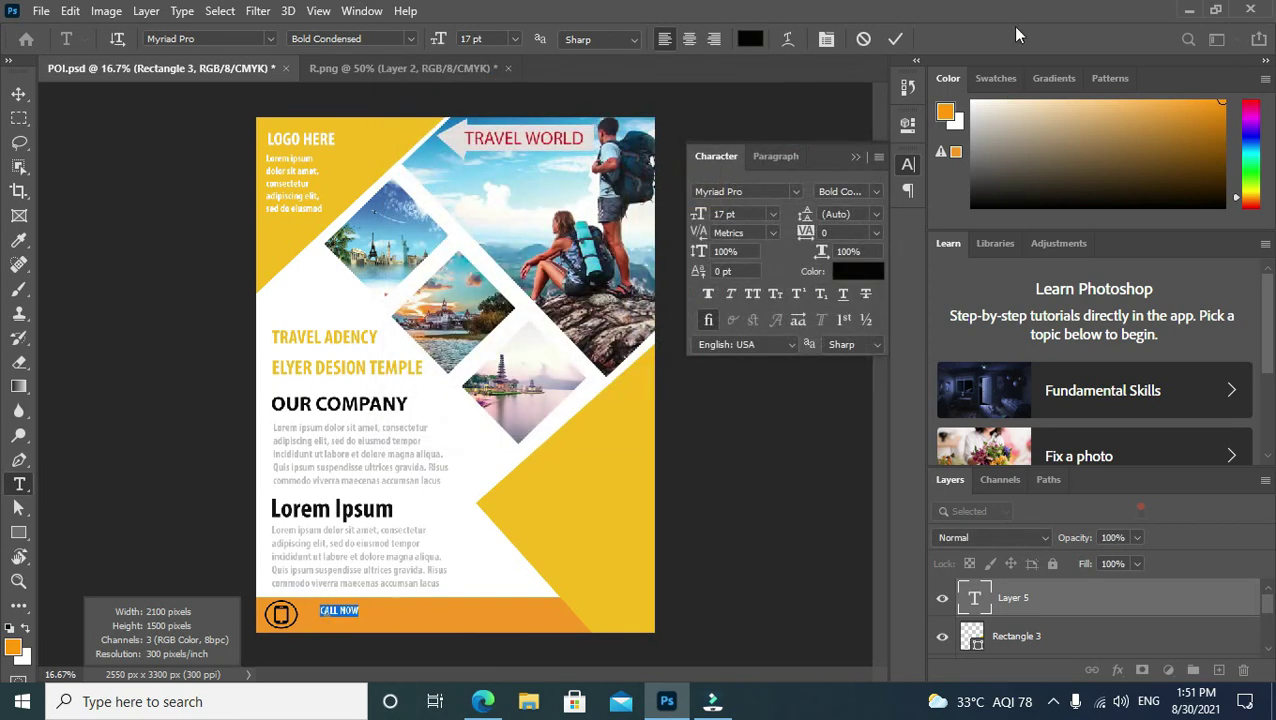
left_click(895, 39)
left_click(18, 92)
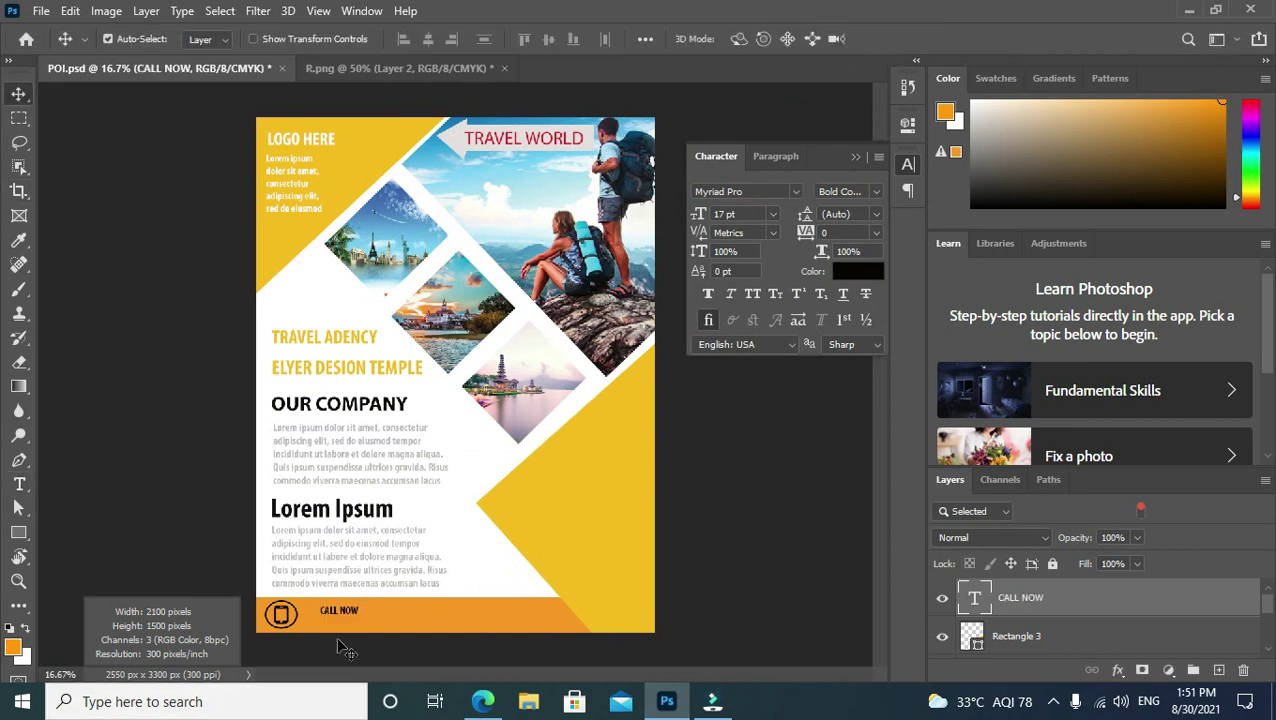
left_click_drag(338, 622, 323, 622)
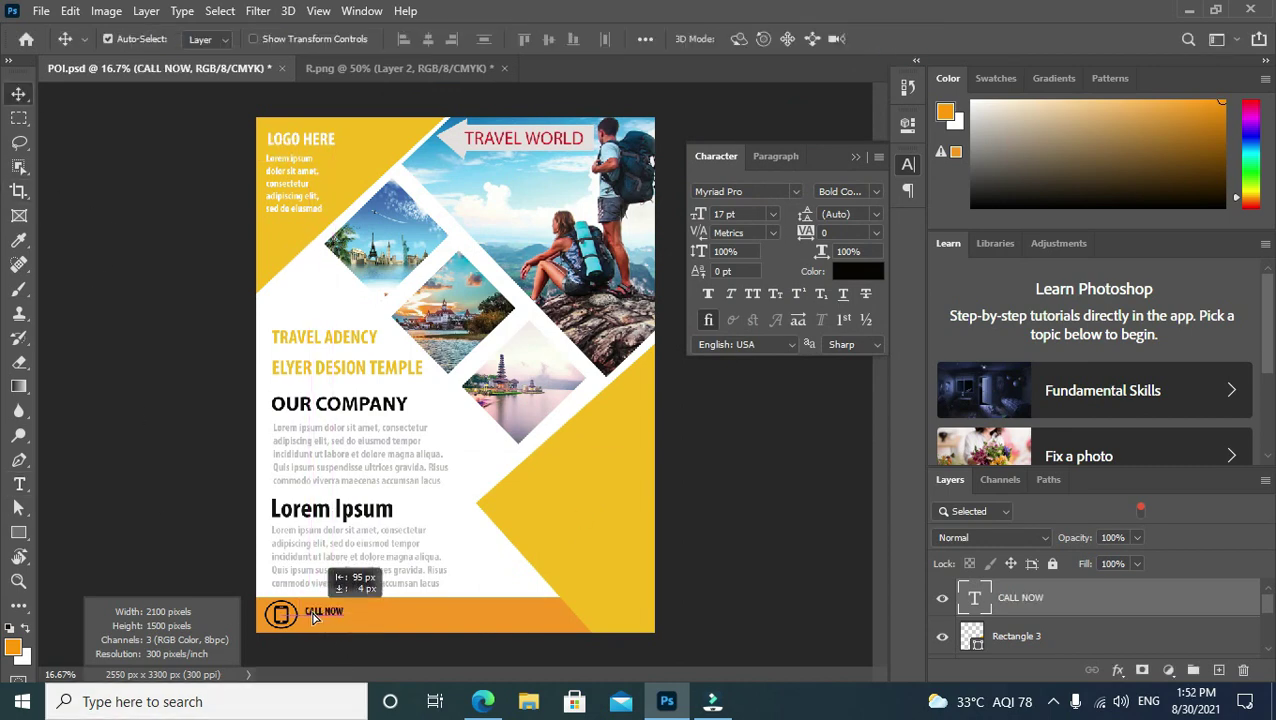
Add the phone number line beneath CALL NOW and save POI.psd.
left_click(18, 484)
mouse_move(482, 701)
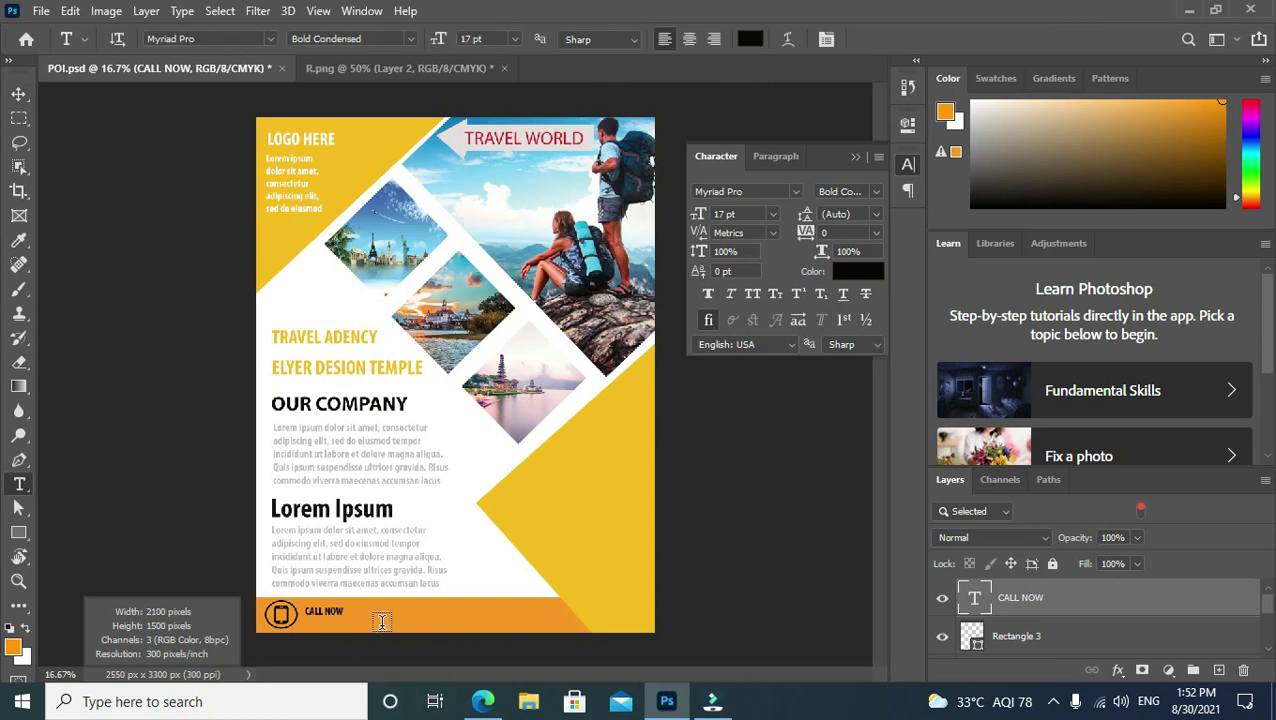
left_click(381, 619)
type("+123 456 7890")
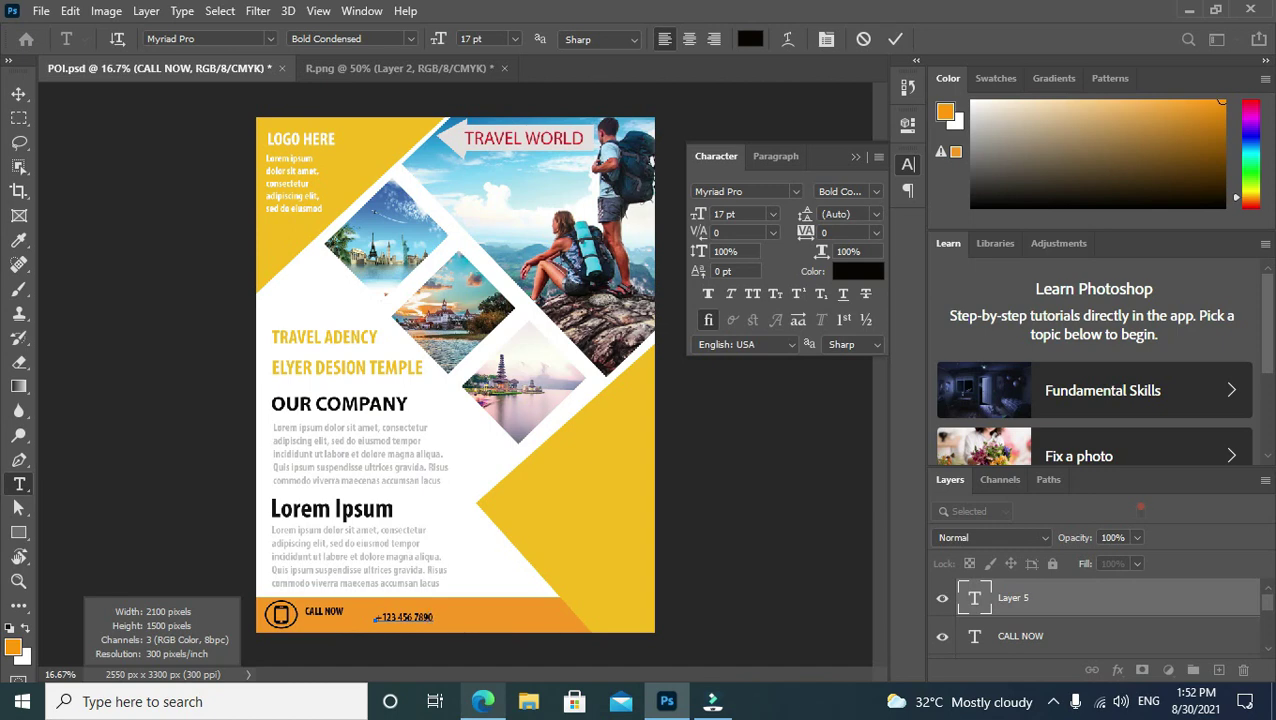
left_click(20, 95)
left_click_drag(401, 622, 327, 633)
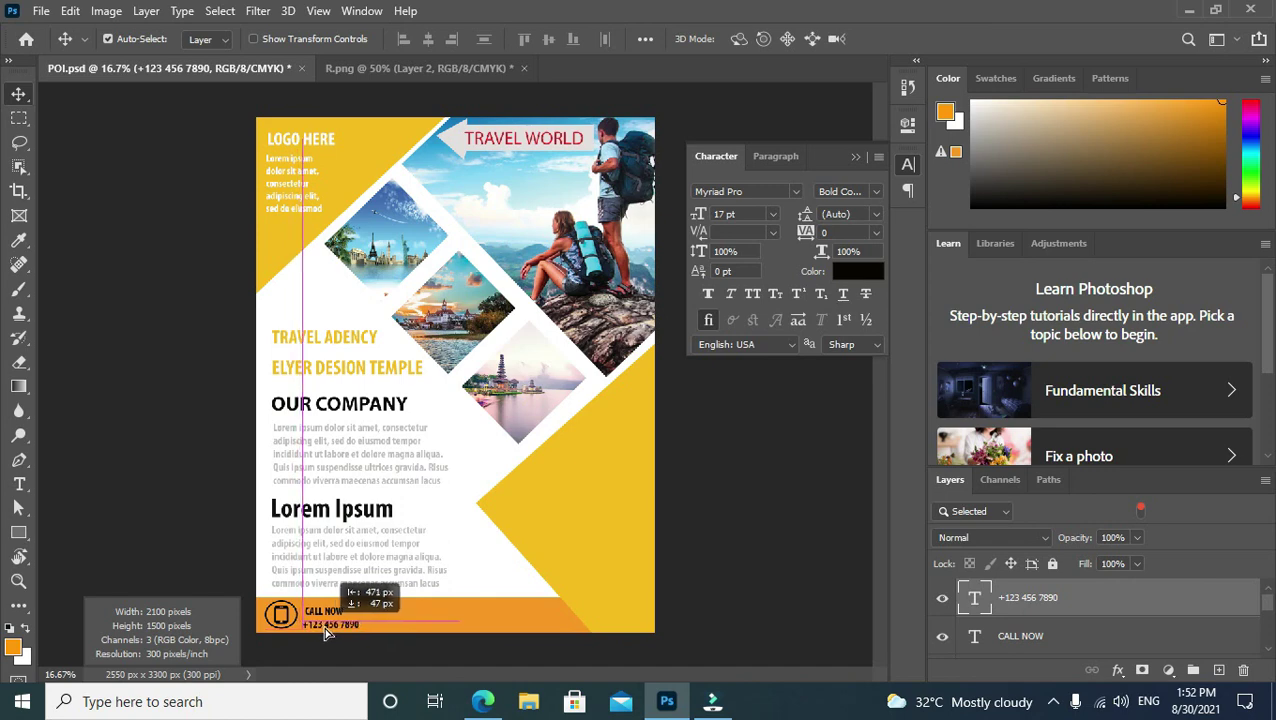
key("ctrl+s")
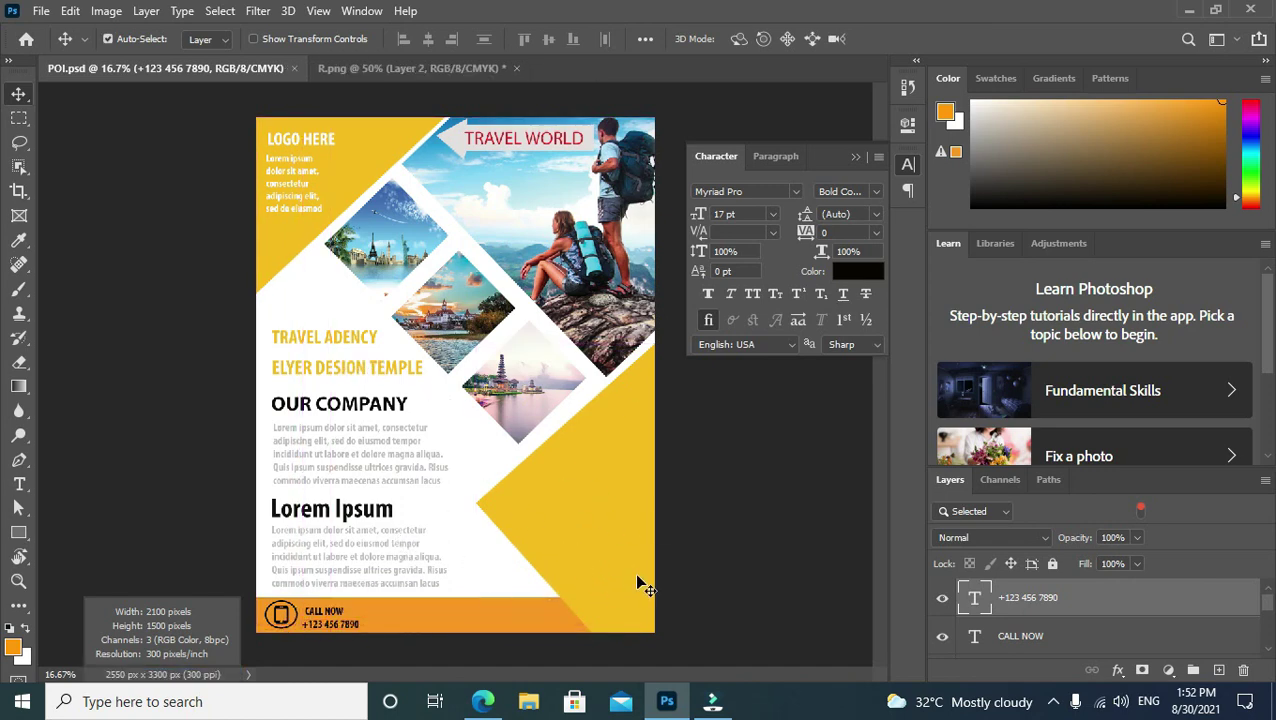
Change the Bing Images search from 'phone logo png' to 'location logo png' and browse the results.
left_click(483, 701)
left_click(26, 48)
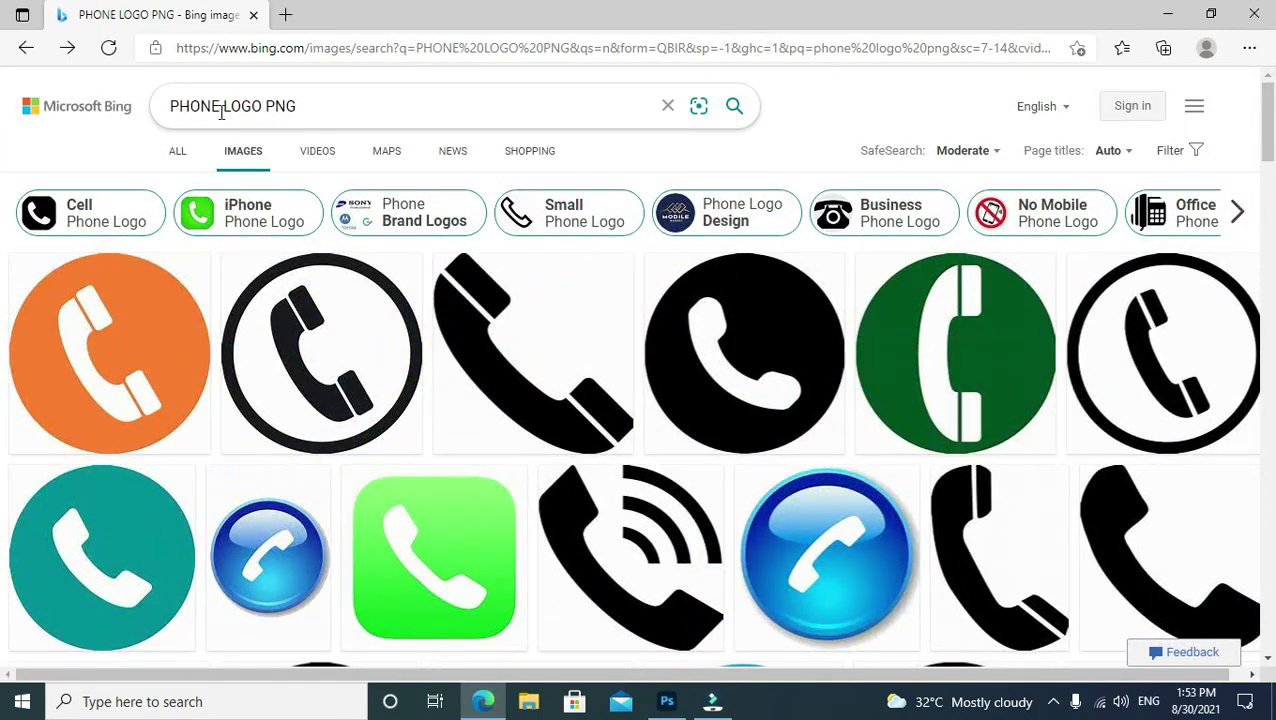
left_click_drag(220, 106, 51, 171)
type("LOCATI")
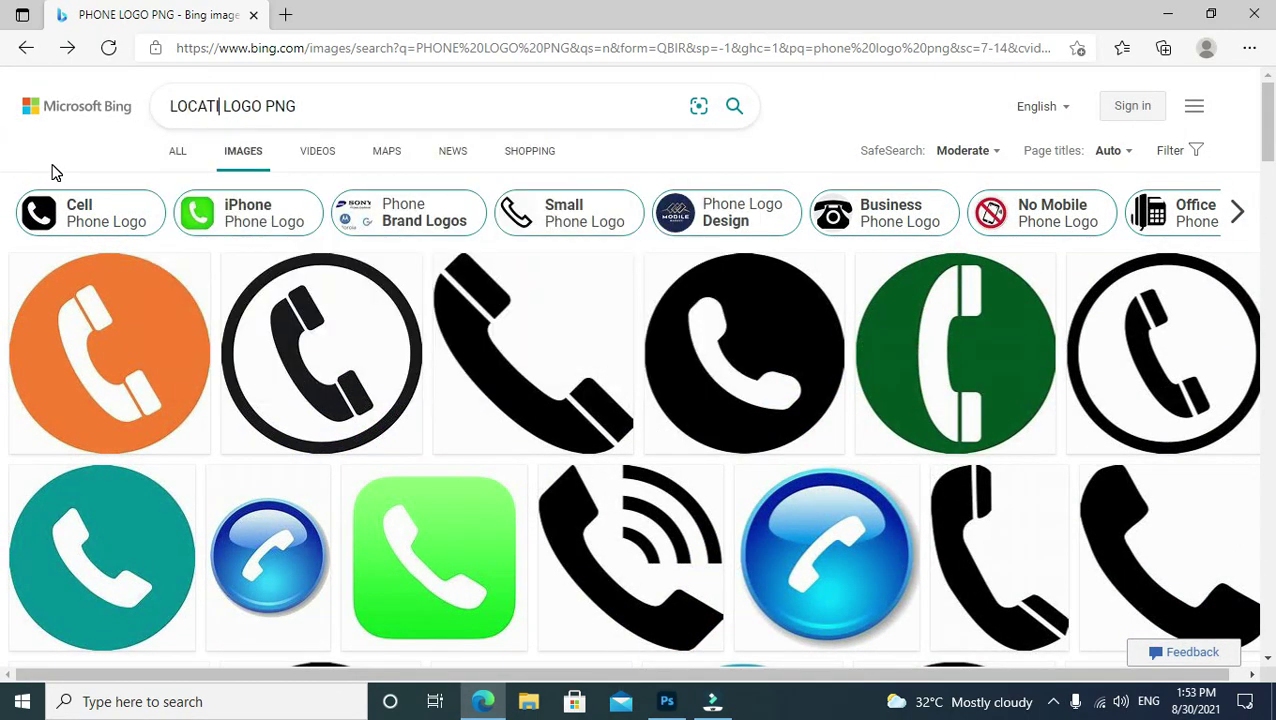
type("ON")
left_click(309, 150)
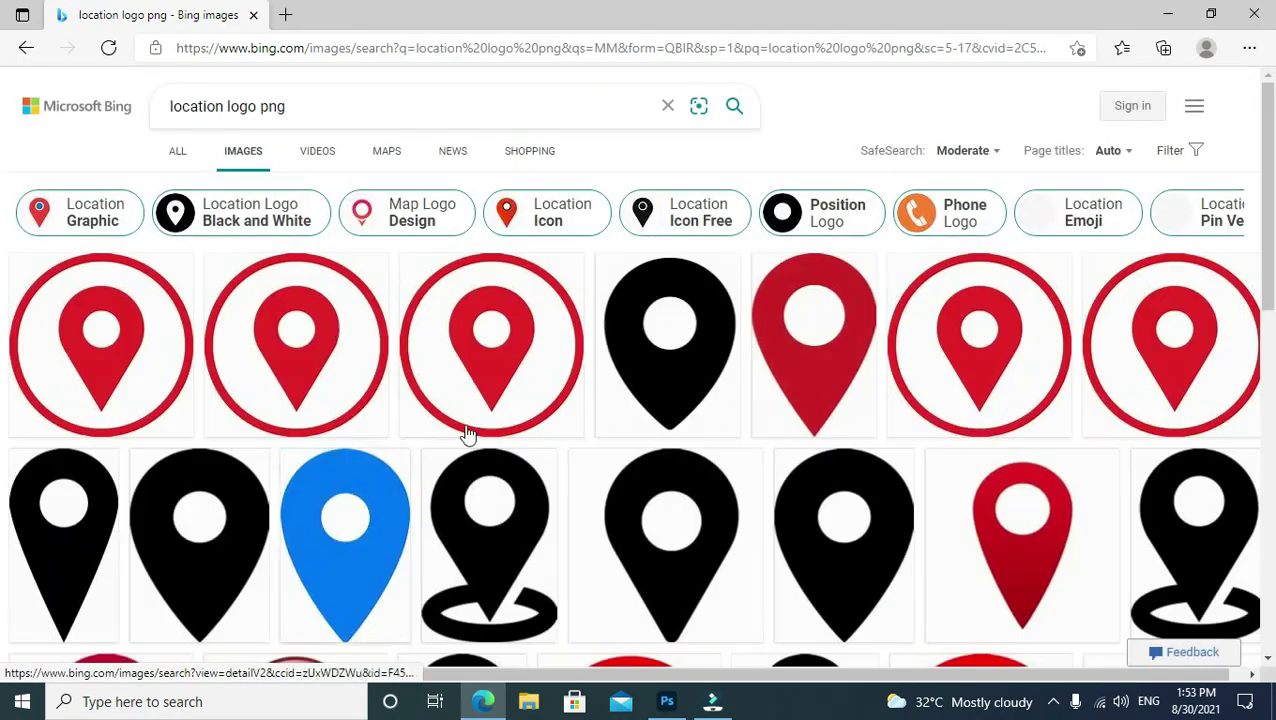
scroll(808, 400, "down", 5)
scroll(808, 400, "down", 3)
scroll(800, 396, "down", 2)
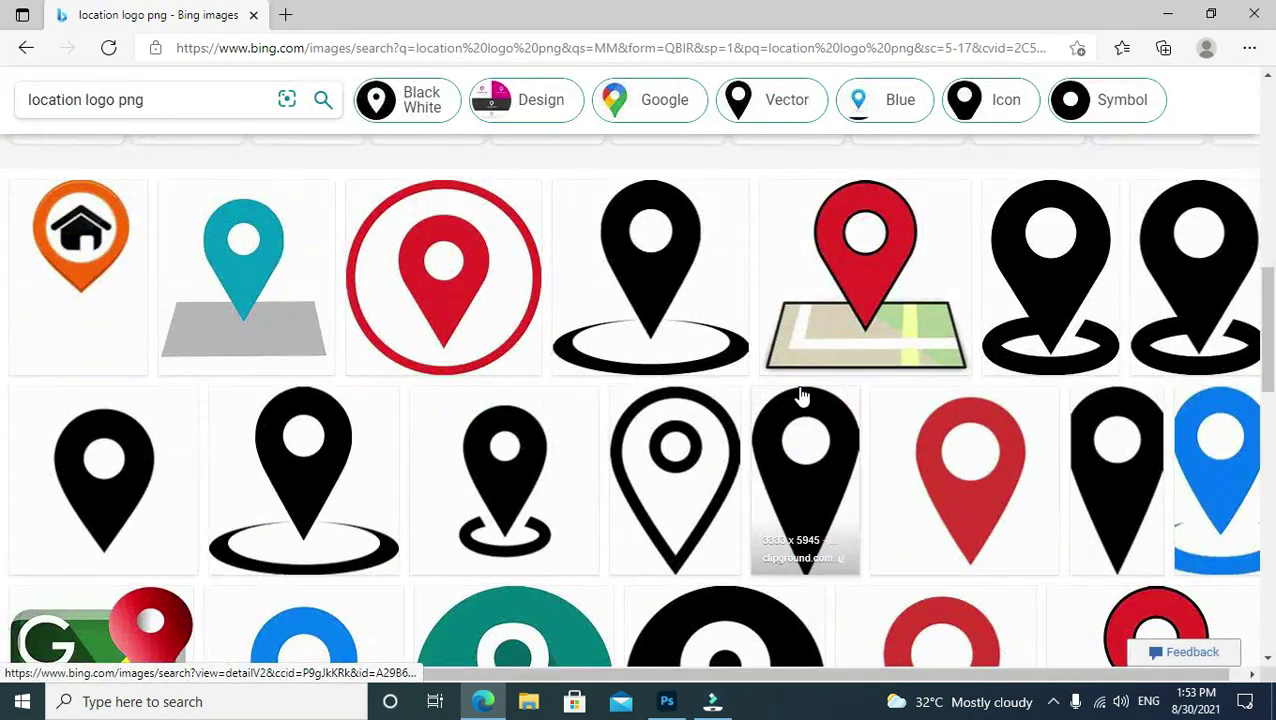
Save a black location-pin image to Downloads as Location-Icon-PNG-1024x1024.
left_click(10, 388)
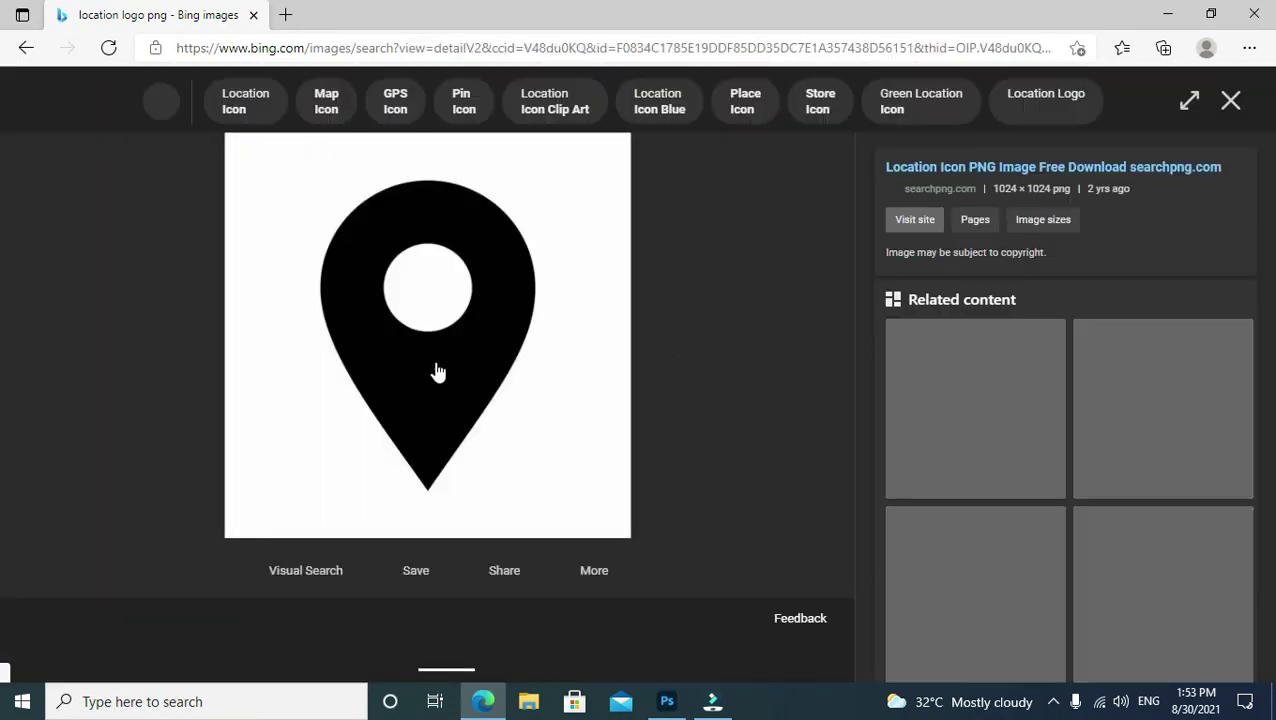
right_click(436, 368)
right_click(421, 354)
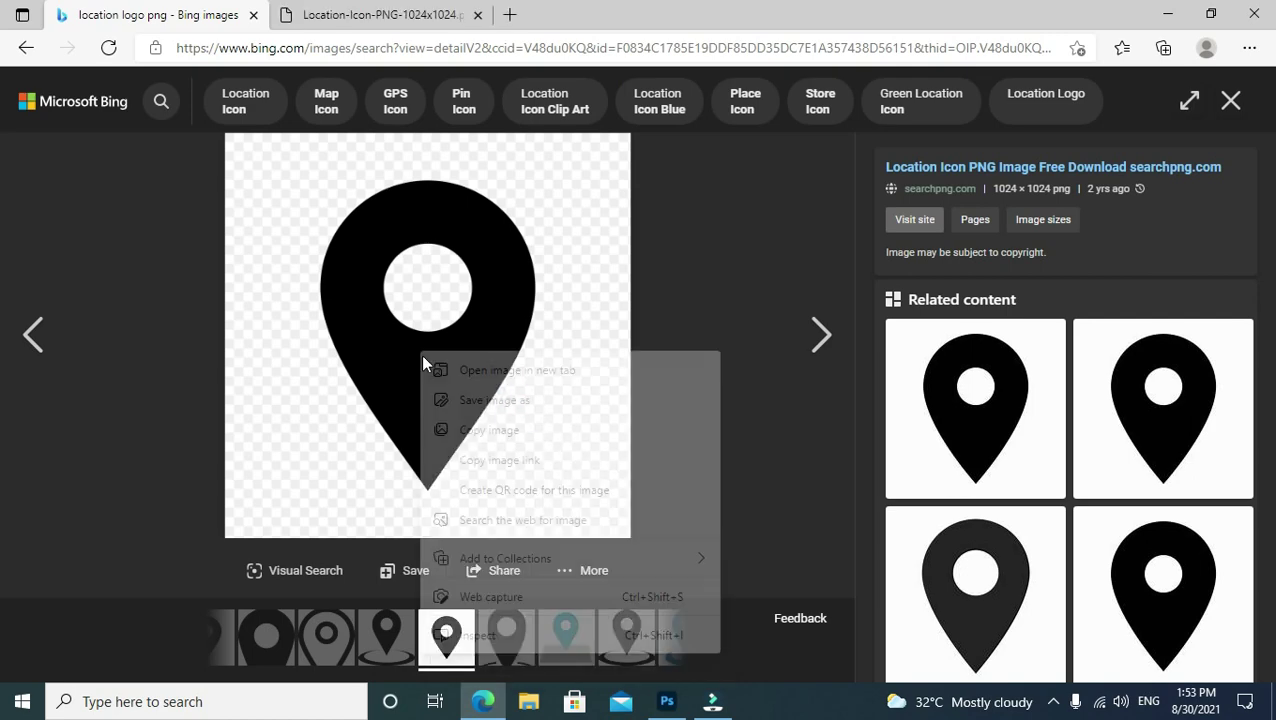
left_click(485, 400)
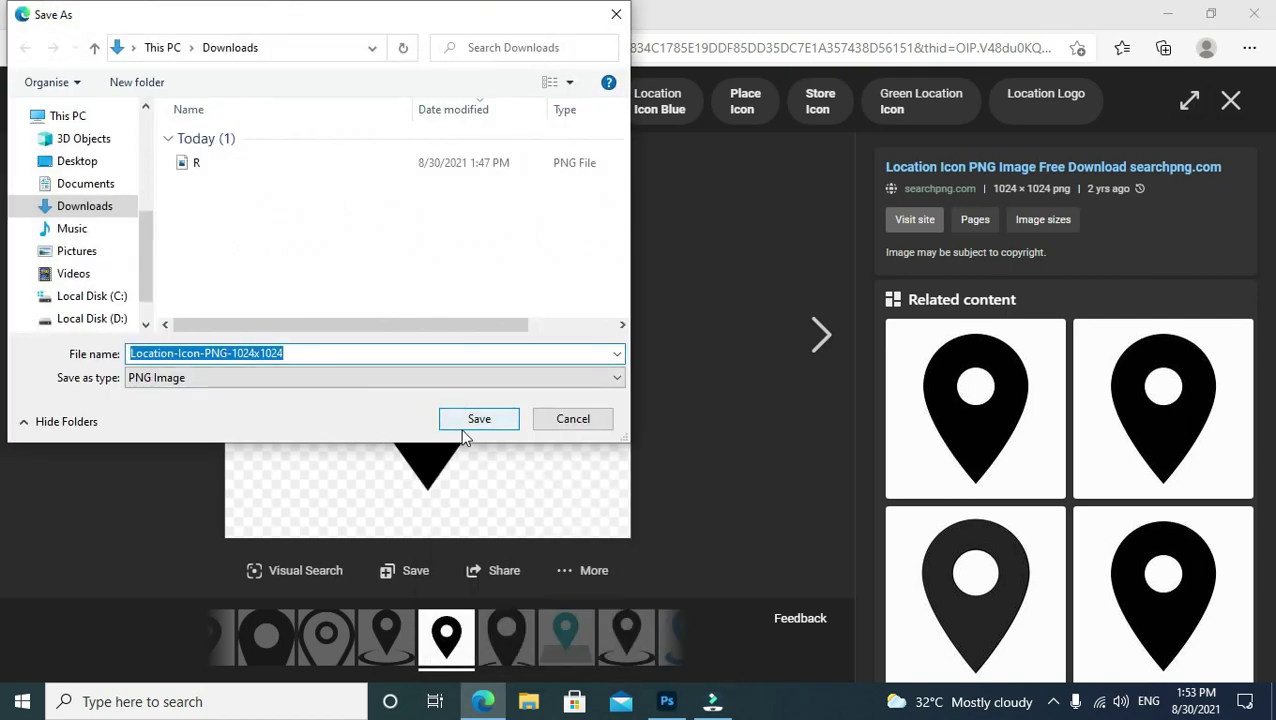
left_click(475, 421)
left_click(478, 15)
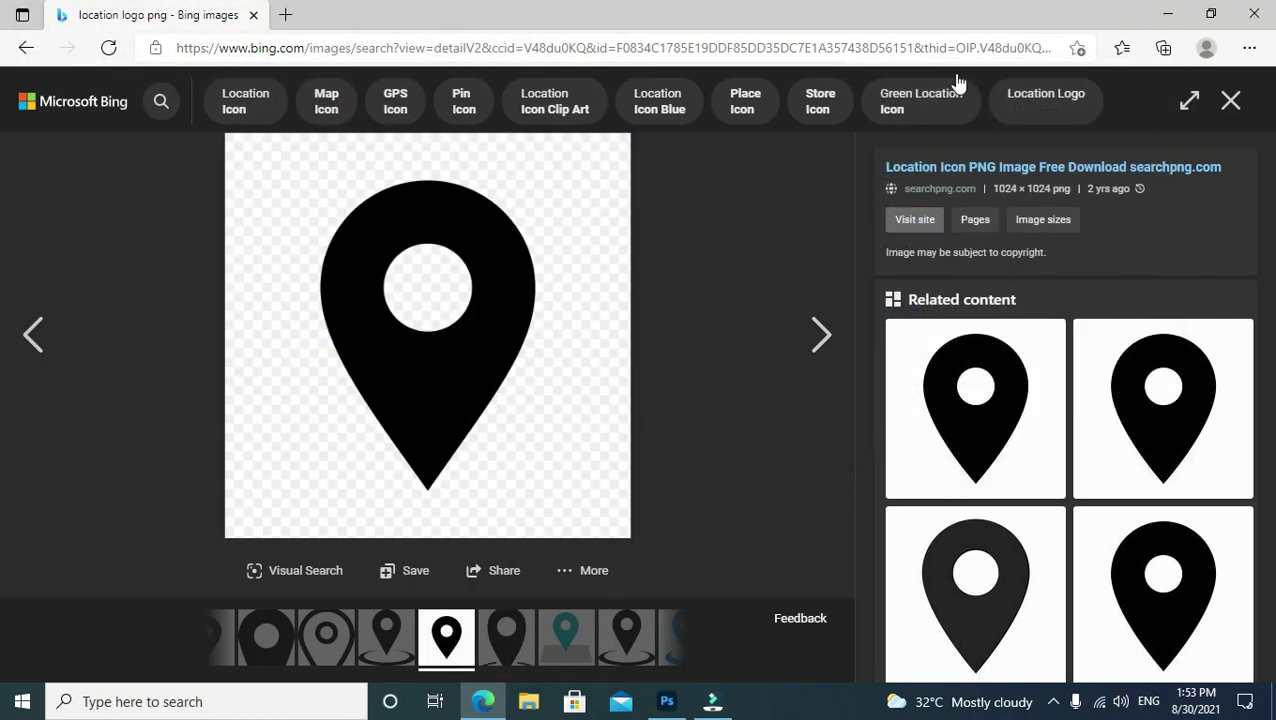
left_click(666, 701)
Close R.png without saving and open the Location-Icon-PNG-1024x1024 image.
left_click(516, 68)
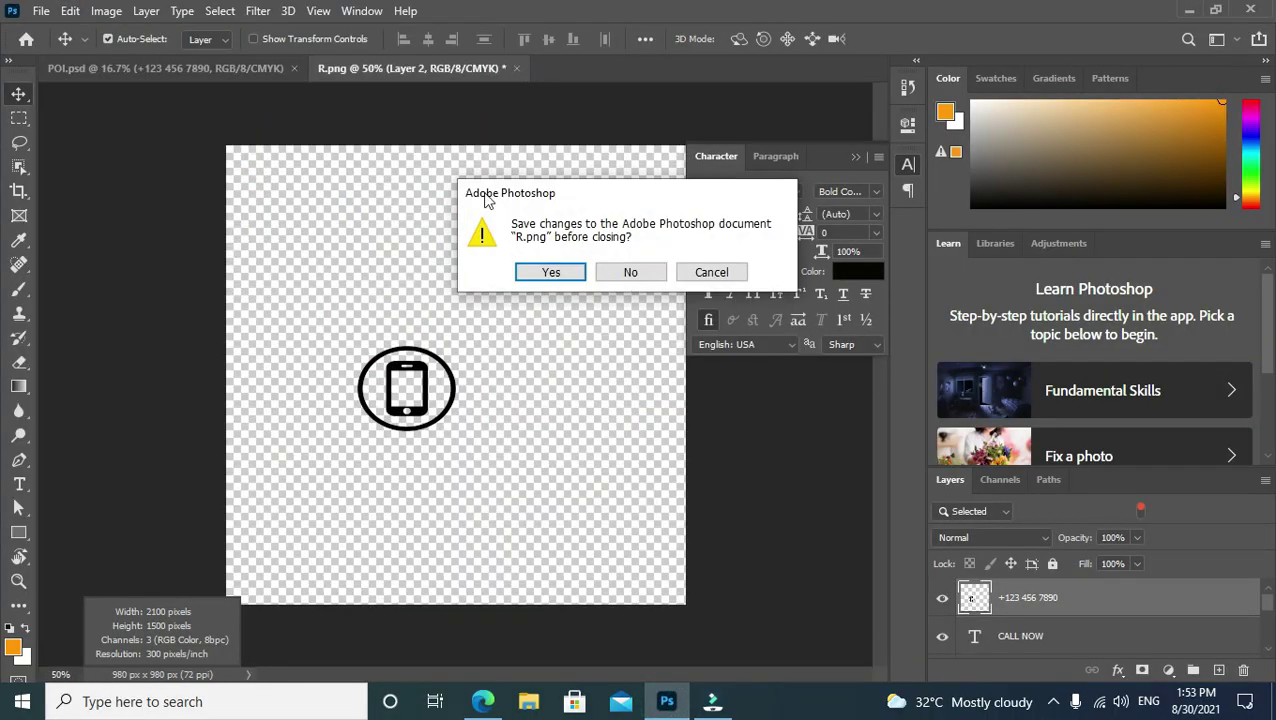
left_click(620, 280)
left_click(41, 10)
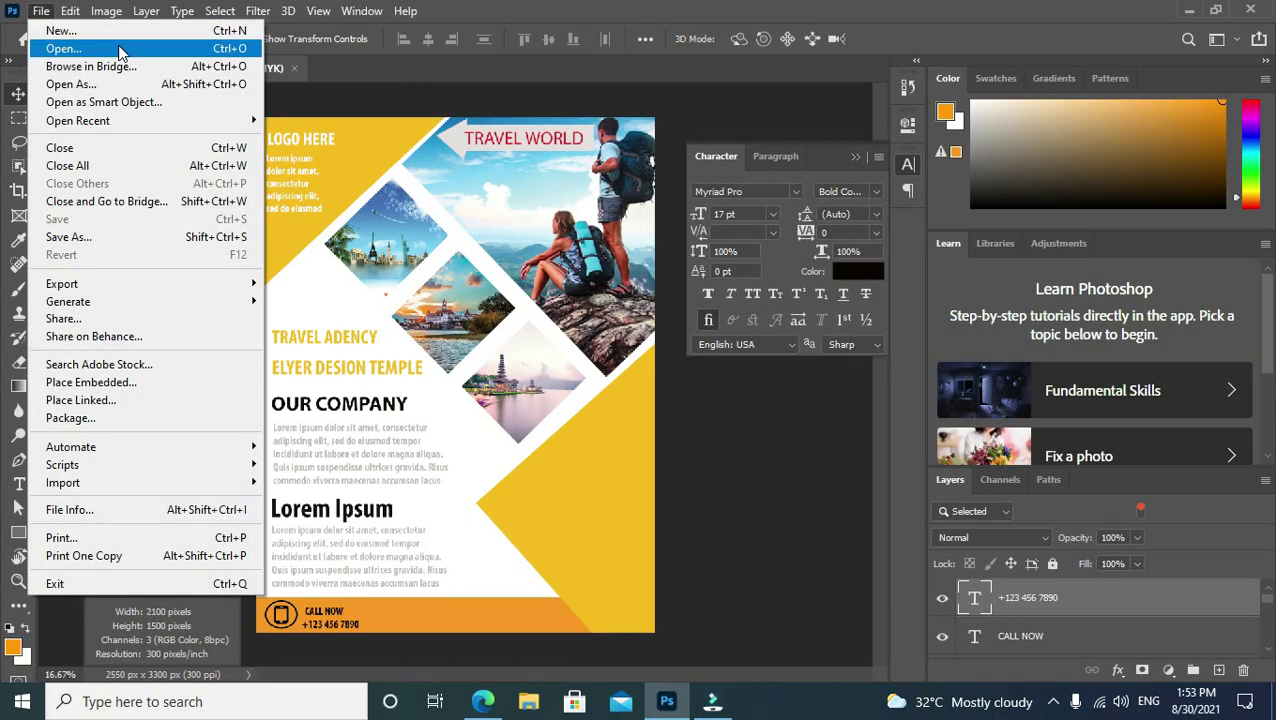
left_click(50, 48)
double_click(250, 162)
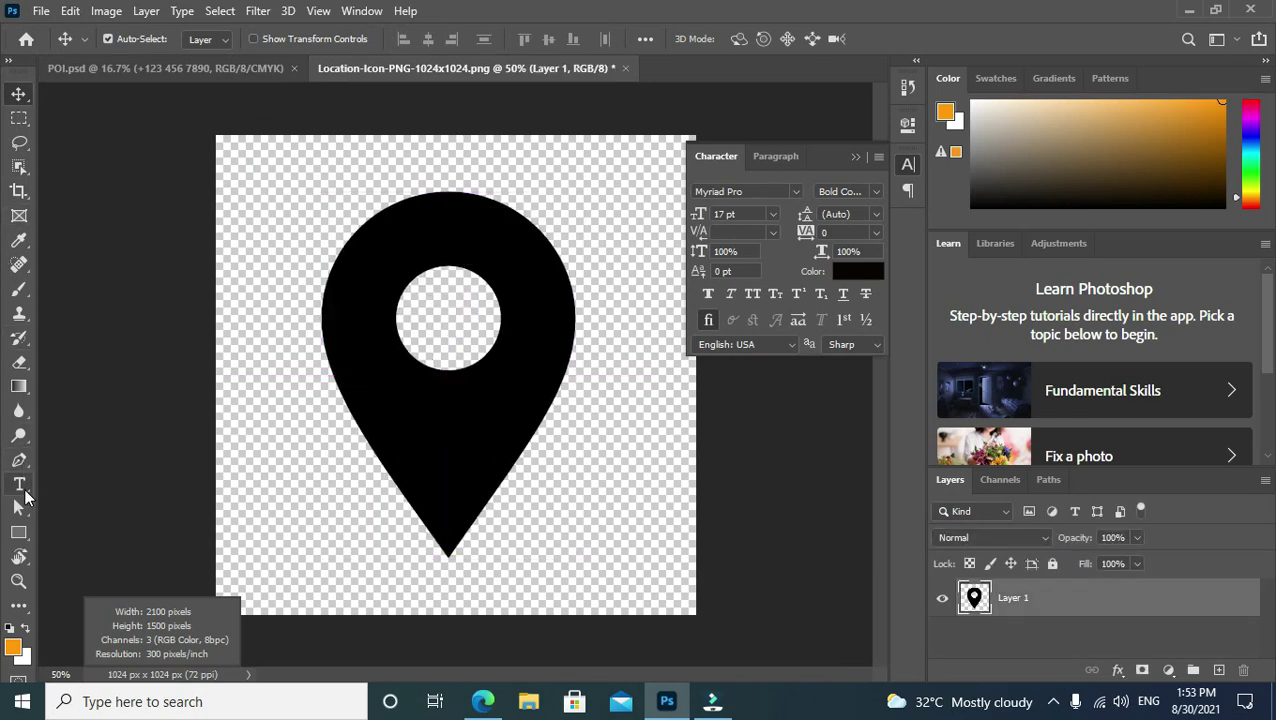
Select the pin shape and scale it down to a small icon.
left_click(20, 508)
left_click_drag(316, 176, 608, 580)
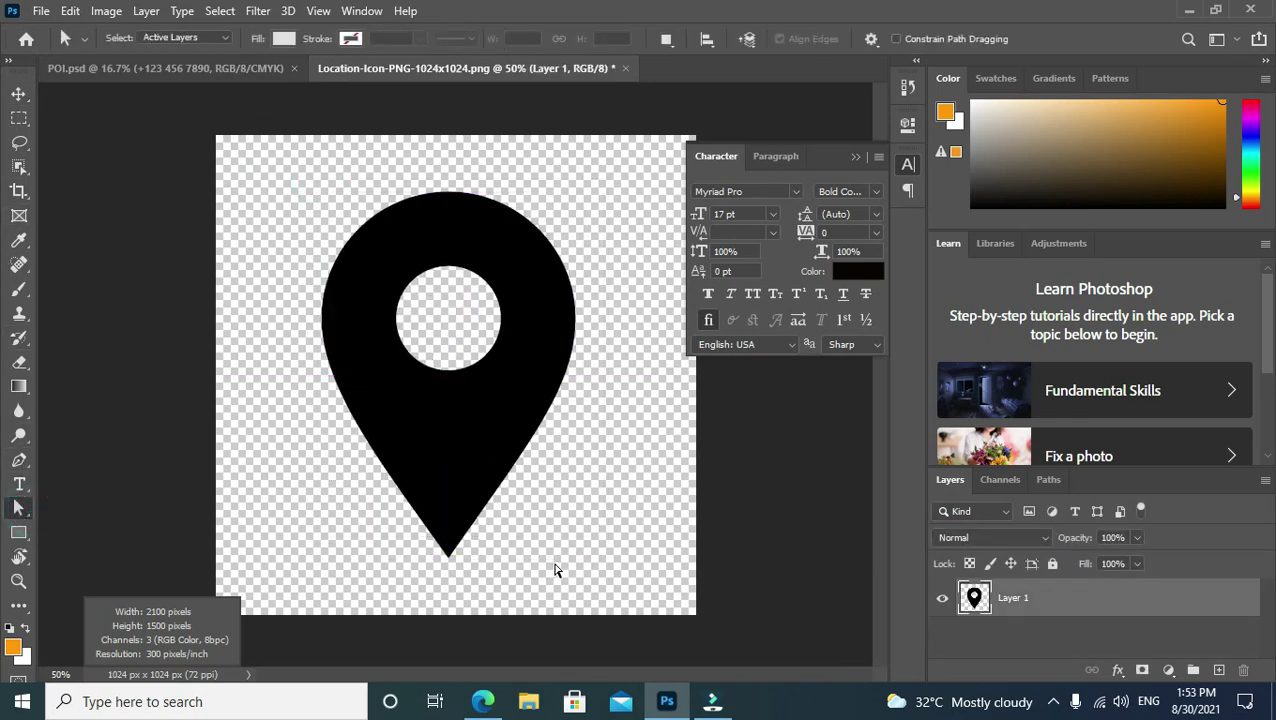
key("ctrl+t")
mouse_move(576, 190)
left_mouse_down()
mouse_move(372, 508)
mouse_move(196, 68)
mouse_move(440, 322)
left_mouse_up()
left_click(929, 38)
key("a")
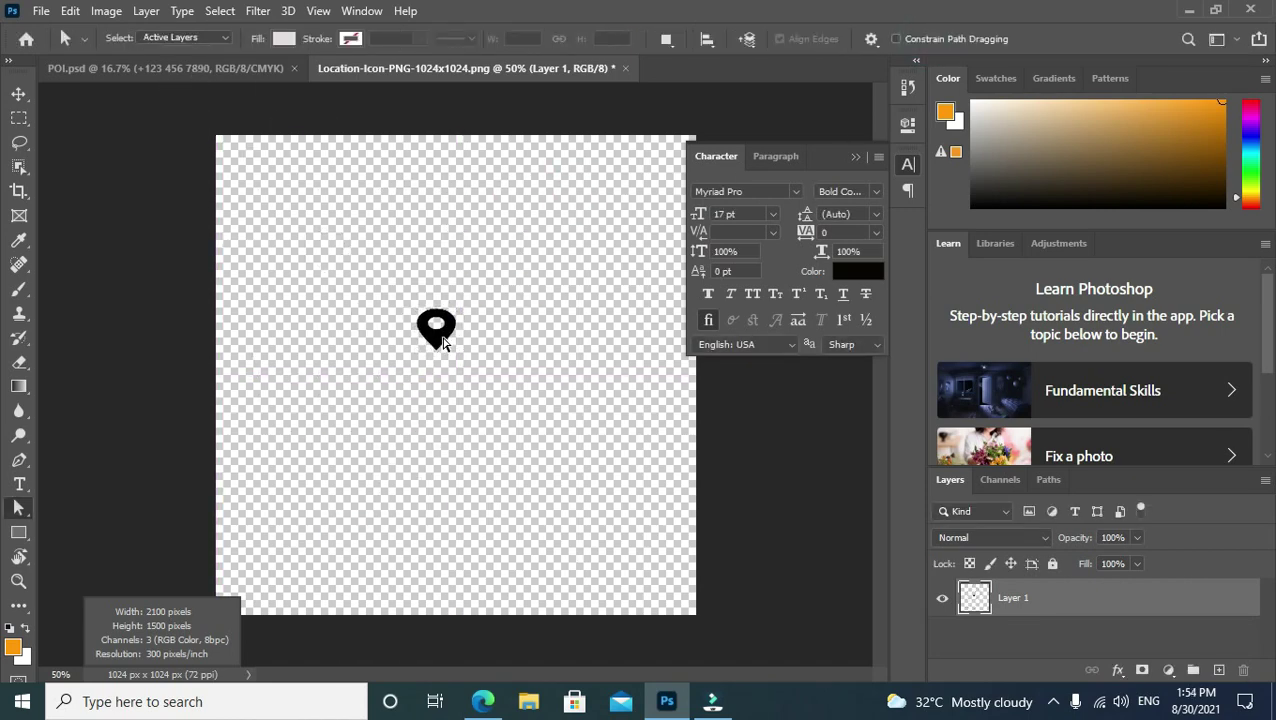
Bring up the pin's path options and isolate its layer.
right_click(433, 336)
left_click(427, 350)
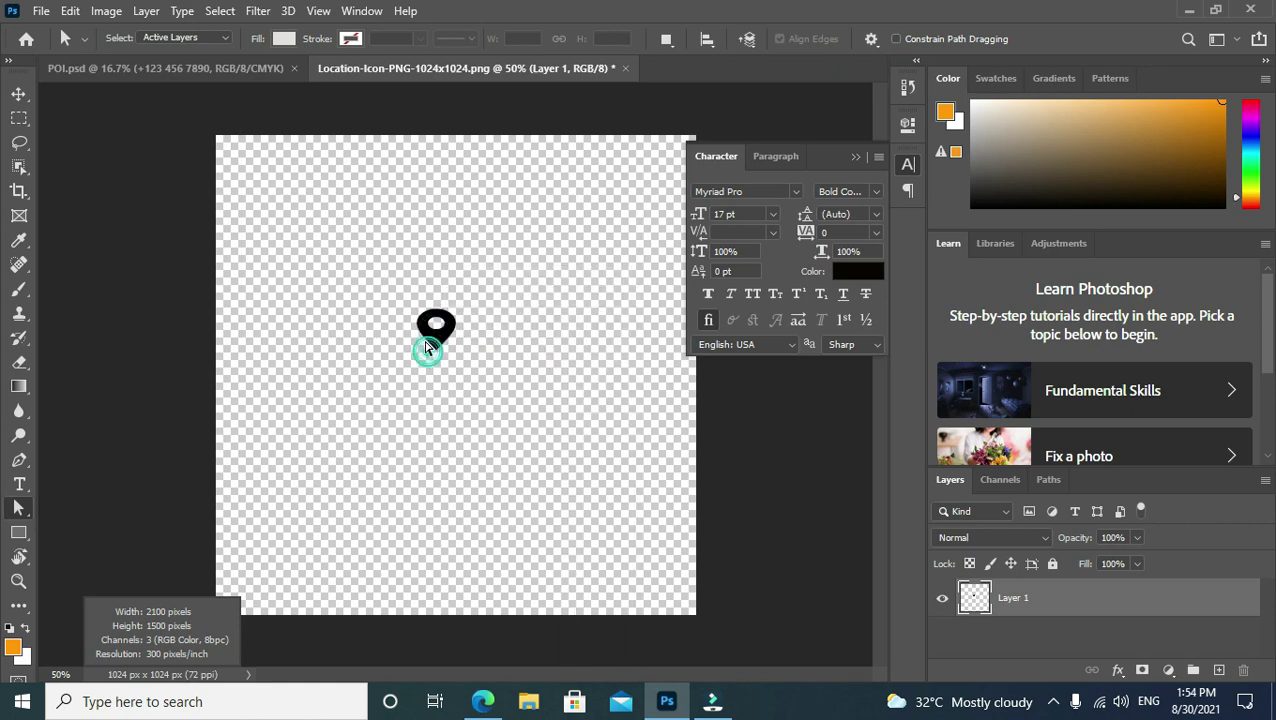
right_click(425, 332)
left_click(425, 332)
right_click(425, 332)
left_click(430, 325)
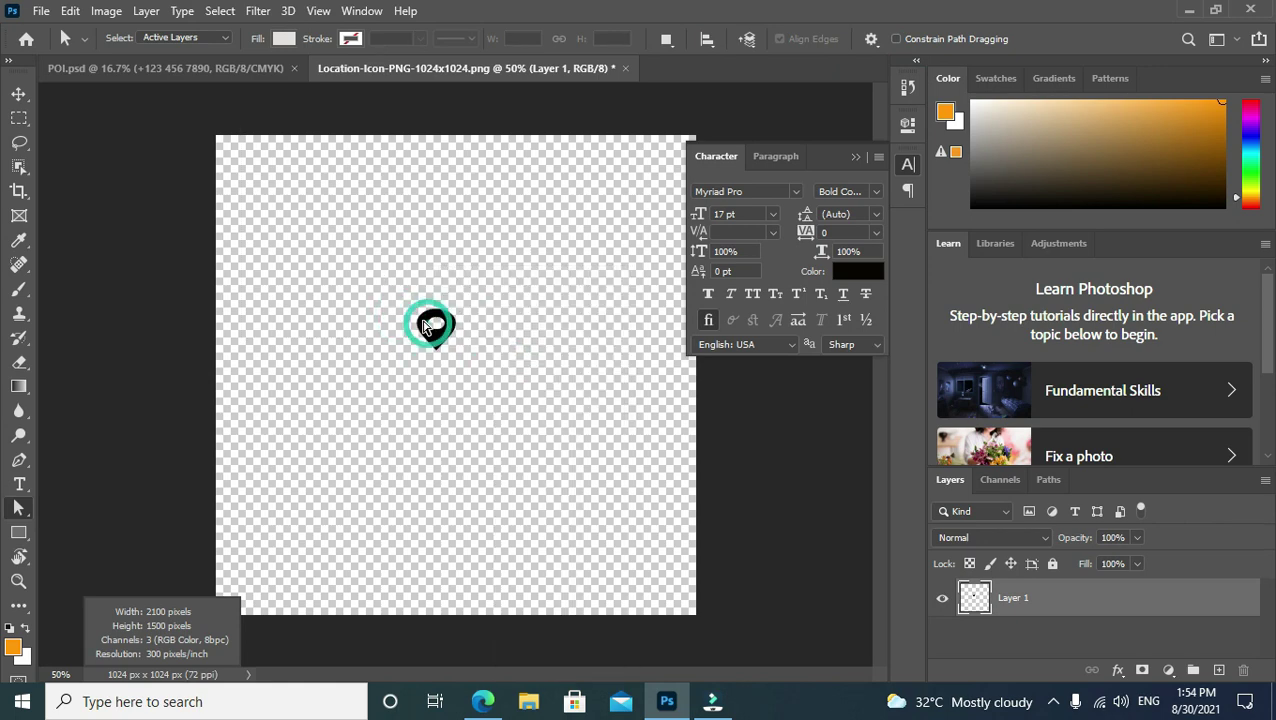
right_click(427, 335)
left_click(470, 626)
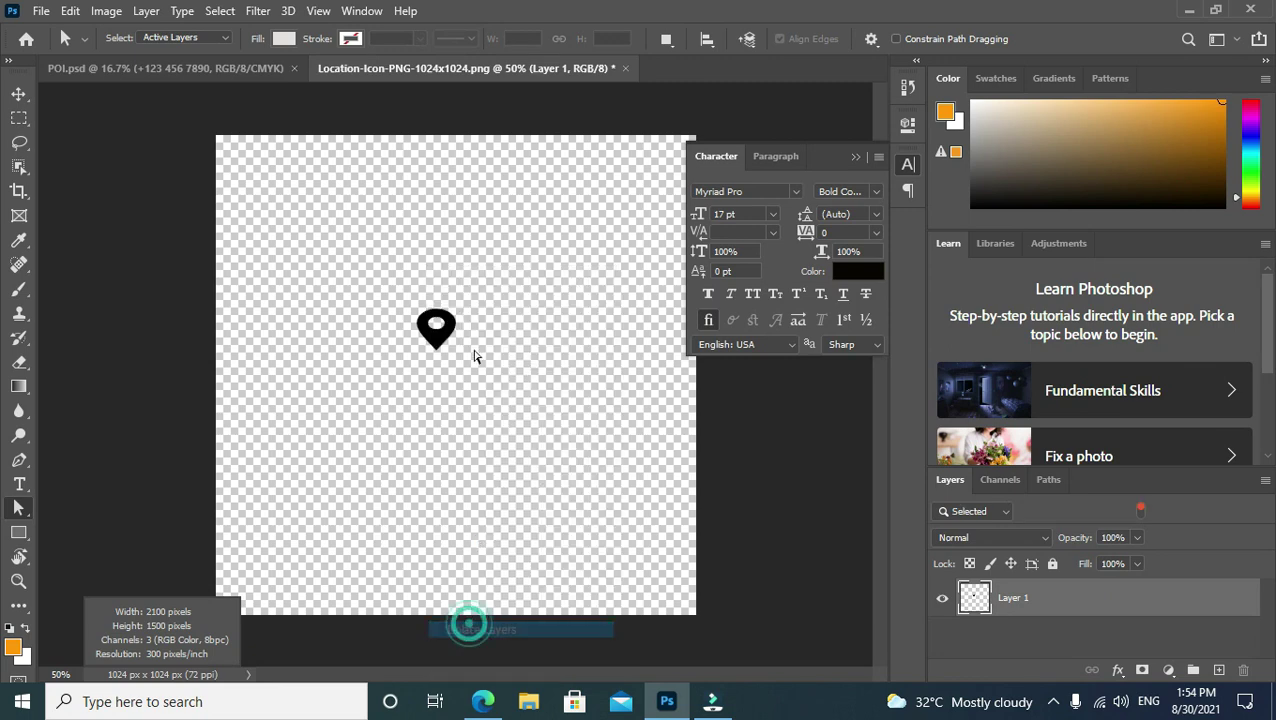
left_click(436, 334)
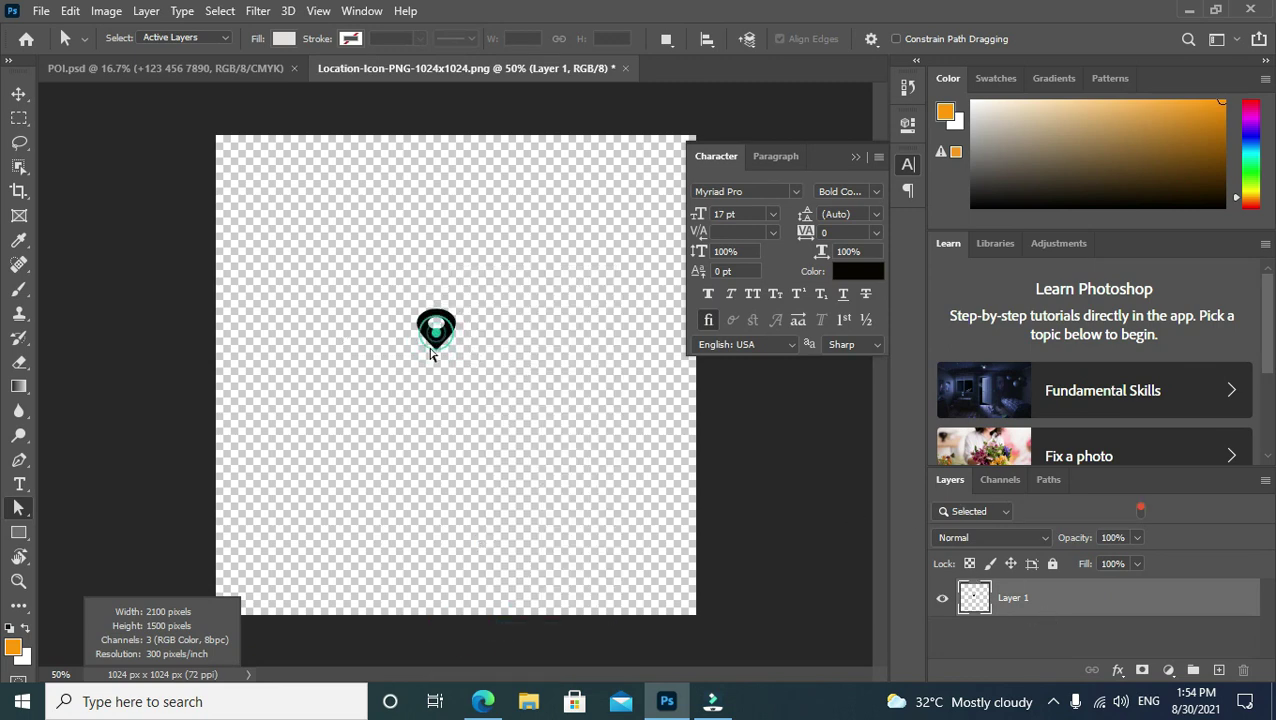
Reselect the pin and move it up near the canvas centre.
right_click(418, 262)
left_click(365, 275)
left_click(399, 293)
key("ctrl+t")
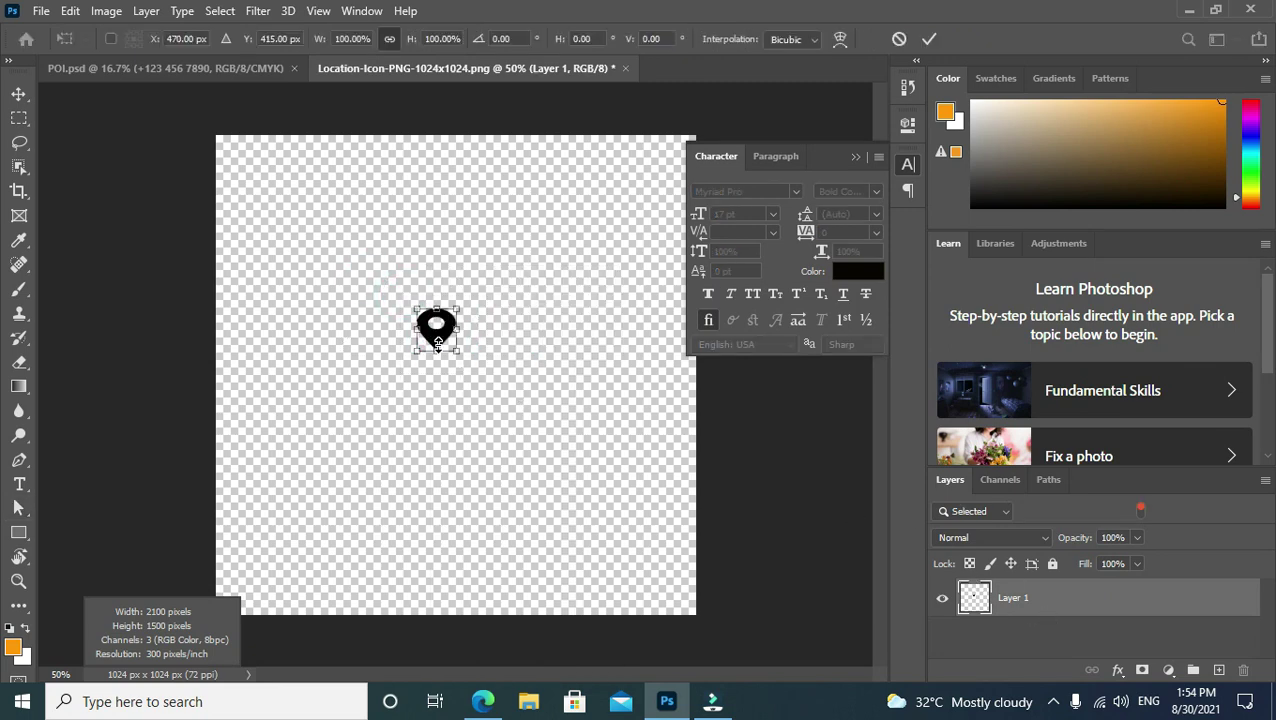
mouse_move(437, 343)
left_mouse_down()
mouse_move(428, 290)
mouse_move(390, 500)
left_mouse_up()
left_click(929, 39)
left_click(19, 94)
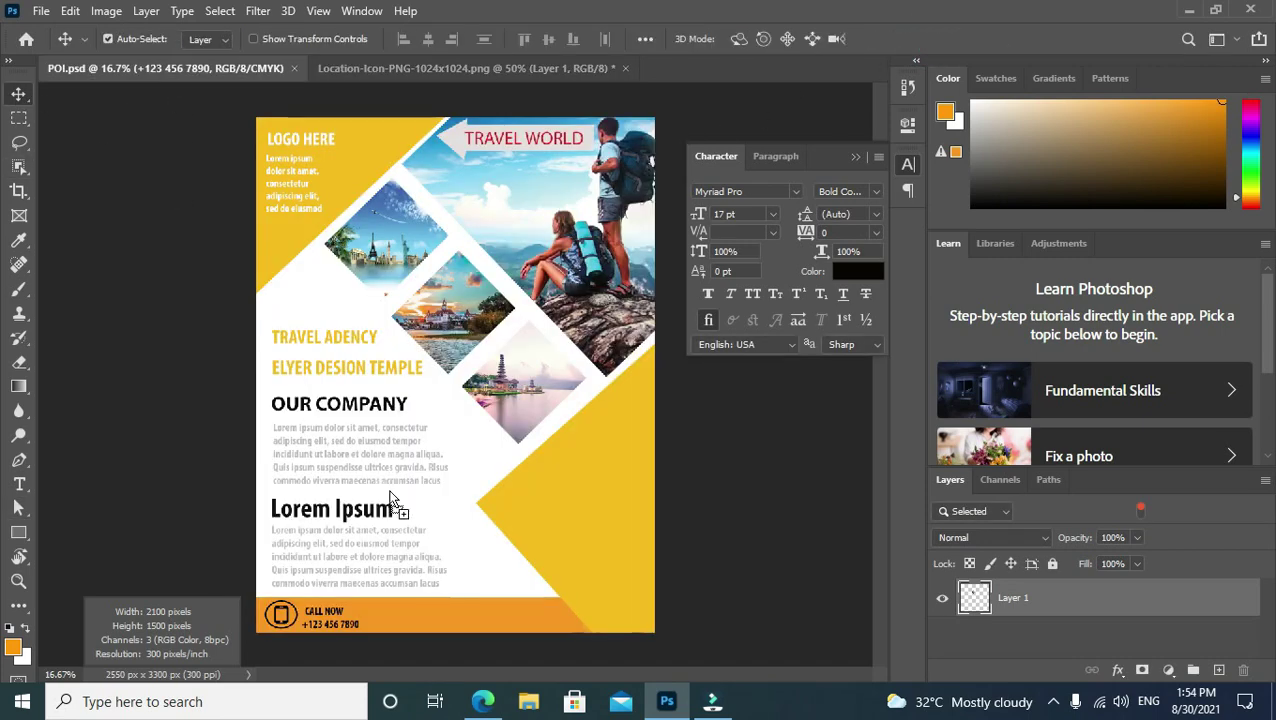
Drop the pin onto the orange contact bar and nudge the bar slightly right.
mouse_move(405, 620)
left_mouse_down()
mouse_move(380, 604)
mouse_move(399, 612)
left_mouse_up()
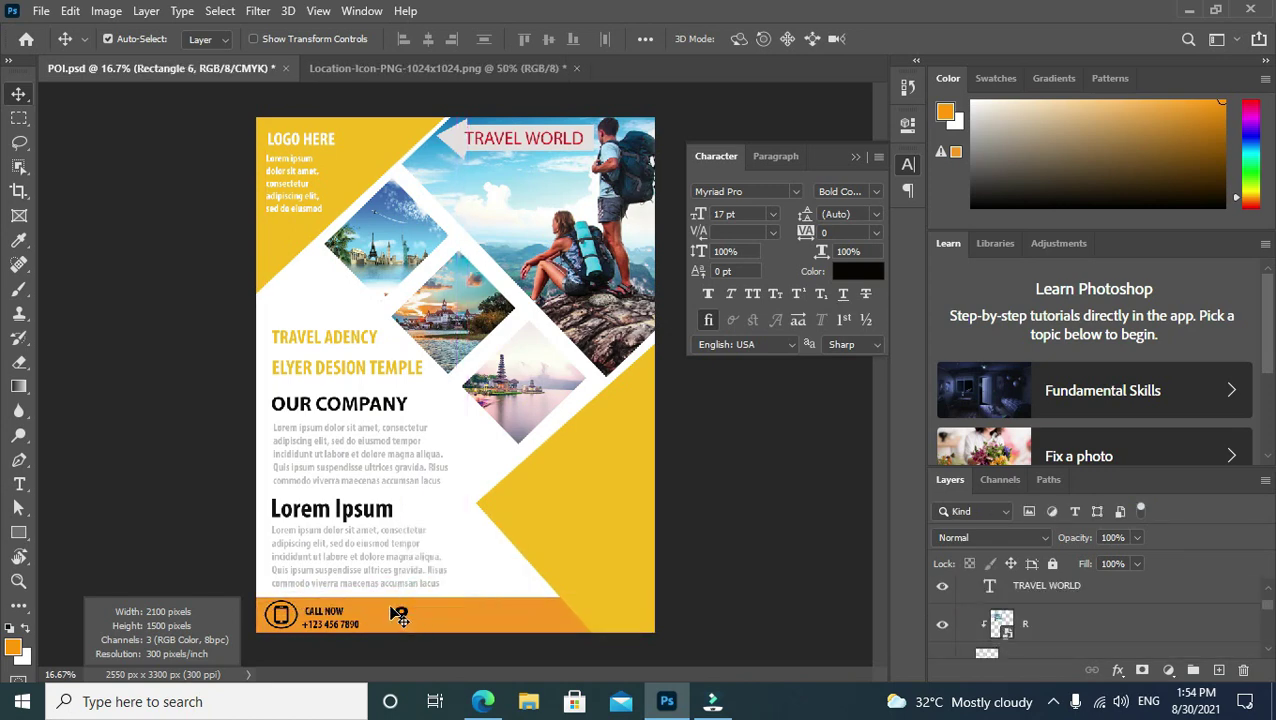
left_click(19, 508)
left_click(398, 614)
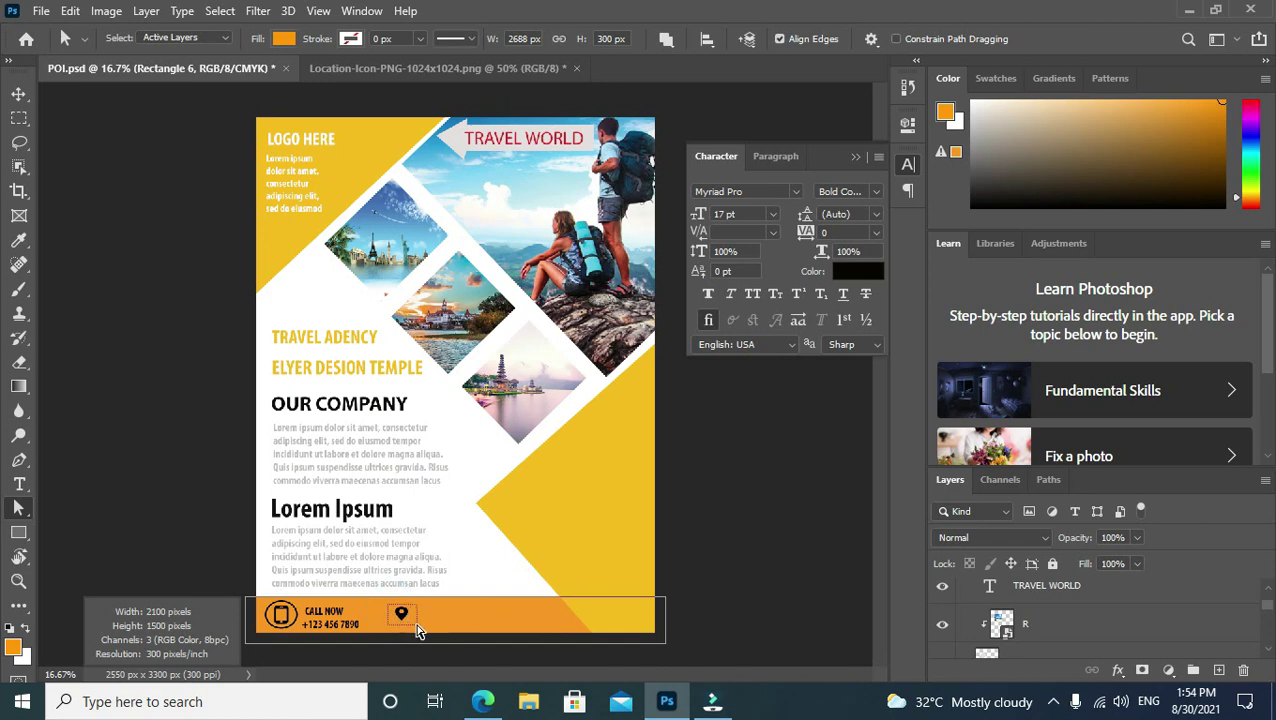
key("ctrl+t")
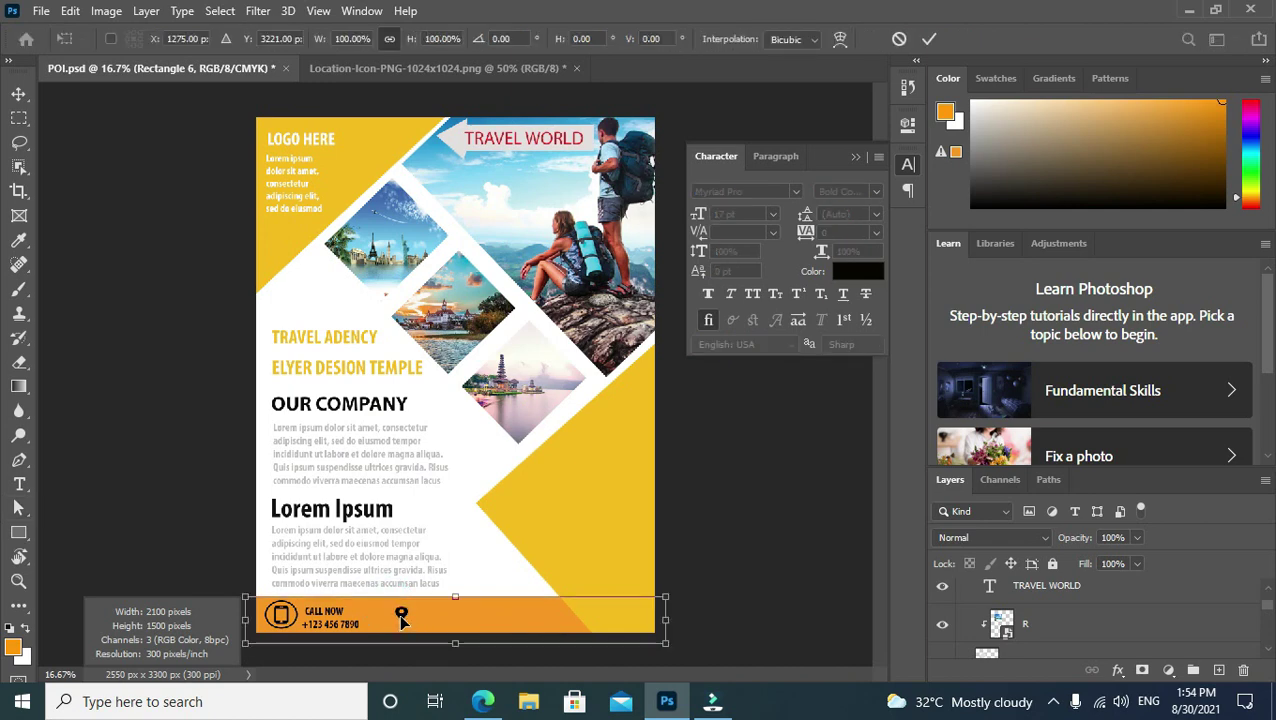
left_click_drag(400, 617, 404, 617)
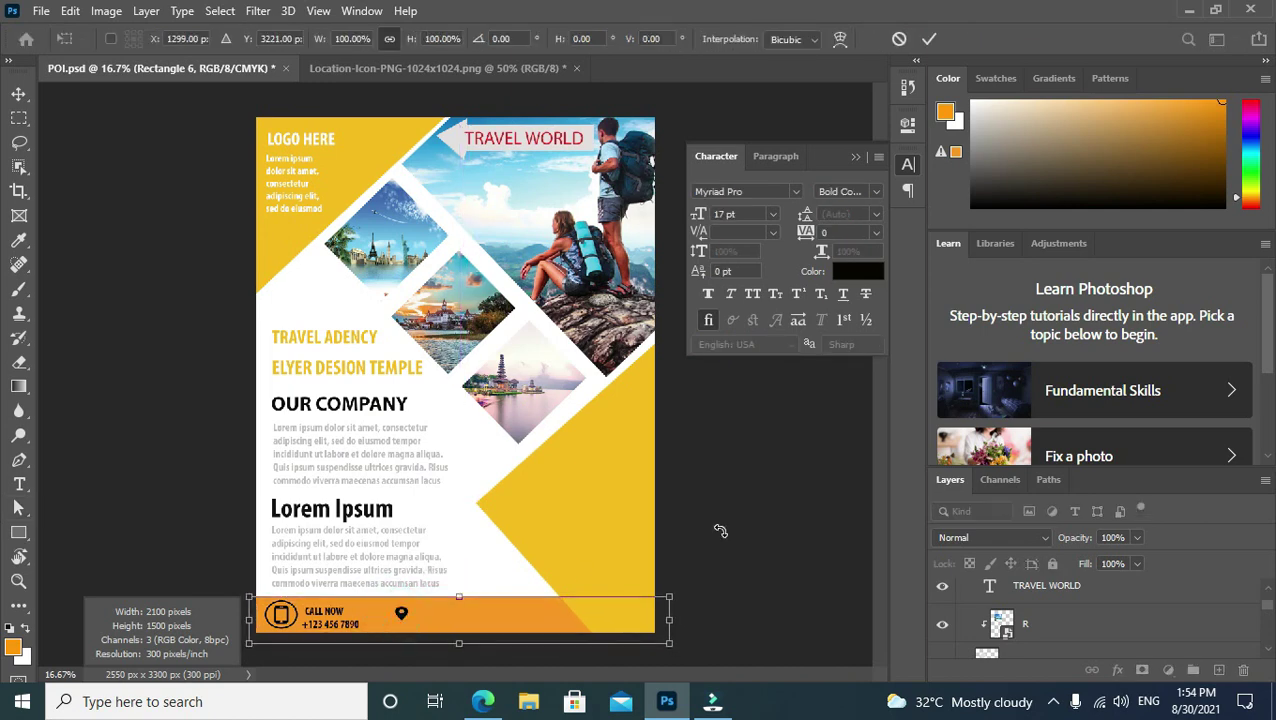
left_click(930, 39)
Isolate the orange bar's layer through its path options.
right_click(404, 621)
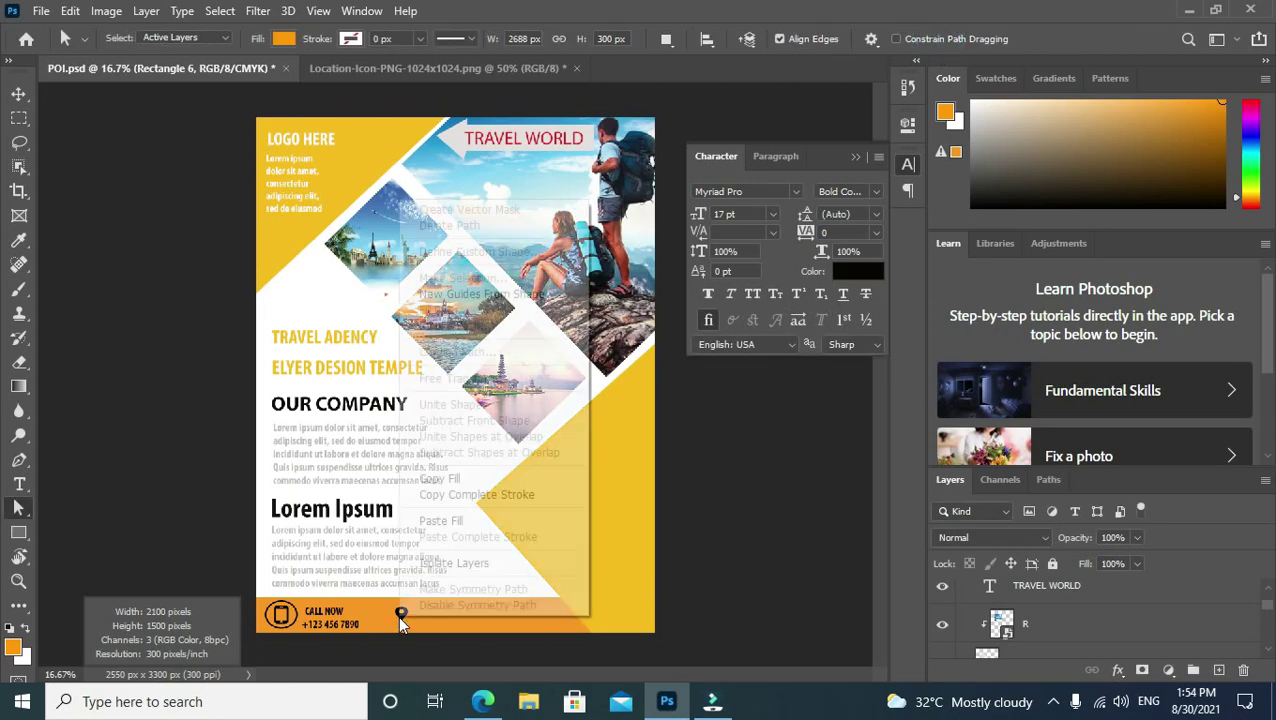
left_click(452, 563)
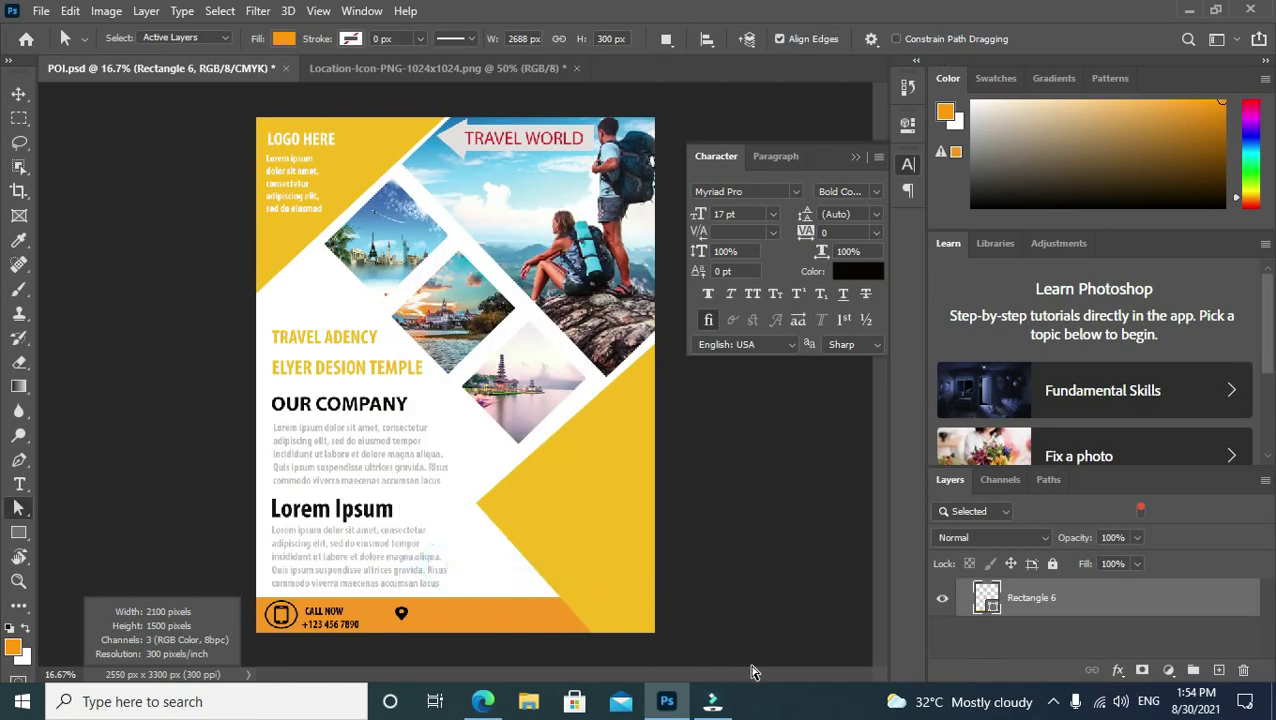
right_click(400, 619)
left_click(450, 626)
left_click(401, 620)
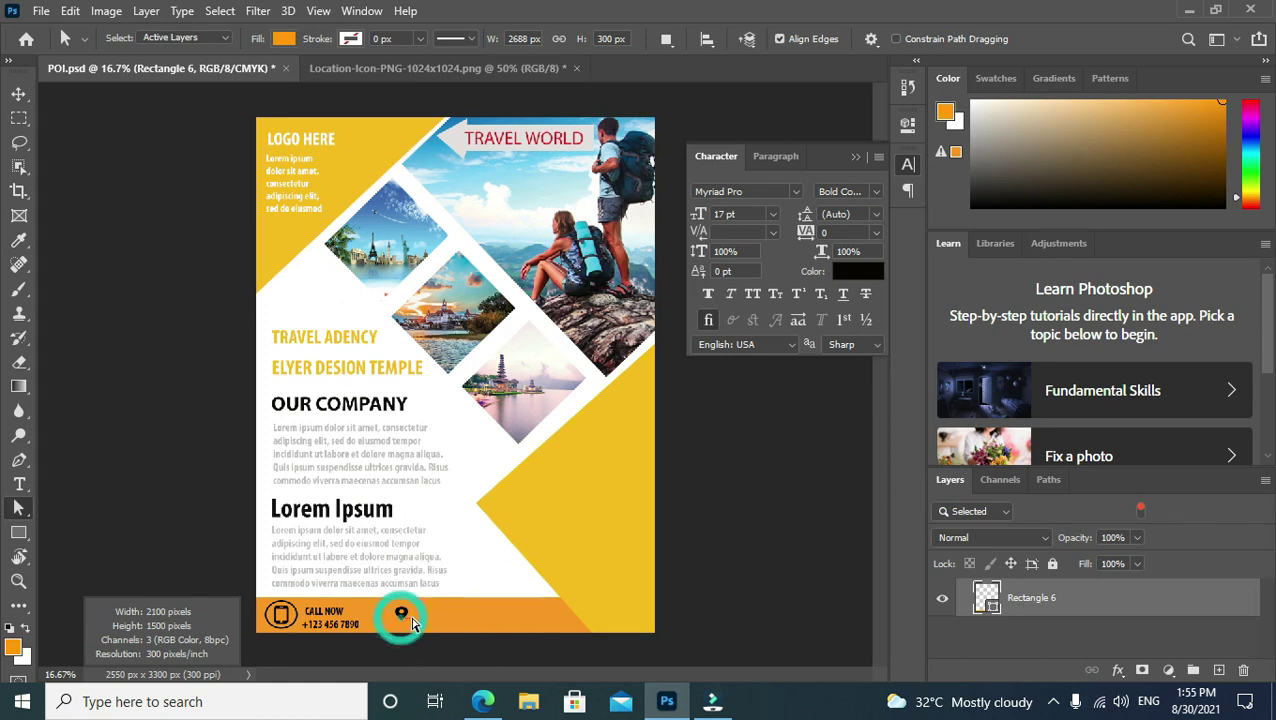
Reposition the pin and enlarge it to sit right of the phone number.
left_click(18, 93)
left_click_drag(405, 625, 468, 343)
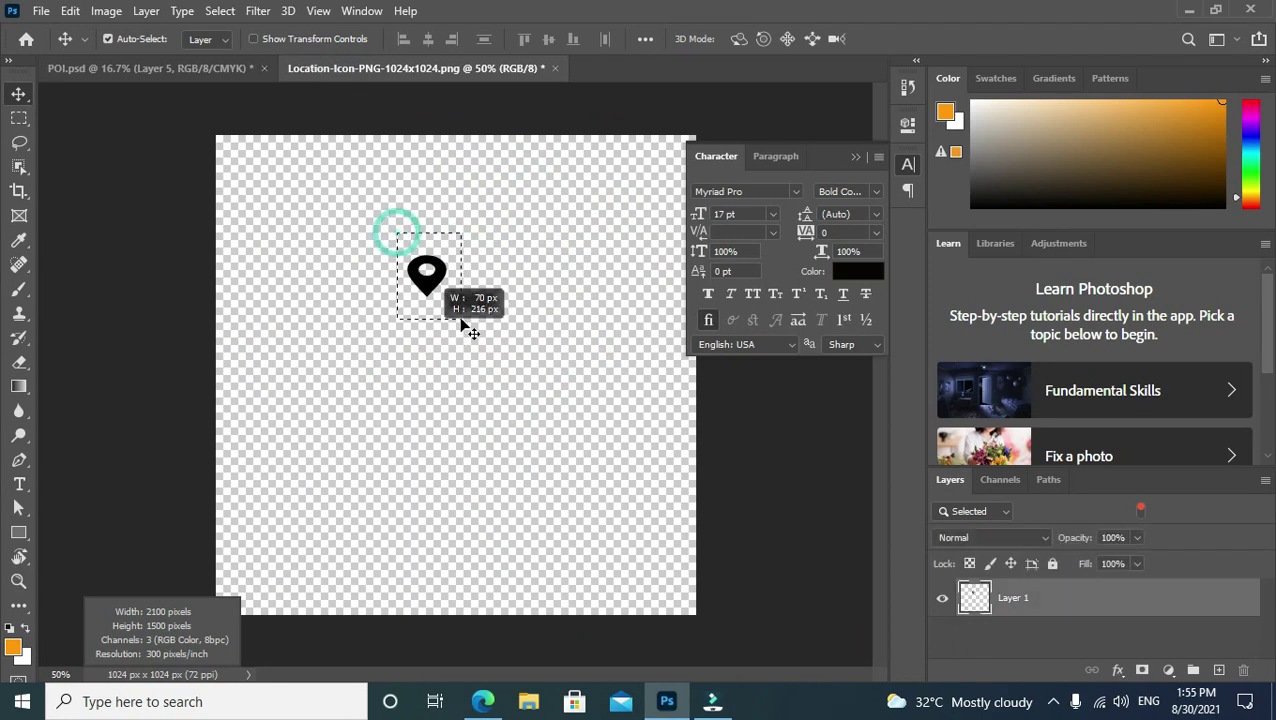
key("ctrl+t")
mouse_move(429, 299)
left_mouse_down()
mouse_move(431, 320)
mouse_move(446, 293)
mouse_move(389, 613)
left_mouse_up()
left_click(930, 38)
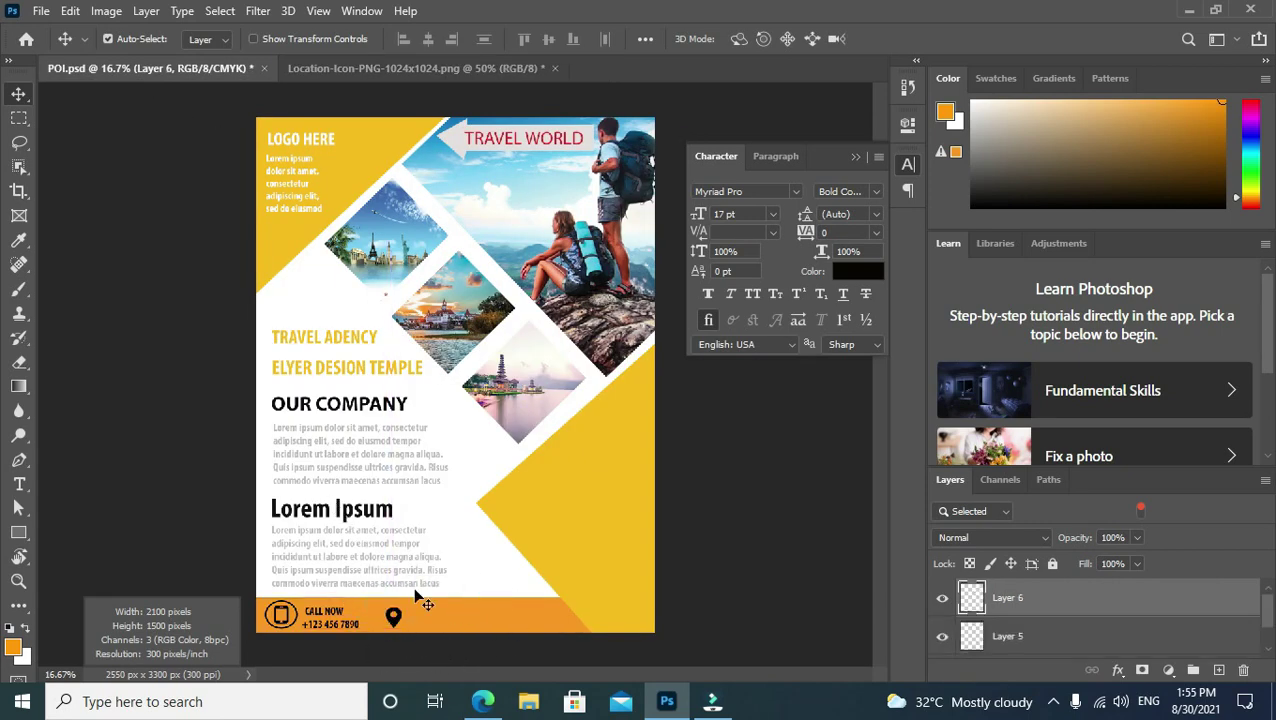
Add a two-line 14 pt Lorem ipsum text box beside the pin in the orange bar.
left_click(19, 483)
left_click_drag(420, 612, 555, 630)
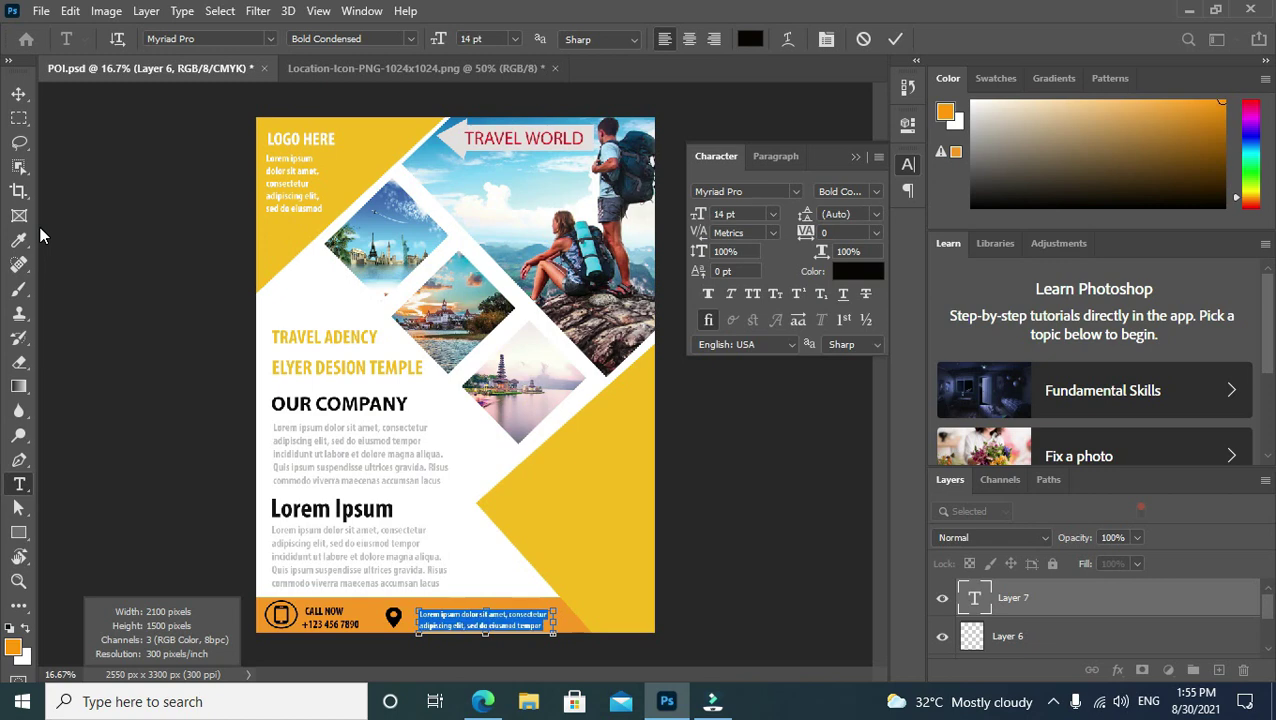
left_click(19, 93)
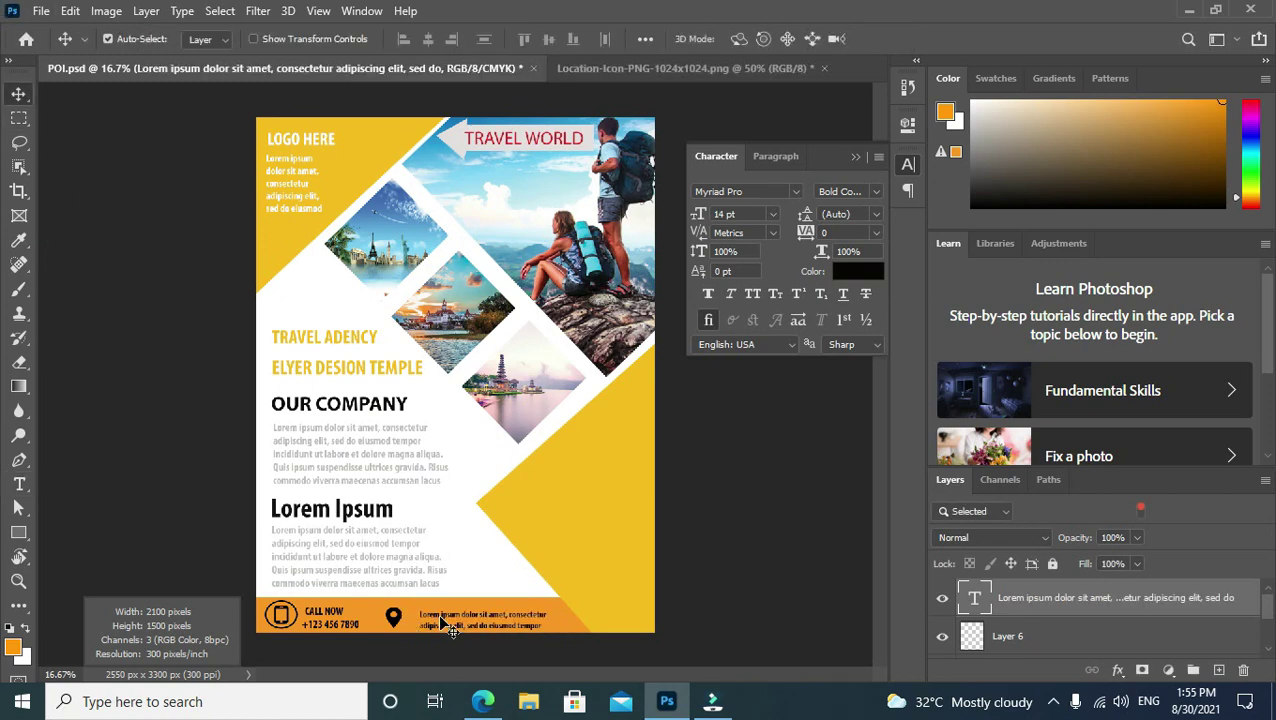
left_click_drag(440, 620, 426, 618)
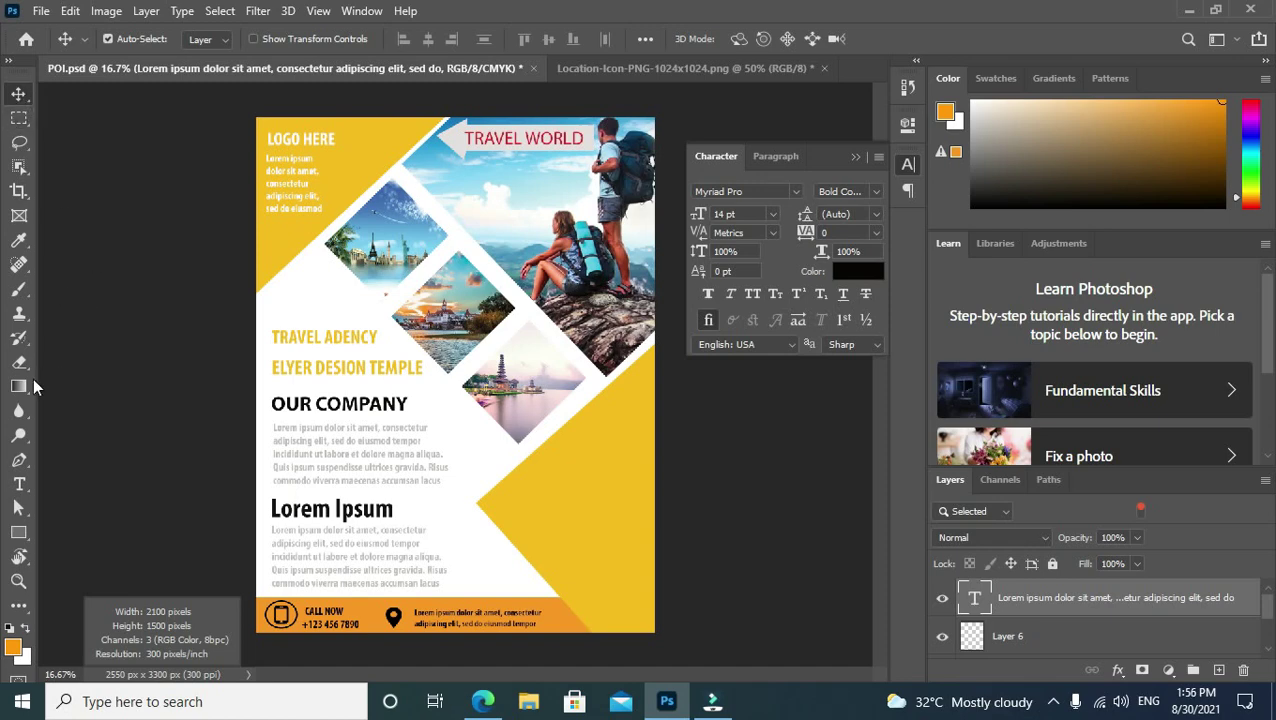
left_click(19, 484)
Close the pin image without saving and save the flyer.
left_click(818, 68)
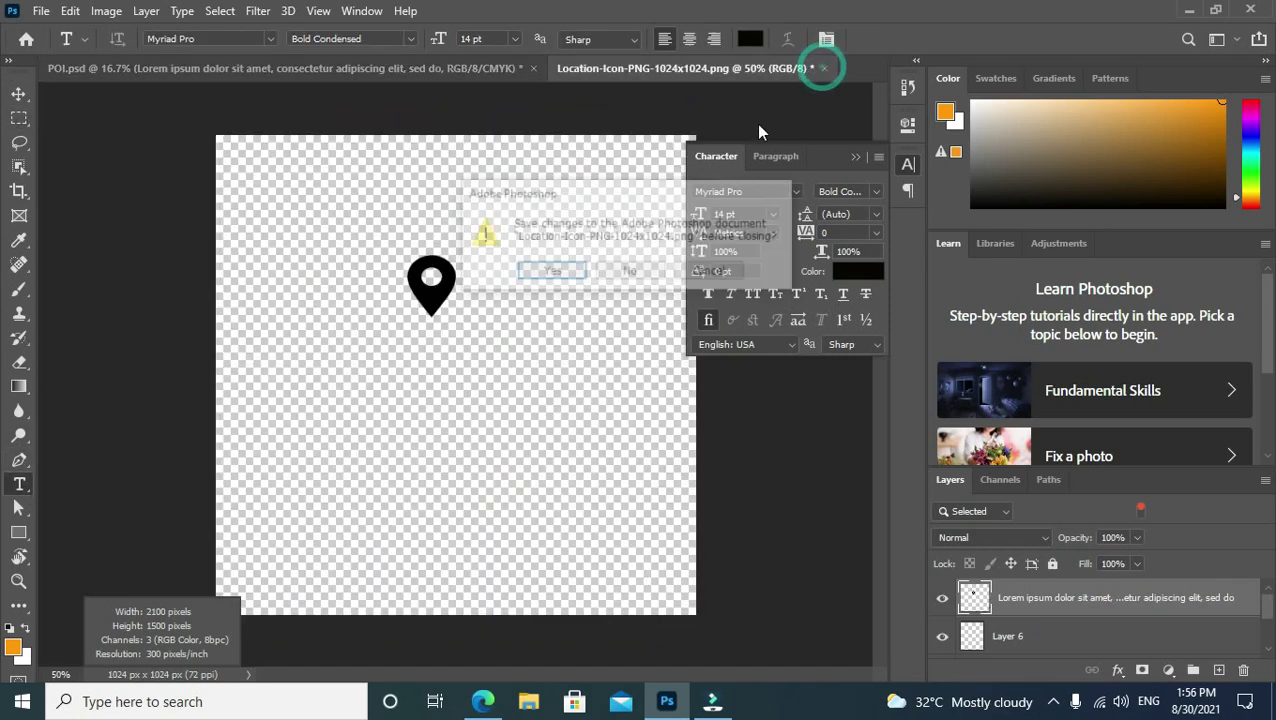
left_click(630, 276)
key("ctrl+s")
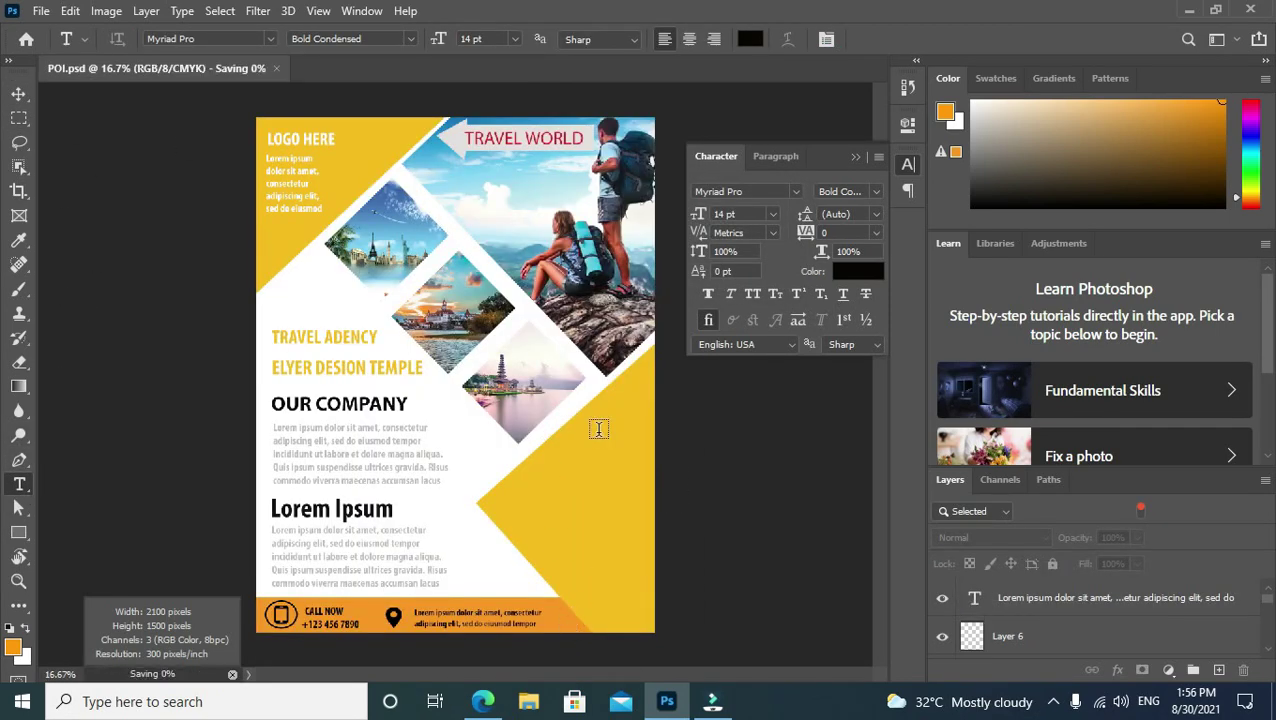
left_click(485, 702)
Search Bing Images for 'airplane logo png' and browse the image results.
left_click(26, 47)
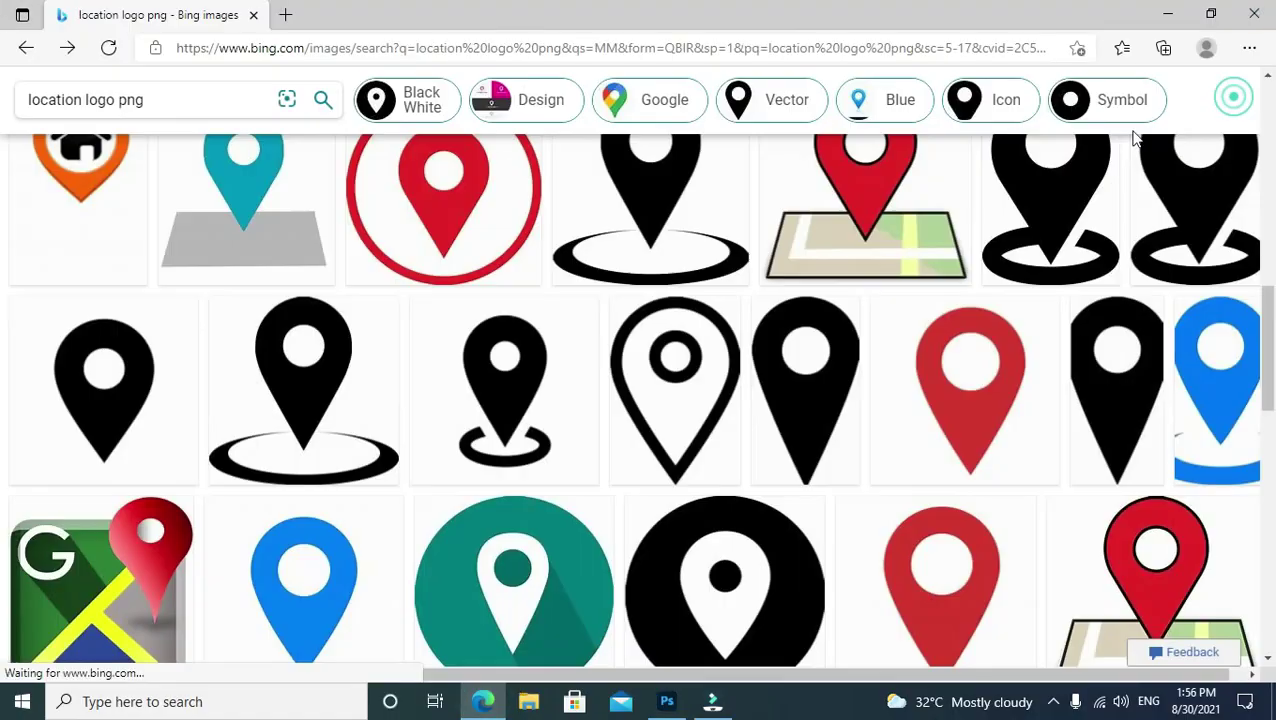
left_click(26, 47)
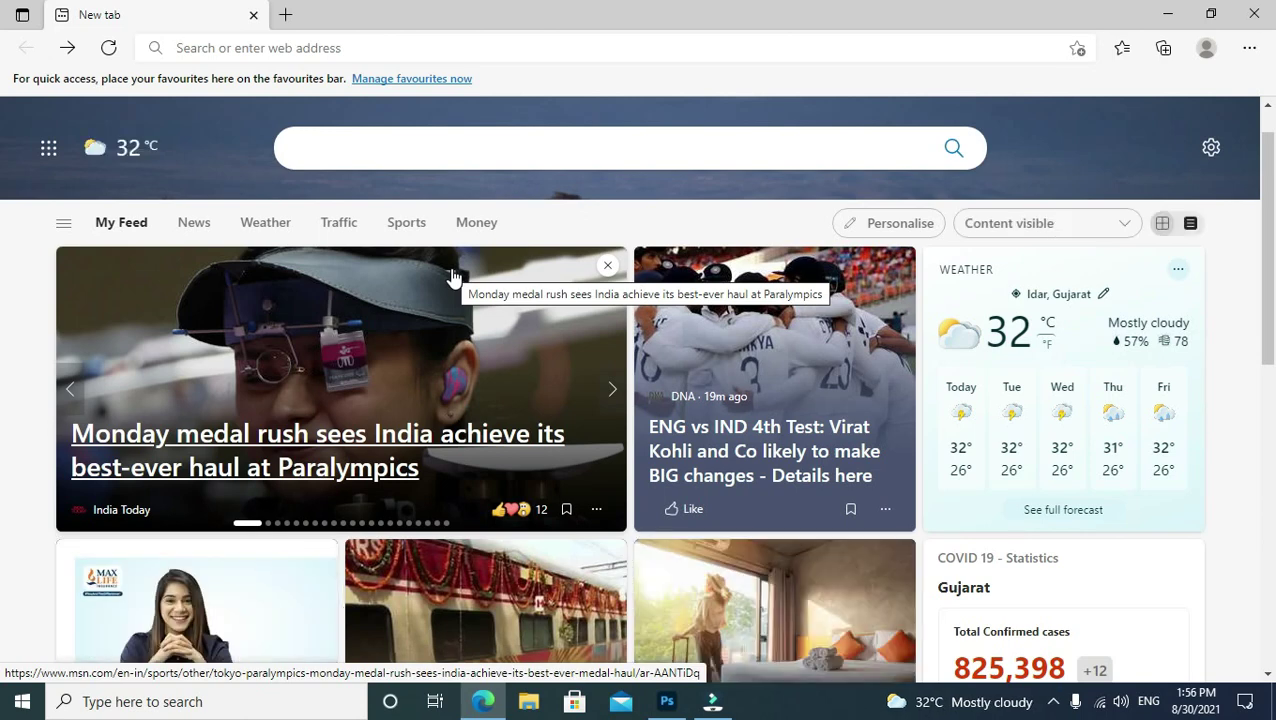
type("AIR")
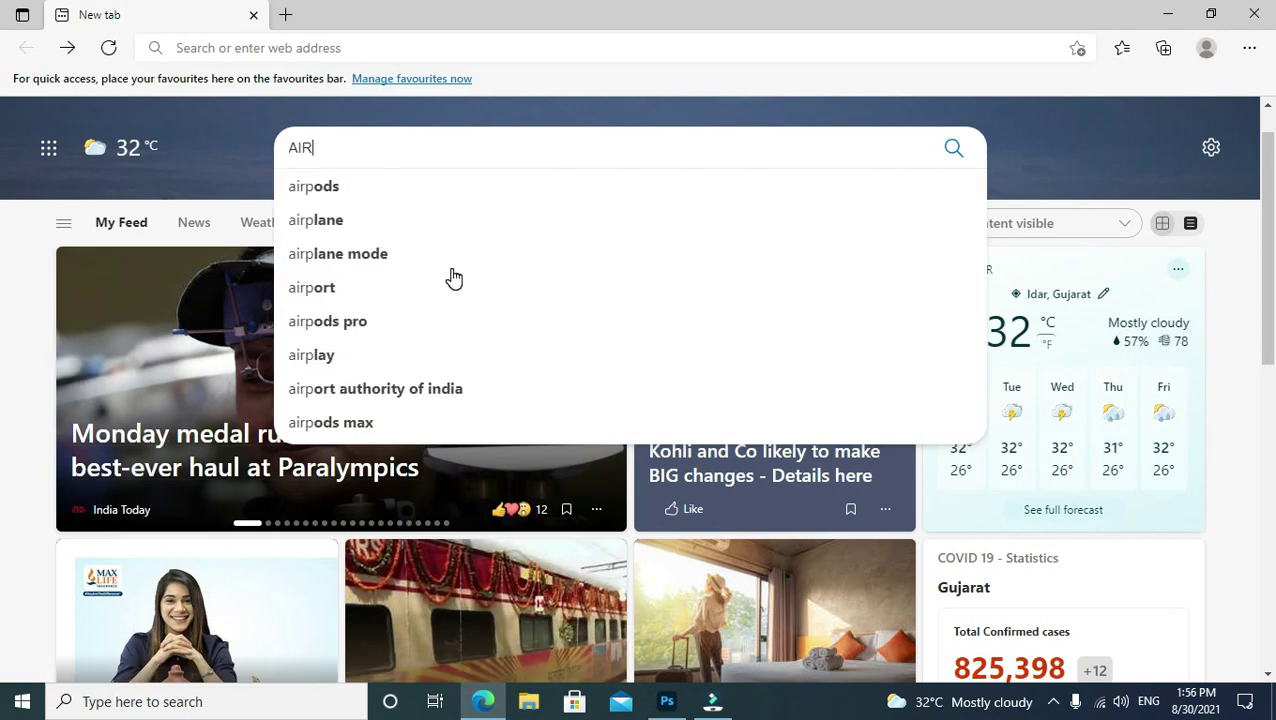
type("POPLEN")
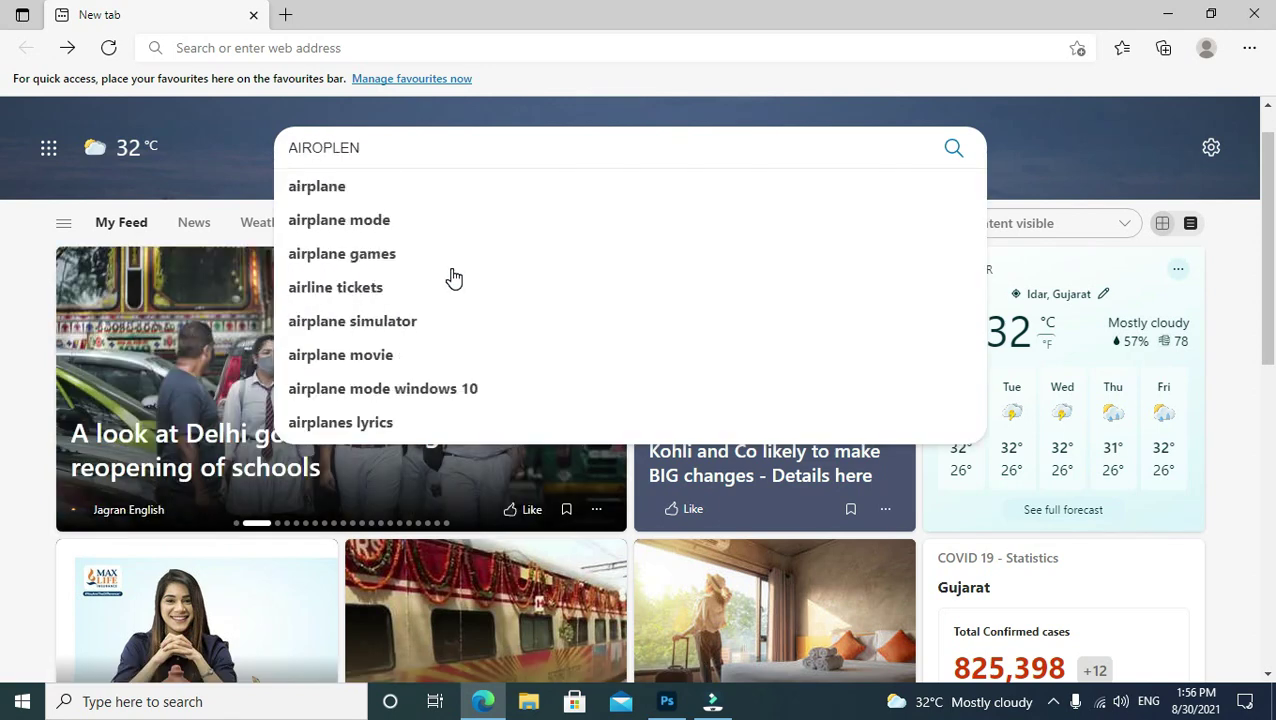
key("BackSpace")
key("BackSpace")
type("A")
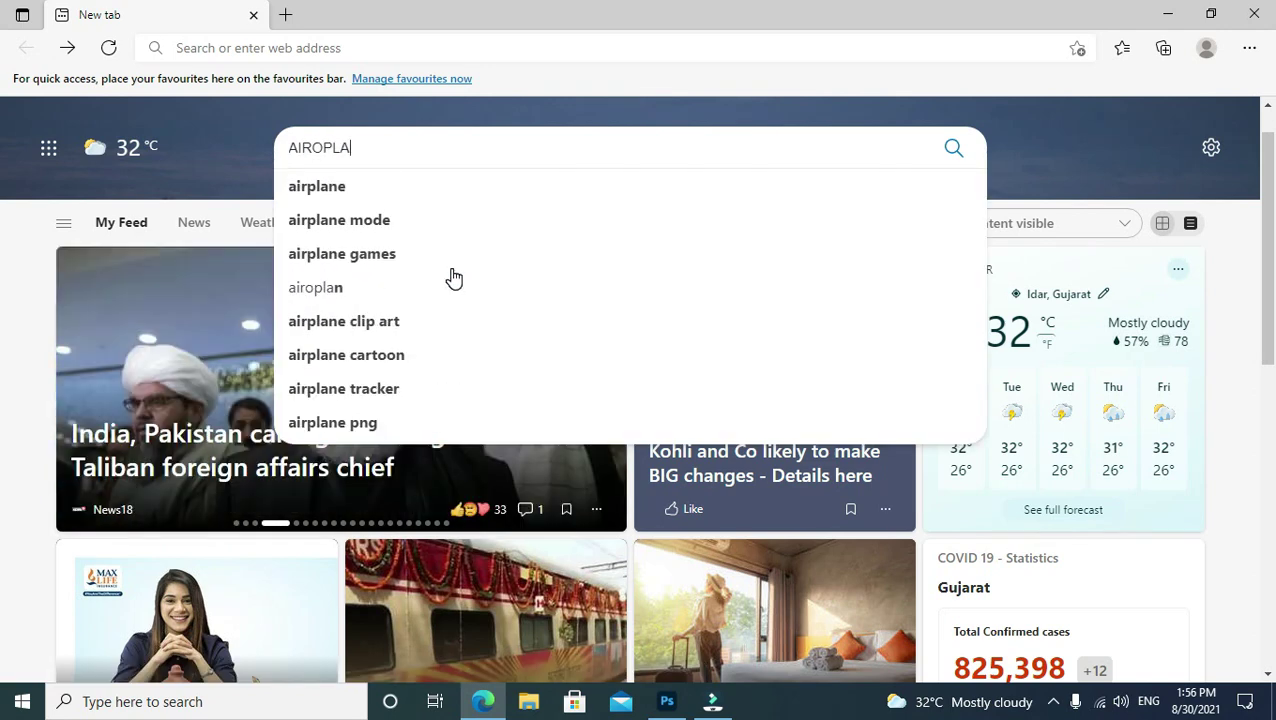
type("NE LOGO")
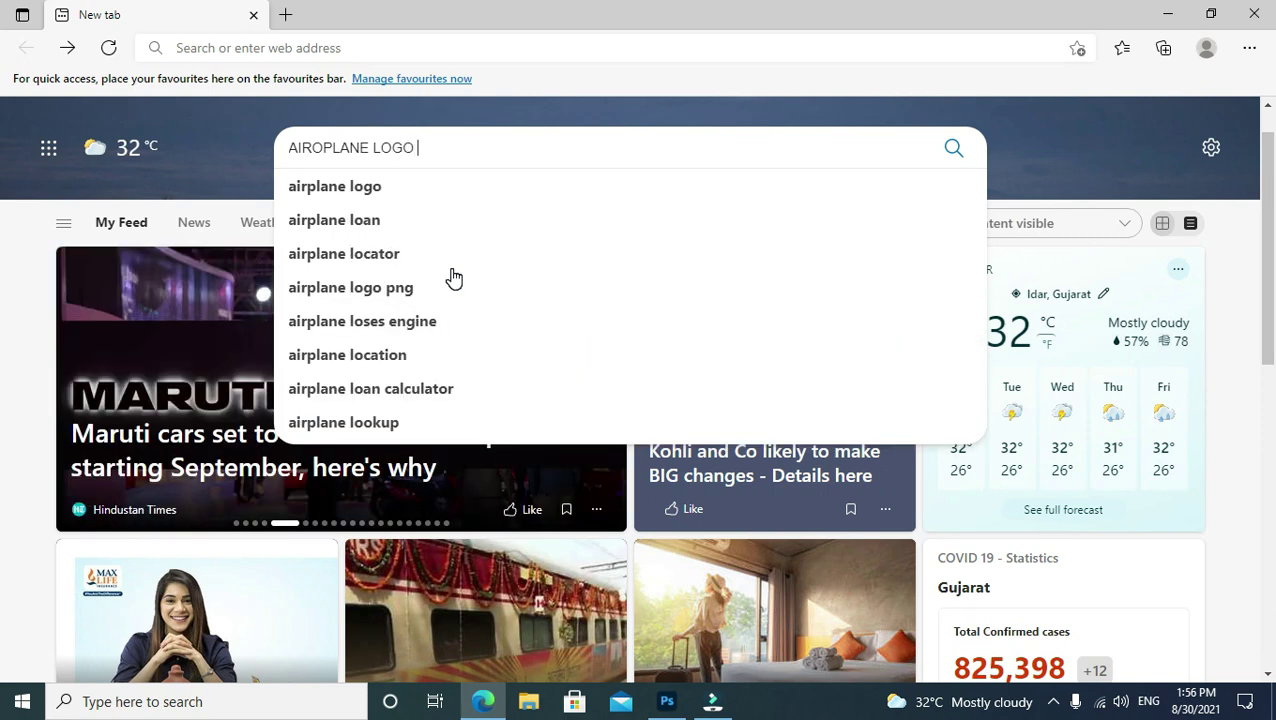
type("PNG")
left_click(413, 180)
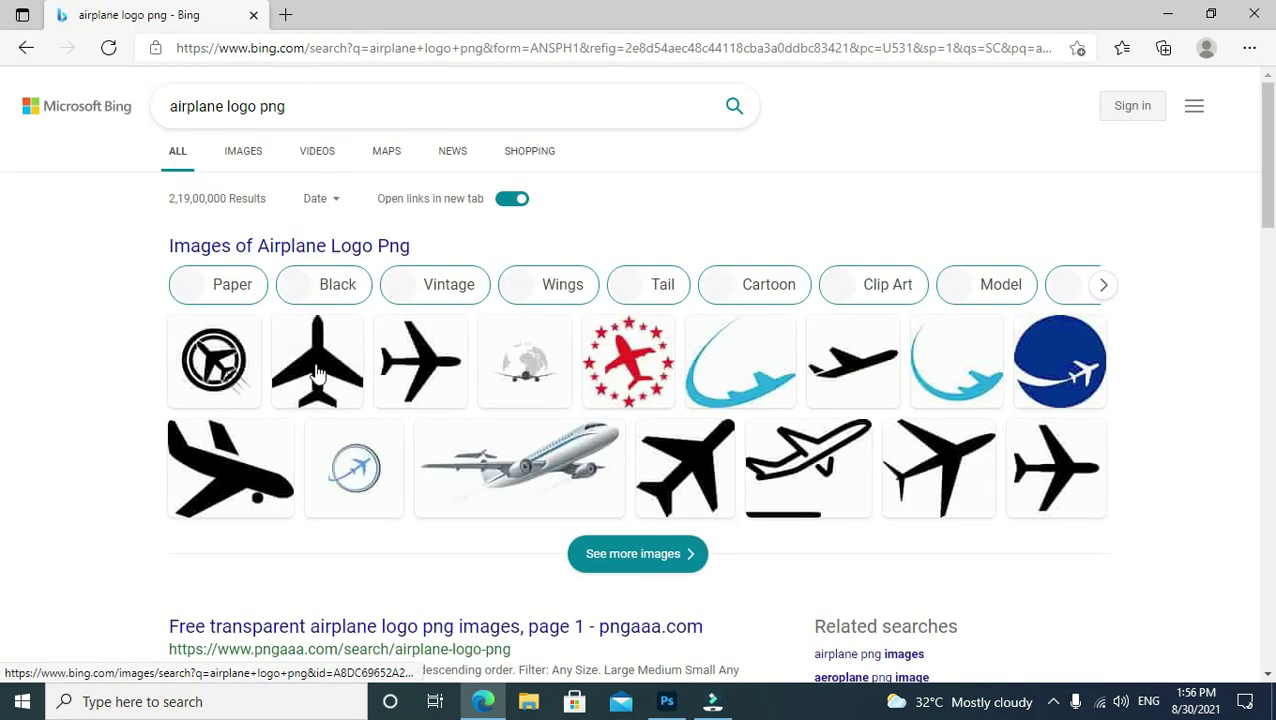
left_click(248, 150)
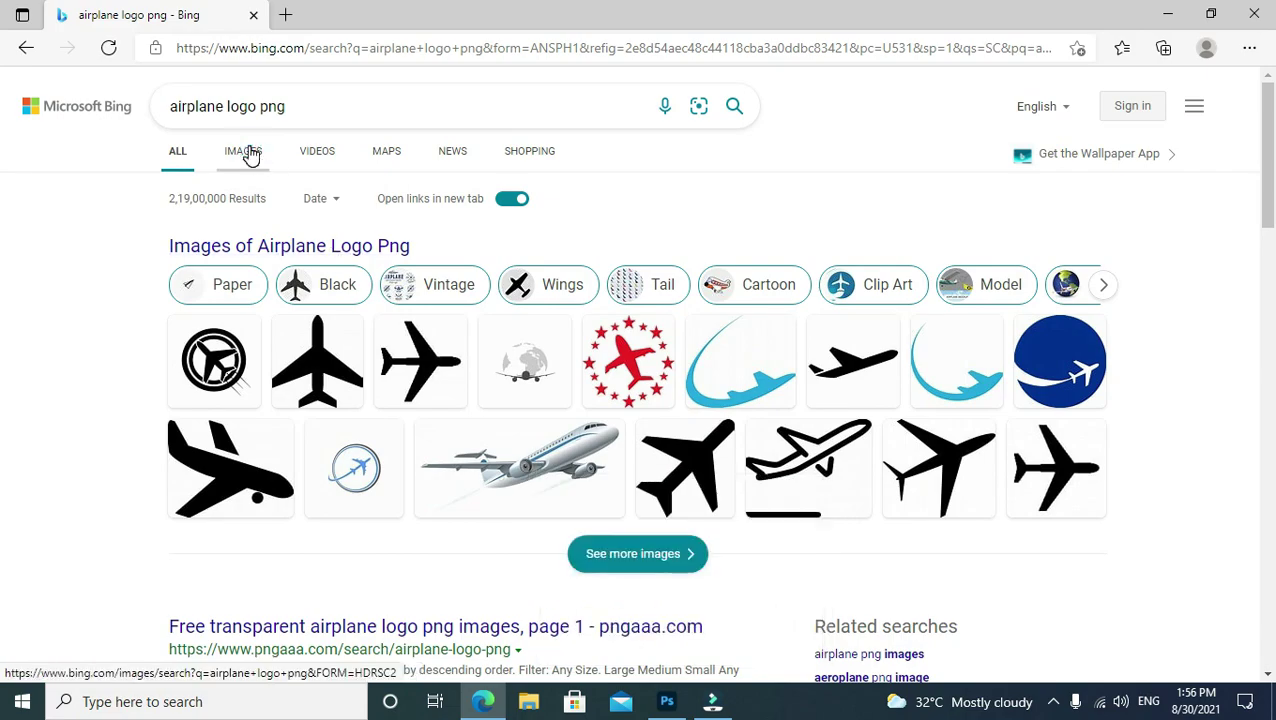
scroll(763, 447, "down", 1)
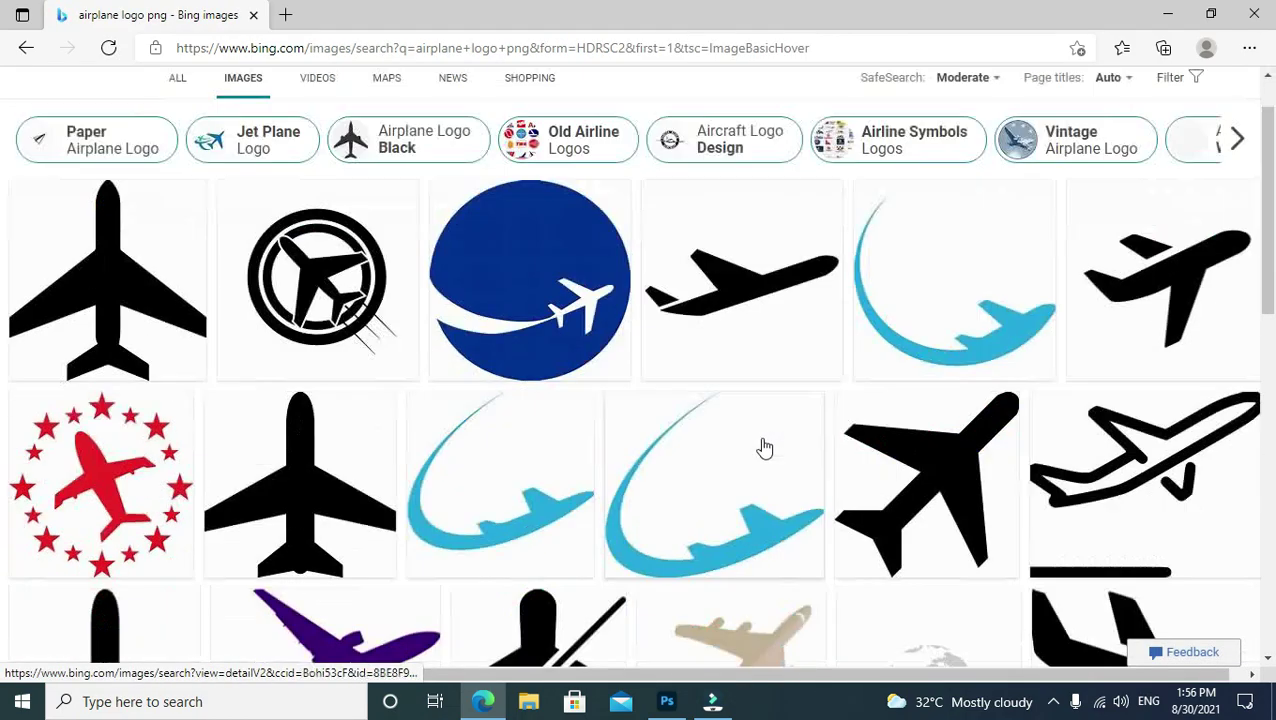
scroll(760, 447, "down", 5)
scroll(757, 430, "down", 3)
Save the circular blue airplane logo image to the computer.
left_click(733, 366)
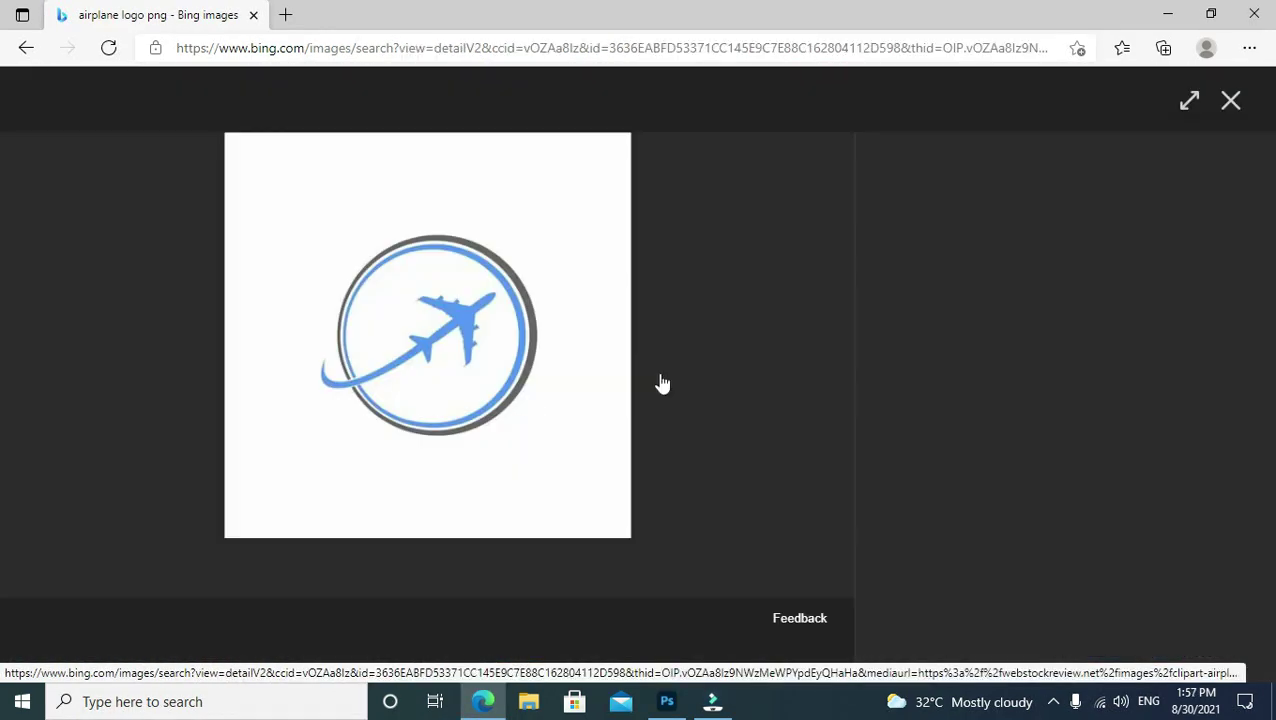
right_click(373, 232)
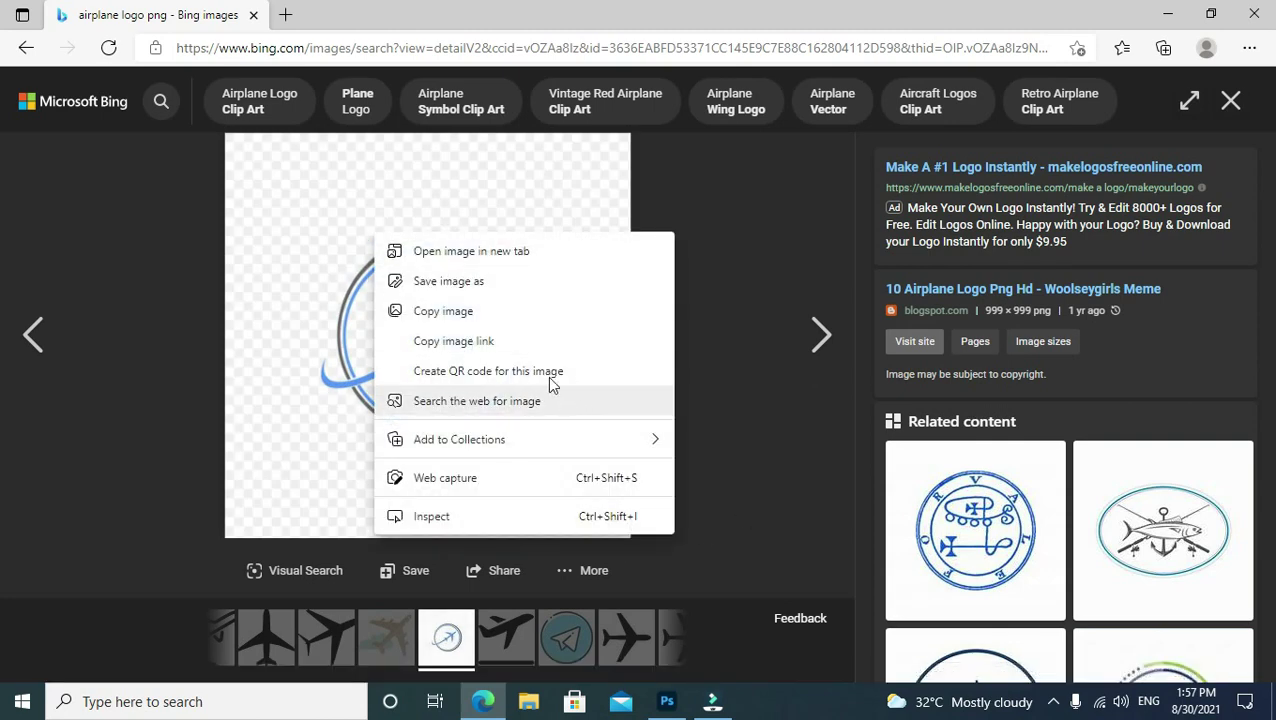
left_click(500, 290)
left_click(455, 420)
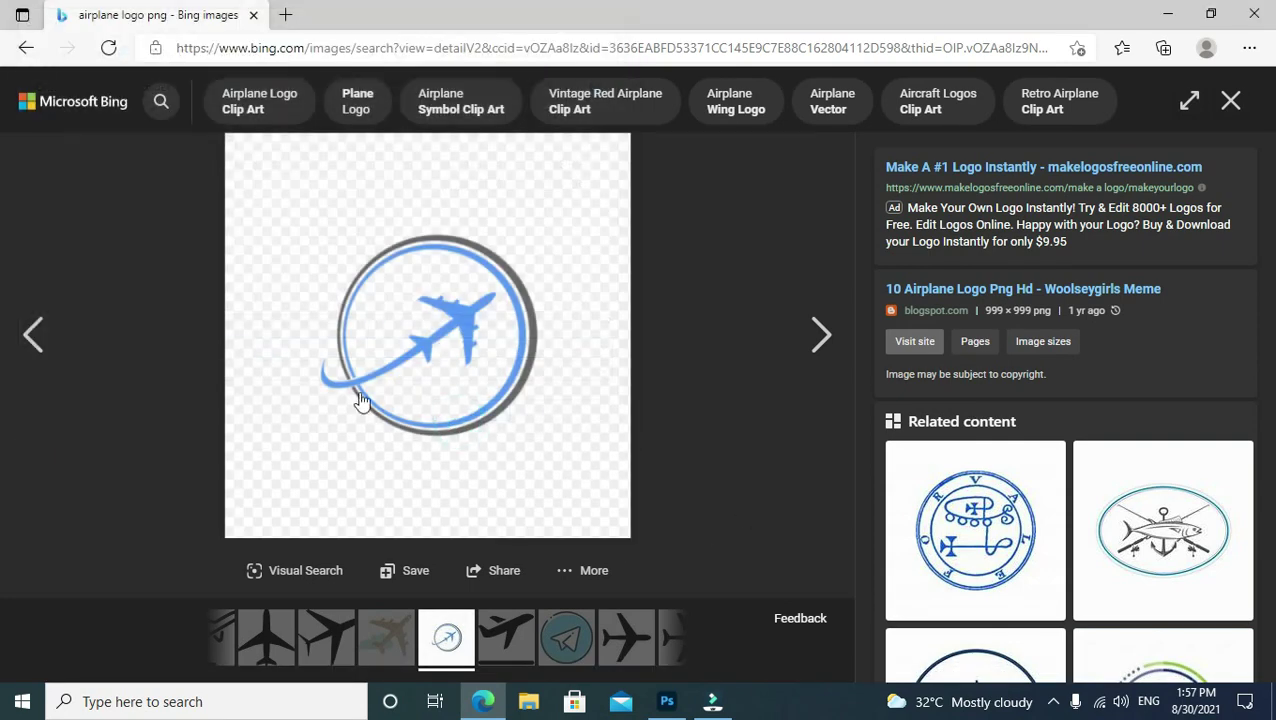
left_click(666, 701)
Open clipart-airplane-logo-11.png and shrink the airplane logo.
left_click(41, 10)
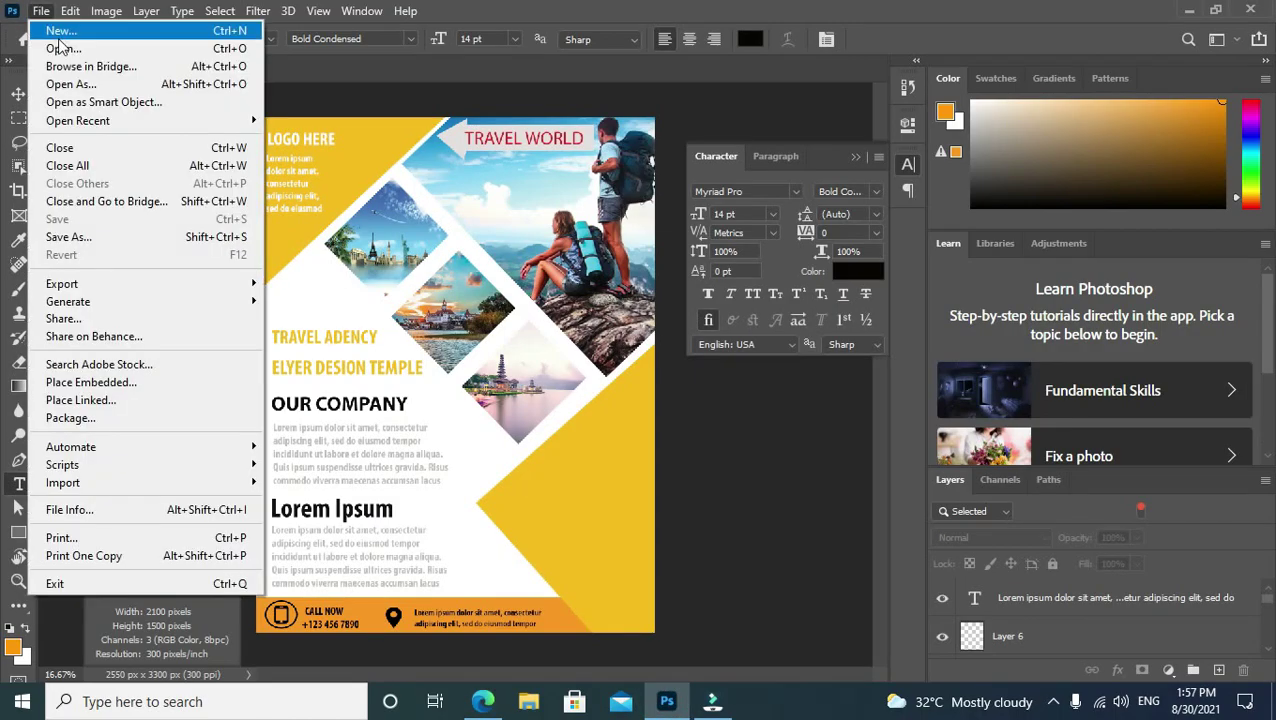
left_click(67, 44)
double_click(370, 169)
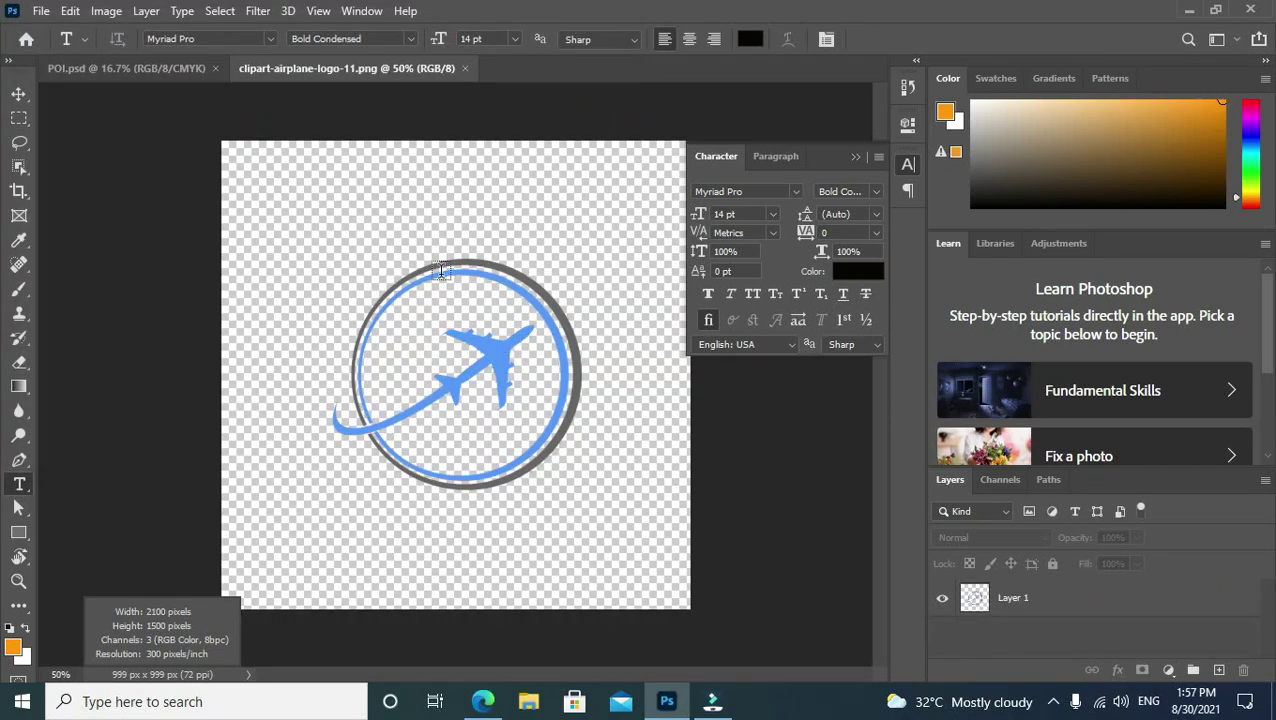
left_click(18, 93)
left_click_drag(313, 242, 655, 598)
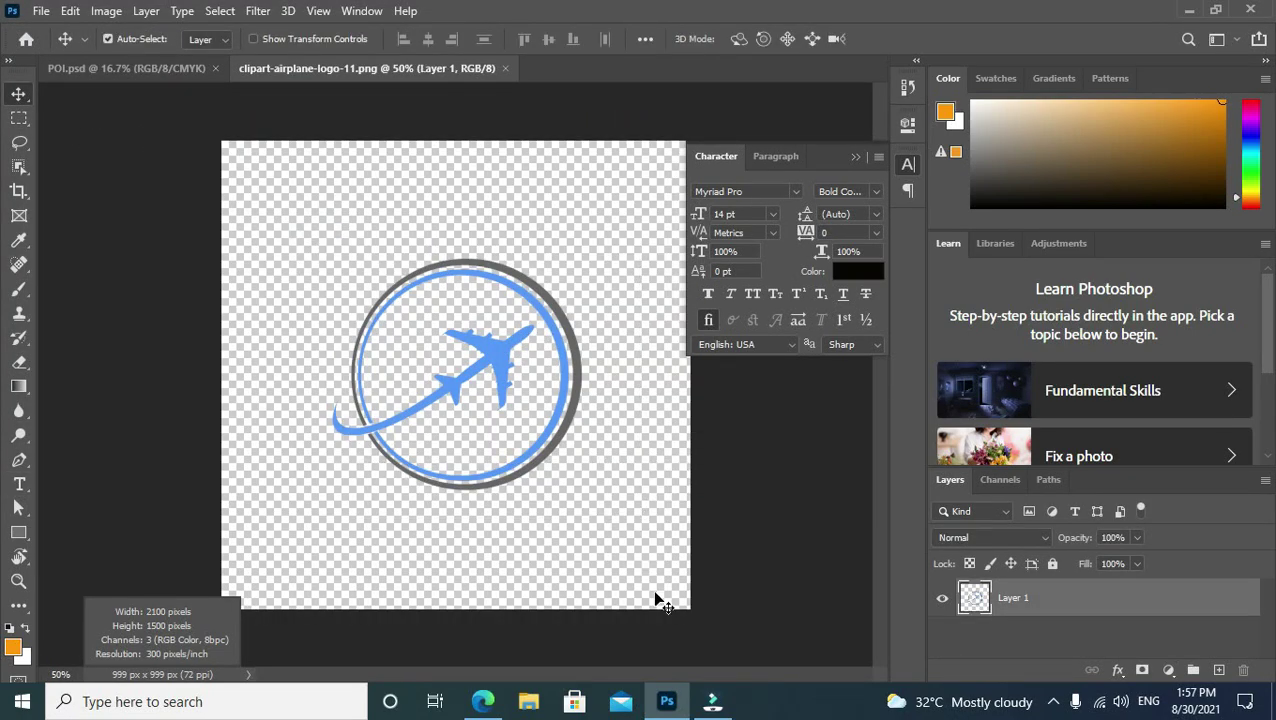
key("ctrl+t")
mouse_move(582, 258)
left_mouse_down()
mouse_move(456, 380)
mouse_move(399, 460)
mouse_move(409, 442)
mouse_move(400, 451)
mouse_move(248, 118)
mouse_move(153, 77)
left_mouse_up()
left_click(925, 39)
Drag the logo into POI.psd as Layer 7 on the yellow lower-right area.
left_click_drag(576, 466, 631, 488)
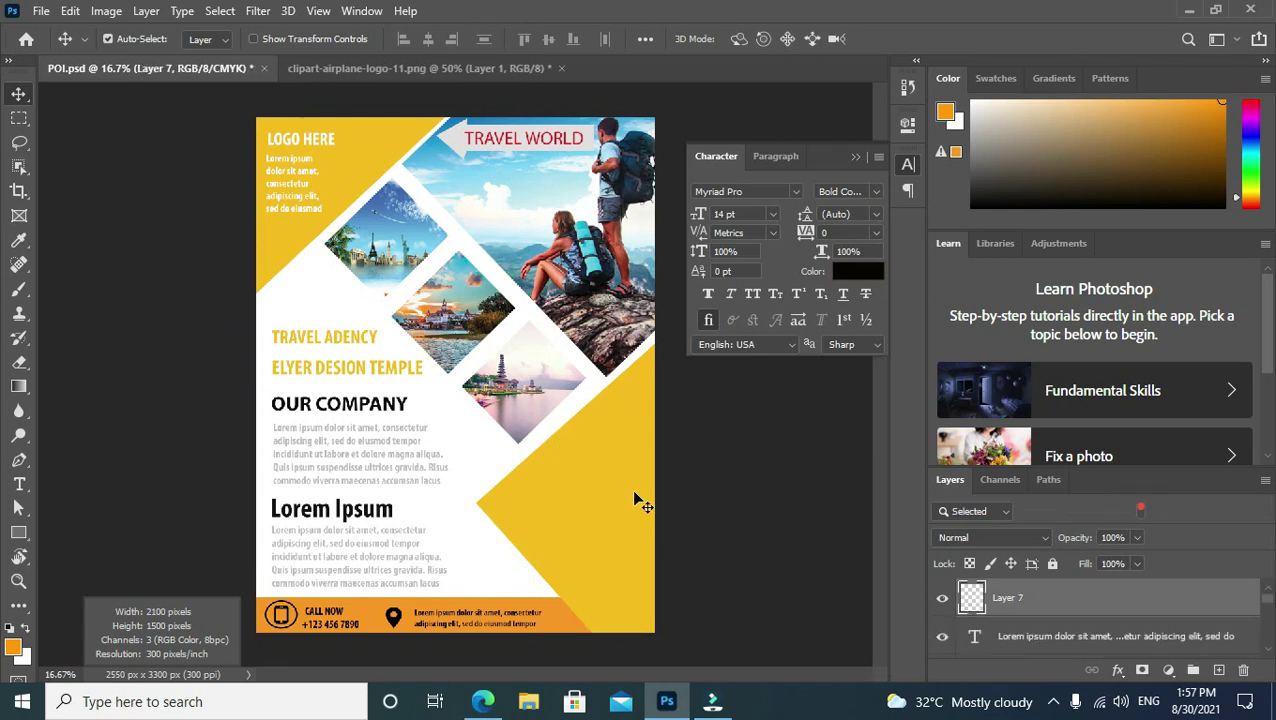
left_click_drag(564, 459, 561, 447)
right_click(582, 470)
left_click(843, 607)
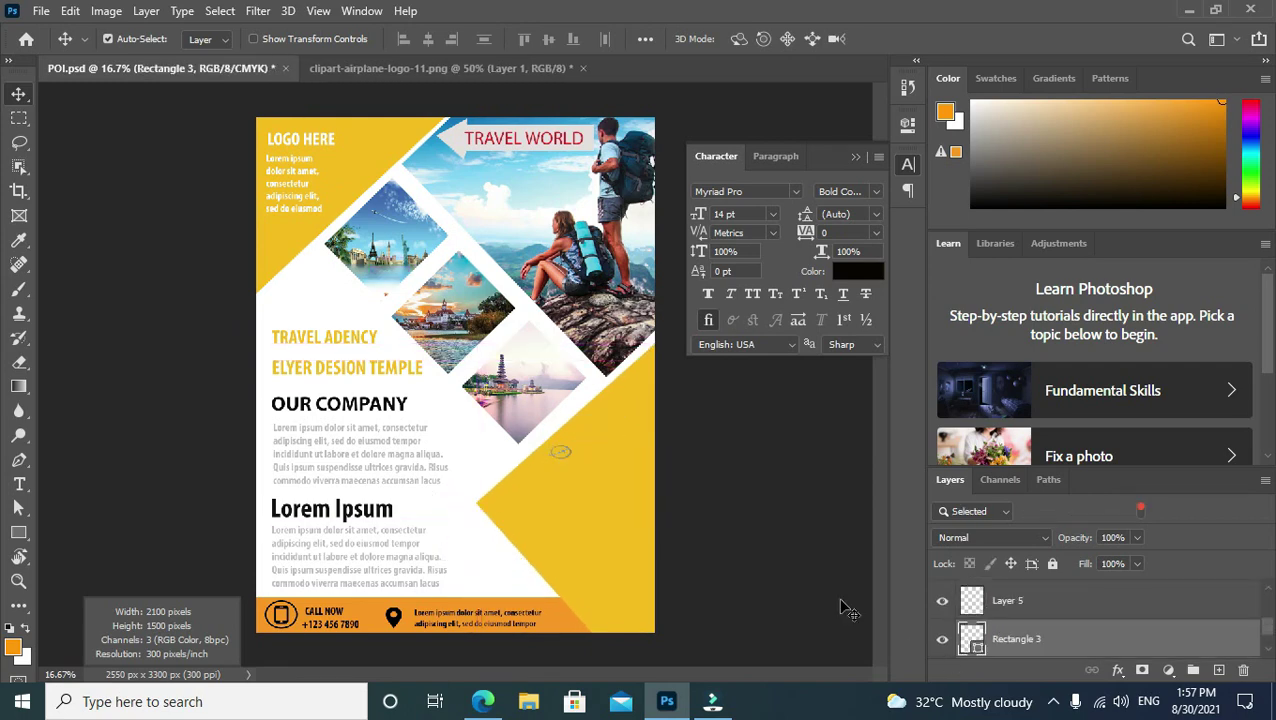
scroll(1058, 645, "down", 2)
scroll(1058, 645, "down", 2)
scroll(1055, 637, "down", 1)
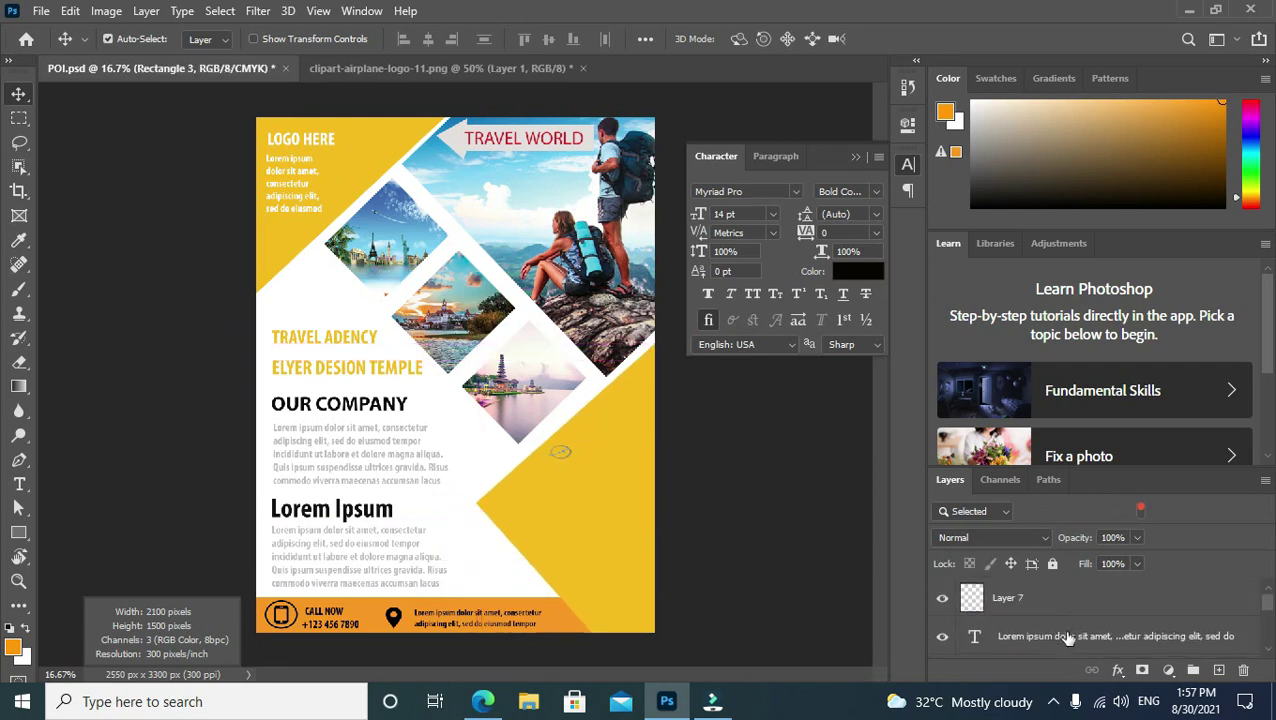
scroll(1062, 619, "down", 1)
left_click(1053, 612)
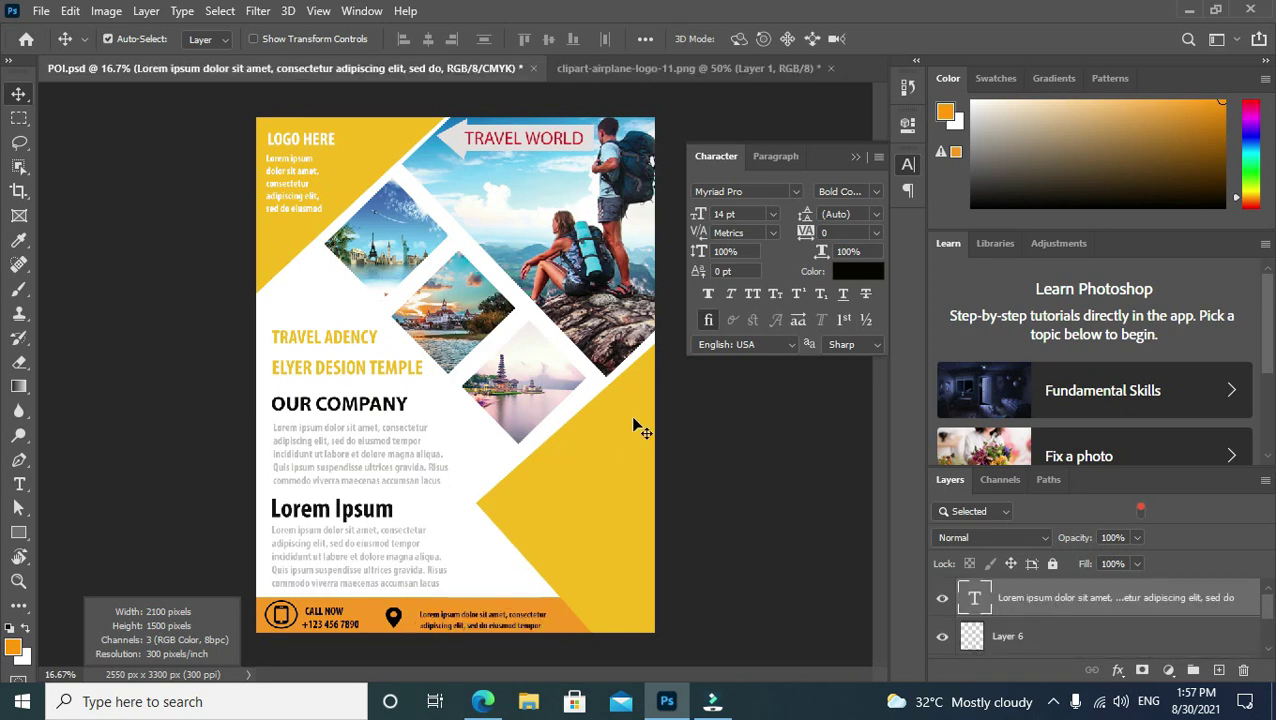
Enlarge the airplane logo to 133.55% in the clipart-airplane-logo-11.png file.
left_click(622, 67)
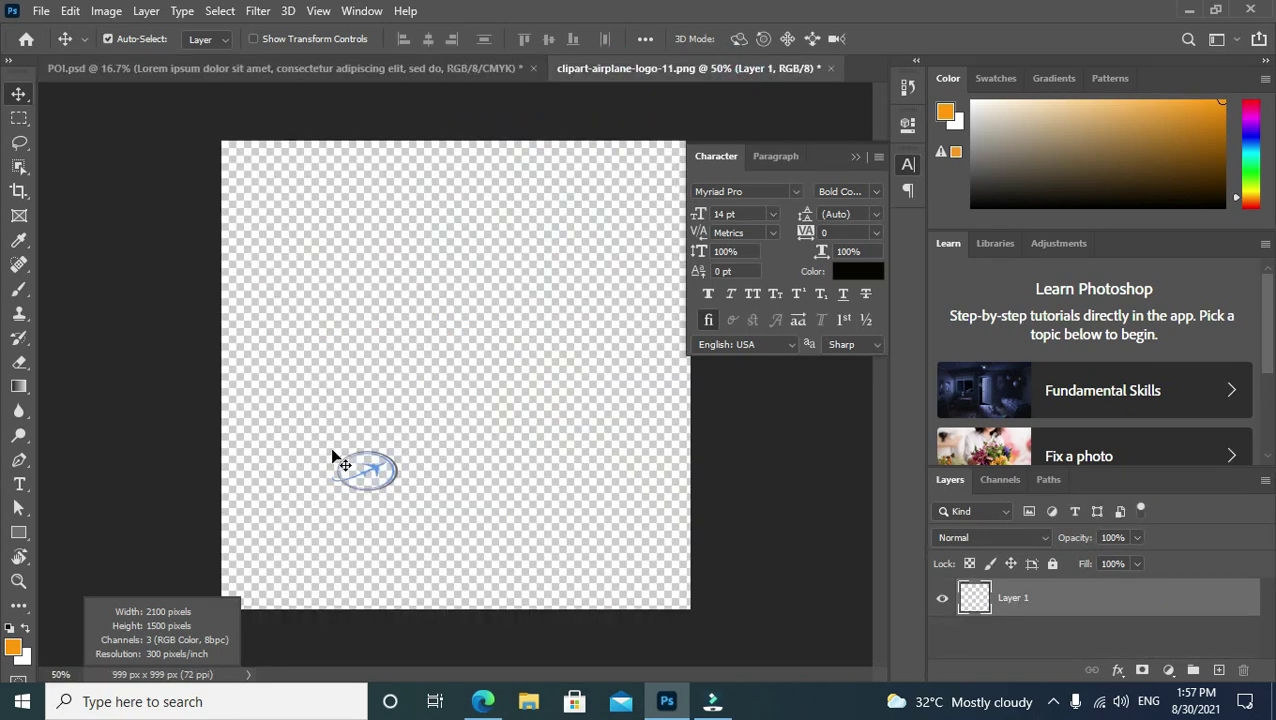
left_click_drag(315, 438, 480, 531)
key("ctrl+t")
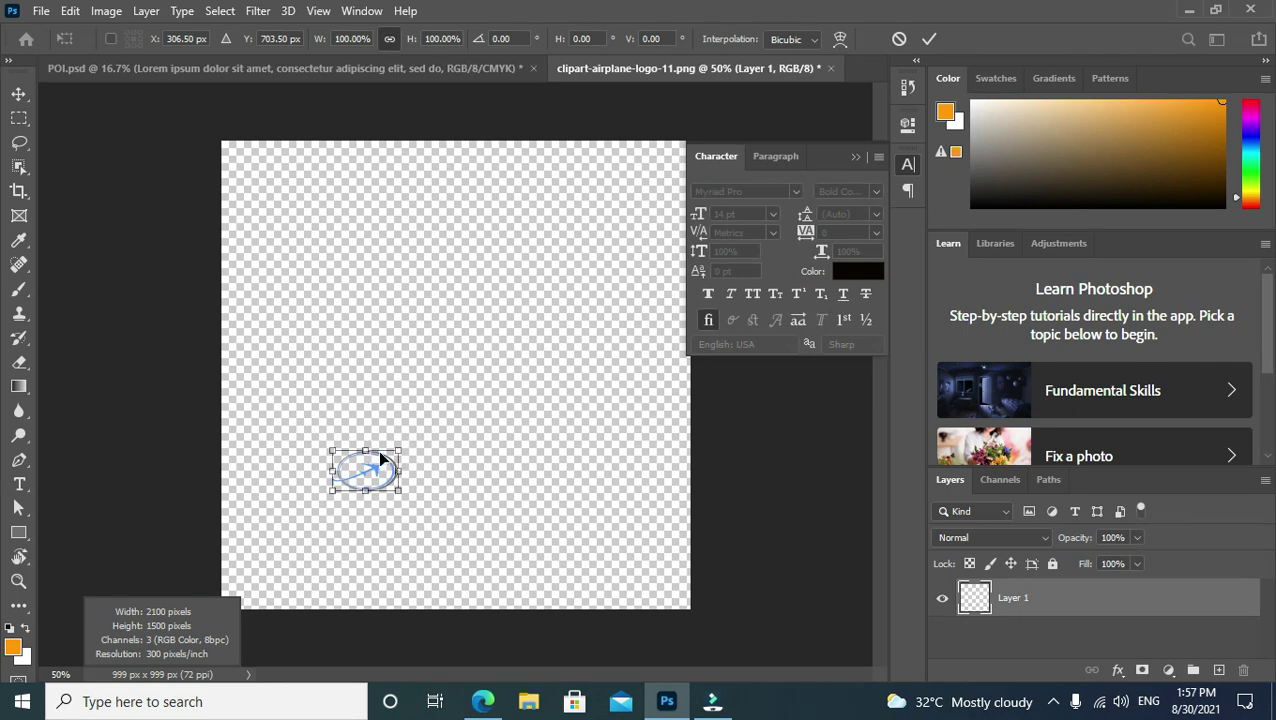
mouse_move(399, 451)
left_mouse_down()
mouse_move(422, 449)
mouse_move(430, 425)
mouse_move(548, 420)
mouse_move(586, 448)
mouse_move(573, 450)
left_mouse_up()
left_click(929, 38)
Add a bold Lorem ipsum paragraph beneath the airplane logo and save POI.psd.
left_click(19, 487)
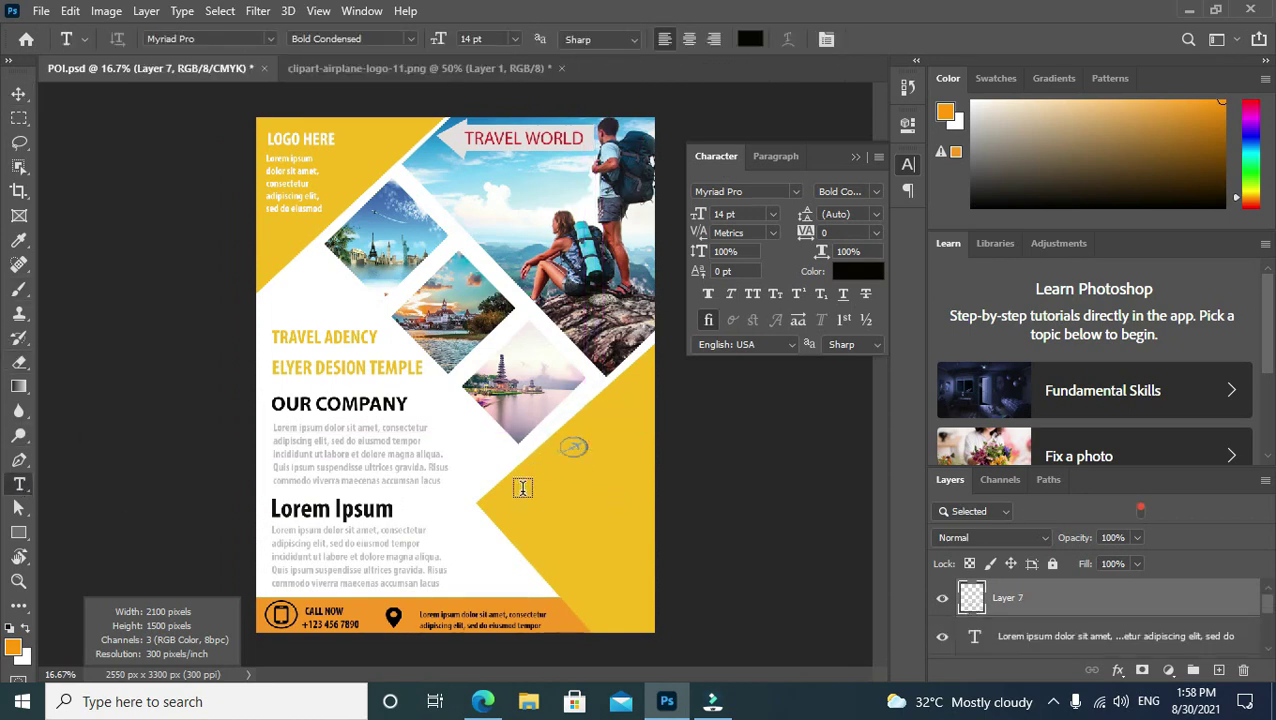
left_click_drag(521, 494, 646, 547)
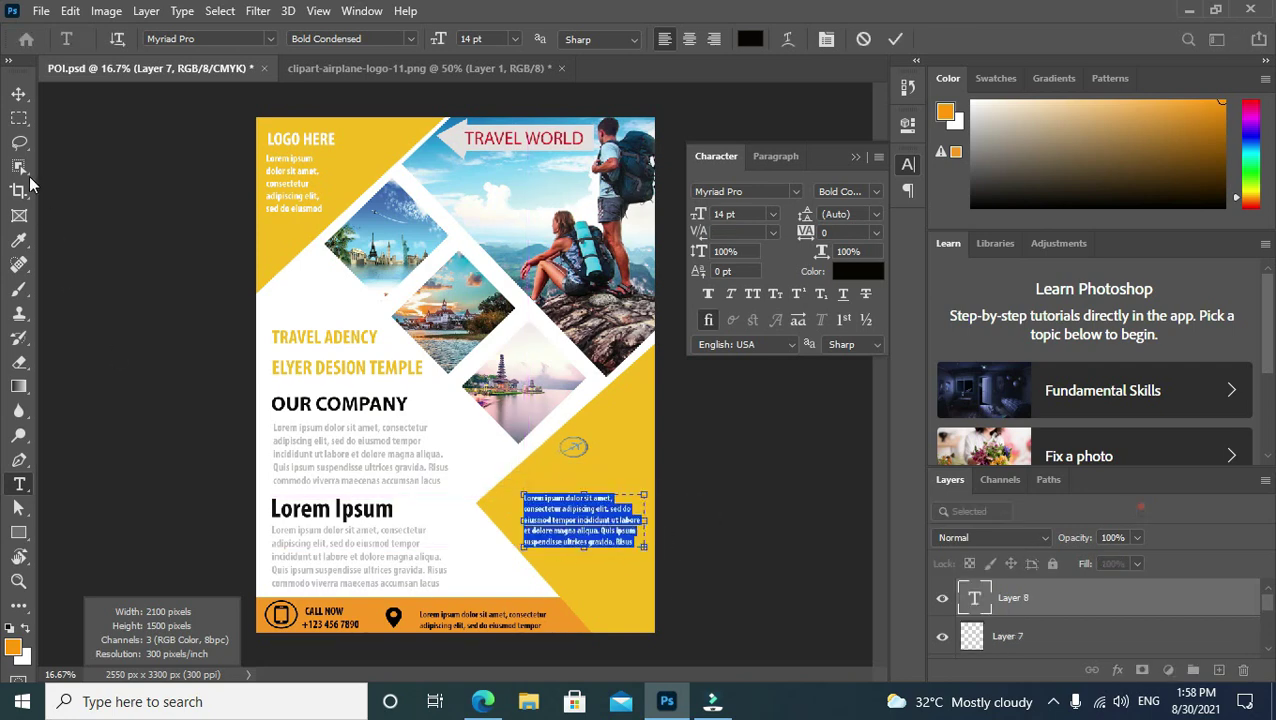
left_click(894, 39)
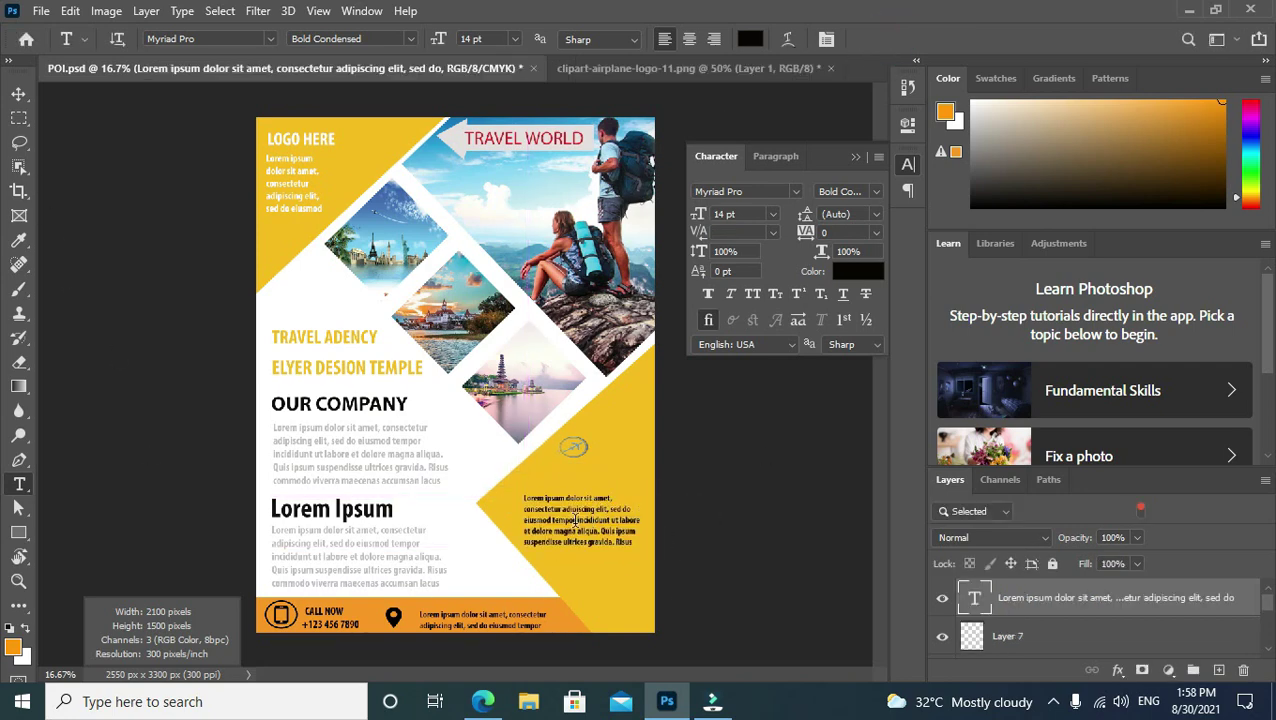
left_click(17, 96)
left_click_drag(559, 508, 598, 494)
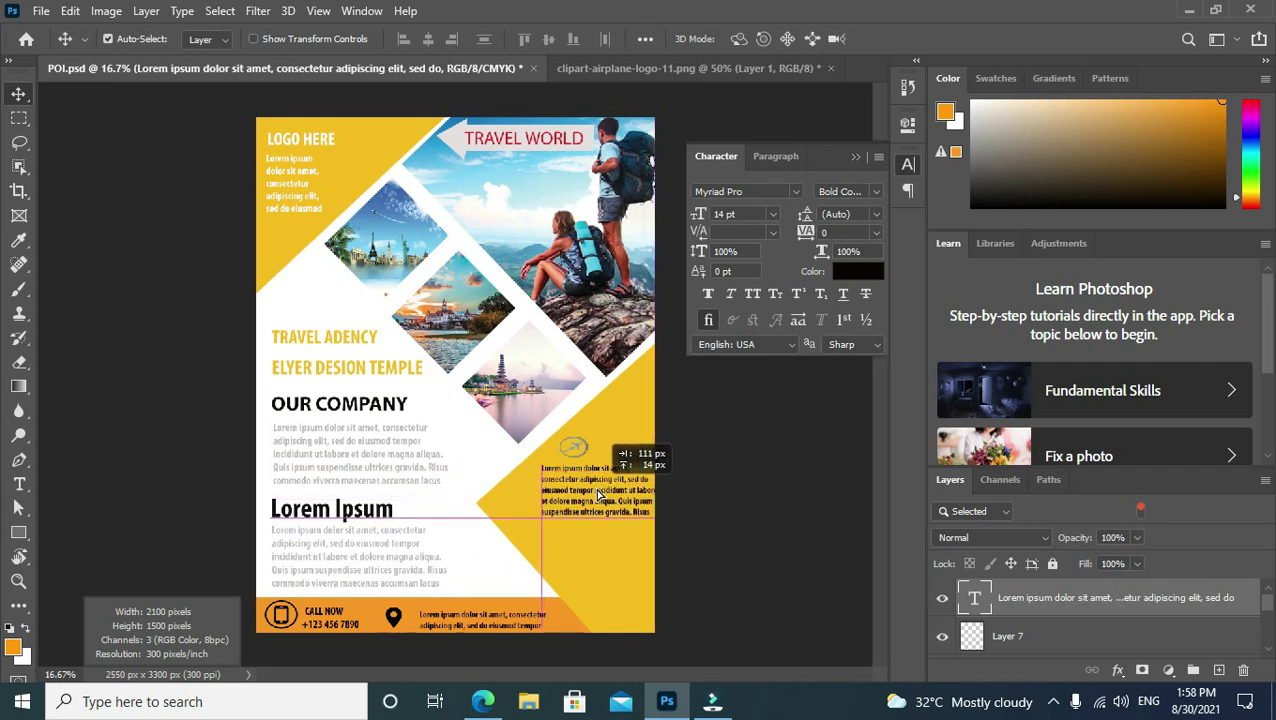
left_click_drag(598, 494, 599, 488)
key("ctrl+s")
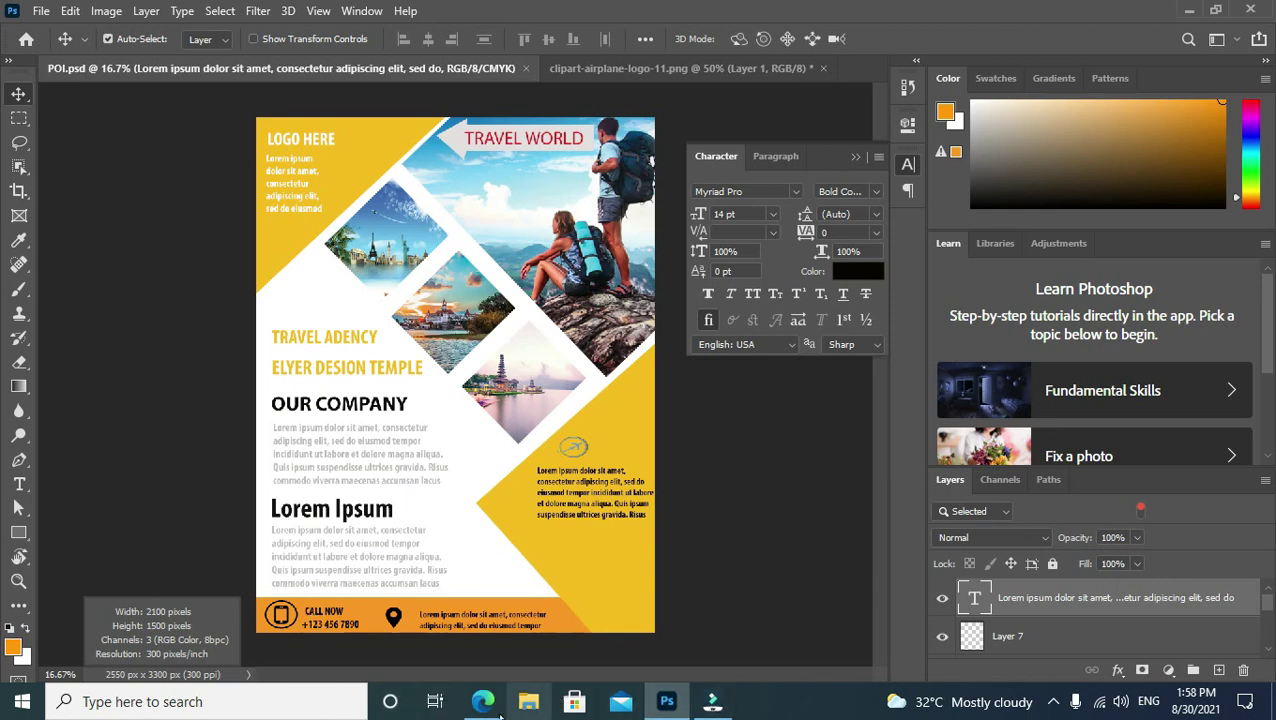
In Edge, search Bing Images for 'STA FB AND TWEETER PNG'.
left_click(482, 701)
left_click(1231, 100)
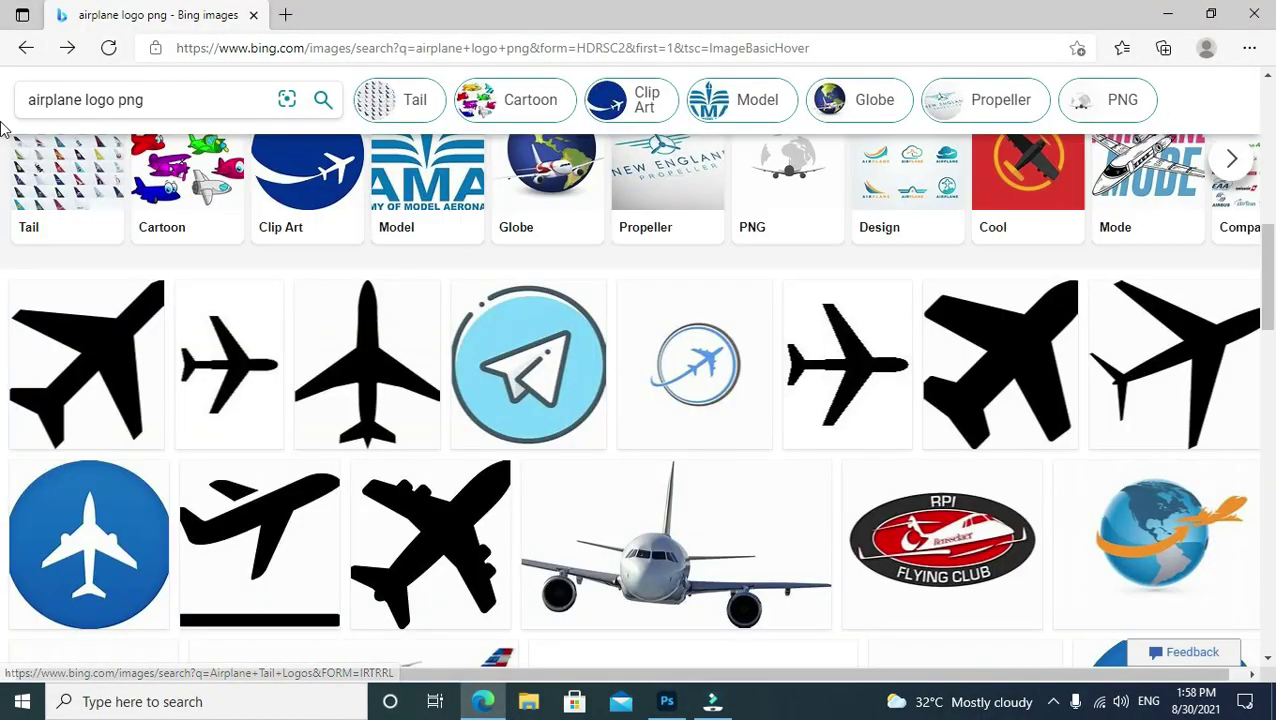
left_click(26, 47)
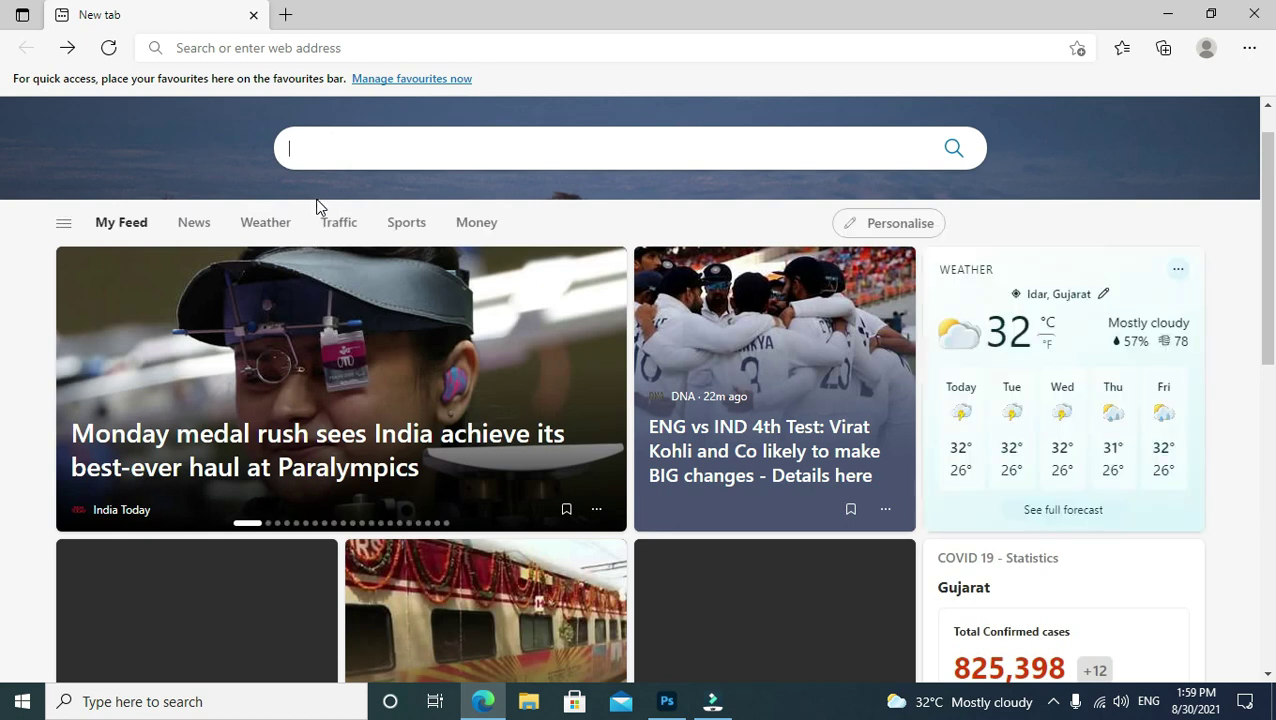
type("INSTA FB")
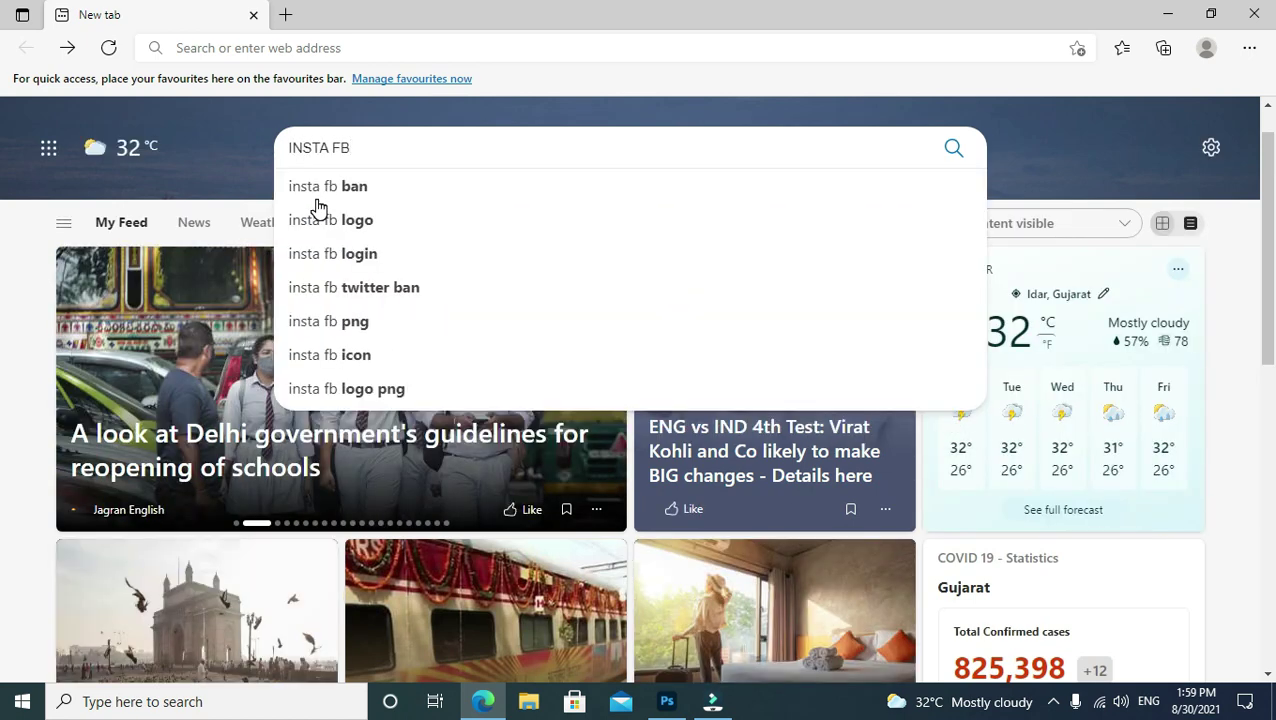
type(" AND ")
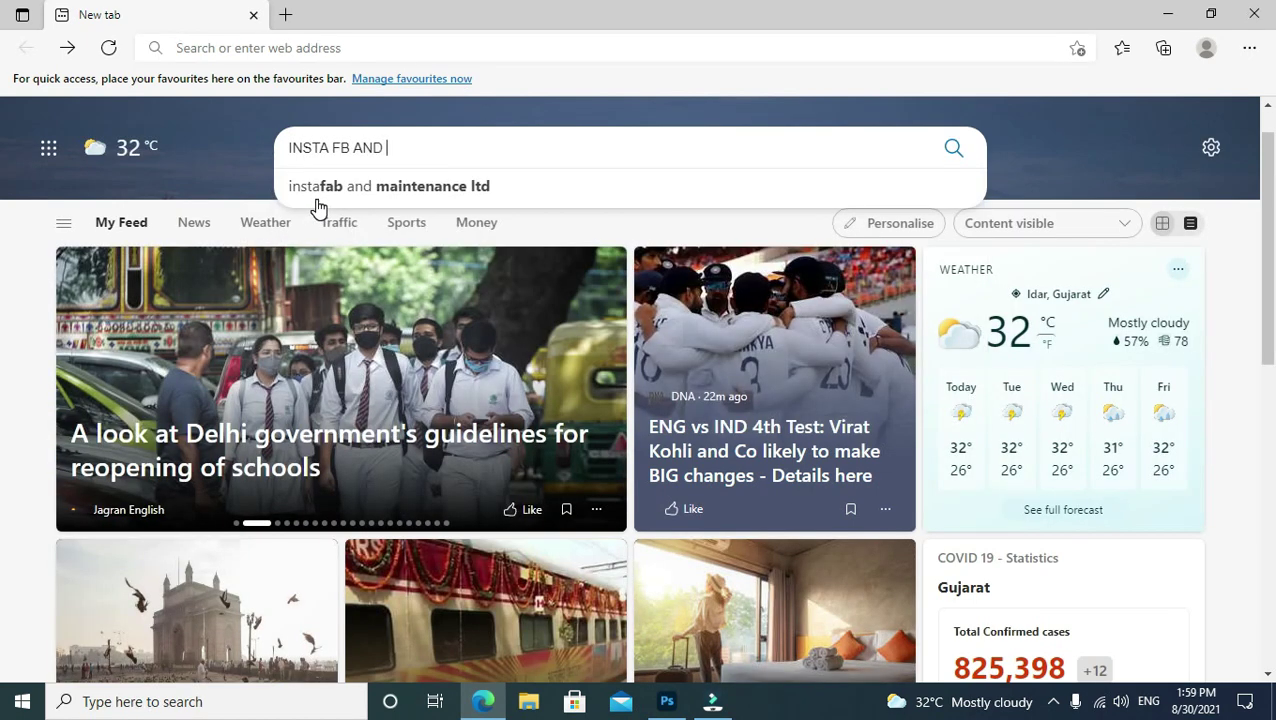
type("TWEE")
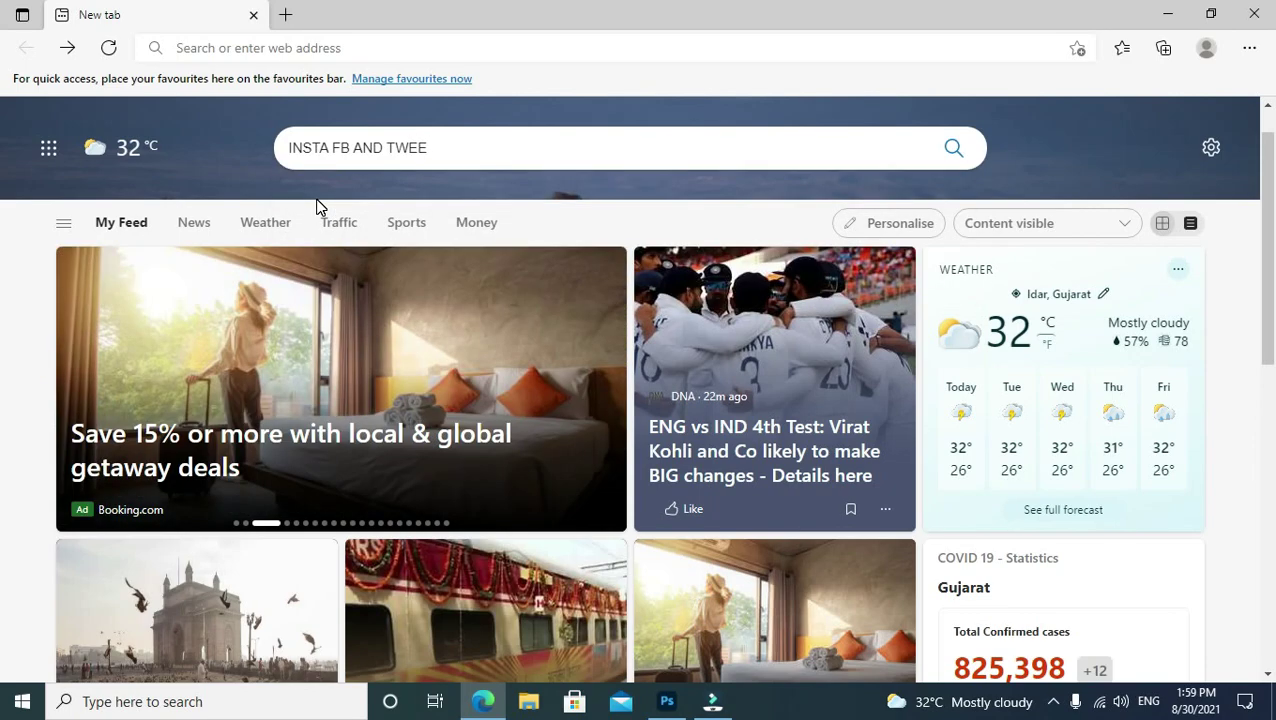
type("TER PNG")
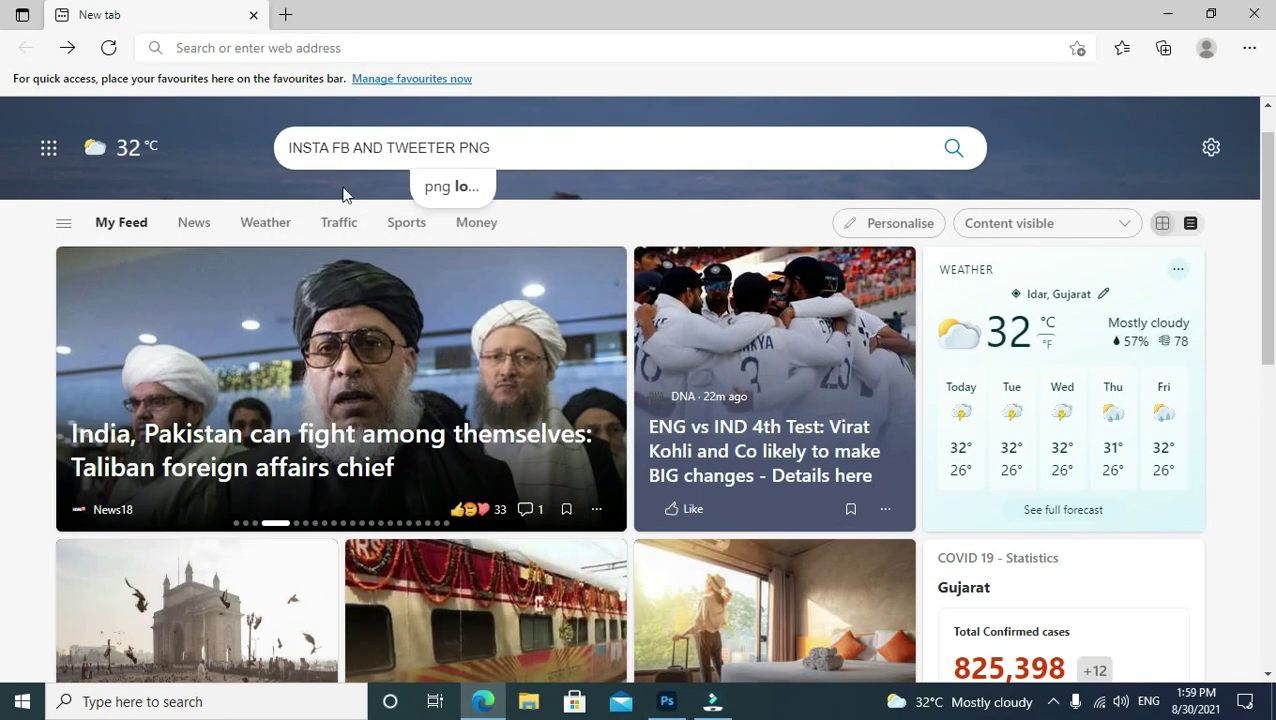
left_click(954, 148)
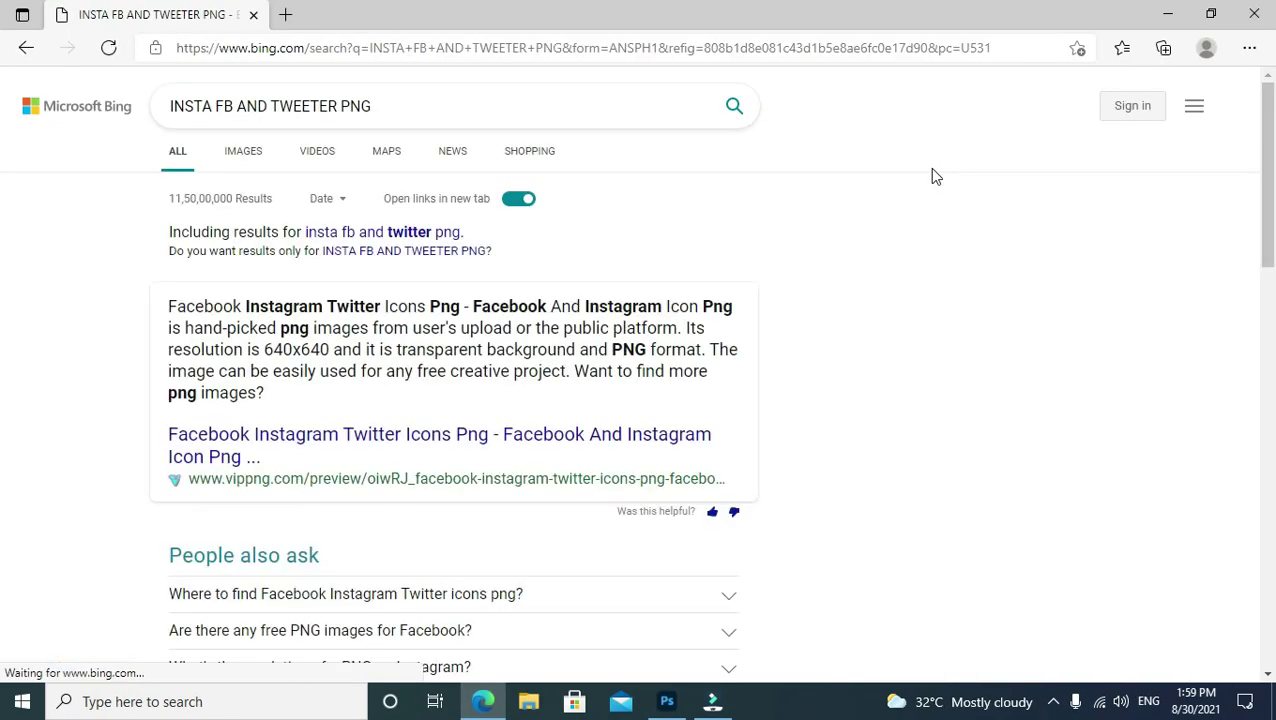
left_click(245, 158)
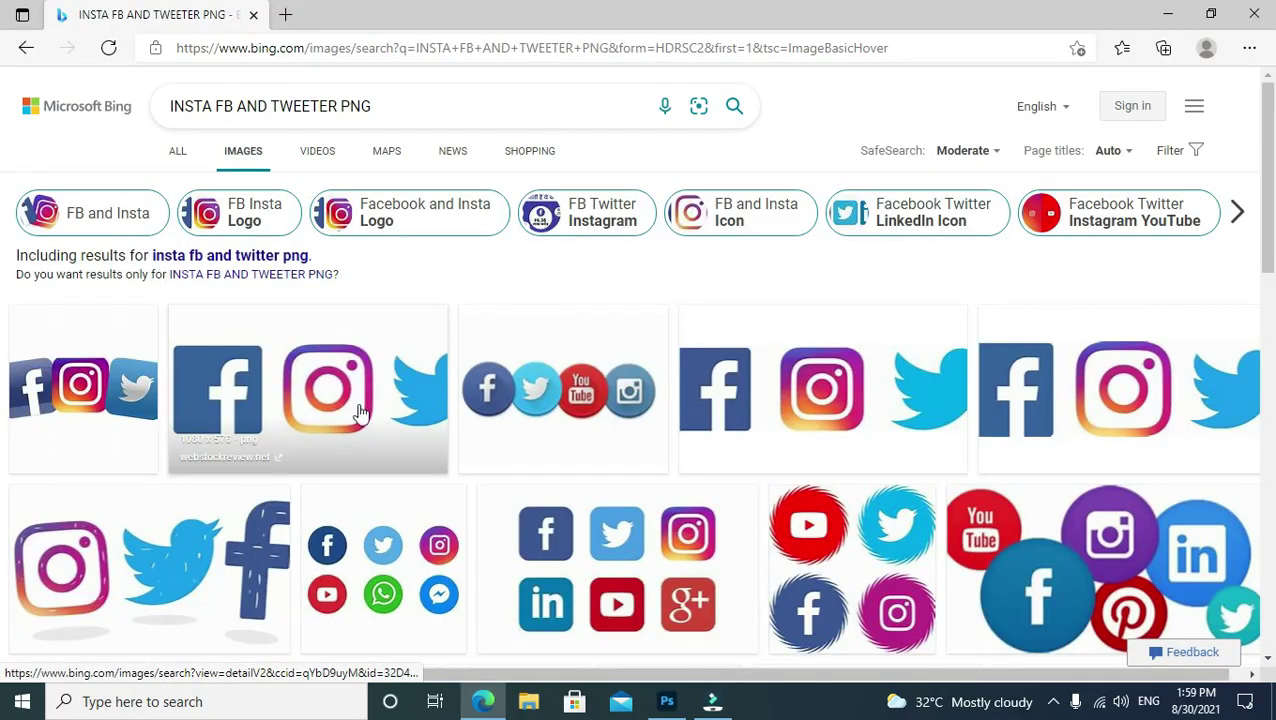
Browse the results and open the image with three square Facebook, Instagram and Twitter icons.
scroll(360, 420, "down", 5)
scroll(375, 435, "down", 5)
scroll(380, 436, "down", 1)
scroll(380, 436, "down", 3)
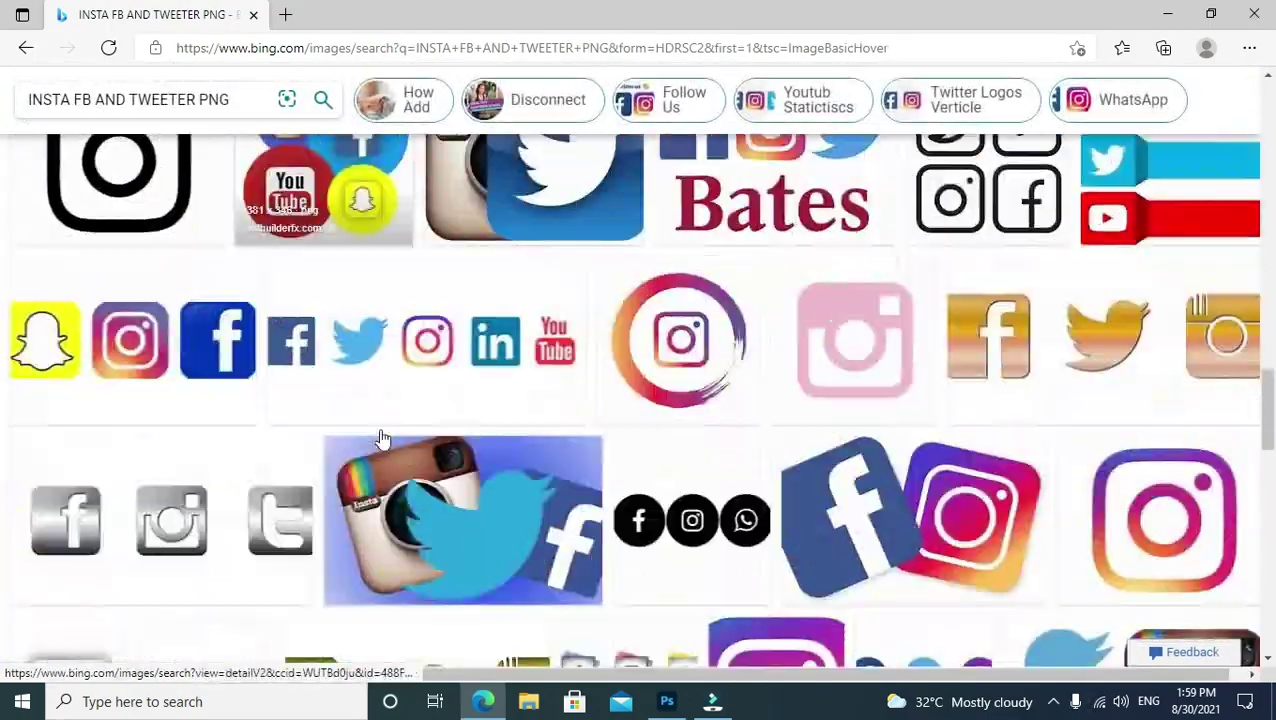
scroll(380, 436, "down", 3)
scroll(382, 440, "down", 3)
scroll(382, 440, "down", 3)
scroll(382, 440, "down", 3)
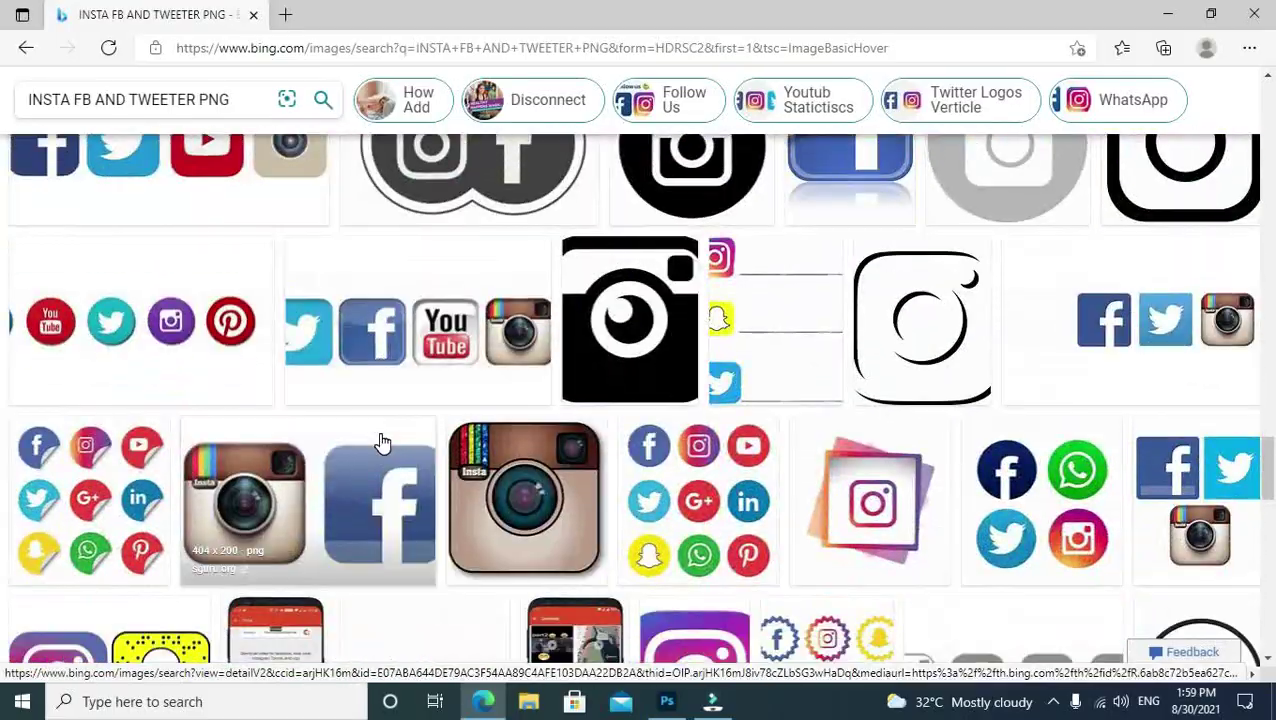
scroll(383, 446, "down", 3)
scroll(382, 440, "down", 3)
scroll(382, 440, "up", 10)
scroll(382, 436, "up", 10)
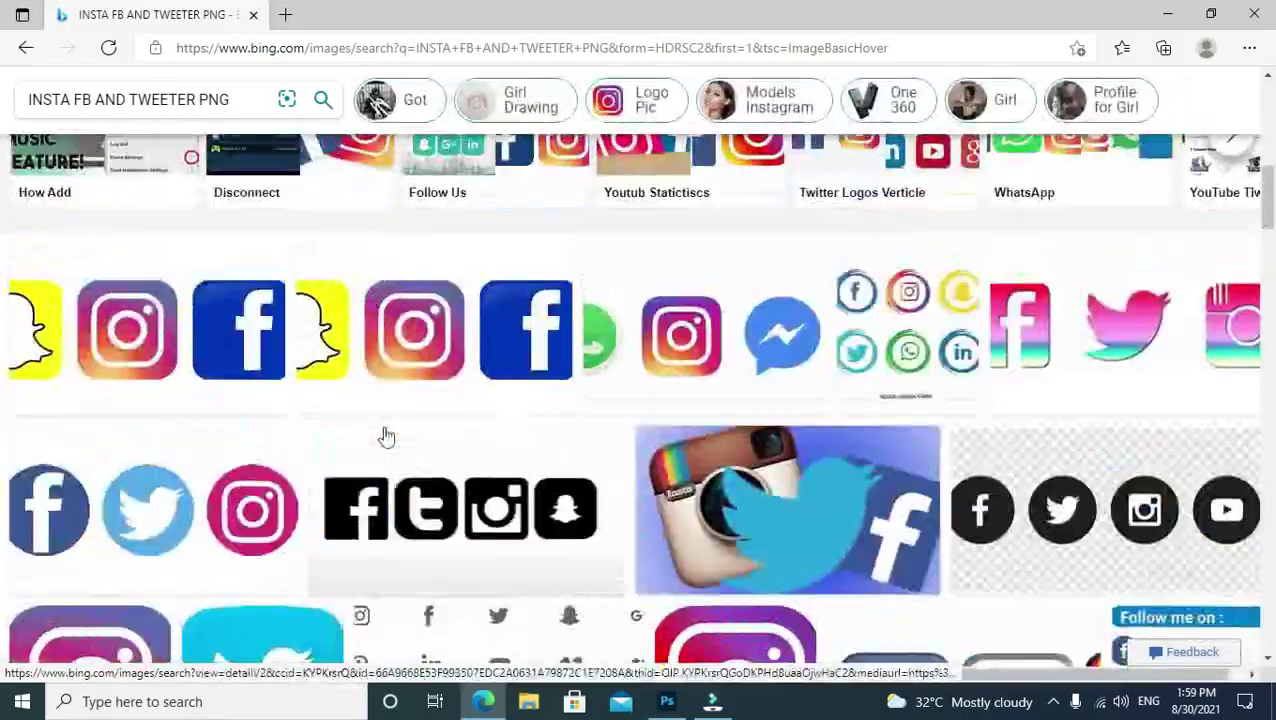
scroll(384, 437, "up", 10)
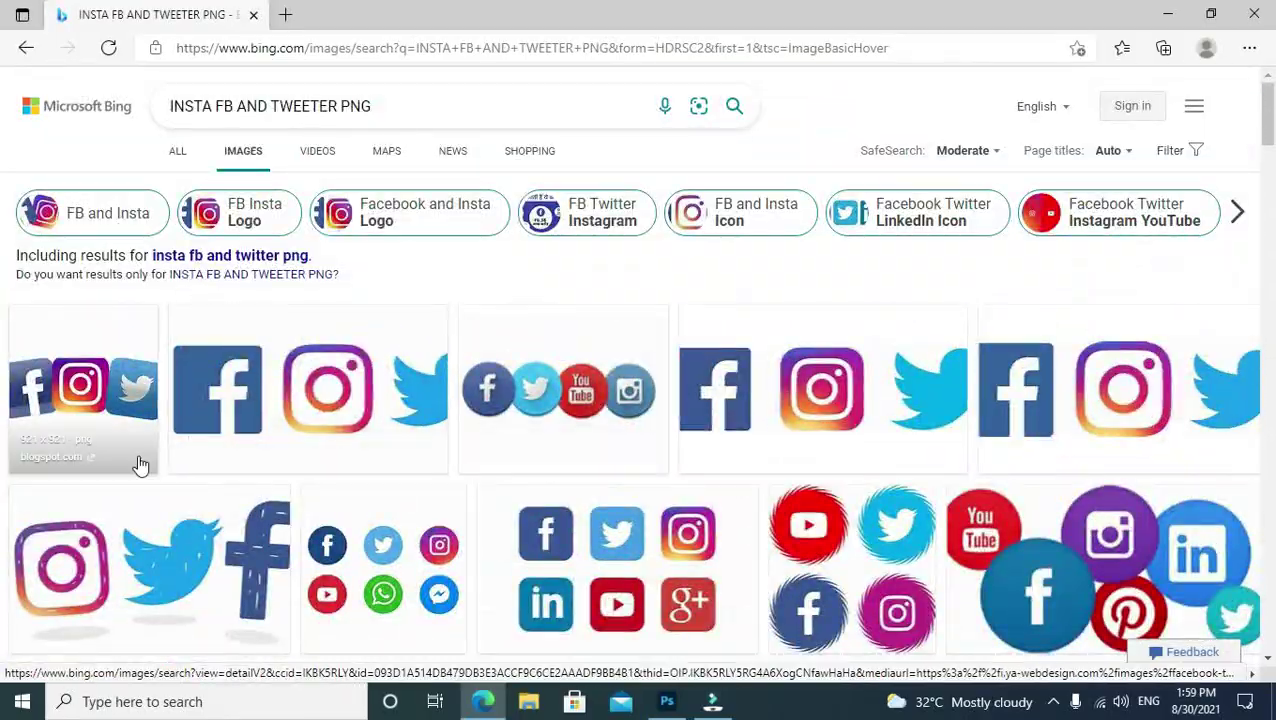
scroll(444, 515, "down", 1)
scroll(444, 515, "down", 2)
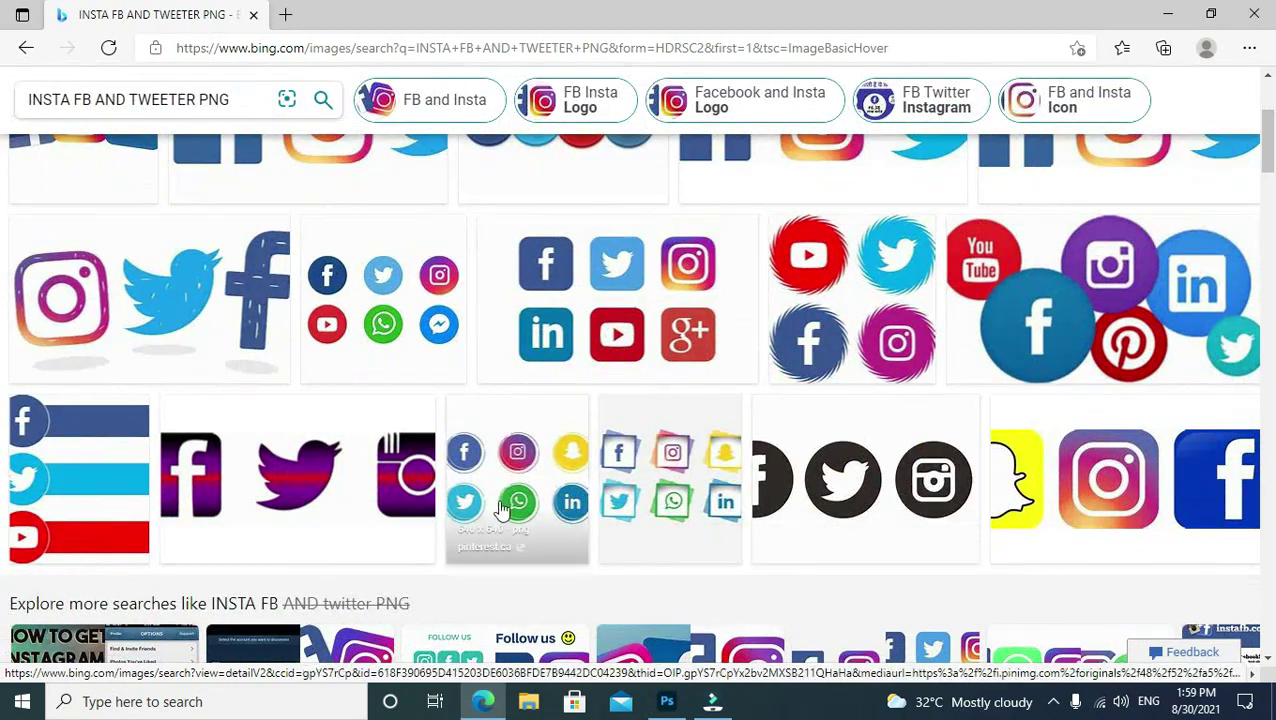
scroll(557, 481, "down", 5)
scroll(540, 478, "up", 1)
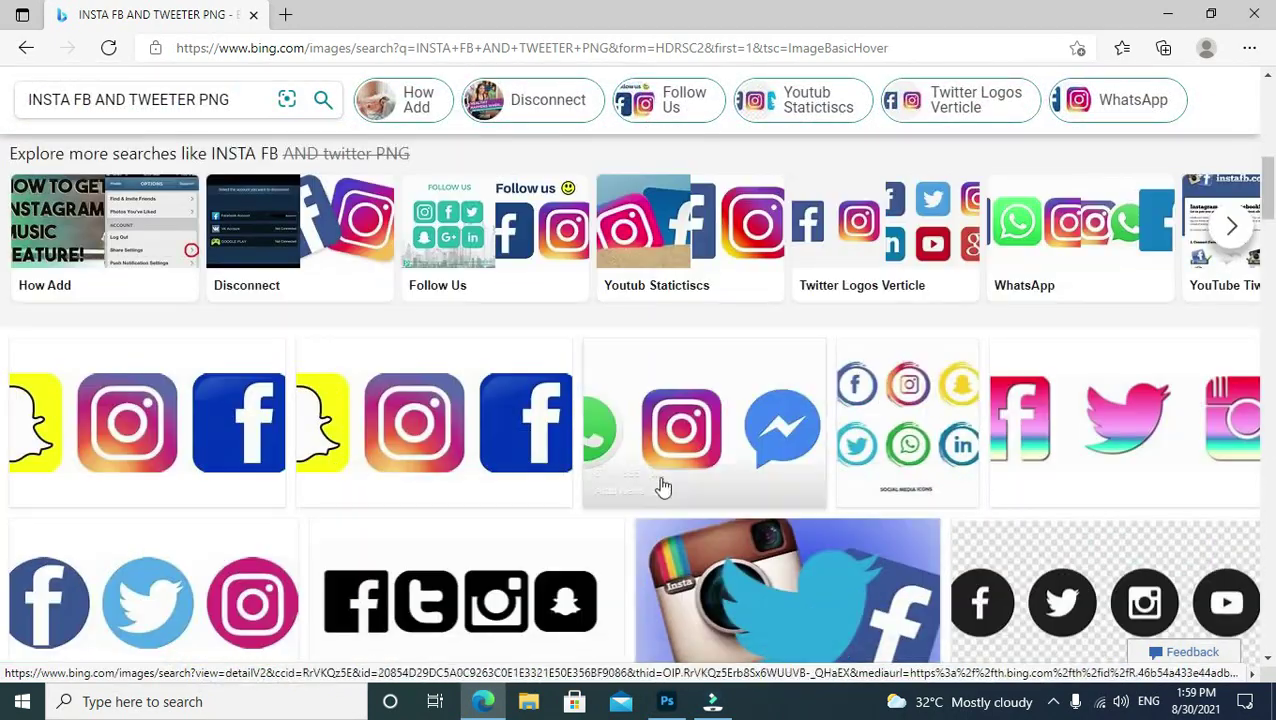
scroll(419, 521, "up", 10)
left_click(114, 433)
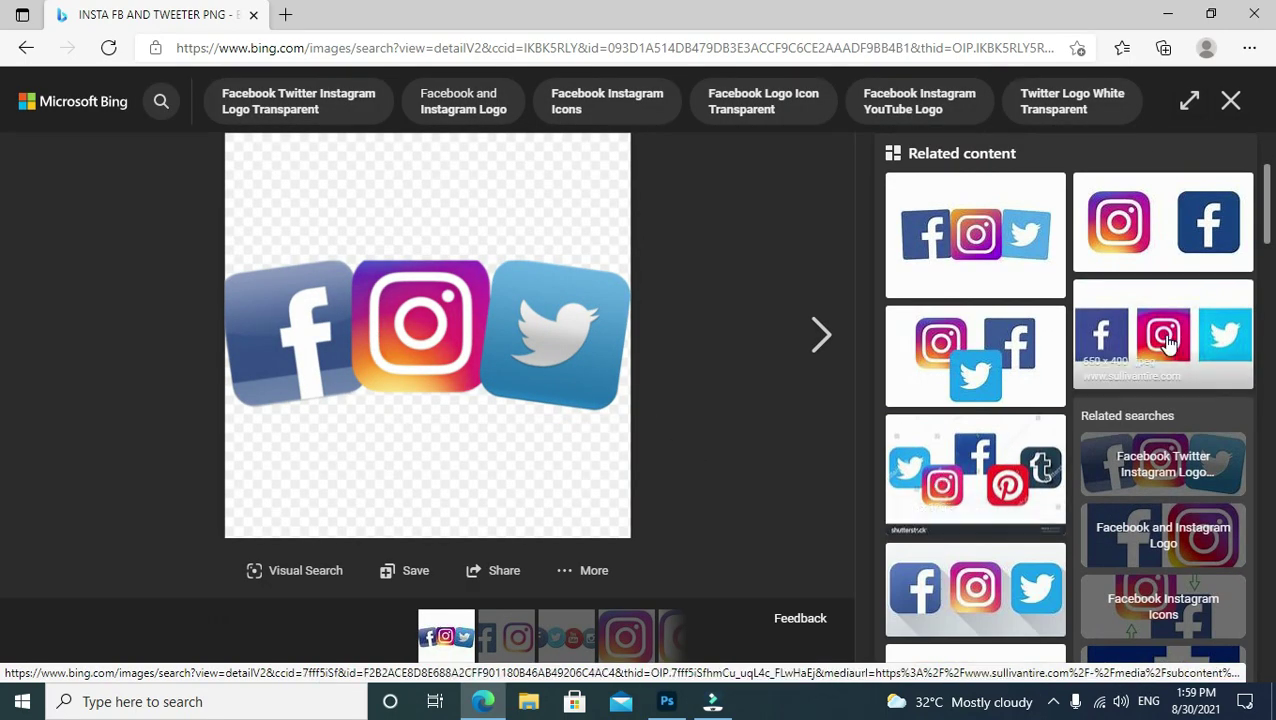
left_click(1195, 338)
Save the icon image to Downloads as Social Icons_650x400 and return to Photoshop.
right_click(391, 297)
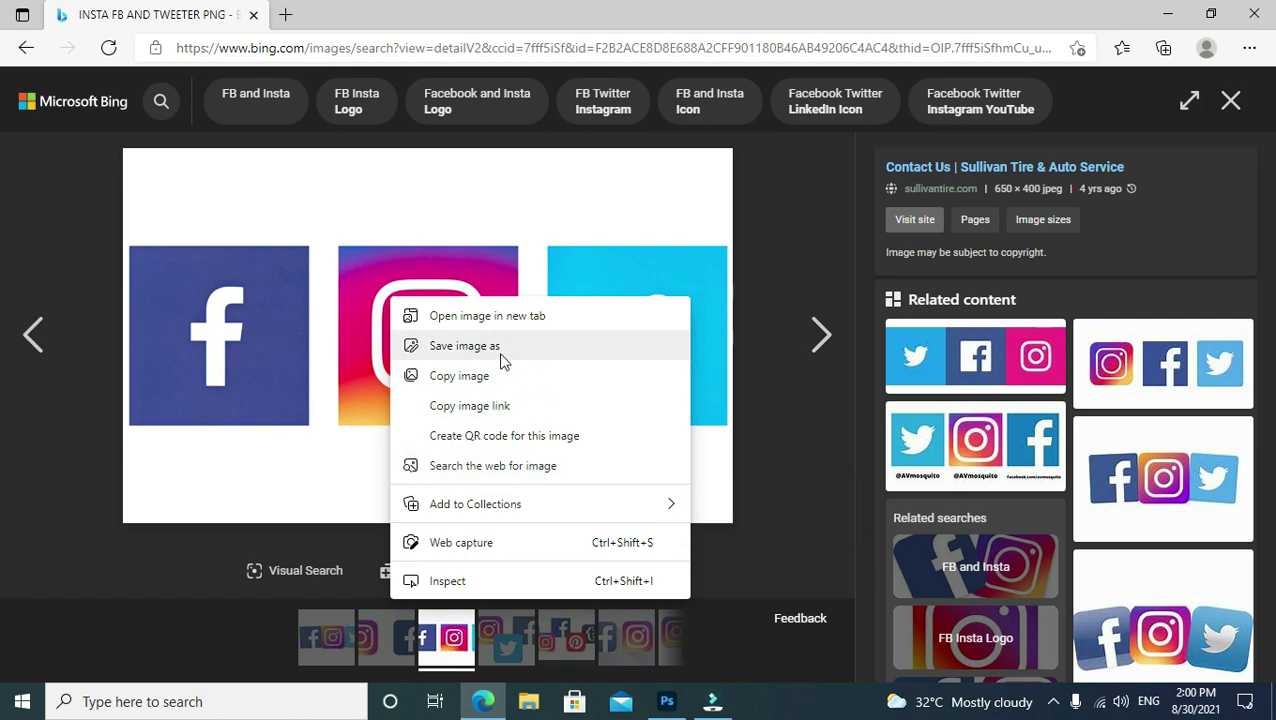
left_click(464, 345)
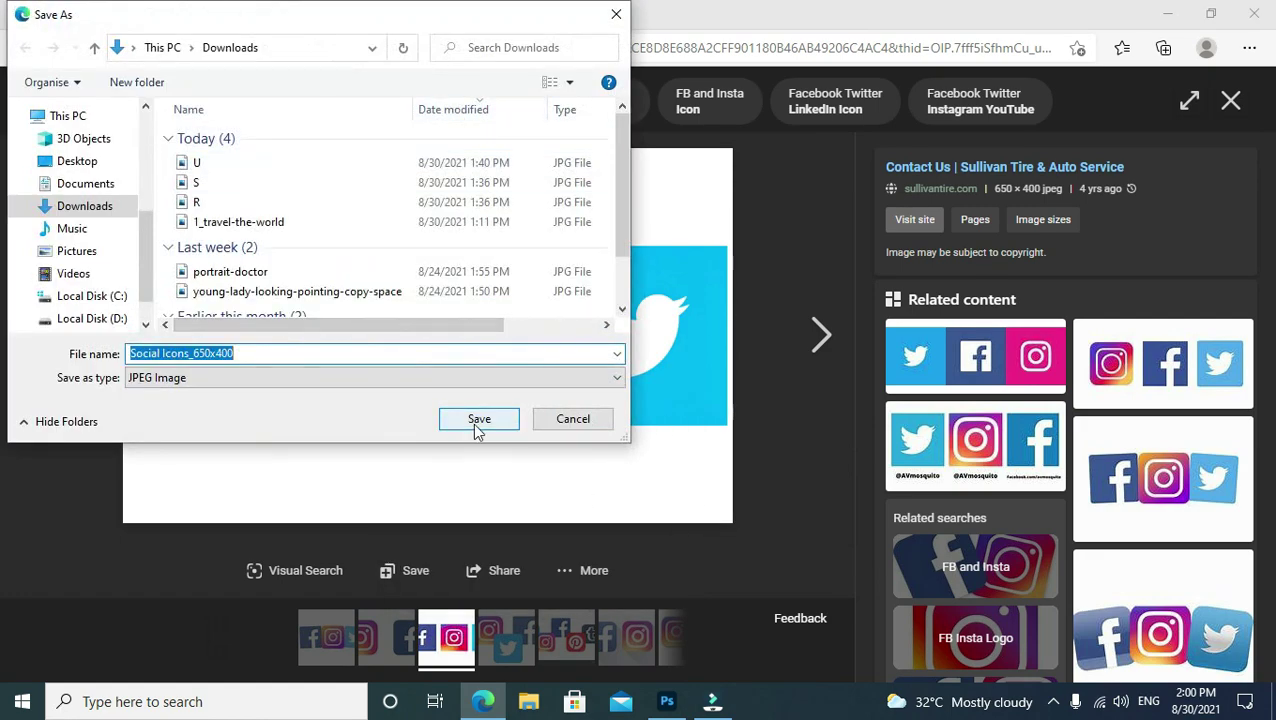
left_click(474, 428)
left_click(666, 701)
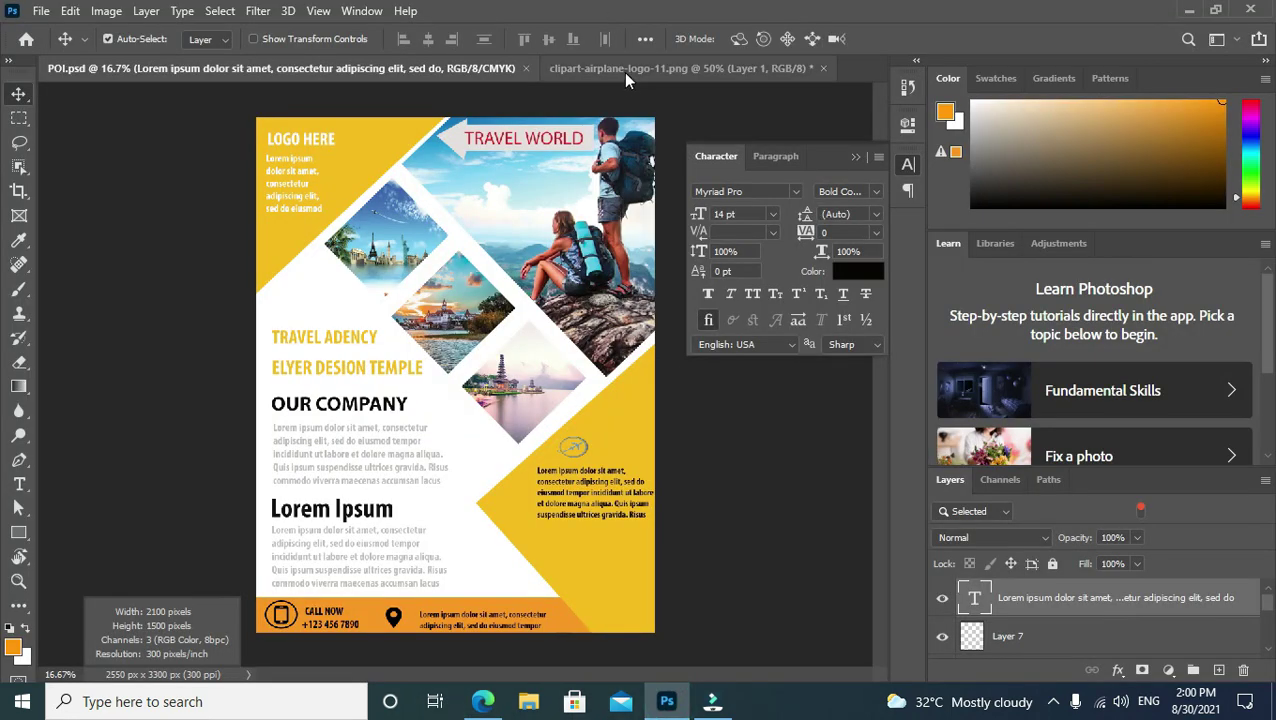
Close the airplane clipart document without saving.
left_click(815, 70)
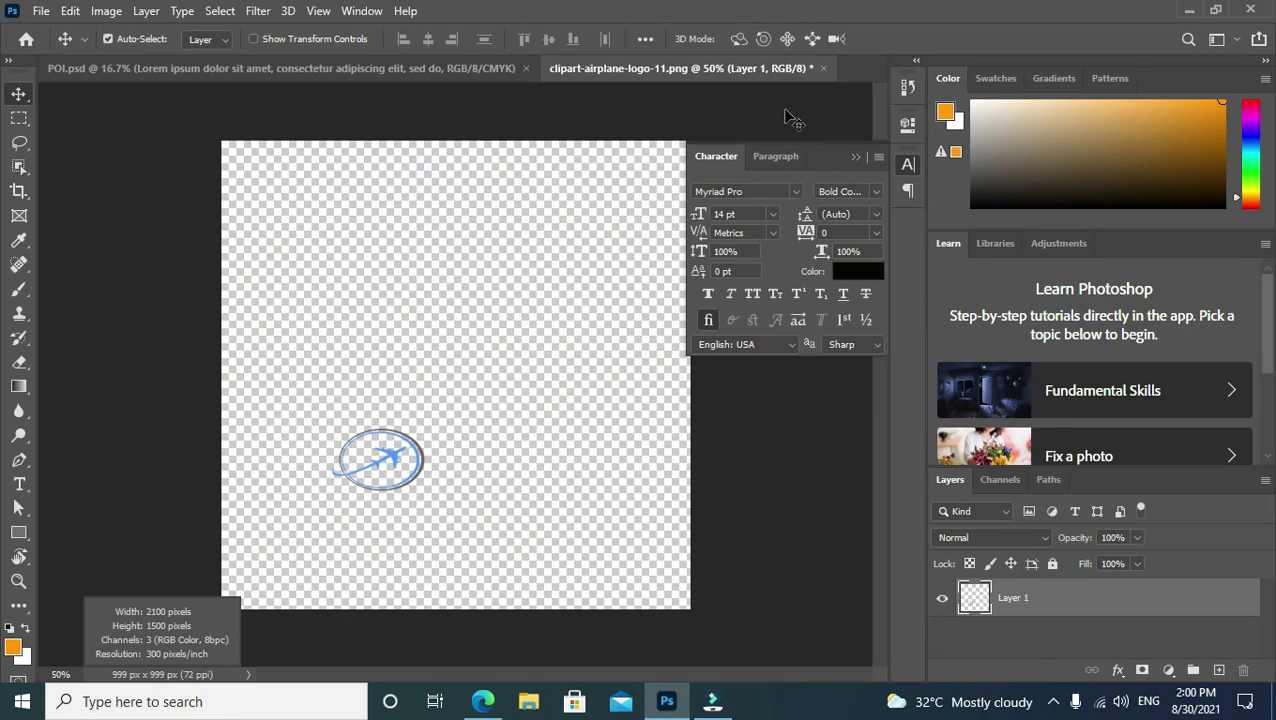
left_click(824, 68)
left_click(626, 270)
Open Social Icons_650x400.jpg and dismiss the locked-background warning.
left_click(41, 10)
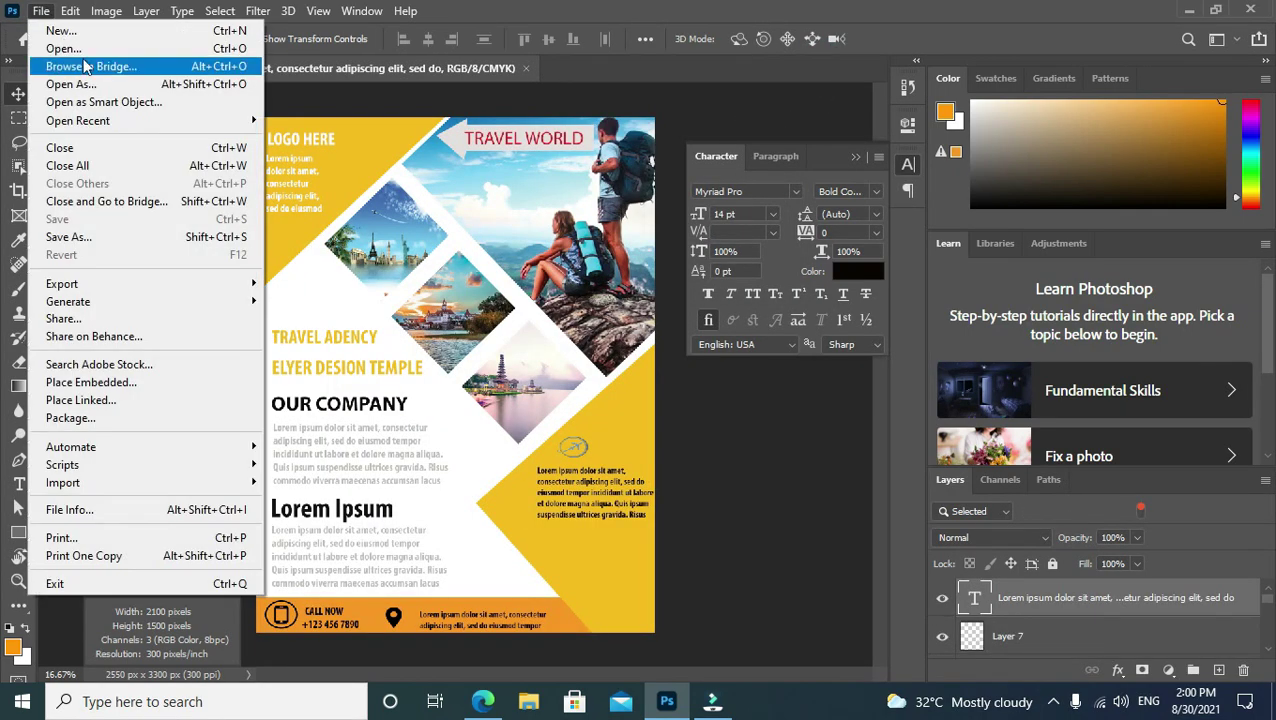
left_click(63, 48)
double_click(322, 165)
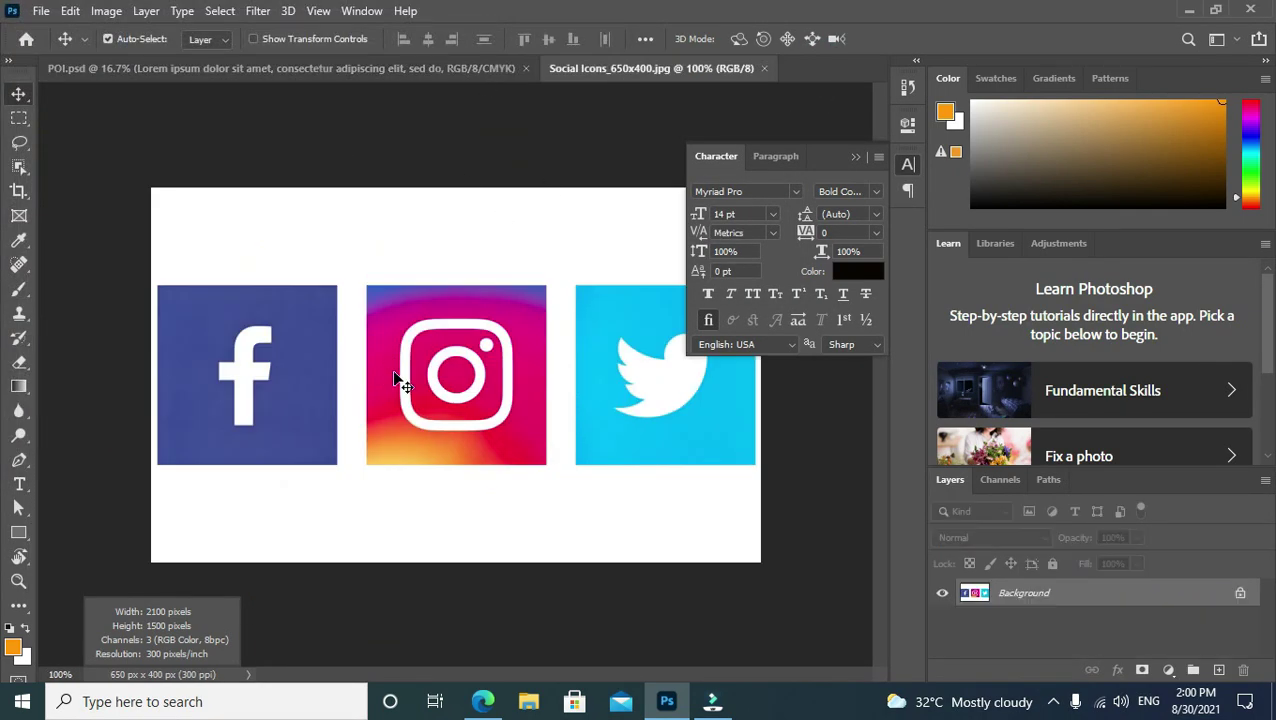
left_click_drag(397, 381, 245, 475)
left_click(763, 318)
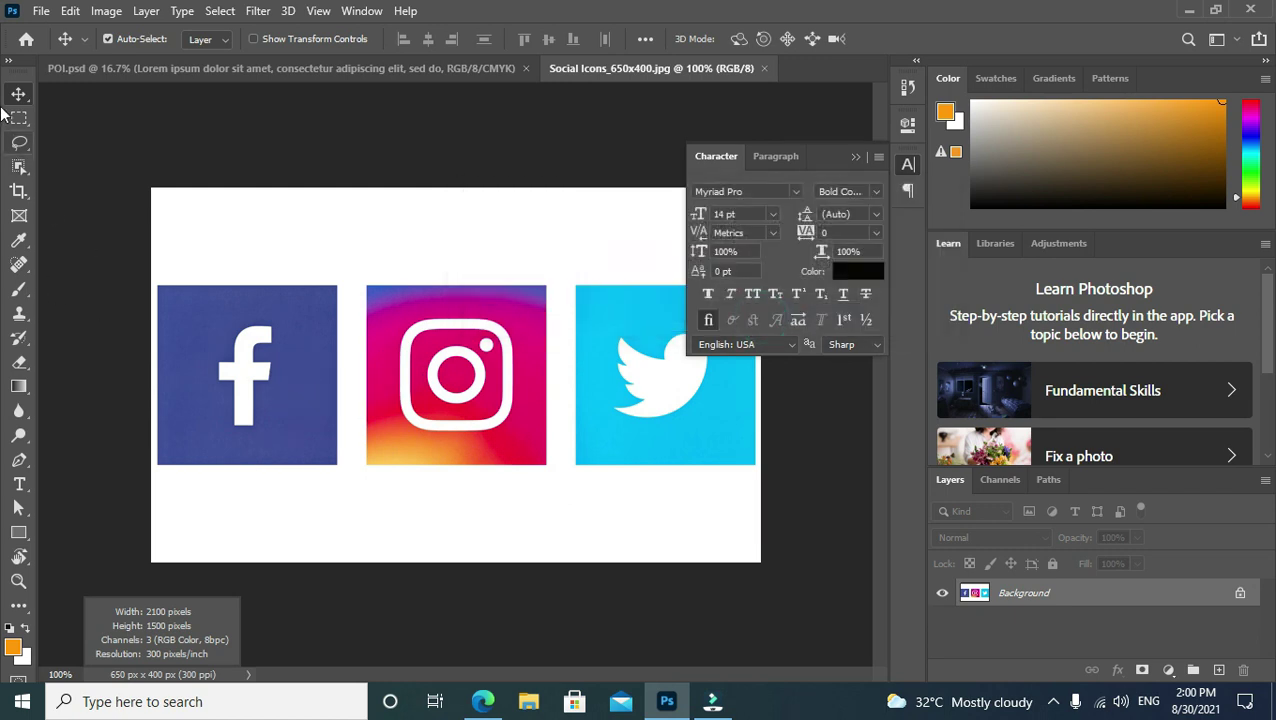
left_click(18, 119)
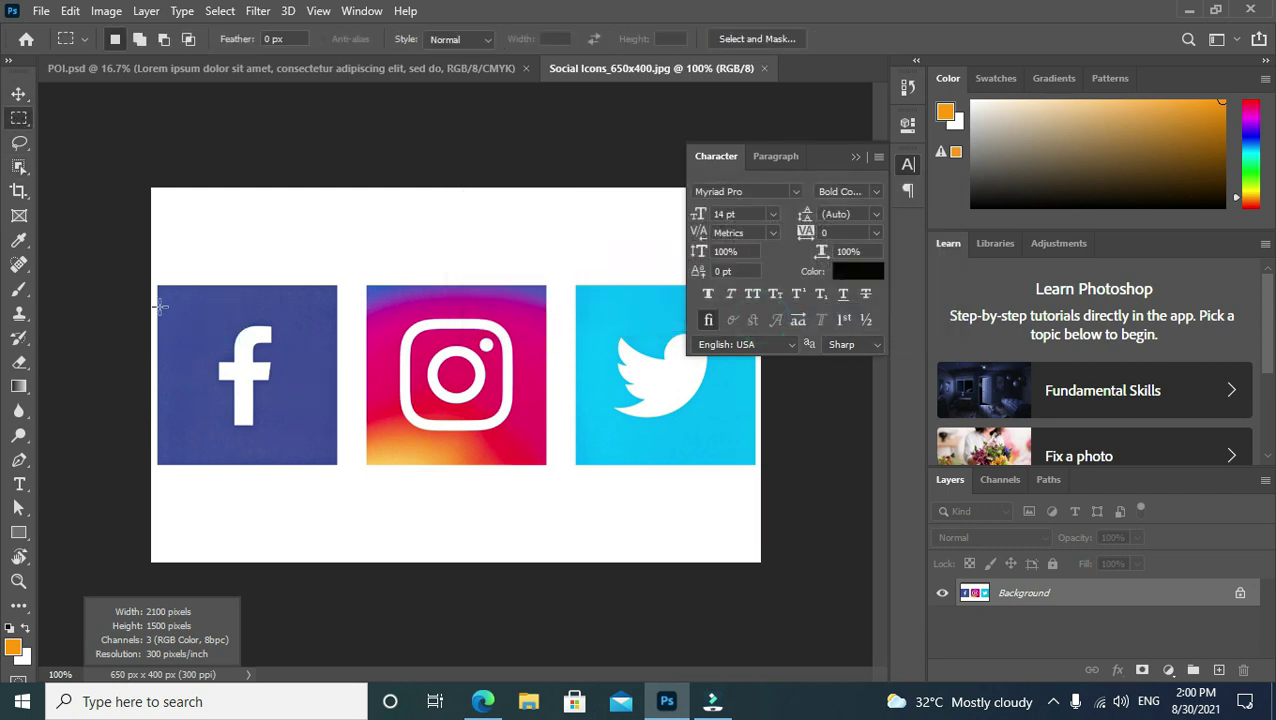
Select the white background above and below the icons with the Quick Selection Tool.
left_click(19, 166)
left_click(18, 142)
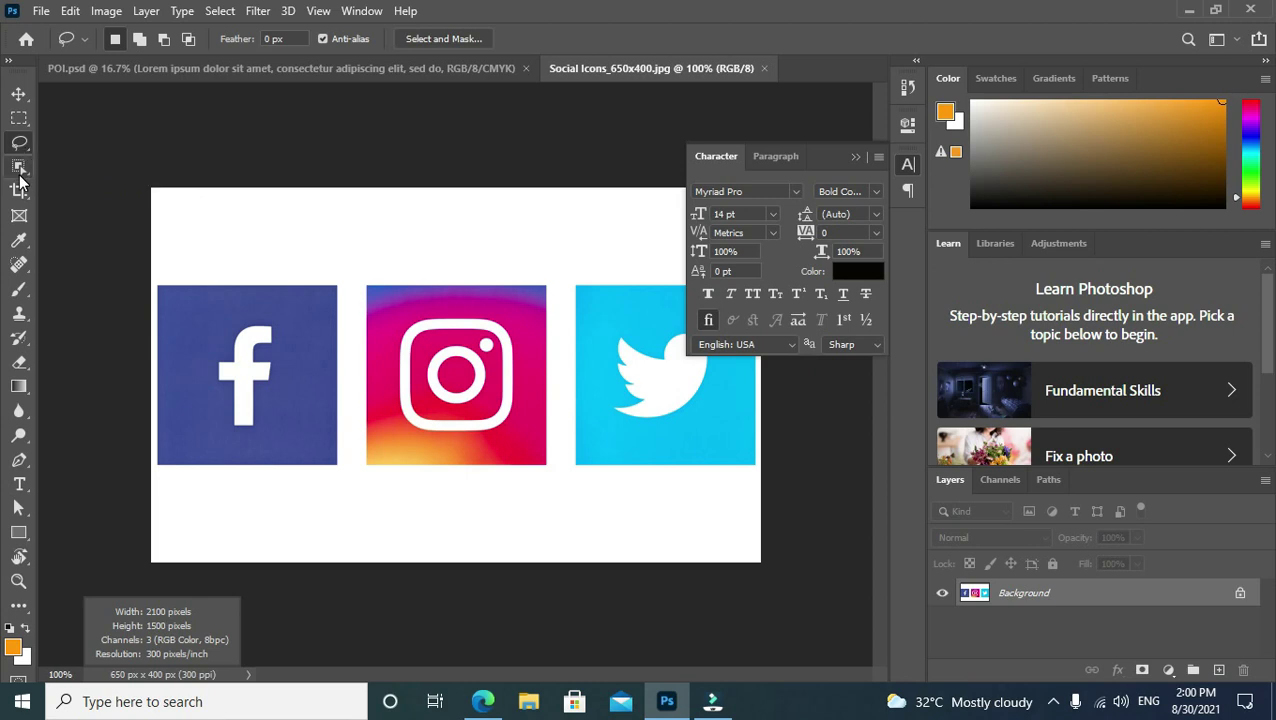
left_click(20, 168)
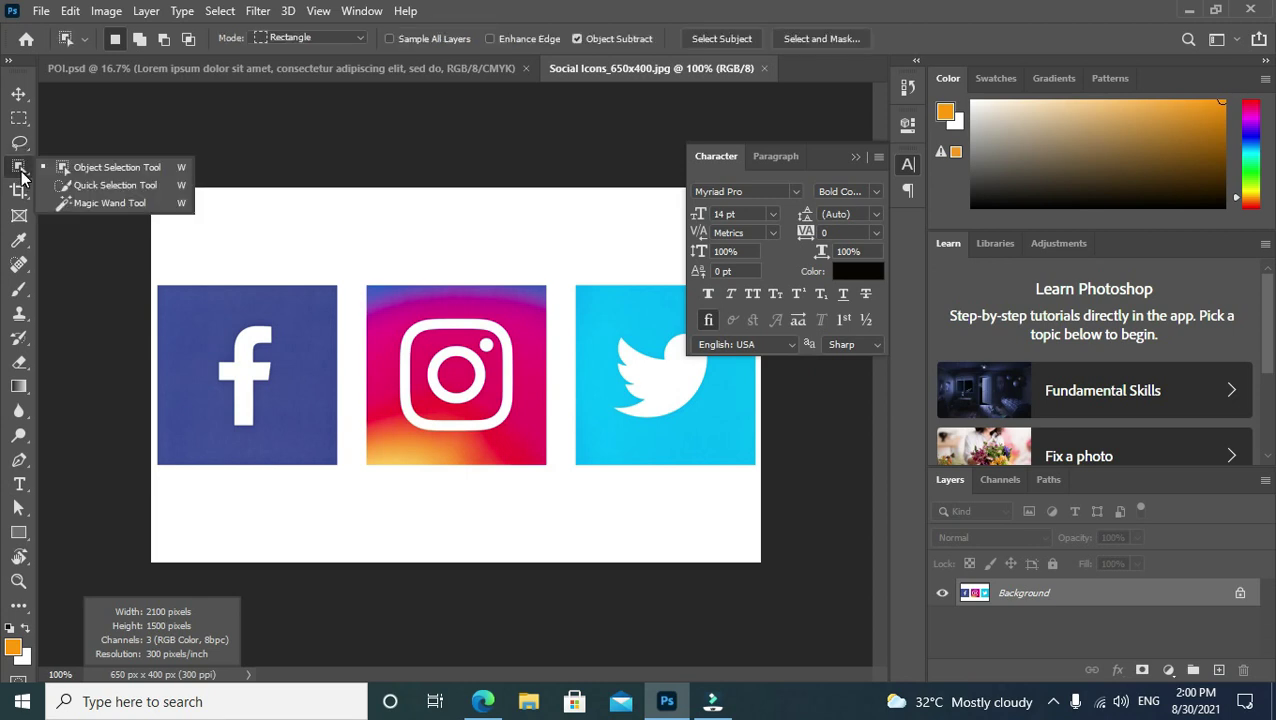
left_click(110, 188)
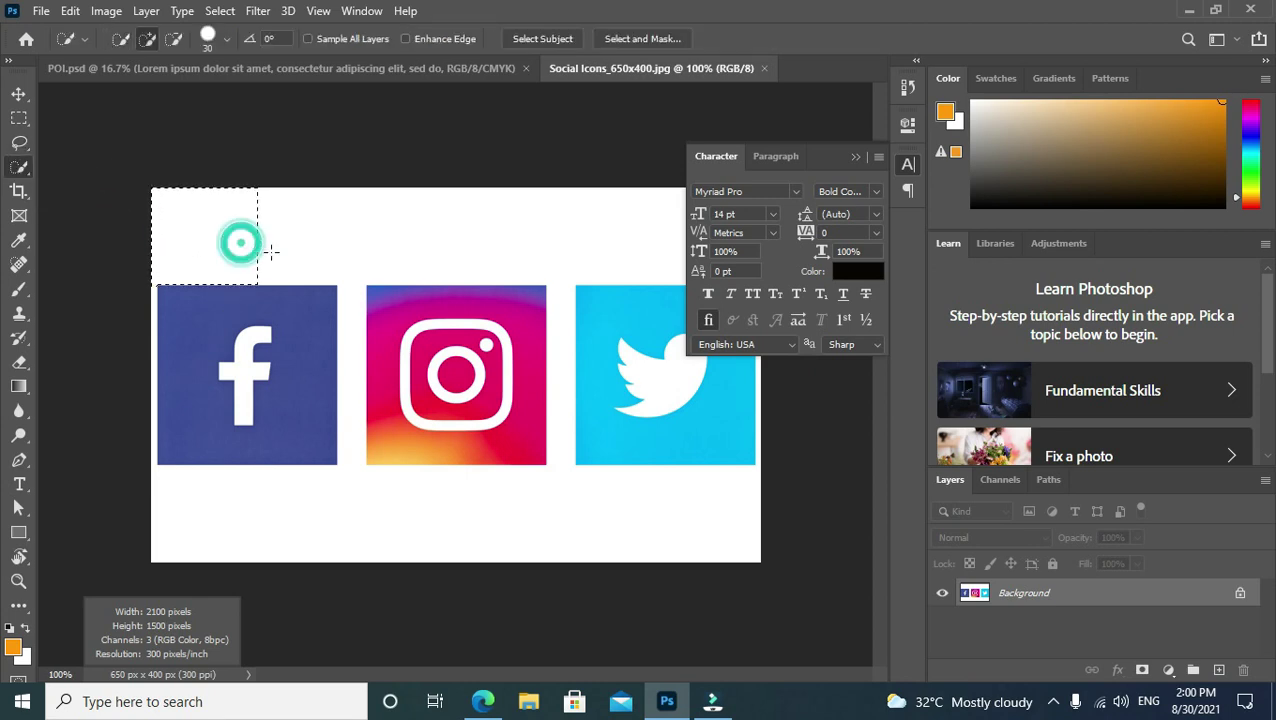
left_click_drag(446, 236, 545, 242)
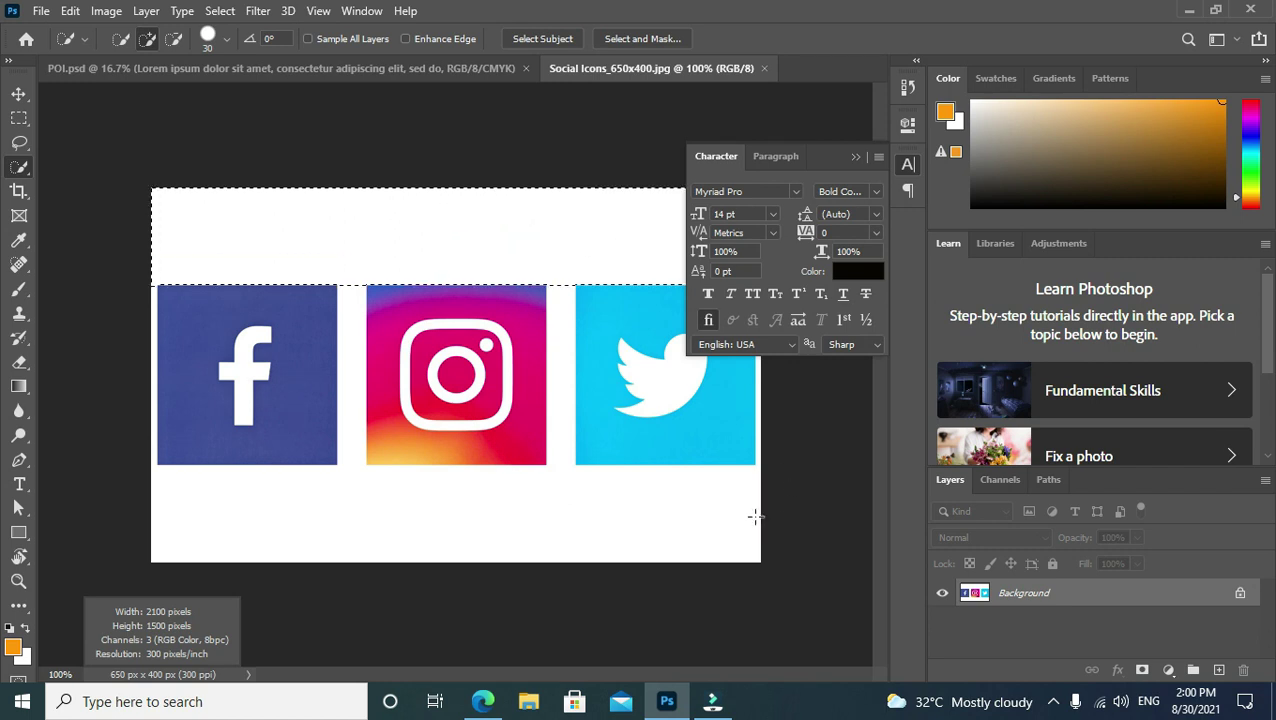
left_click_drag(750, 517, 563, 524)
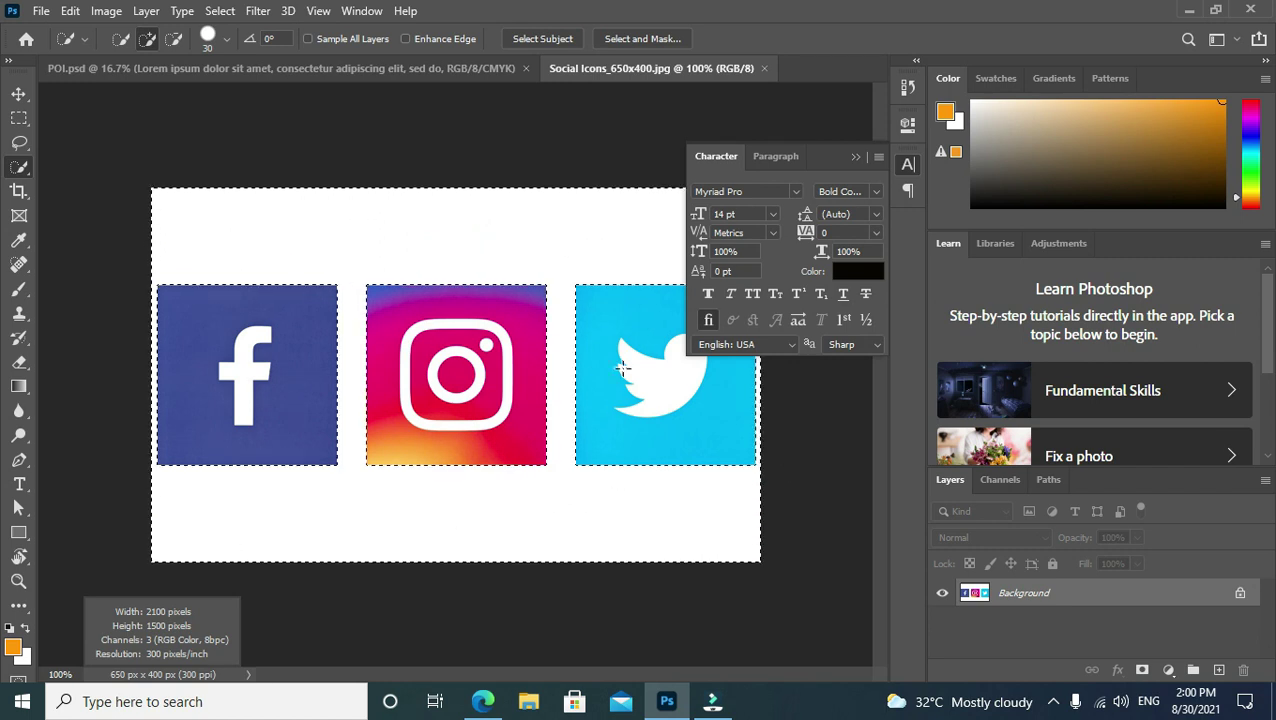
Try a content-aware fill on the selection, then undo it and dismiss the tip.
key("shift+BackSpace")
key("Return")
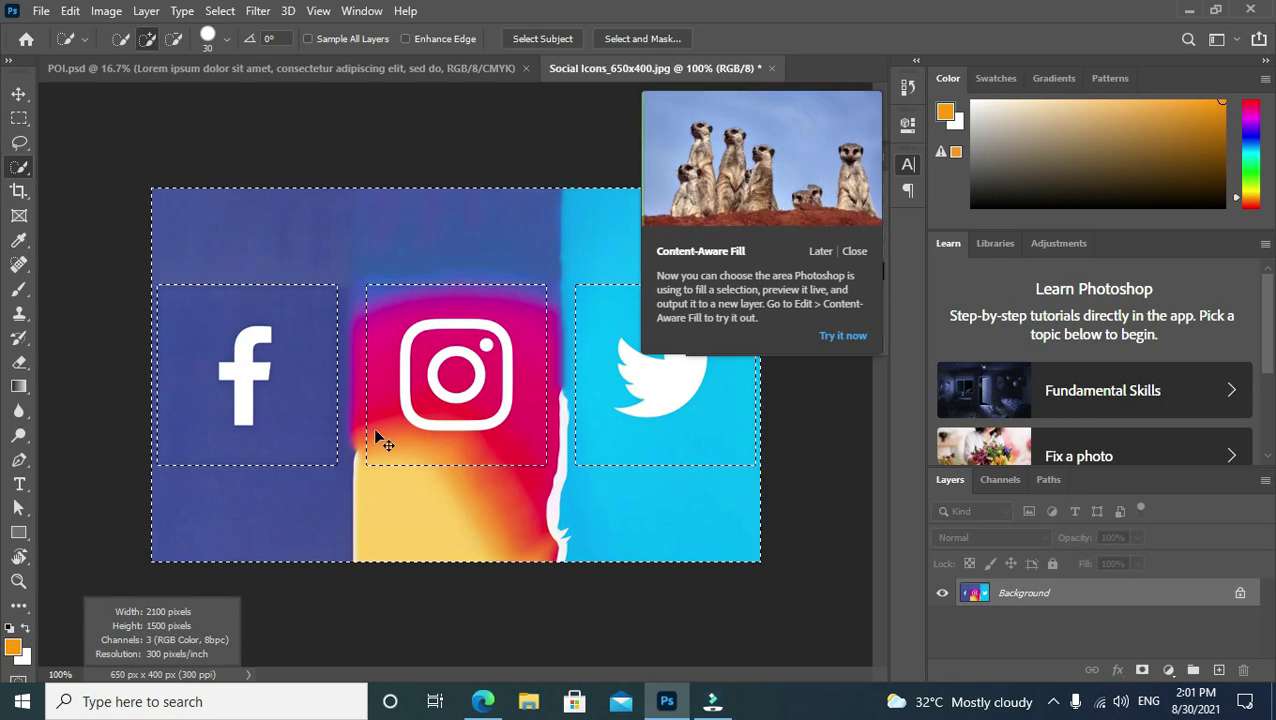
key("ctrl+z")
left_click(854, 251)
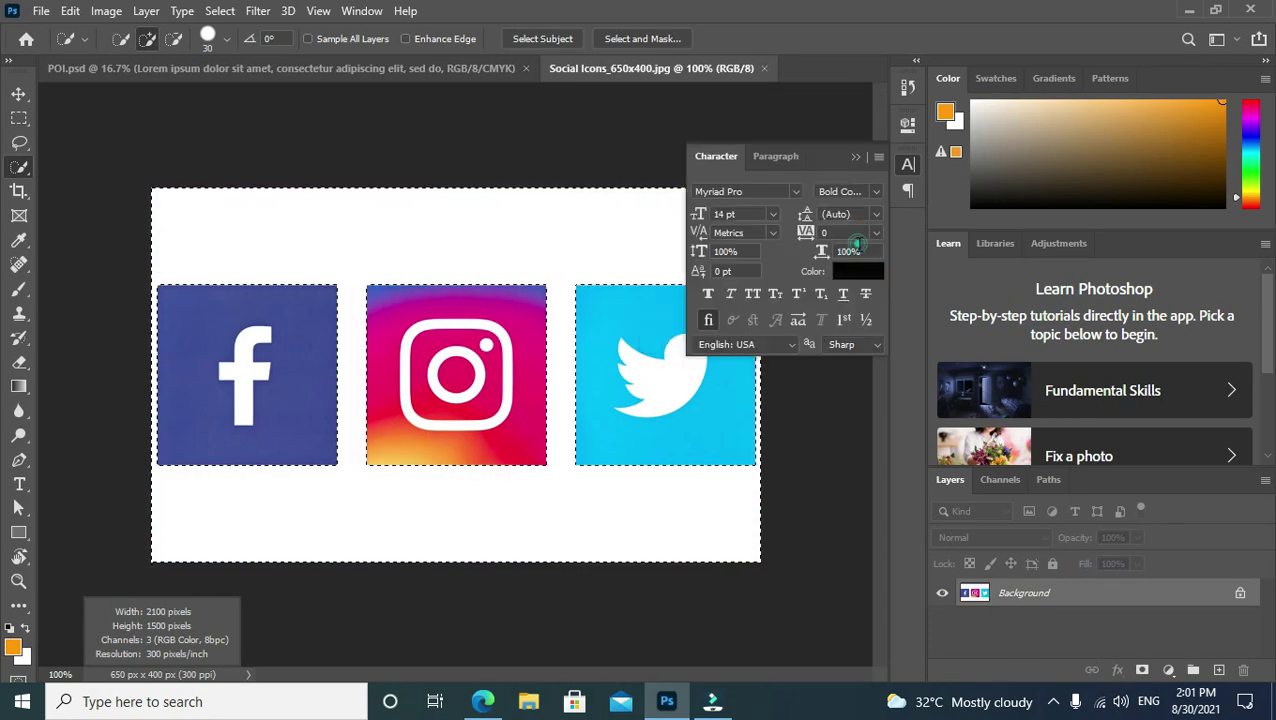
Convert the Background to Layer 0 and delete the selected white background.
left_click(856, 158)
right_click(1010, 593)
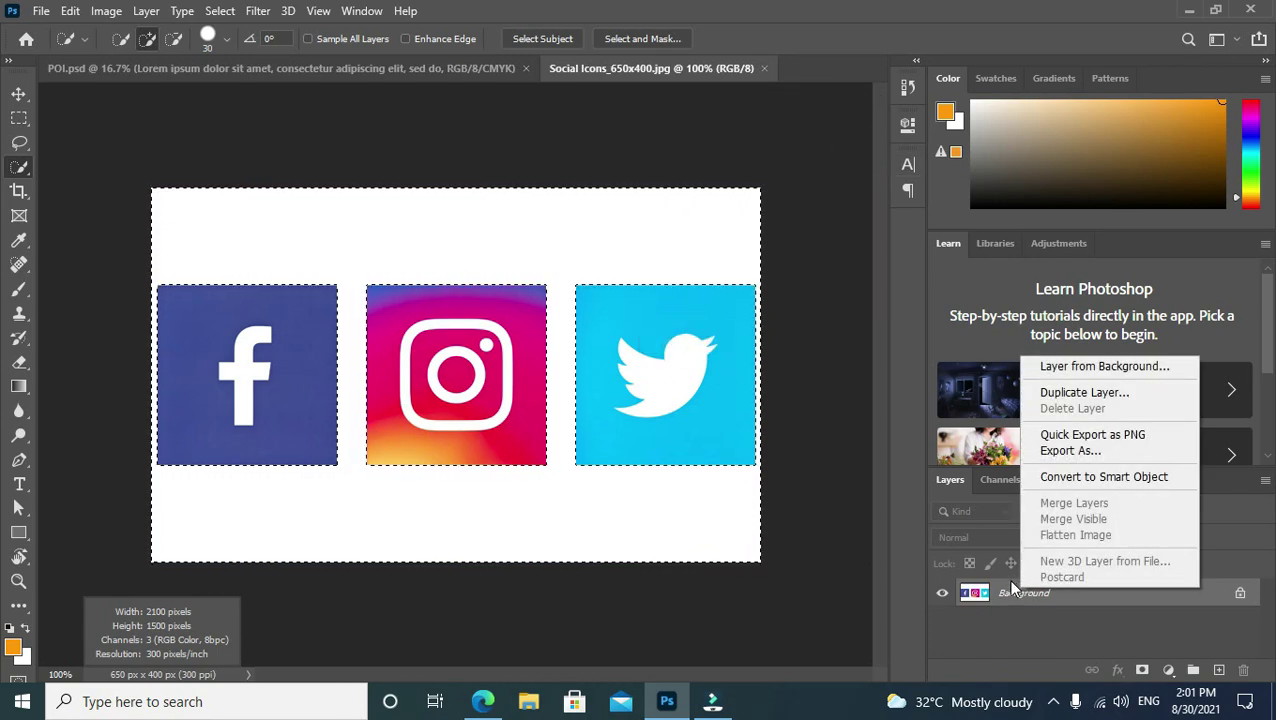
left_click(1015, 595)
double_click(1015, 595)
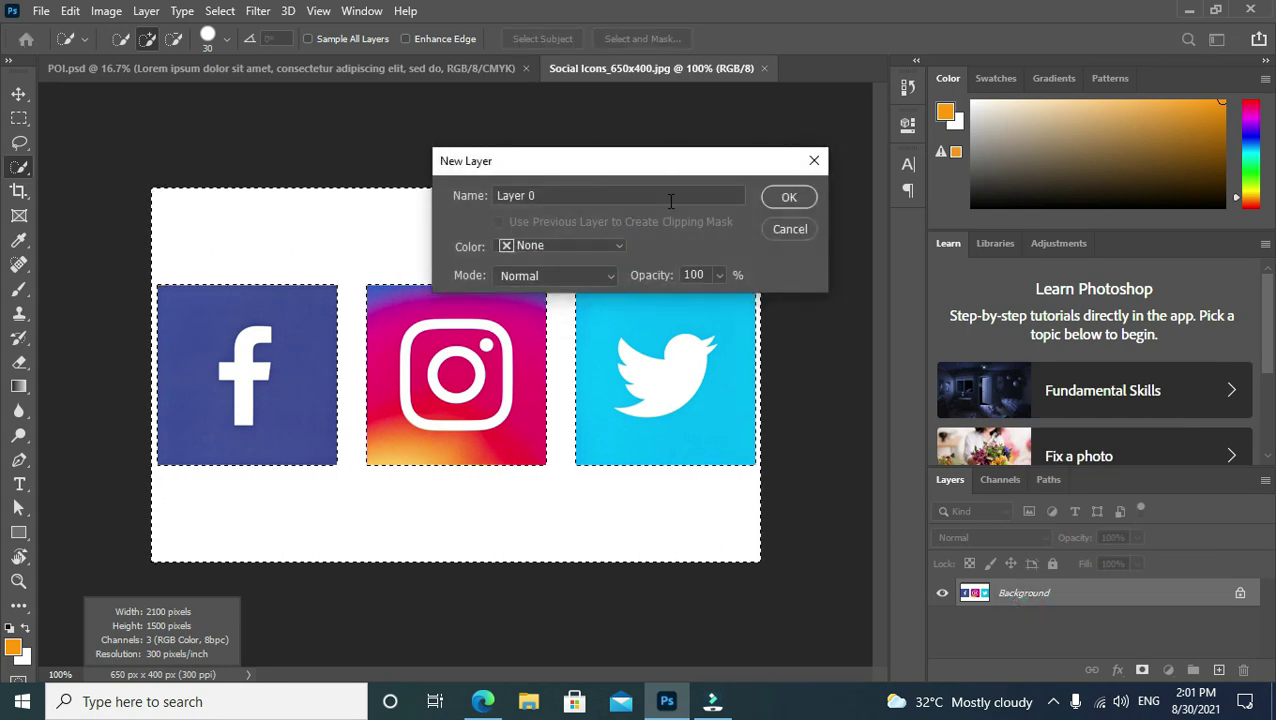
left_click(789, 197)
key("Delete")
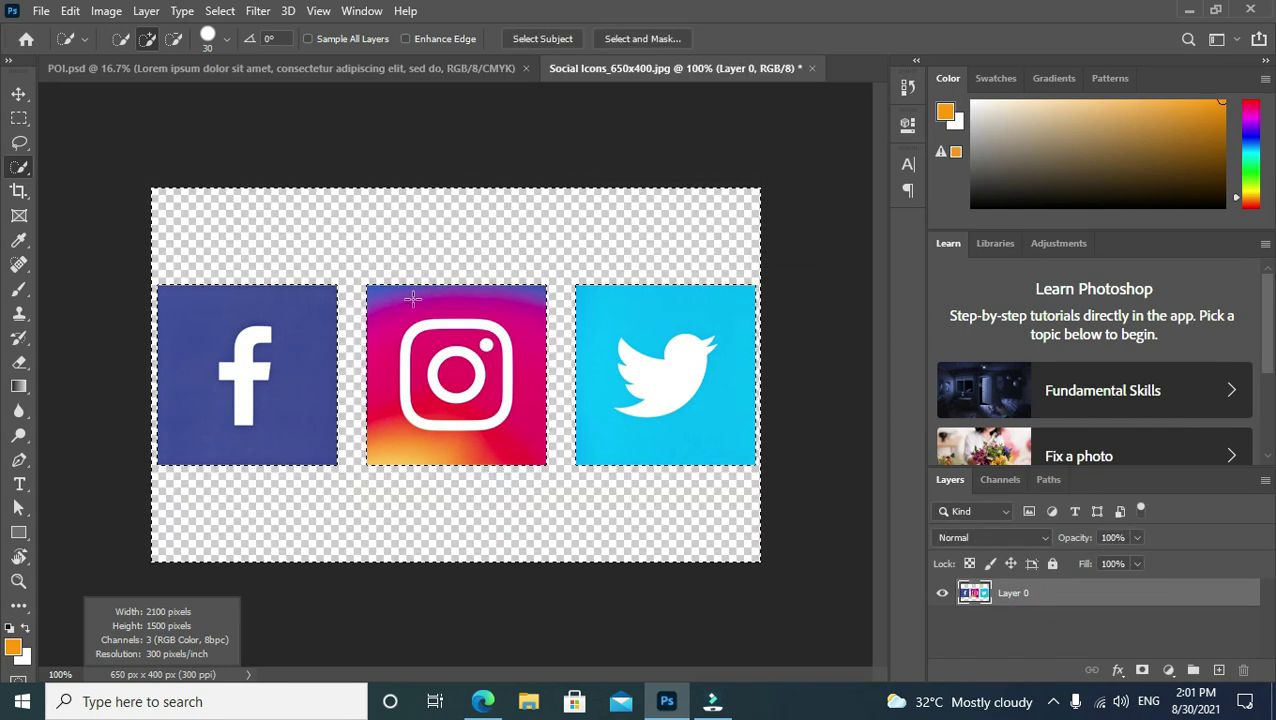
Shift the icons 26 px right and 52 px down, then attempt a Free Transform.
key("v")
mouse_move(284, 279)
left_mouse_down()
mouse_move(308, 327)
mouse_move(277, 292)
left_mouse_up()
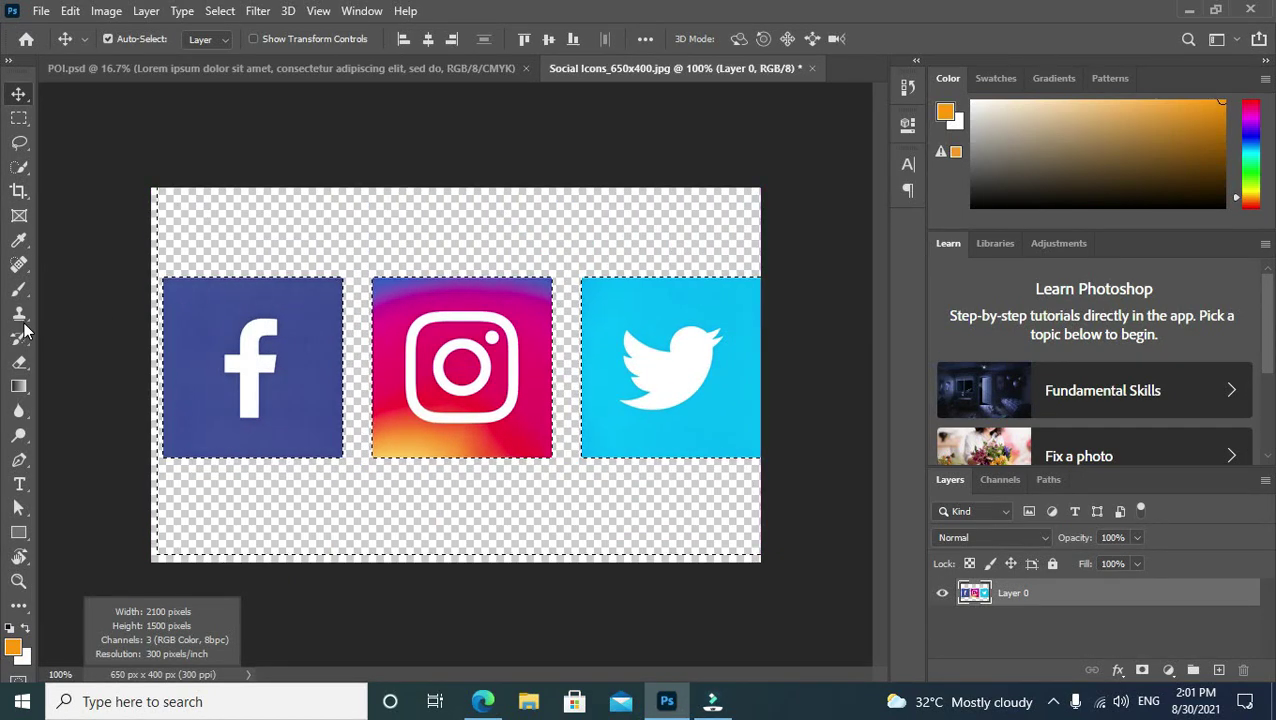
left_click(18, 508)
left_click_drag(115, 132, 846, 656)
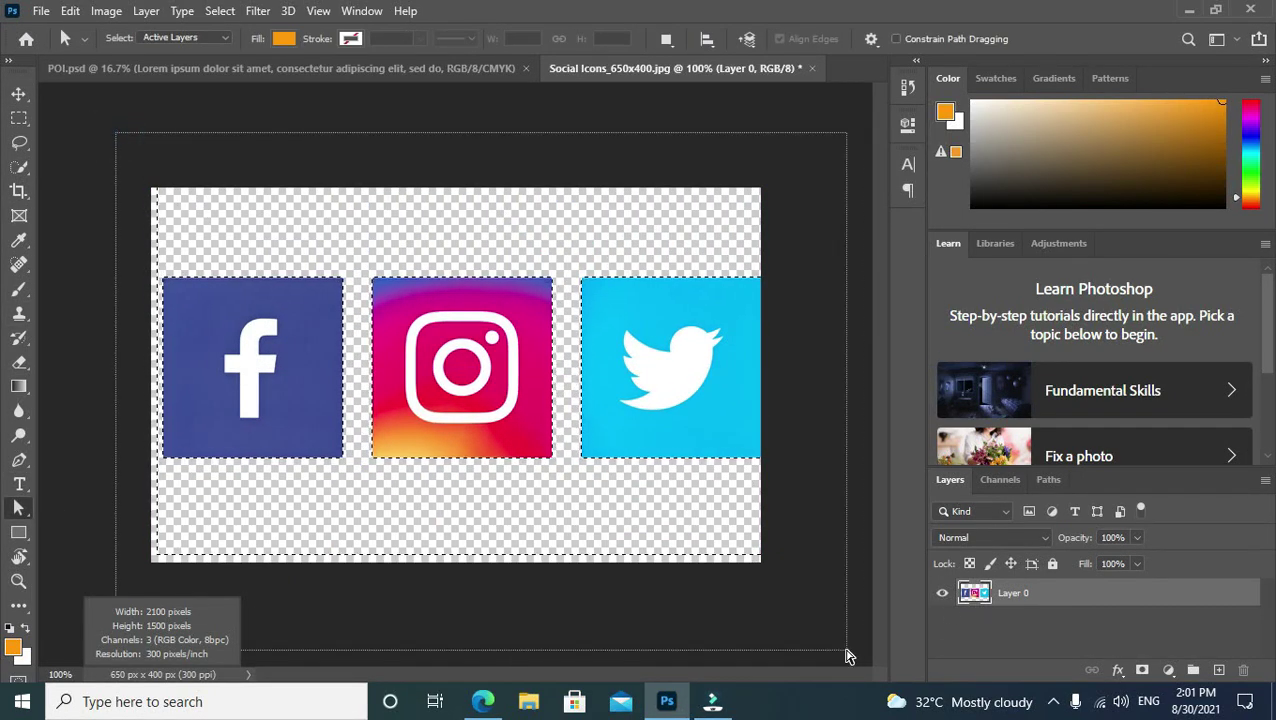
key("ctrl+t")
left_click(606, 270)
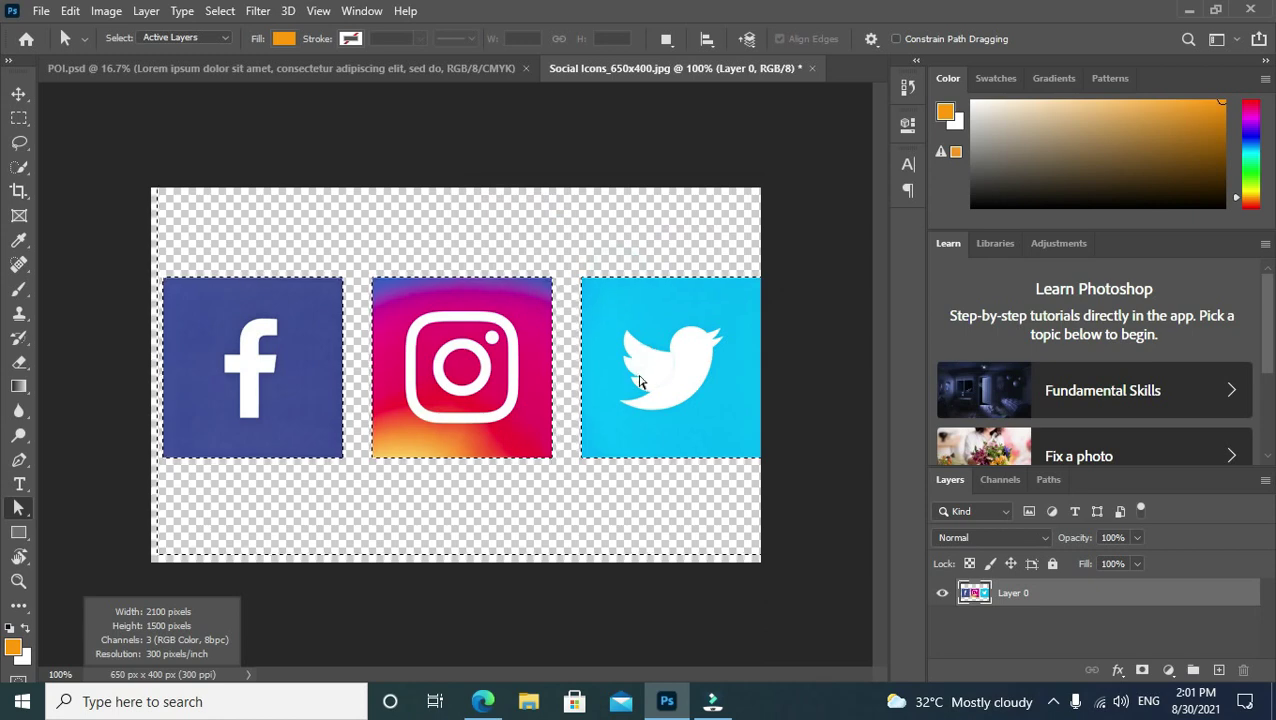
Marquee the three icons, retry the transform, then close Social Icons without saving.
left_click_drag(151, 253, 842, 508)
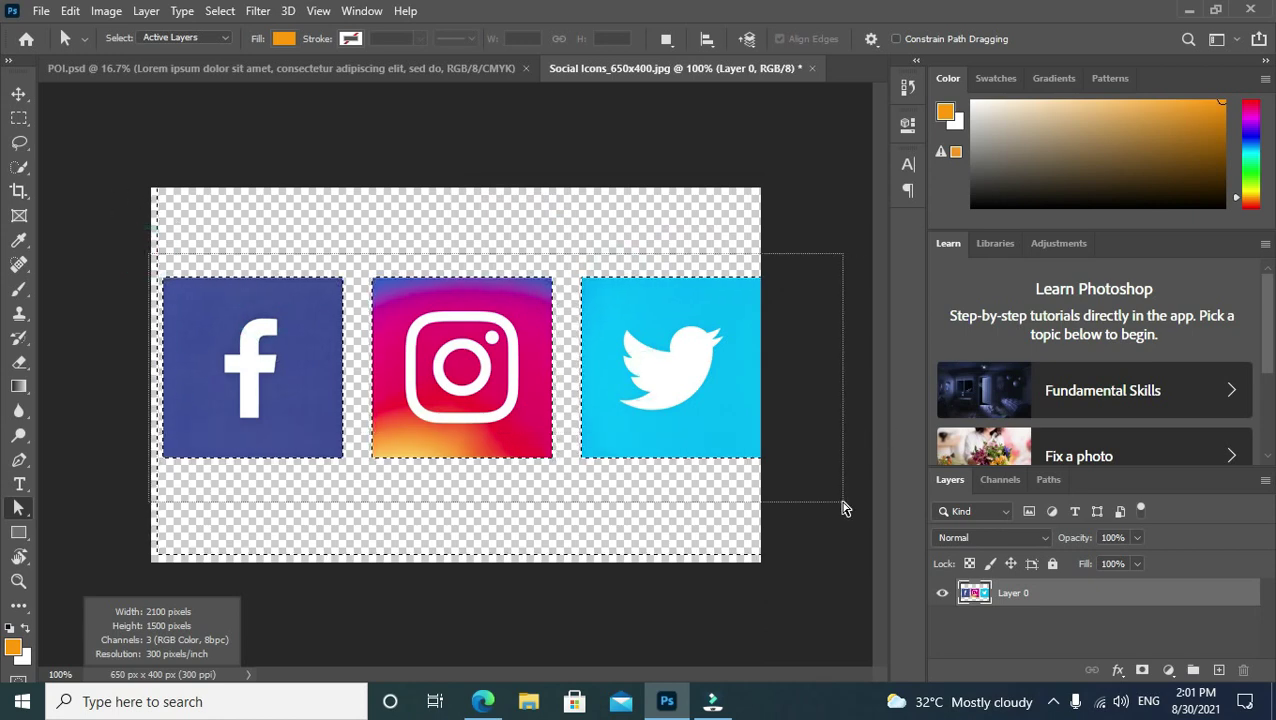
key("ctrl+t")
key("Return")
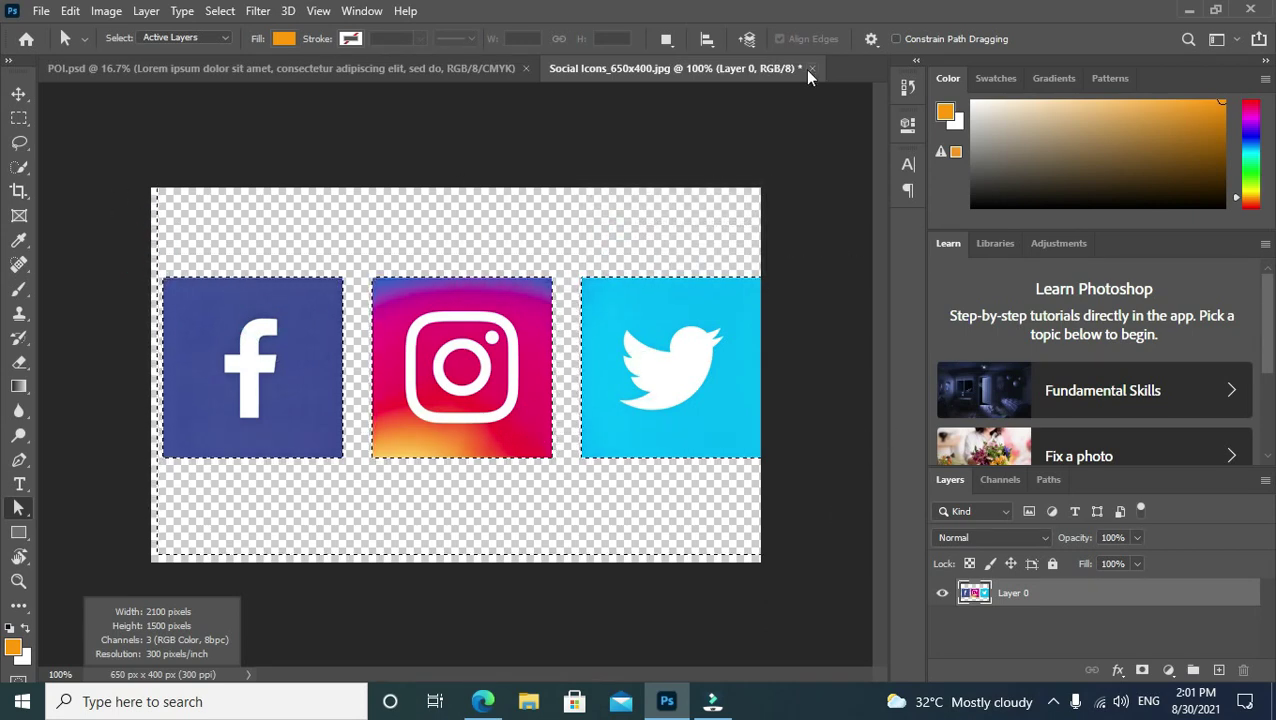
left_click(811, 68)
left_click(627, 272)
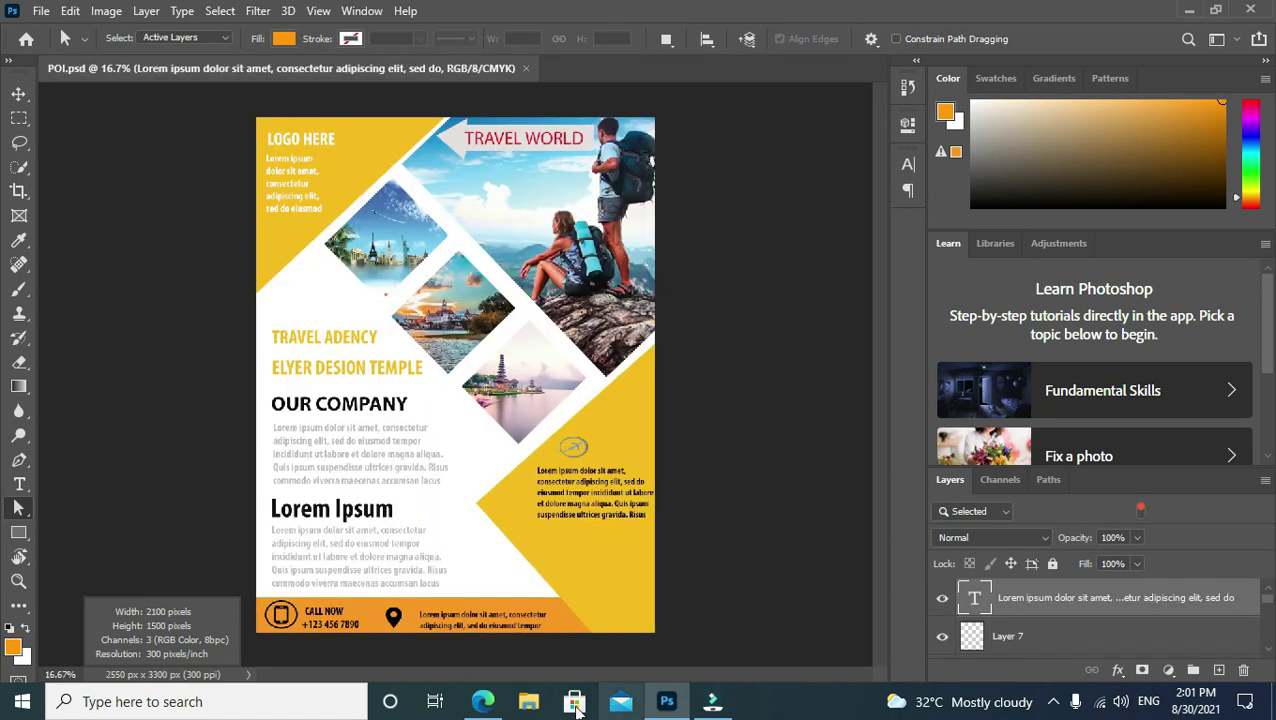
Save the transparent icons image from Edge as facebook-twitter-instagram-logo-png-4.png in Downloads.
left_click(488, 702)
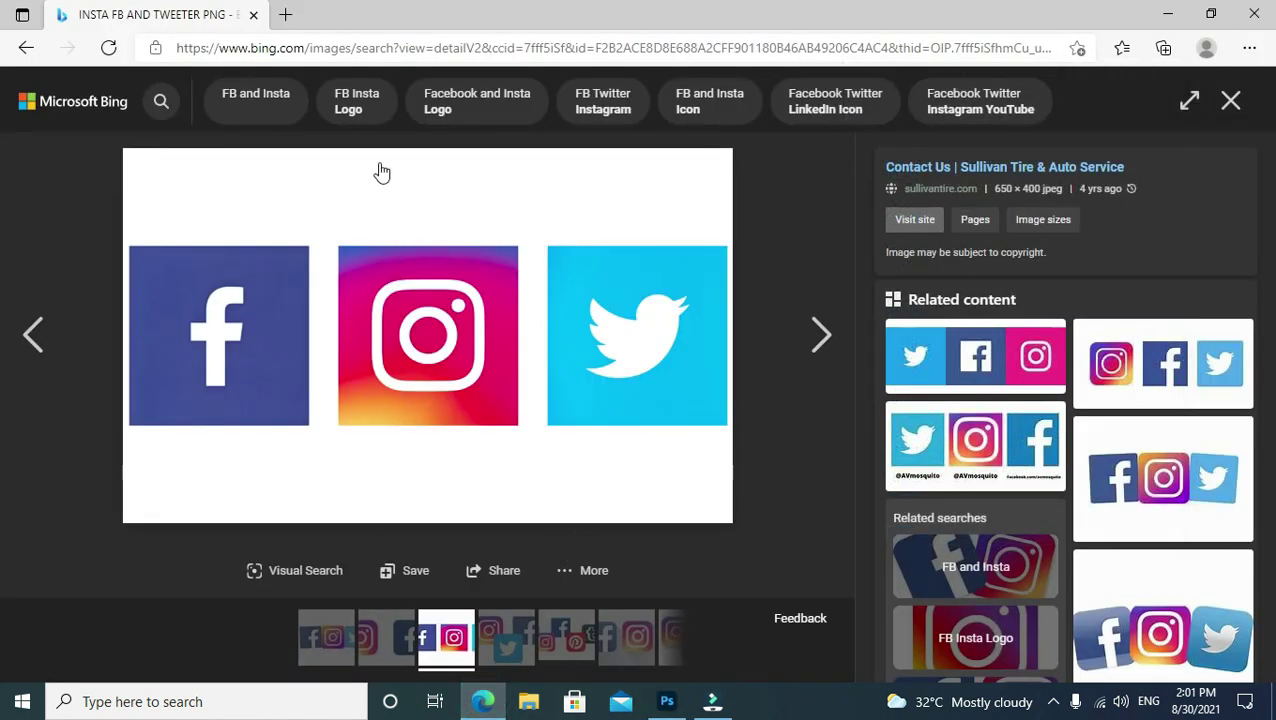
left_click(14, 55)
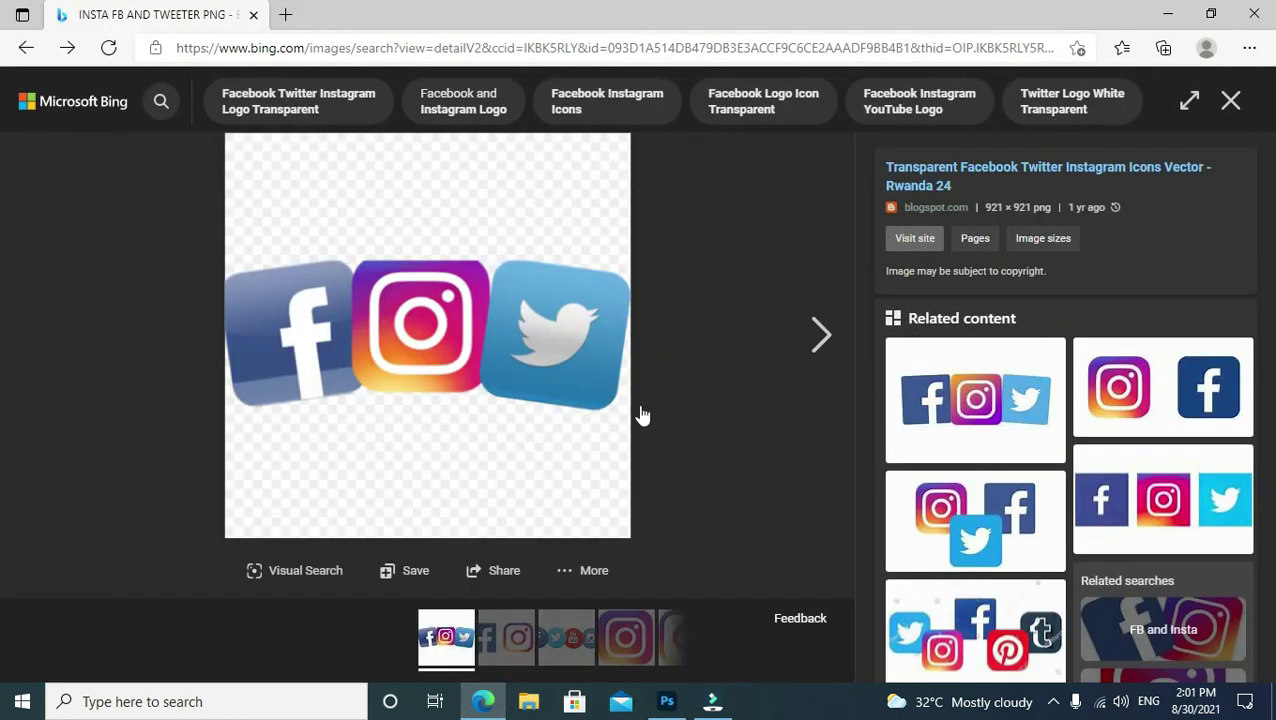
right_click(420, 335)
left_click(541, 395)
left_click(667, 701)
right_click(476, 450)
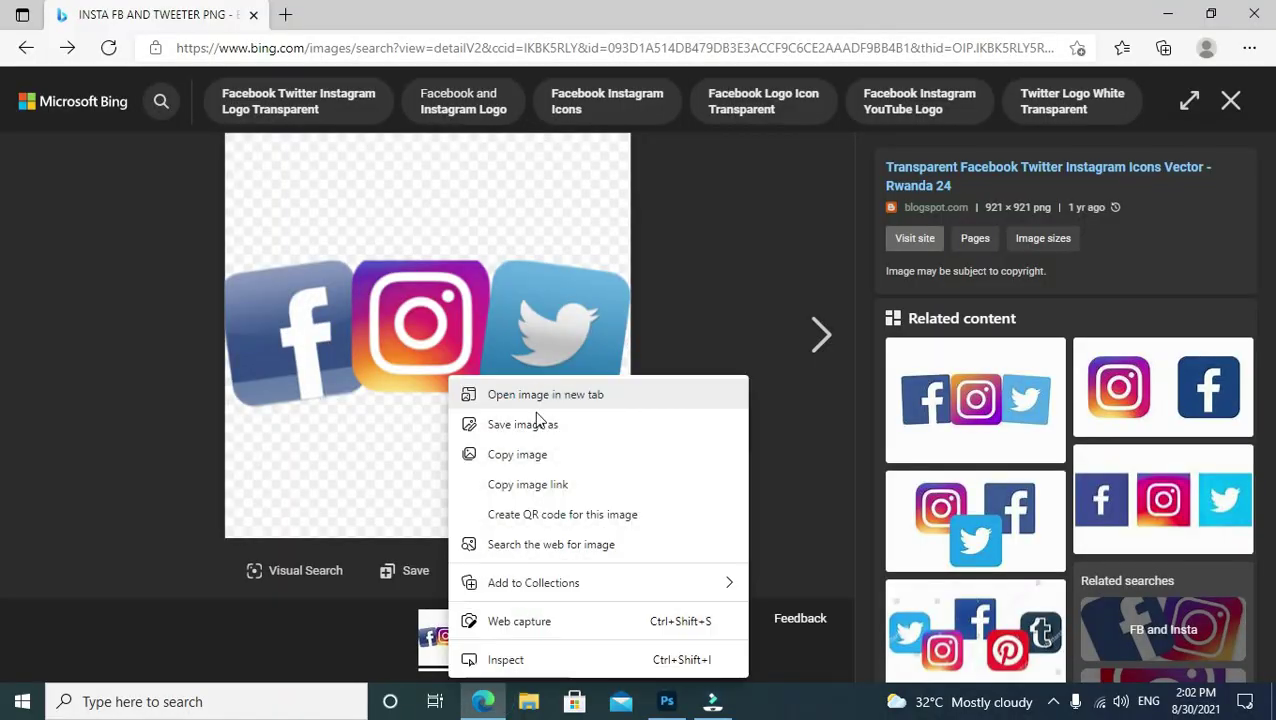
left_click(535, 421)
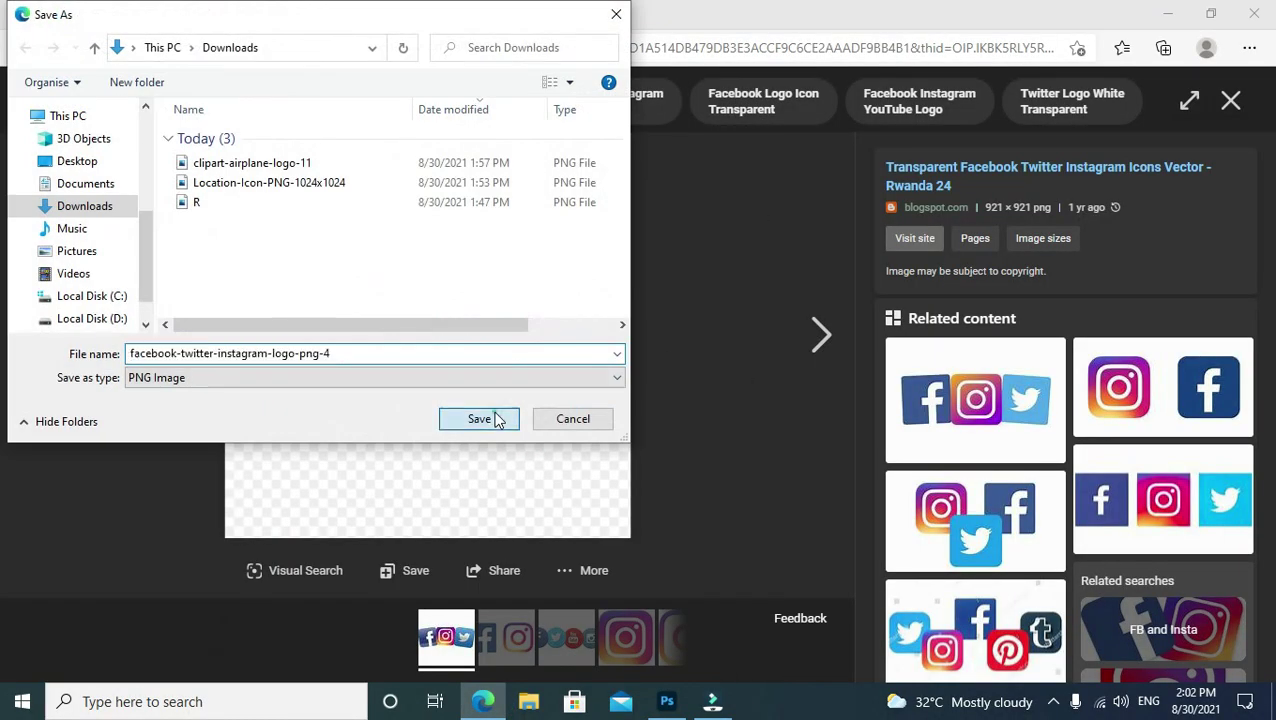
left_click(497, 421)
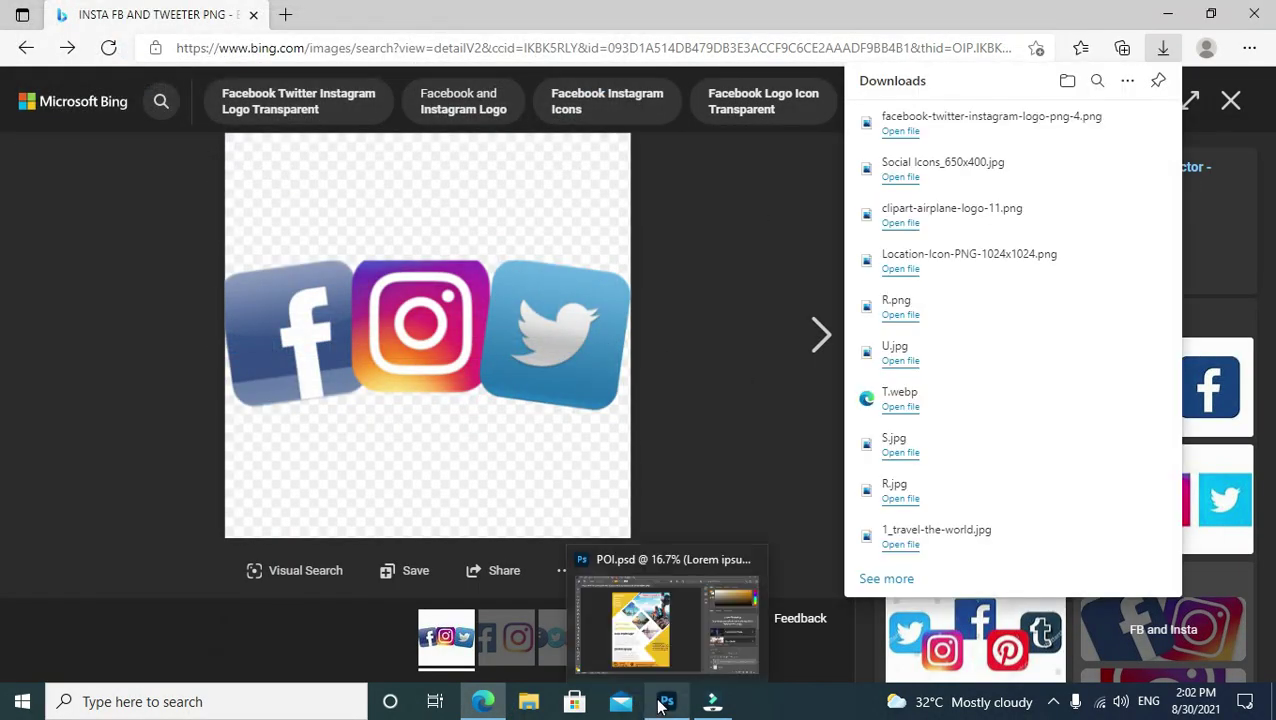
Return to Photoshop and bring up the File > Open dialog.
left_click(666, 701)
left_click(45, 10)
left_click(60, 45)
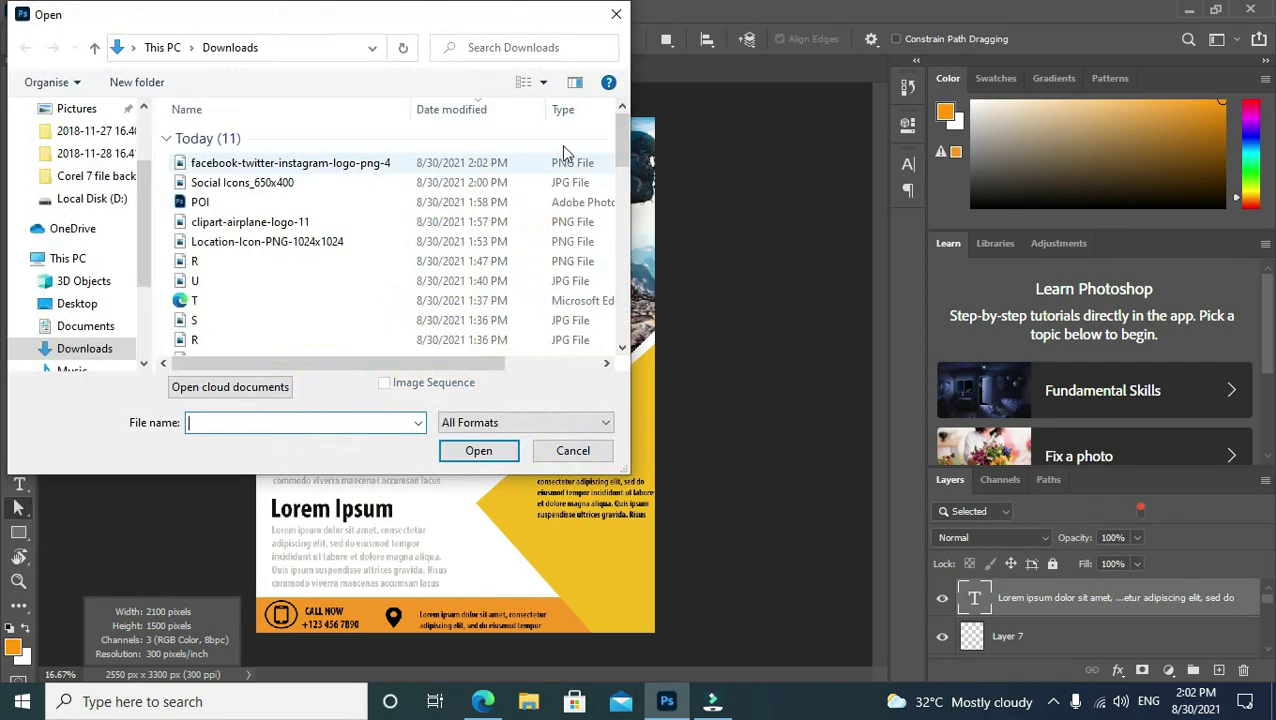
Open facebook-twitter-instagram-logo-png-4.png and shrink the icon strip to about half, centred.
double_click(333, 162)
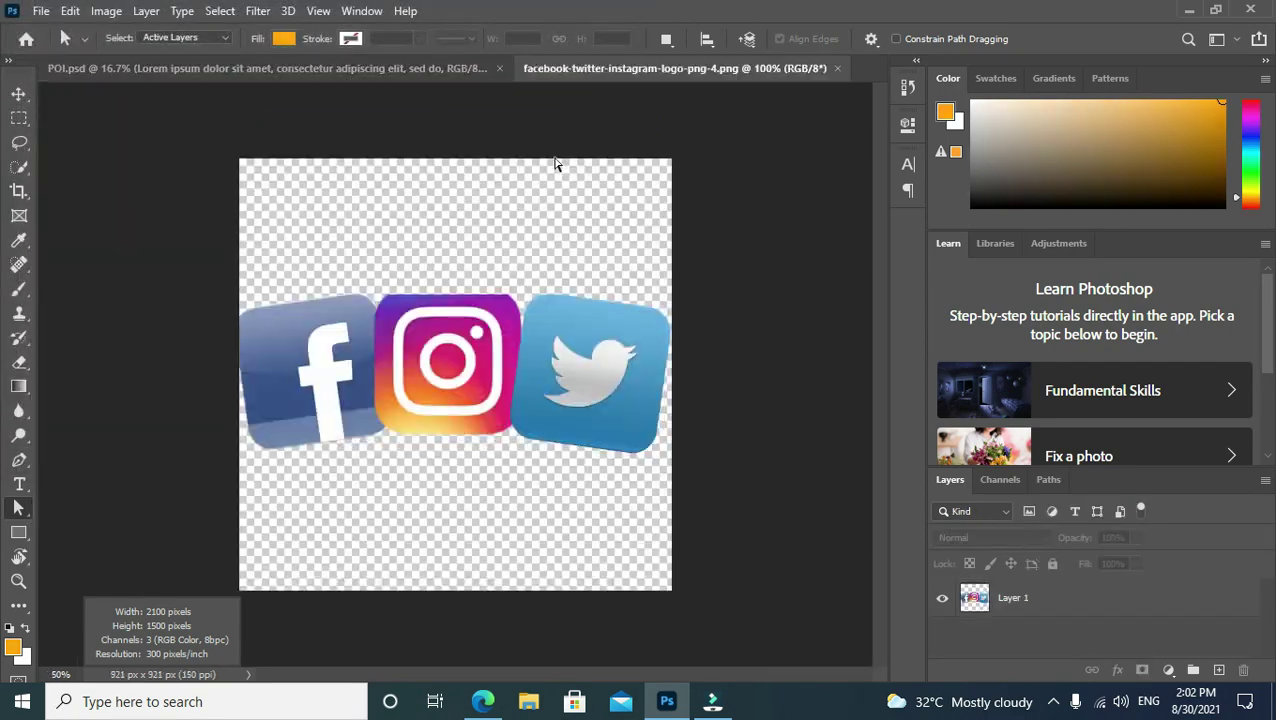
left_click(19, 93)
left_click_drag(440, 340, 457, 342)
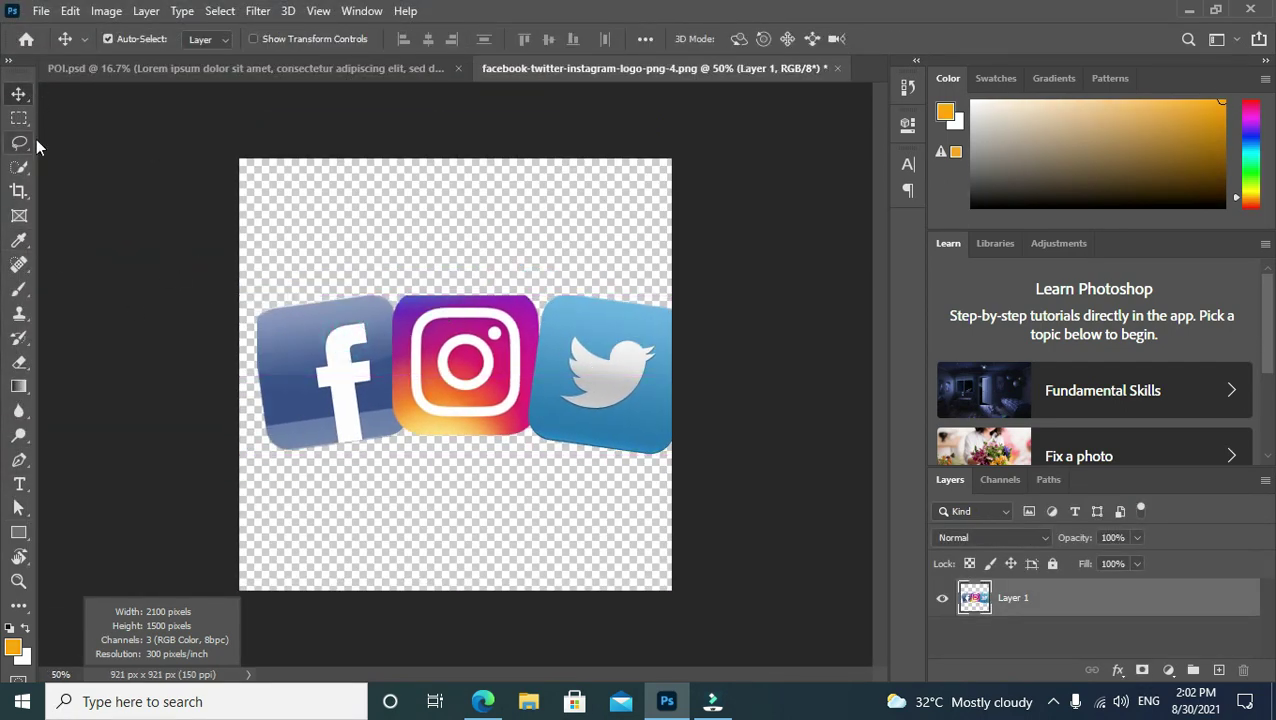
left_click_drag(242, 276, 345, 506)
key("ctrl+t")
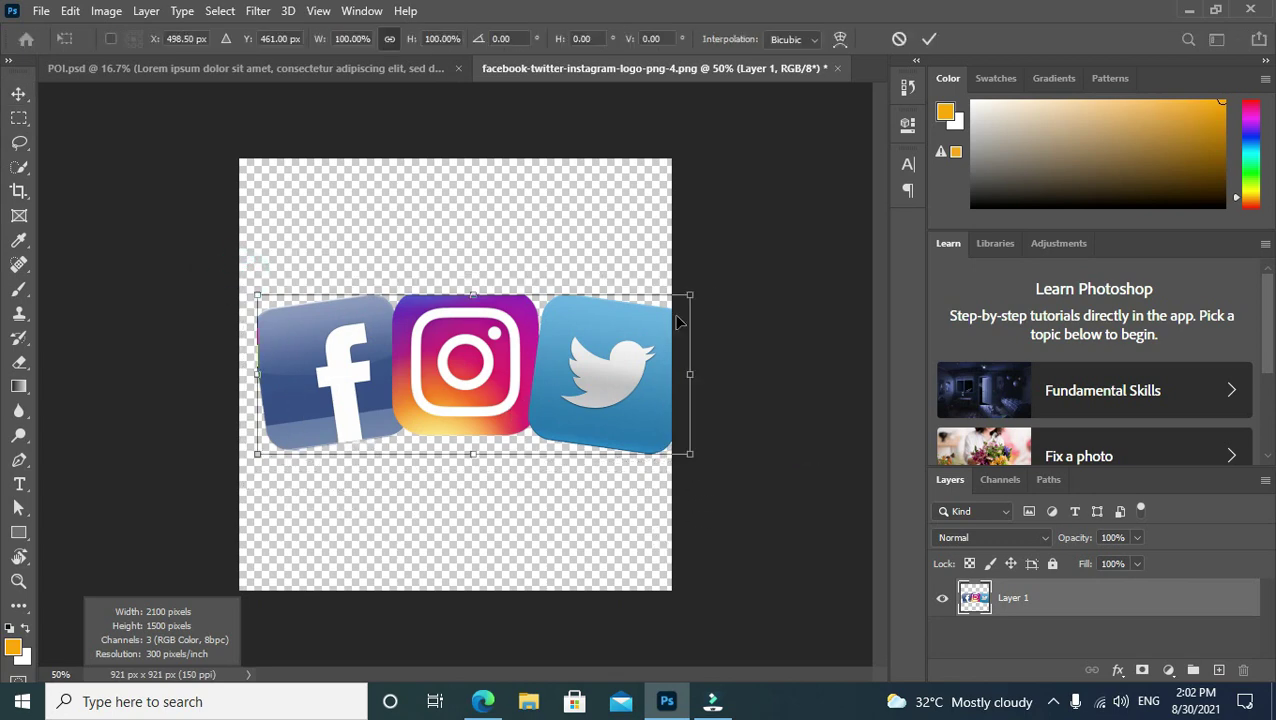
left_click_drag(689, 295, 425, 408)
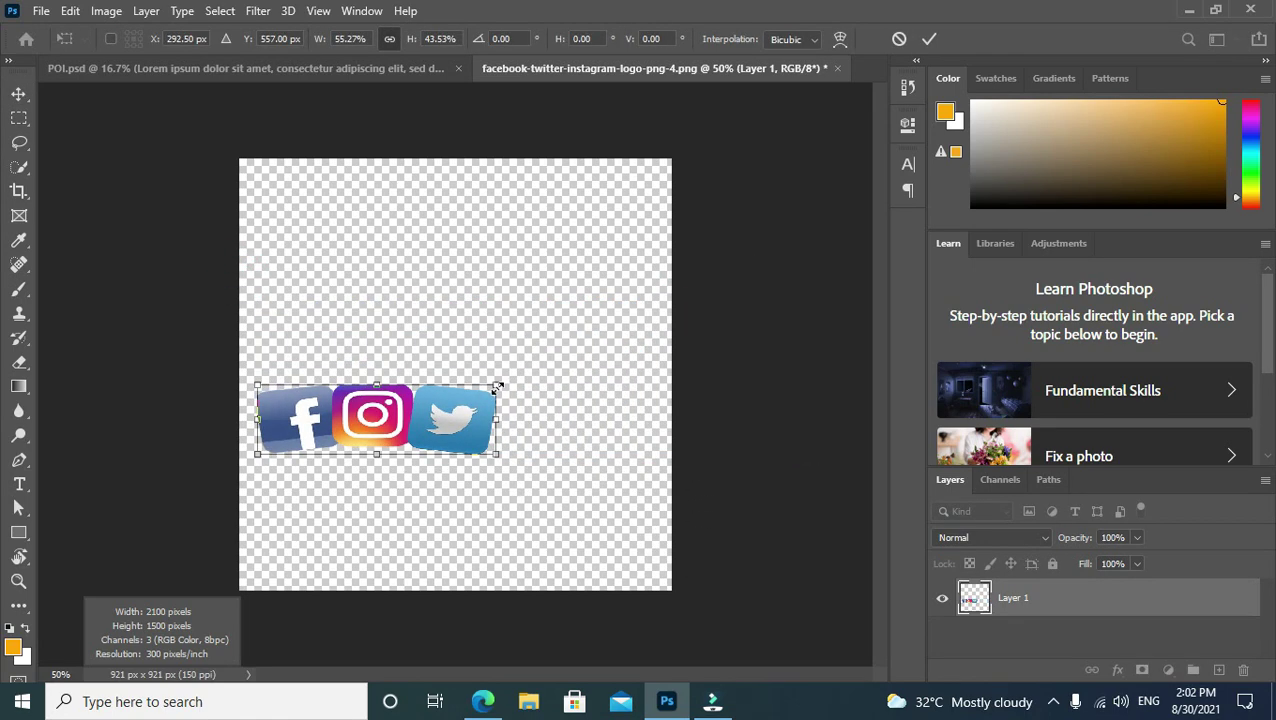
mouse_move(340, 434)
left_mouse_down()
mouse_move(410, 283)
mouse_move(597, 578)
left_mouse_up()
left_click(929, 38)
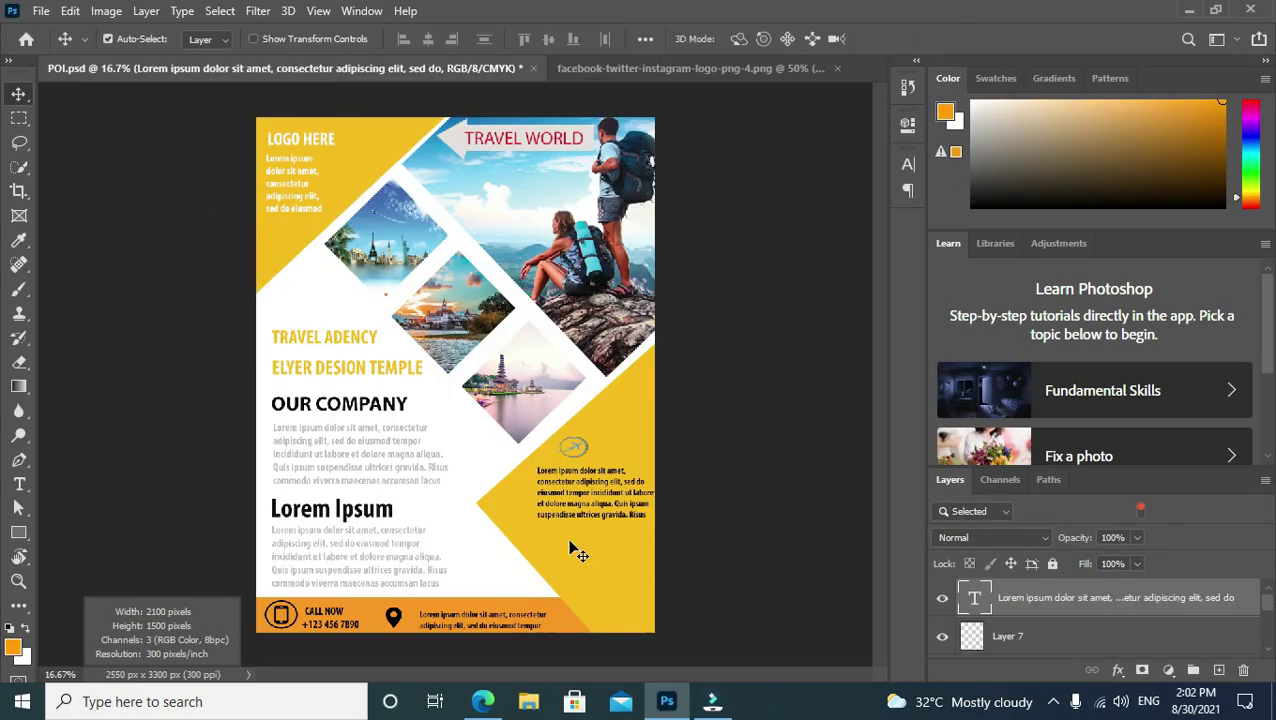
Shrink the icon strip further to about 38.76%.
key("ctrl+Tab")
key("ctrl+t")
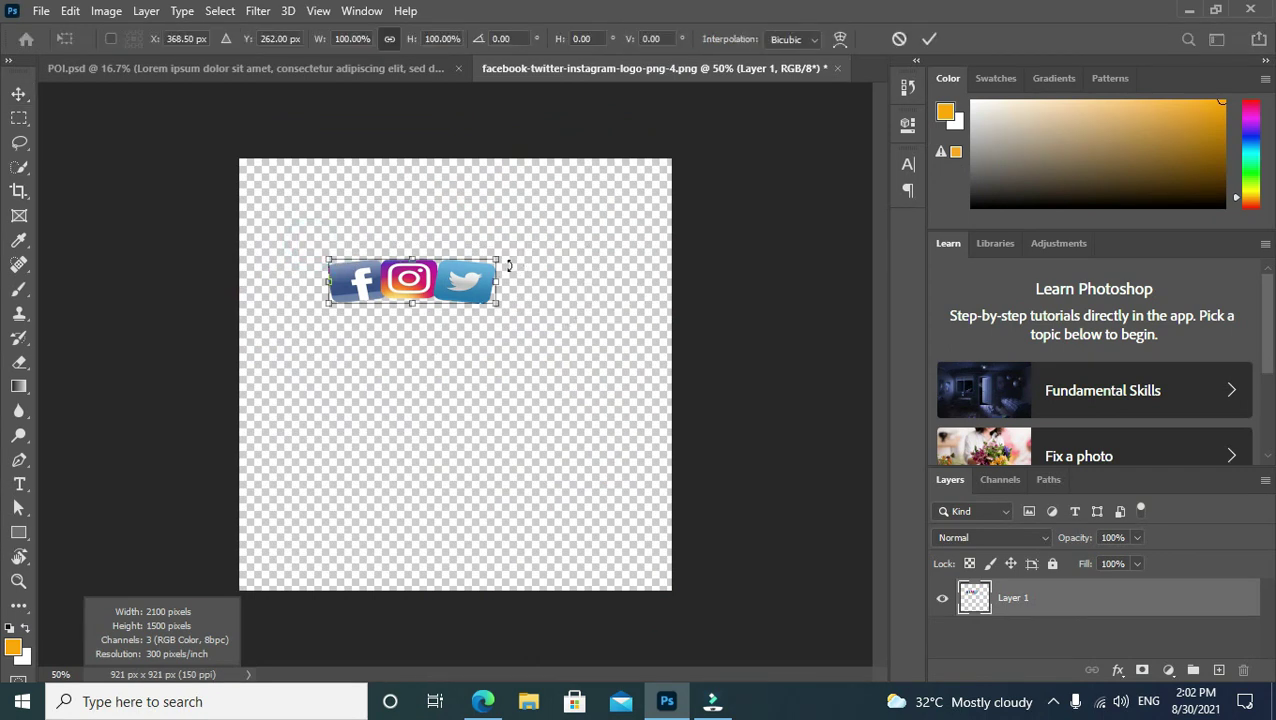
left_click_drag(492, 254, 577, 228)
left_click(929, 38)
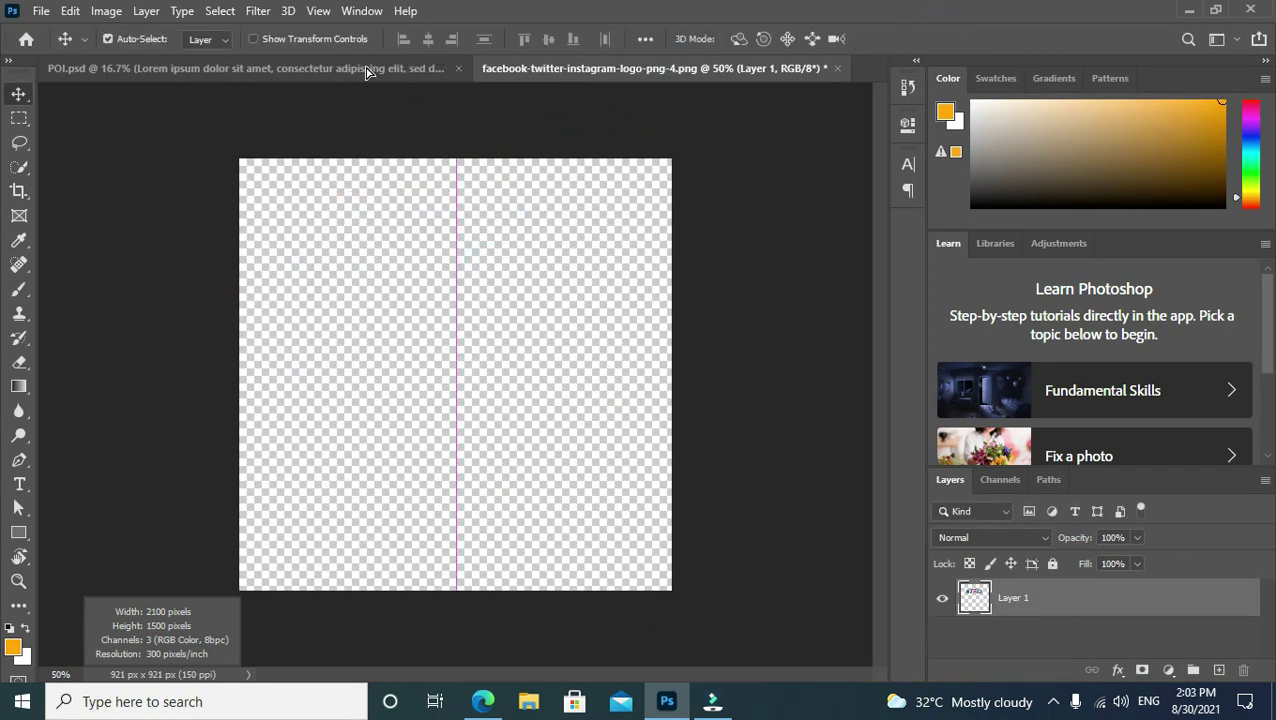
Place the icon strip in the flyer's yellow lower-right corner and save POI.psd.
mouse_move(483, 270)
left_mouse_down()
mouse_move(600, 568)
mouse_move(614, 530)
left_mouse_up()
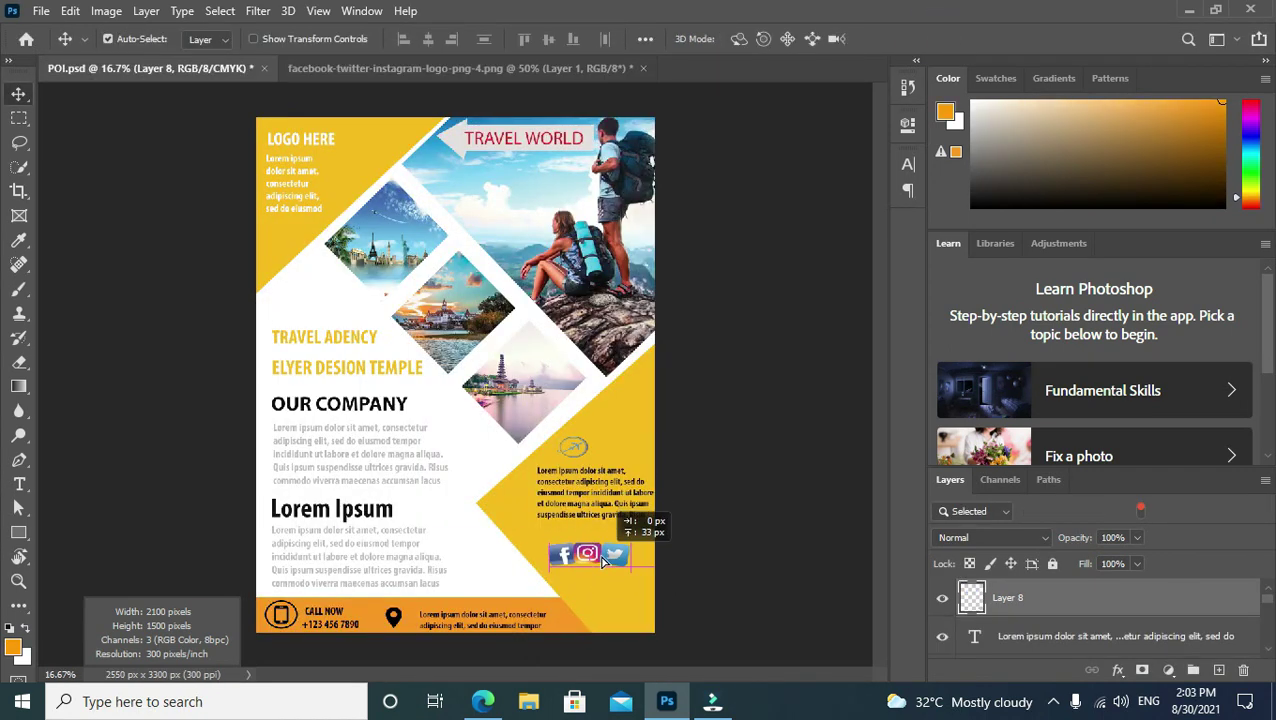
left_click_drag(570, 573, 570, 569)
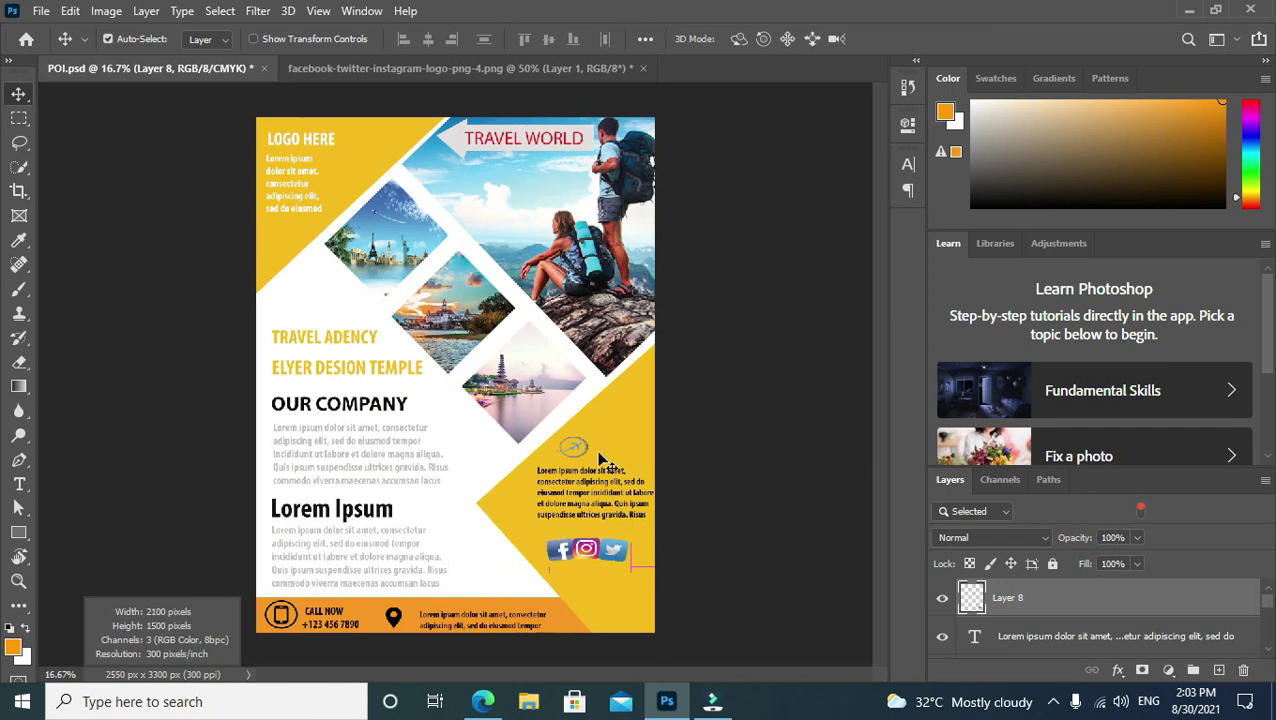
key("ctrl+s")
Show and close the Info readouts panel twice.
key("F8")
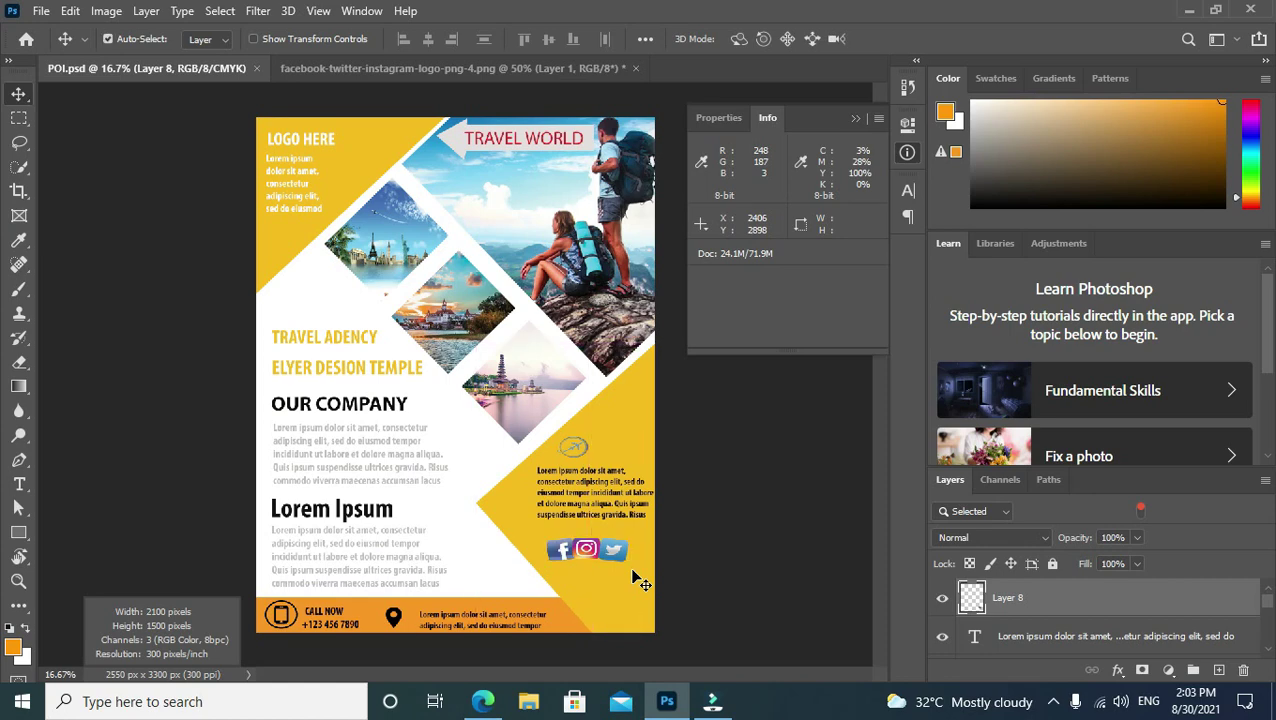
left_click(855, 119)
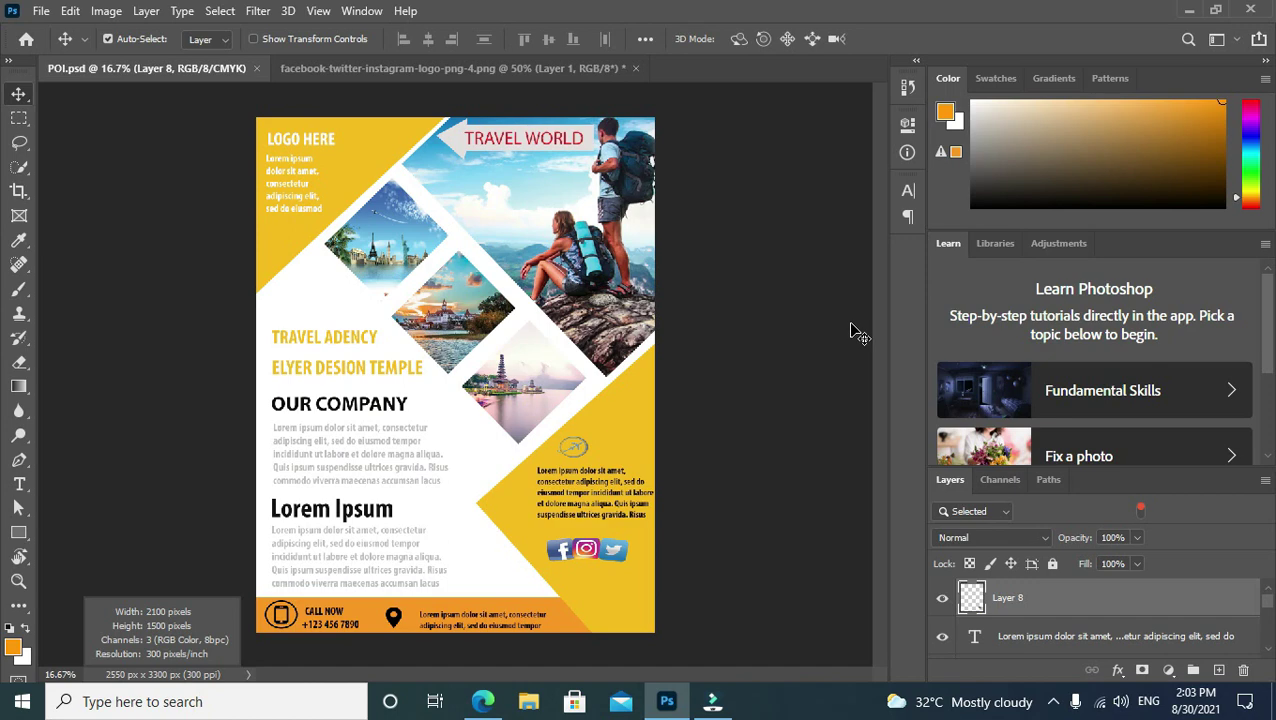
key("F8")
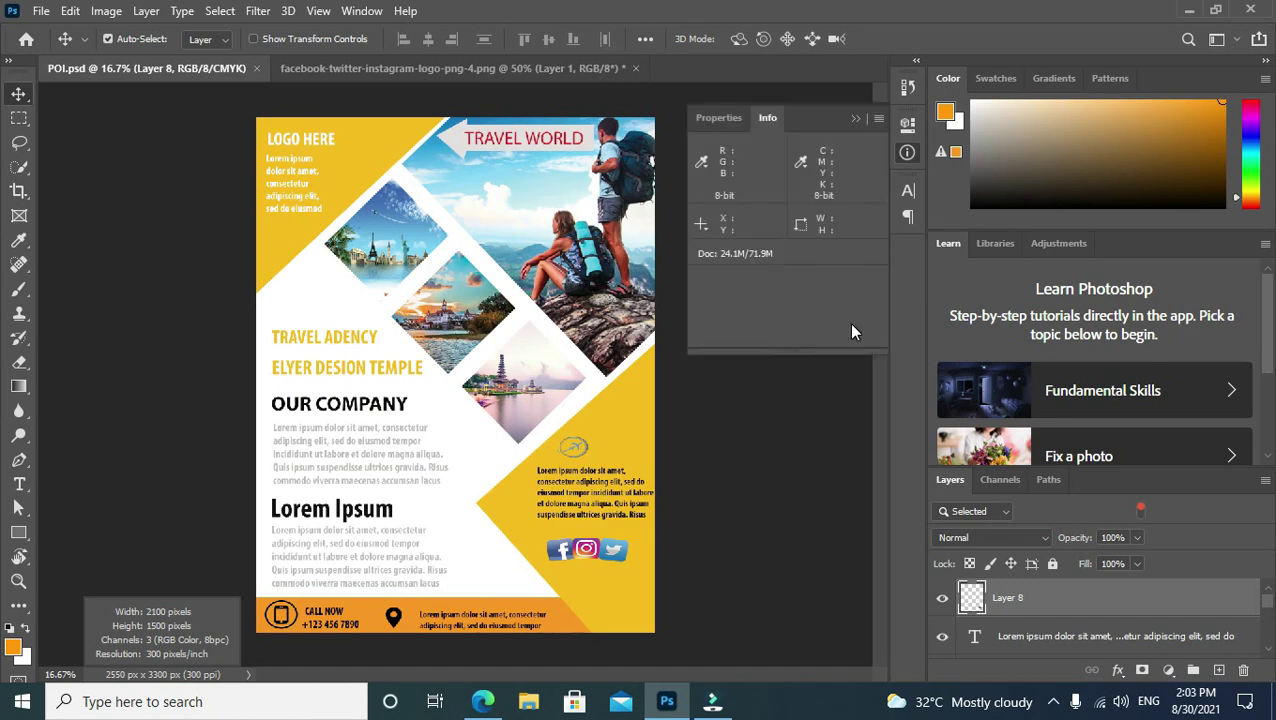
left_click(855, 119)
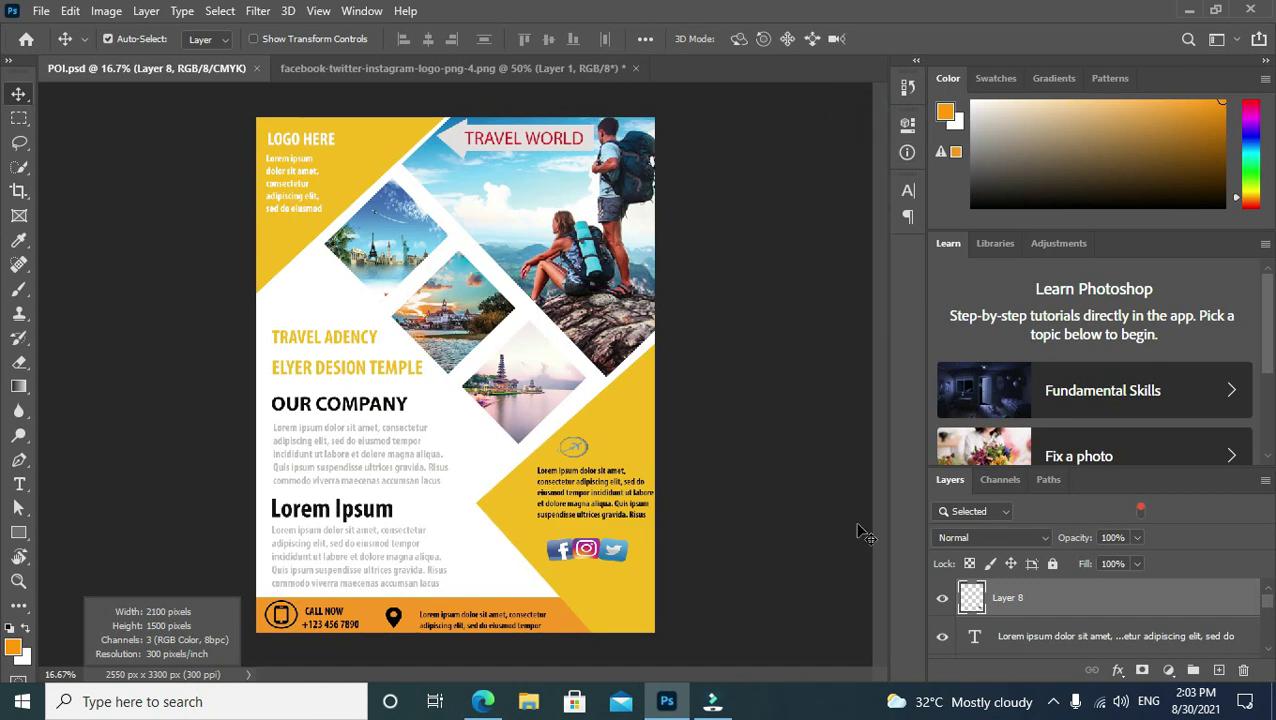
left_click(713, 700)
left_click(666, 700)
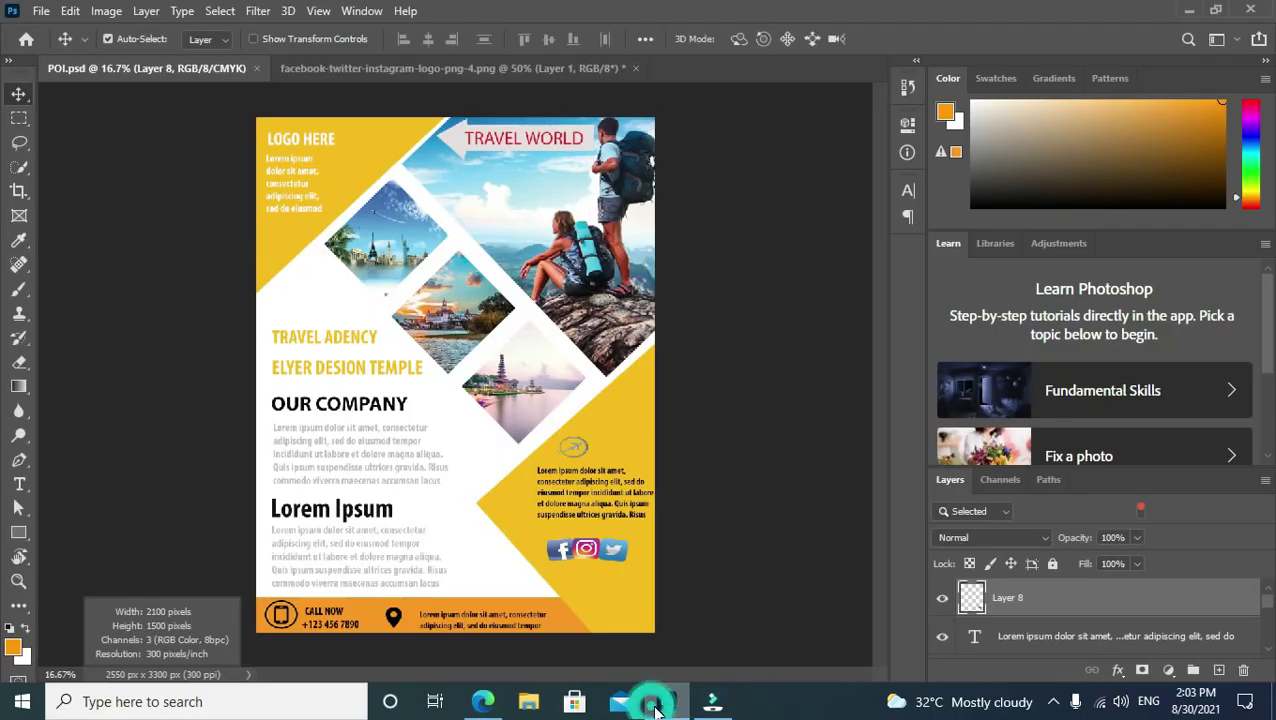